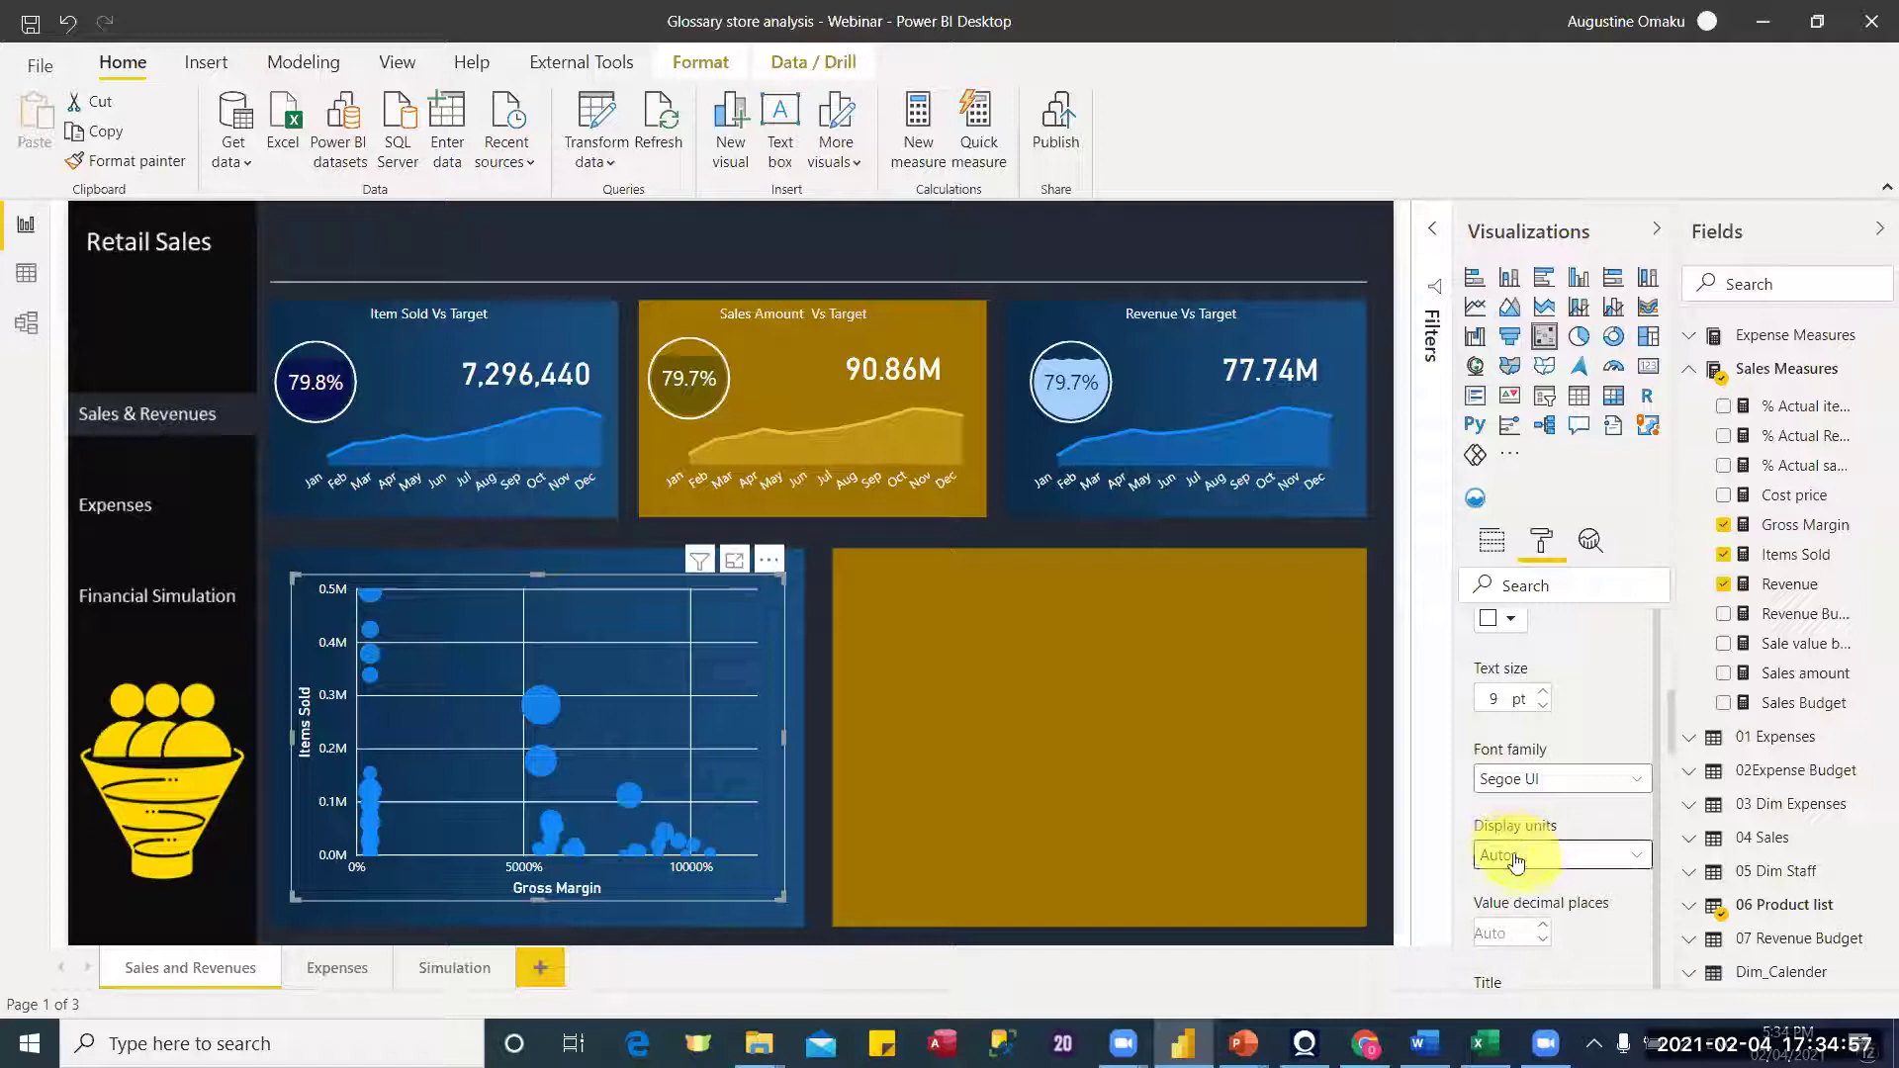
# Step: Set the display units of the scatter chart's Items Sold axis to None
pyautogui.click(1538, 858)
pyautogui.click(1521, 720)
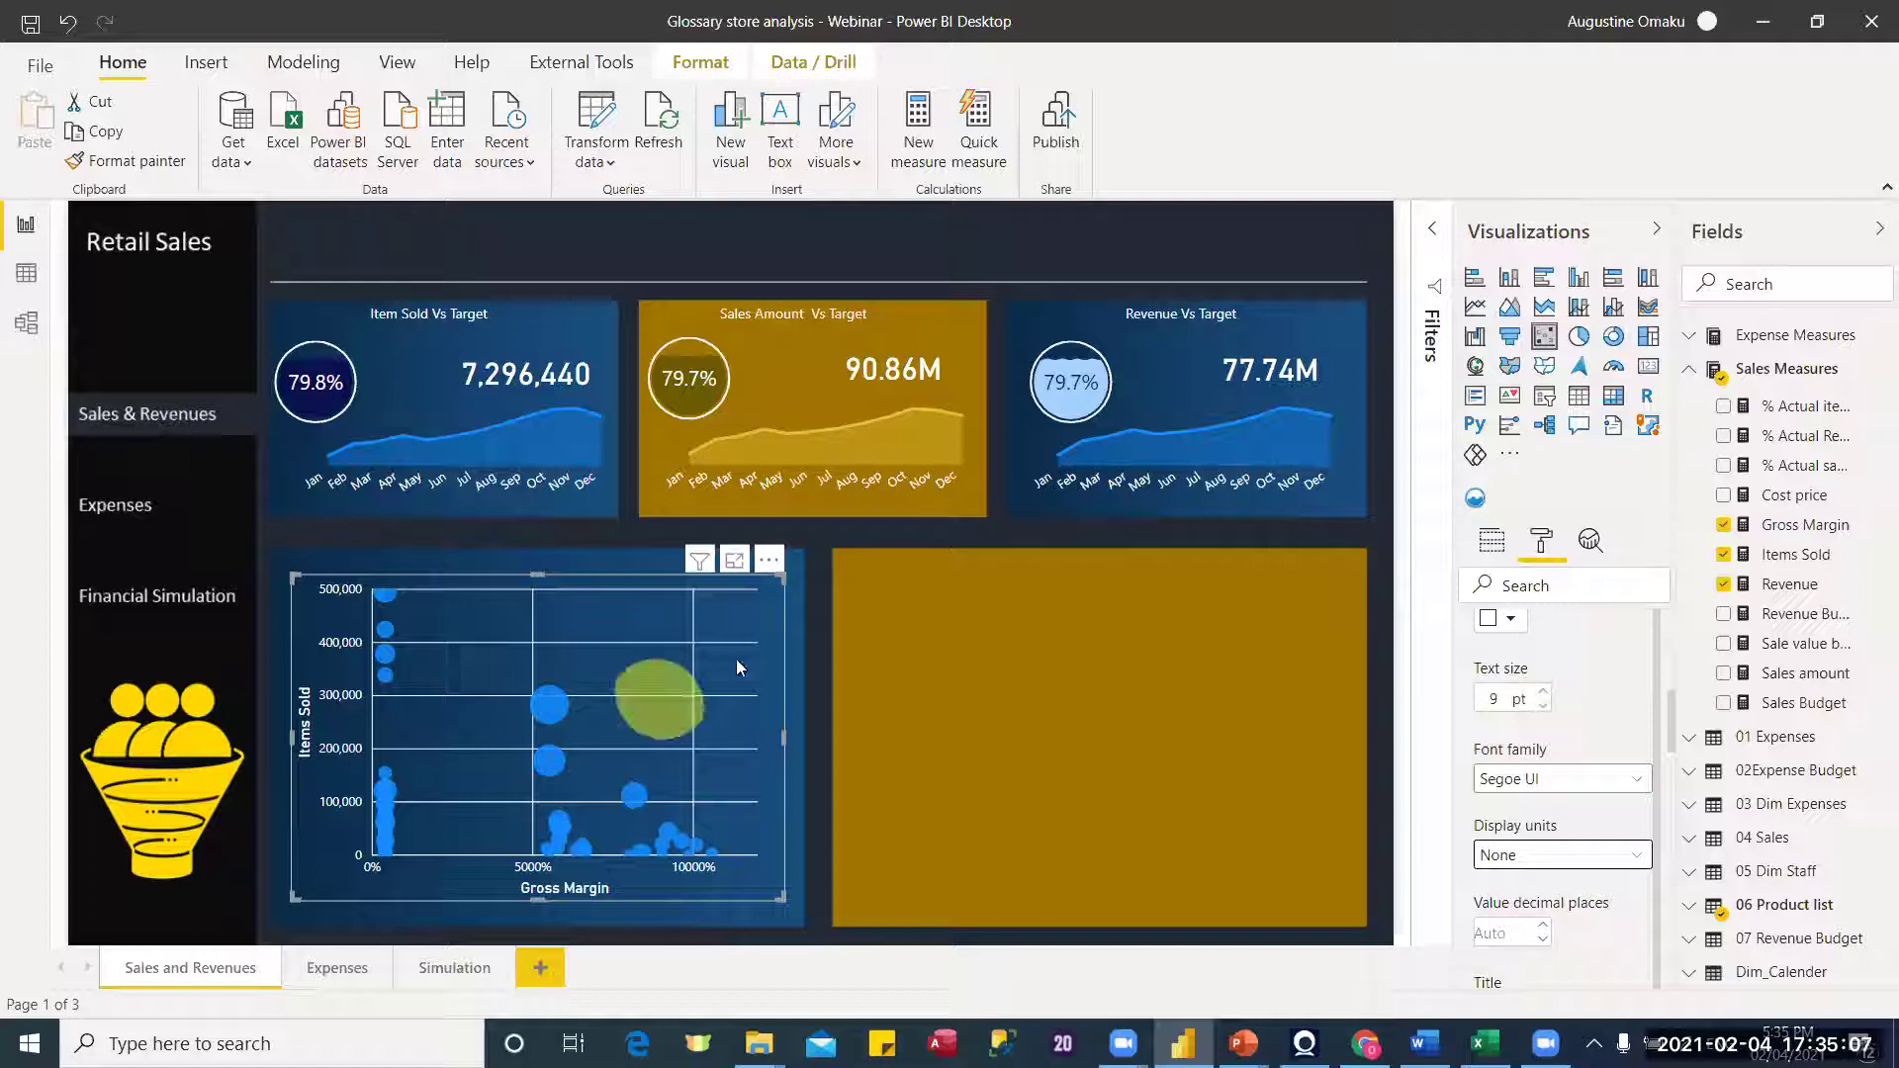
pyautogui.click(803, 726)
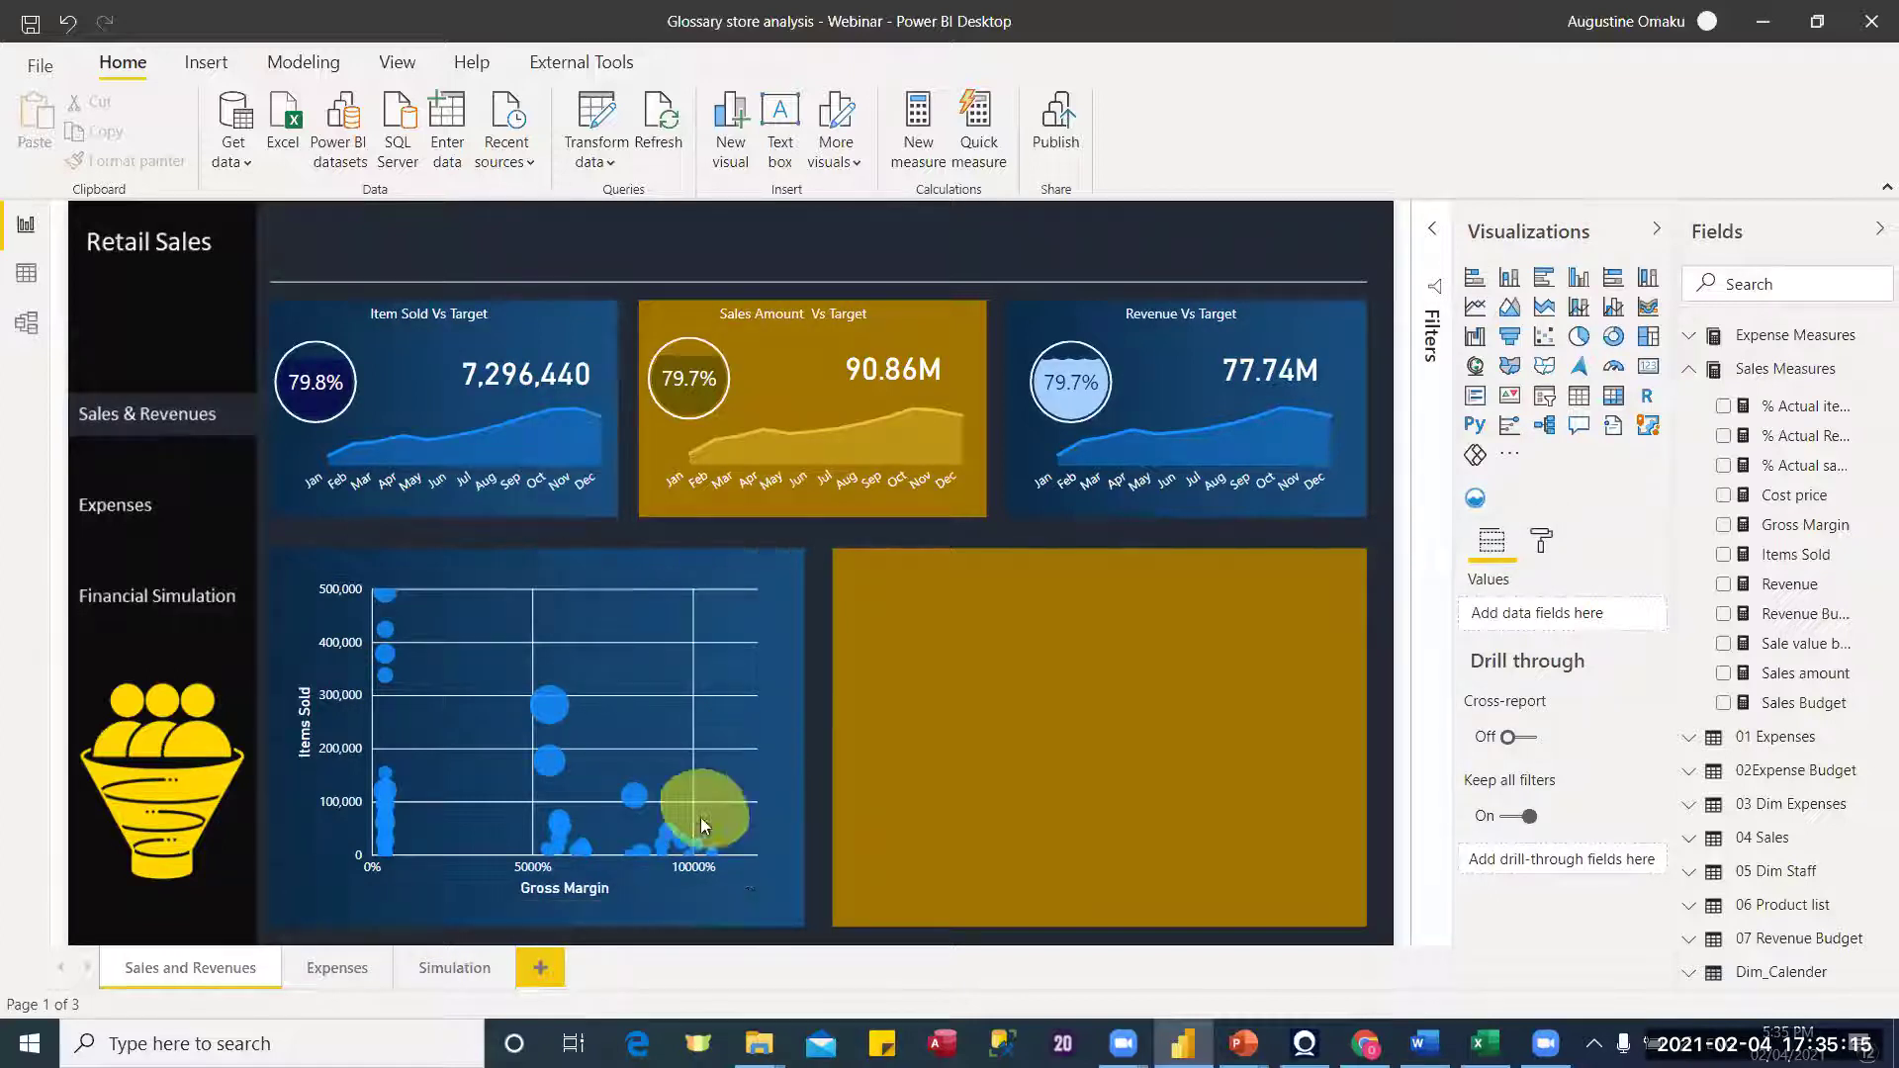
# Step: Turn on the border of the scatter chart and set its color to white
pyautogui.click(1541, 540)
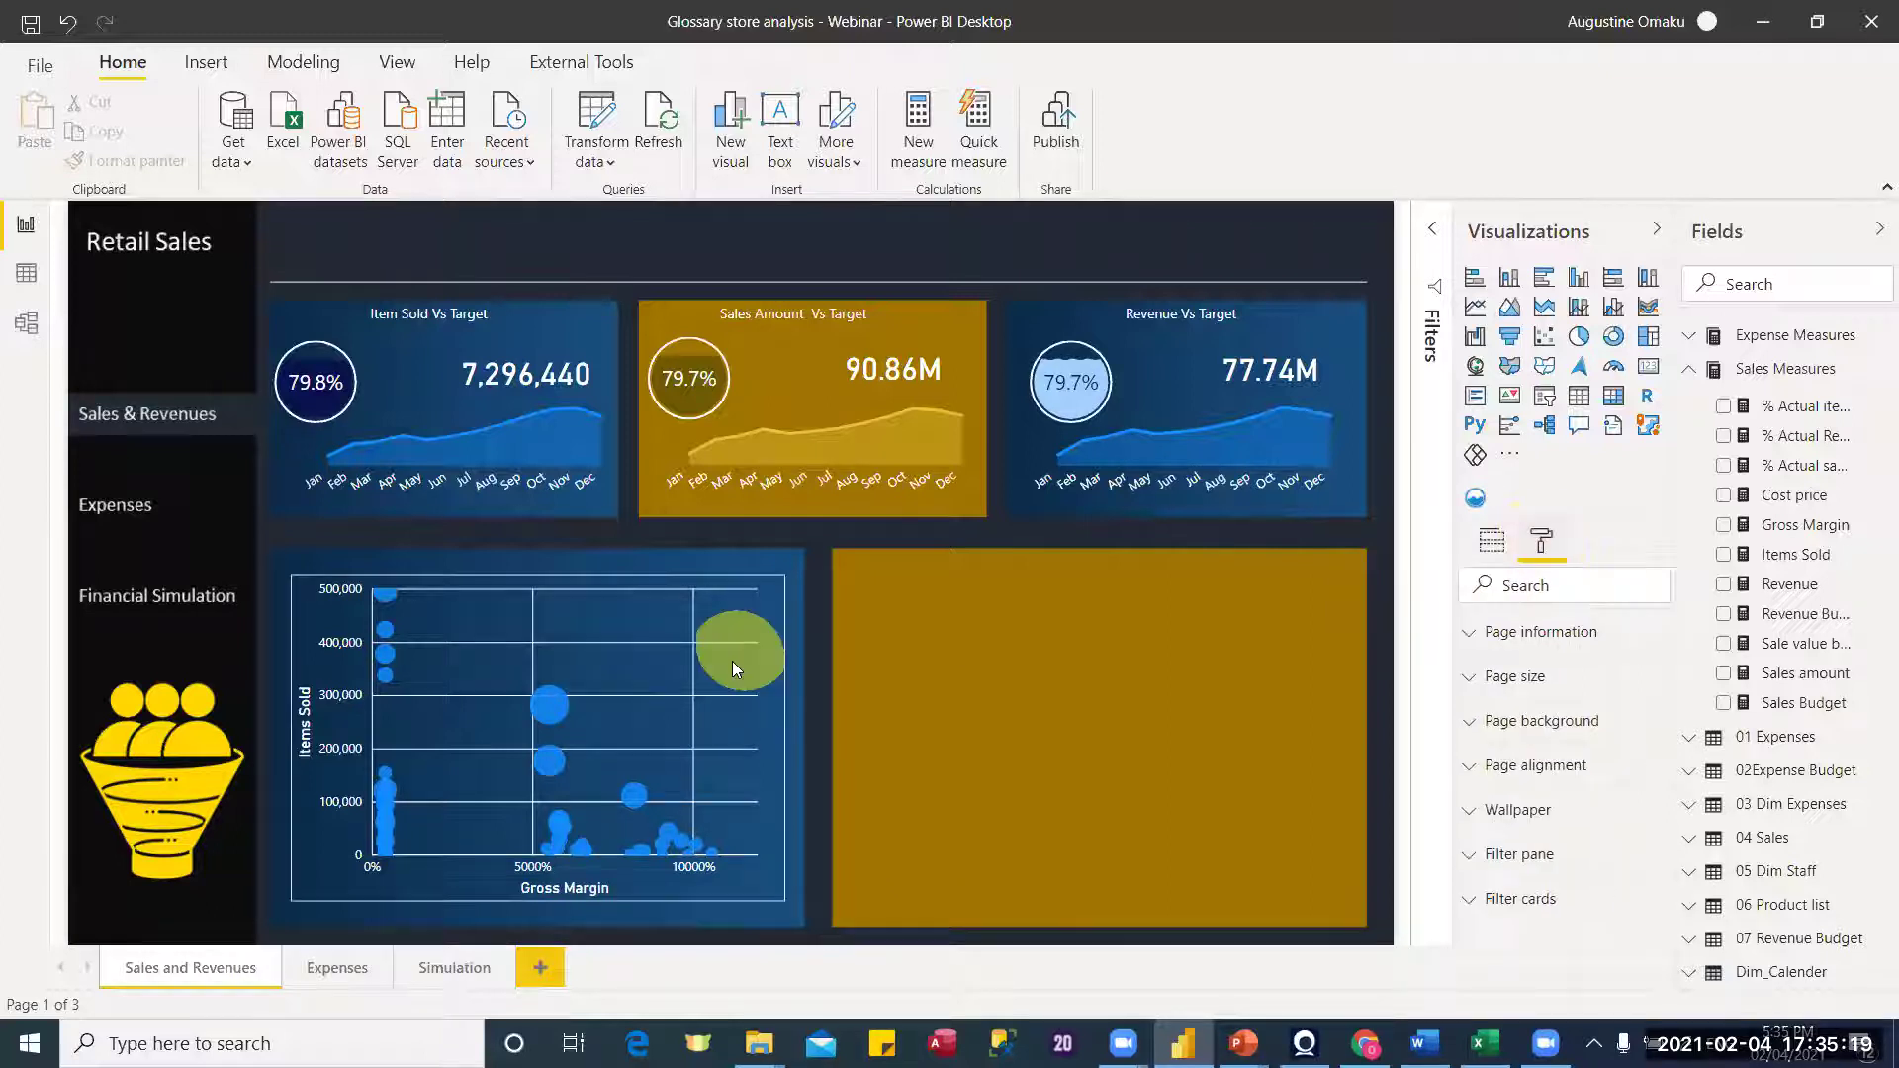
pyautogui.click(768, 680)
pyautogui.click(1539, 542)
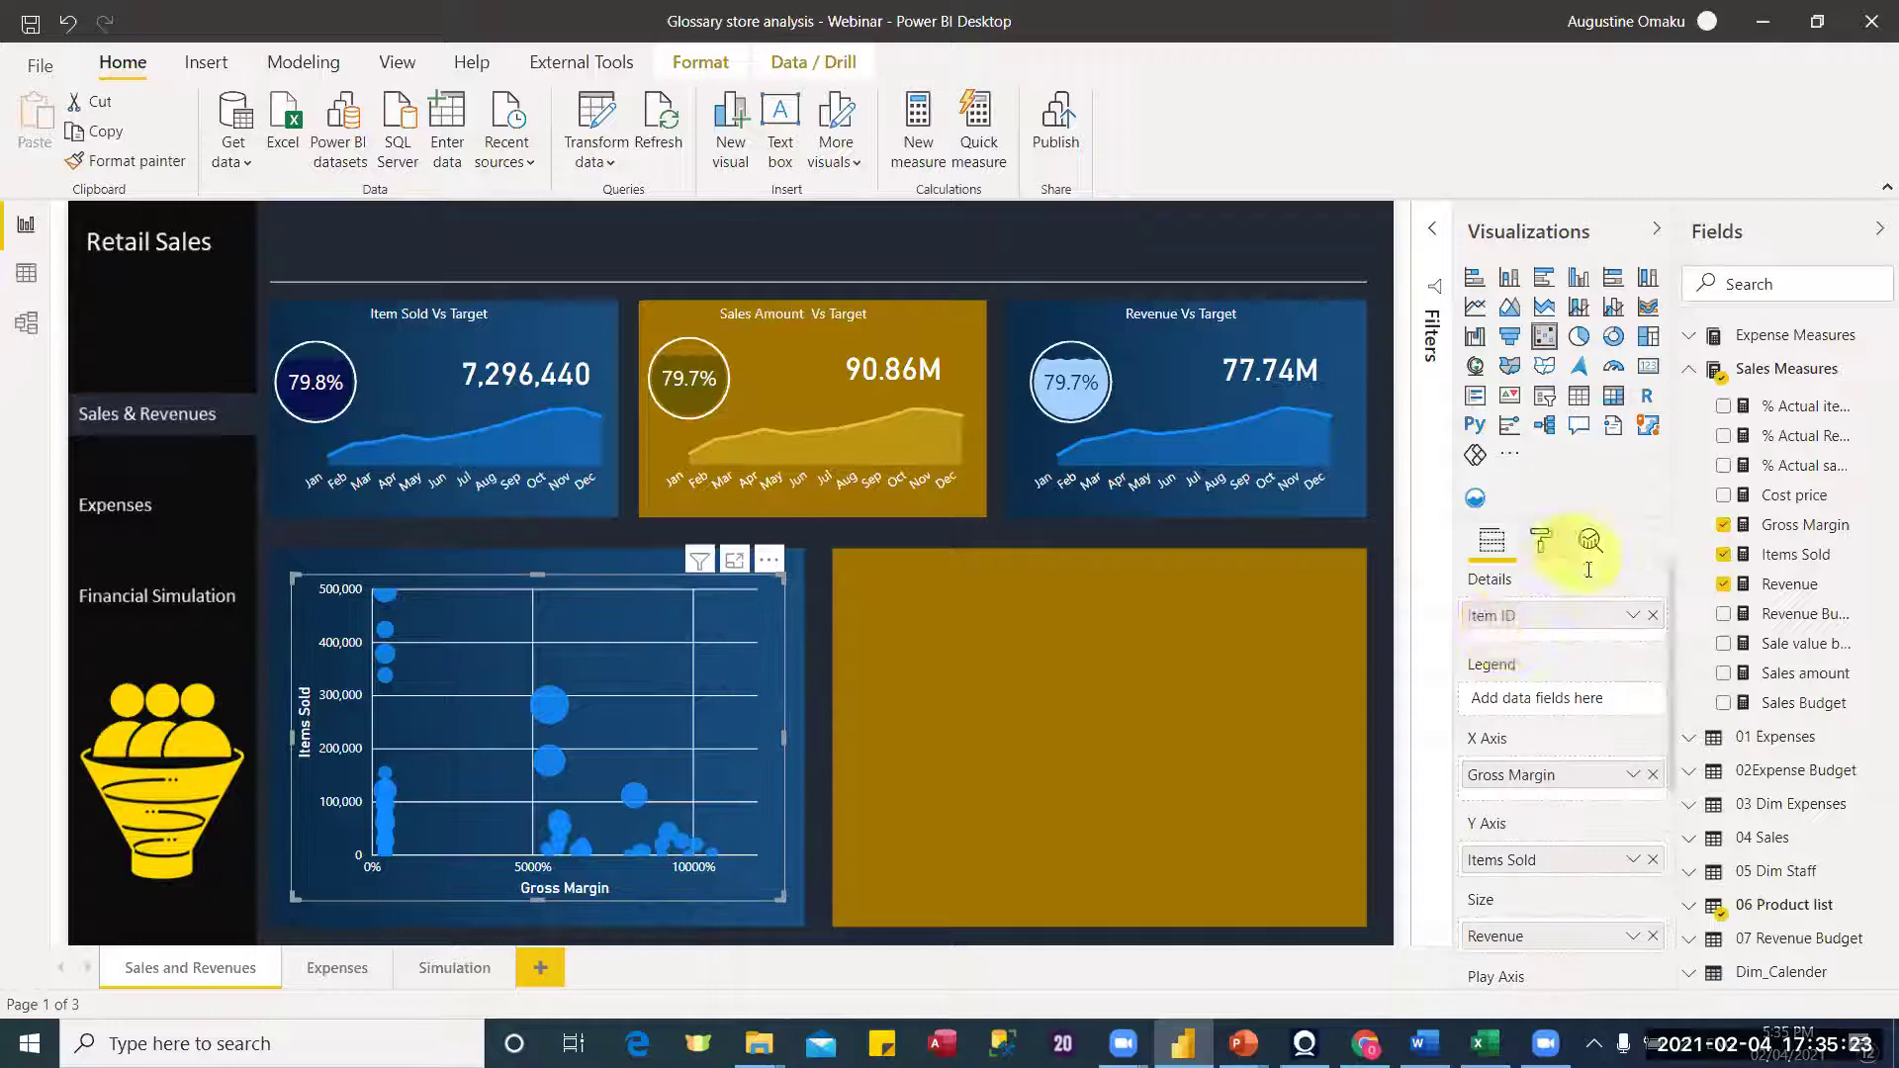
pyautogui.scroll(-4, 1674, 704)
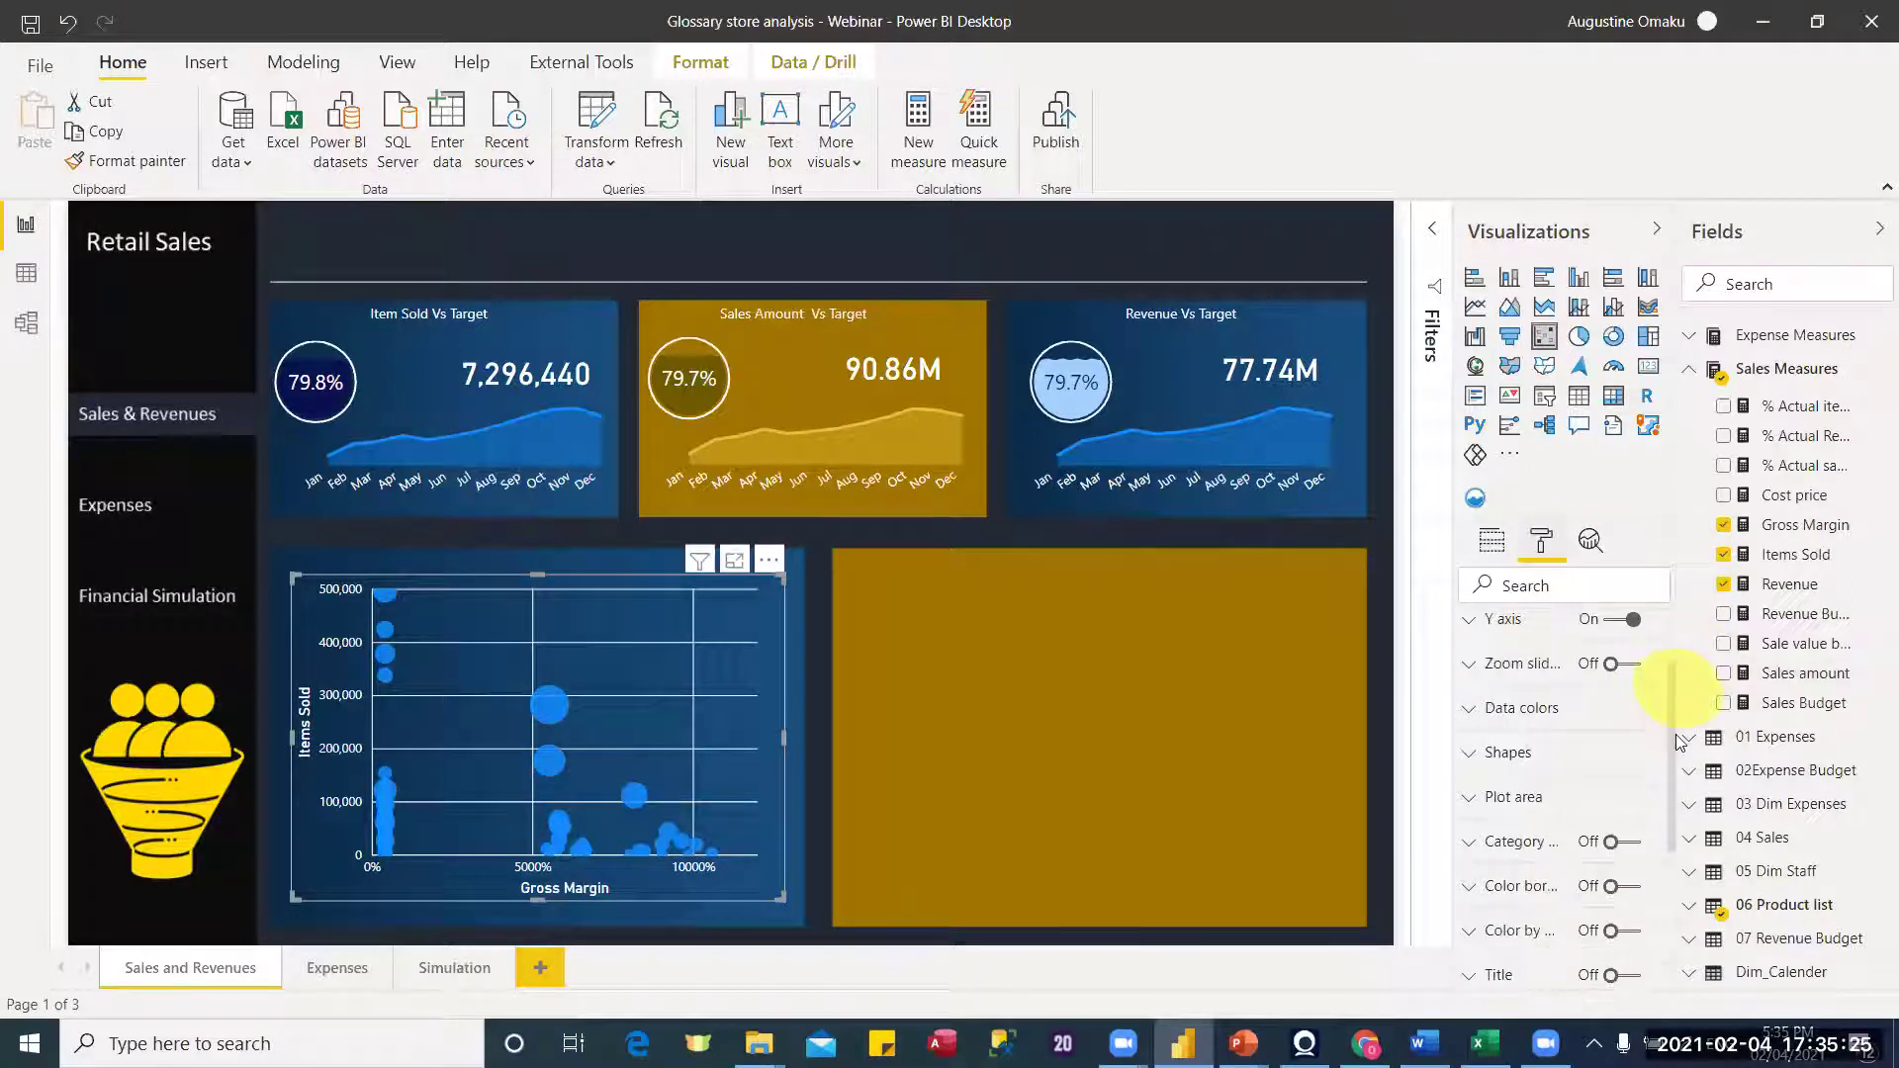
pyautogui.scroll(-3, 1671, 840)
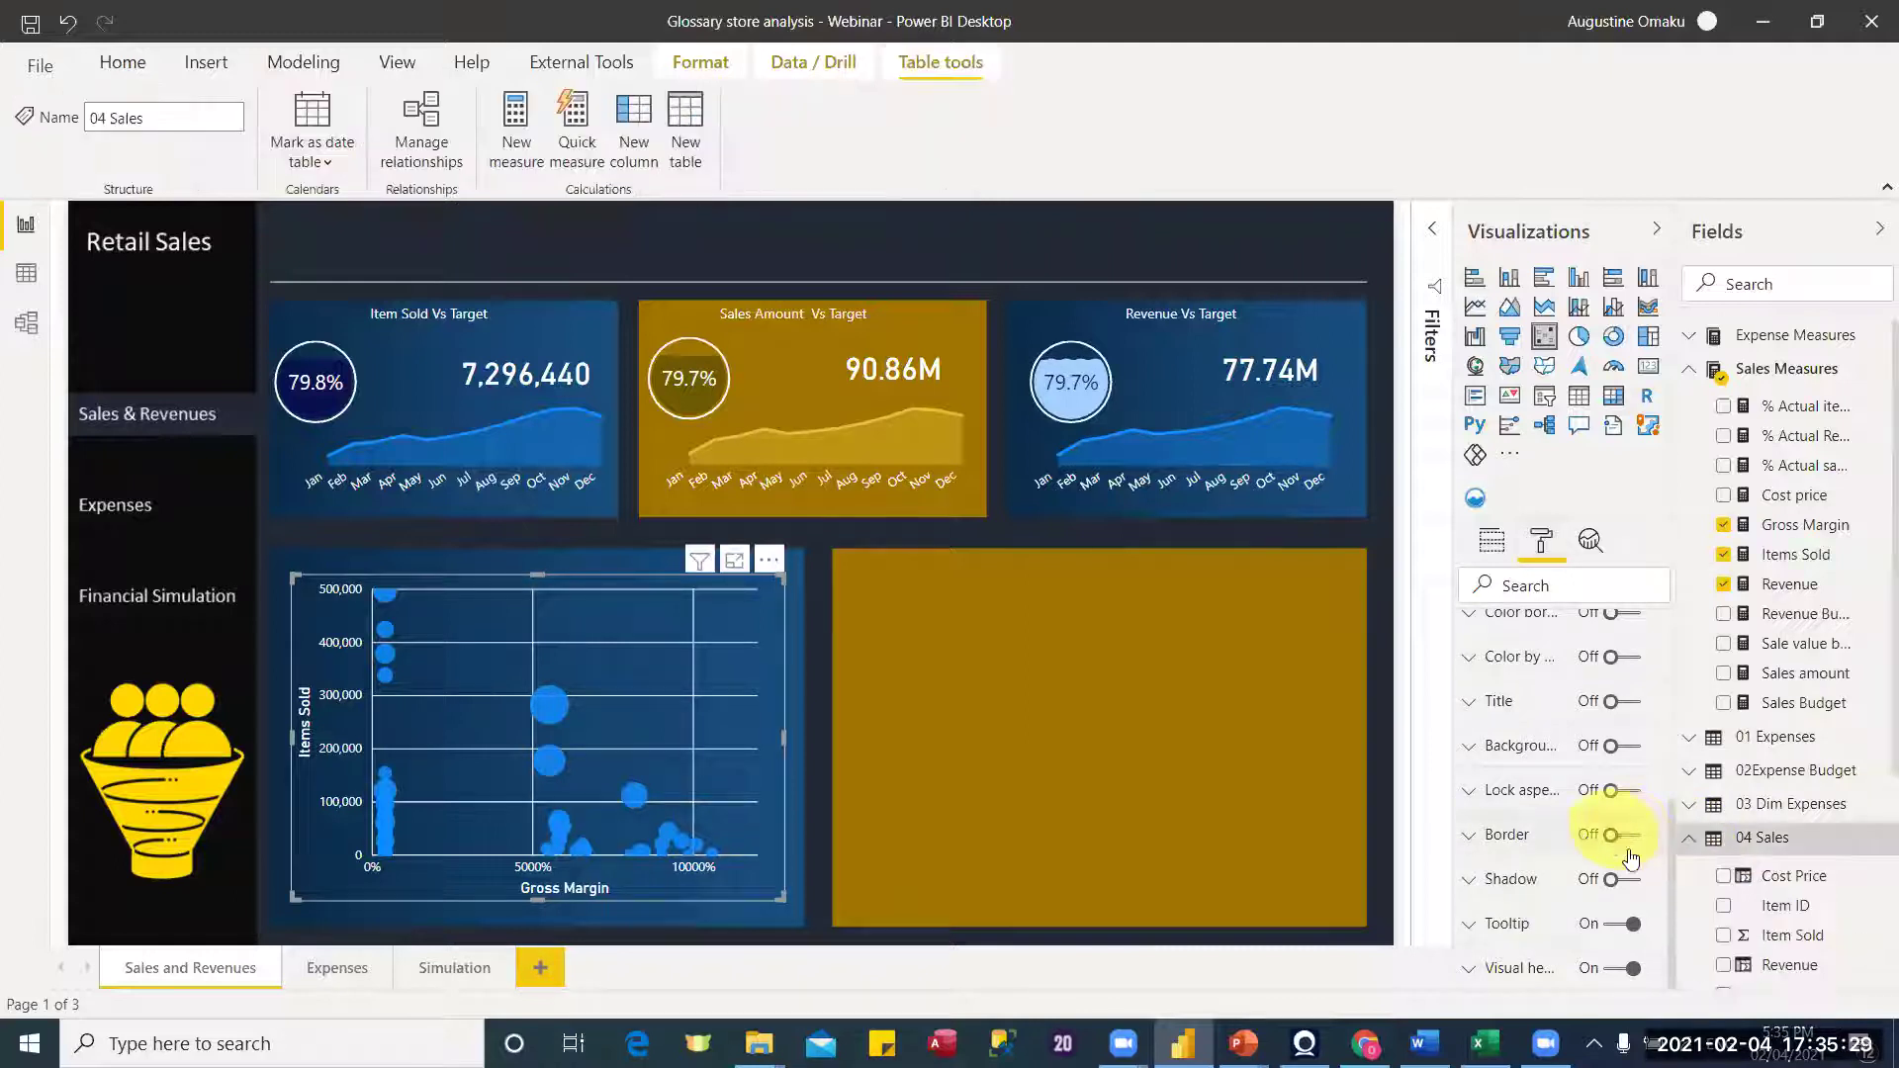
pyautogui.click(1613, 837)
pyautogui.click(1471, 839)
pyautogui.click(1501, 910)
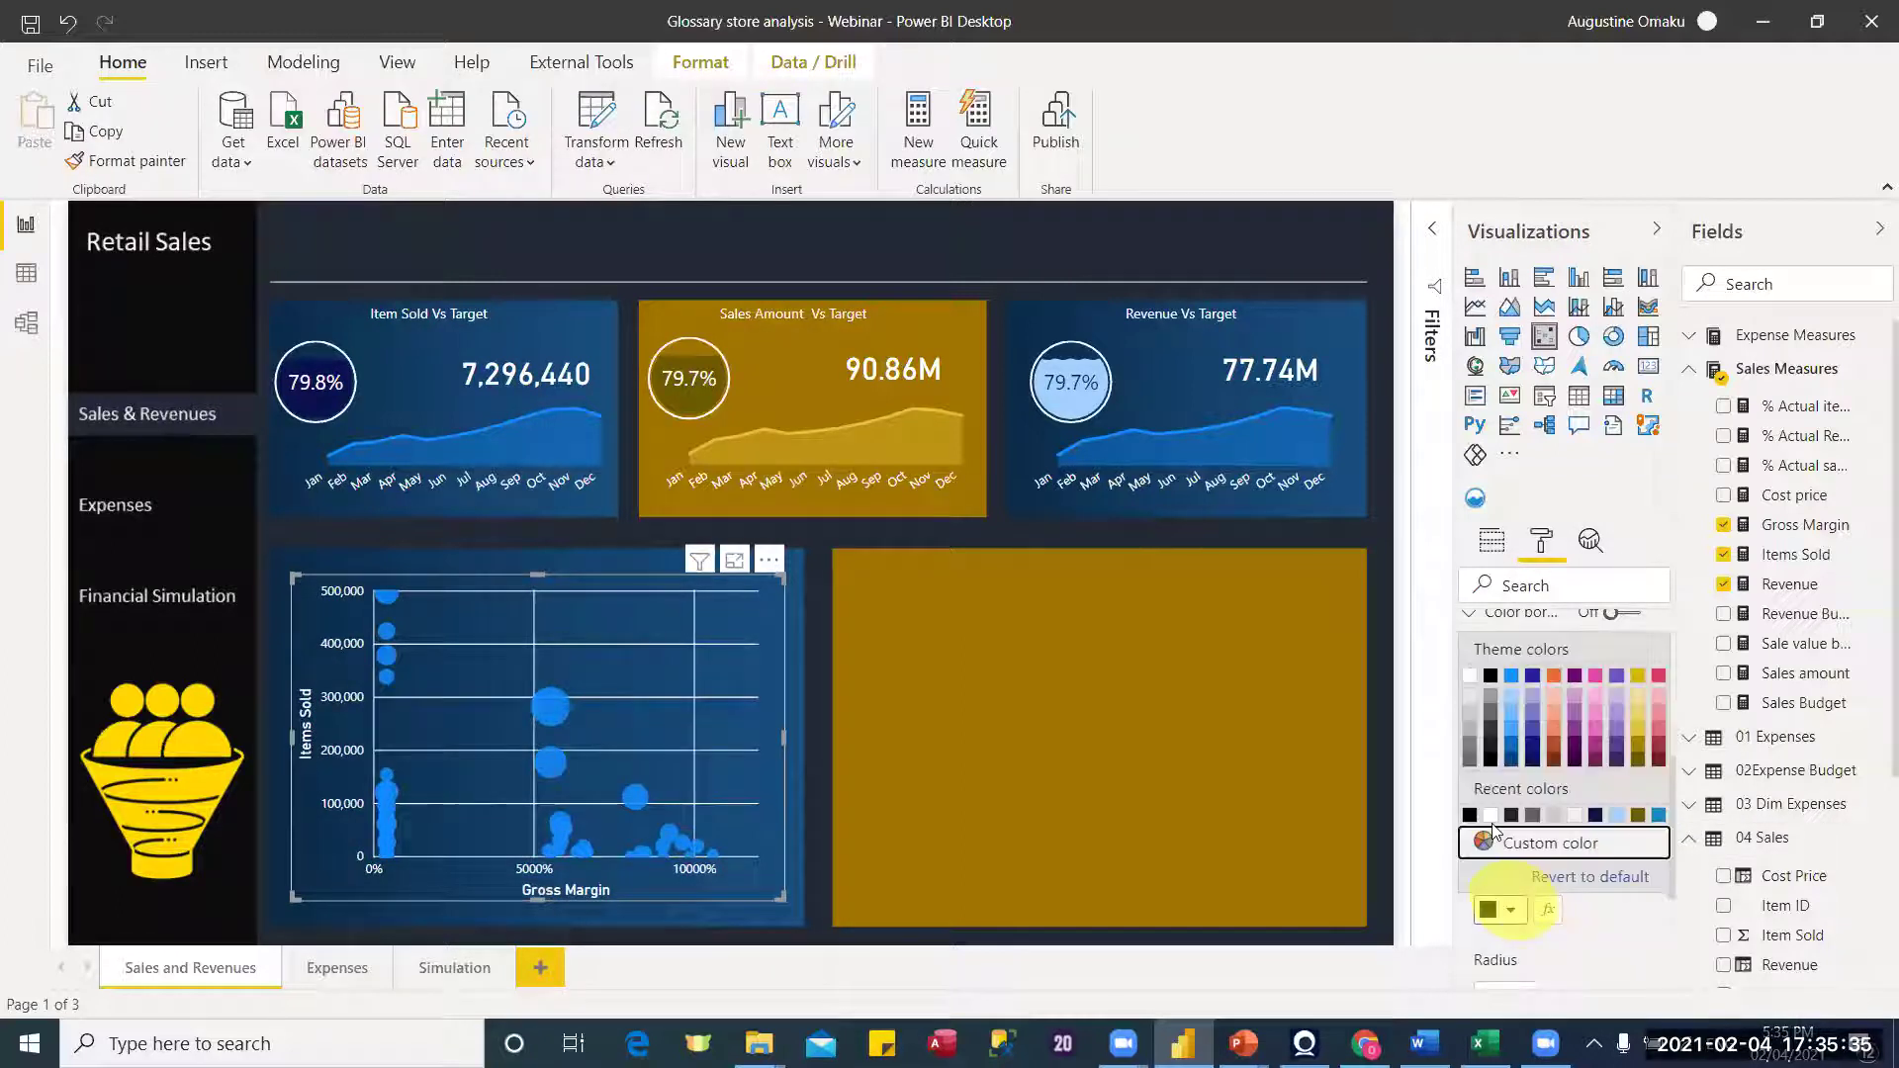
pyautogui.click(1490, 815)
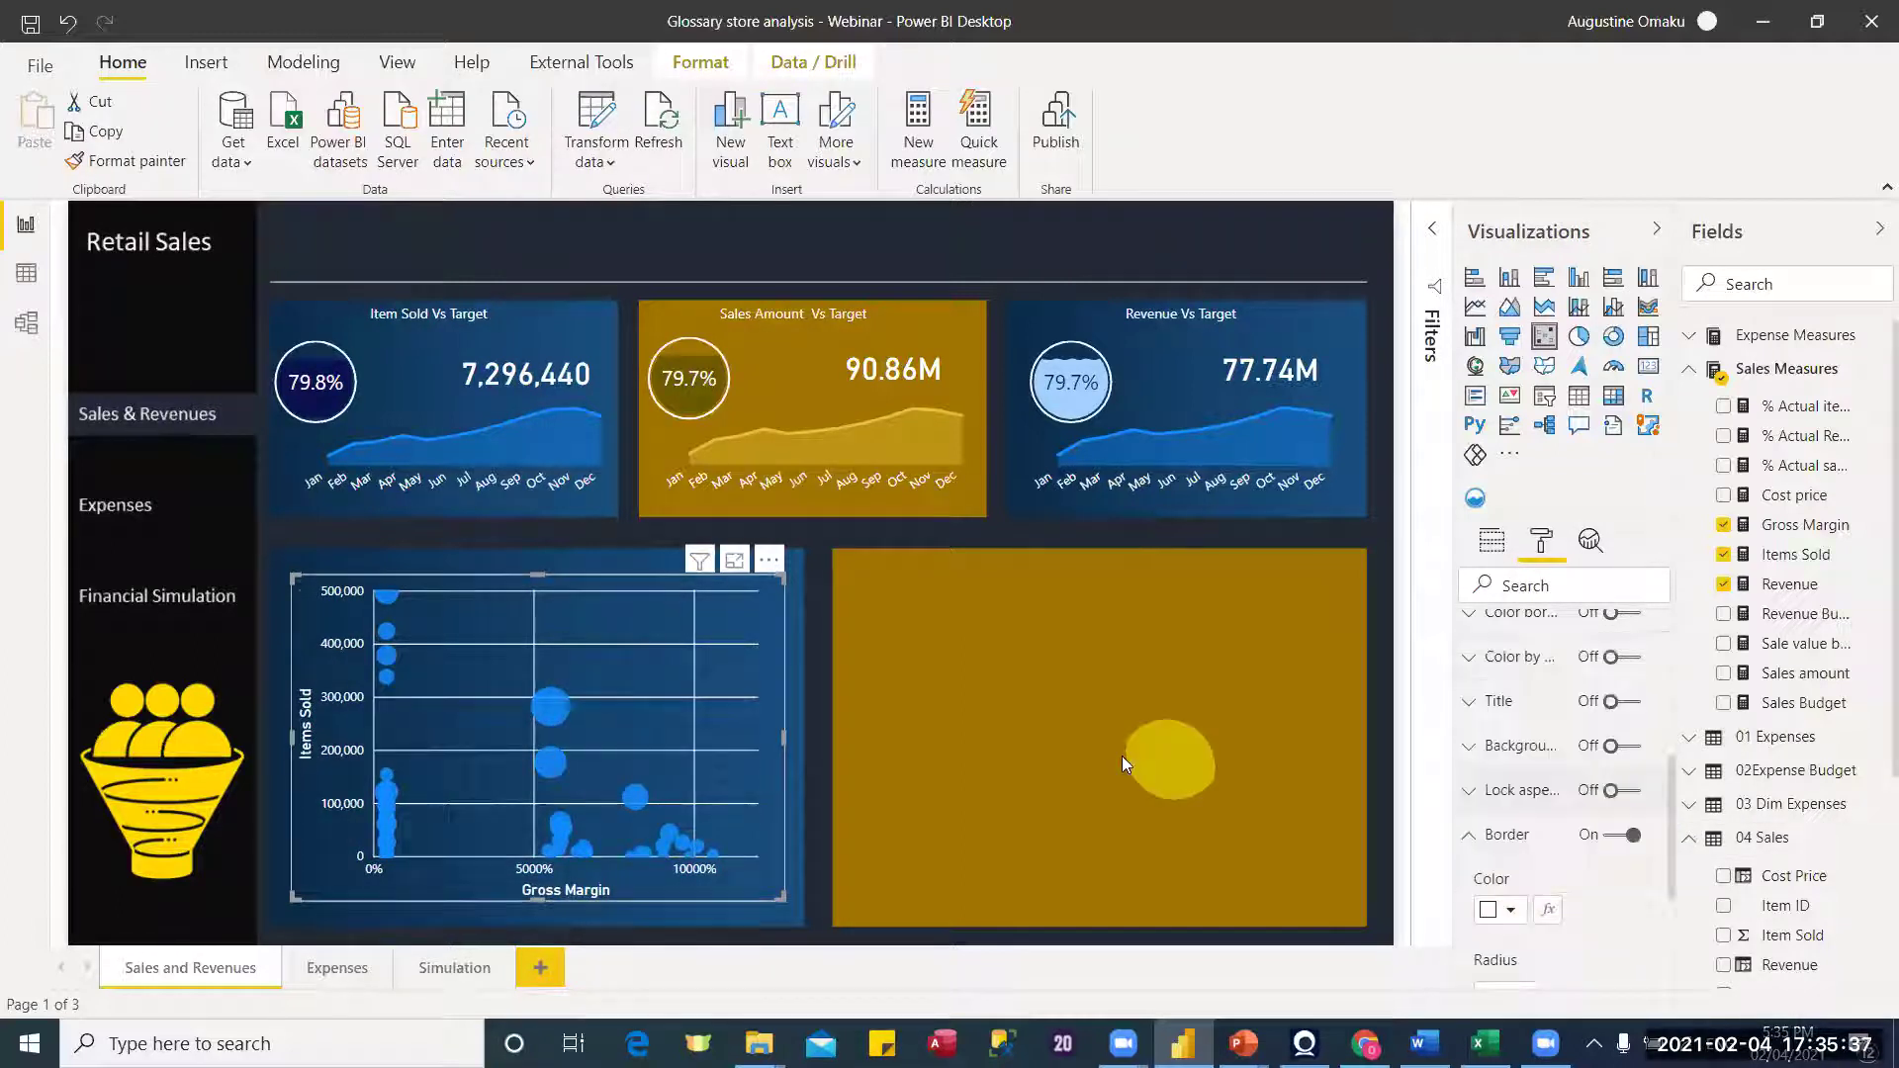
pyautogui.click(936, 742)
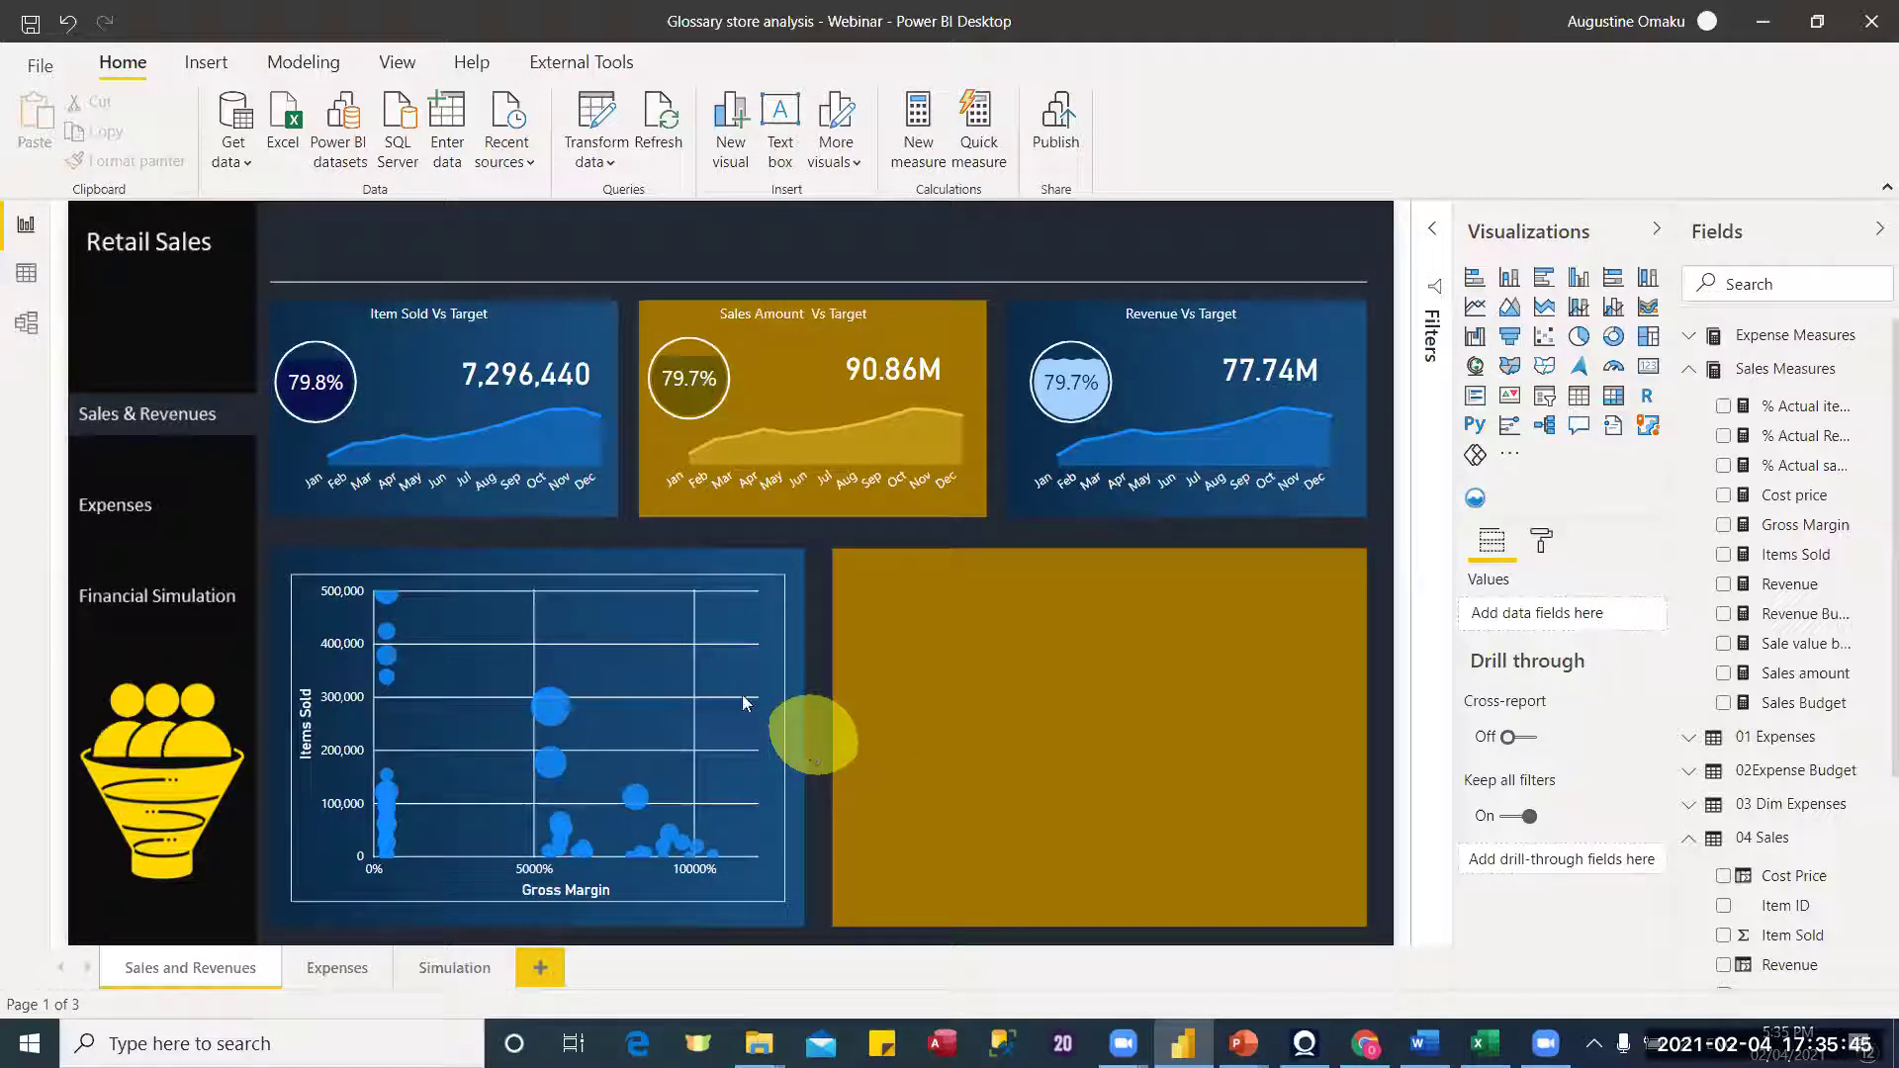
# Step: Reduce the scatter chart's height from its upper edge to leave room for a title above it
pyautogui.click(781, 578)
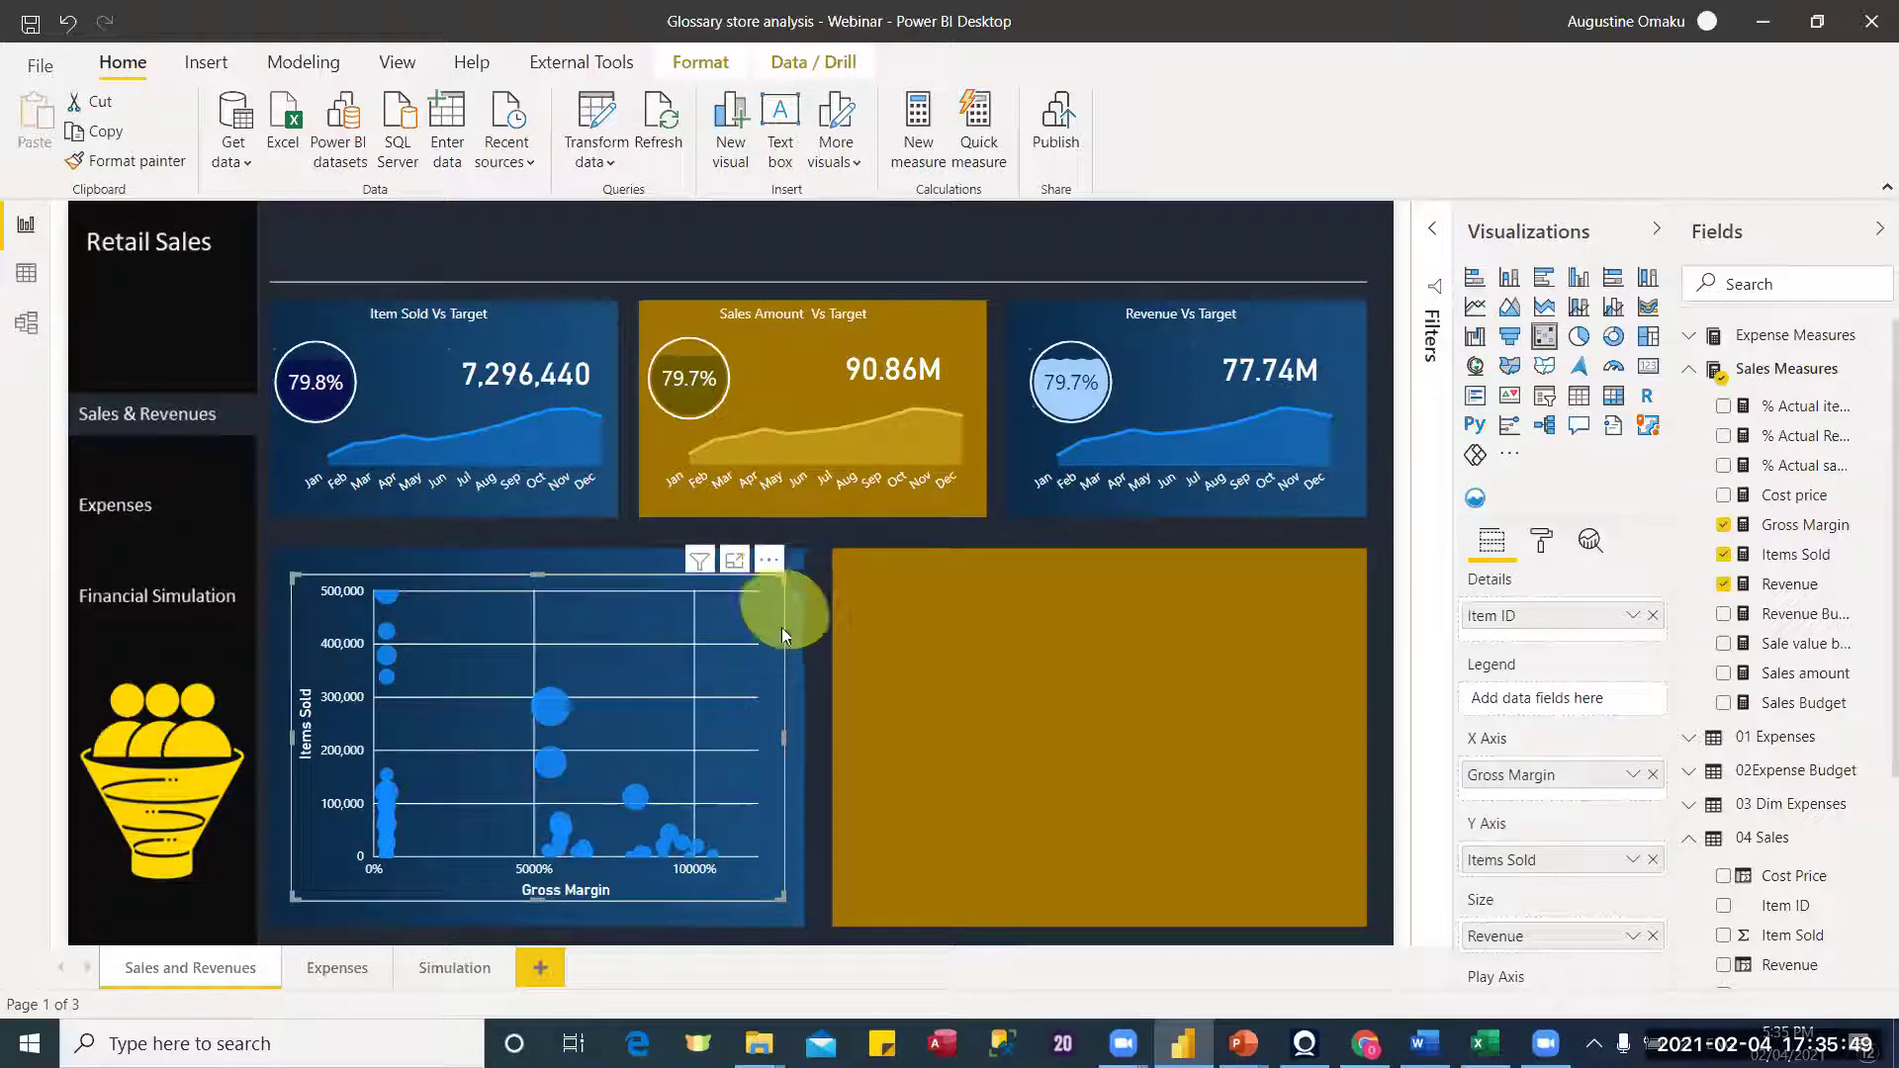
pyautogui.moveTo(784, 633); pyautogui.dragTo(781, 625)
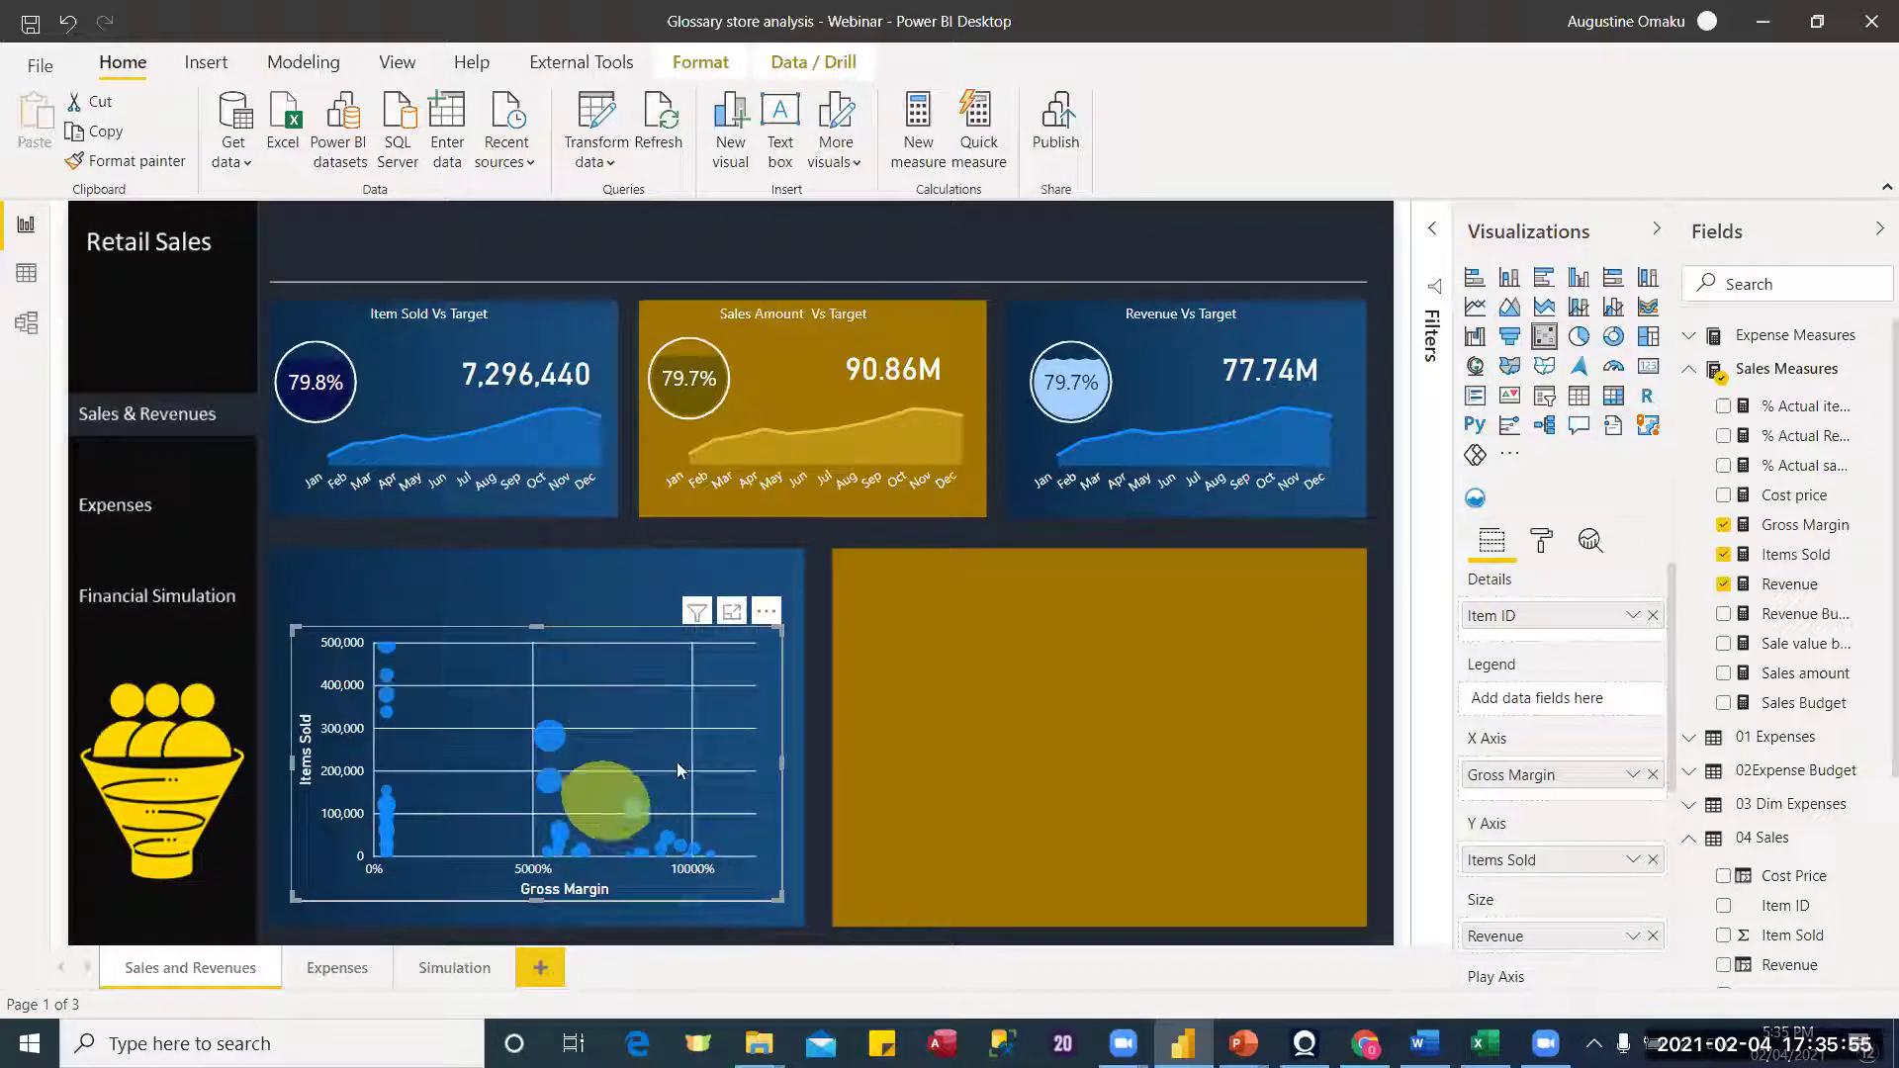
# Step: Try a light gold default data color for the scatter chart's bubbles with Show all turned on
pyautogui.click(1543, 543)
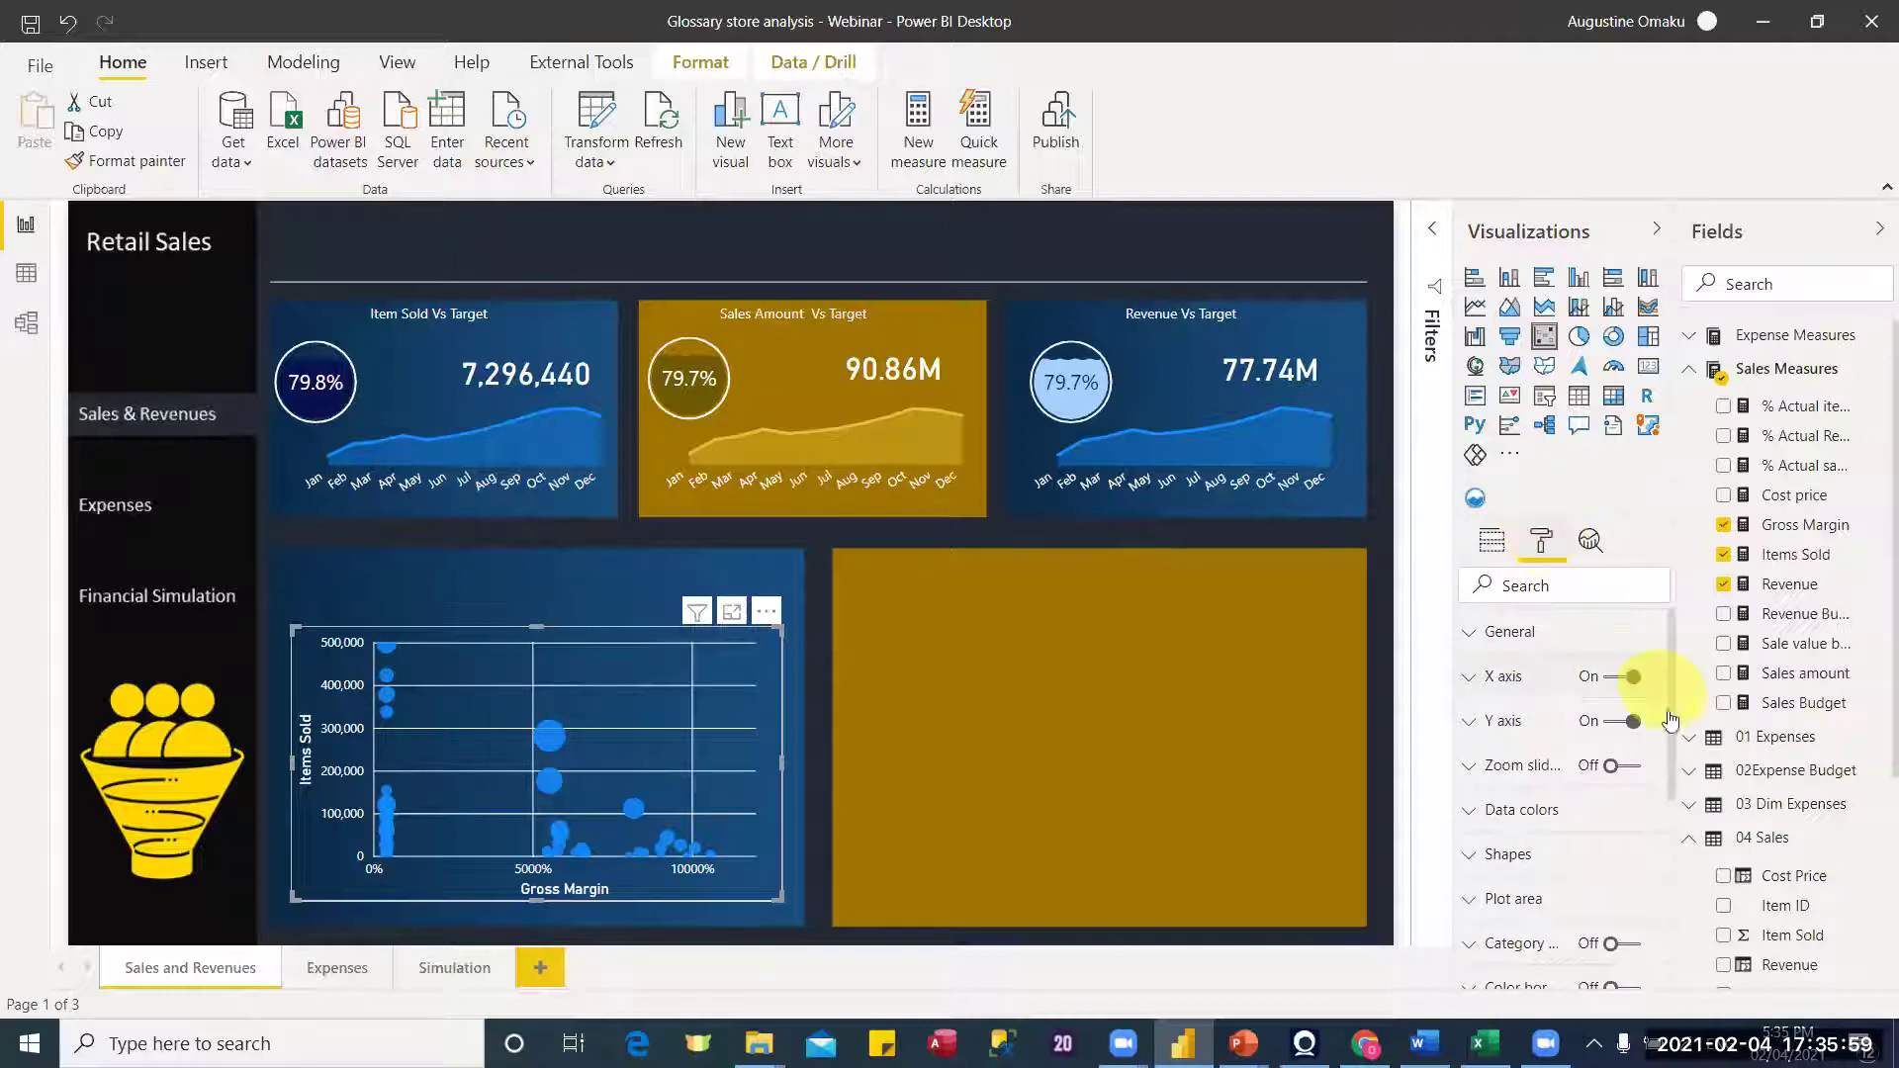
pyautogui.moveTo(1671, 720); pyautogui.dragTo(1675, 783)
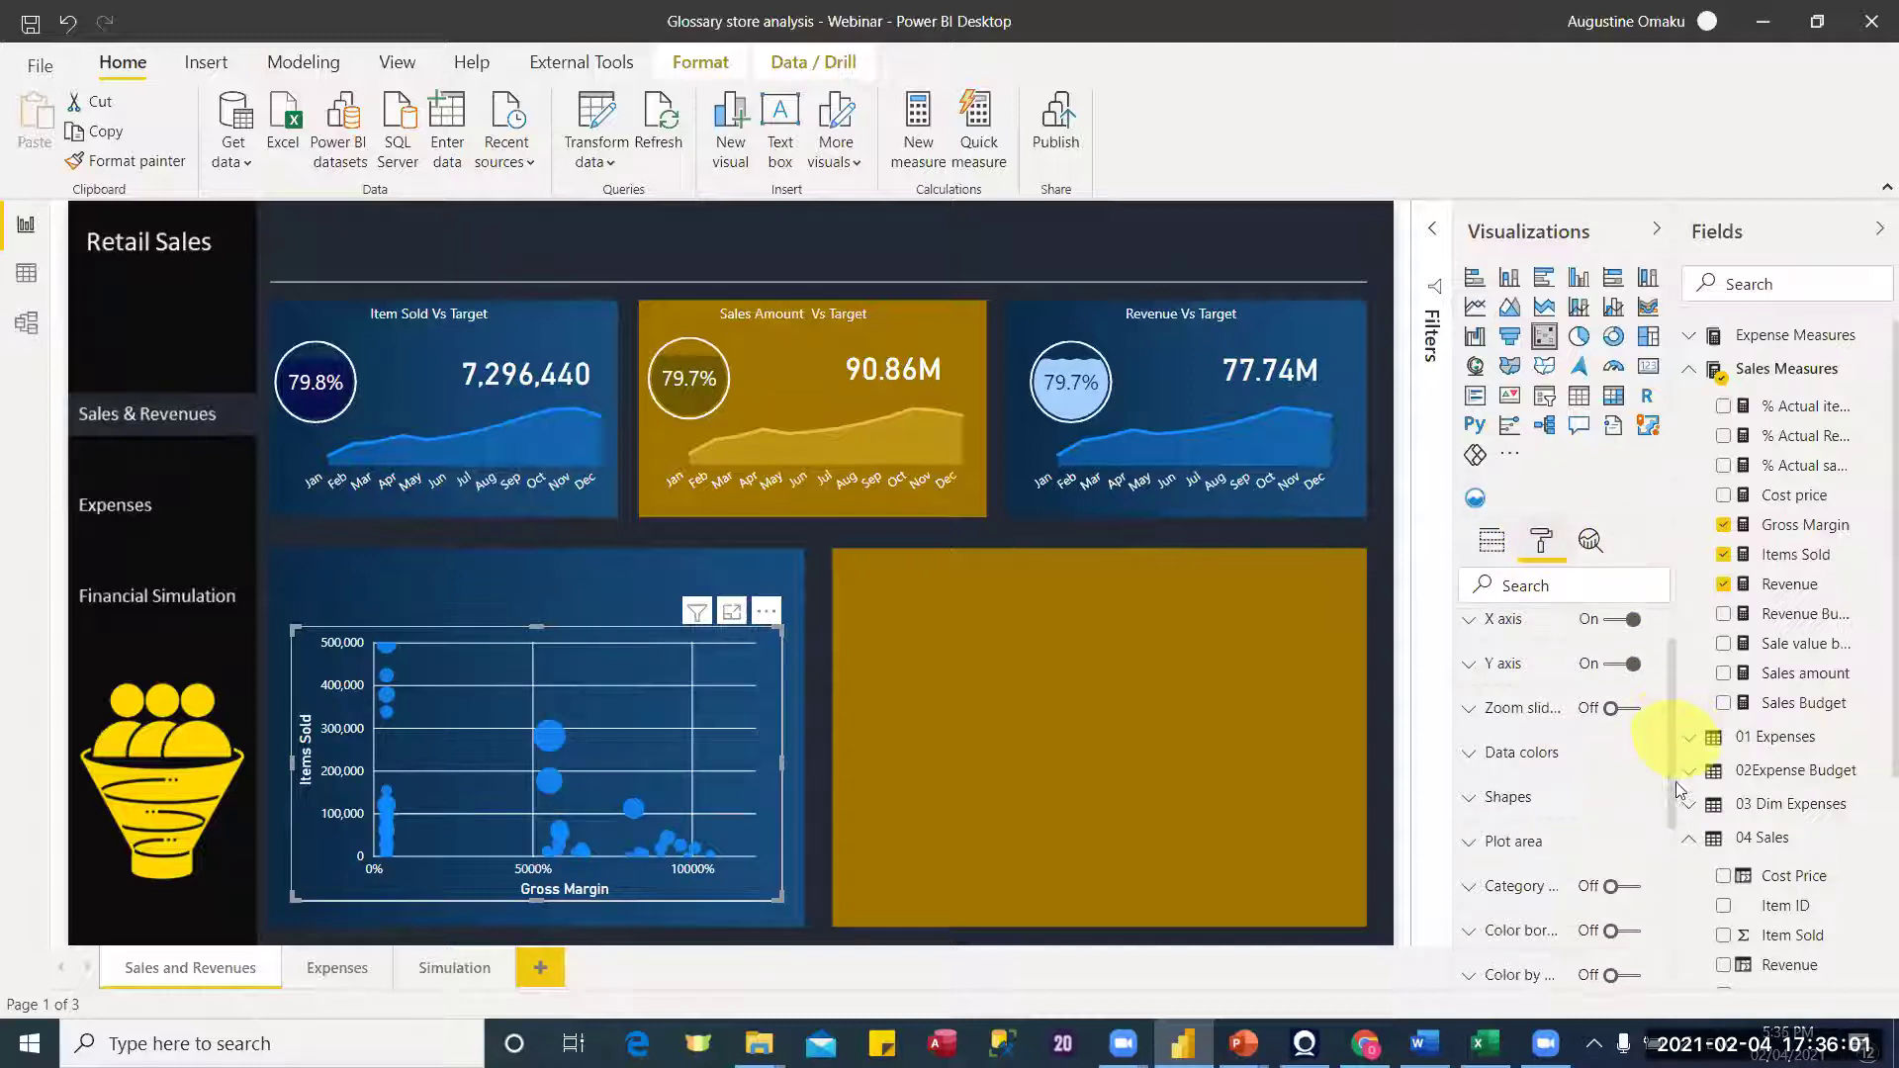
pyautogui.click(1480, 702)
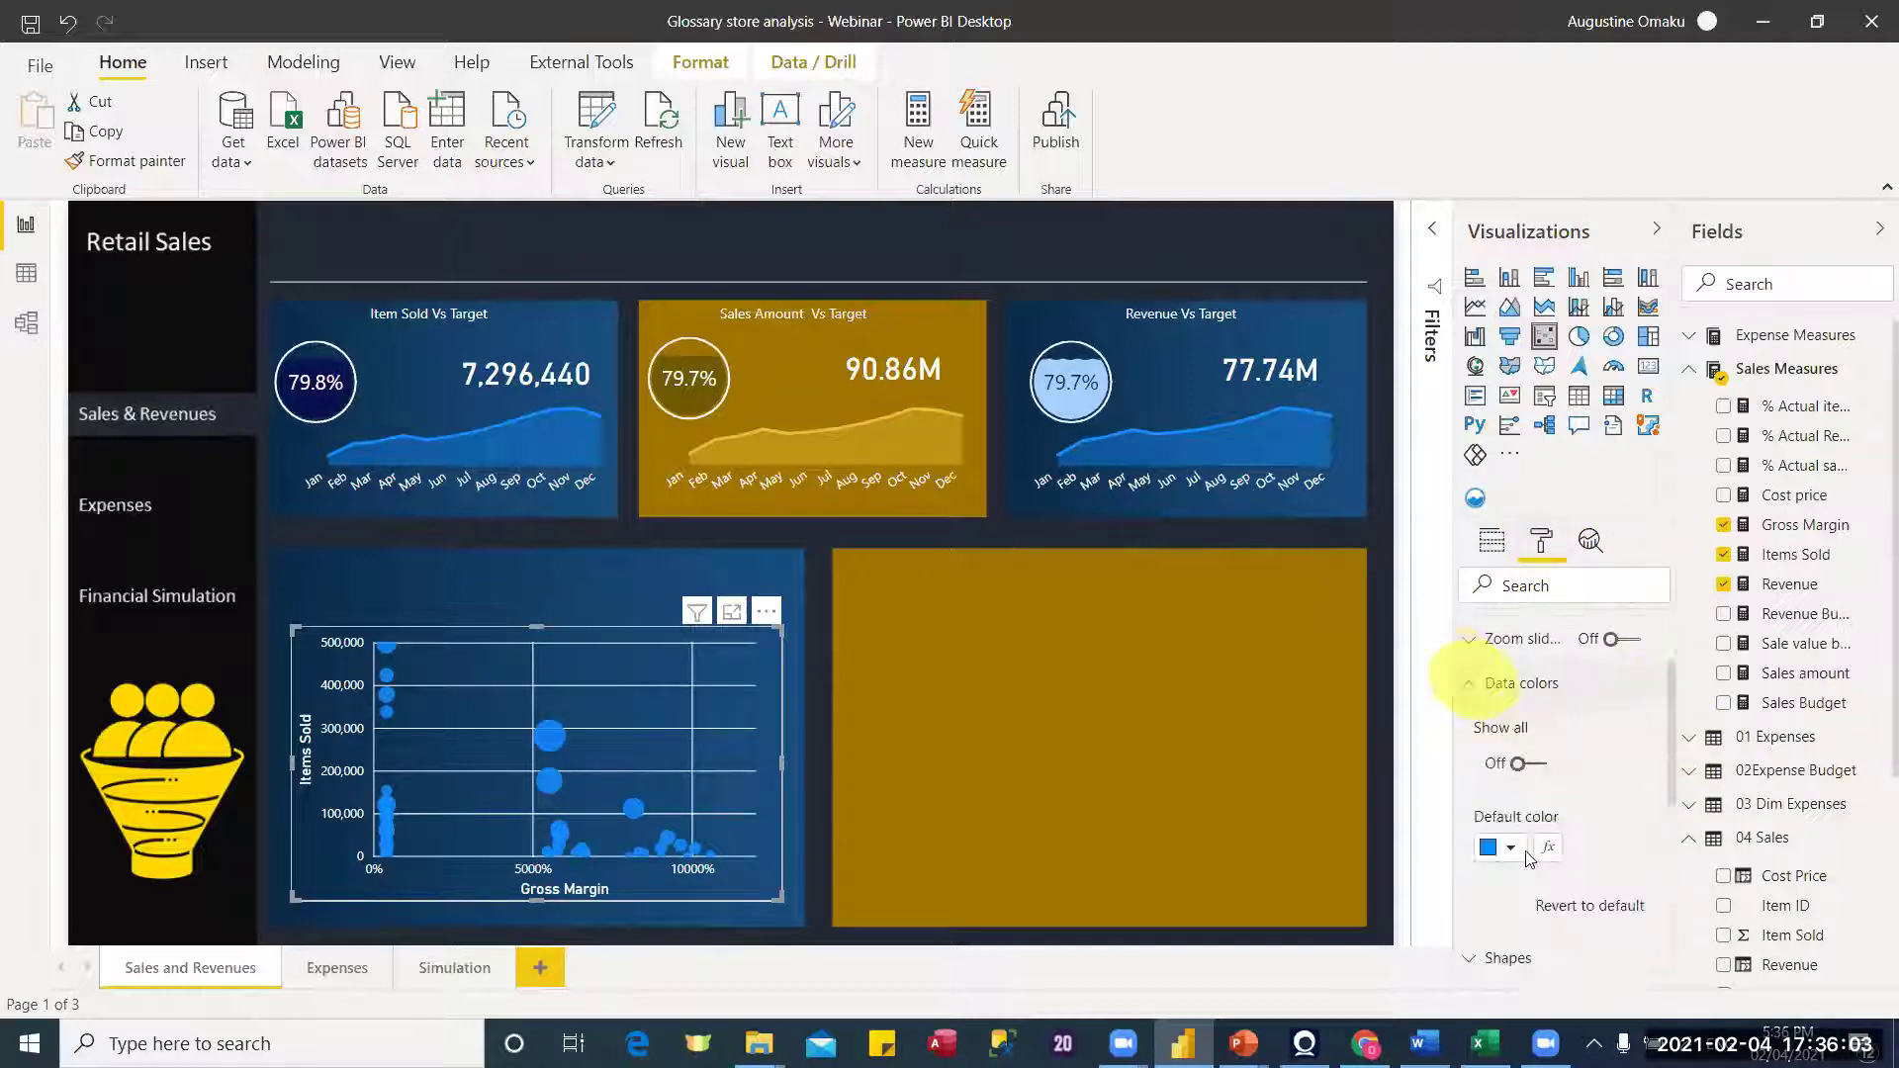
pyautogui.click(1505, 848)
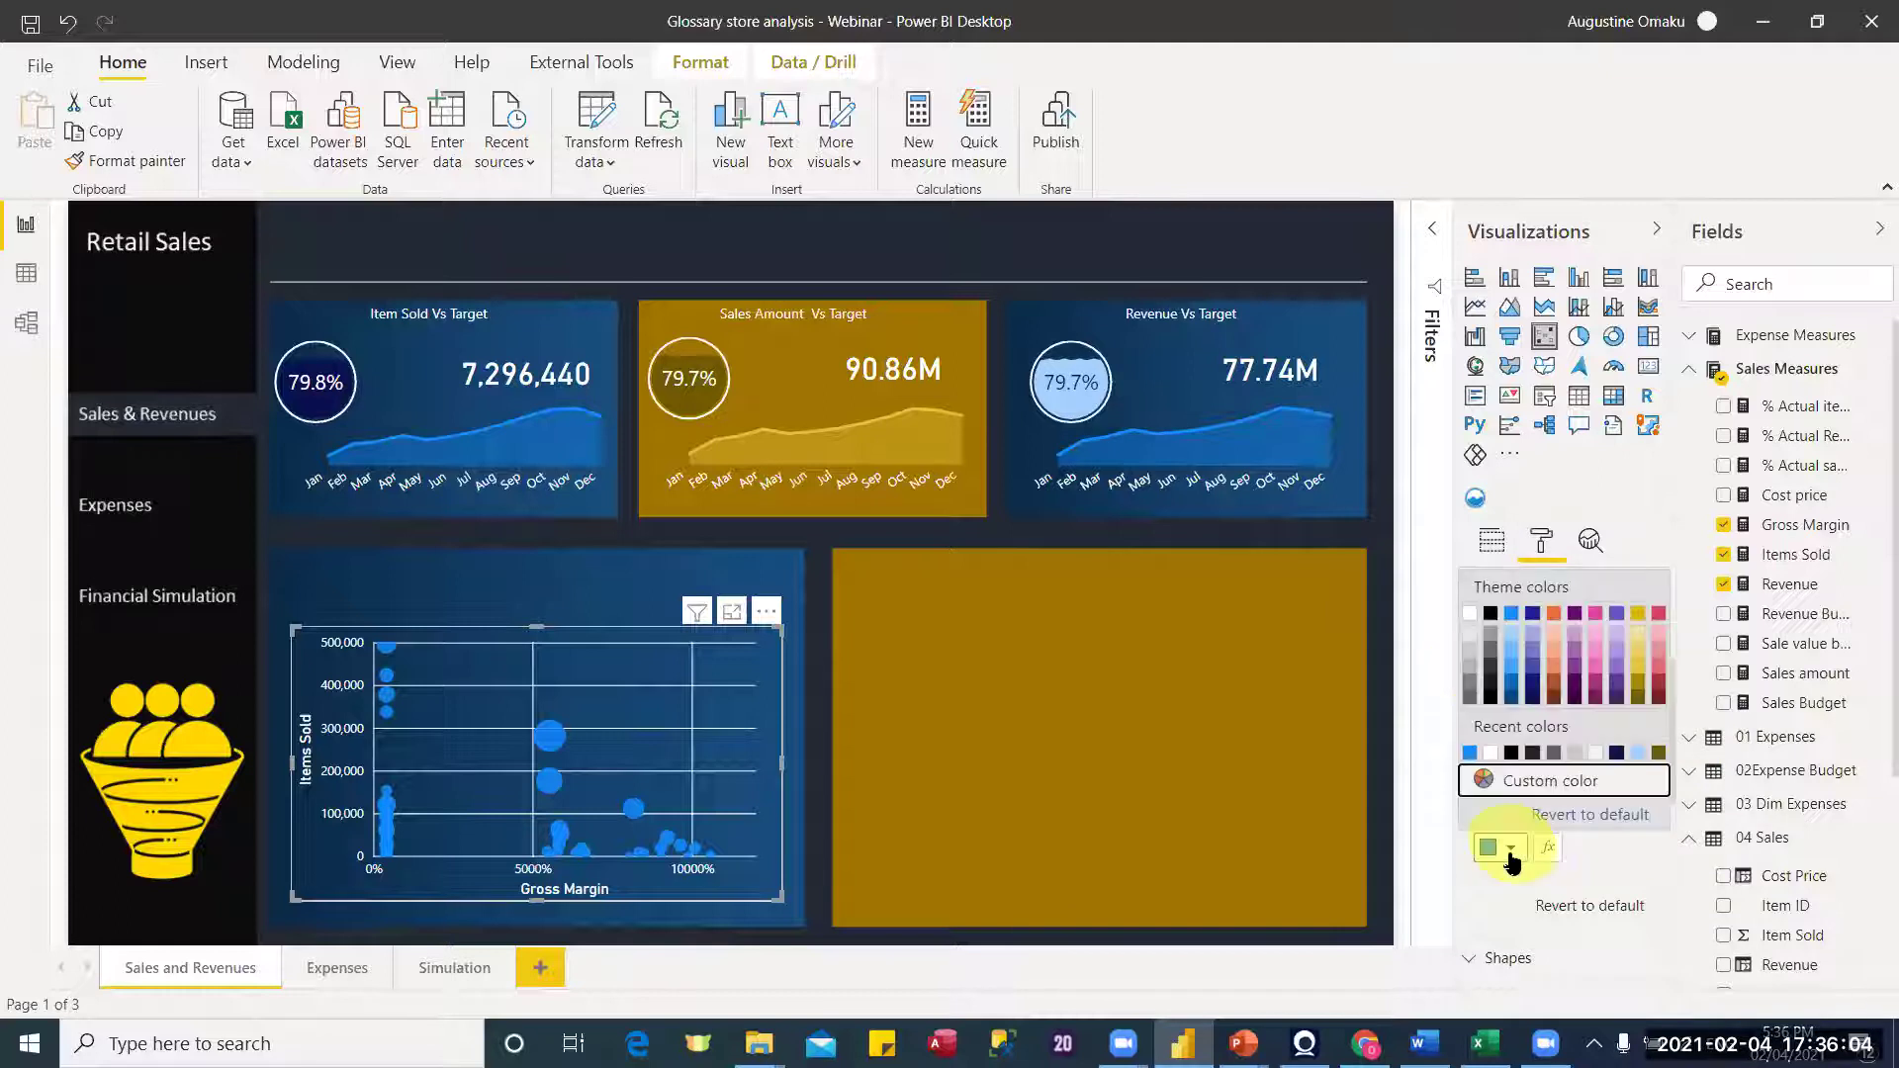
pyautogui.click(1640, 660)
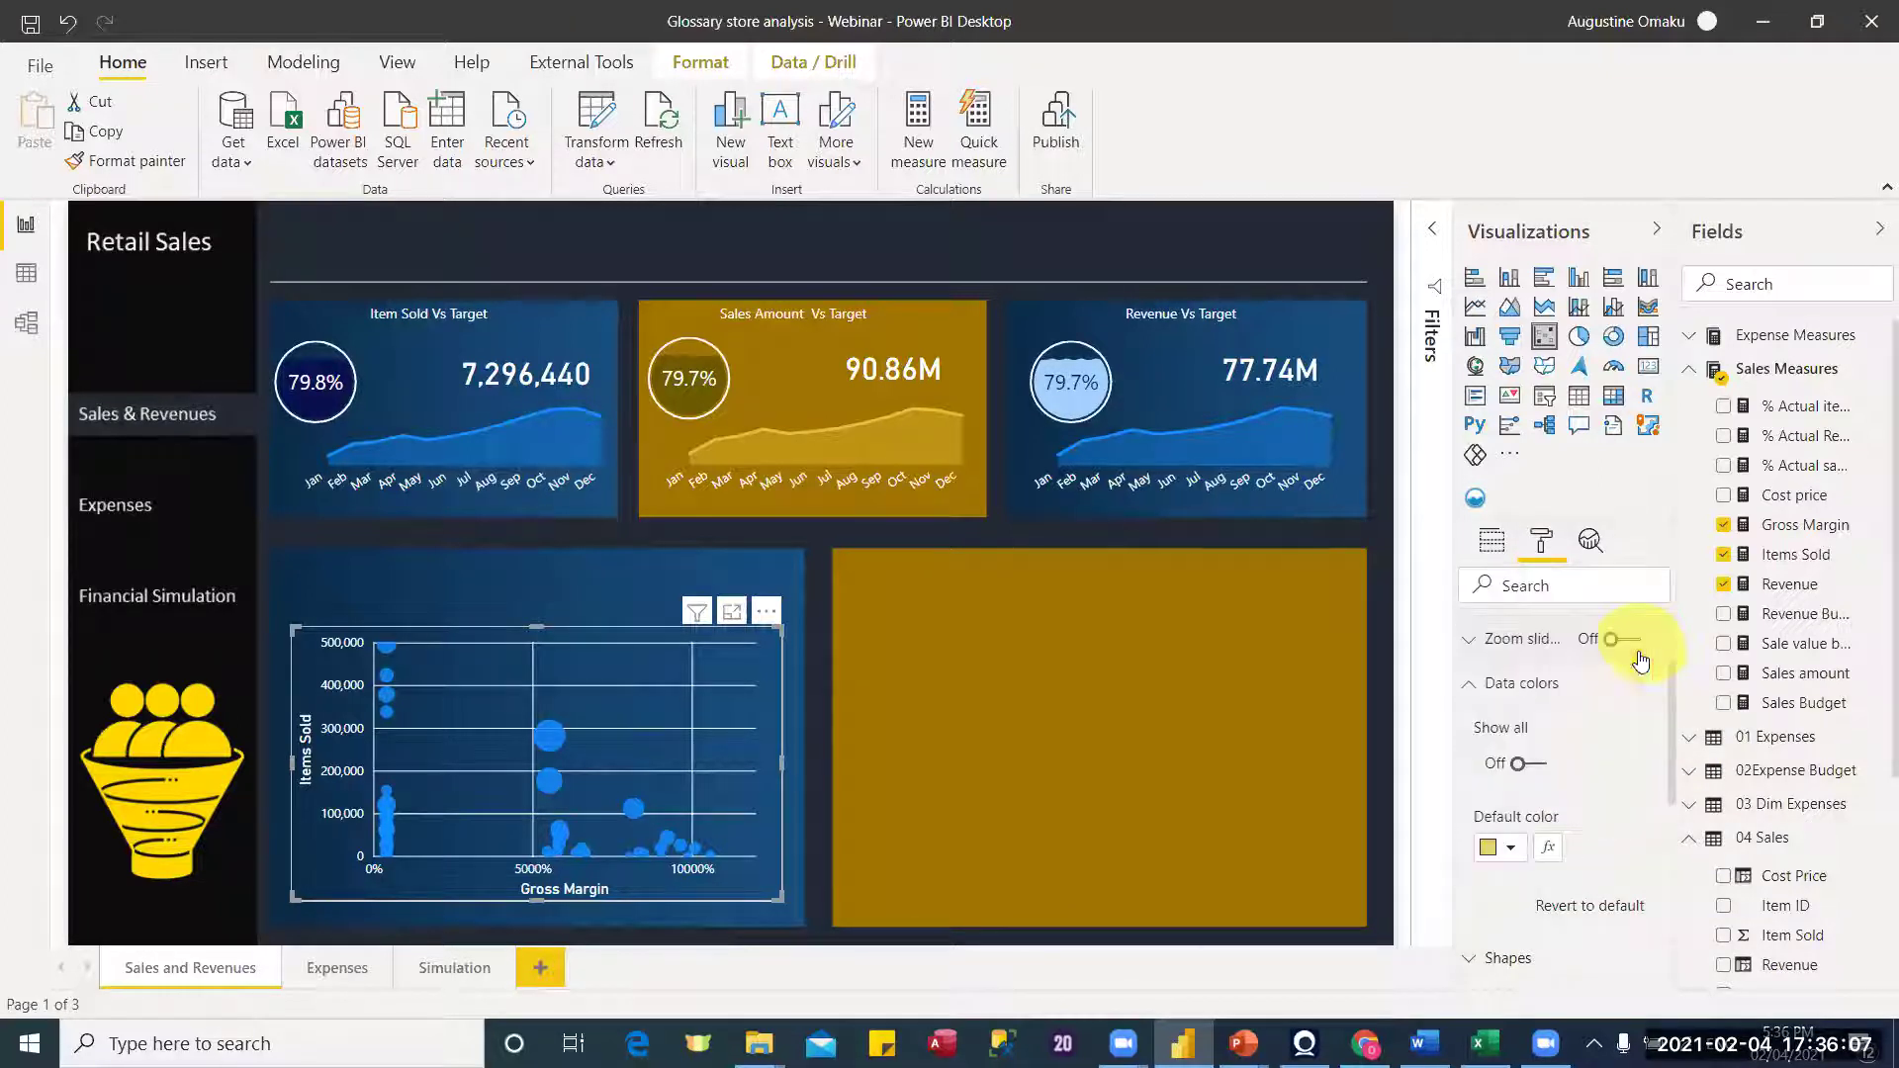
pyautogui.click(1518, 765)
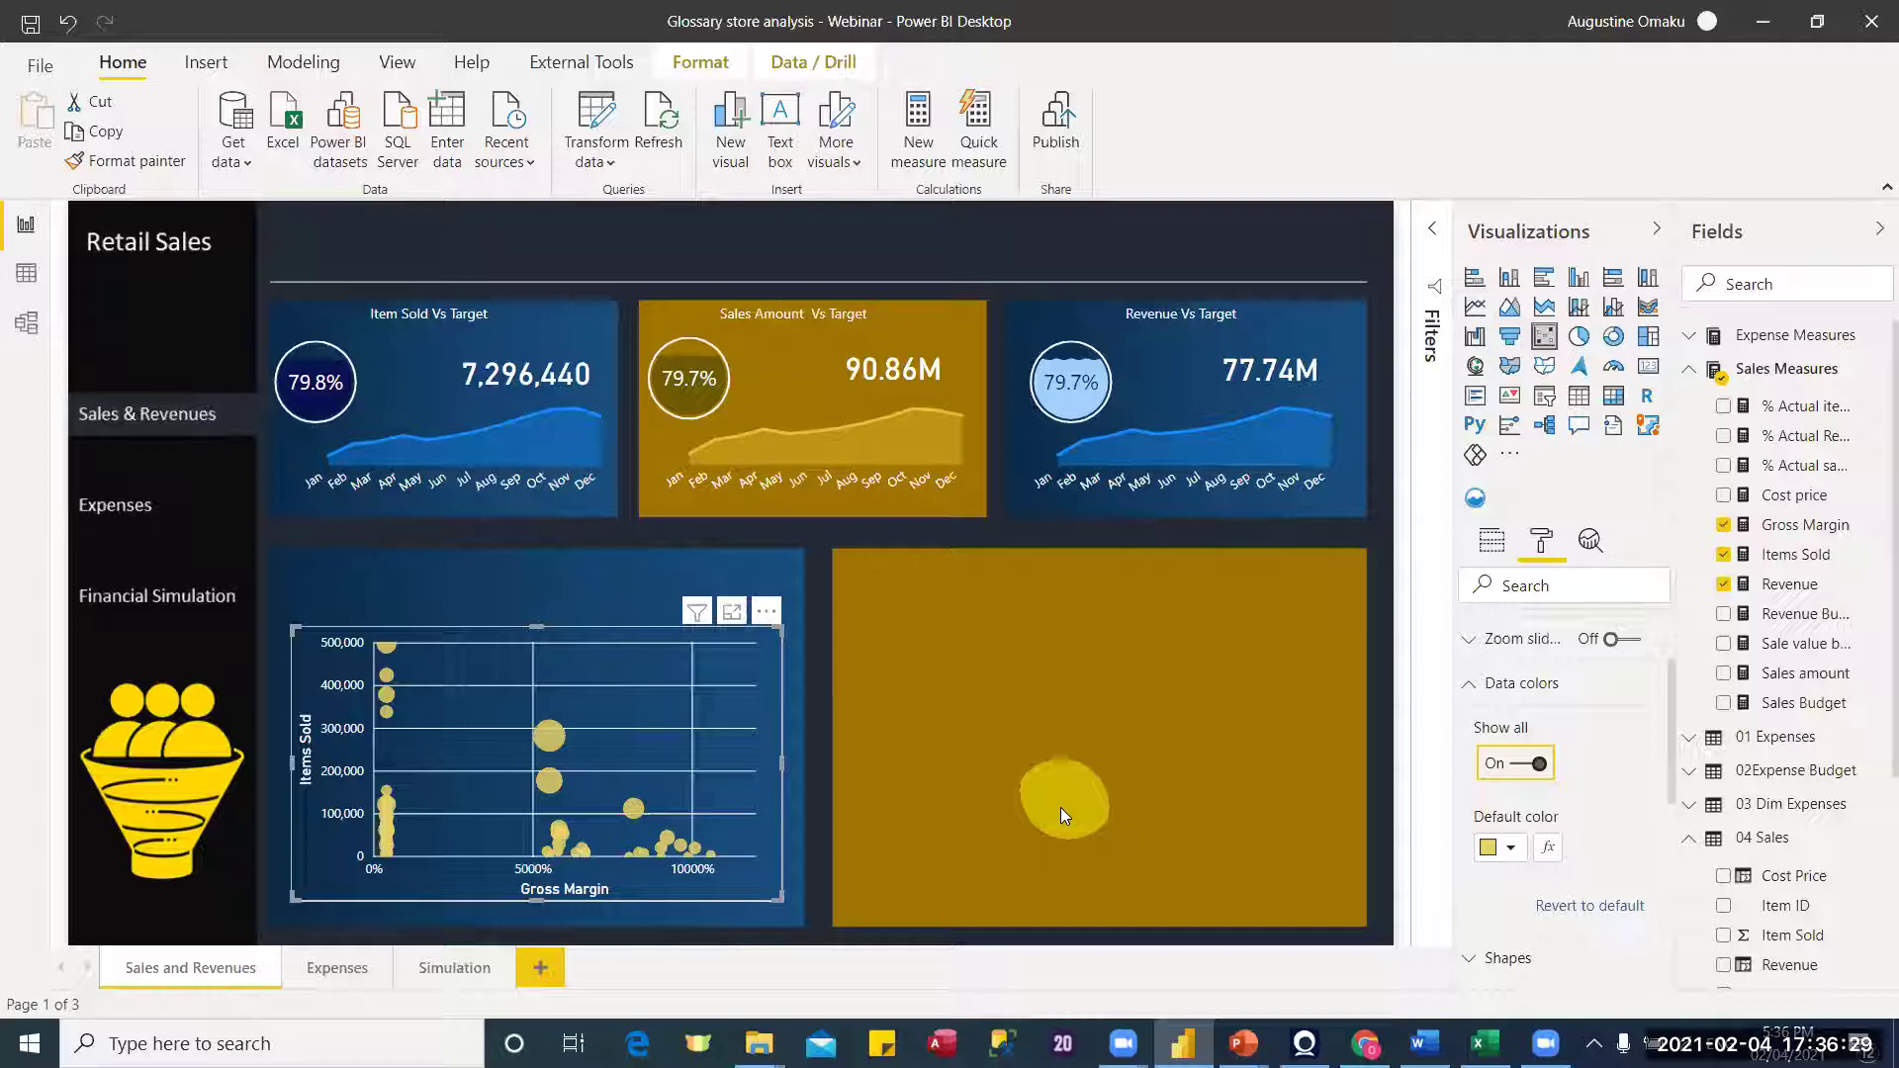
pyautogui.click(1060, 807)
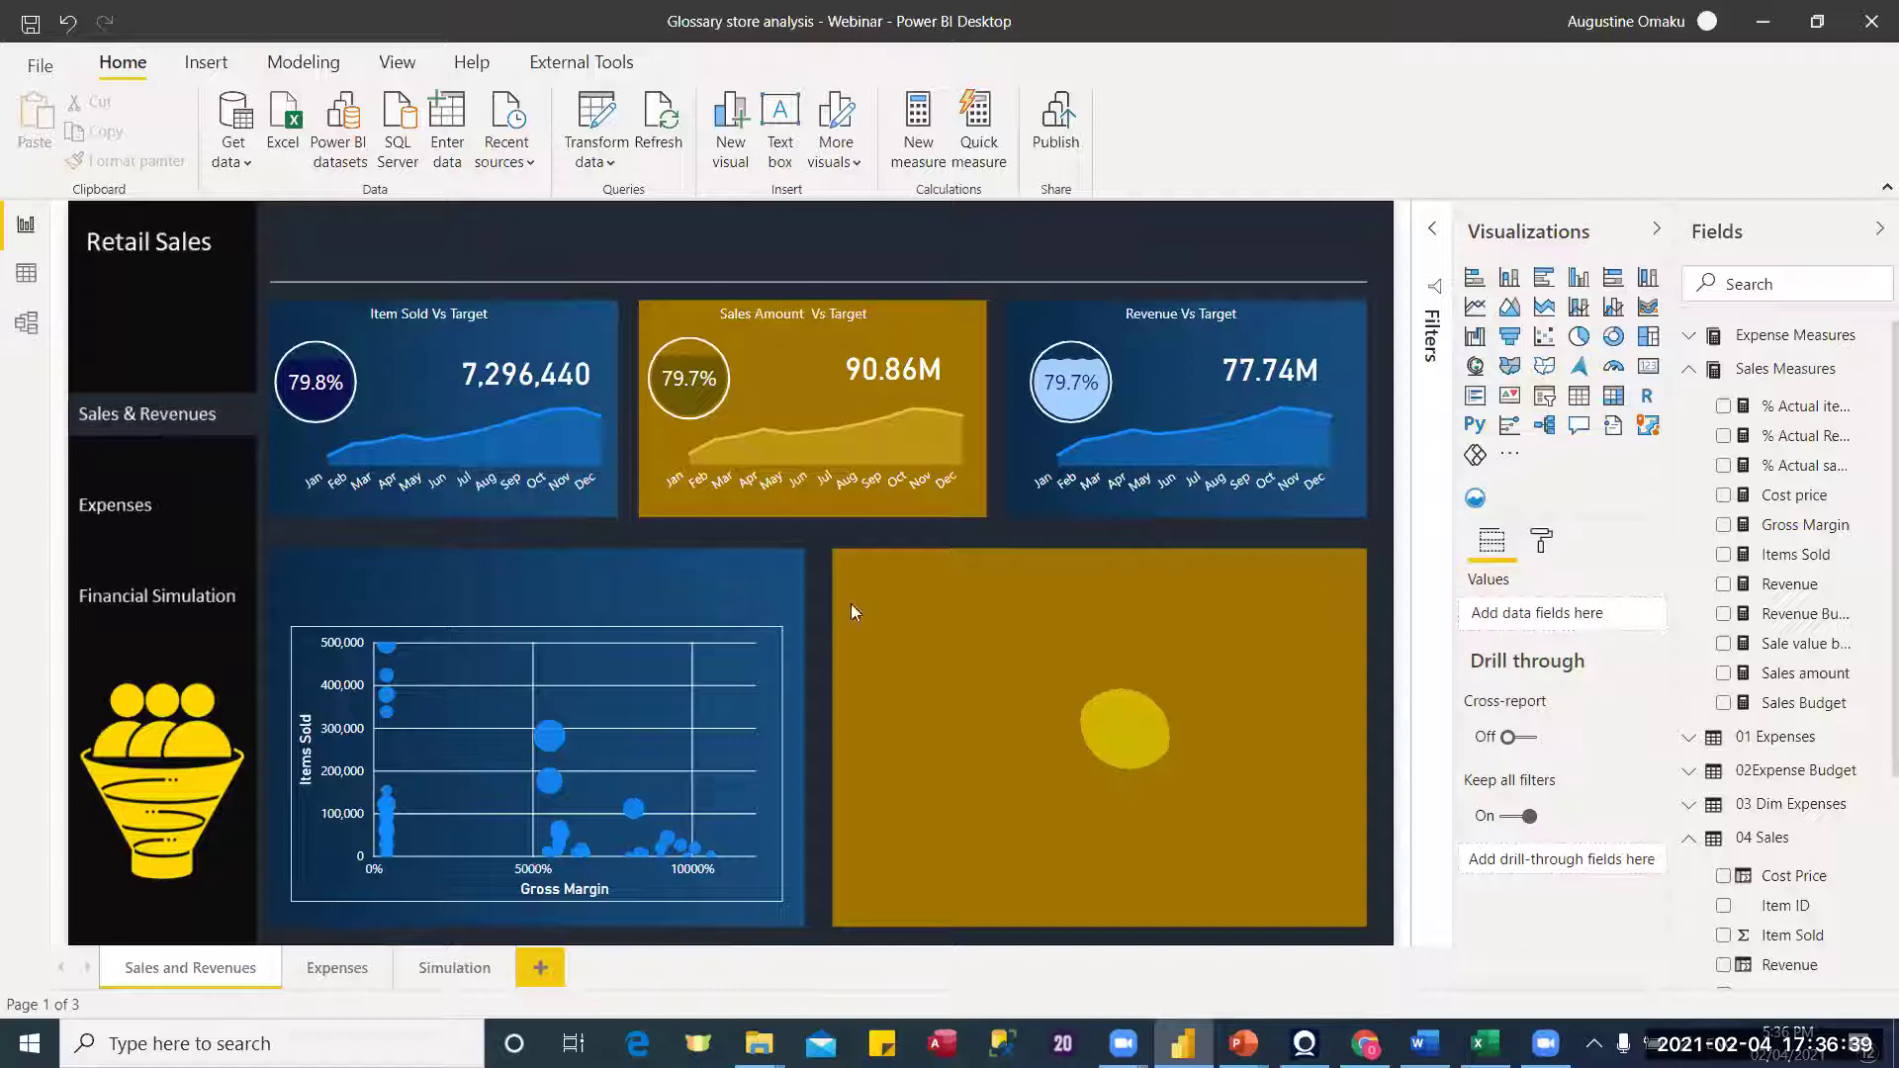
# Step: Duplicate the "Sales Amount Vs Target" text box and place the copy above the scatter chart
pyautogui.click(773, 329)
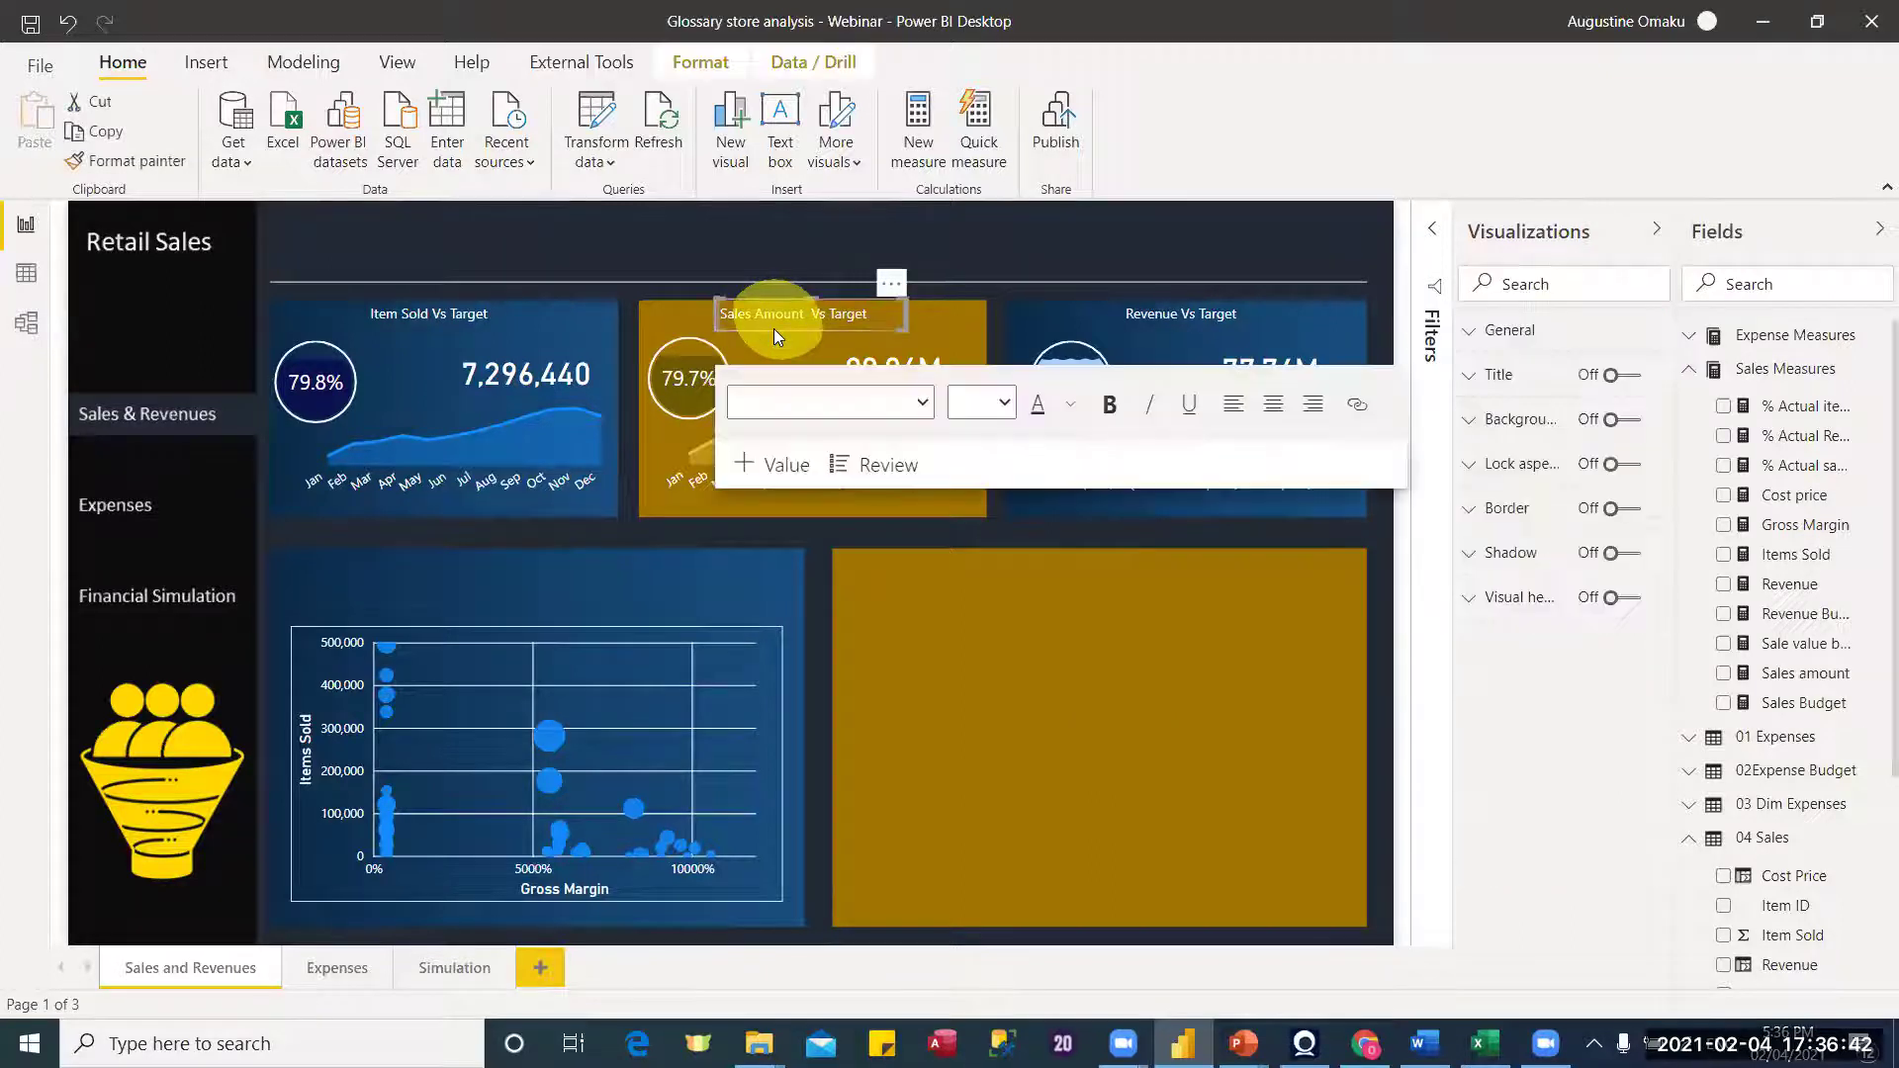
pyautogui.click(451, 609)
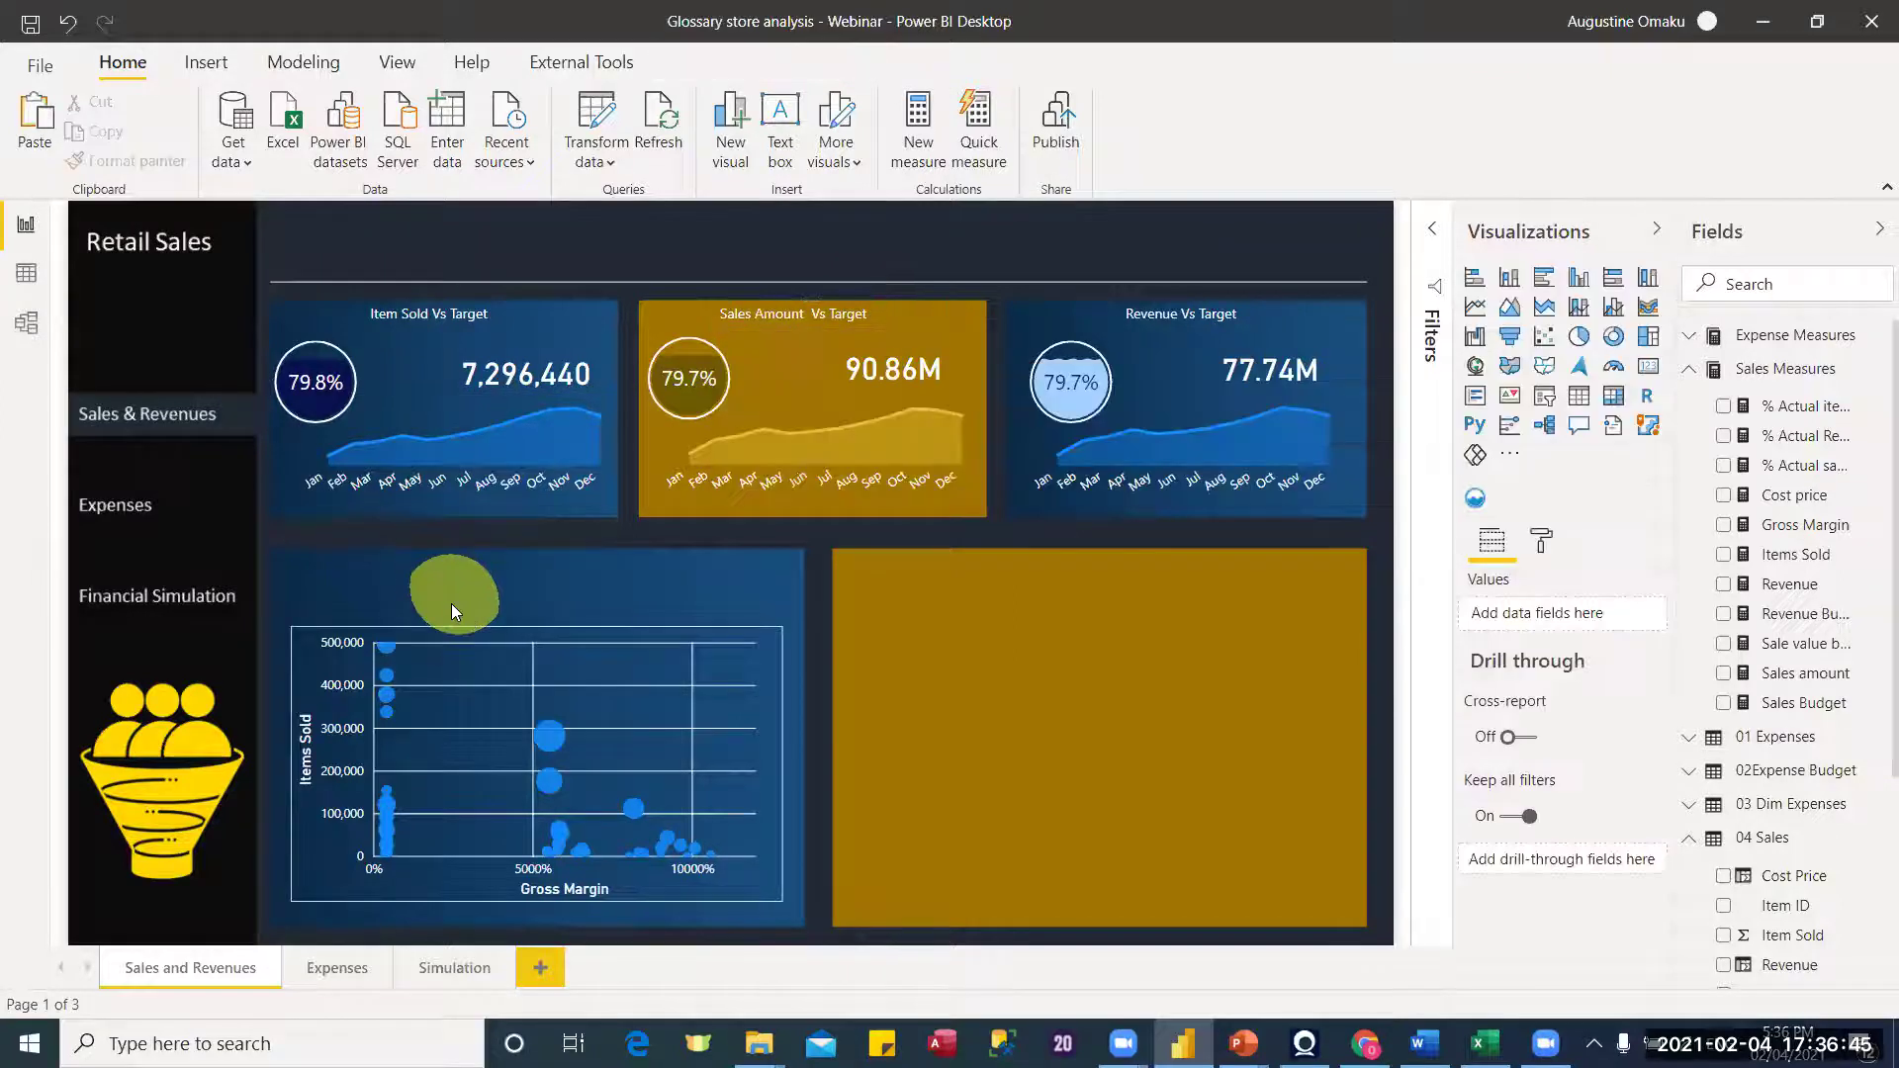
pyautogui.click(803, 338)
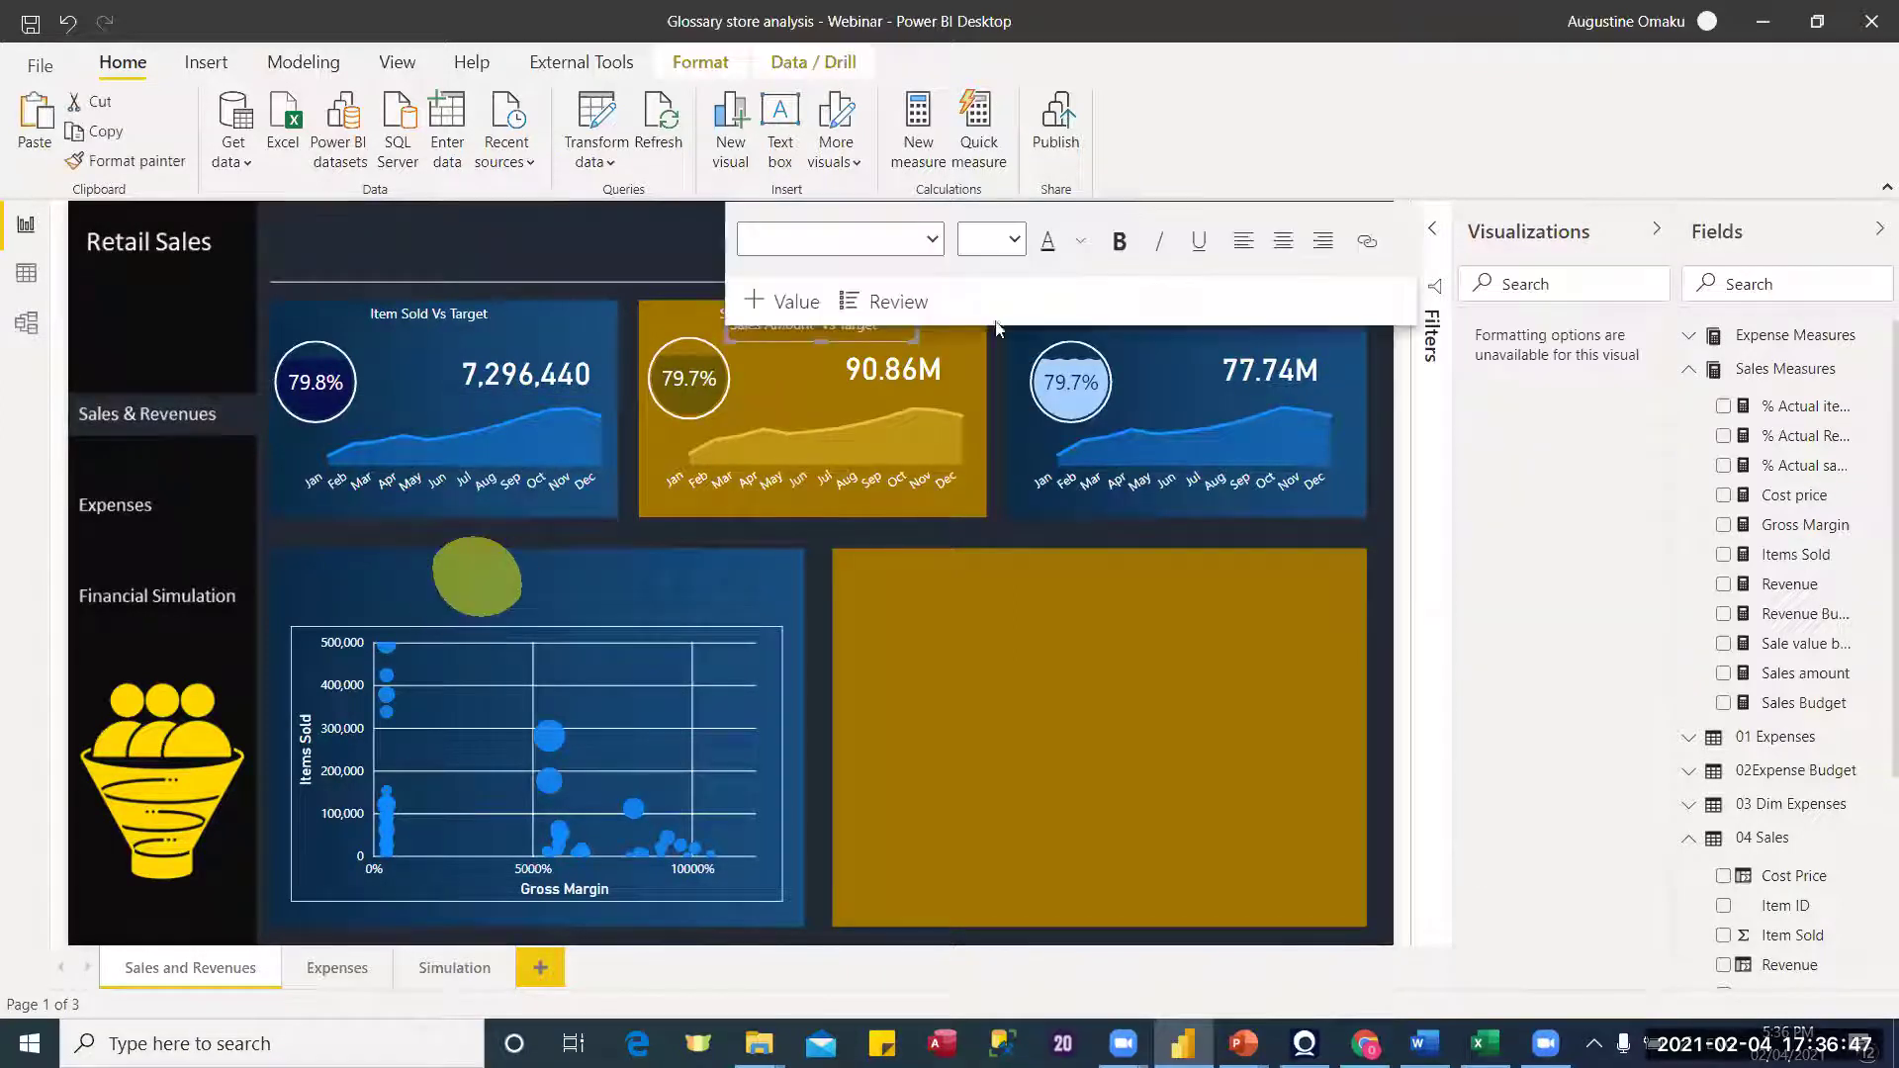
pyautogui.moveTo(791, 335); pyautogui.dragTo(479, 589)
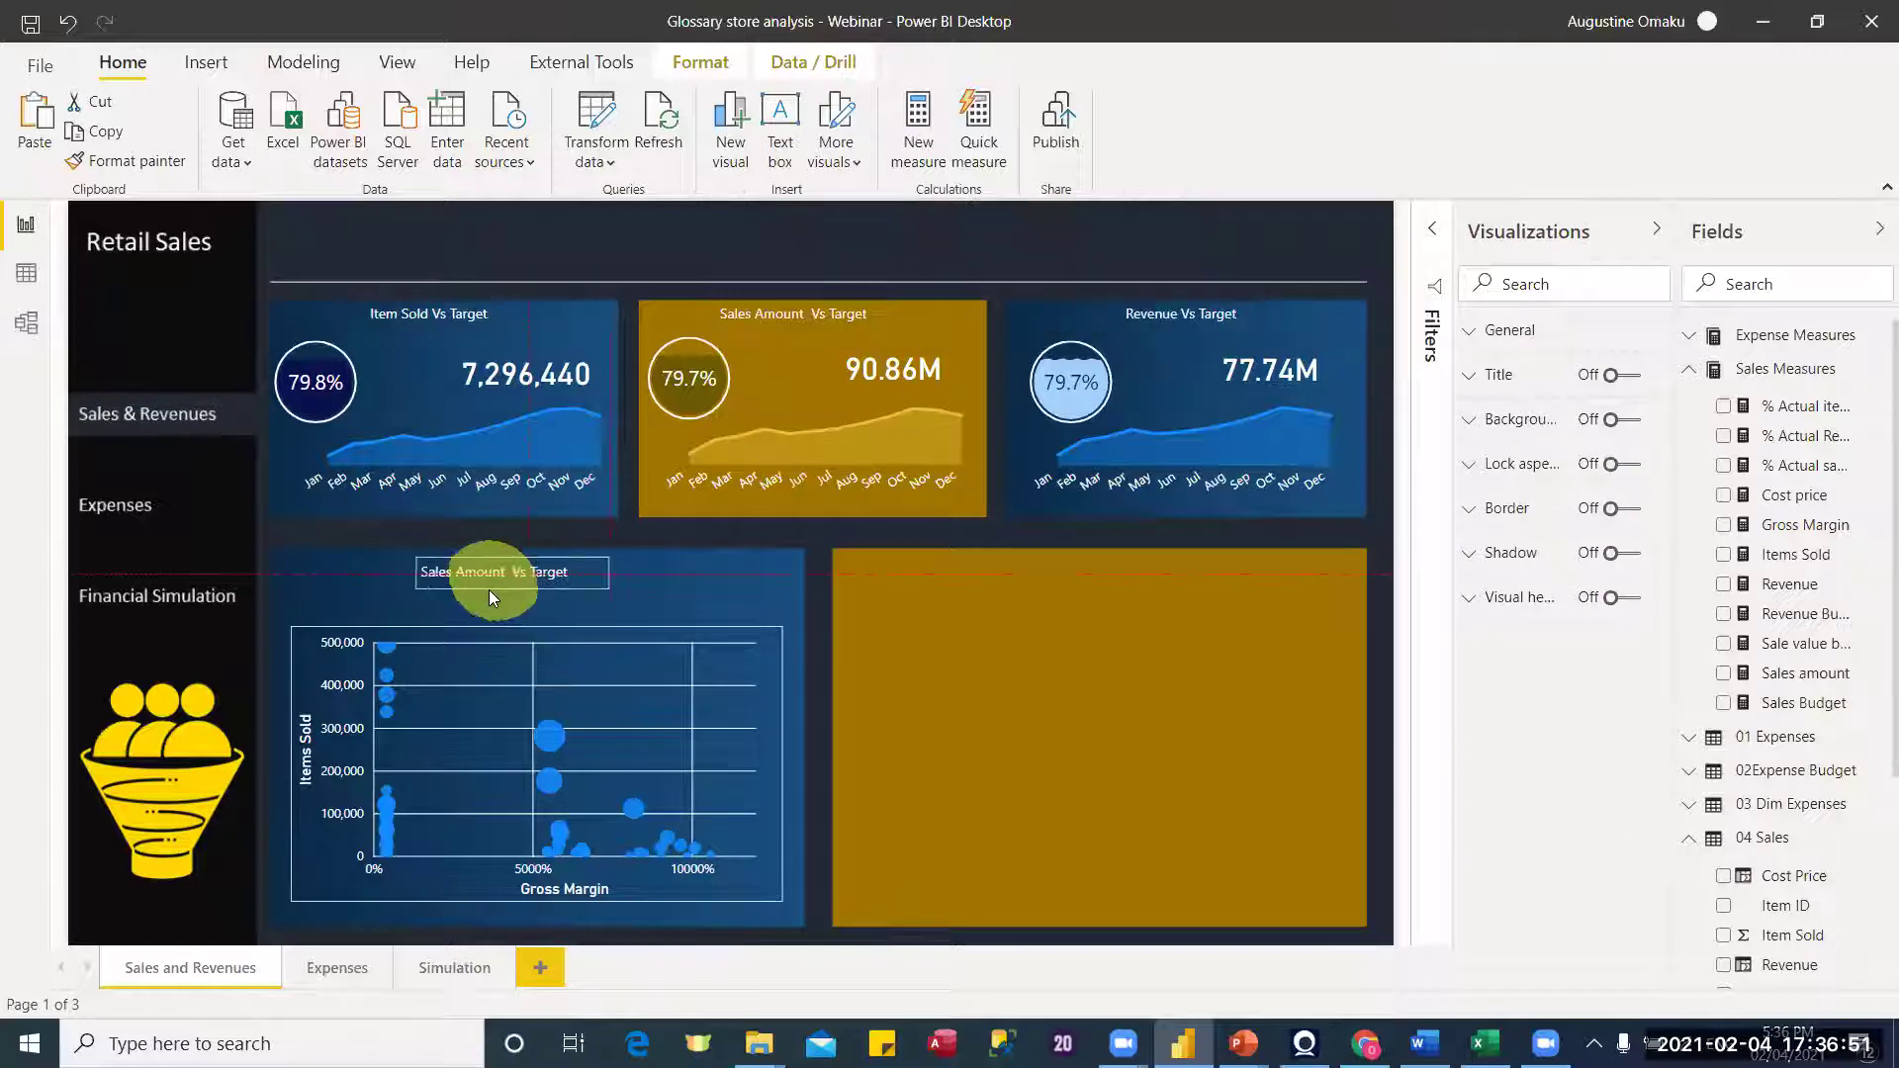
# Step: Replace the copied text box's wording with "Revenues and Gross Margin by product"
pyautogui.click(574, 576)
pyautogui.moveTo(574, 575); pyautogui.dragTo(427, 576)
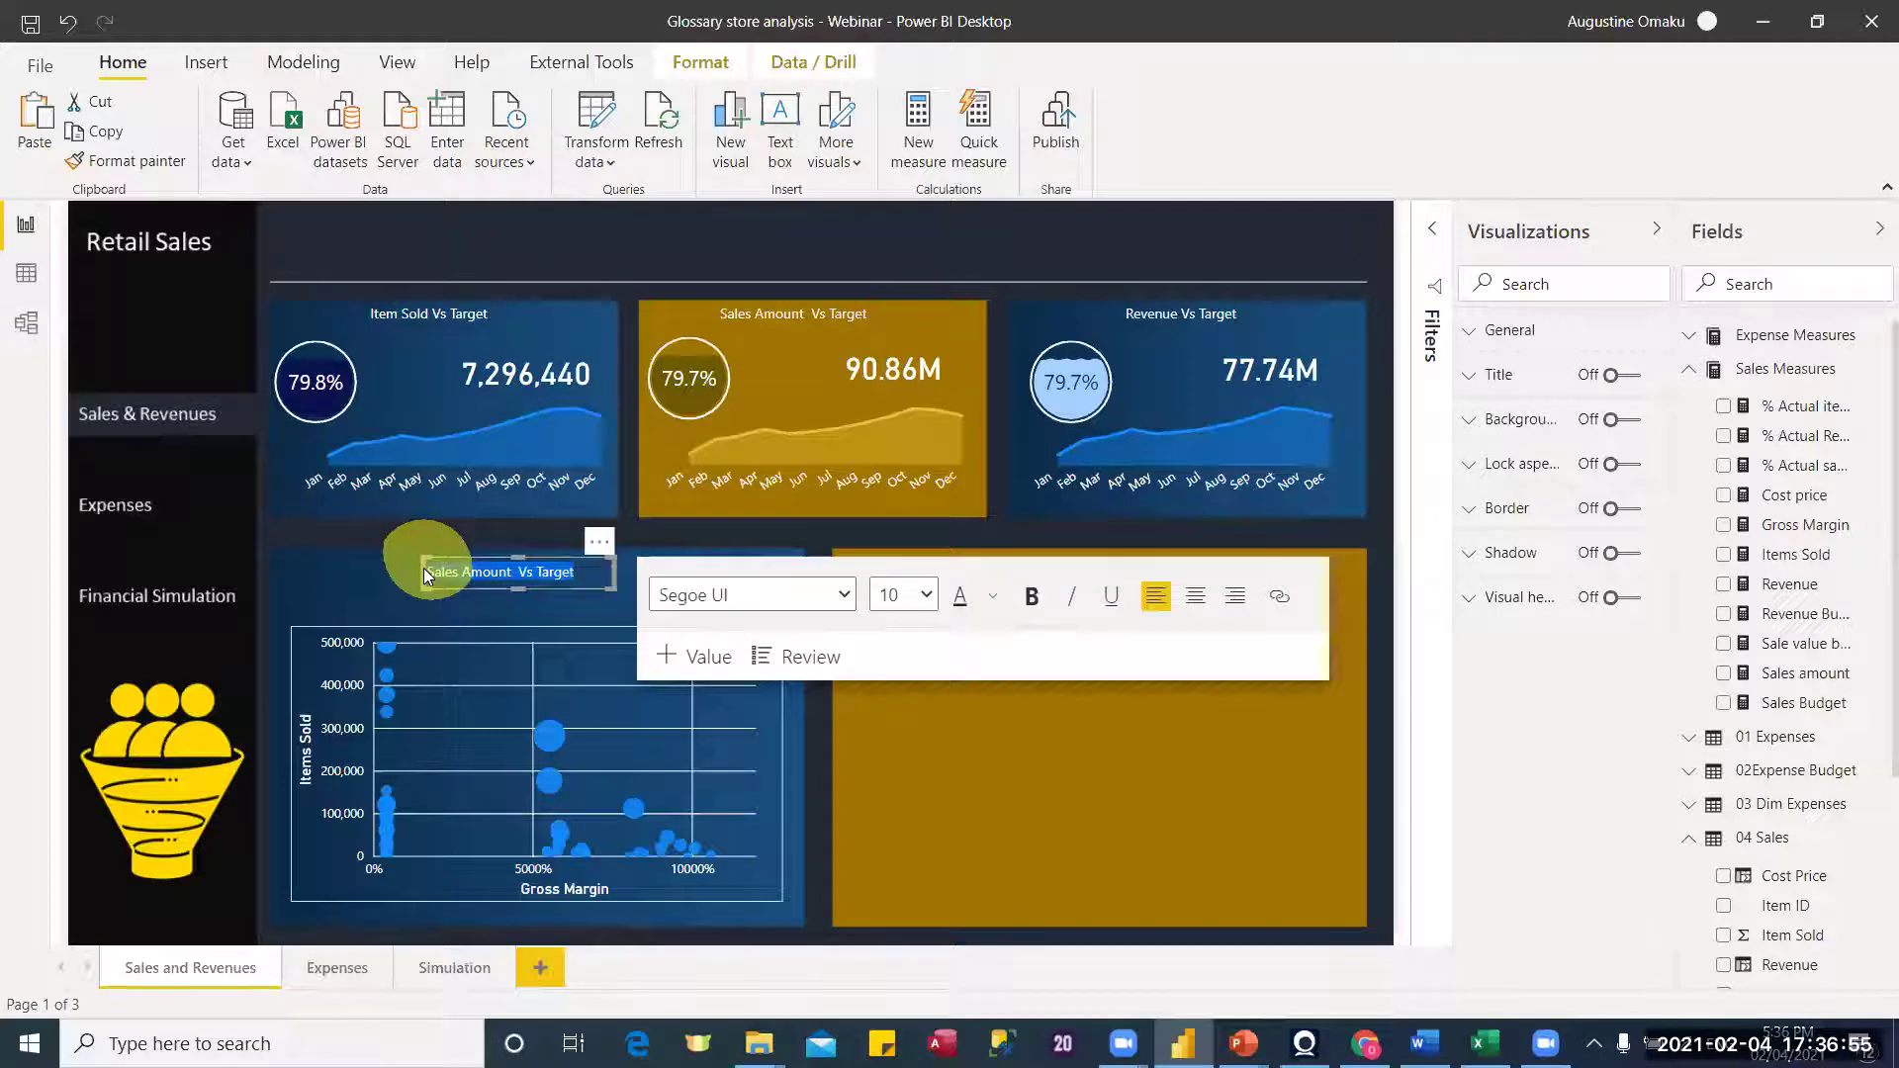
pyautogui.write('Revenue')
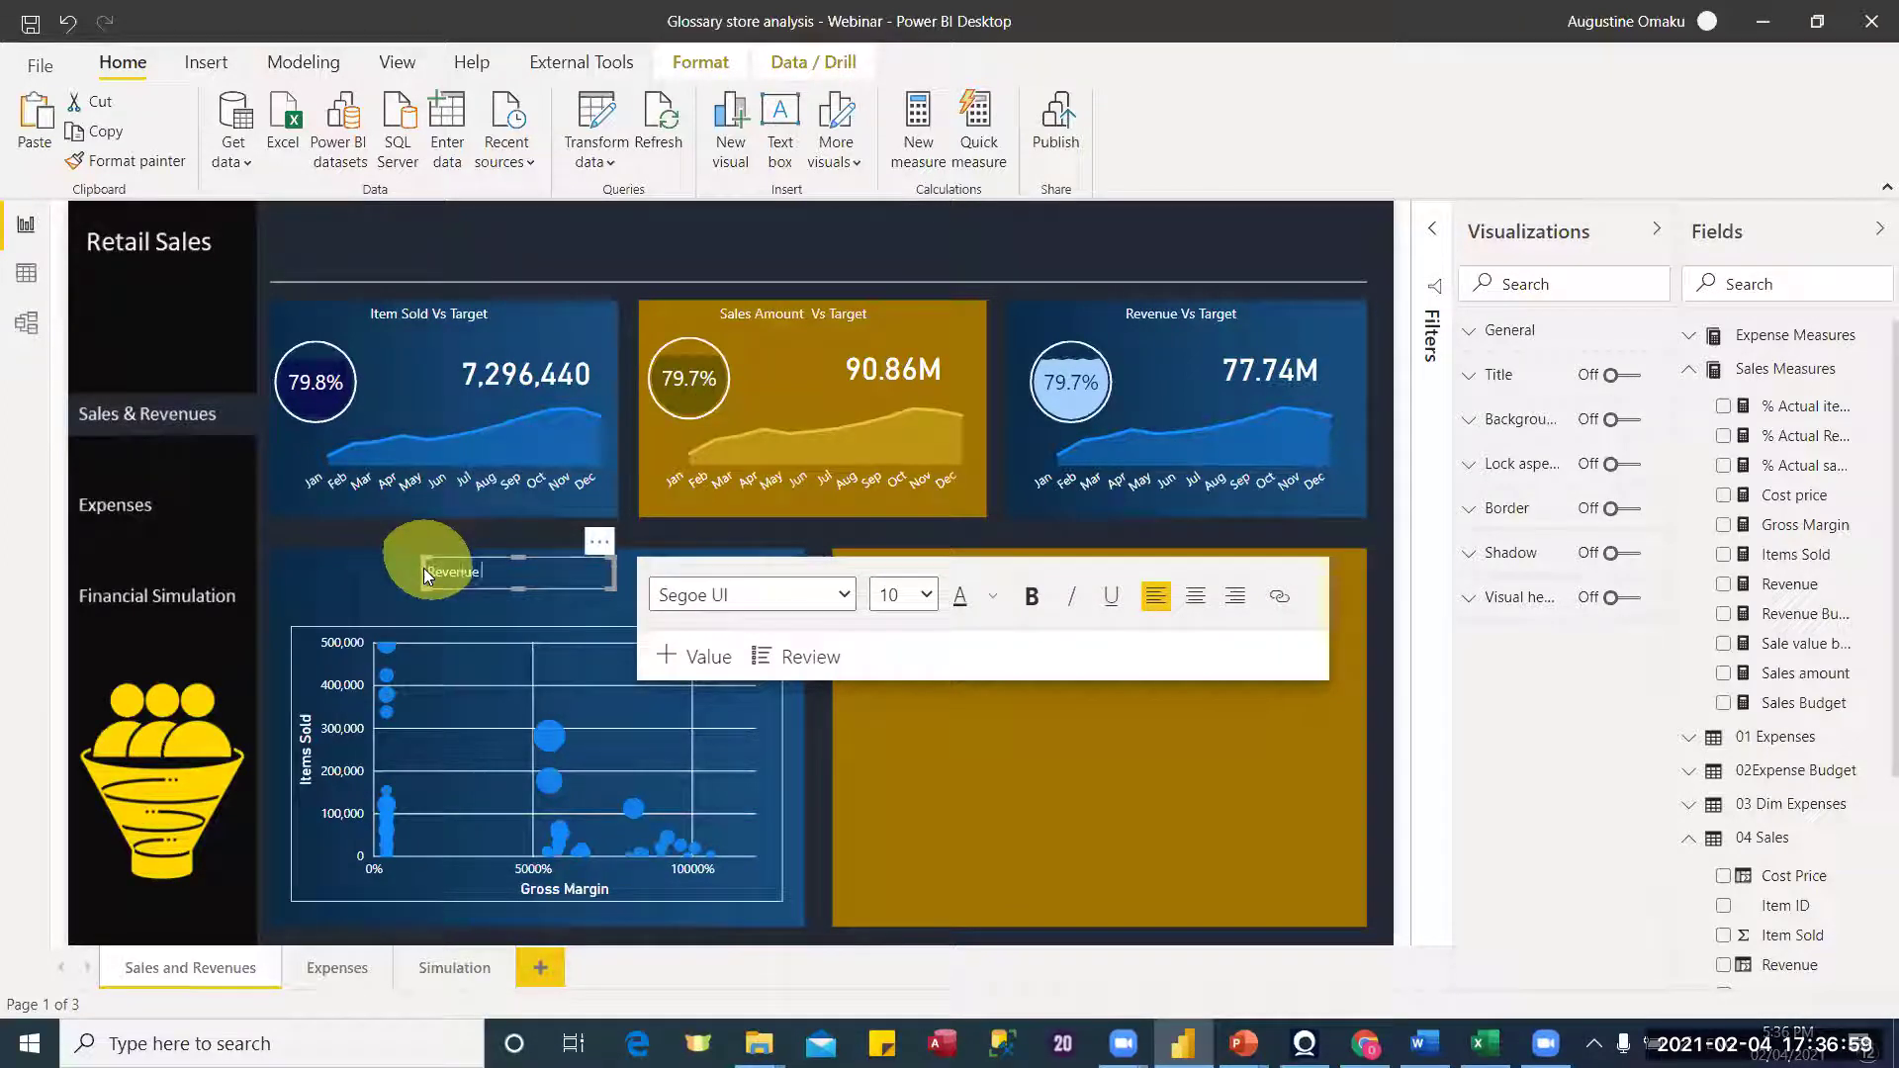
pyautogui.write('s and Gross Margin b')
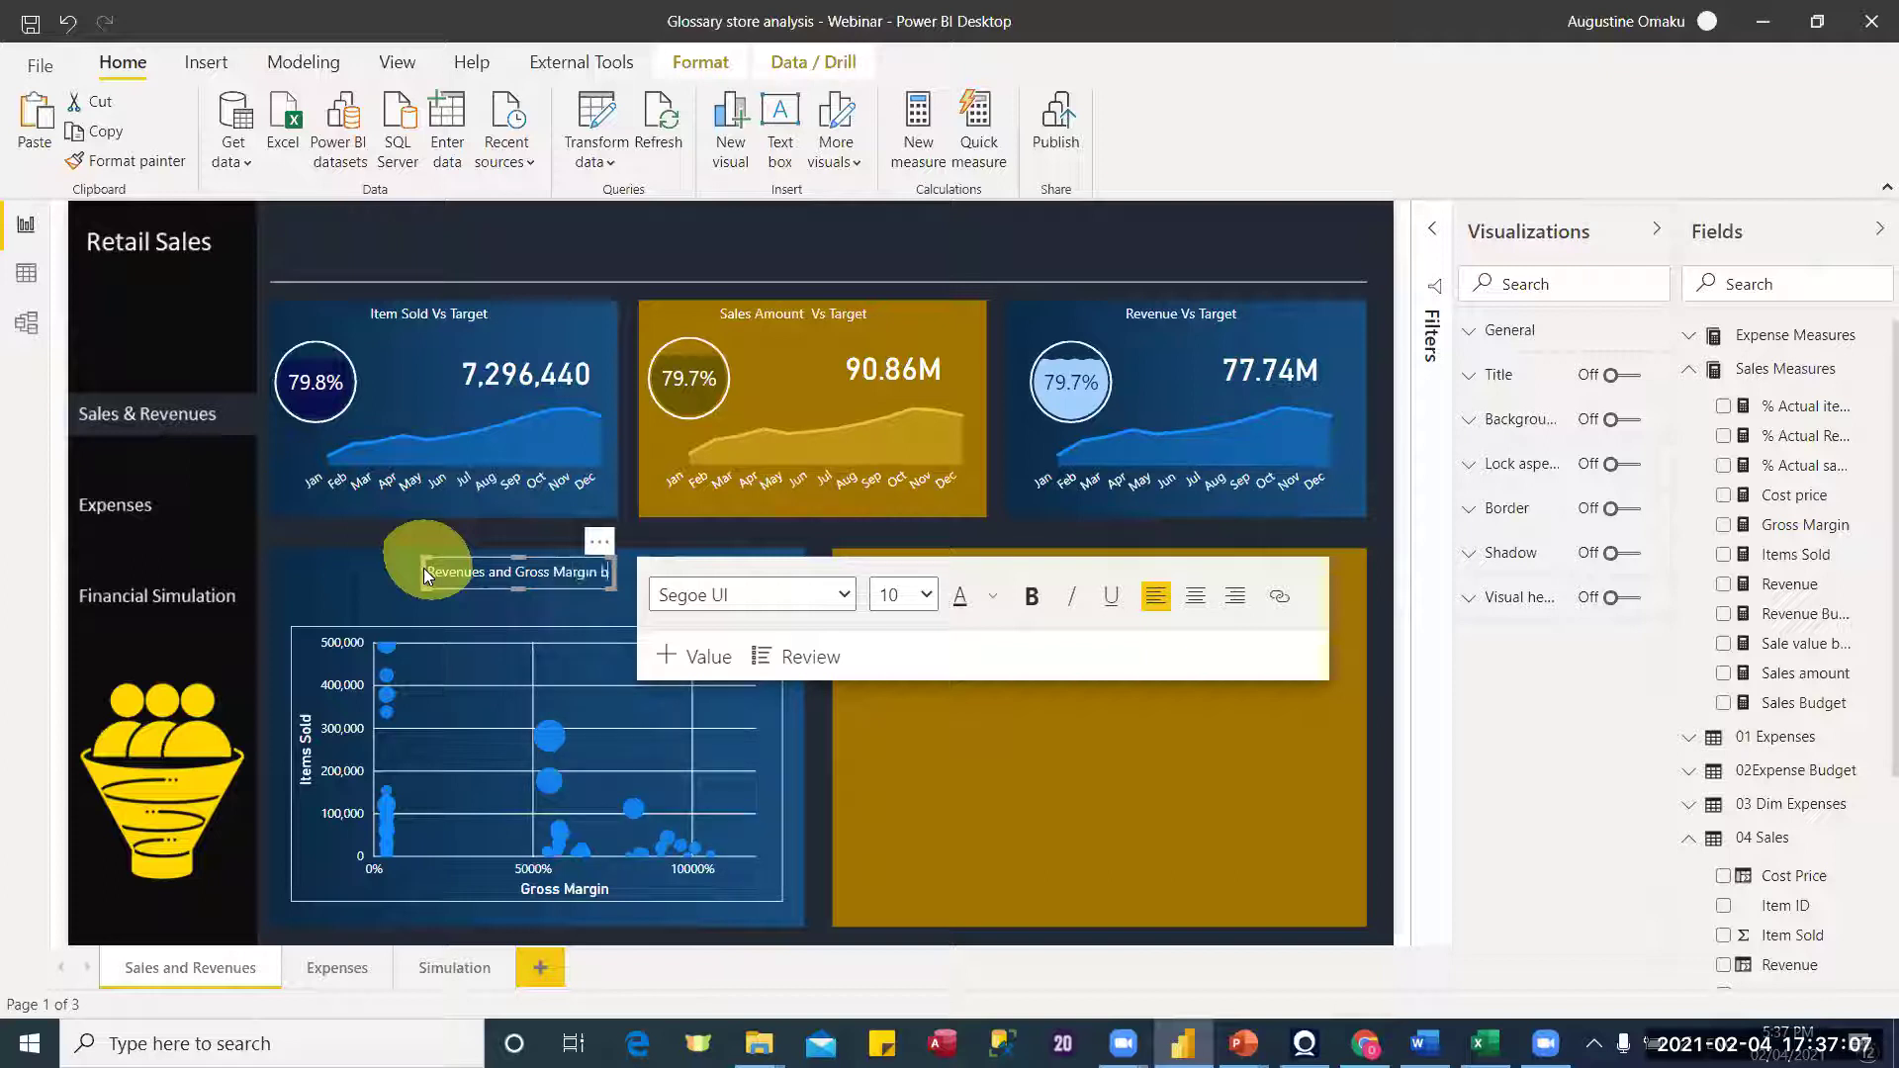
pyautogui.write('y prod')
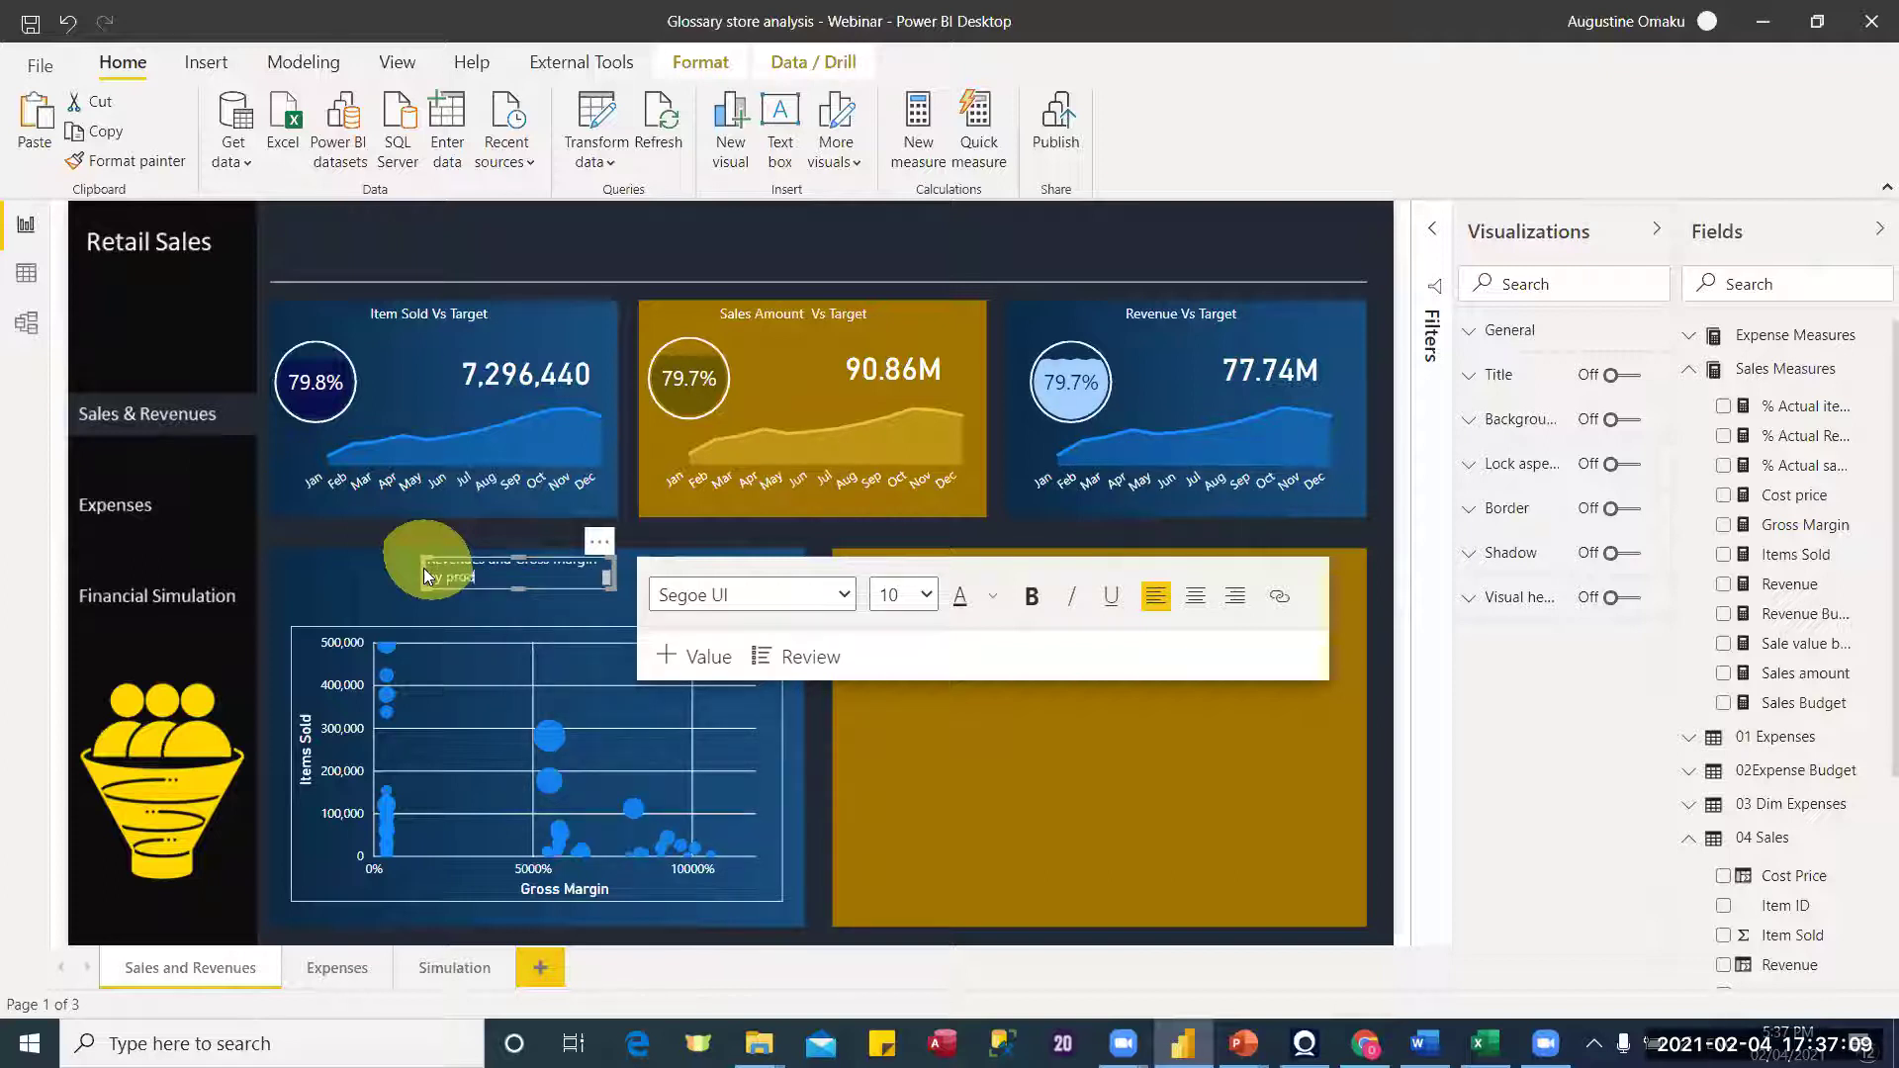
pyautogui.write('uct')
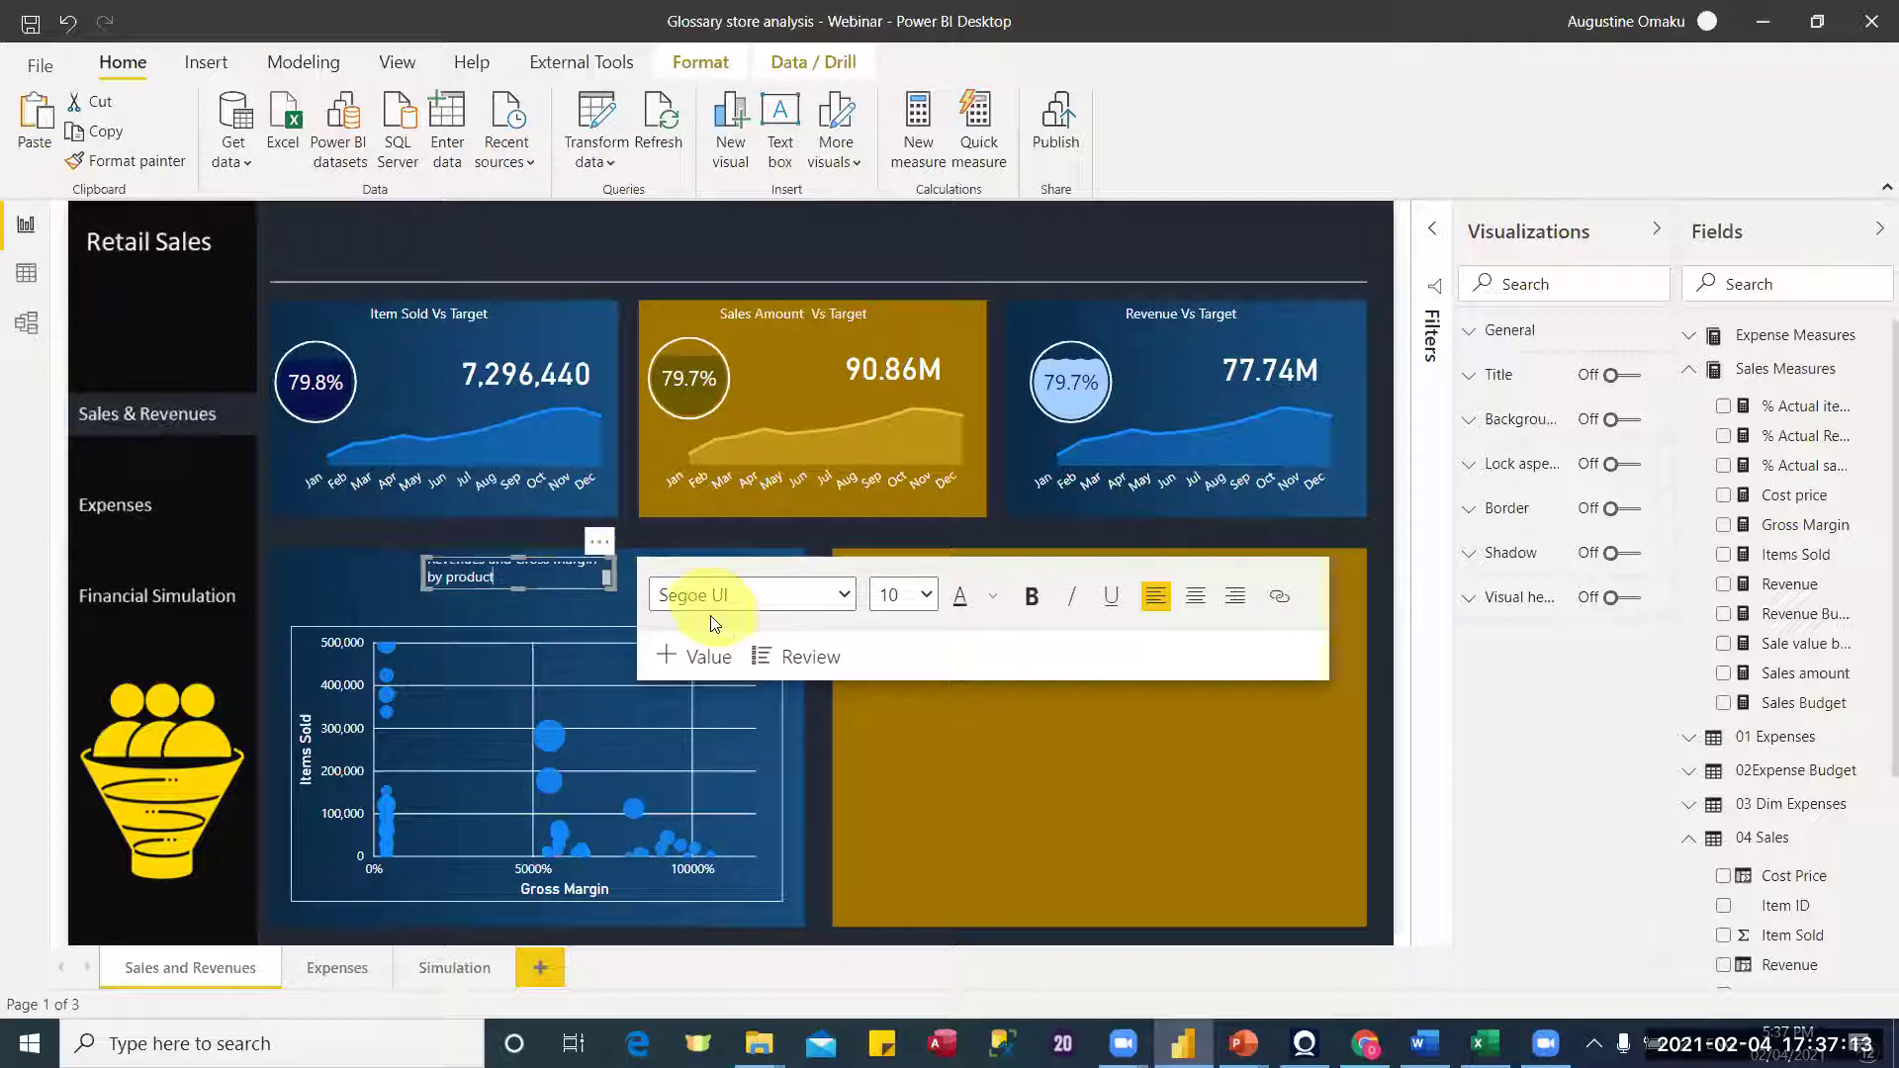
# Step: Widen the new title box to fit its text on one line and center it above the scatter chart
pyautogui.moveTo(607, 575); pyautogui.dragTo(710, 588)
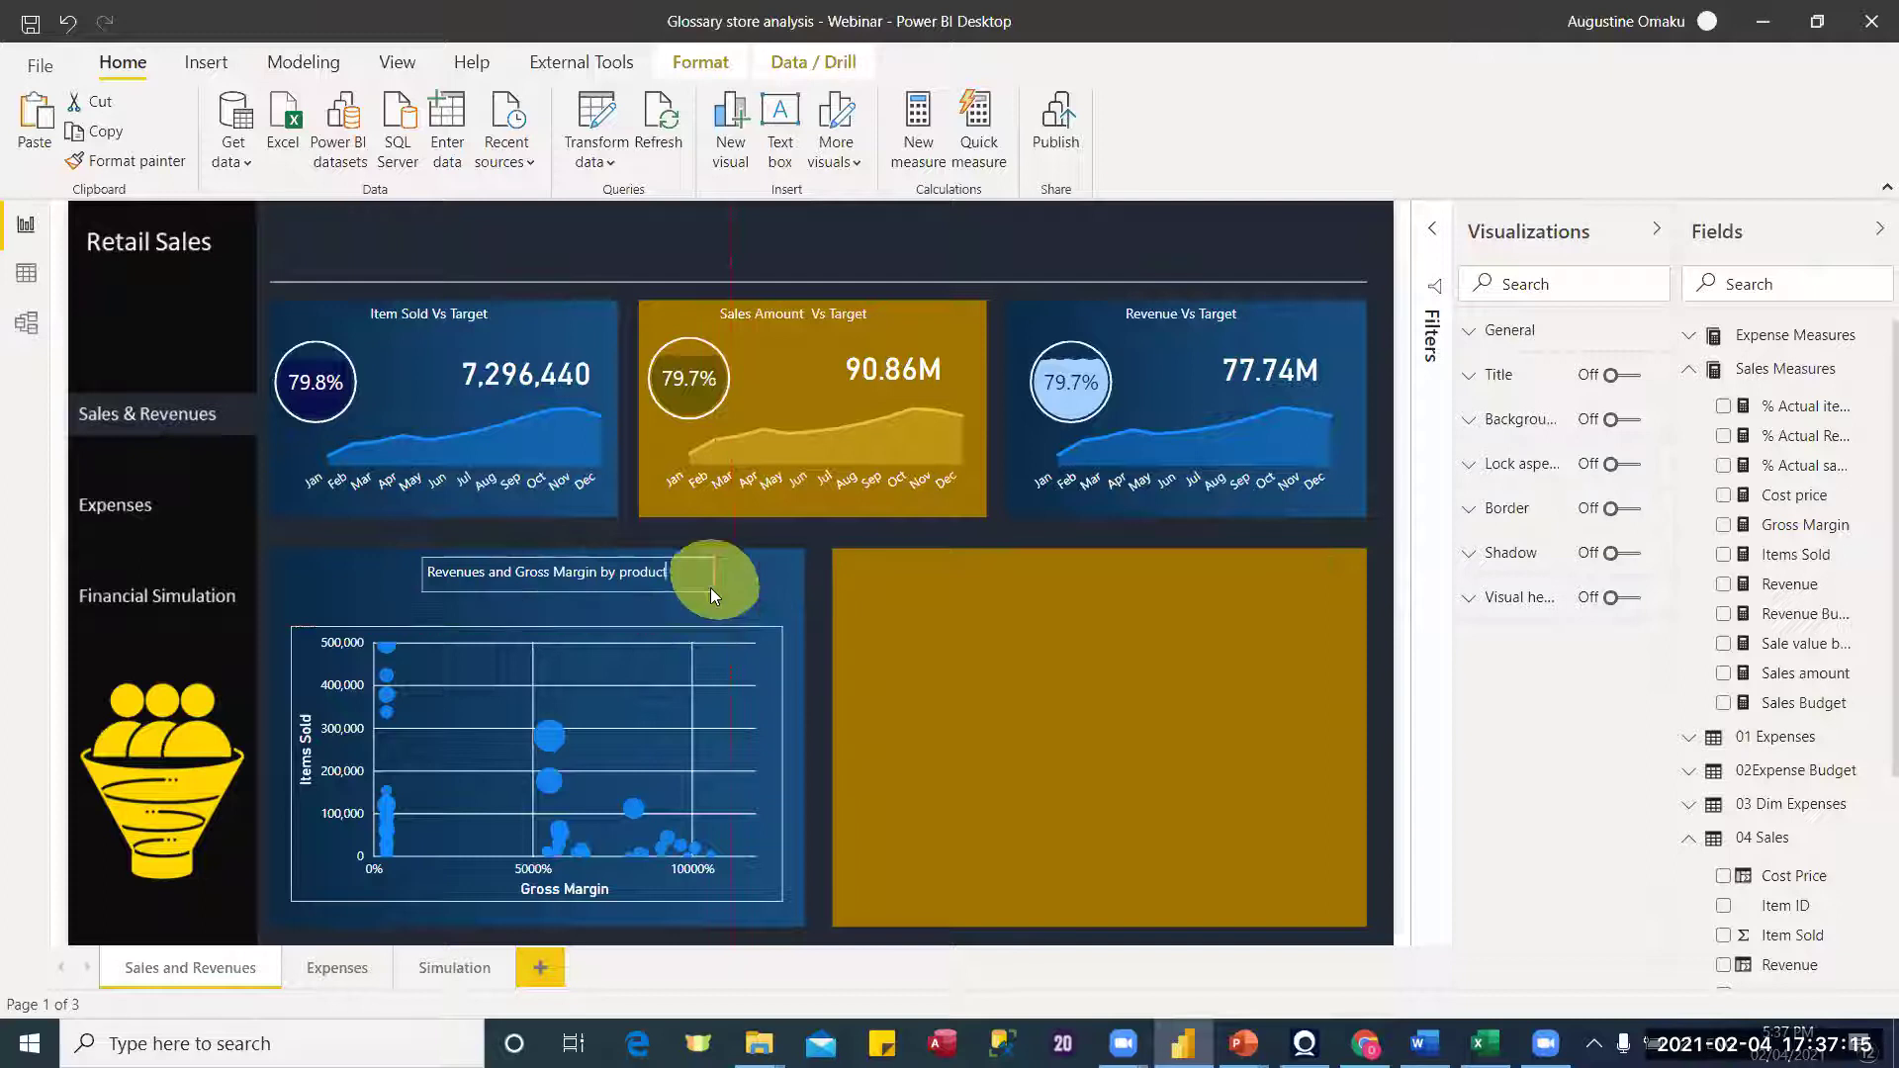
pyautogui.click(537, 593)
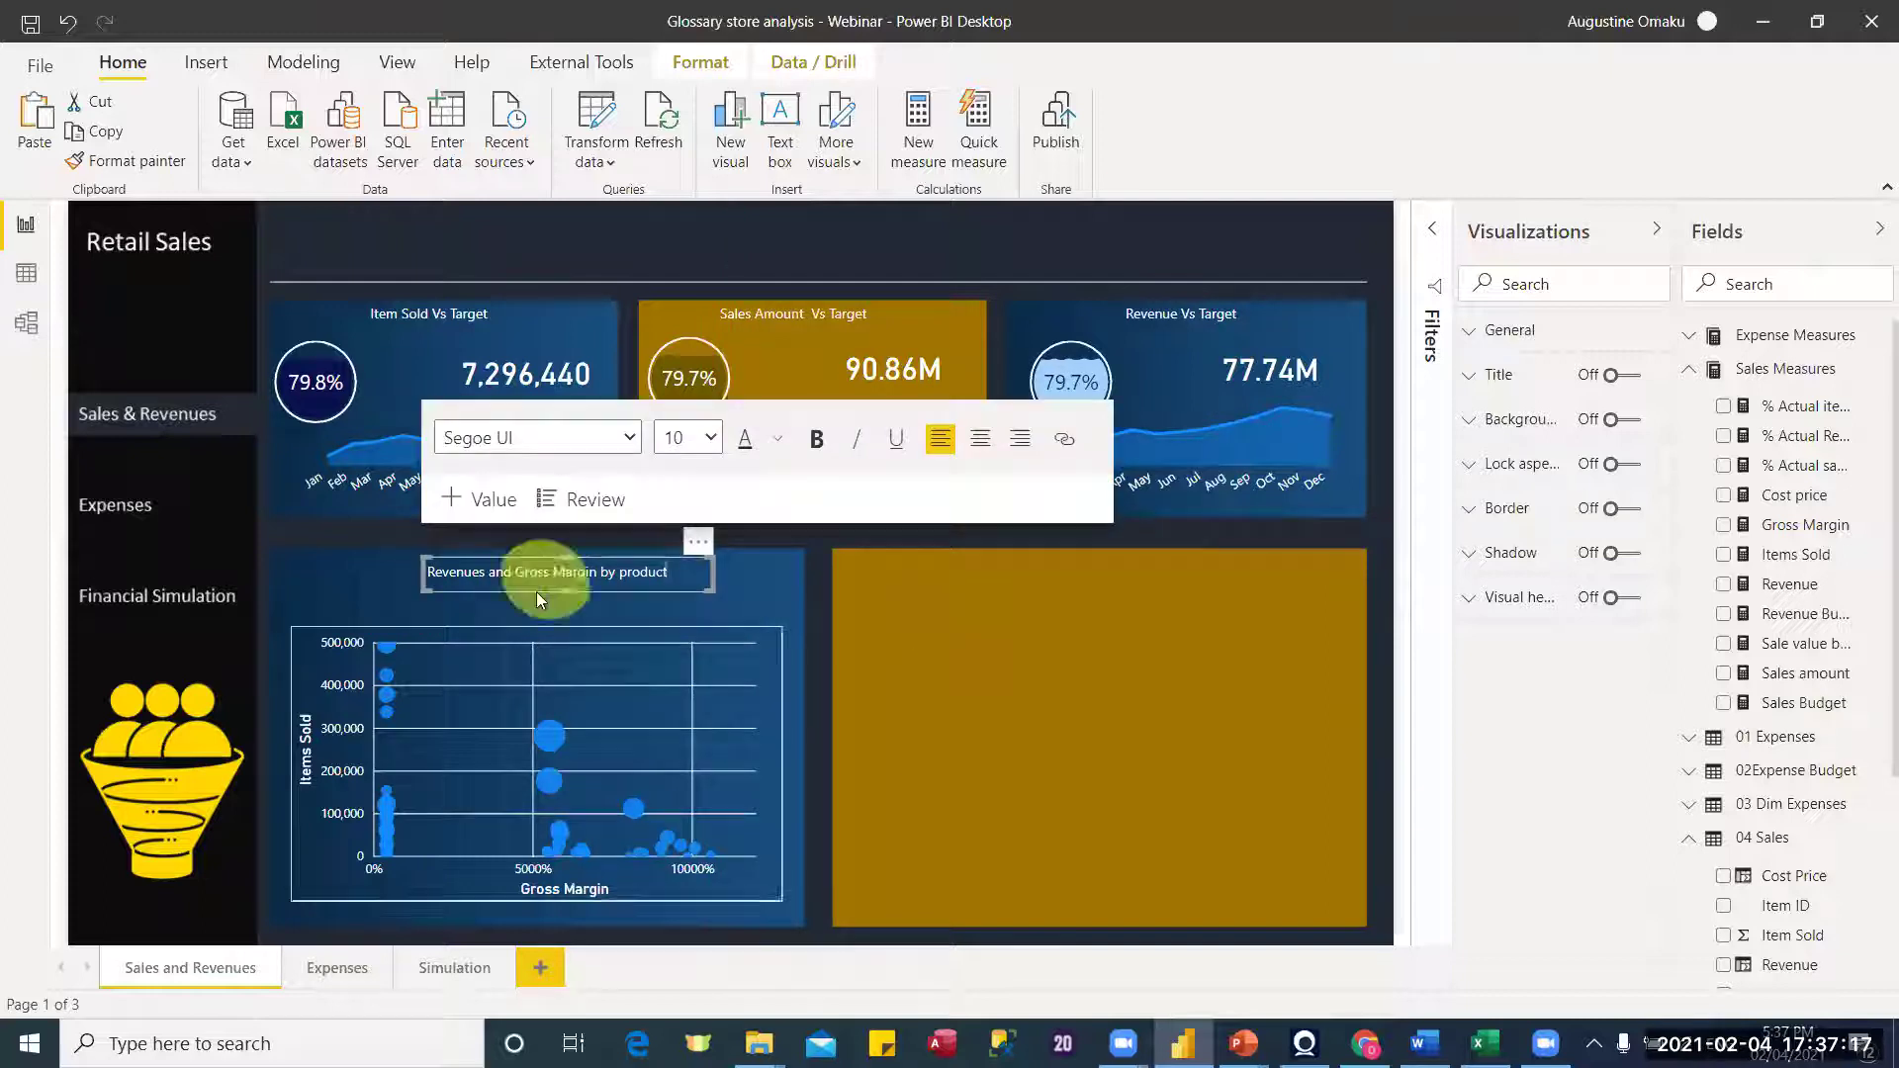
pyautogui.moveTo(508, 589); pyautogui.dragTo(508, 589)
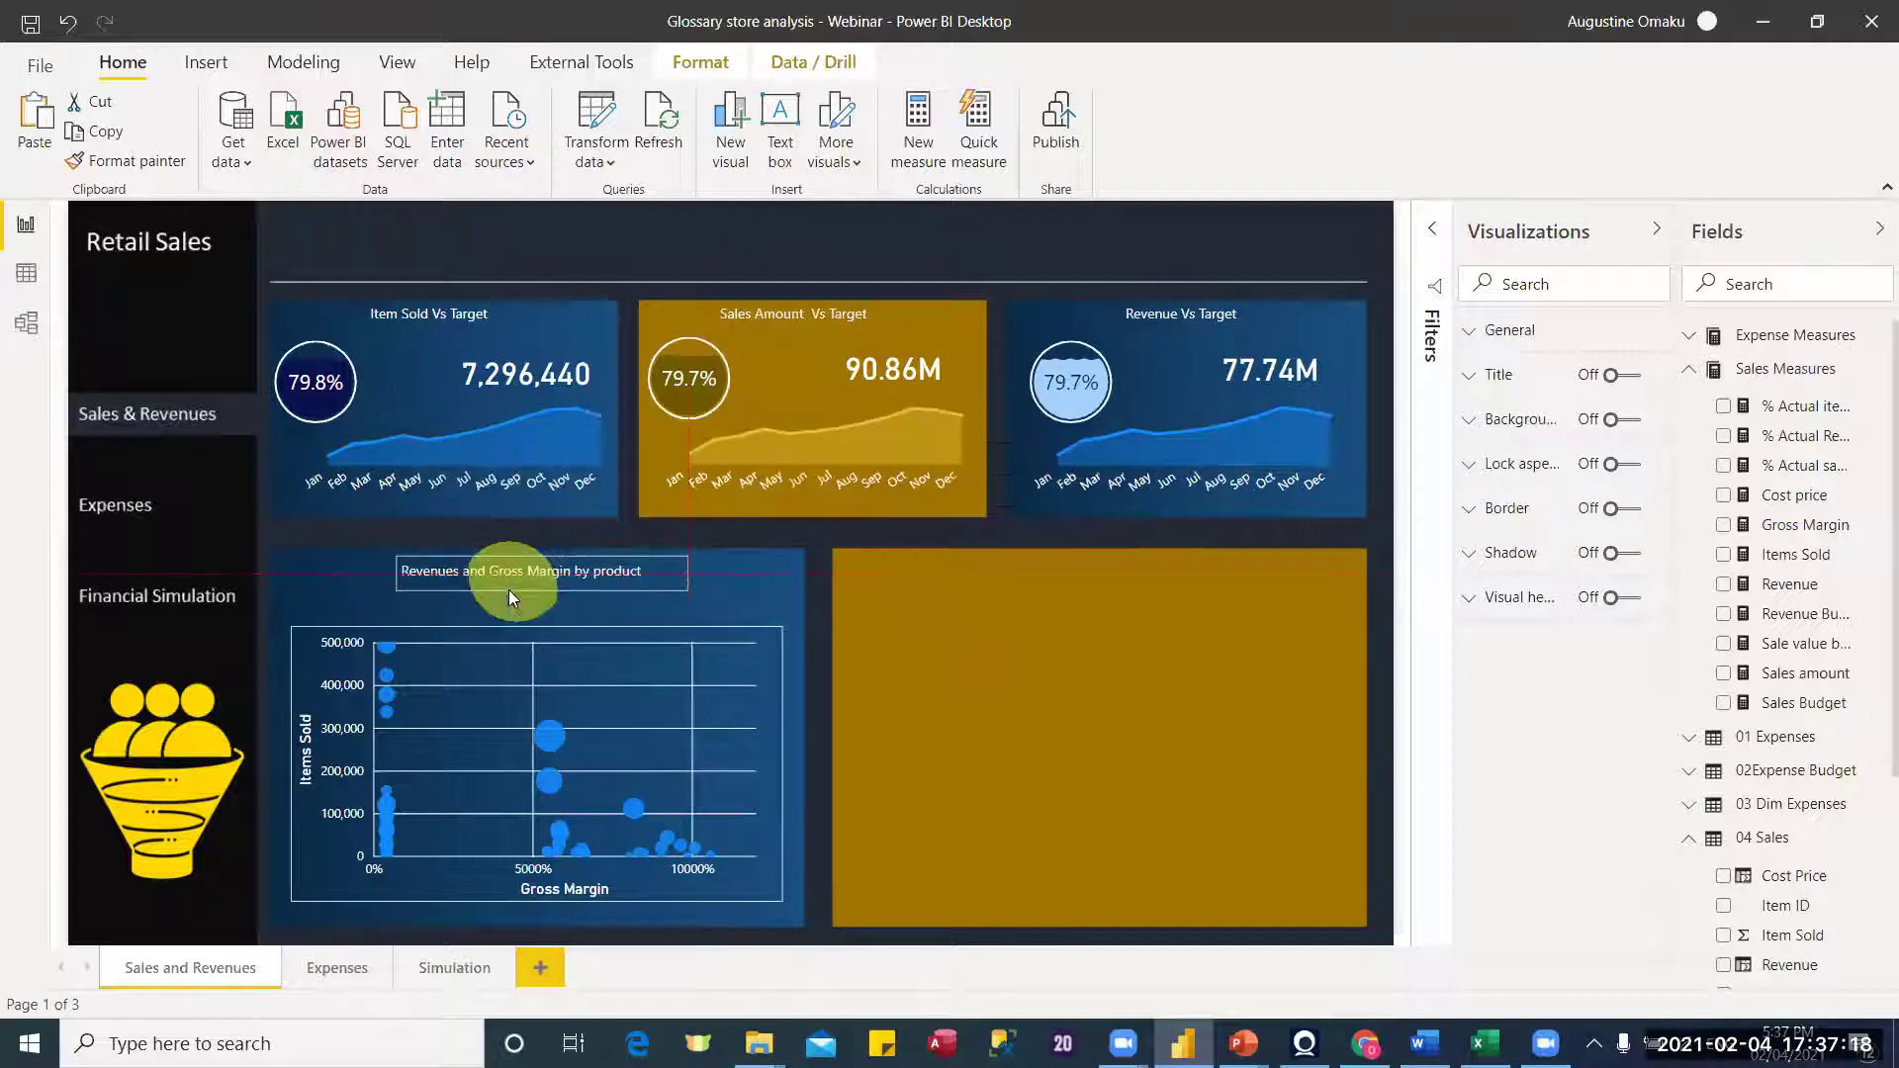
pyautogui.click(1146, 715)
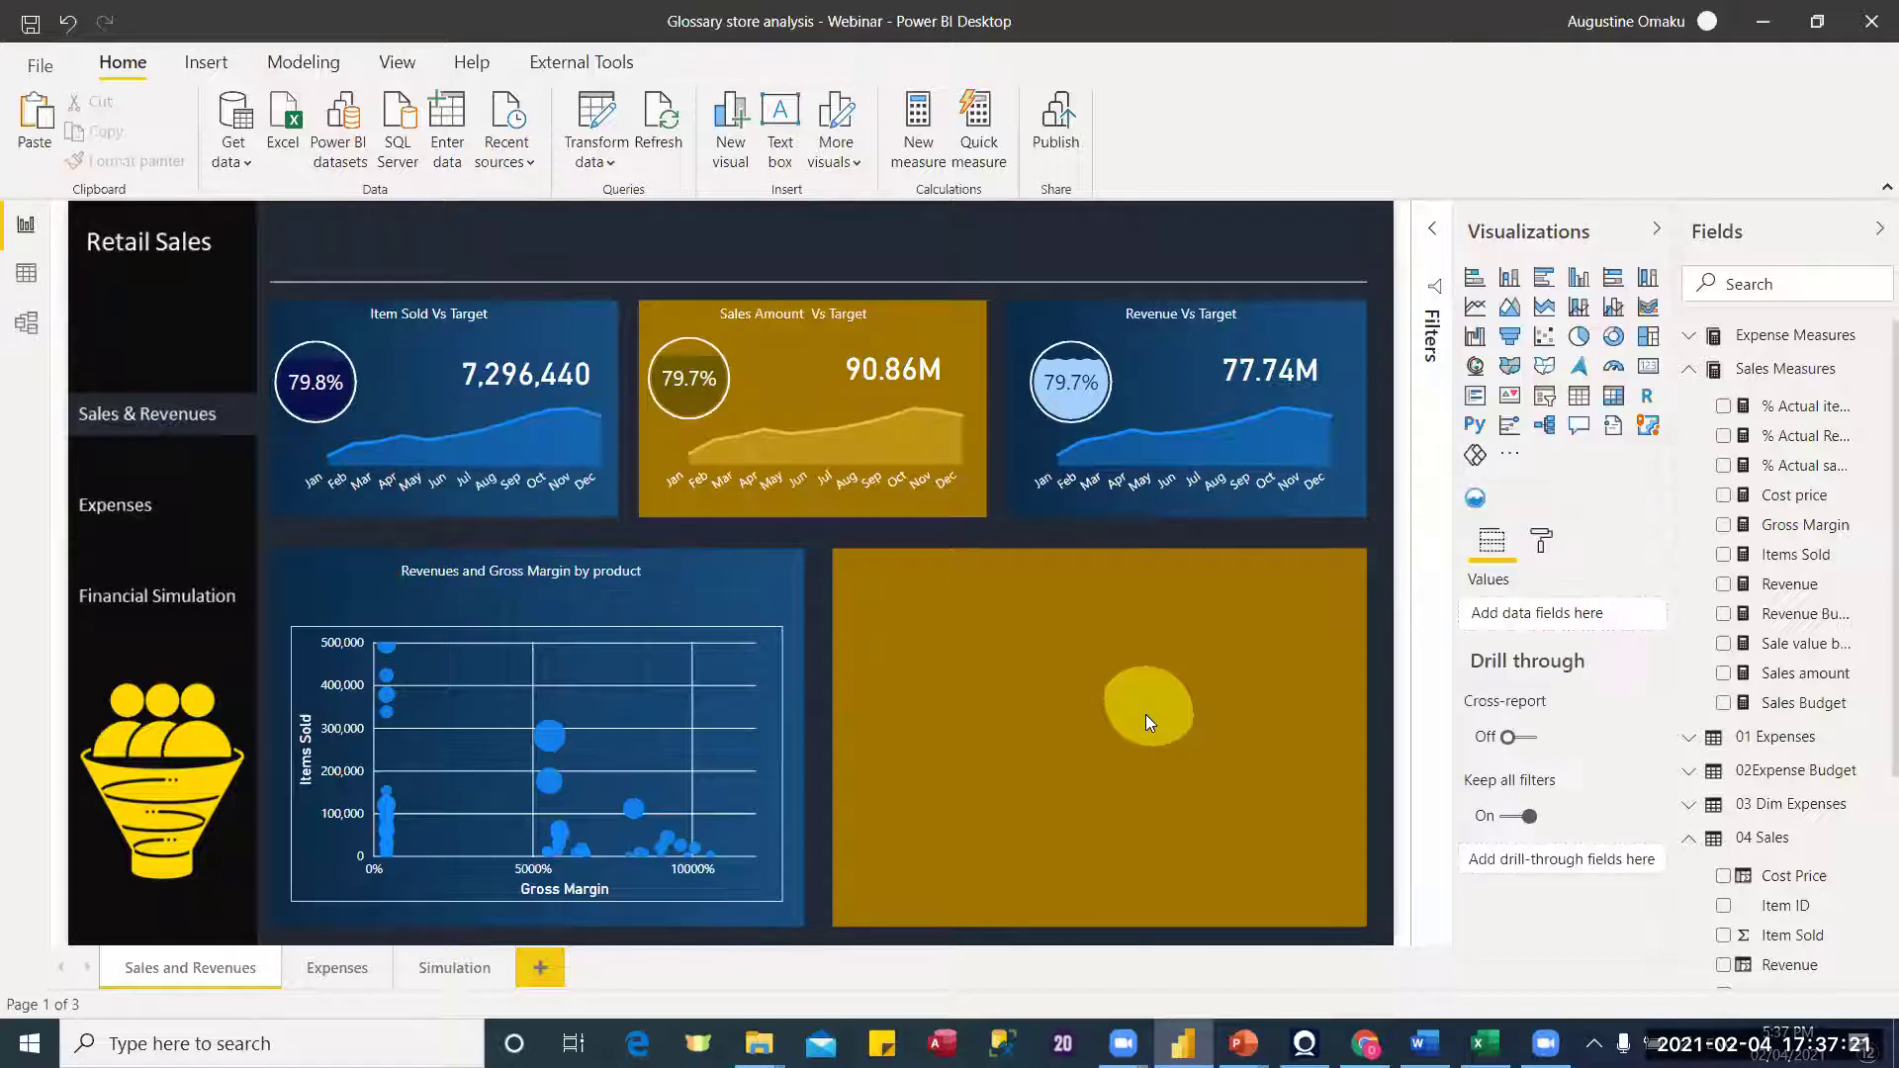
# Step: Insert a matrix visual on the empty gold panel with Items Sold and Sales amount as its values
pyautogui.click(1572, 469)
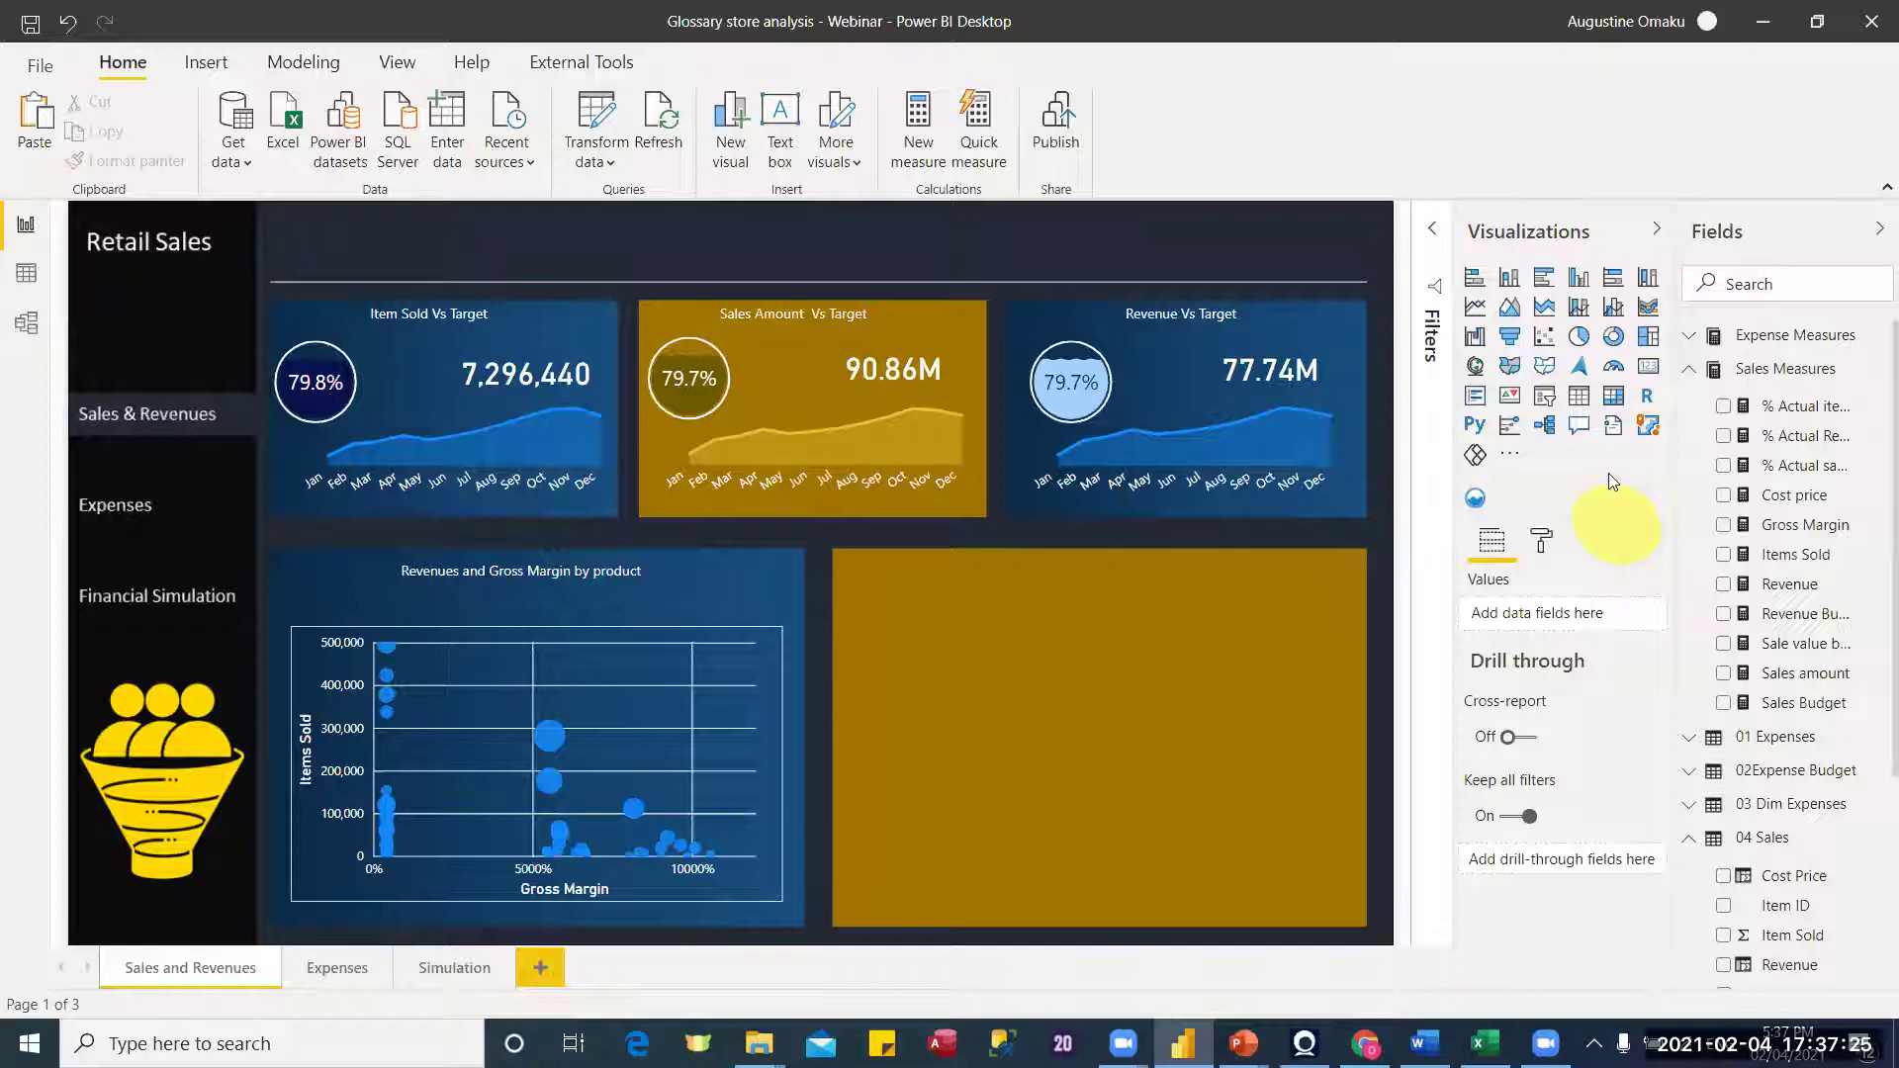
pyautogui.click(1616, 410)
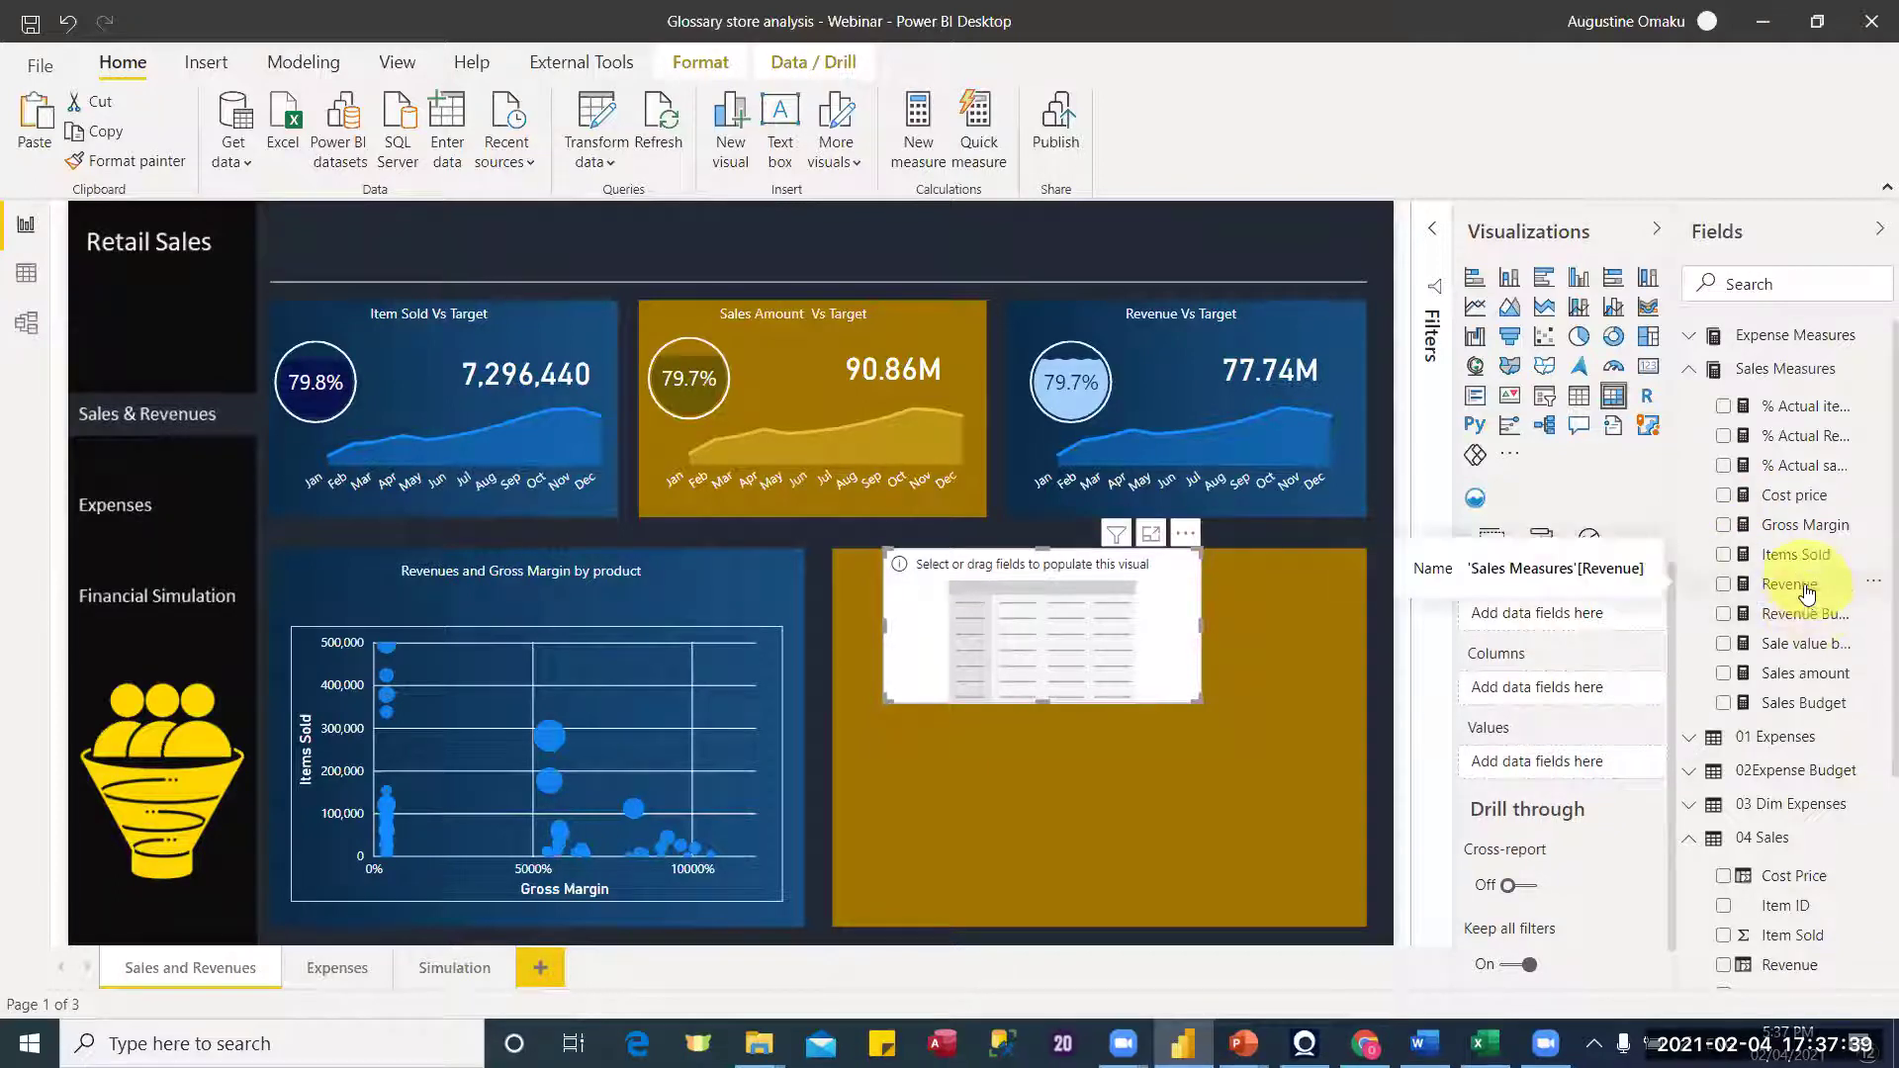
pyautogui.moveTo(1541, 781); pyautogui.dragTo(1542, 765)
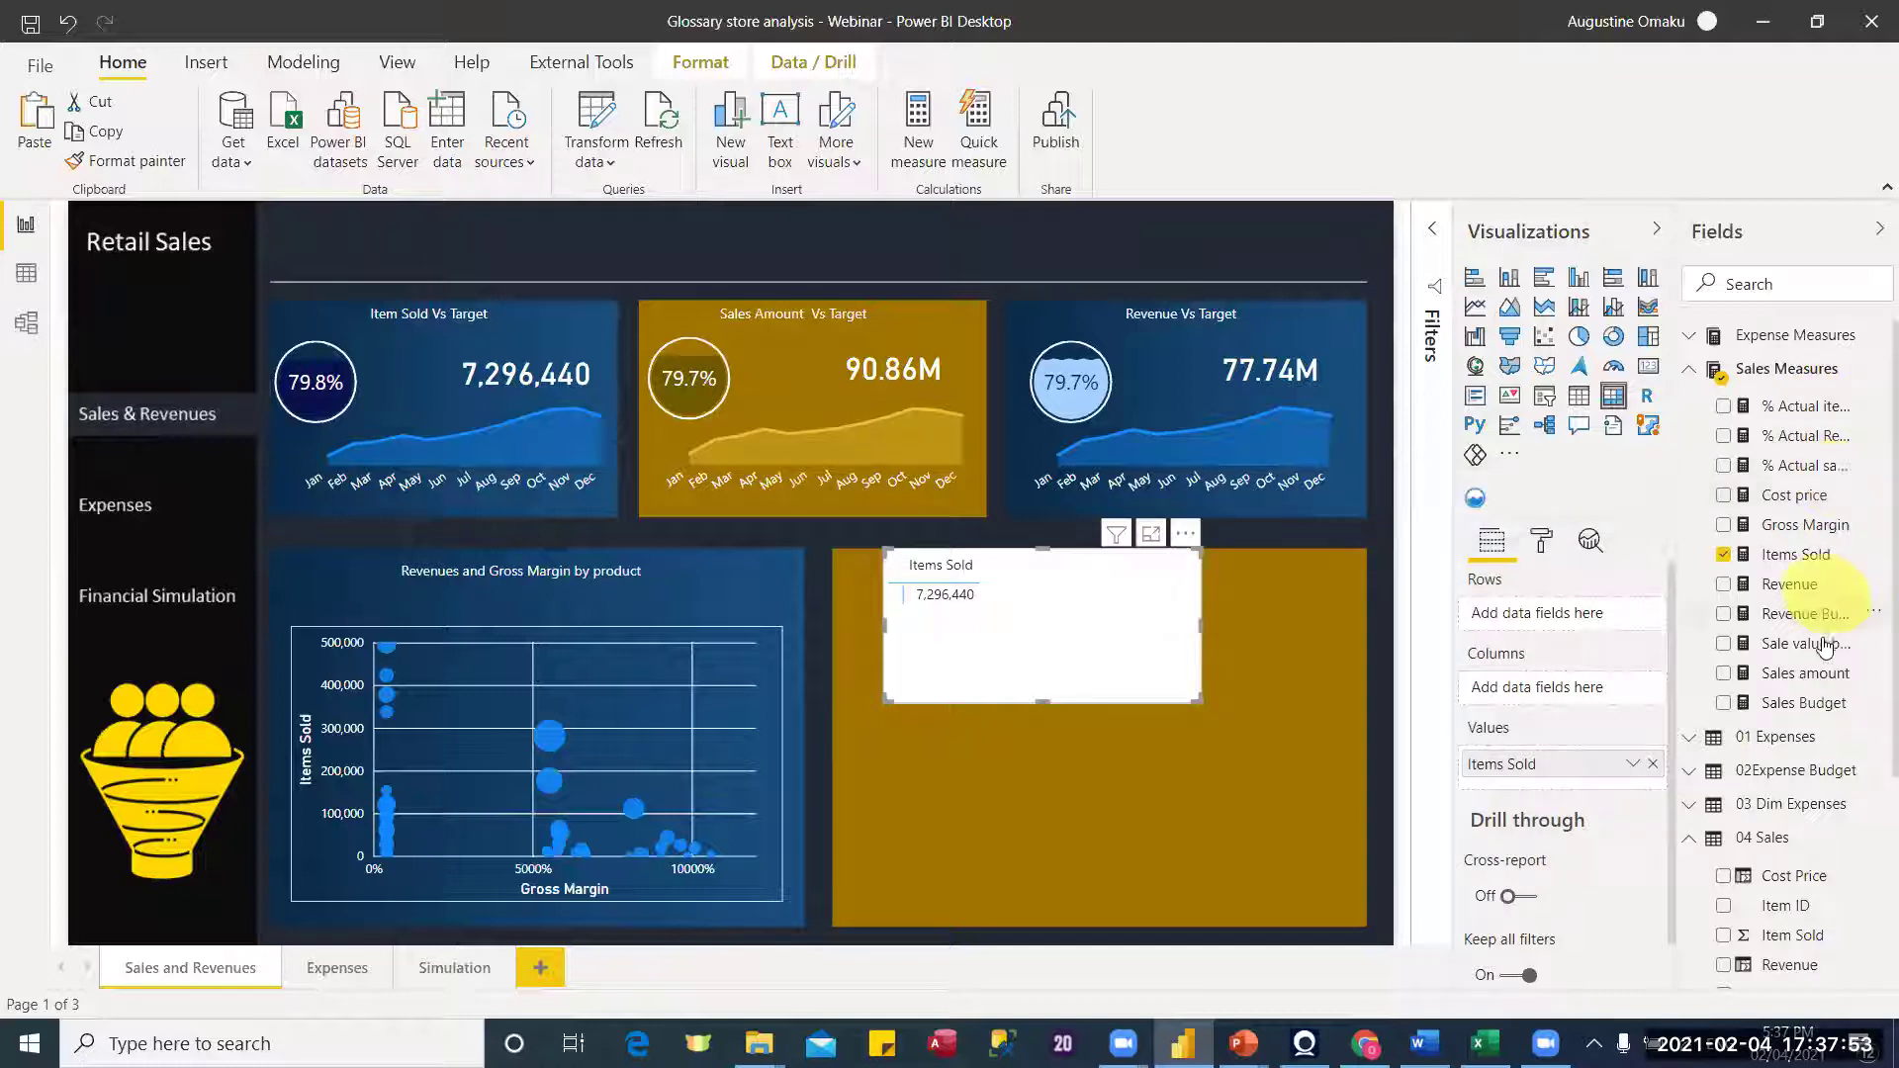
pyautogui.moveTo(1805, 672); pyautogui.dragTo(1590, 778)
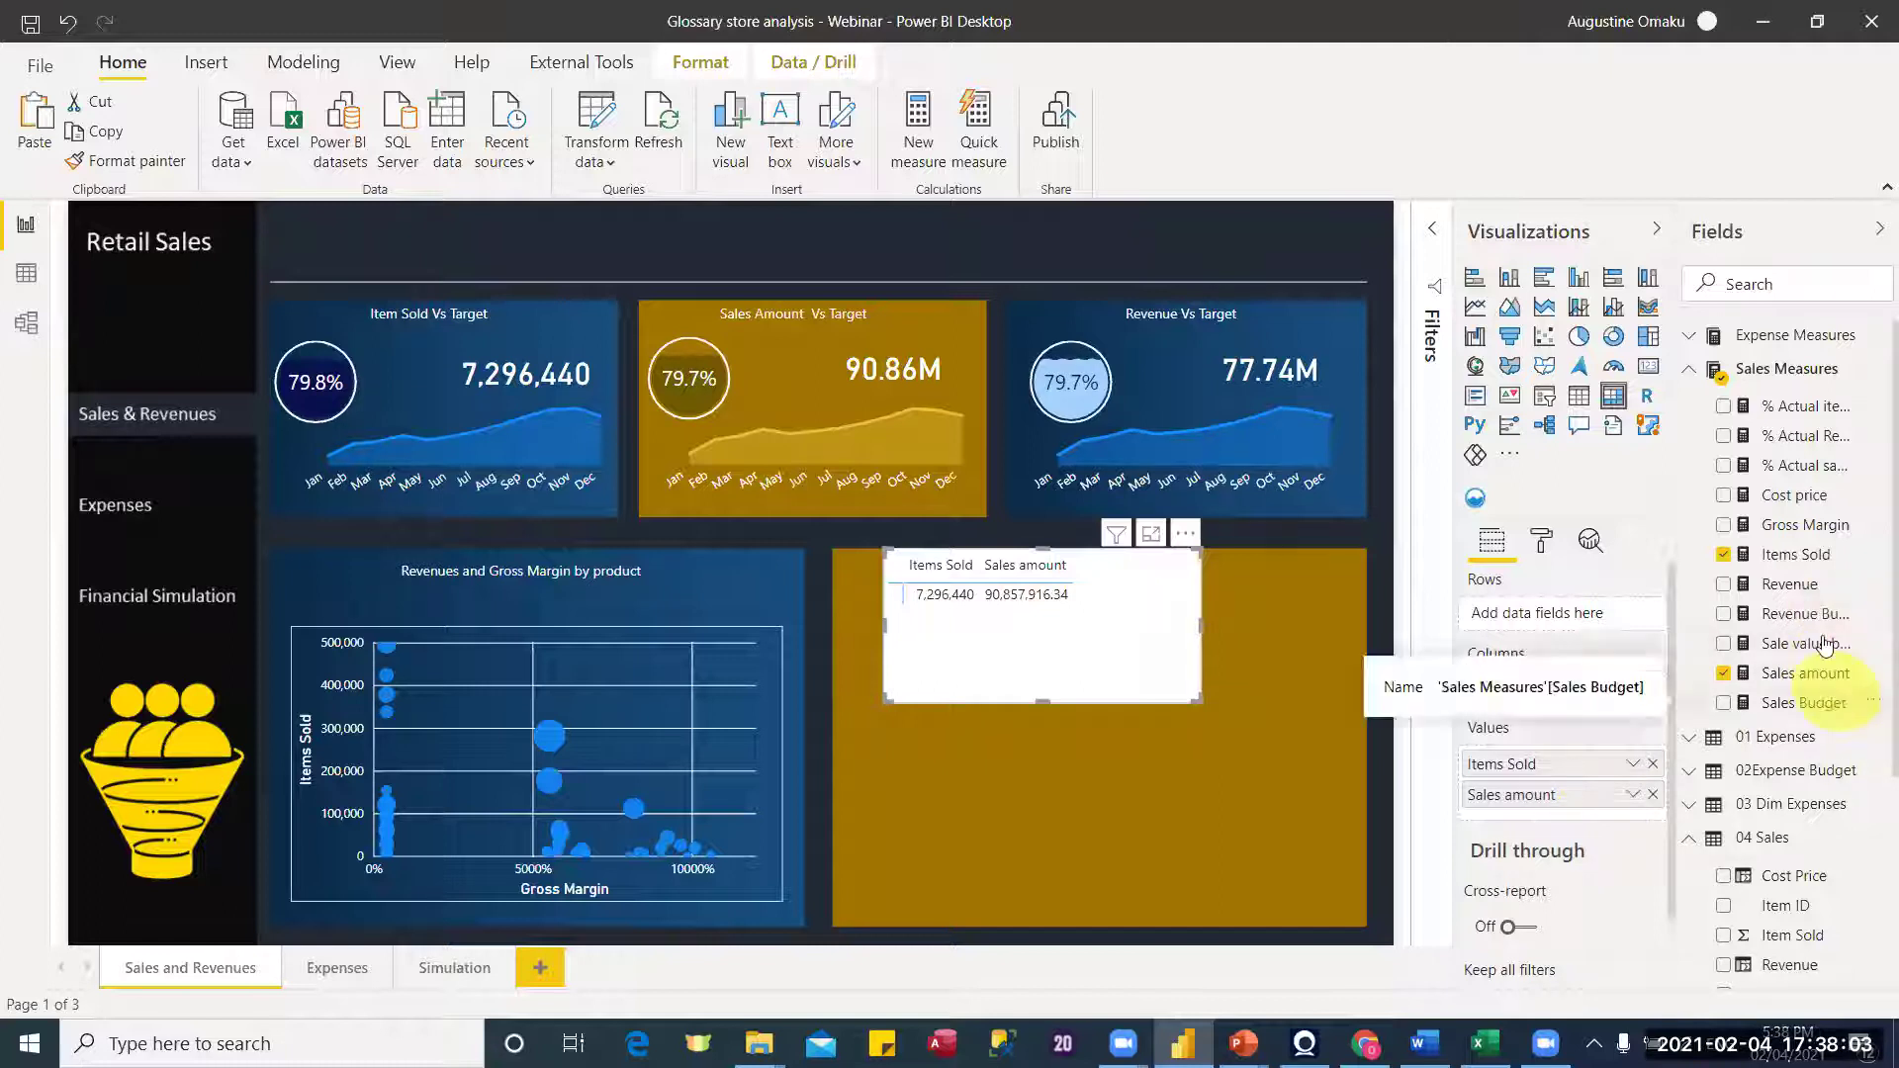
# Step: Add Revenue and % Actual Rev V Budget to the matrix values and enlarge the matrix across the gold panel
pyautogui.moveTo(1592, 853); pyautogui.dragTo(1582, 814)
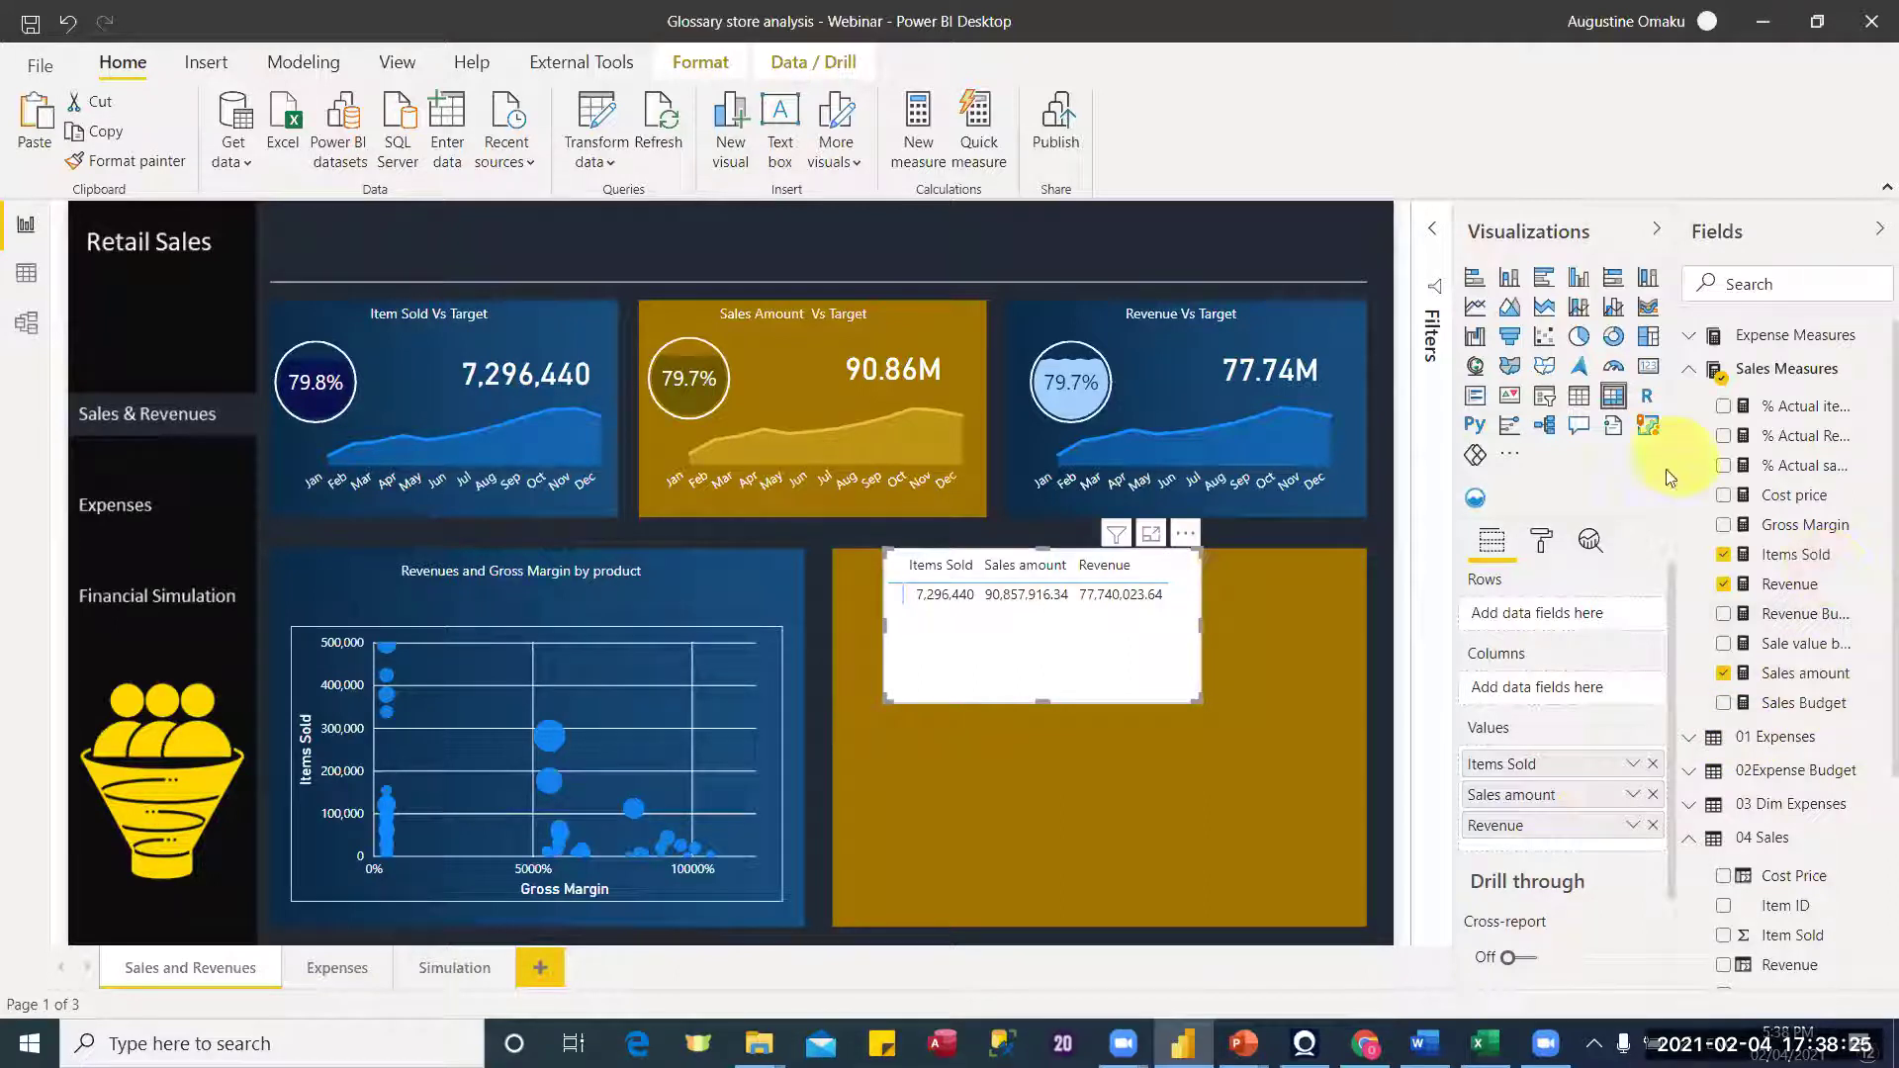
pyautogui.moveTo(1617, 466); pyautogui.dragTo(1573, 473)
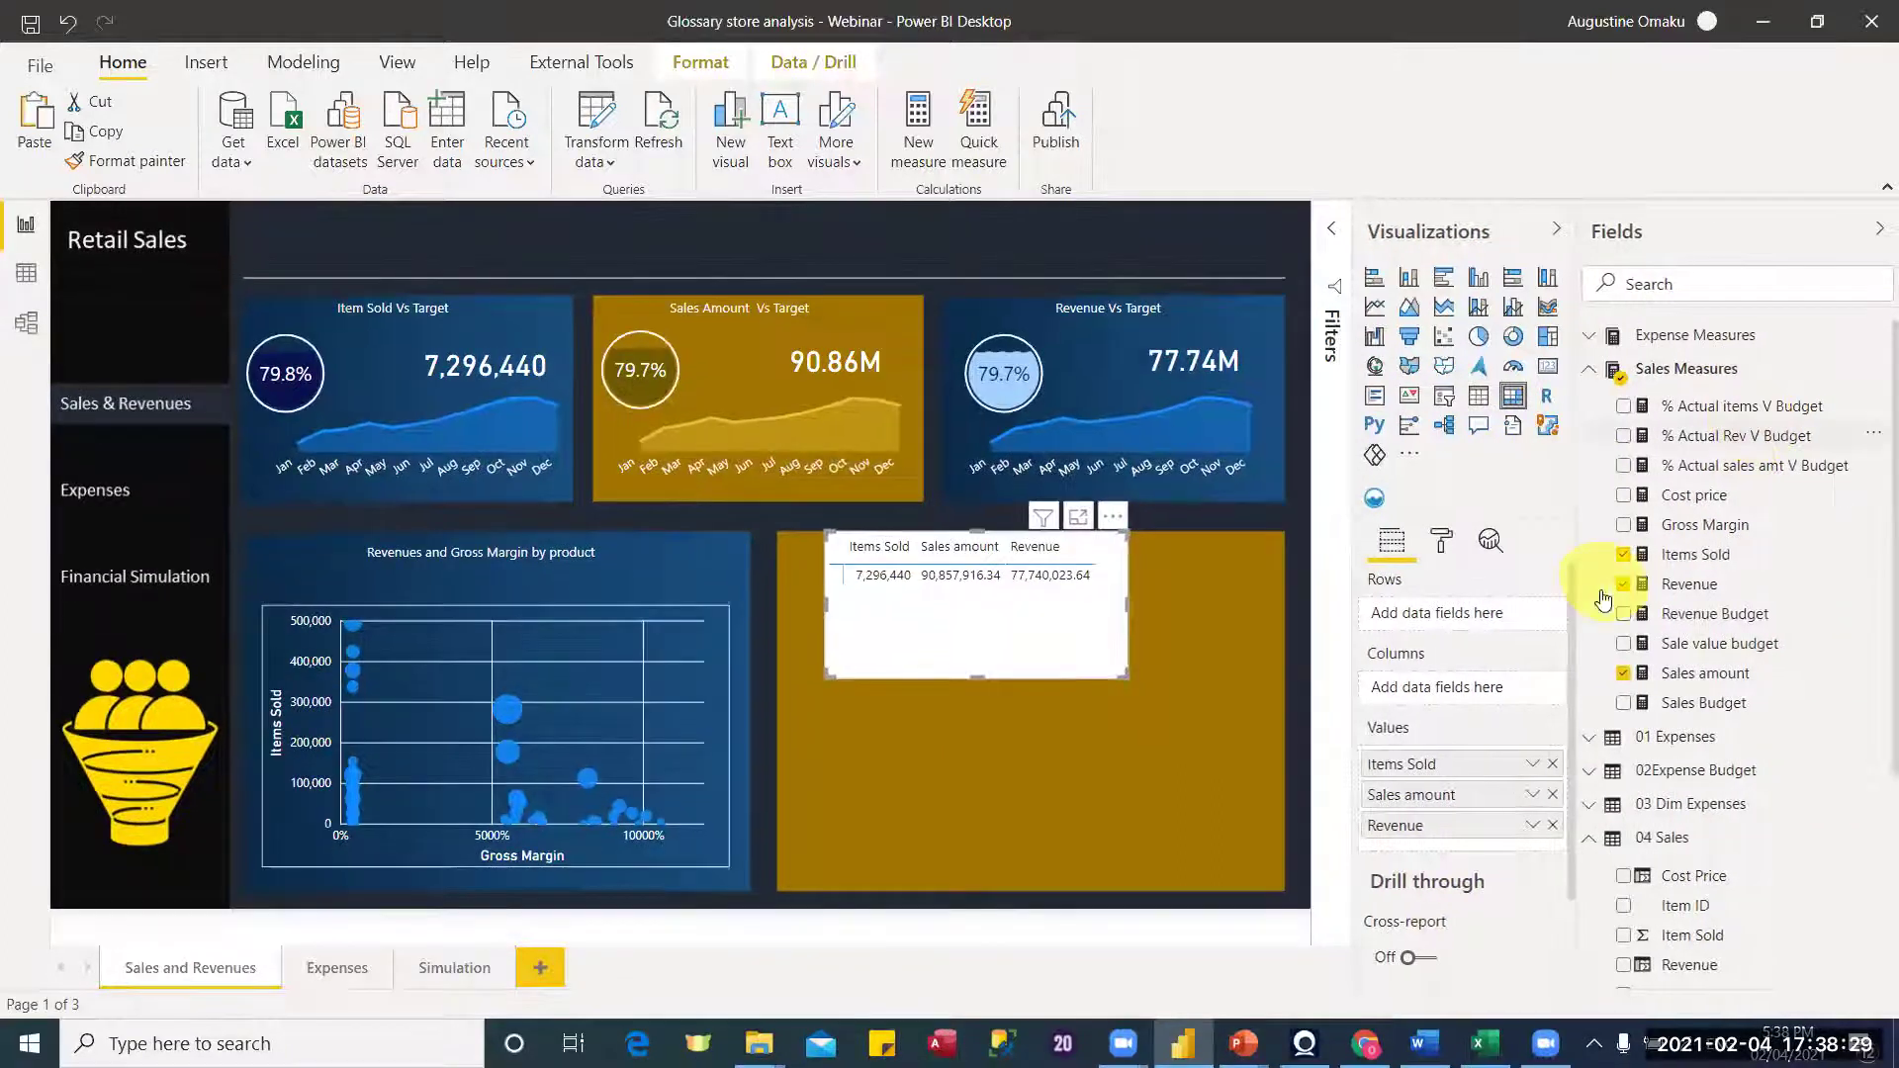
pyautogui.moveTo(1496, 843); pyautogui.dragTo(1504, 848)
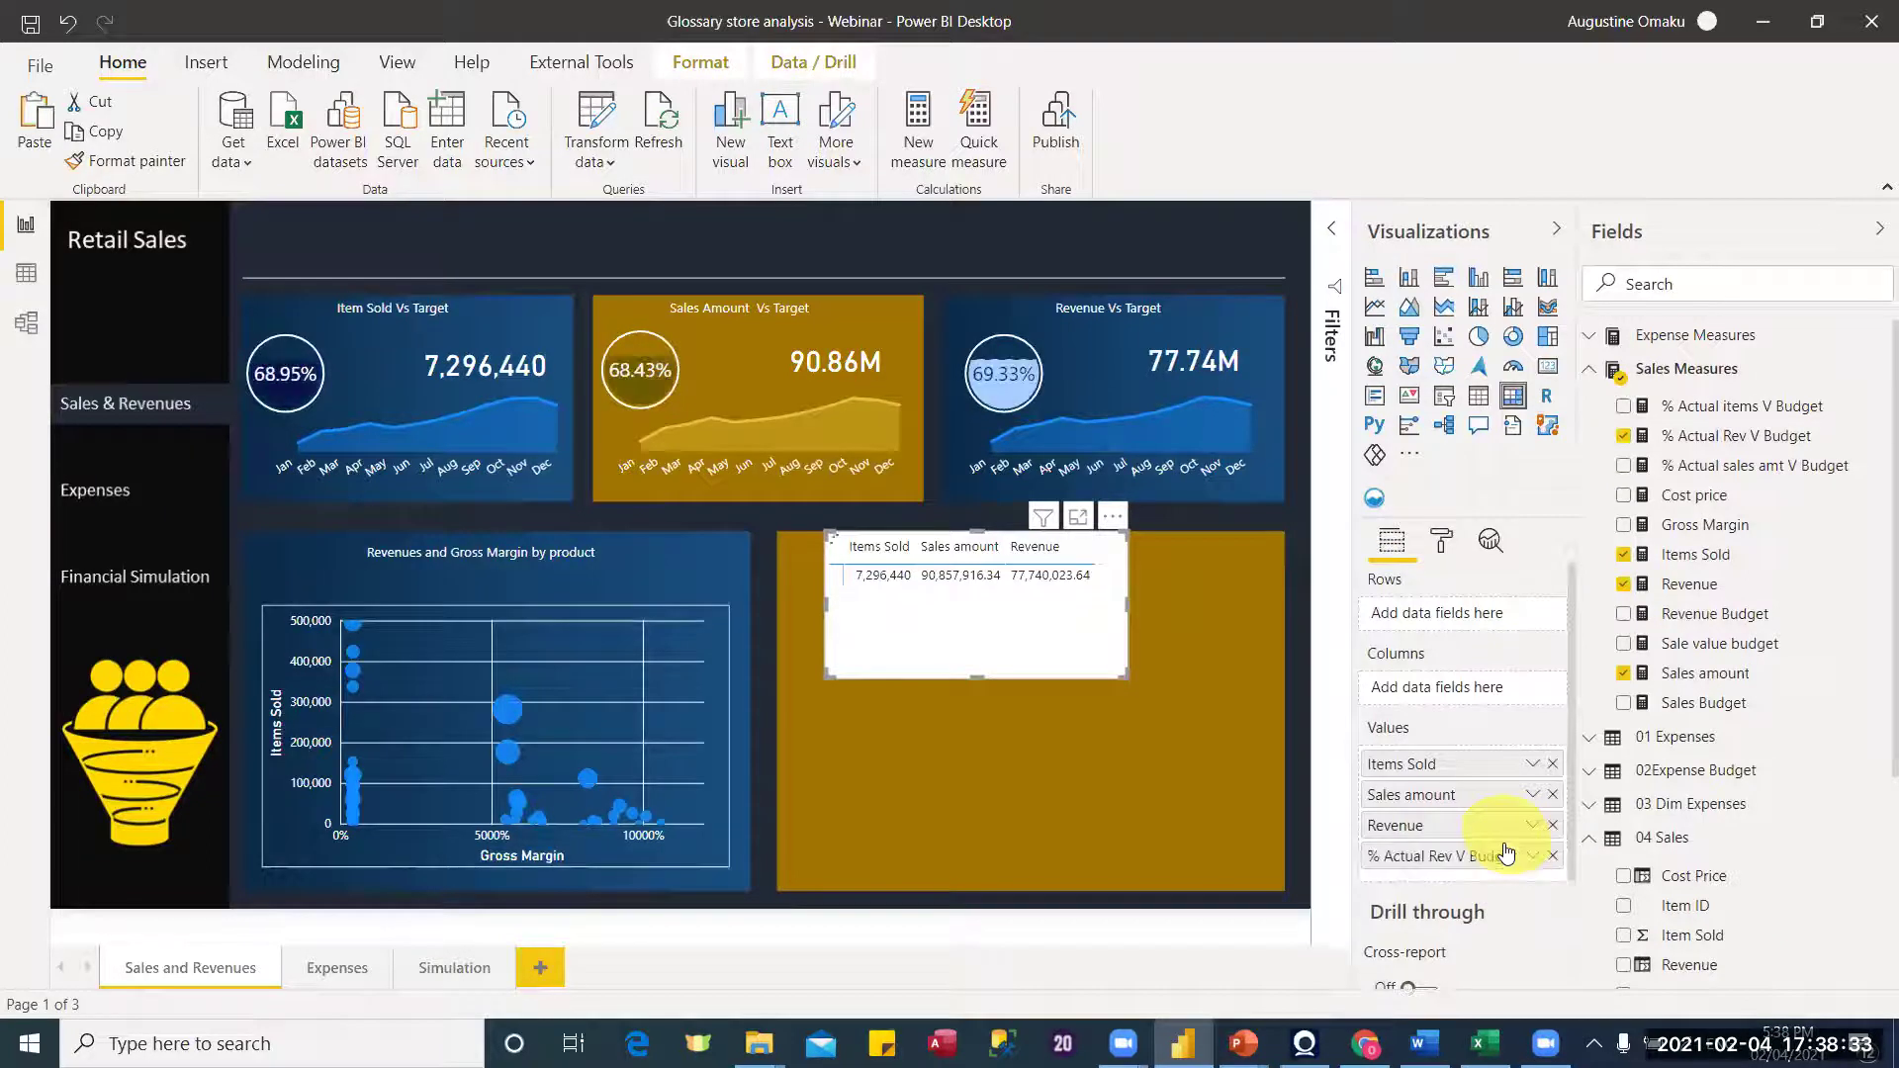
pyautogui.moveTo(1123, 673); pyautogui.dragTo(1222, 769)
pyautogui.moveTo(1266, 839); pyautogui.dragTo(1262, 836)
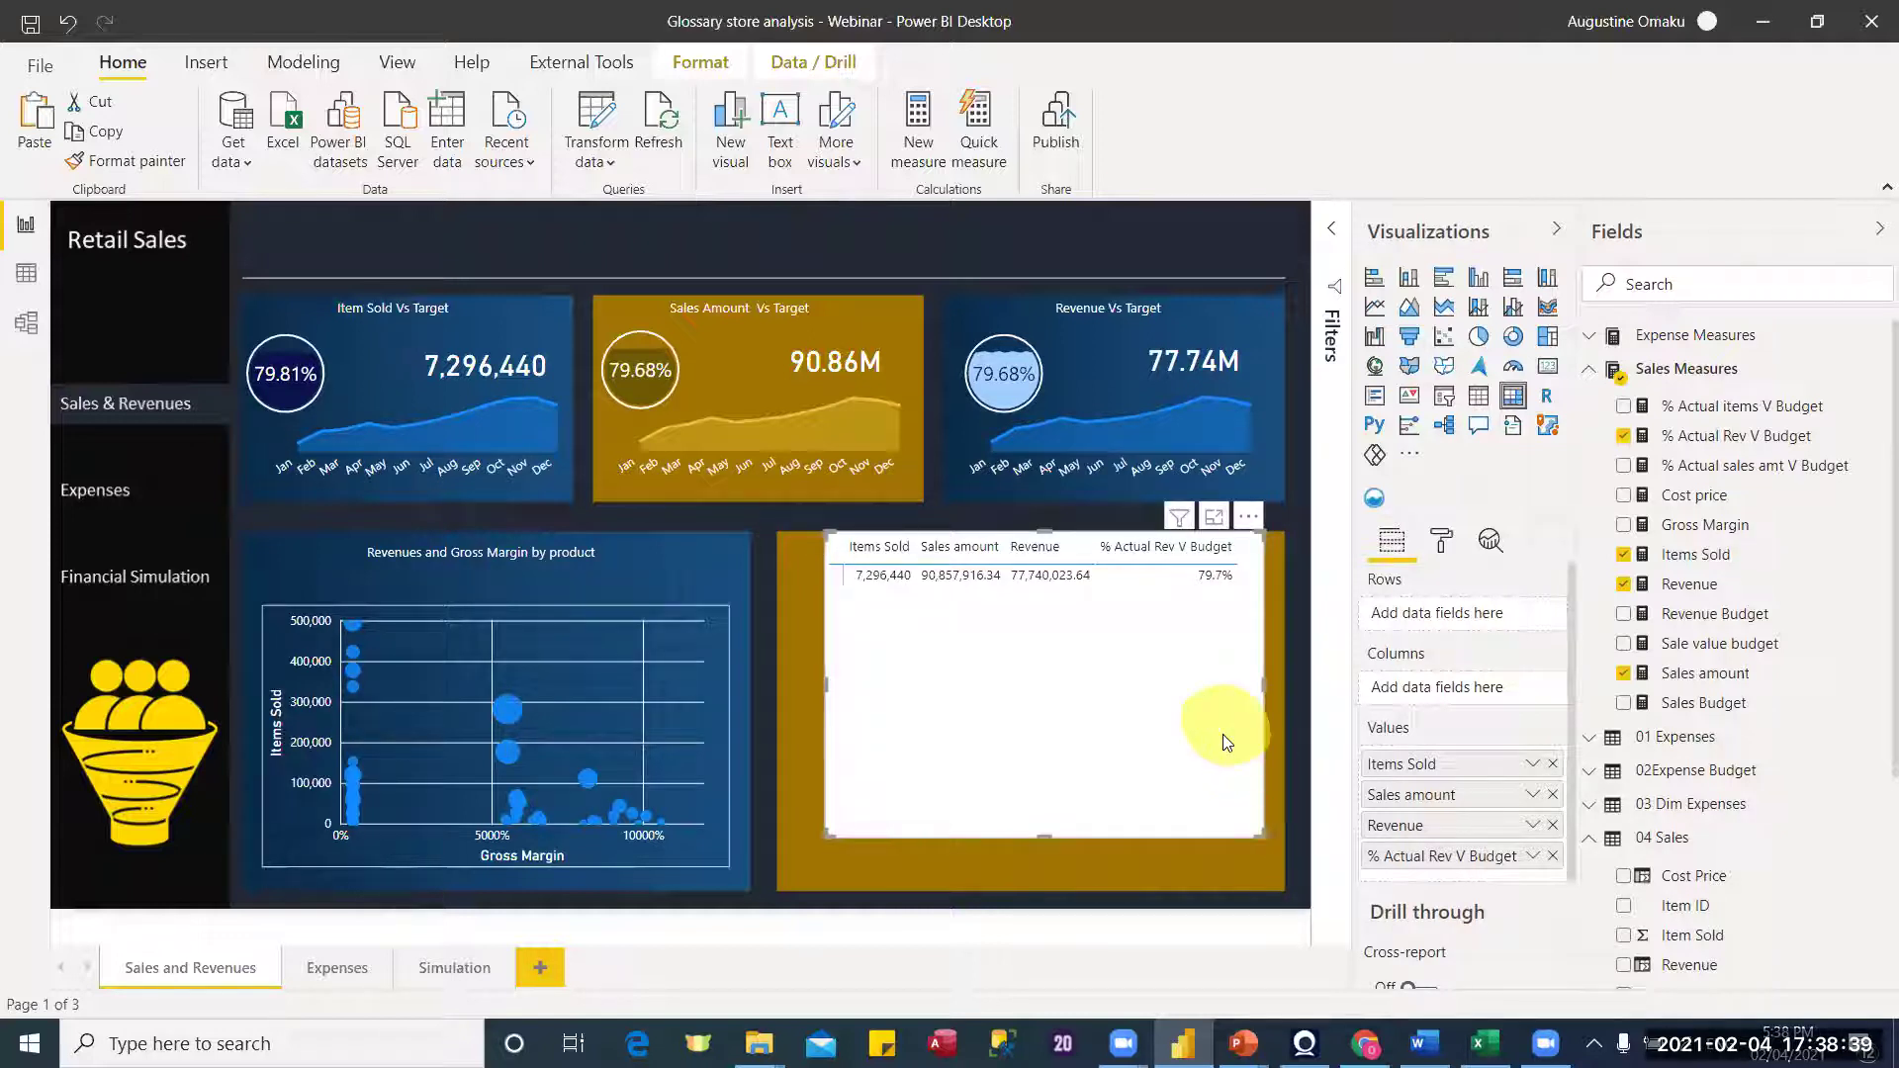
# Step: Add Product Category from the 06 Product list table to the matrix rows
pyautogui.click(1594, 376)
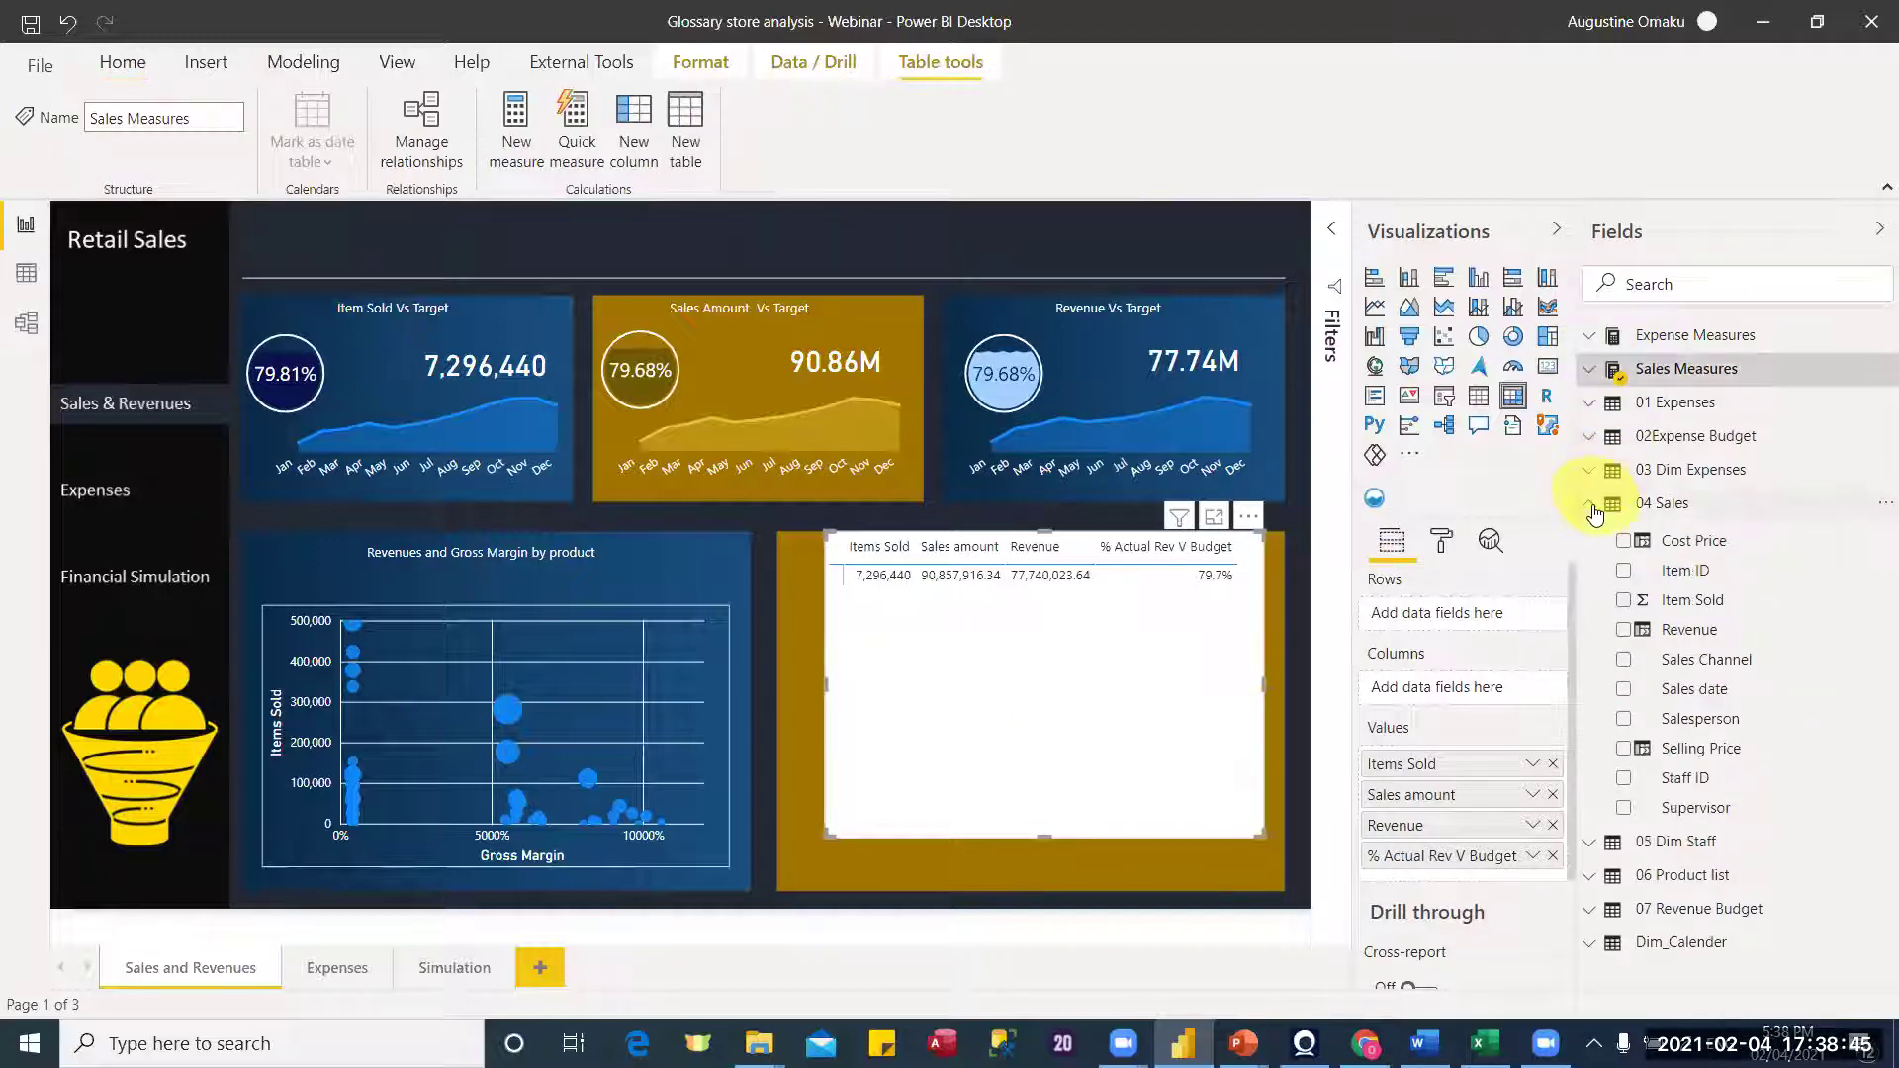
pyautogui.click(1592, 508)
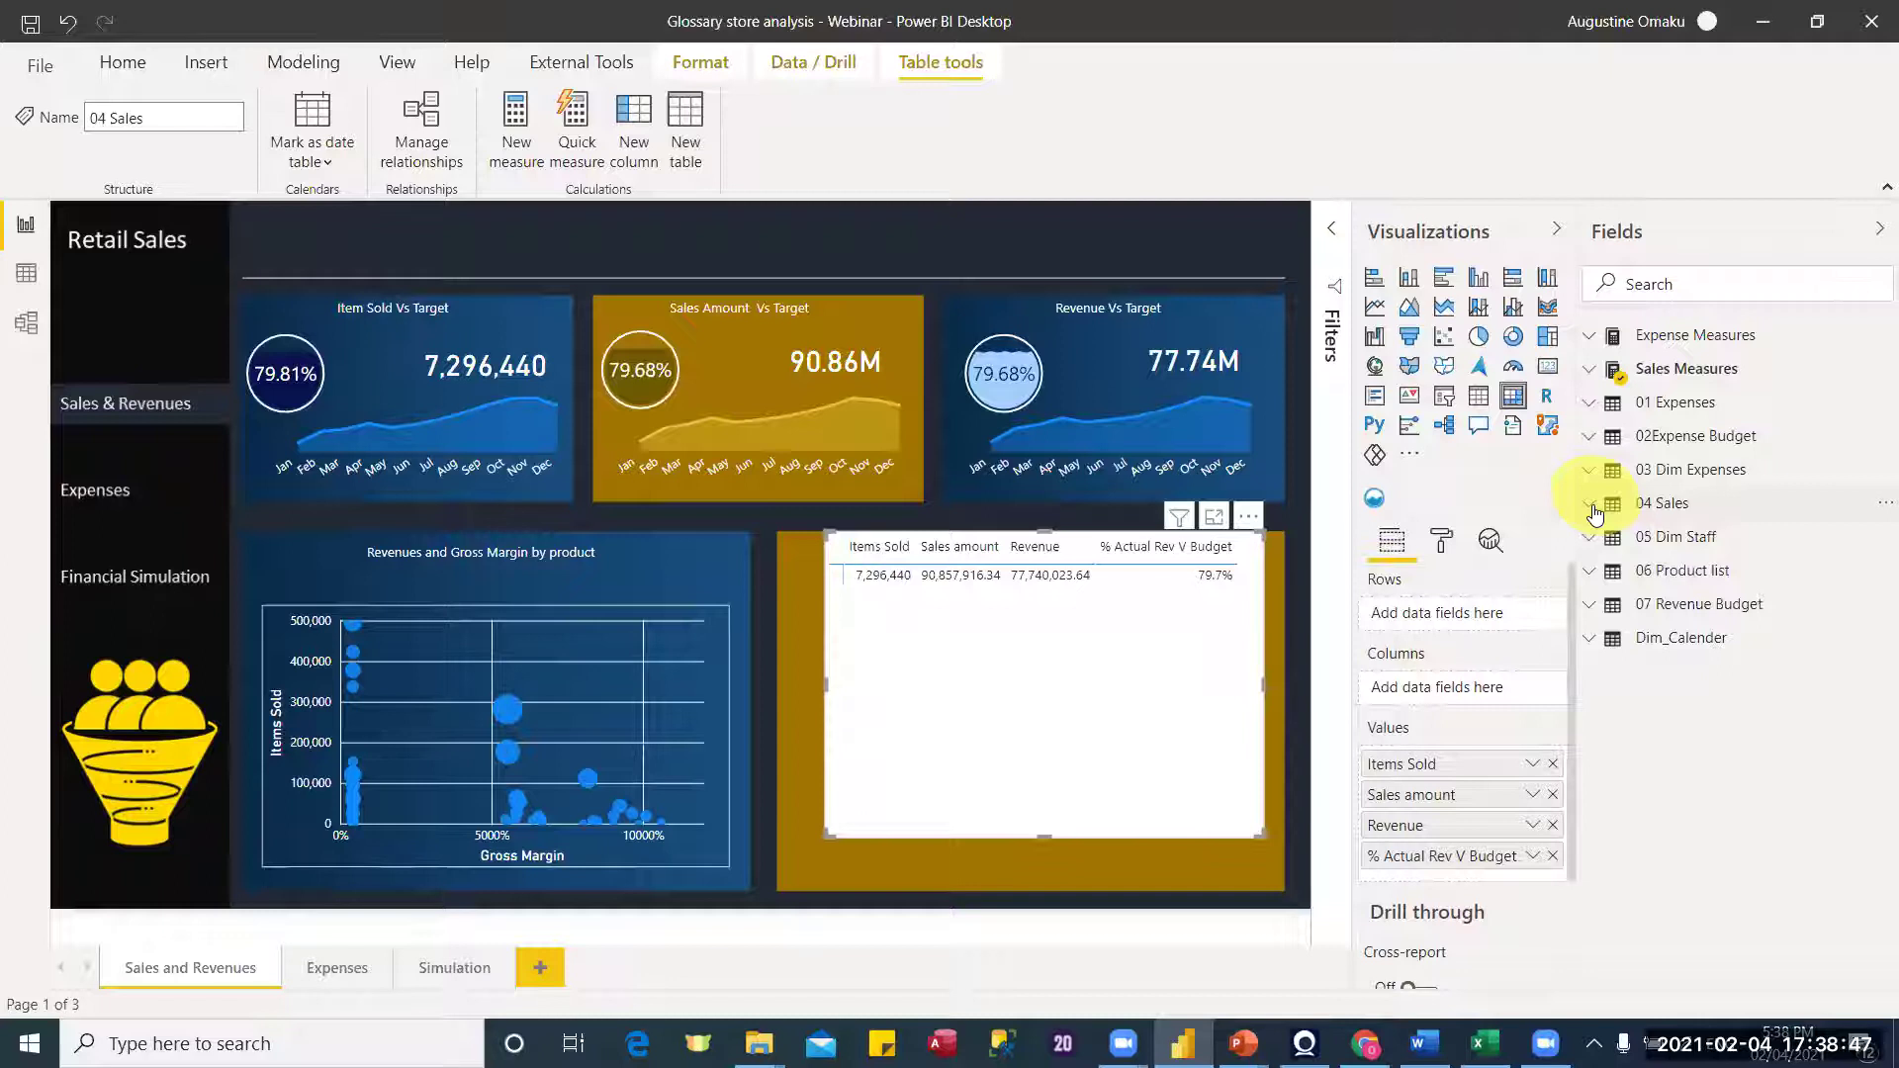
pyautogui.click(1589, 574)
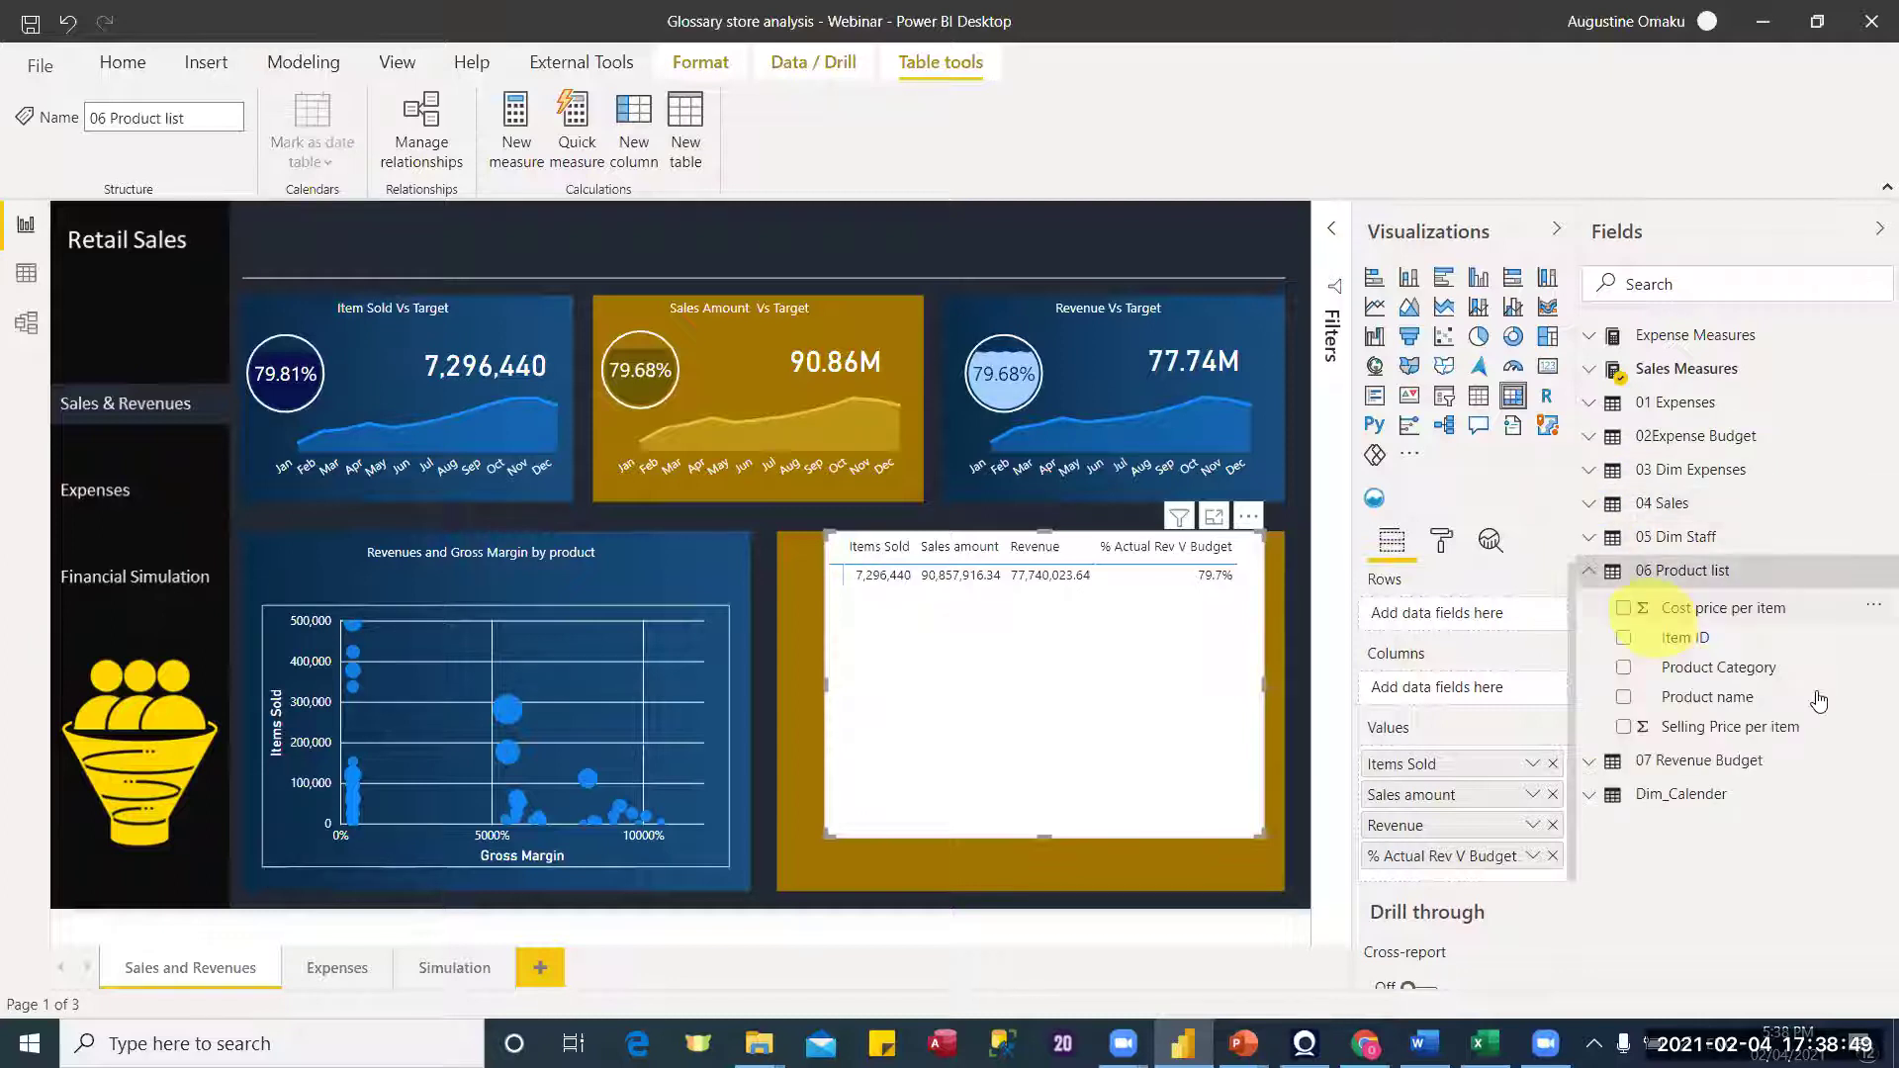
pyautogui.moveTo(1576, 722); pyautogui.dragTo(1495, 626)
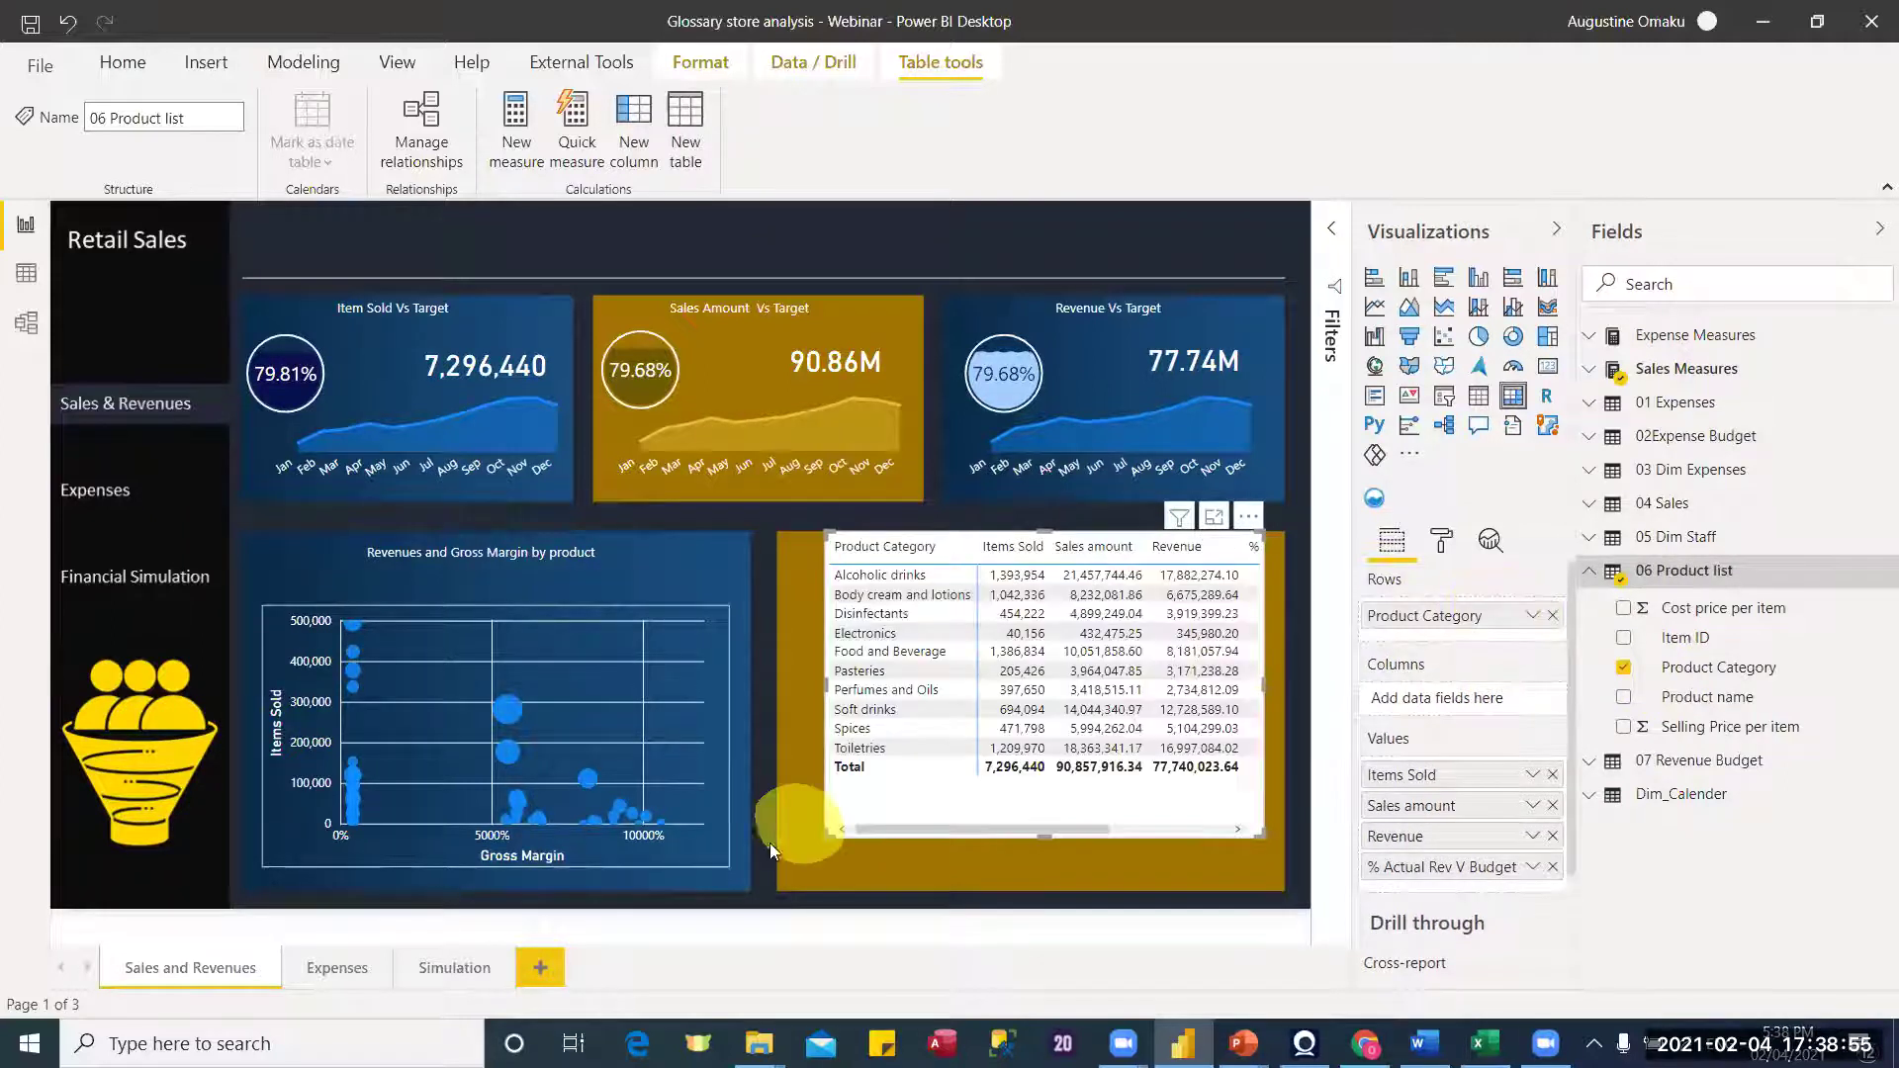
# Step: Widen the matrix on both sides and narrow its % Actual Rev V Budget column so all columns fit
pyautogui.click(782, 885)
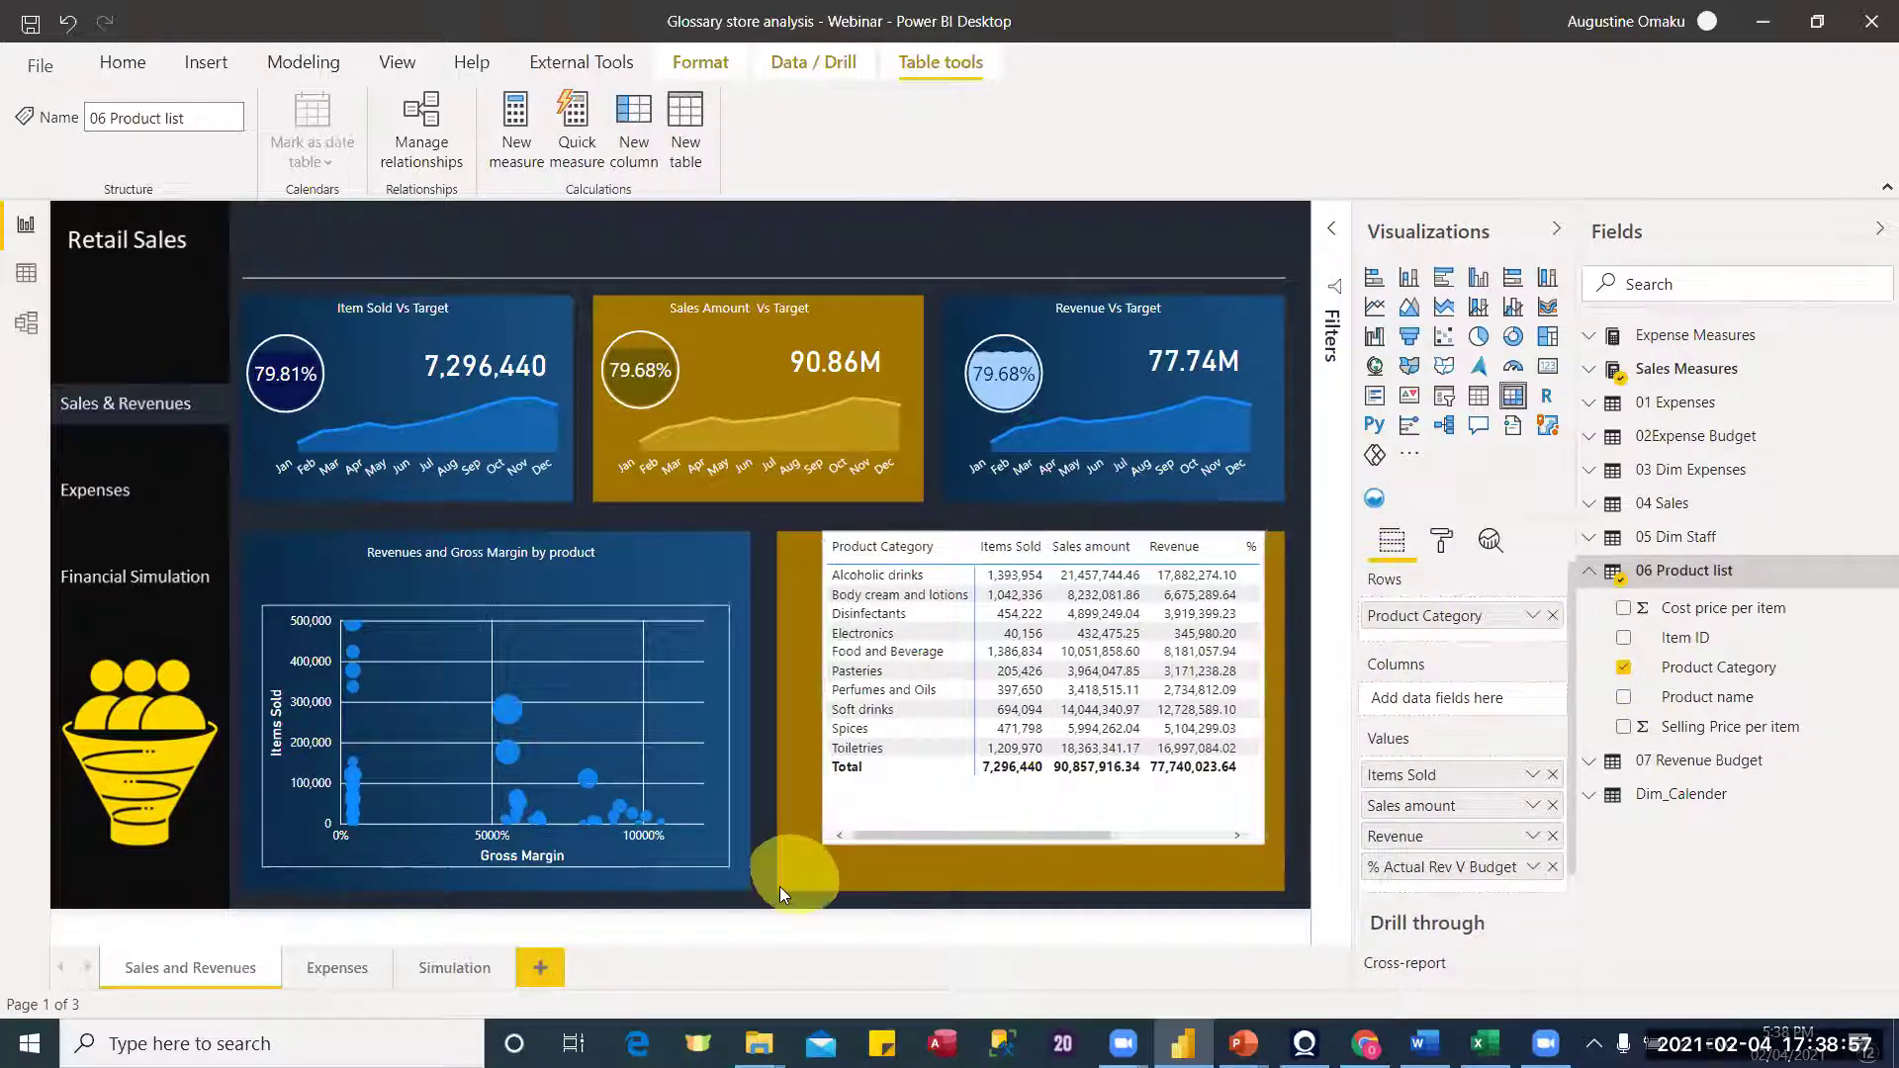
pyautogui.moveTo(785, 868); pyautogui.dragTo(773, 866)
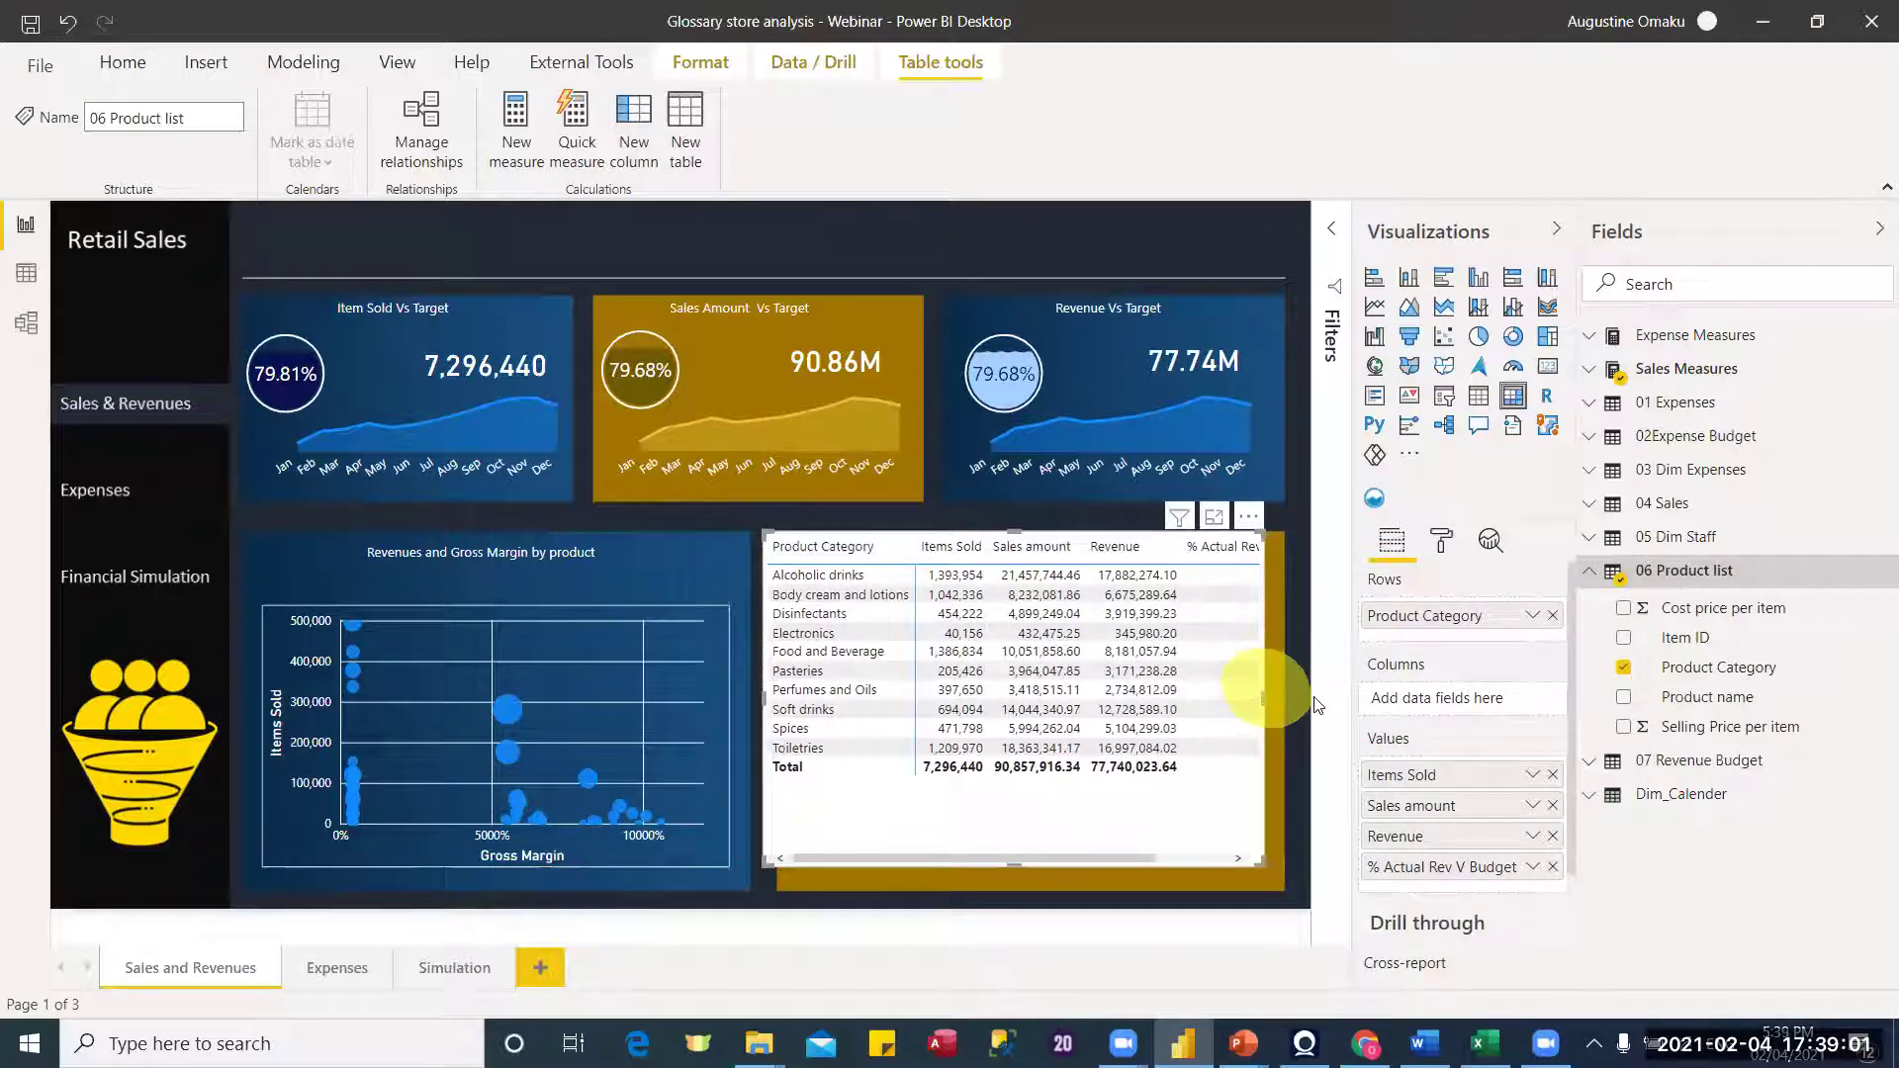
pyautogui.moveTo(1264, 697); pyautogui.dragTo(1346, 700)
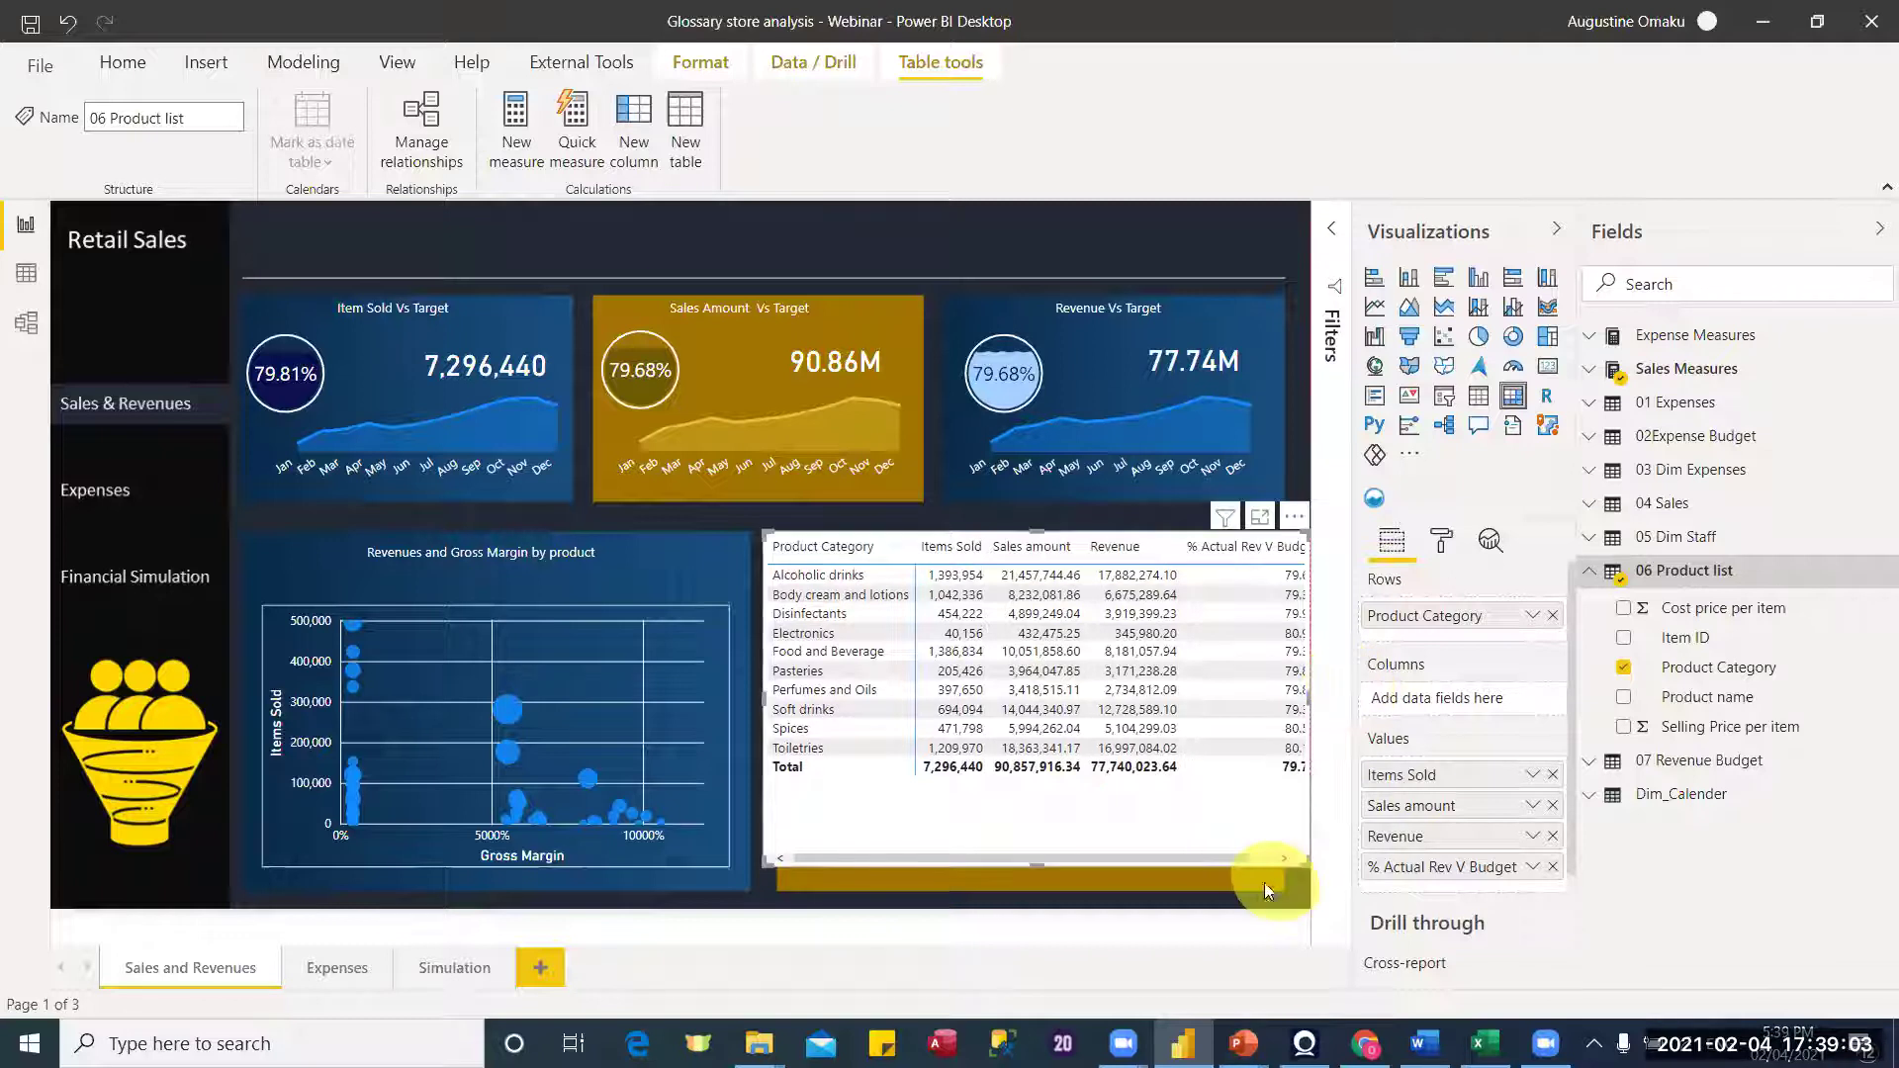
pyautogui.click(1283, 861)
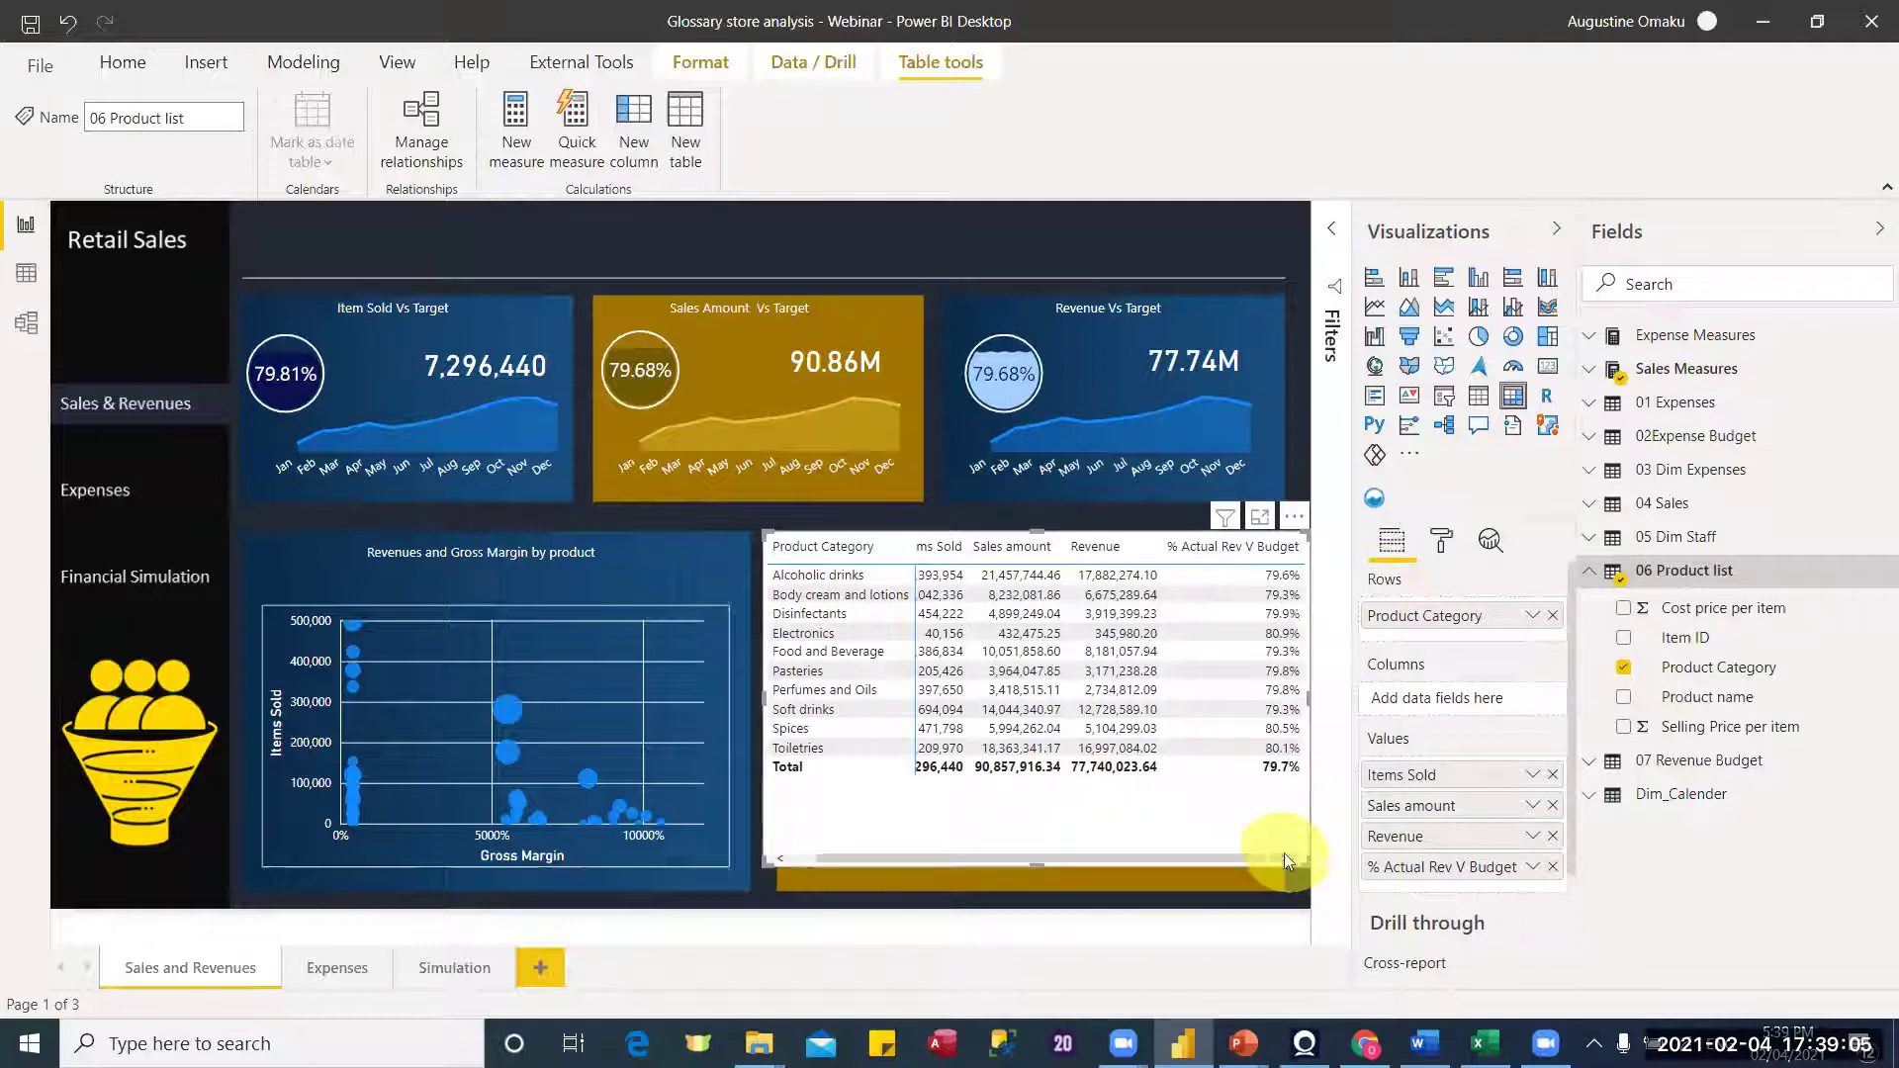
pyautogui.moveTo(1299, 553); pyautogui.dragTo(1231, 564)
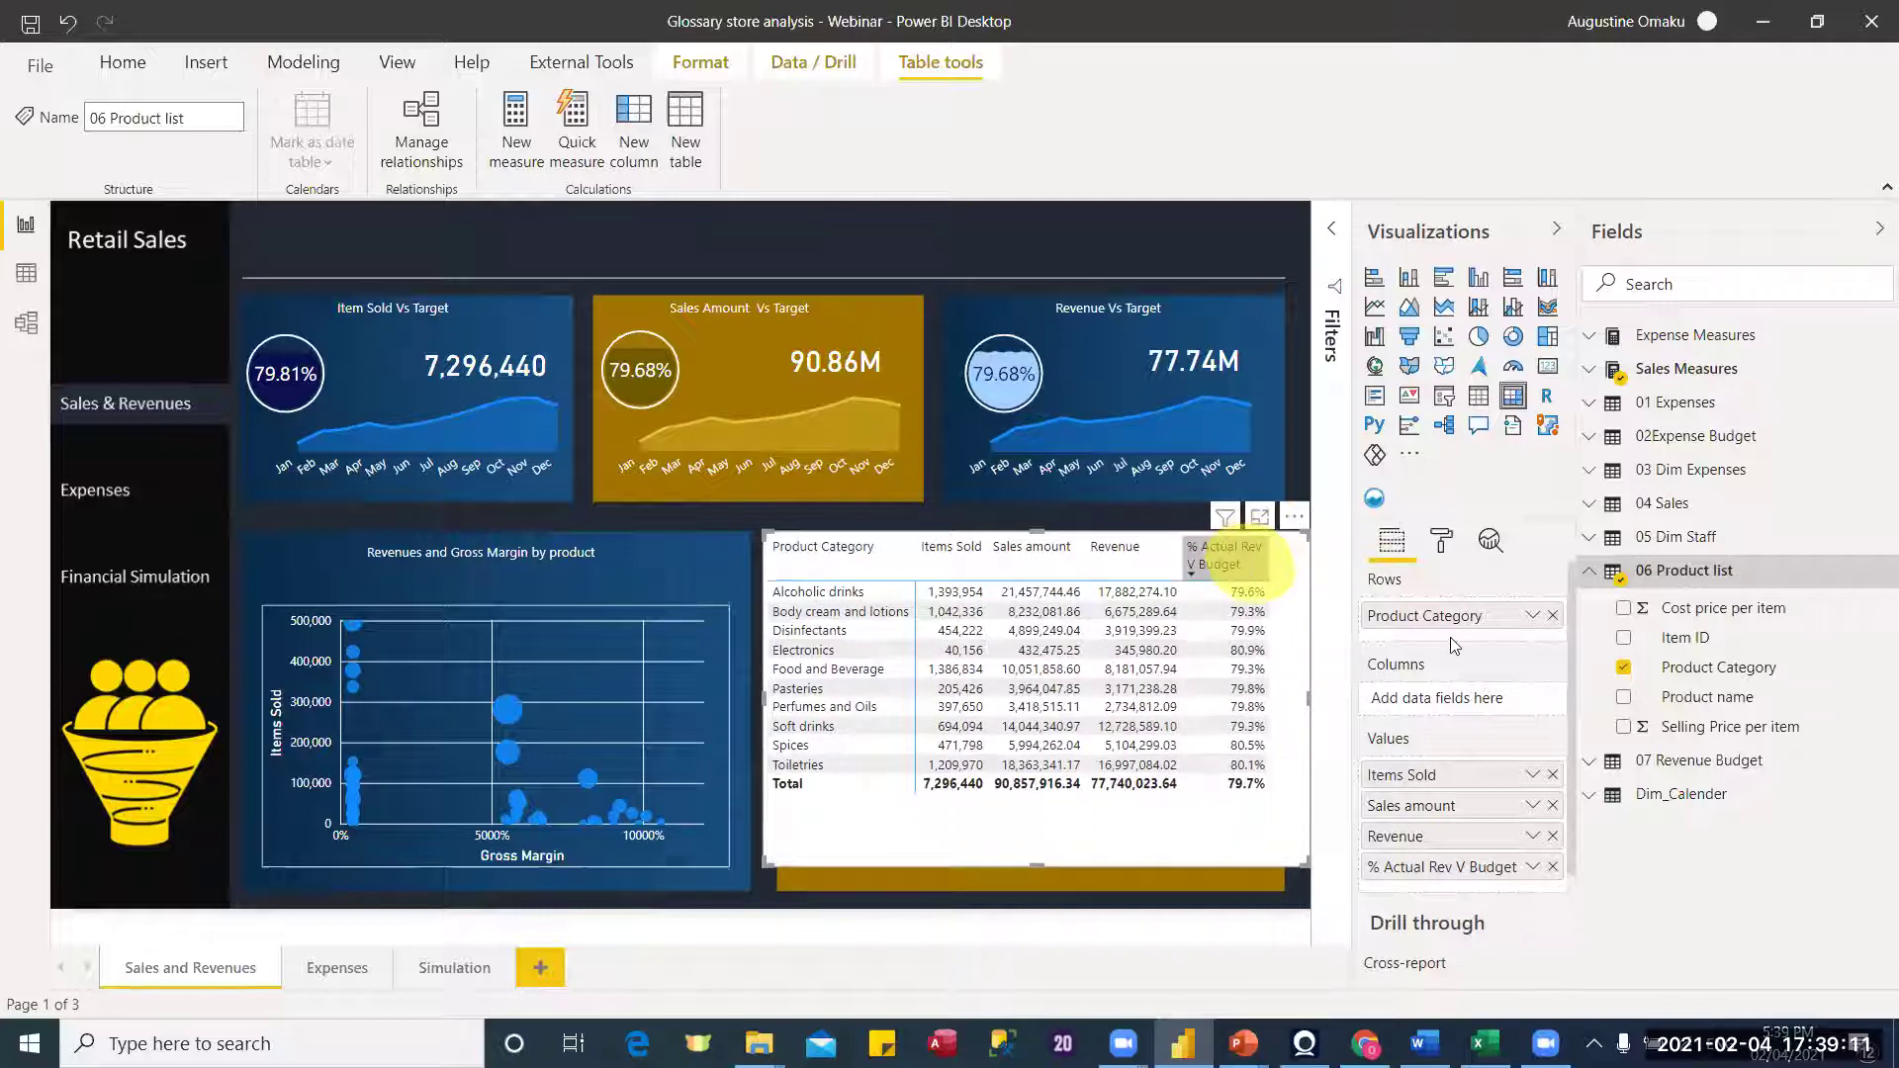
# Step: Rename the % Actual Rev V Budget value in the matrix to "% of Budget"
pyautogui.doubleClick(1484, 866)
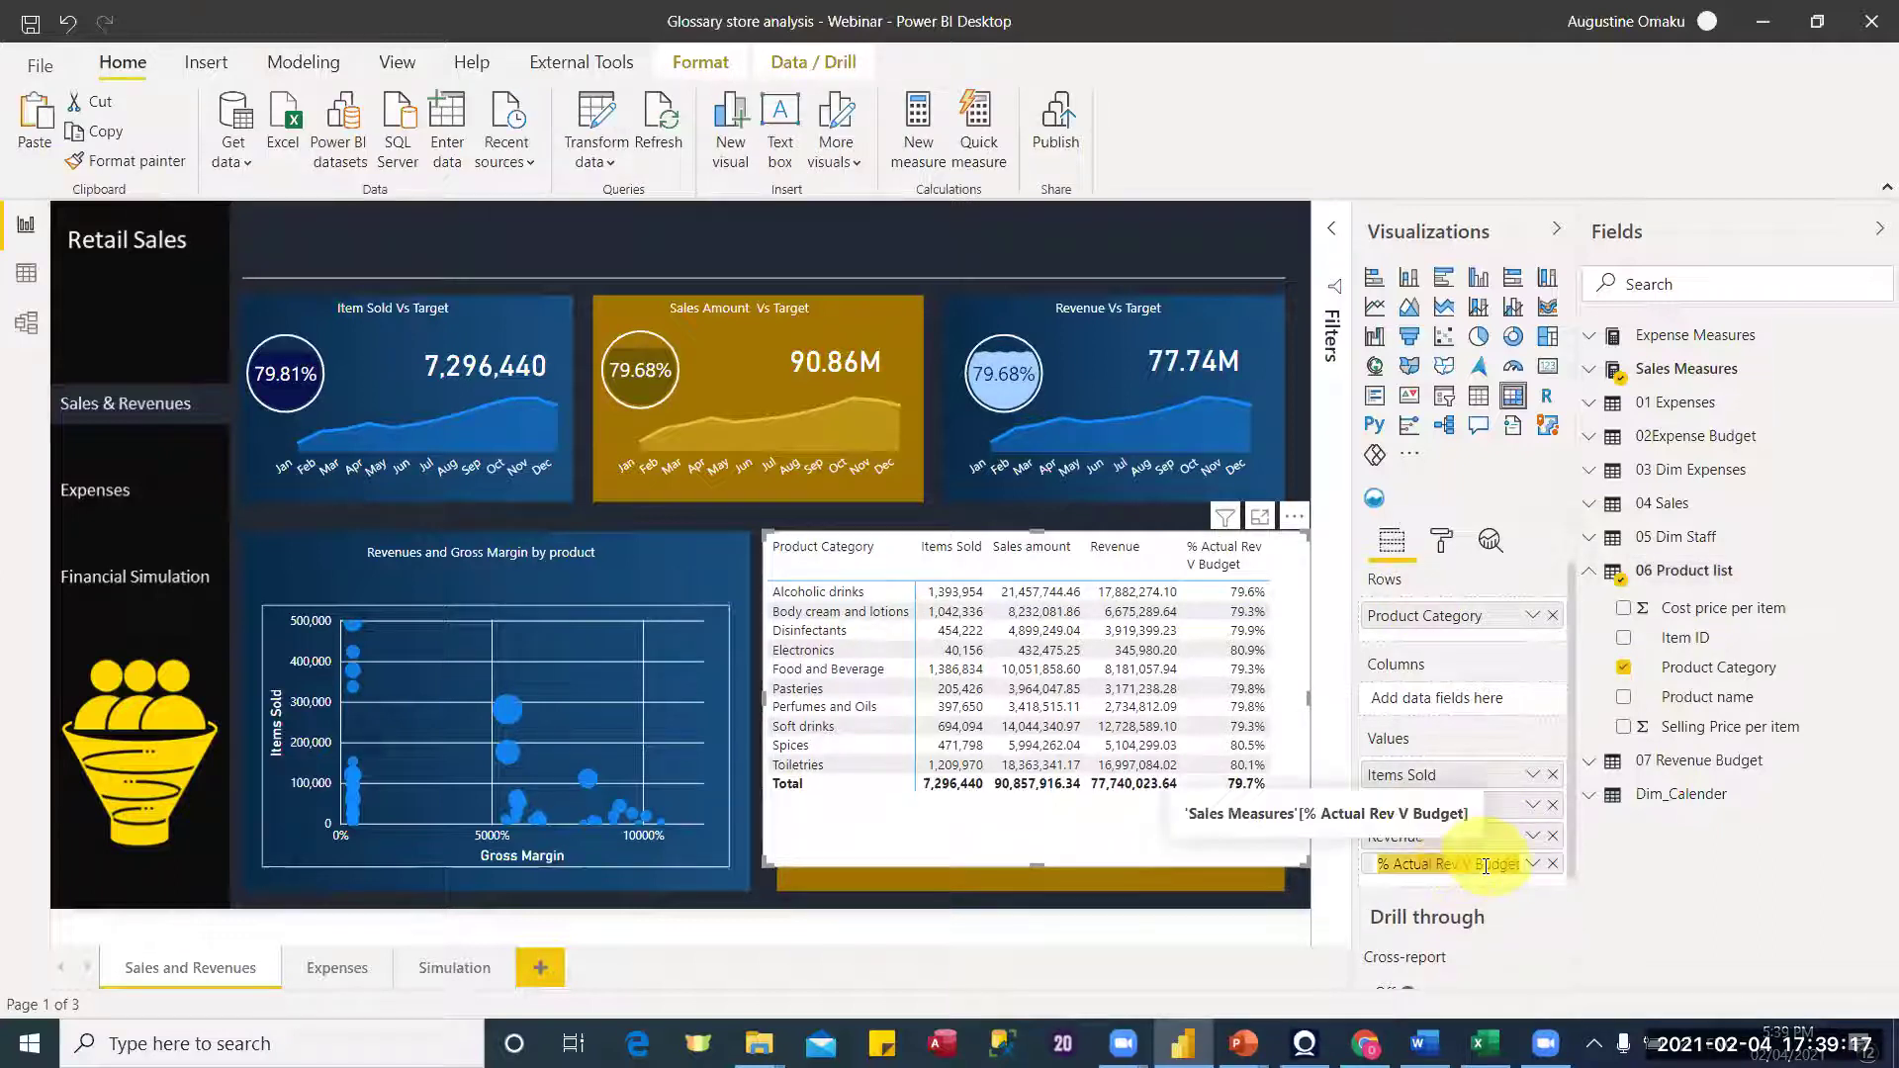
pyautogui.moveTo(1475, 866); pyautogui.dragTo(1393, 866)
pyautogui.press('BackSpace')
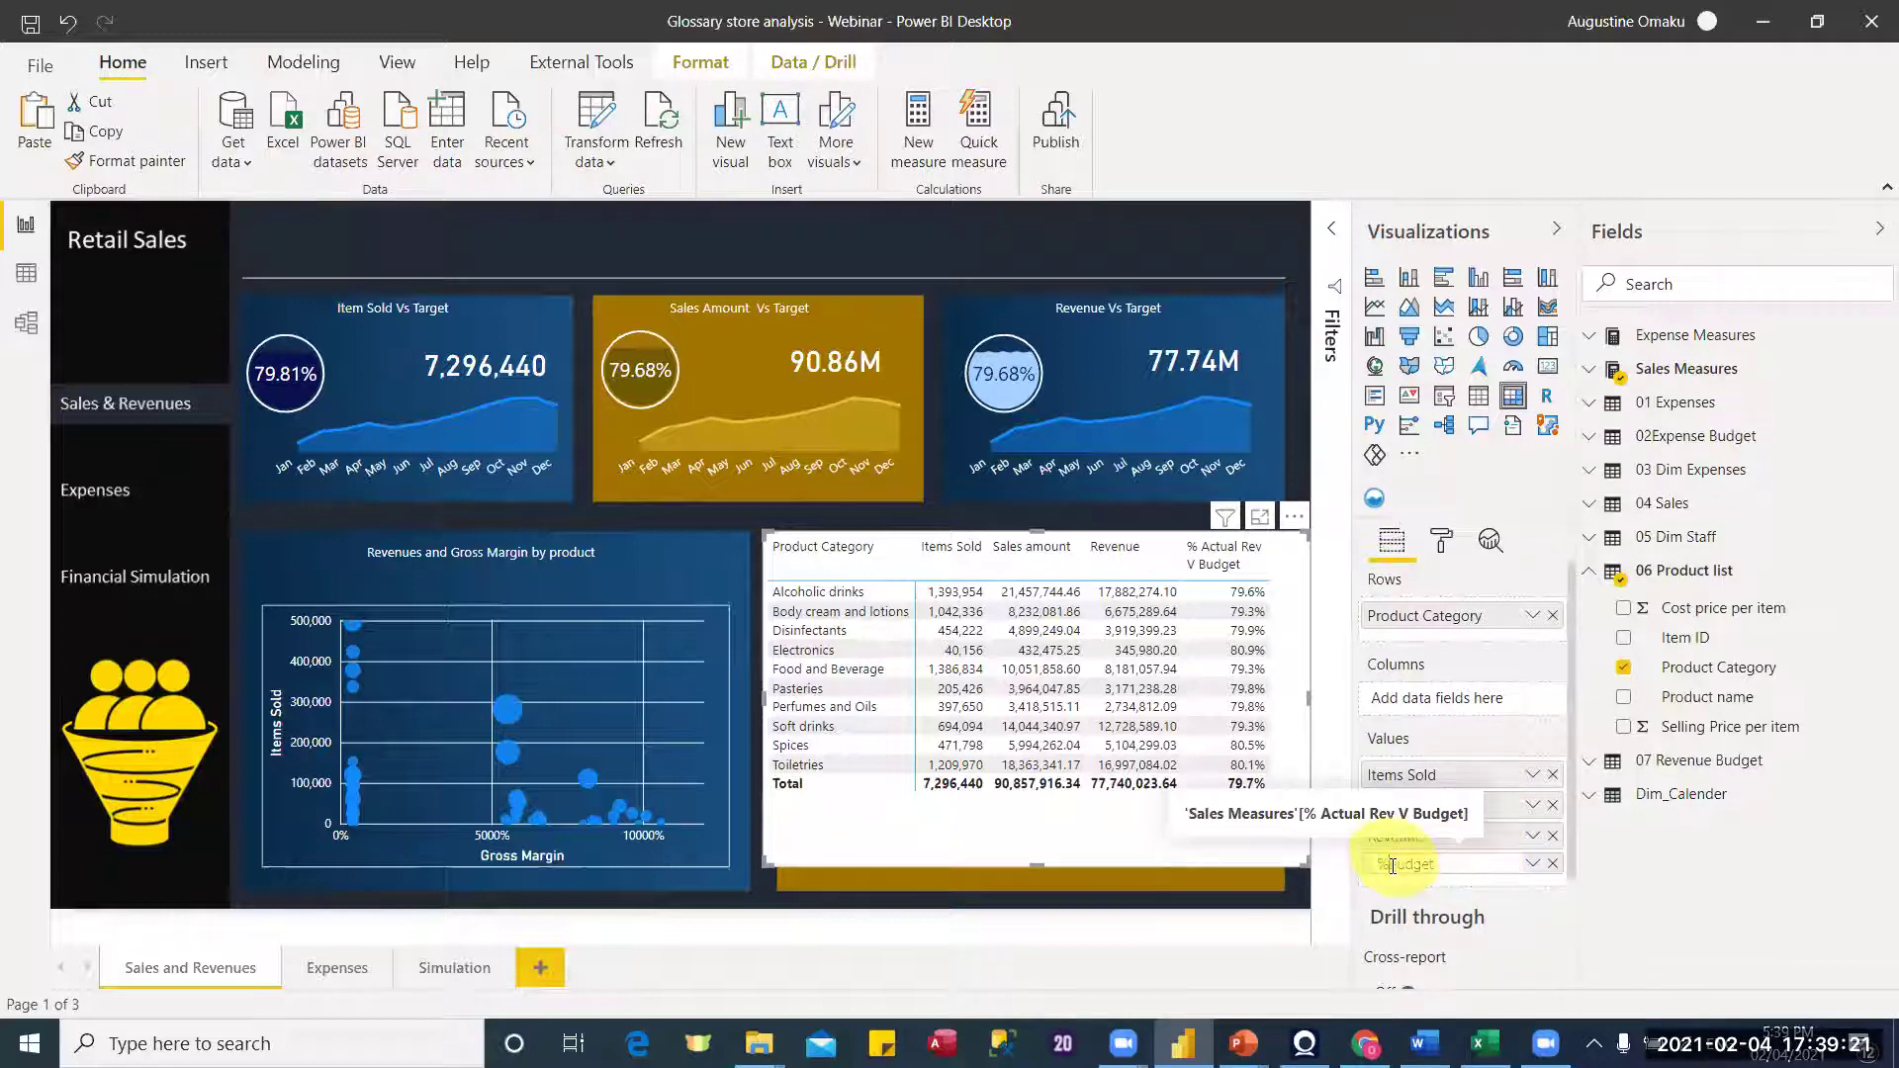
pyautogui.write('of')
pyautogui.press('Return')
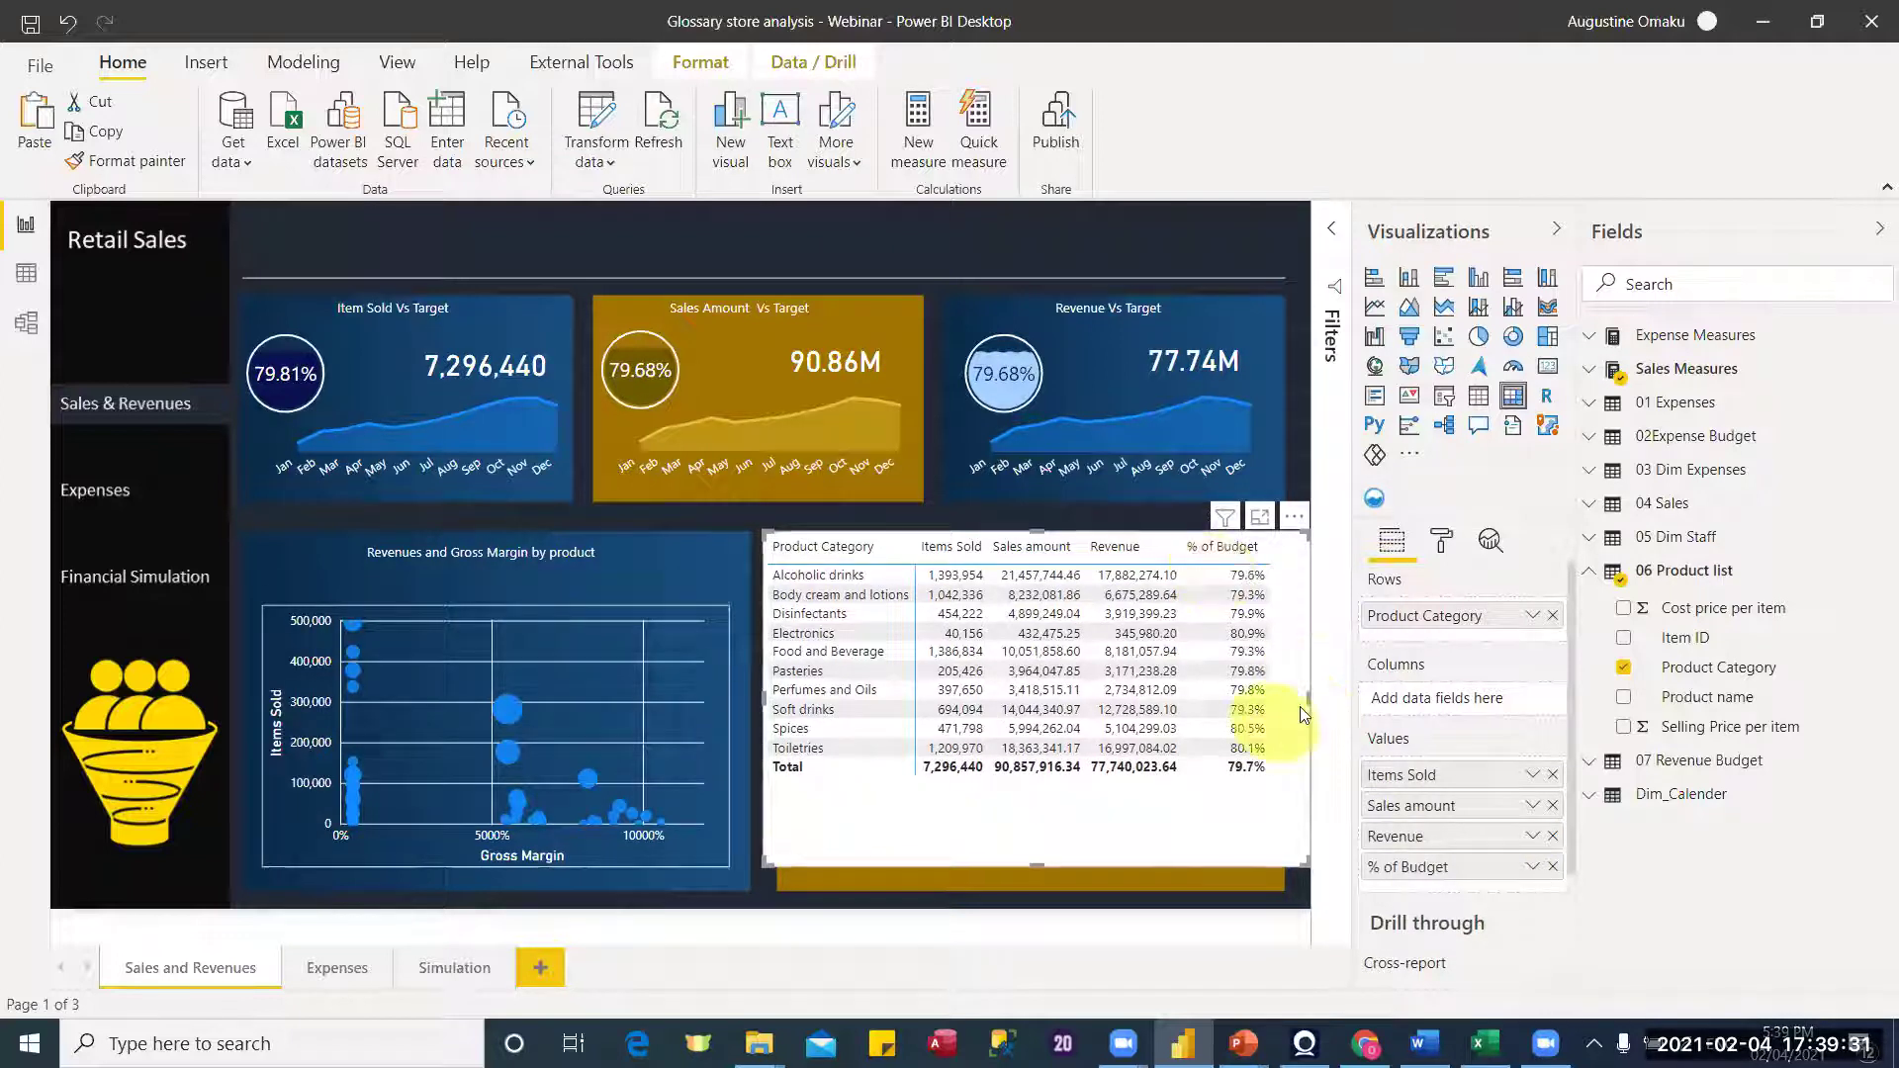
# Step: Shrink the matrix from its right edge and upper-left corner to sit within the gold panel
pyautogui.moveTo(1266, 712); pyautogui.dragTo(1274, 714)
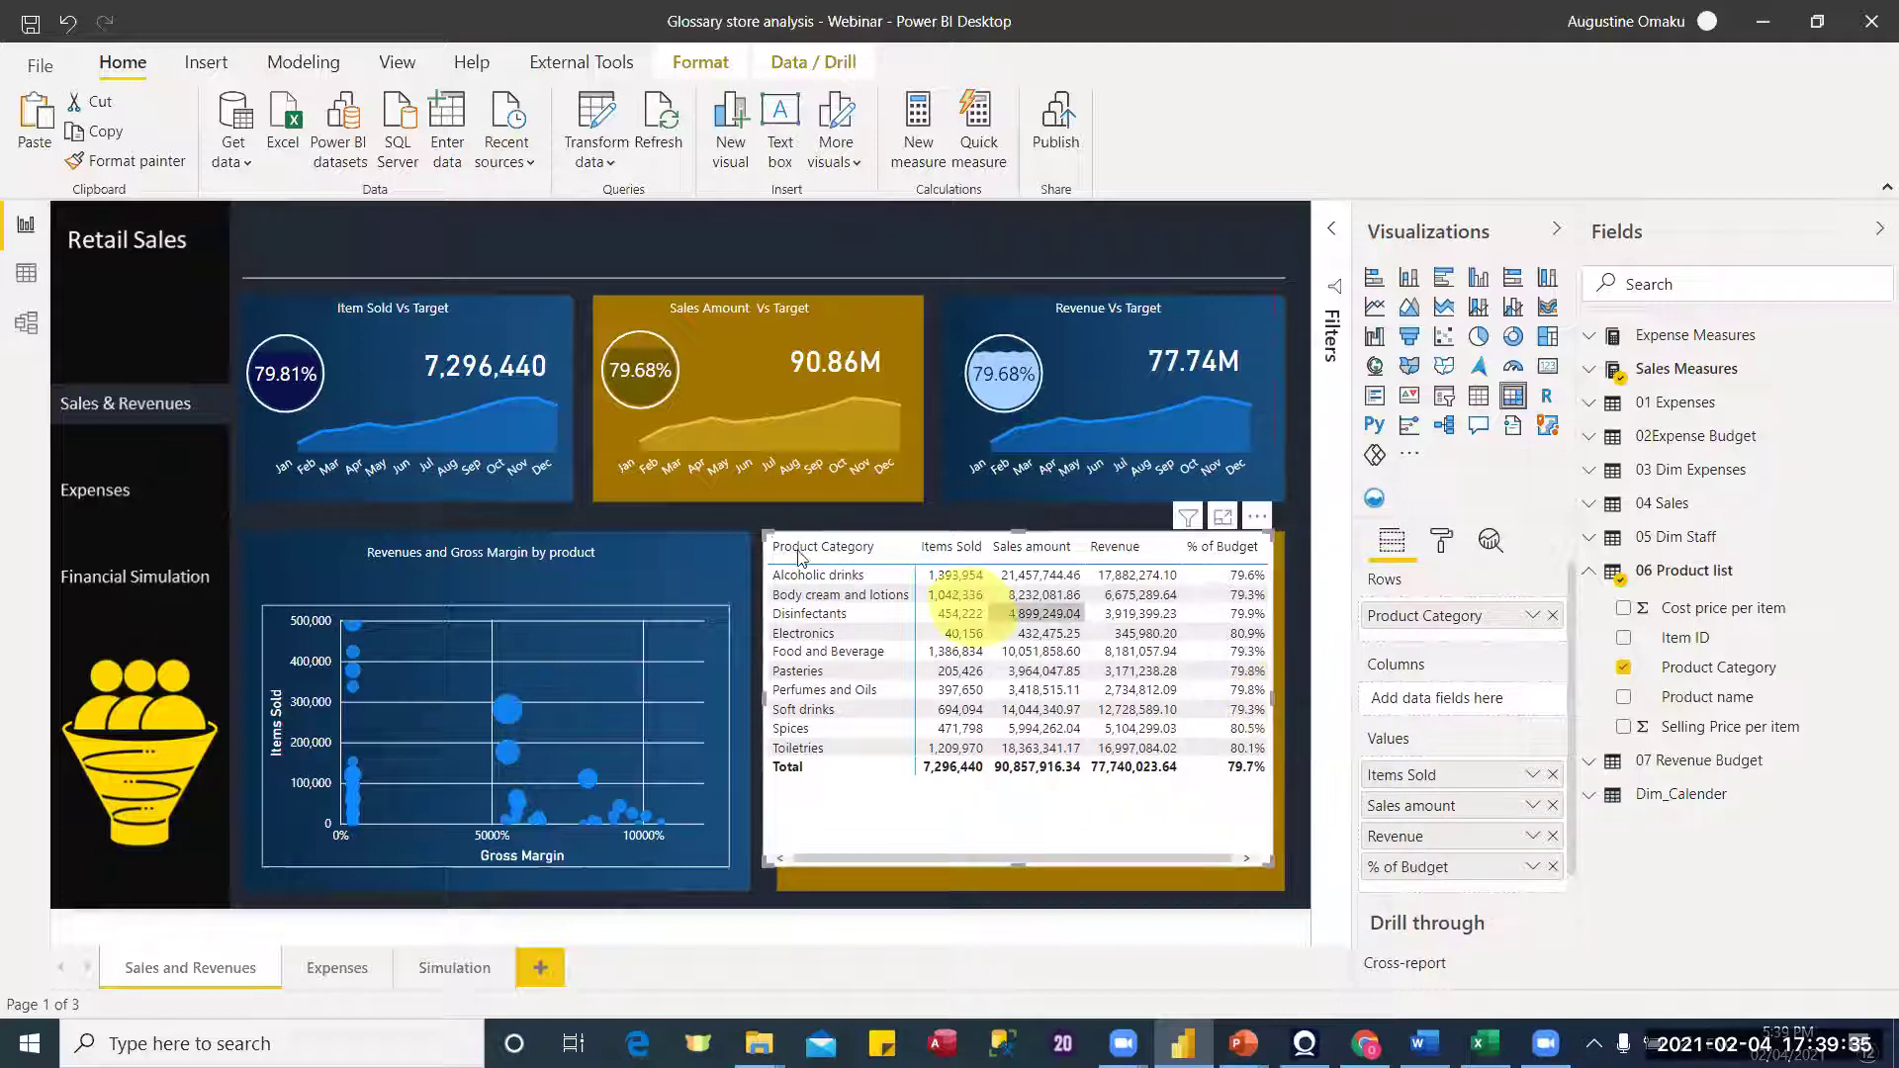
pyautogui.moveTo(766, 534); pyautogui.dragTo(781, 543)
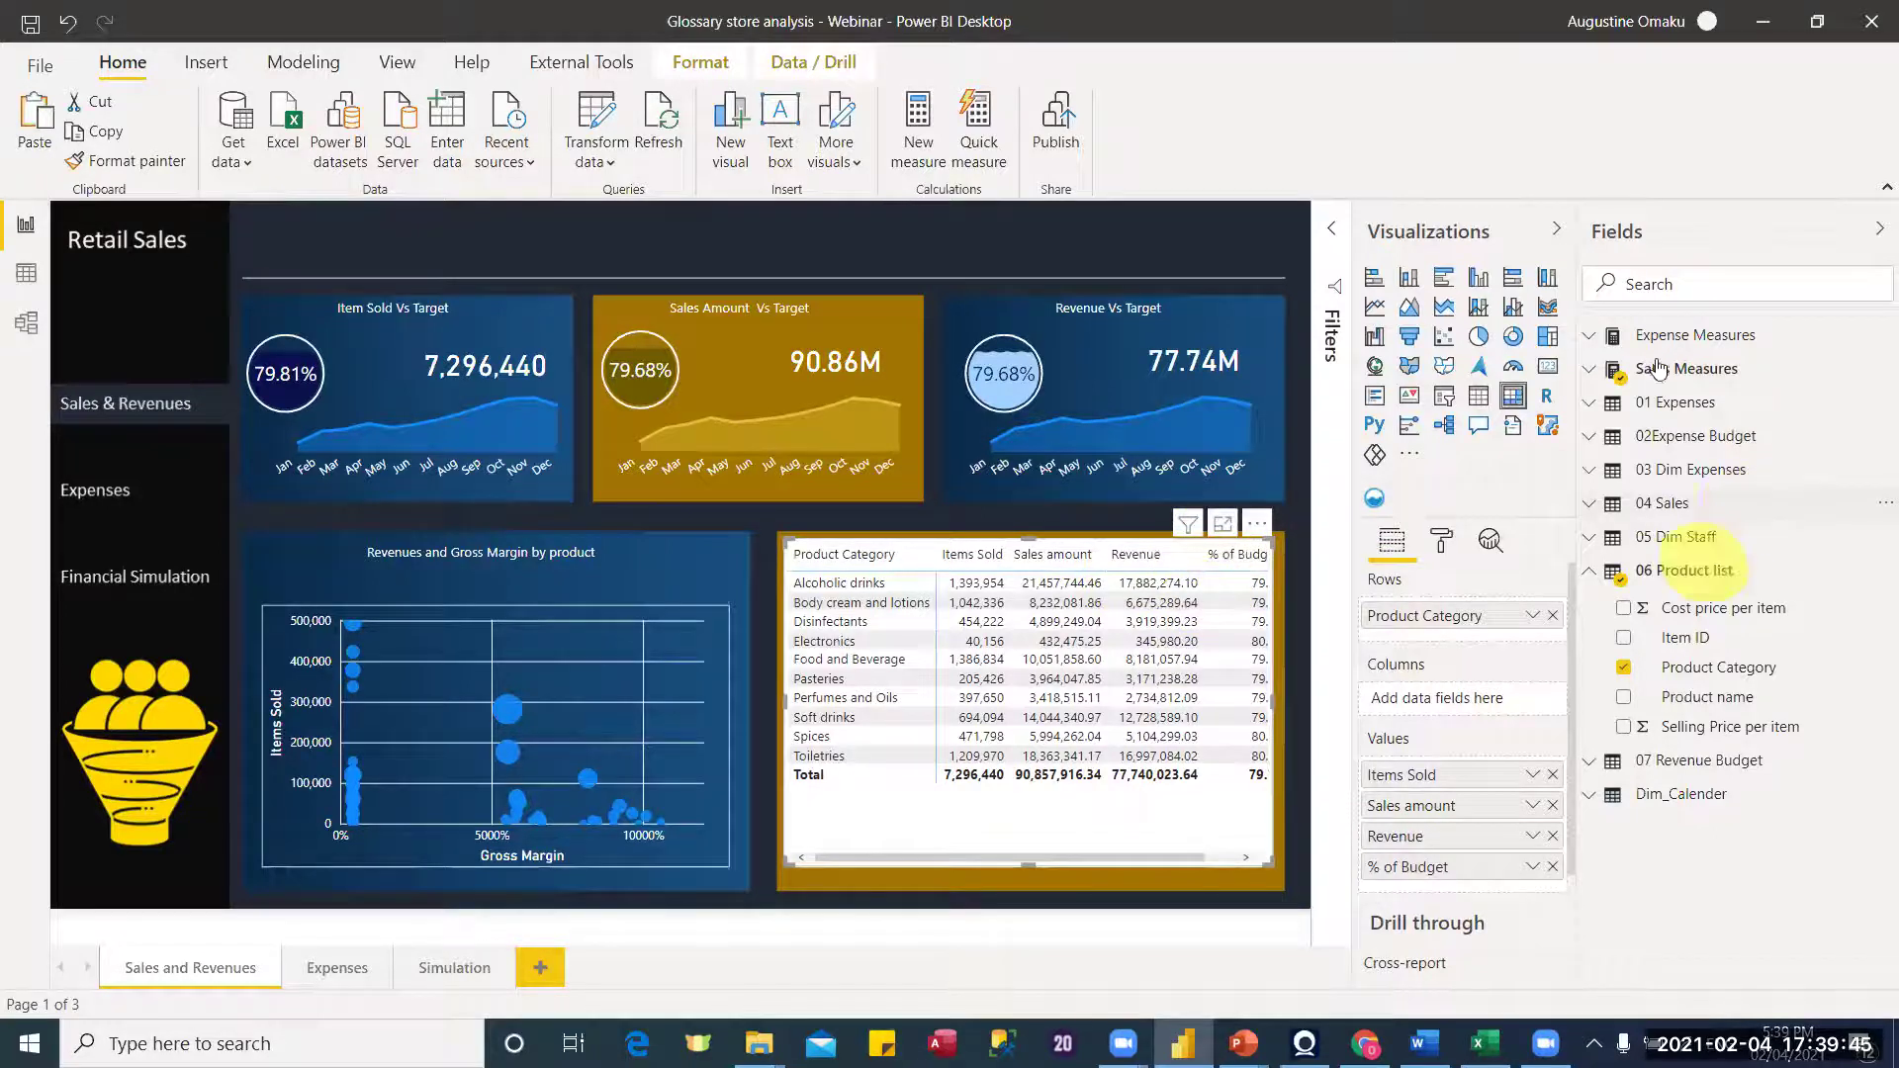
# Step: Set the format of the Revenue and Sales amount measures to Currency in the model view
pyautogui.click(1588, 376)
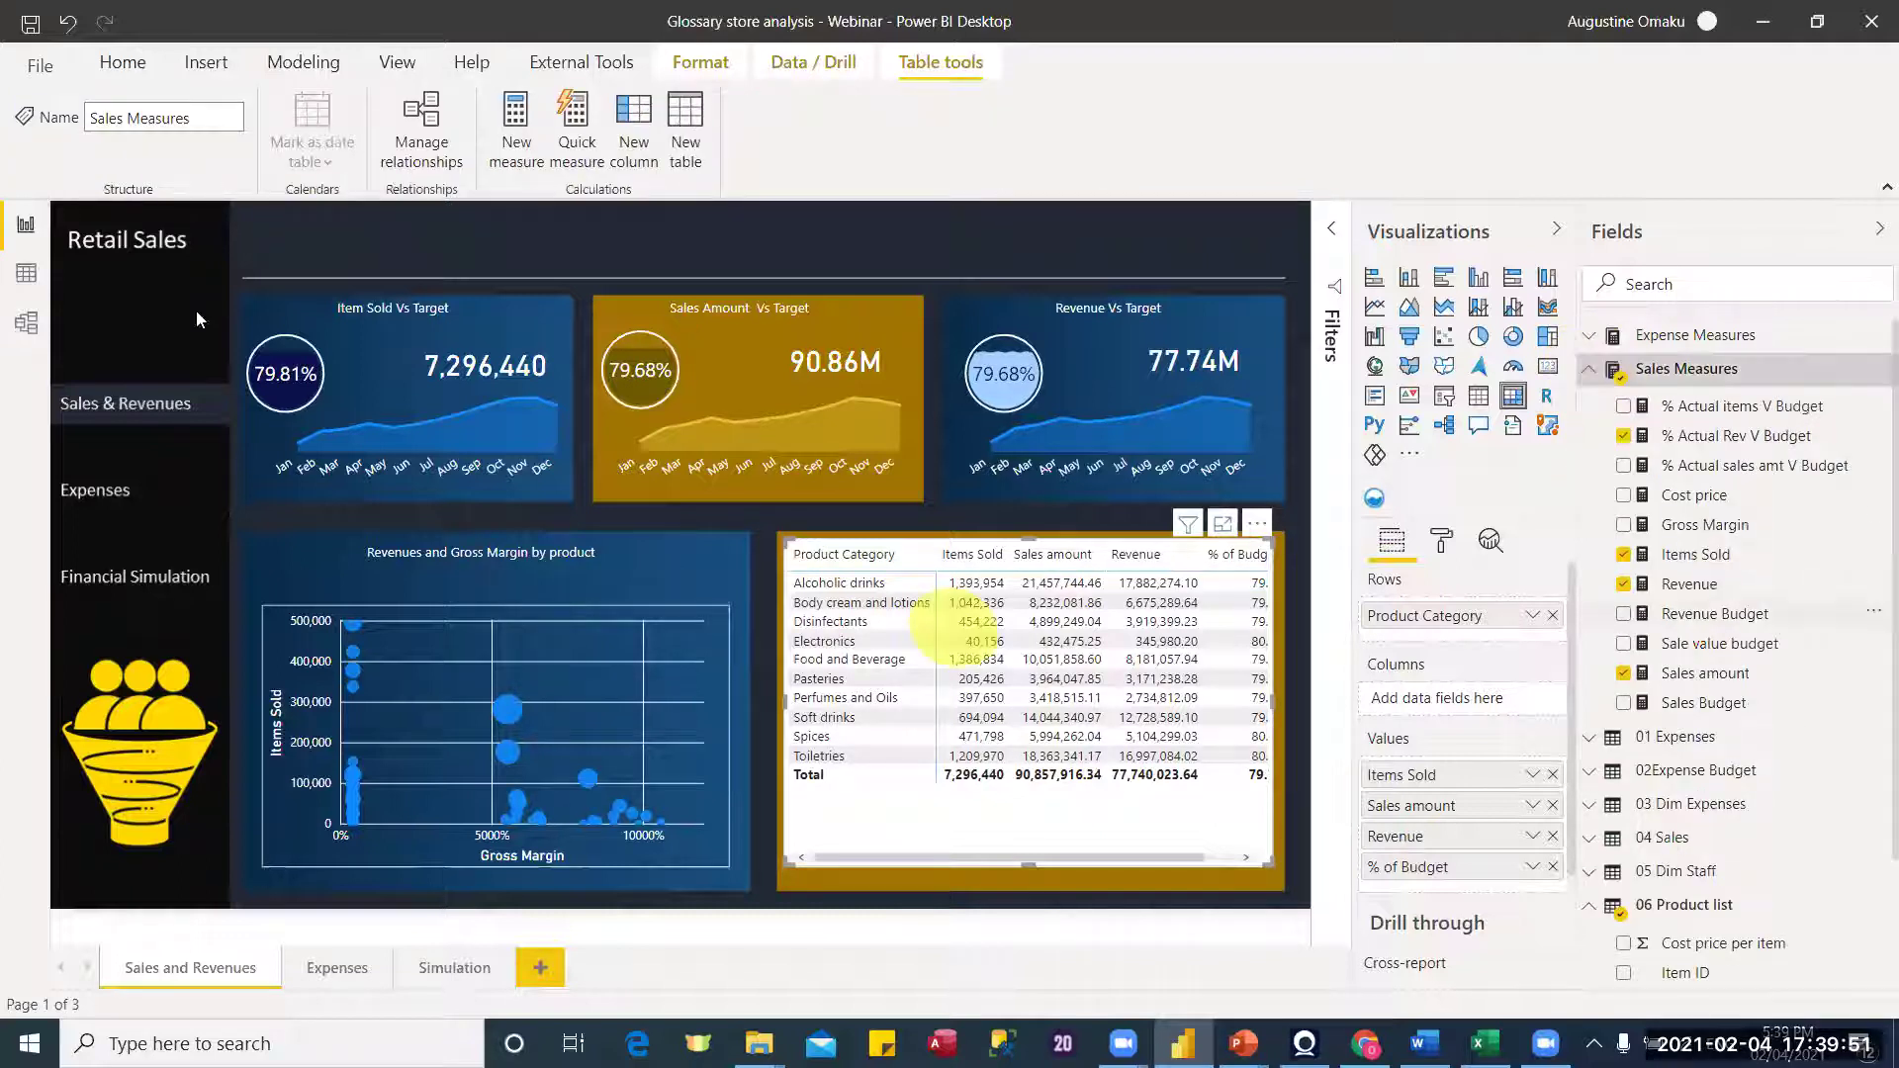
pyautogui.click(27, 275)
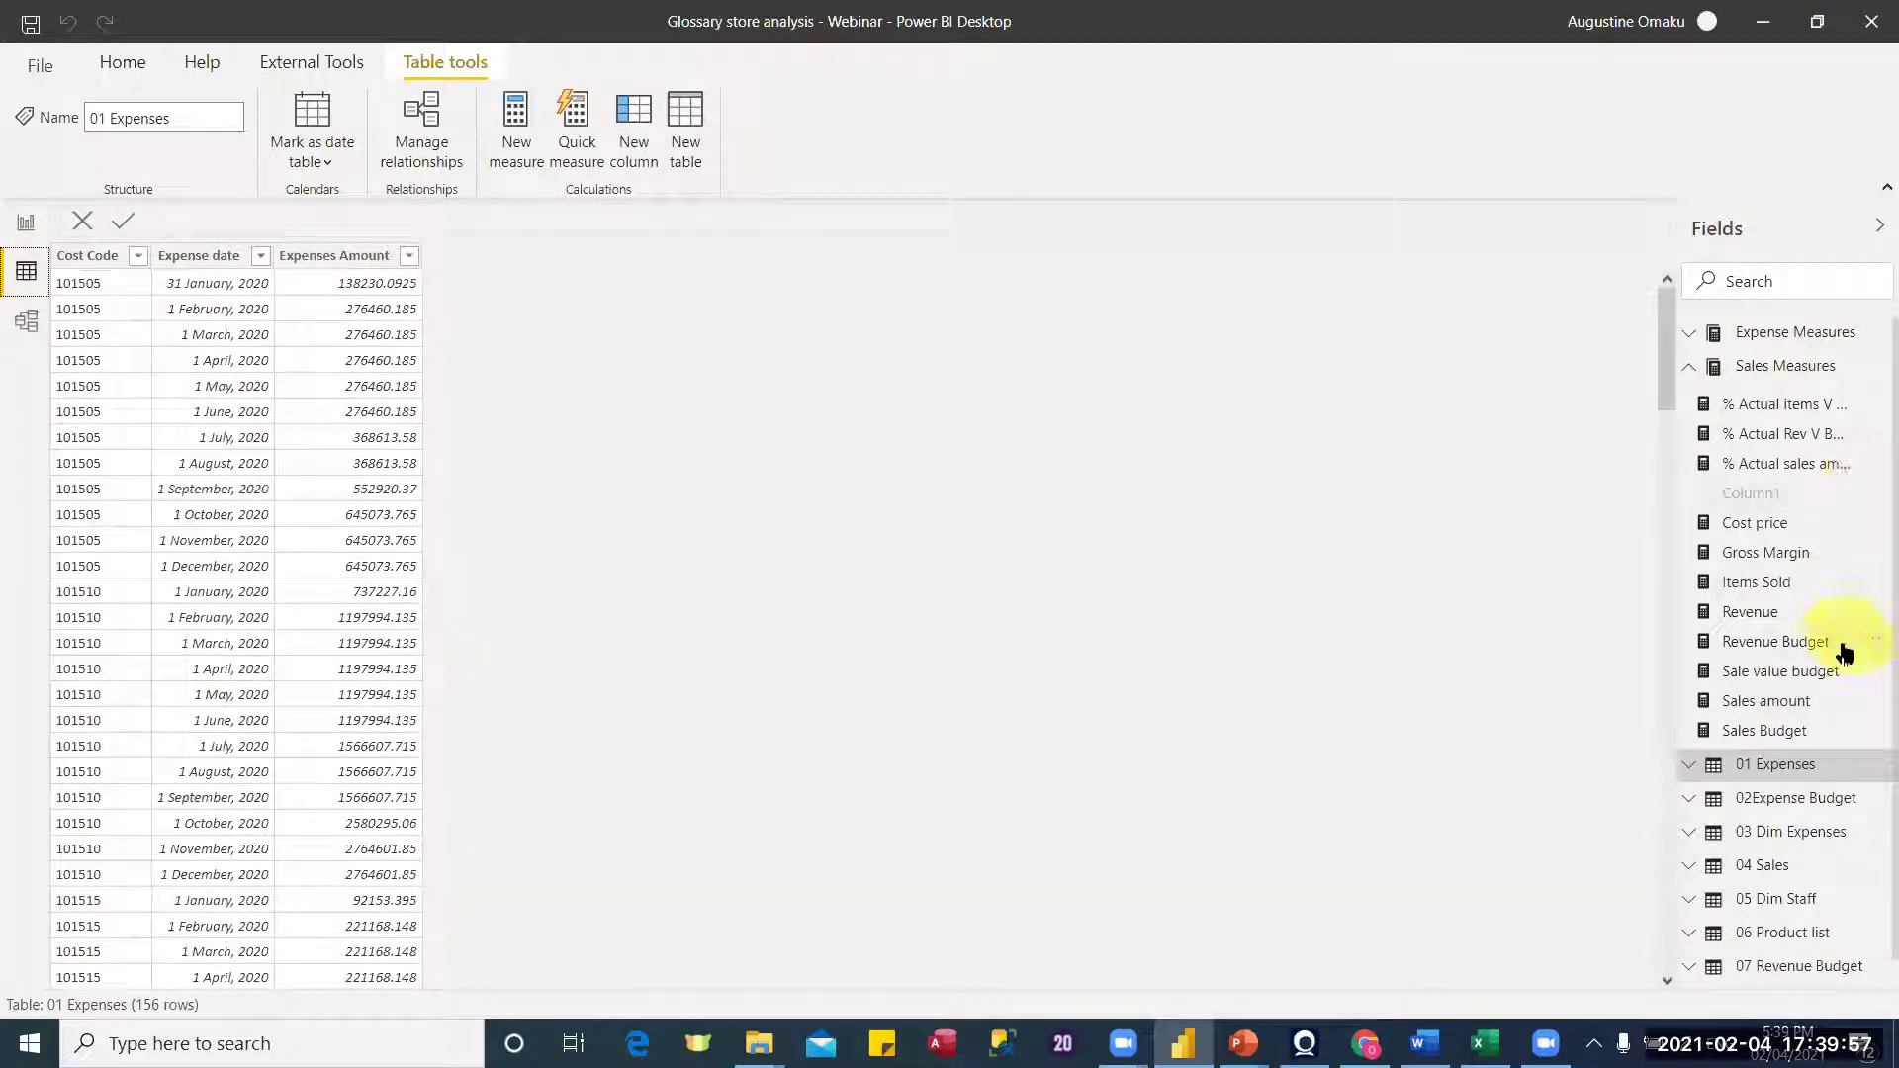
pyautogui.click(22, 324)
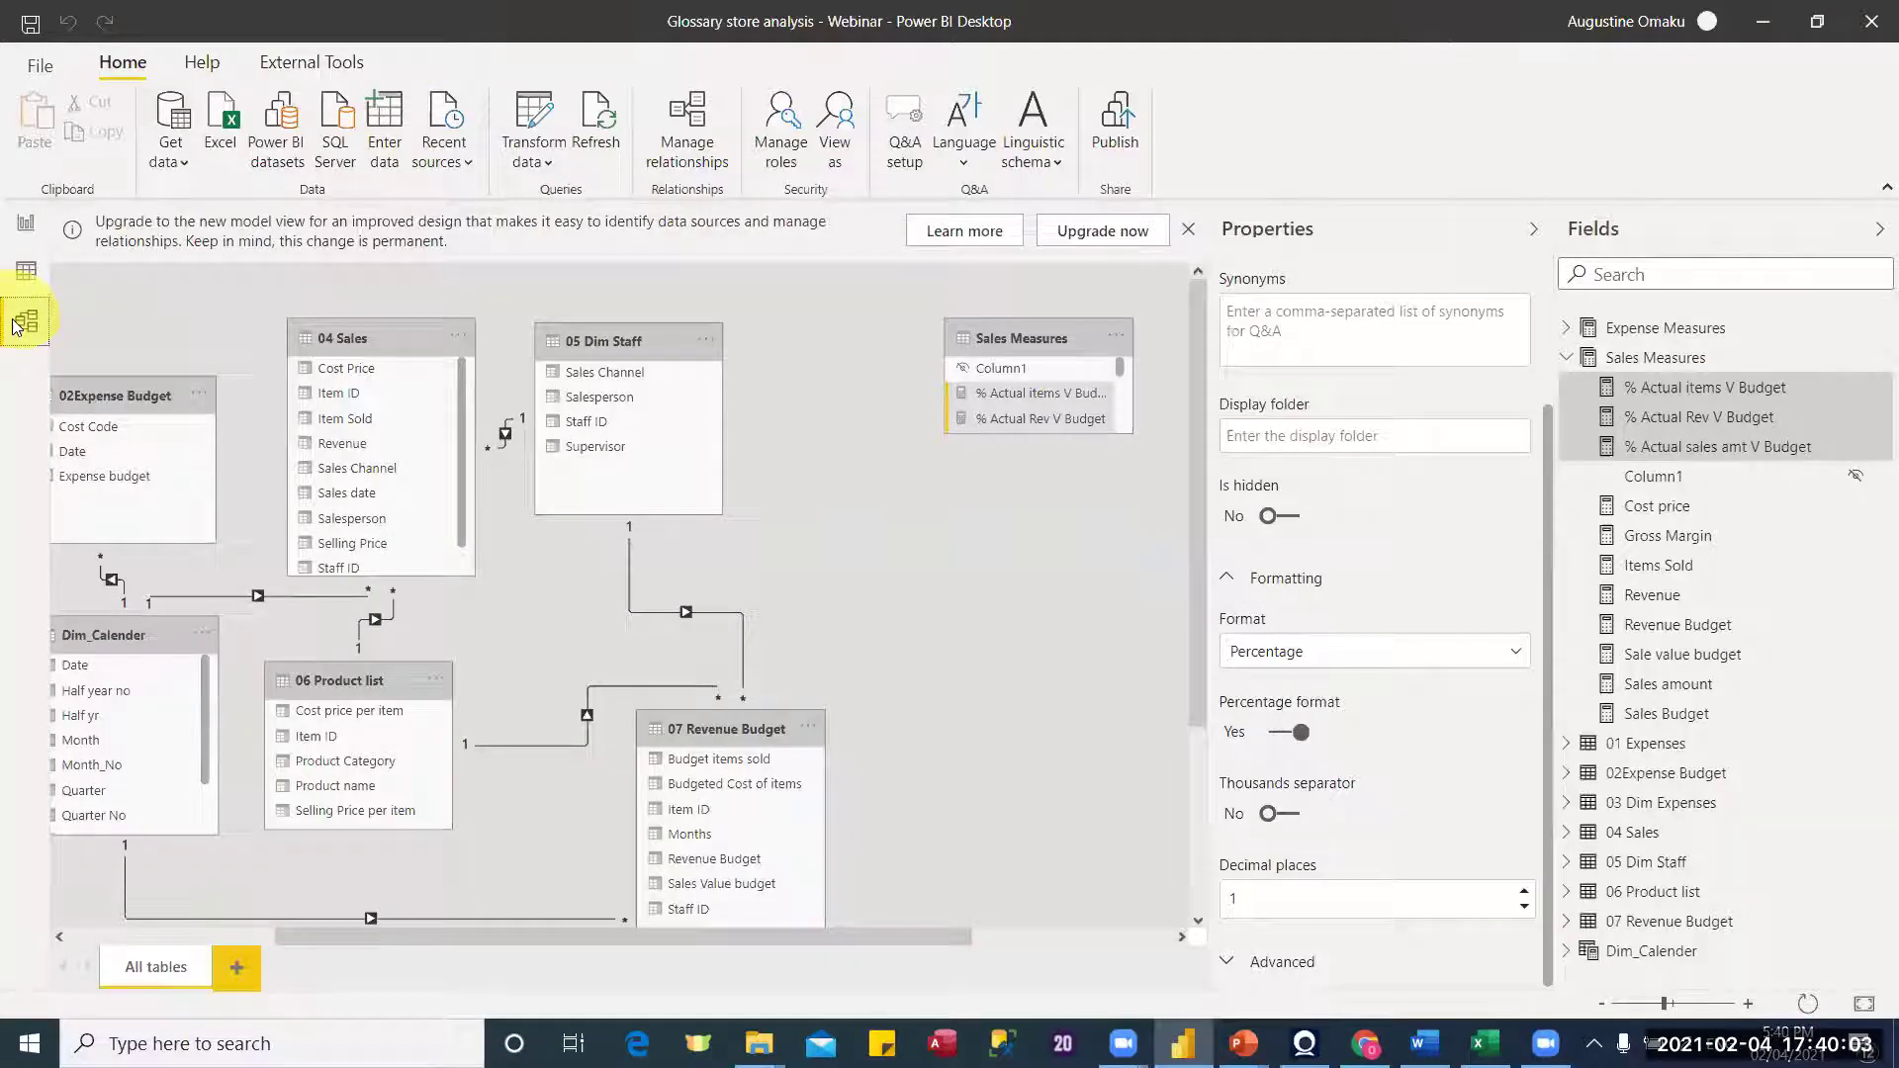
pyautogui.click(1663, 601)
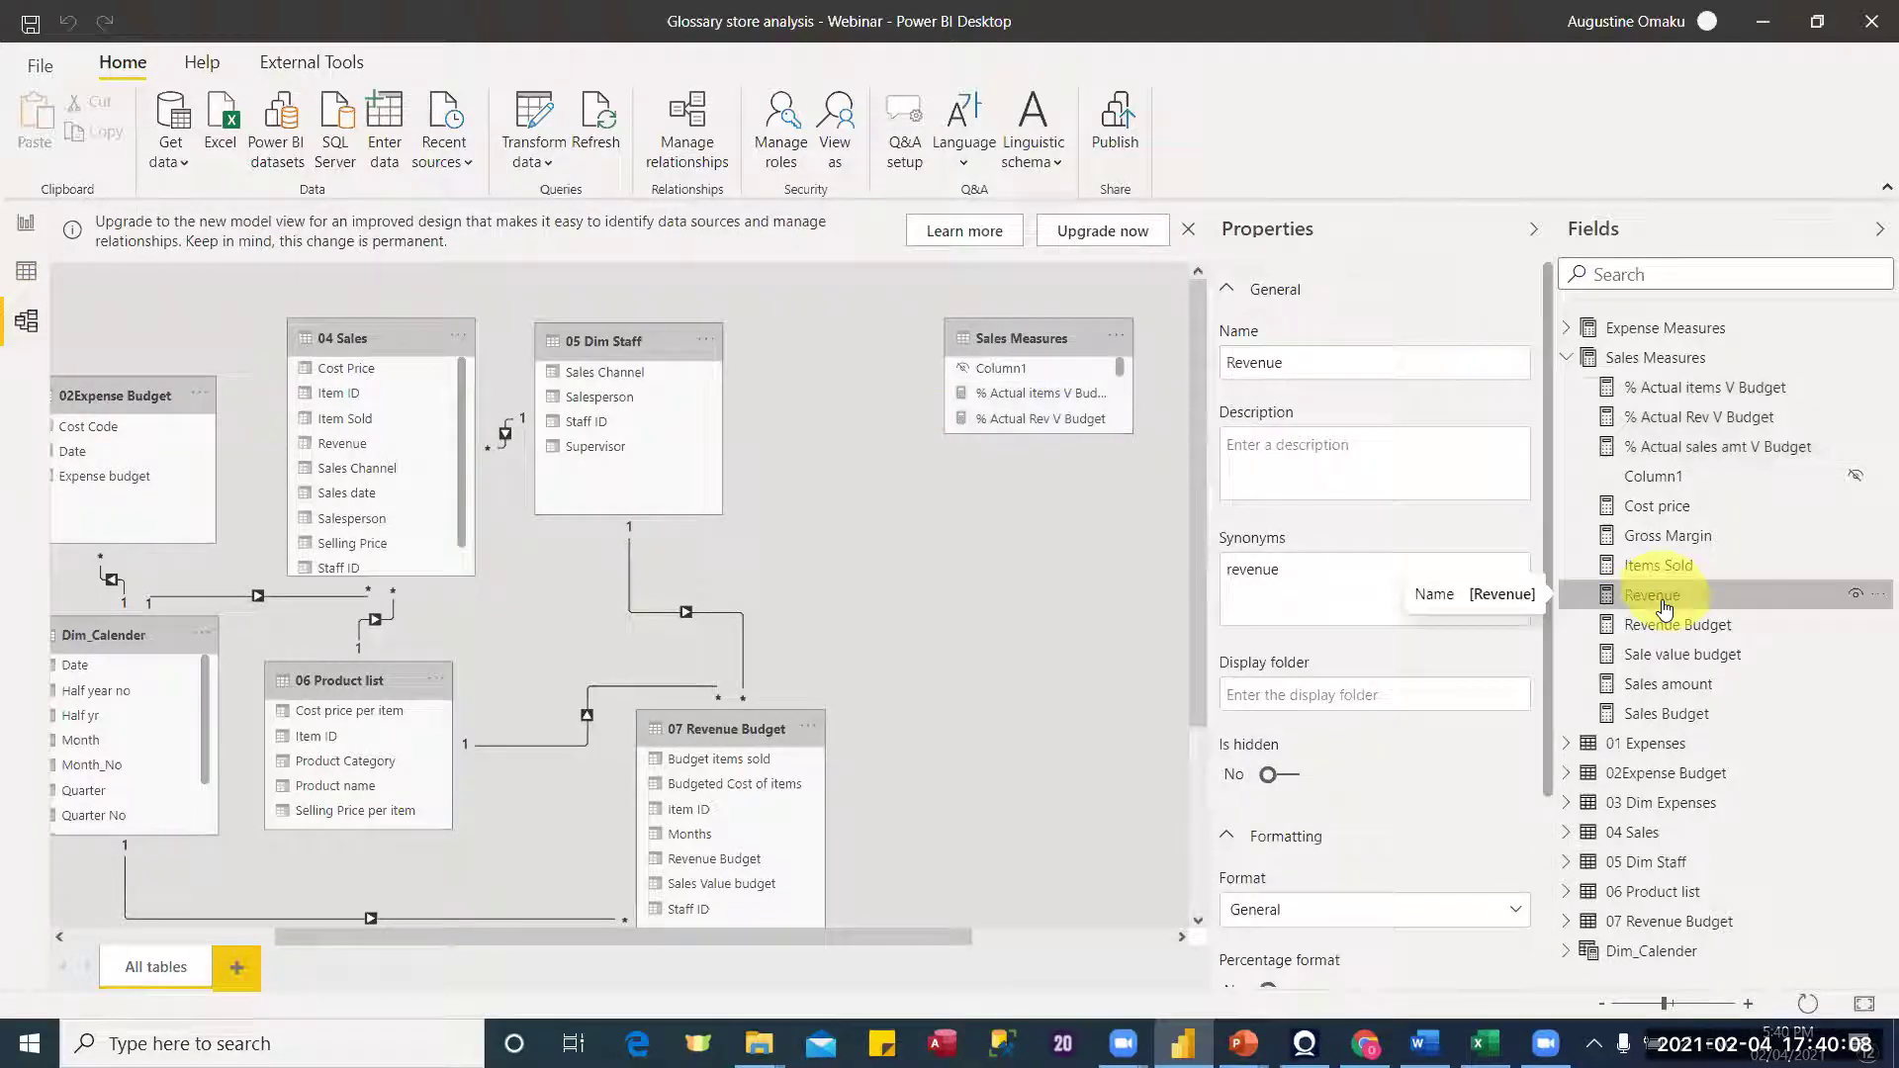
pyautogui.keyDown('ctrl'); pyautogui.click(1716, 698); pyautogui.keyUp('ctrl')
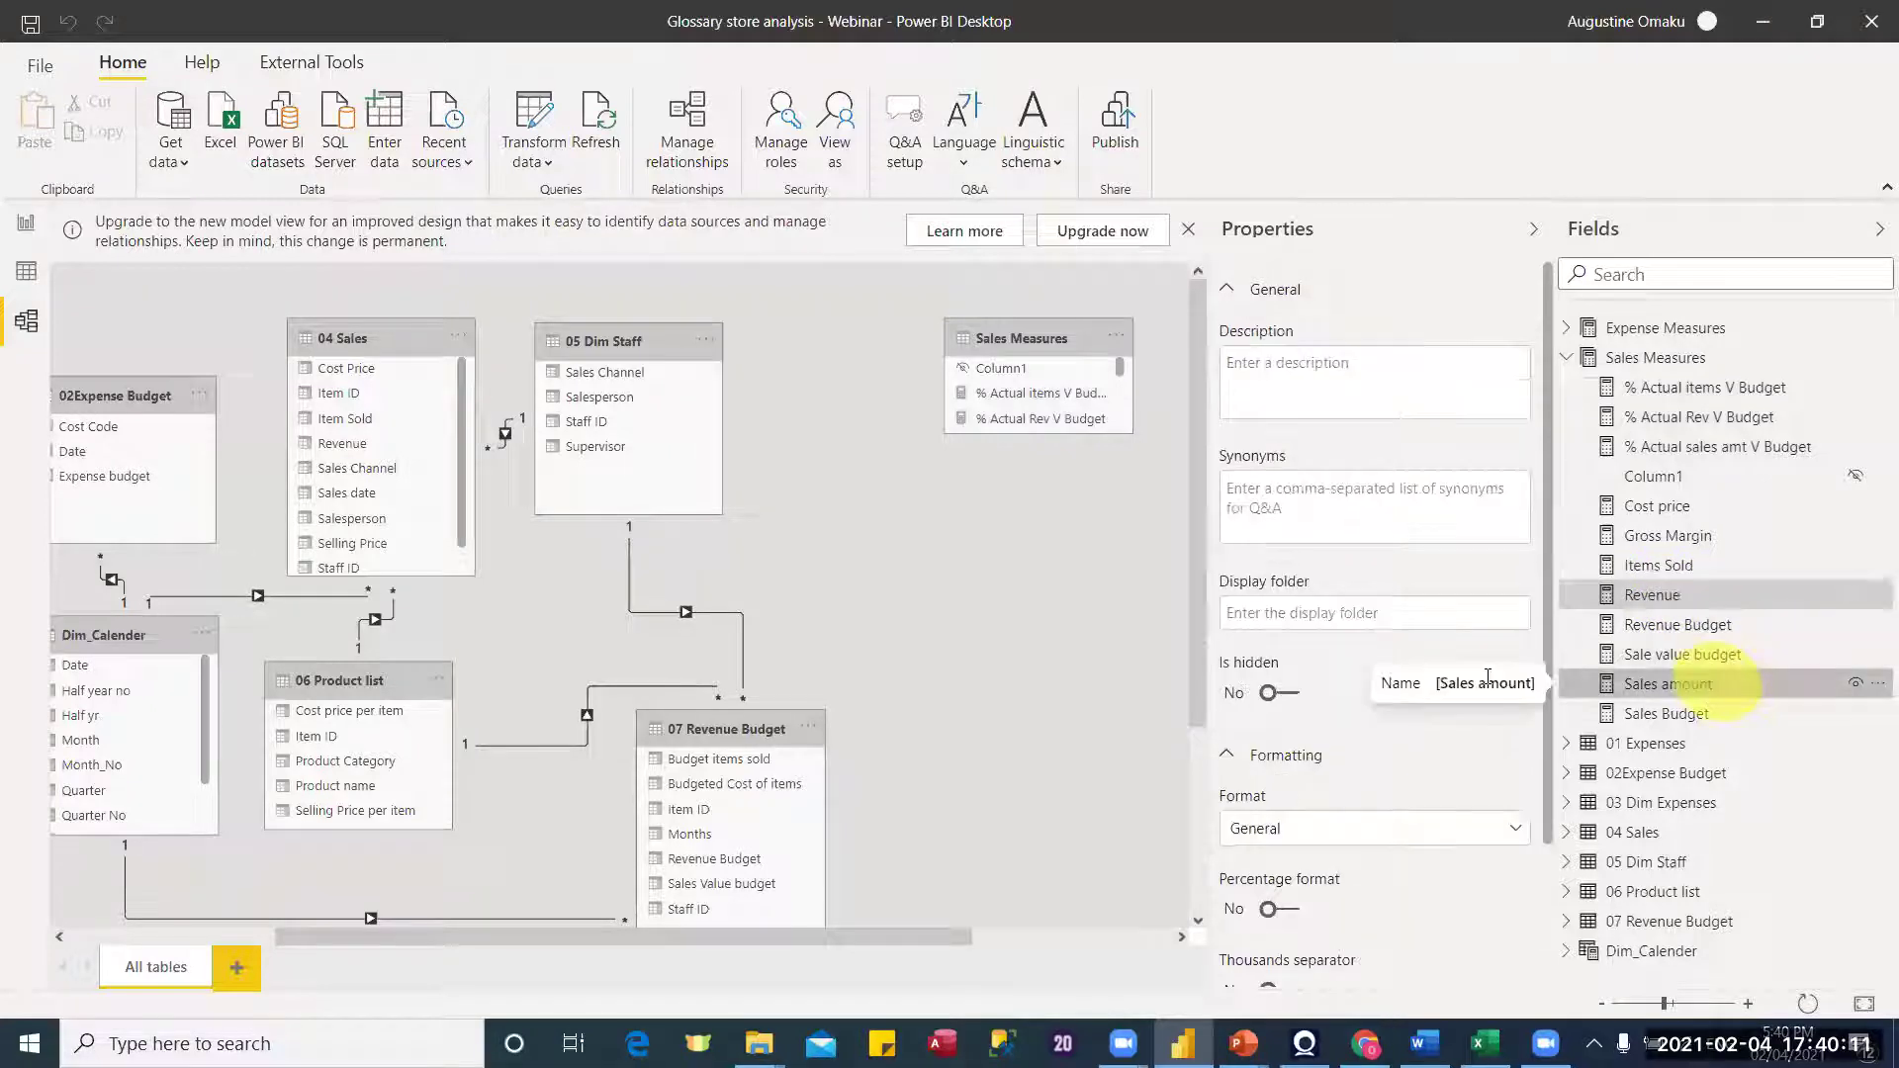
pyautogui.click(1504, 833)
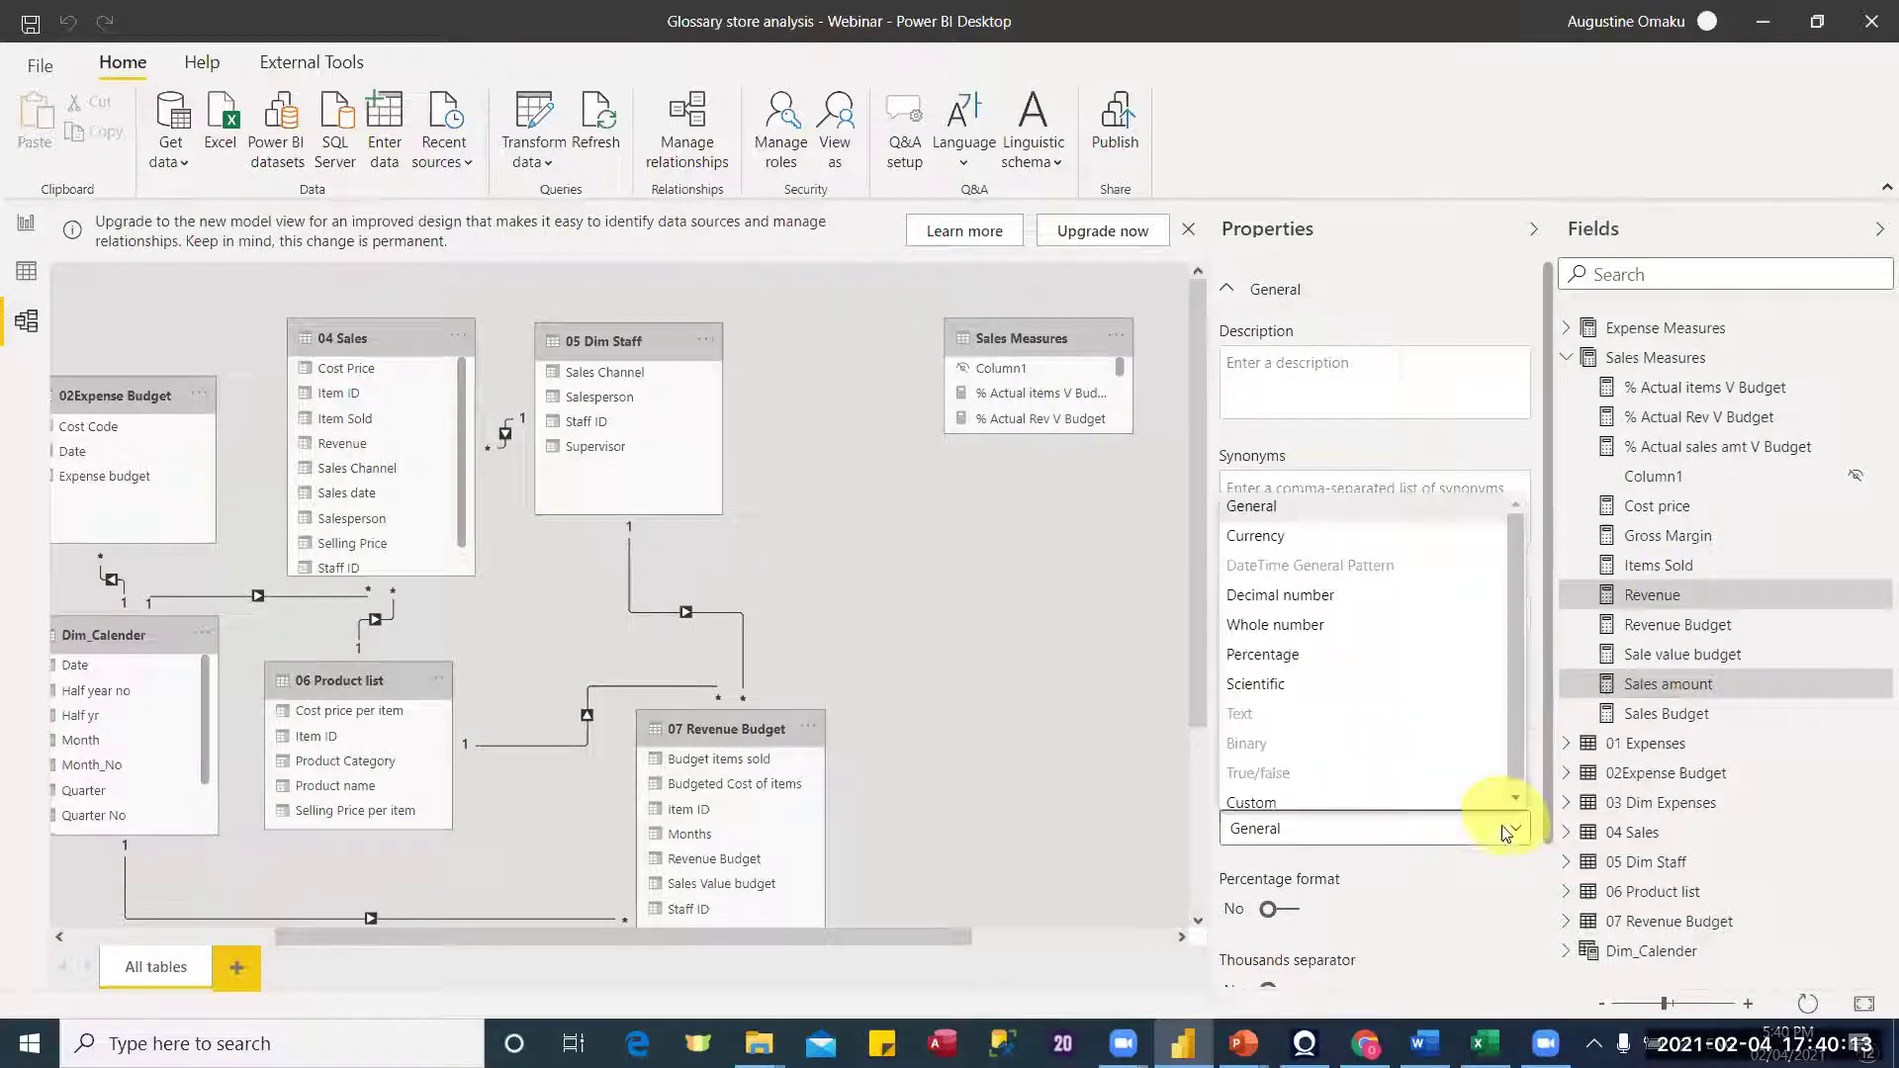
pyautogui.click(1344, 537)
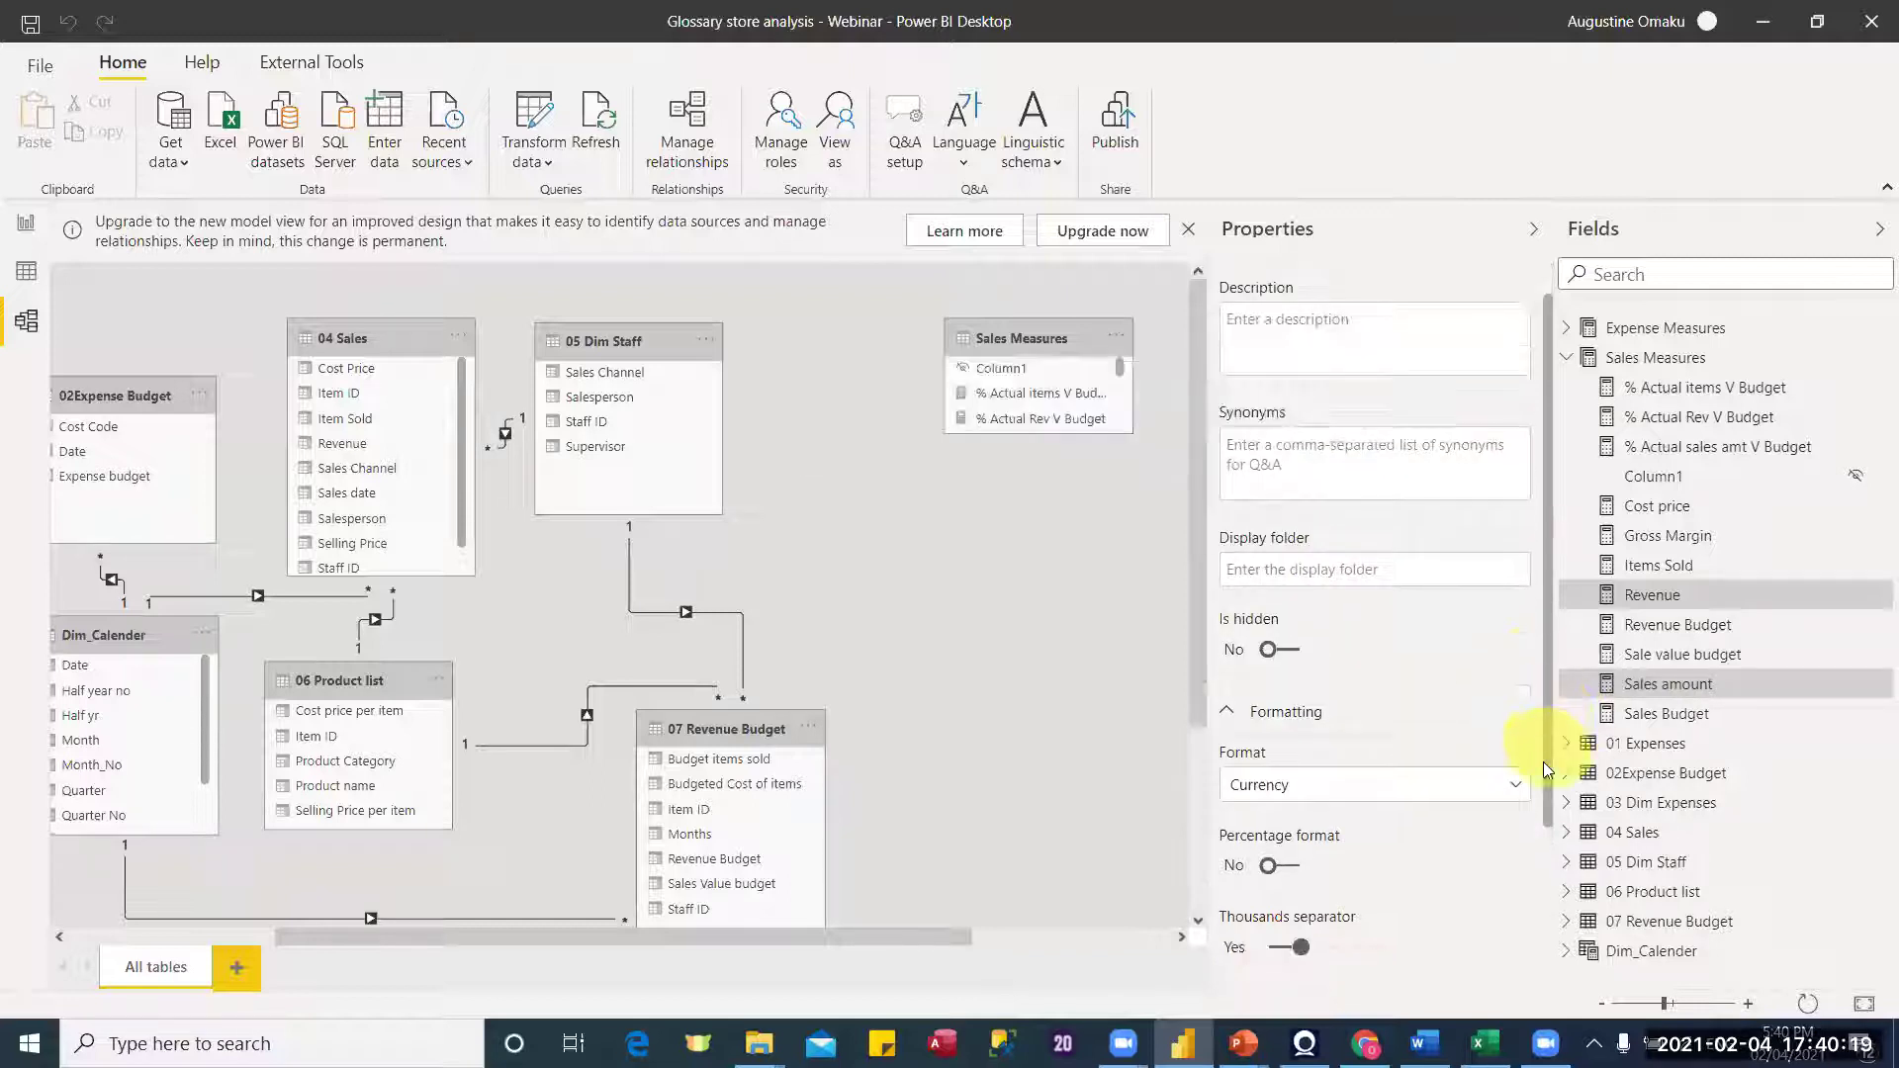
# Step: Set the currency format of both selected measures to ₦ English (United States) with 0 decimal places
pyautogui.scroll(-3, 1535, 944)
pyautogui.scroll(-1, 1488, 923)
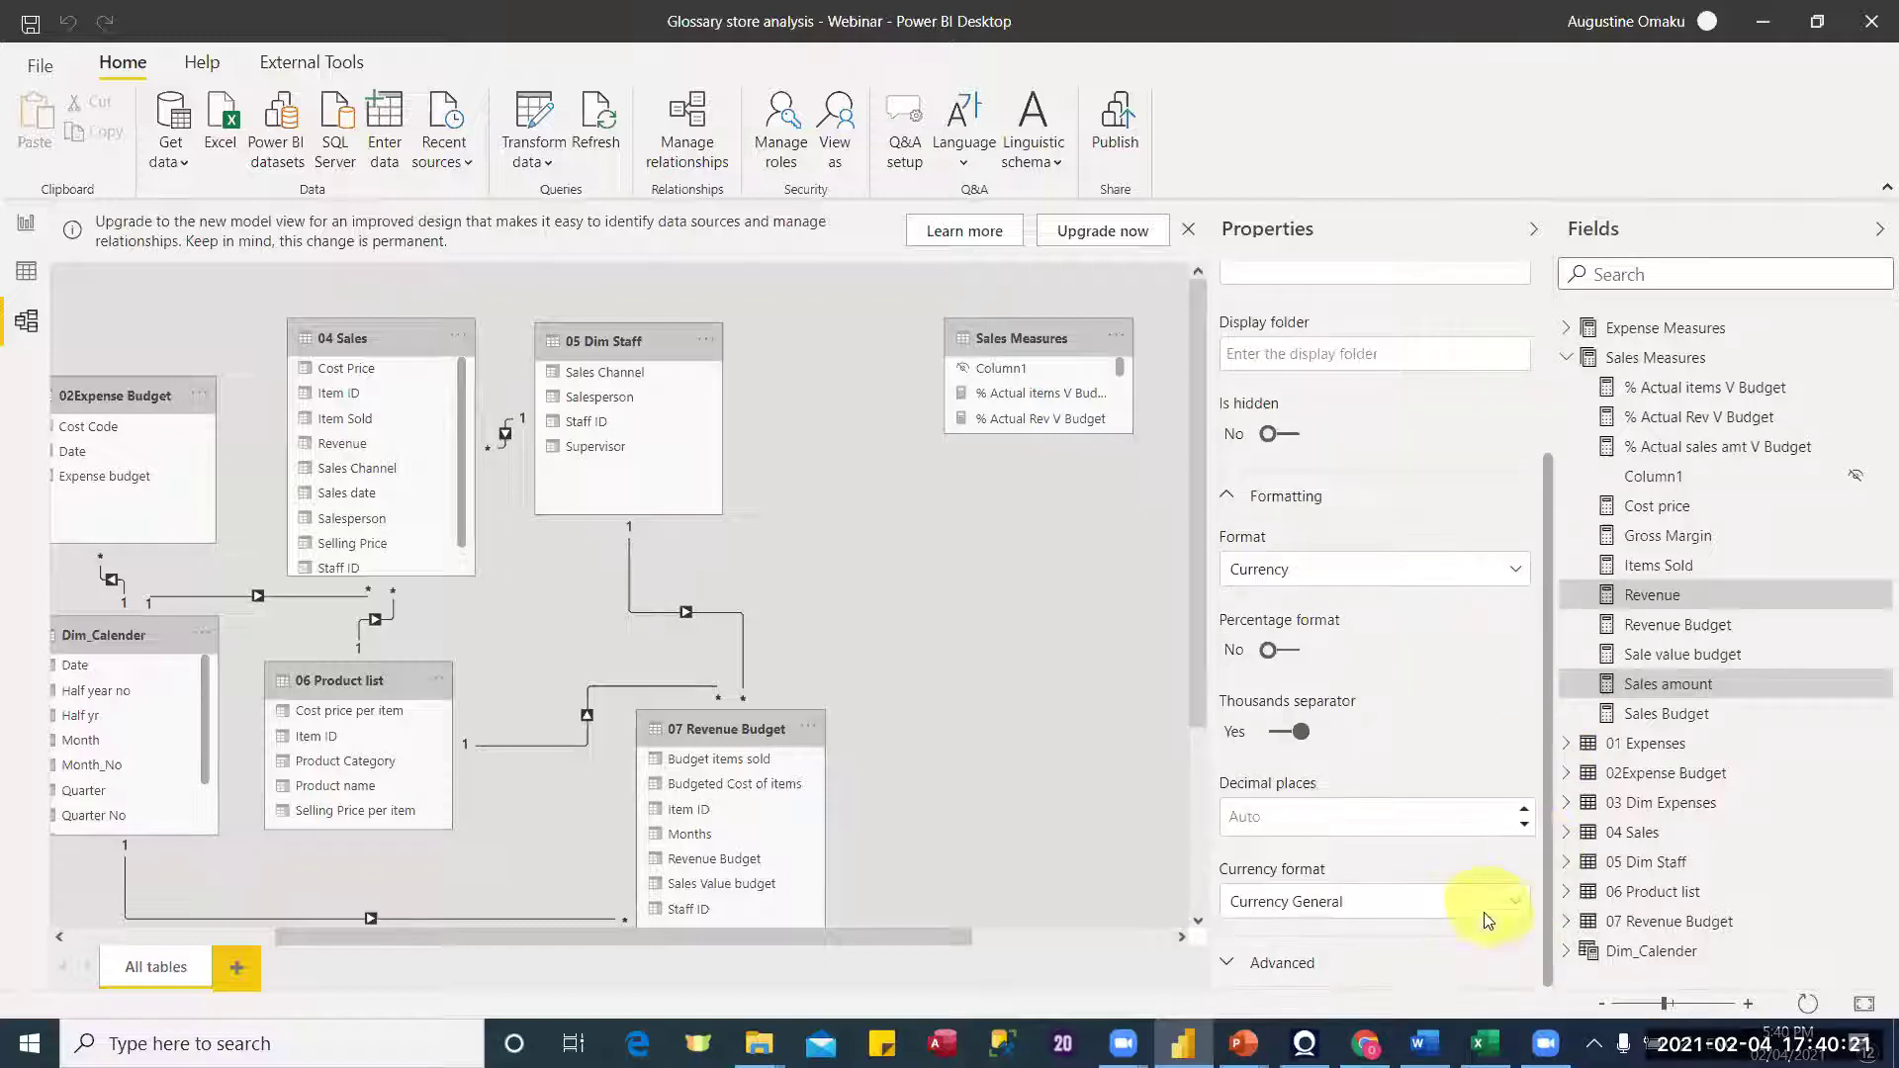
pyautogui.click(1463, 900)
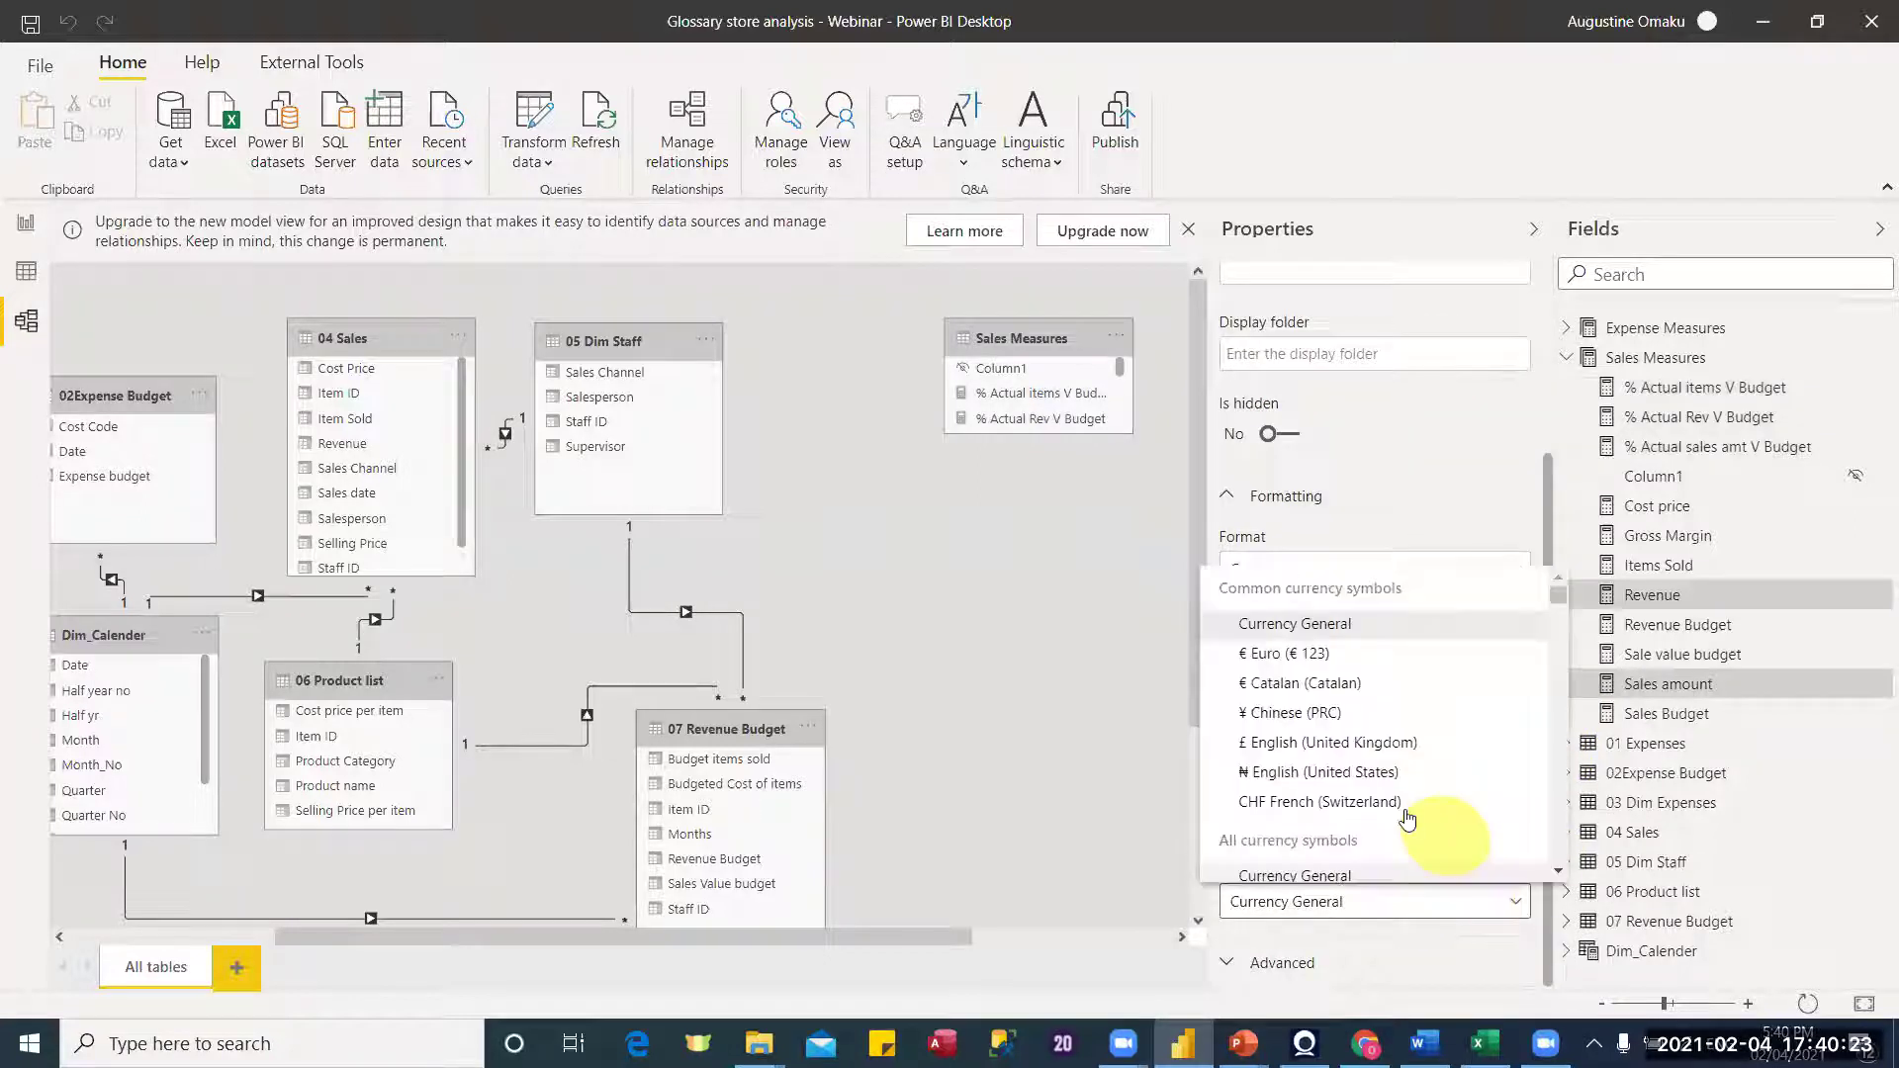
pyautogui.click(1396, 781)
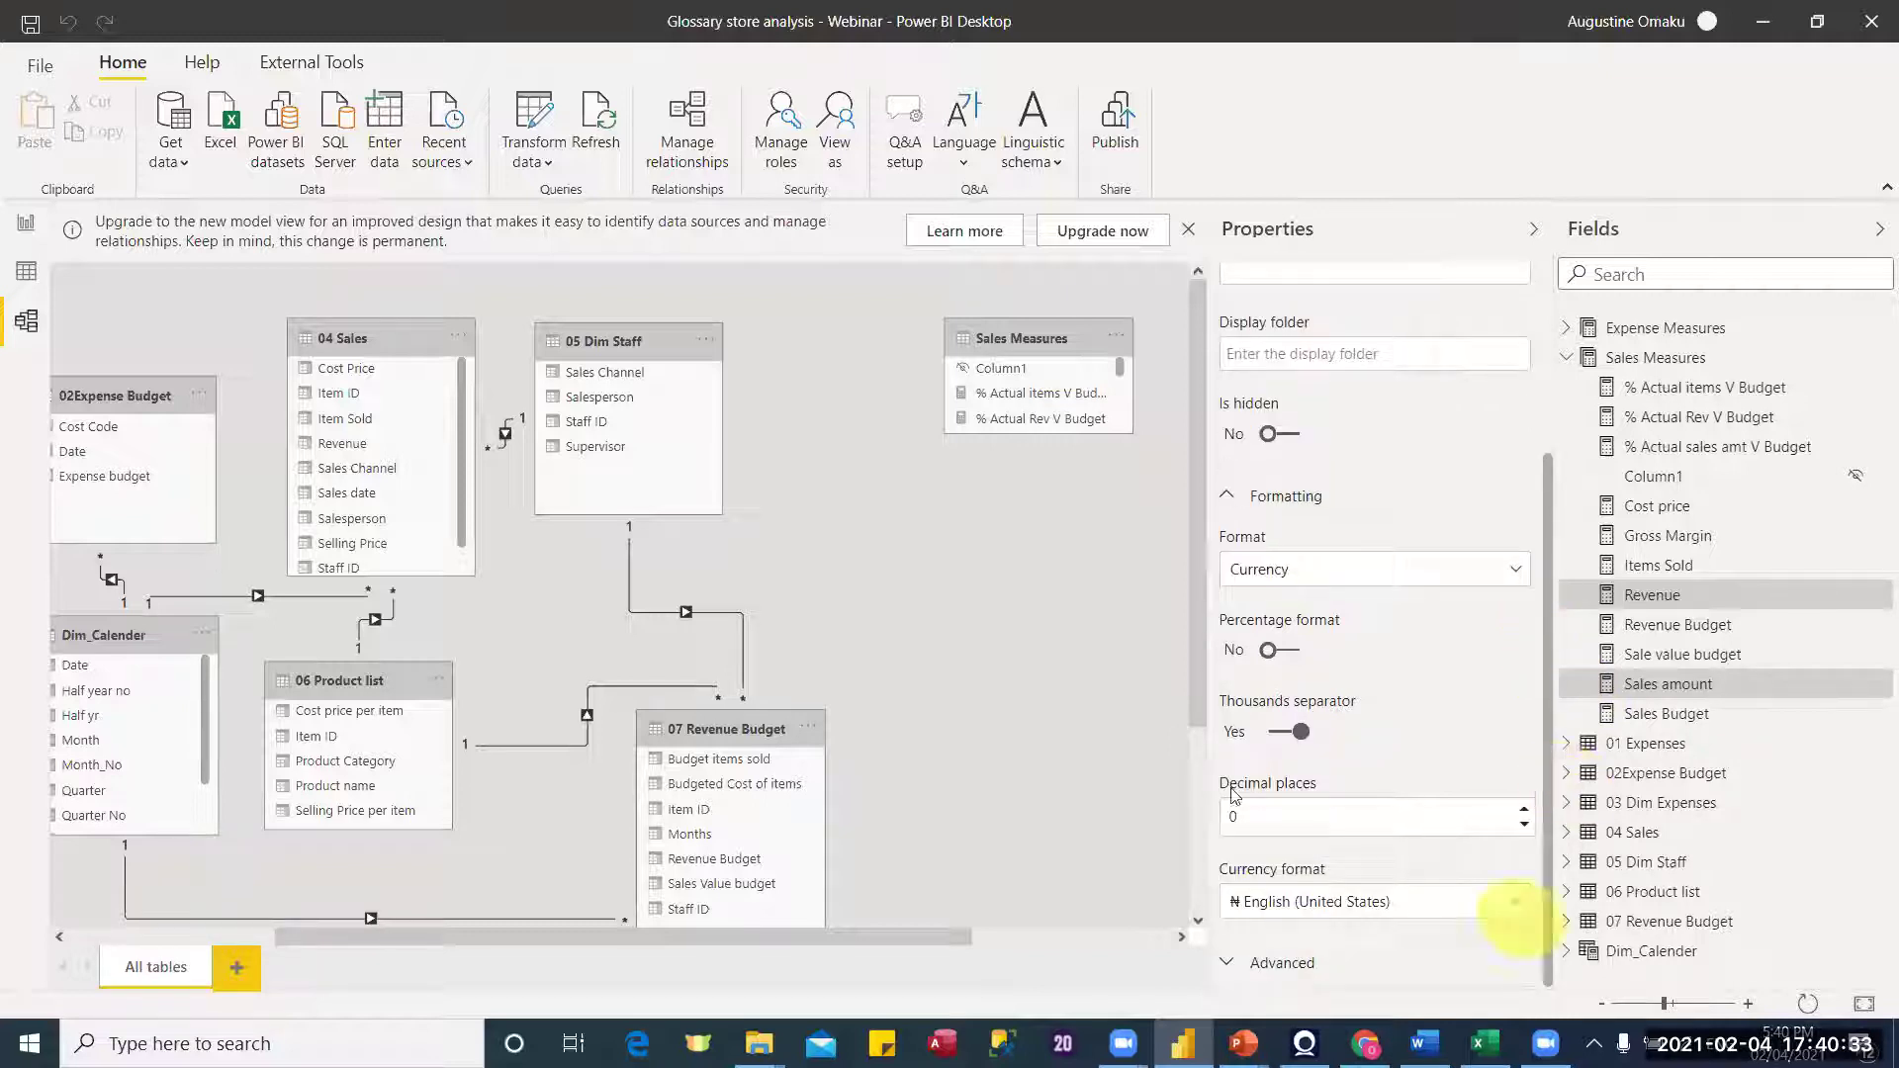
# Step: Return to the report page, narrow the % of Budget column and resize the matrix to fit inside the gold panel
pyautogui.click(25, 223)
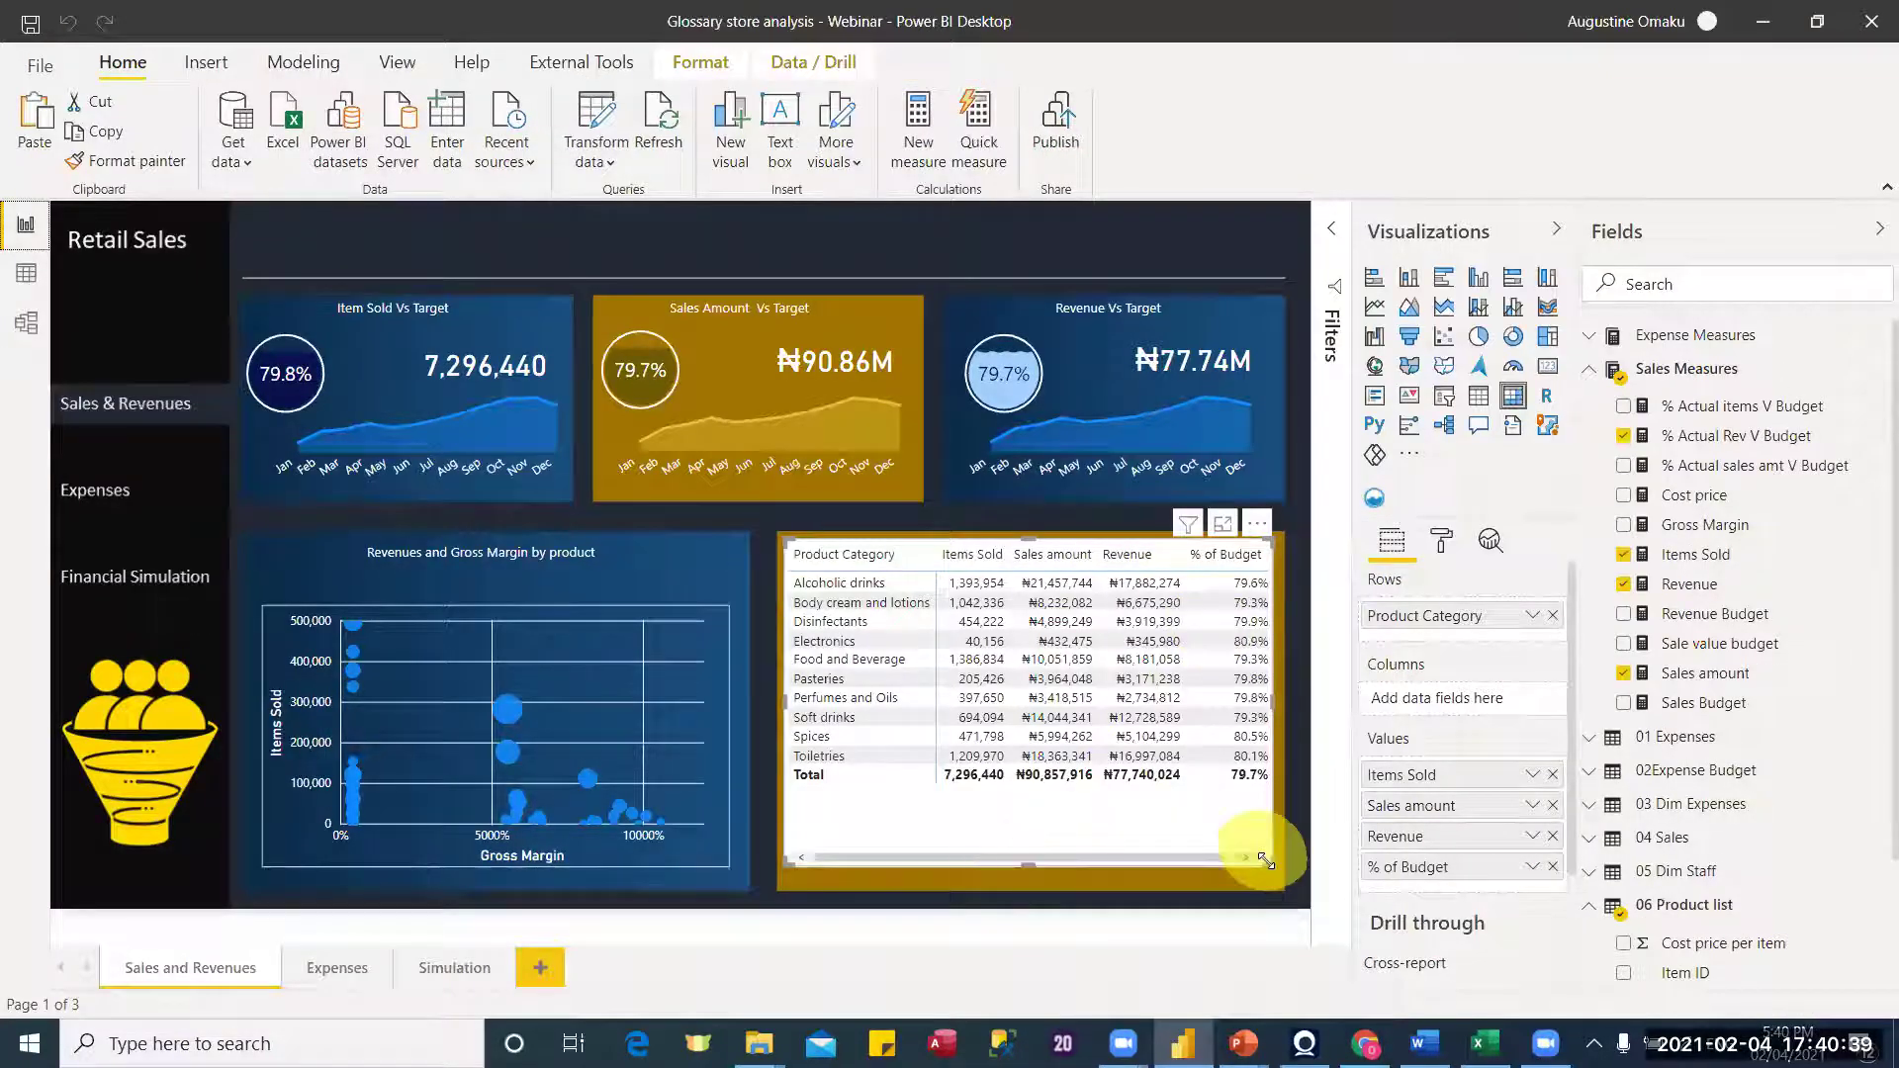
pyautogui.moveTo(1288, 672); pyautogui.dragTo(1230, 560)
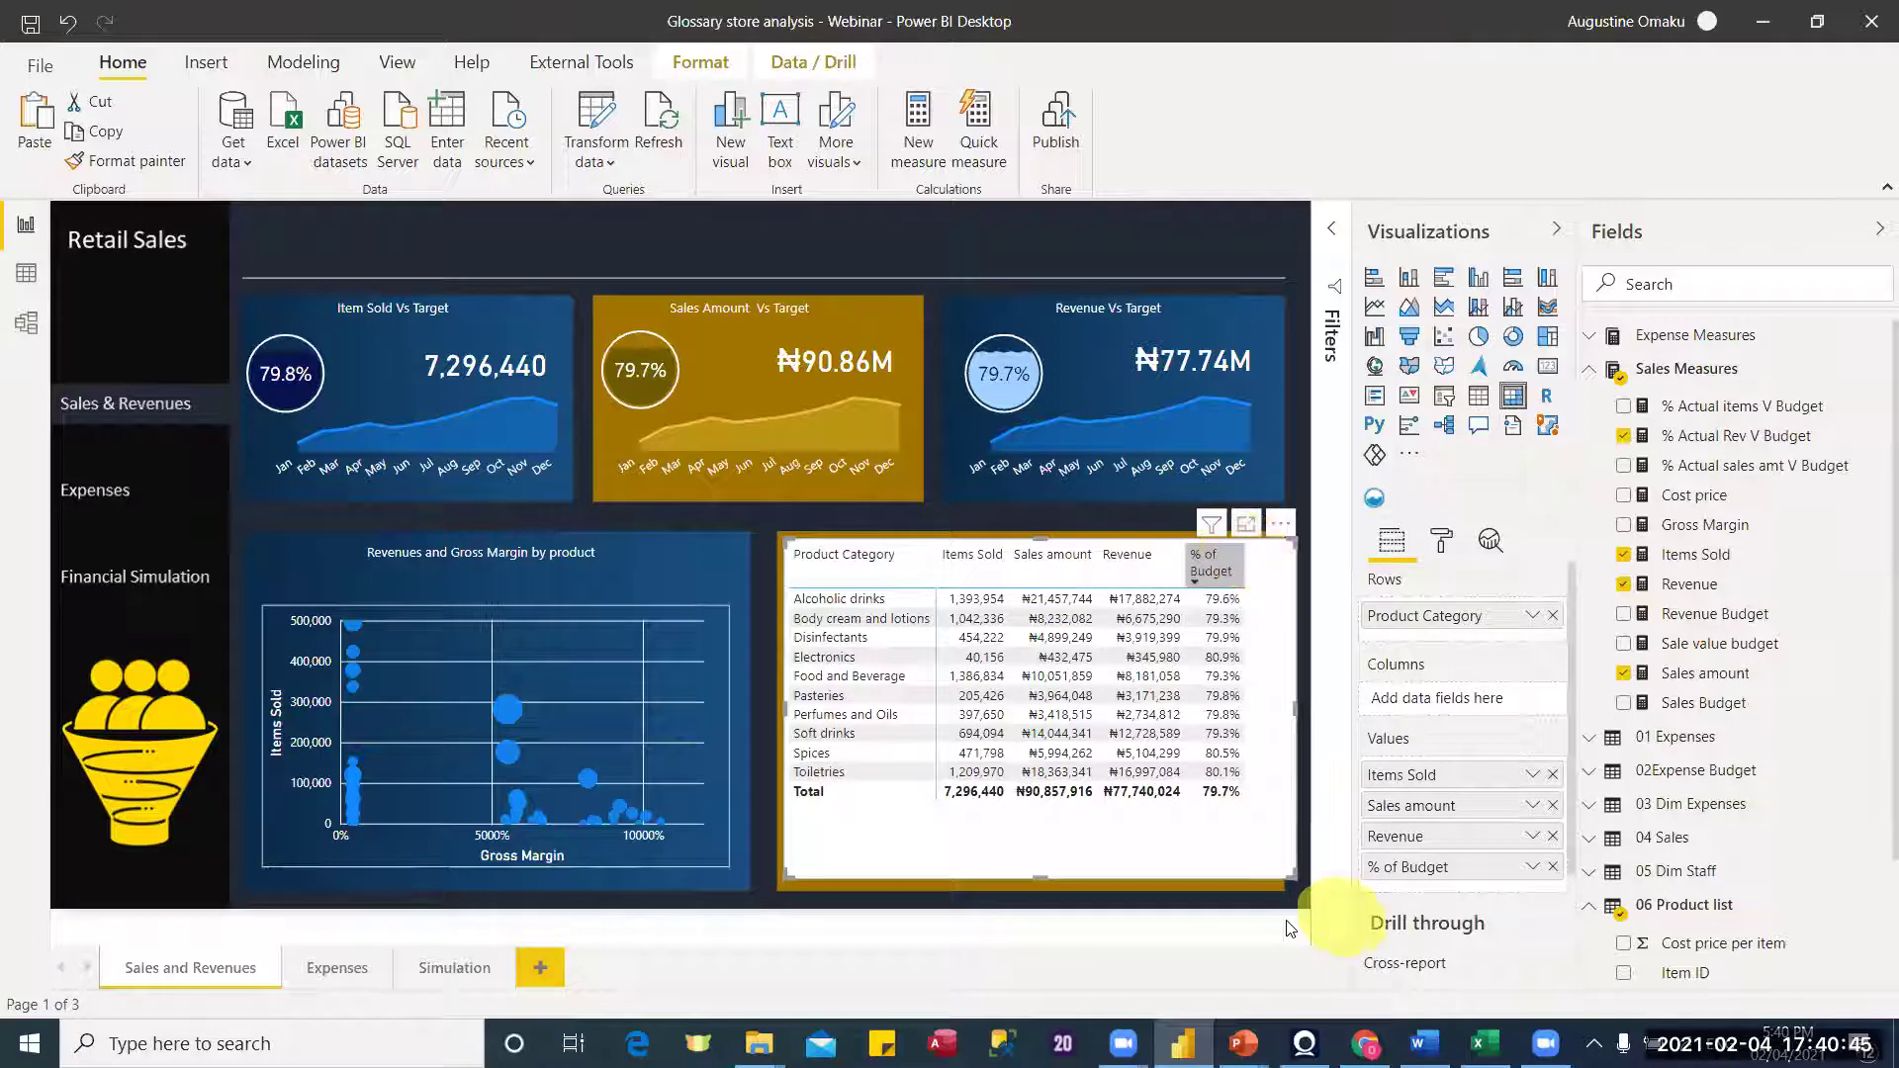
pyautogui.click(1289, 874)
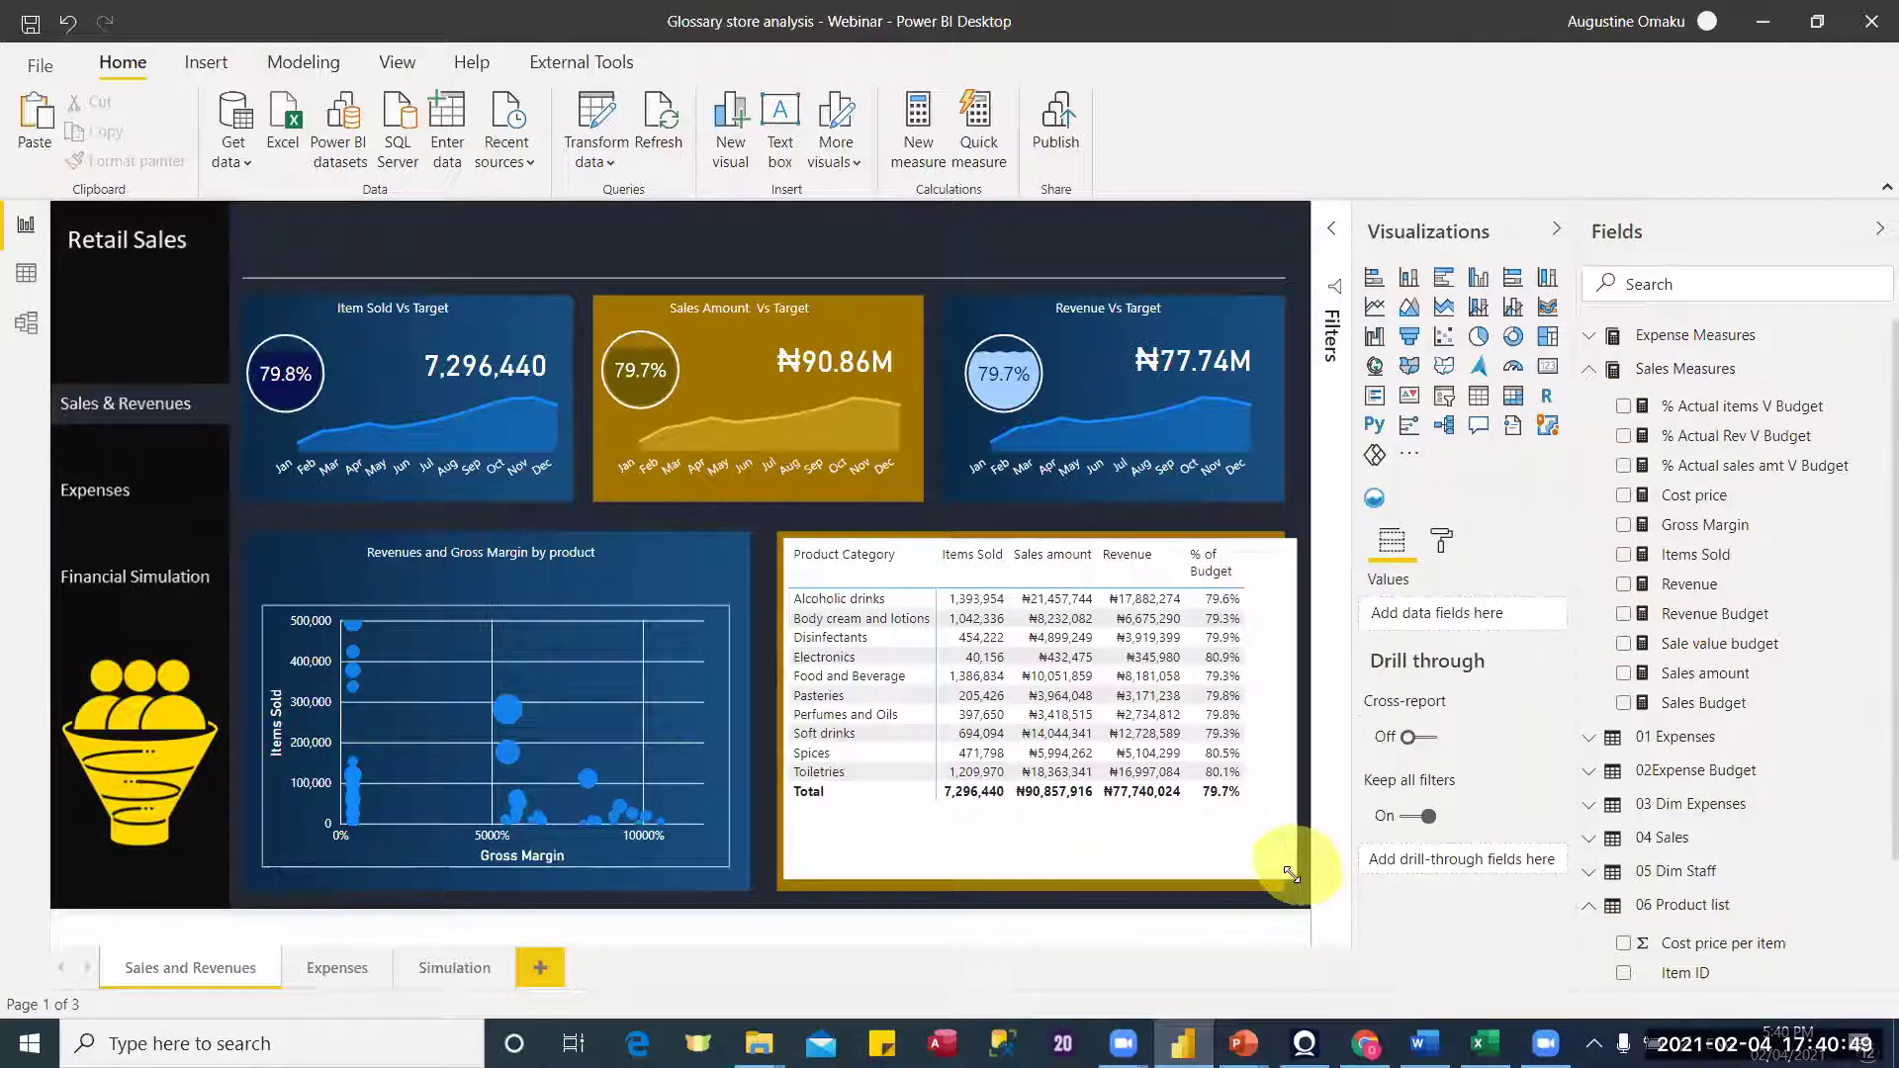
pyautogui.click(1274, 874)
pyautogui.moveTo(1266, 874); pyautogui.dragTo(1262, 874)
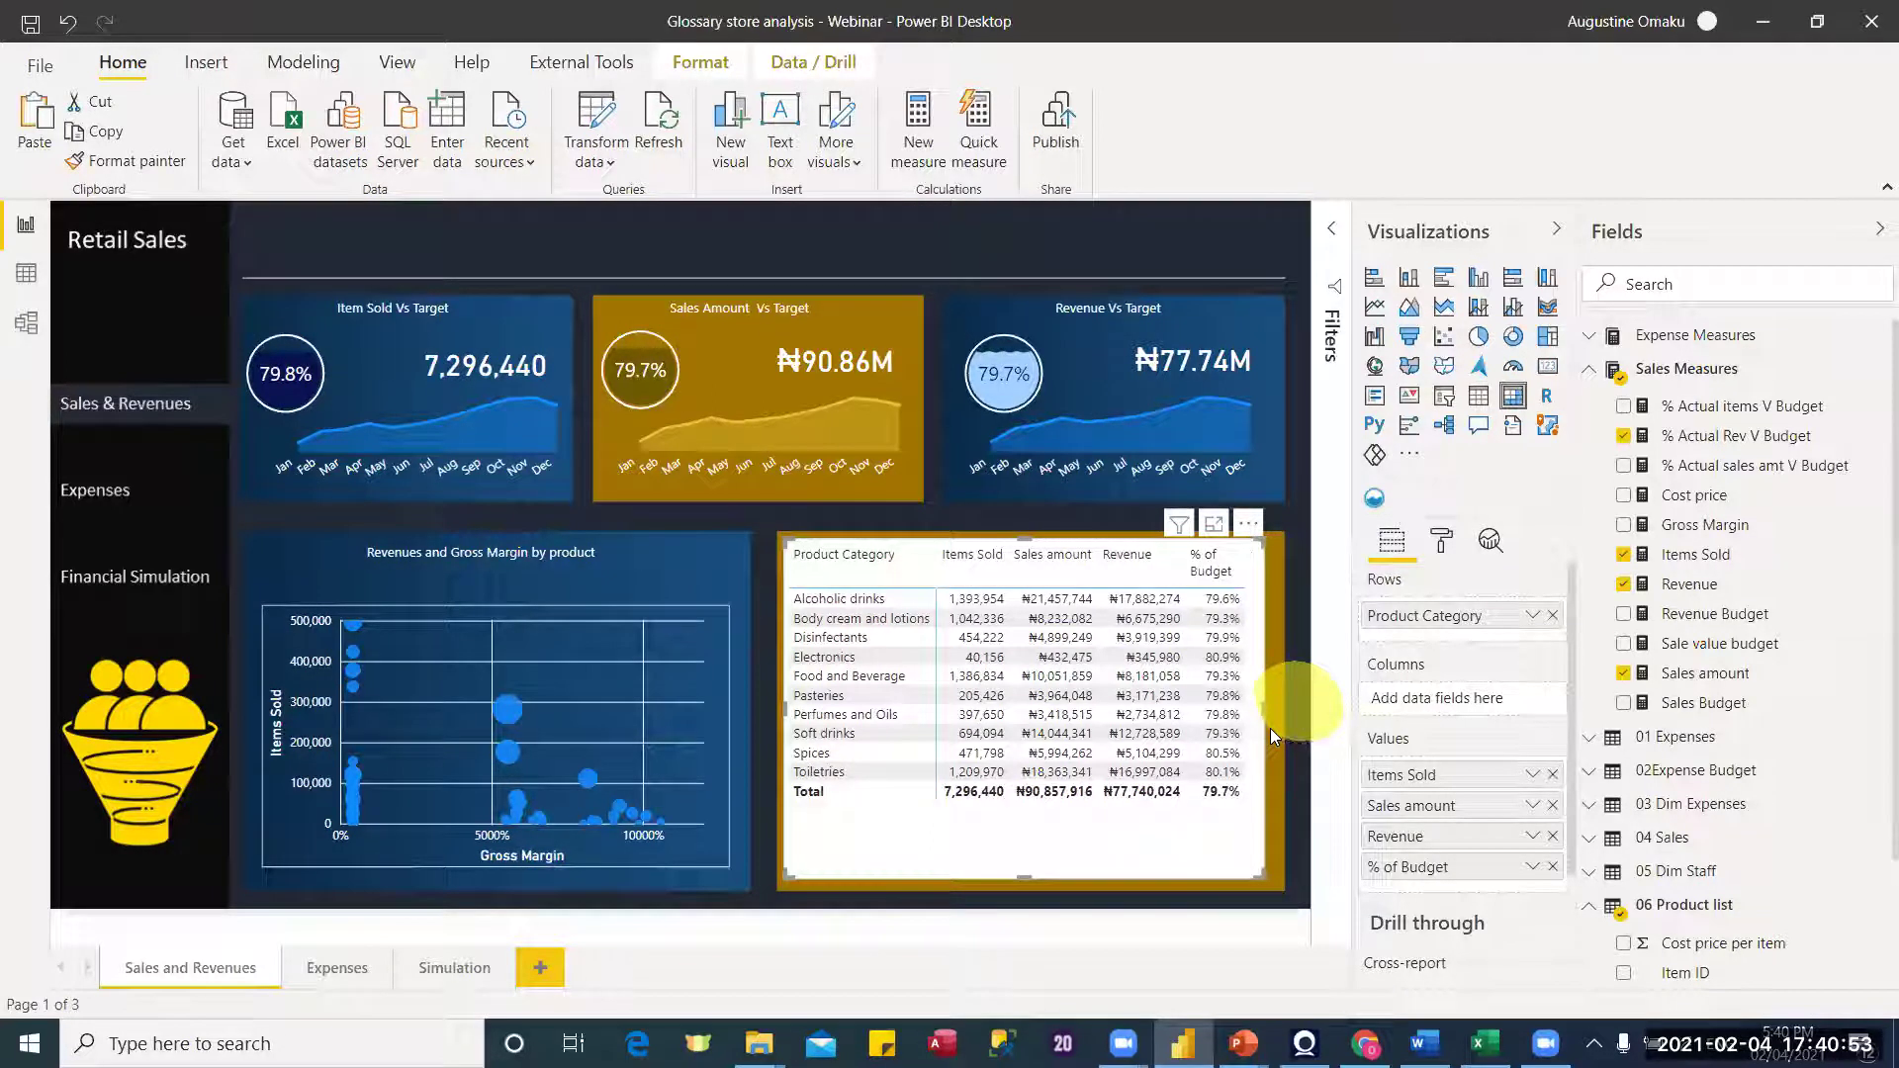
# Step: Reduce the matrix height to end just below the Total row and move it down, leaving title space above
pyautogui.click(1192, 882)
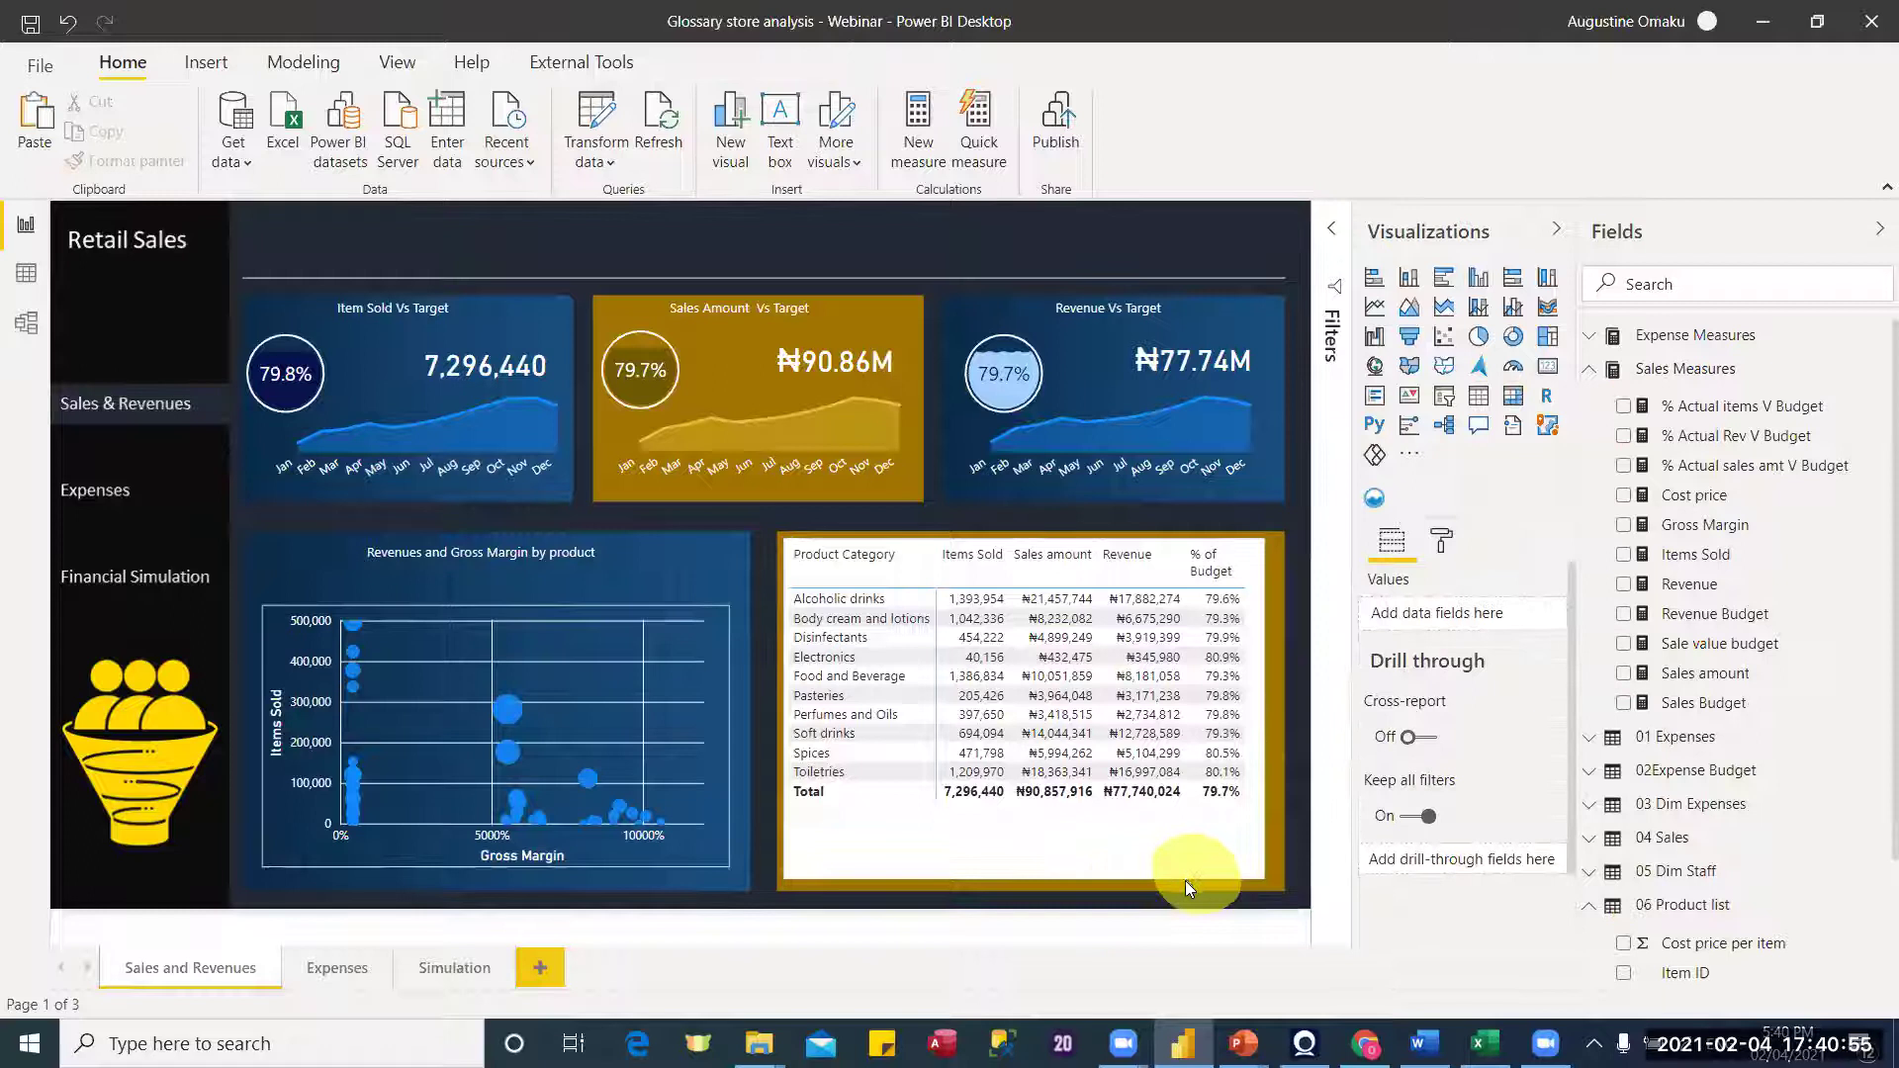
pyautogui.click(1023, 880)
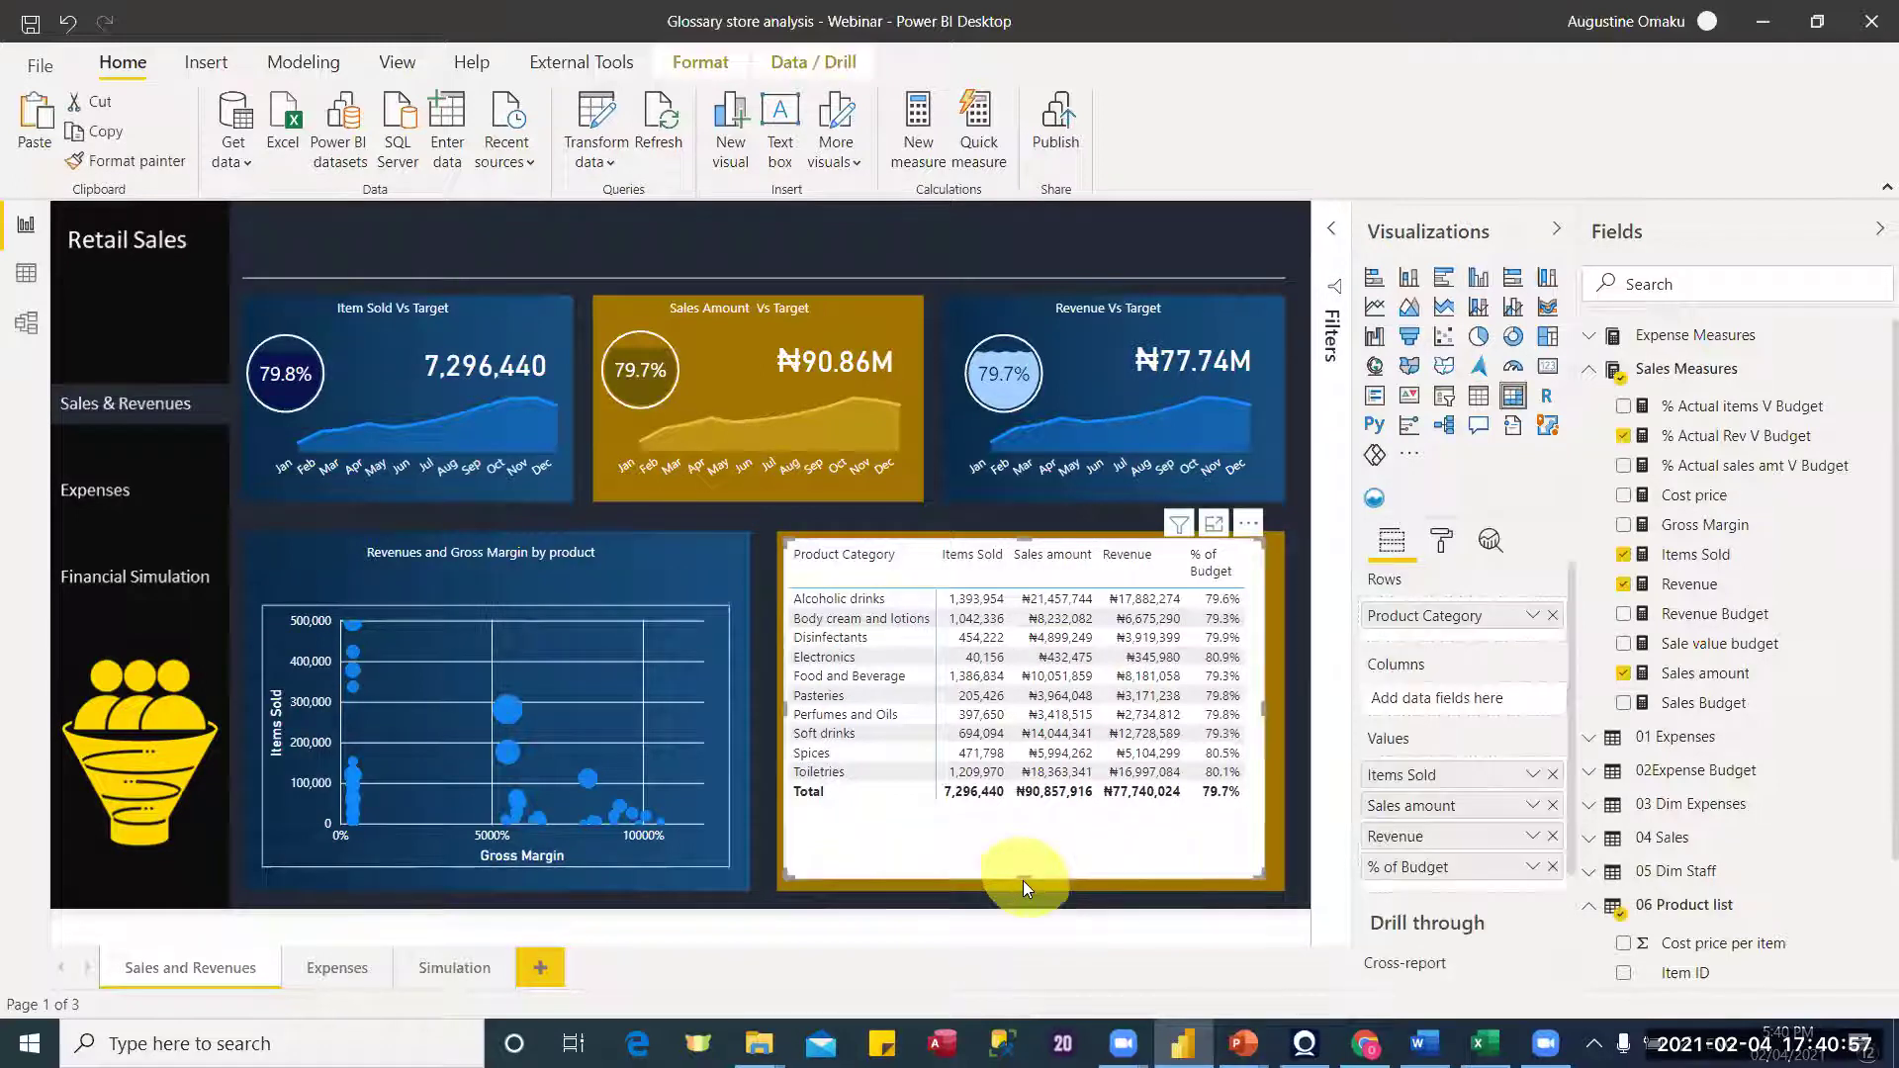
pyautogui.moveTo(1022, 830); pyautogui.dragTo(1052, 868)
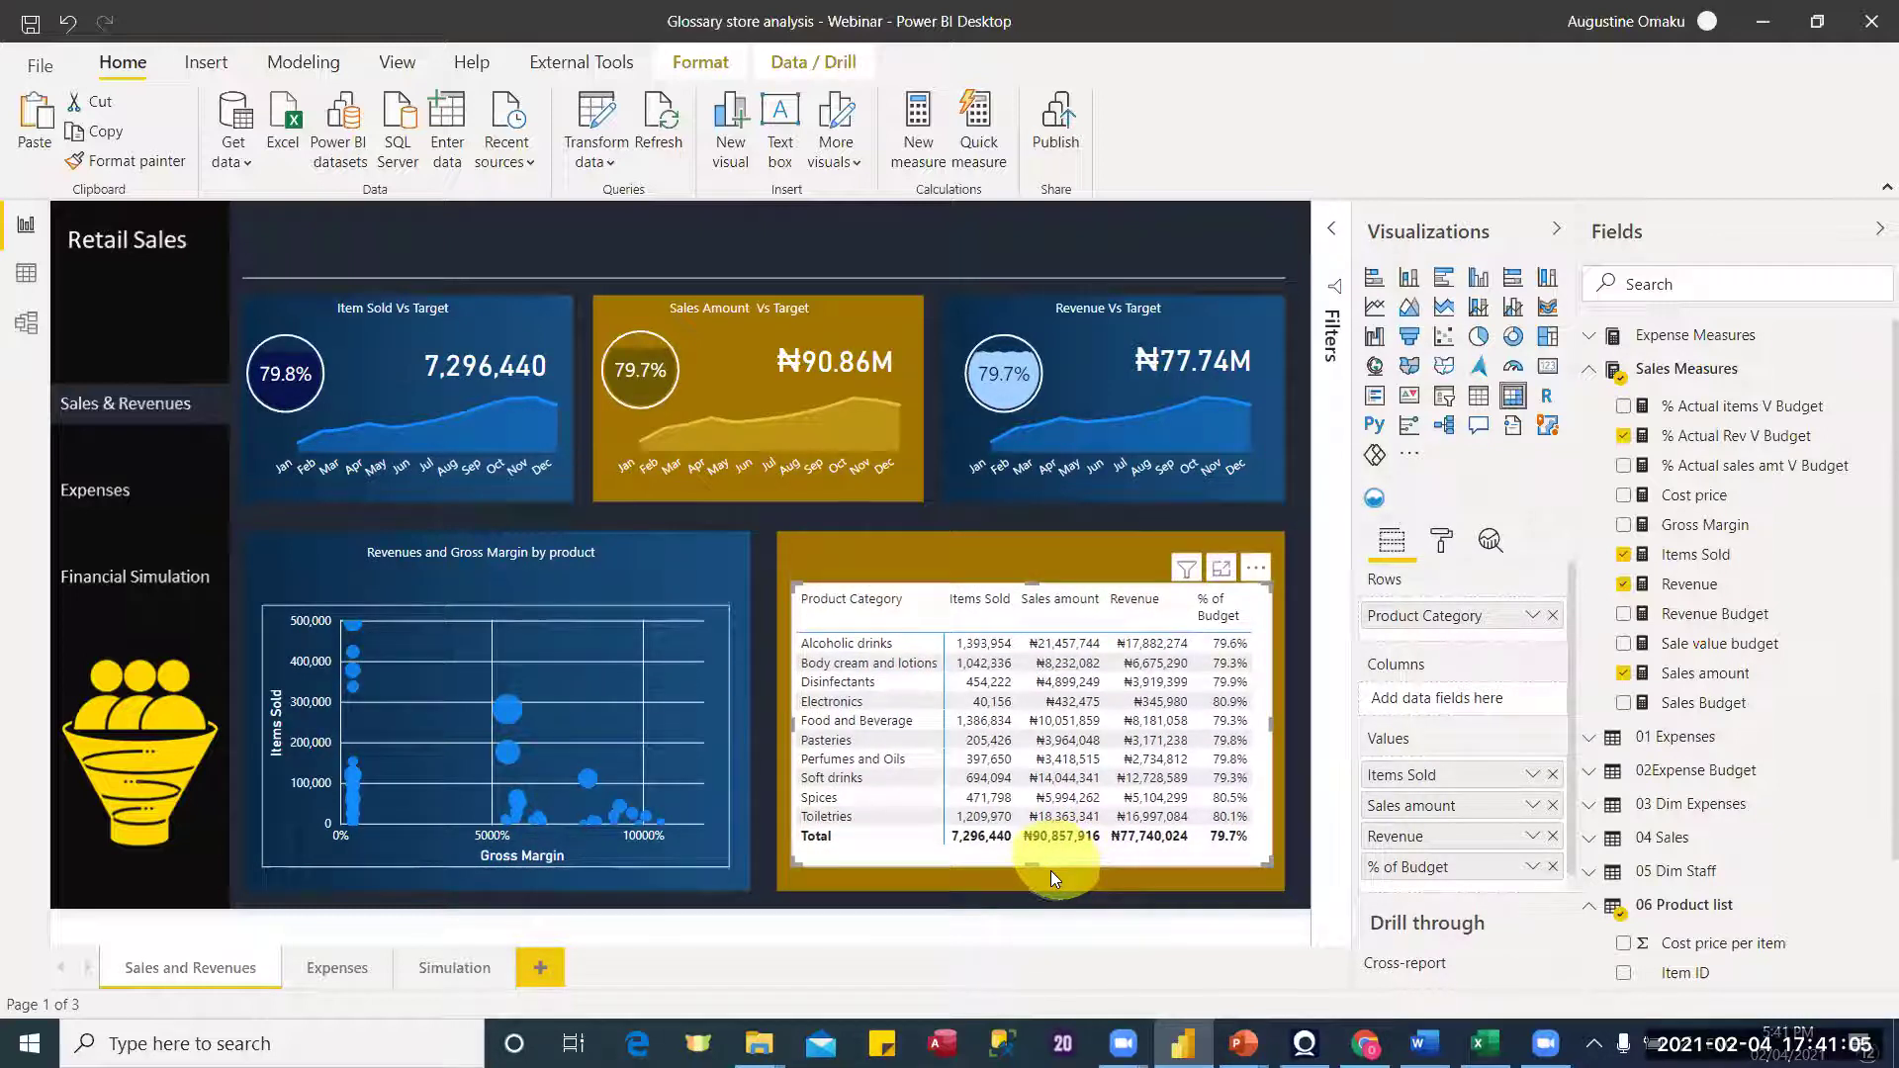
# Step: Move the matrix down so that it sits against the lower edge of the gold panel
pyautogui.click(1048, 882)
pyautogui.moveTo(1062, 868)
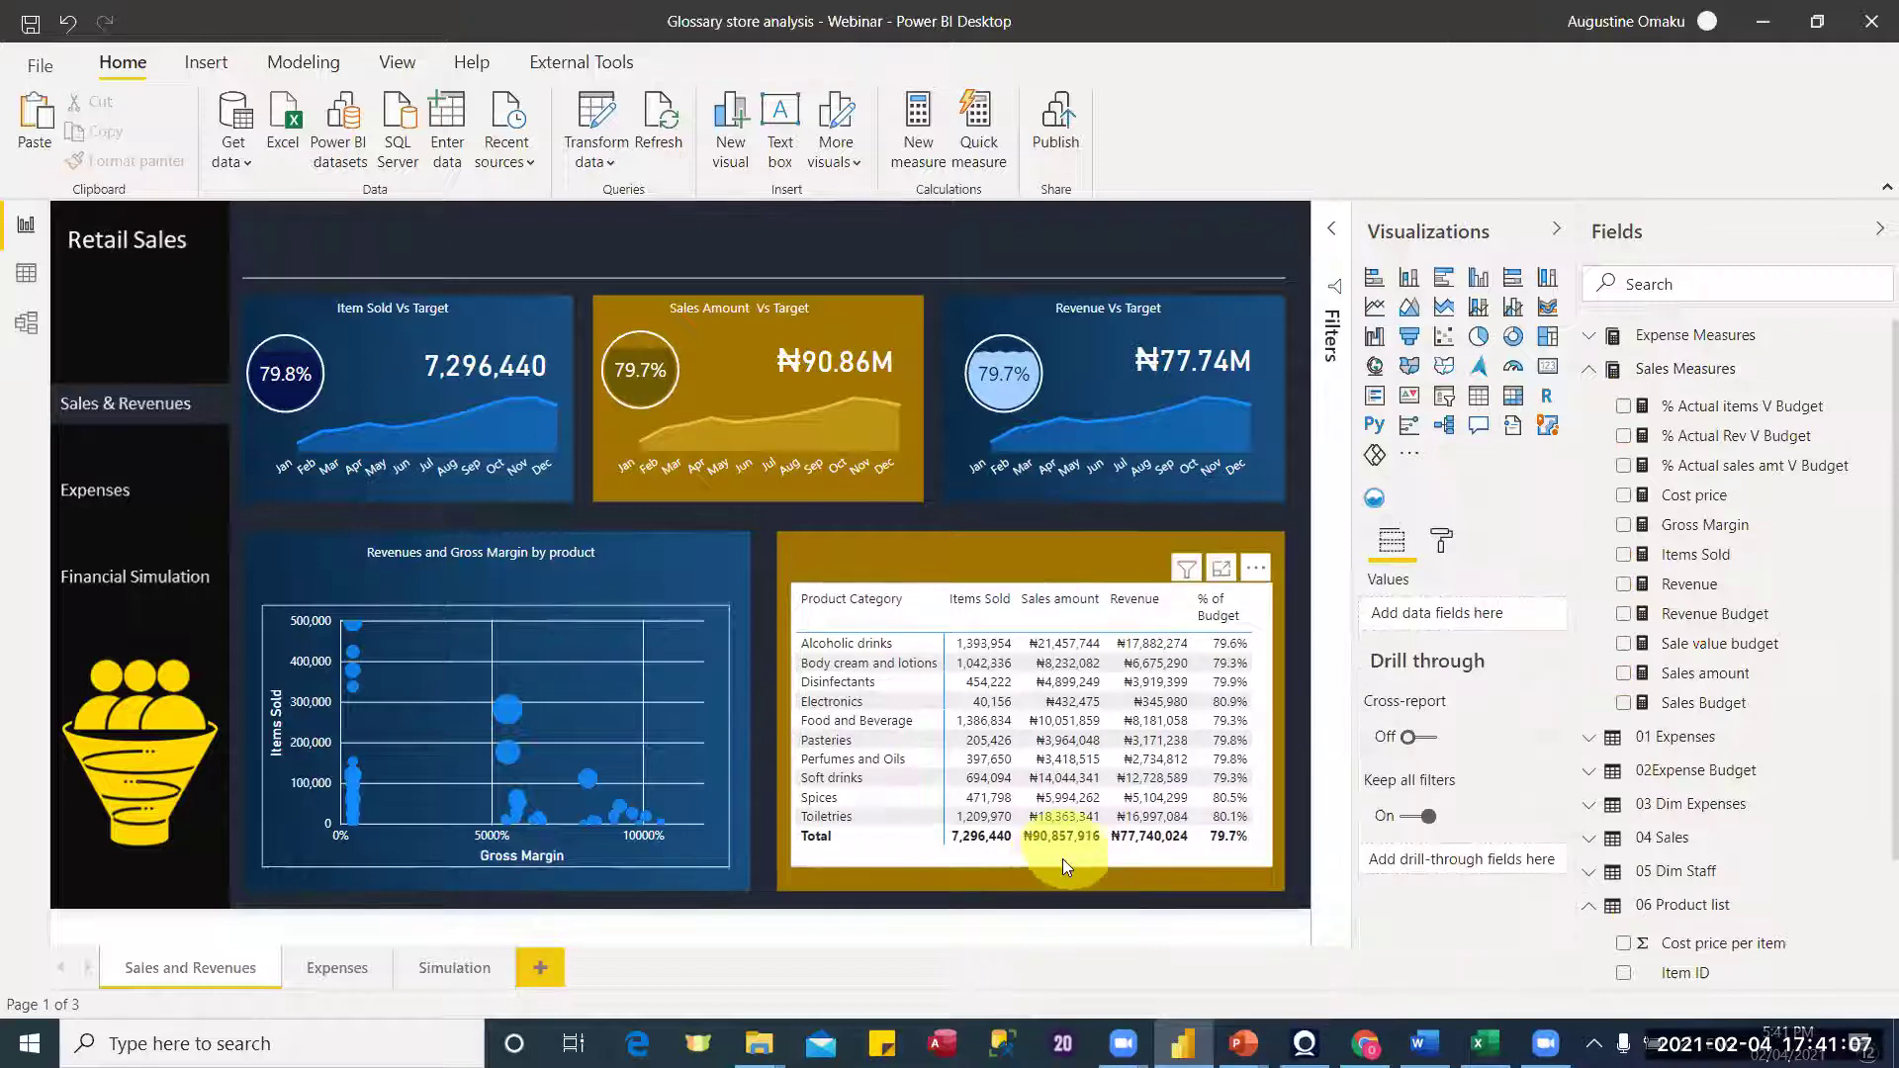
pyautogui.click(1068, 862)
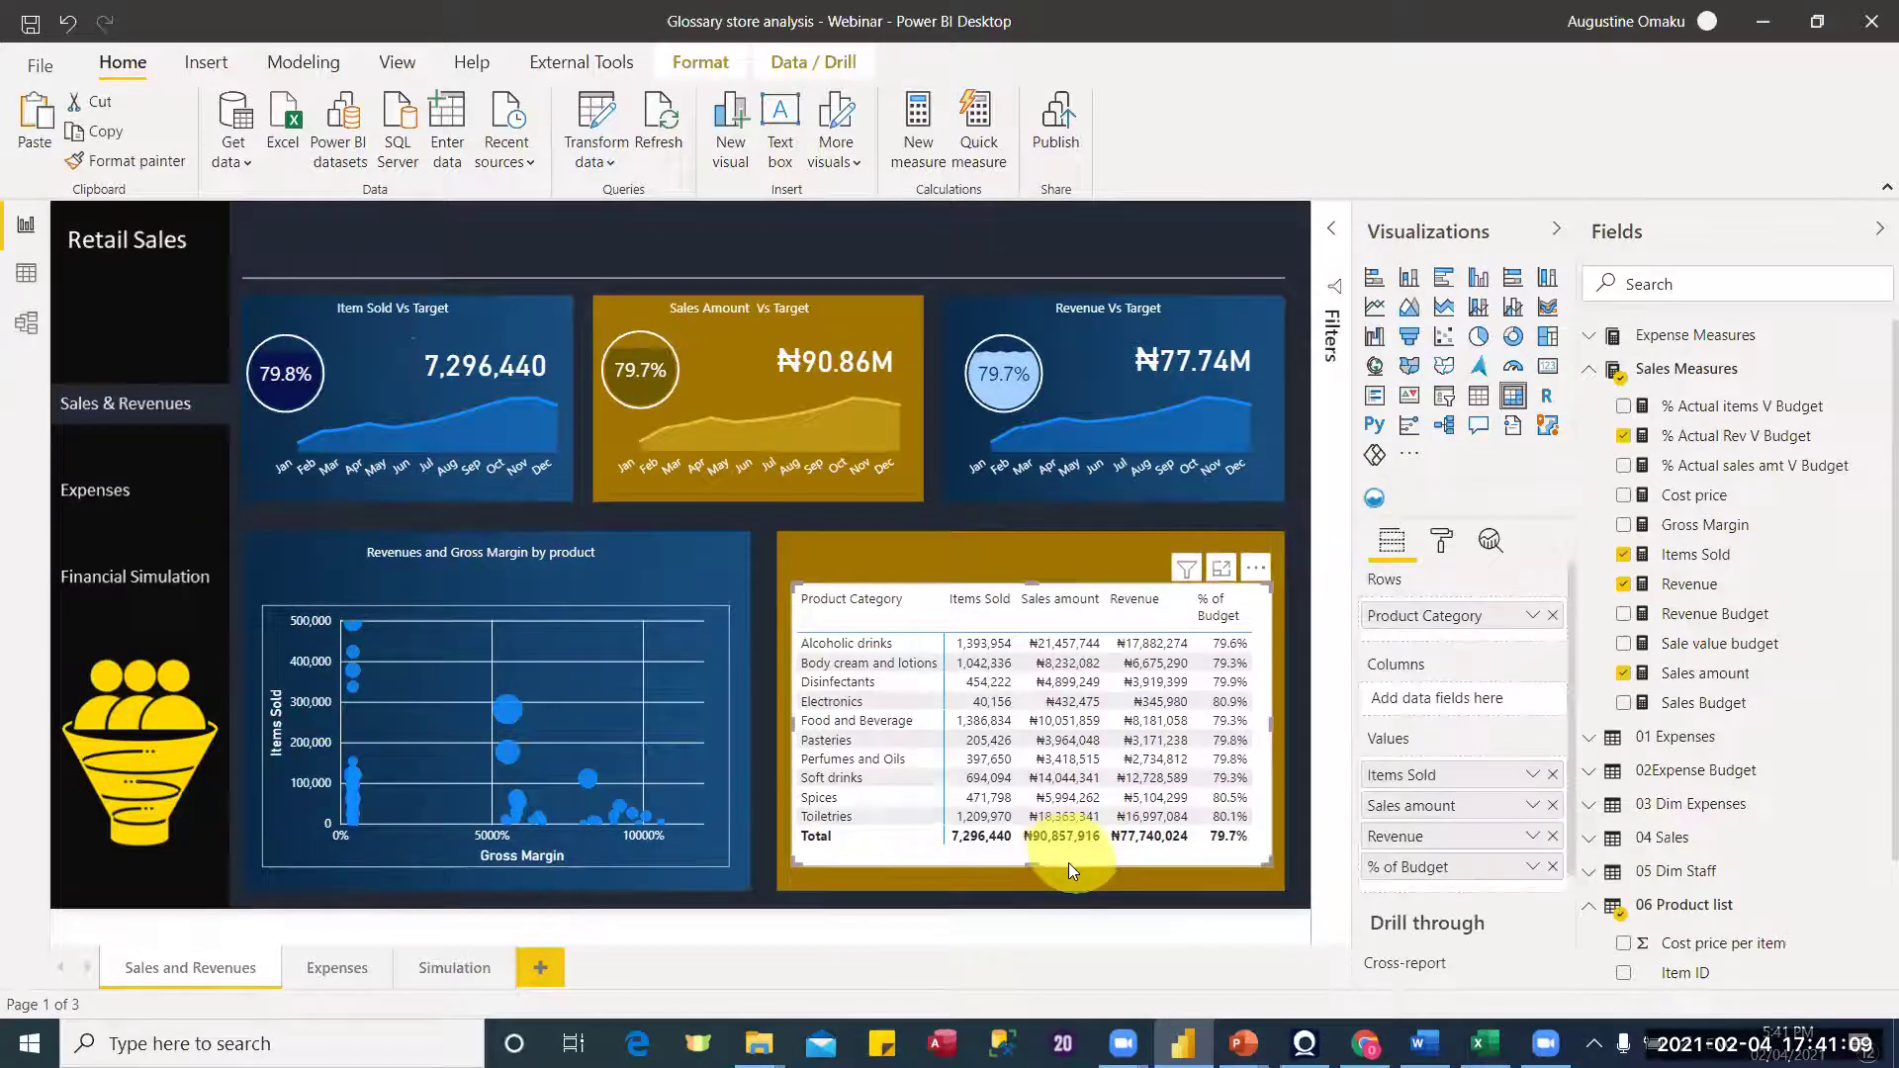
pyautogui.press('Down')
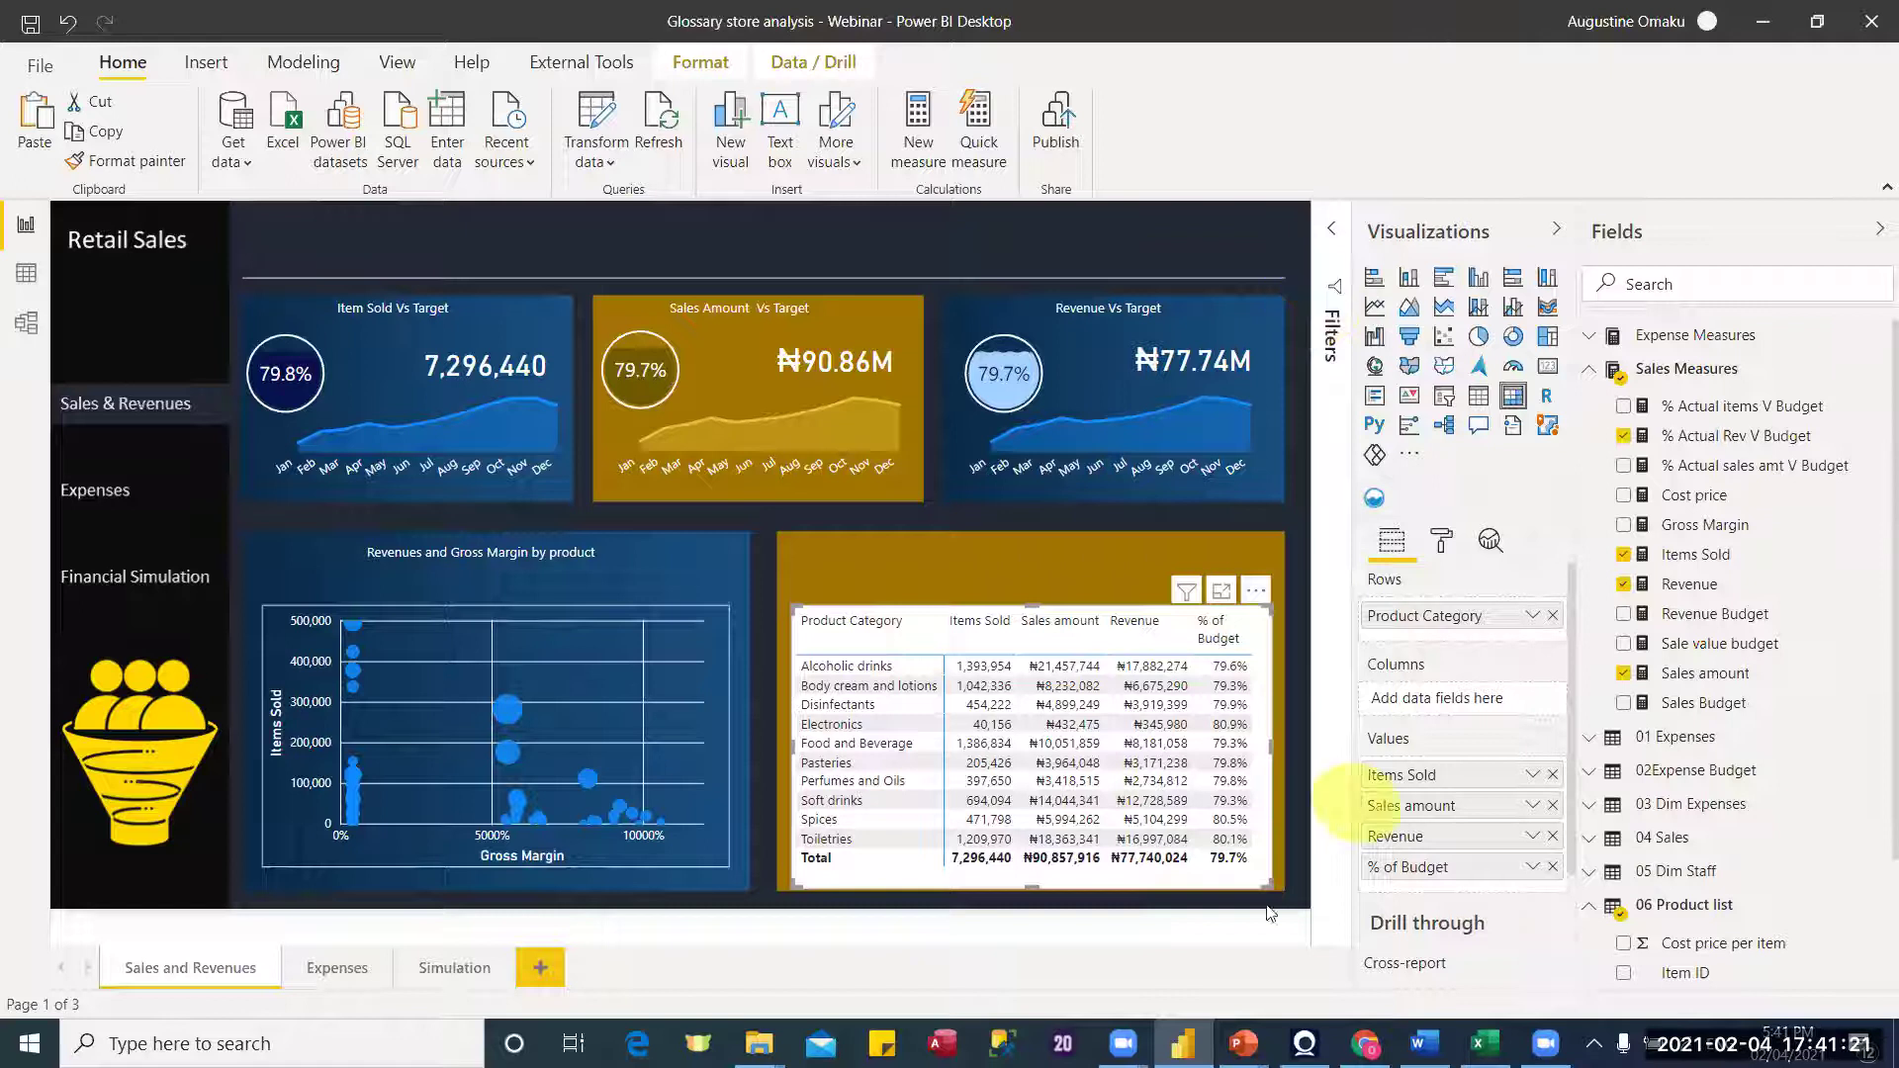
# Step: Turn off the matrix background in its formatting options
pyautogui.click(1439, 542)
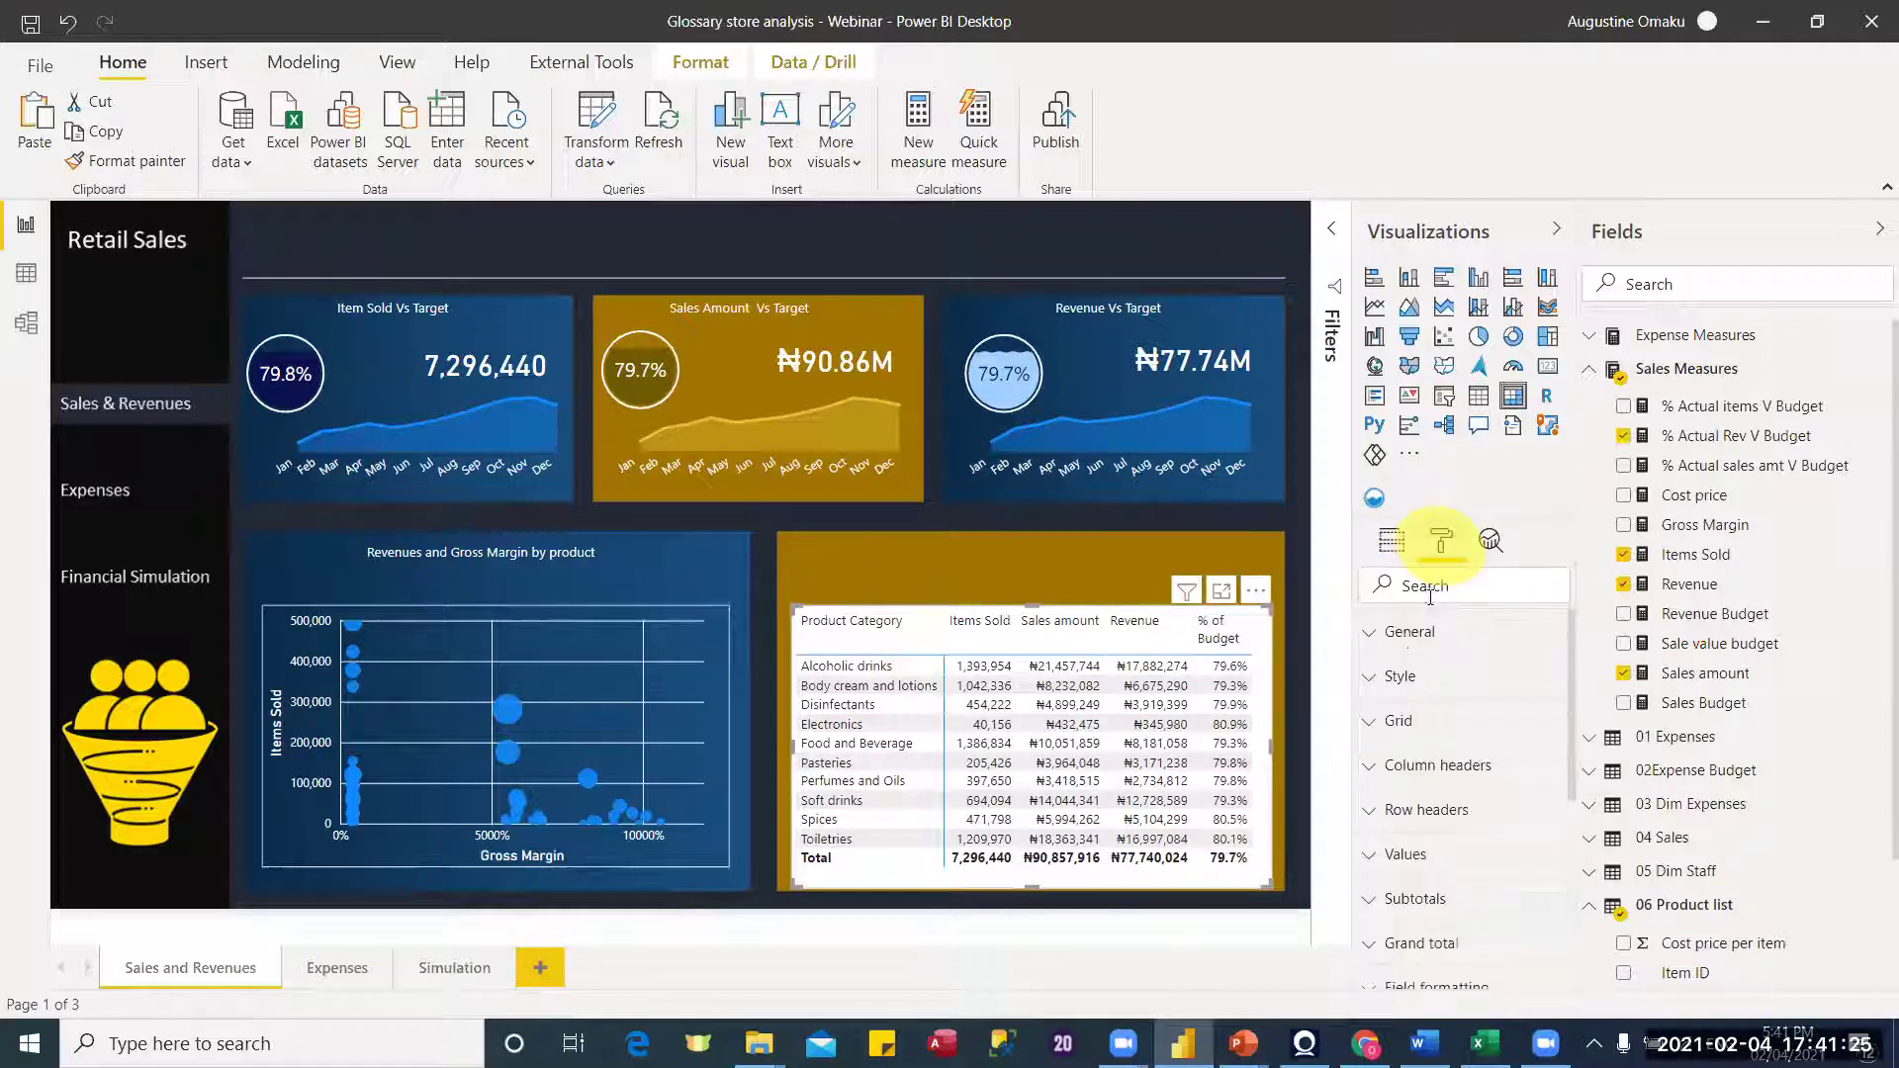
pyautogui.scroll(-5, 1575, 791)
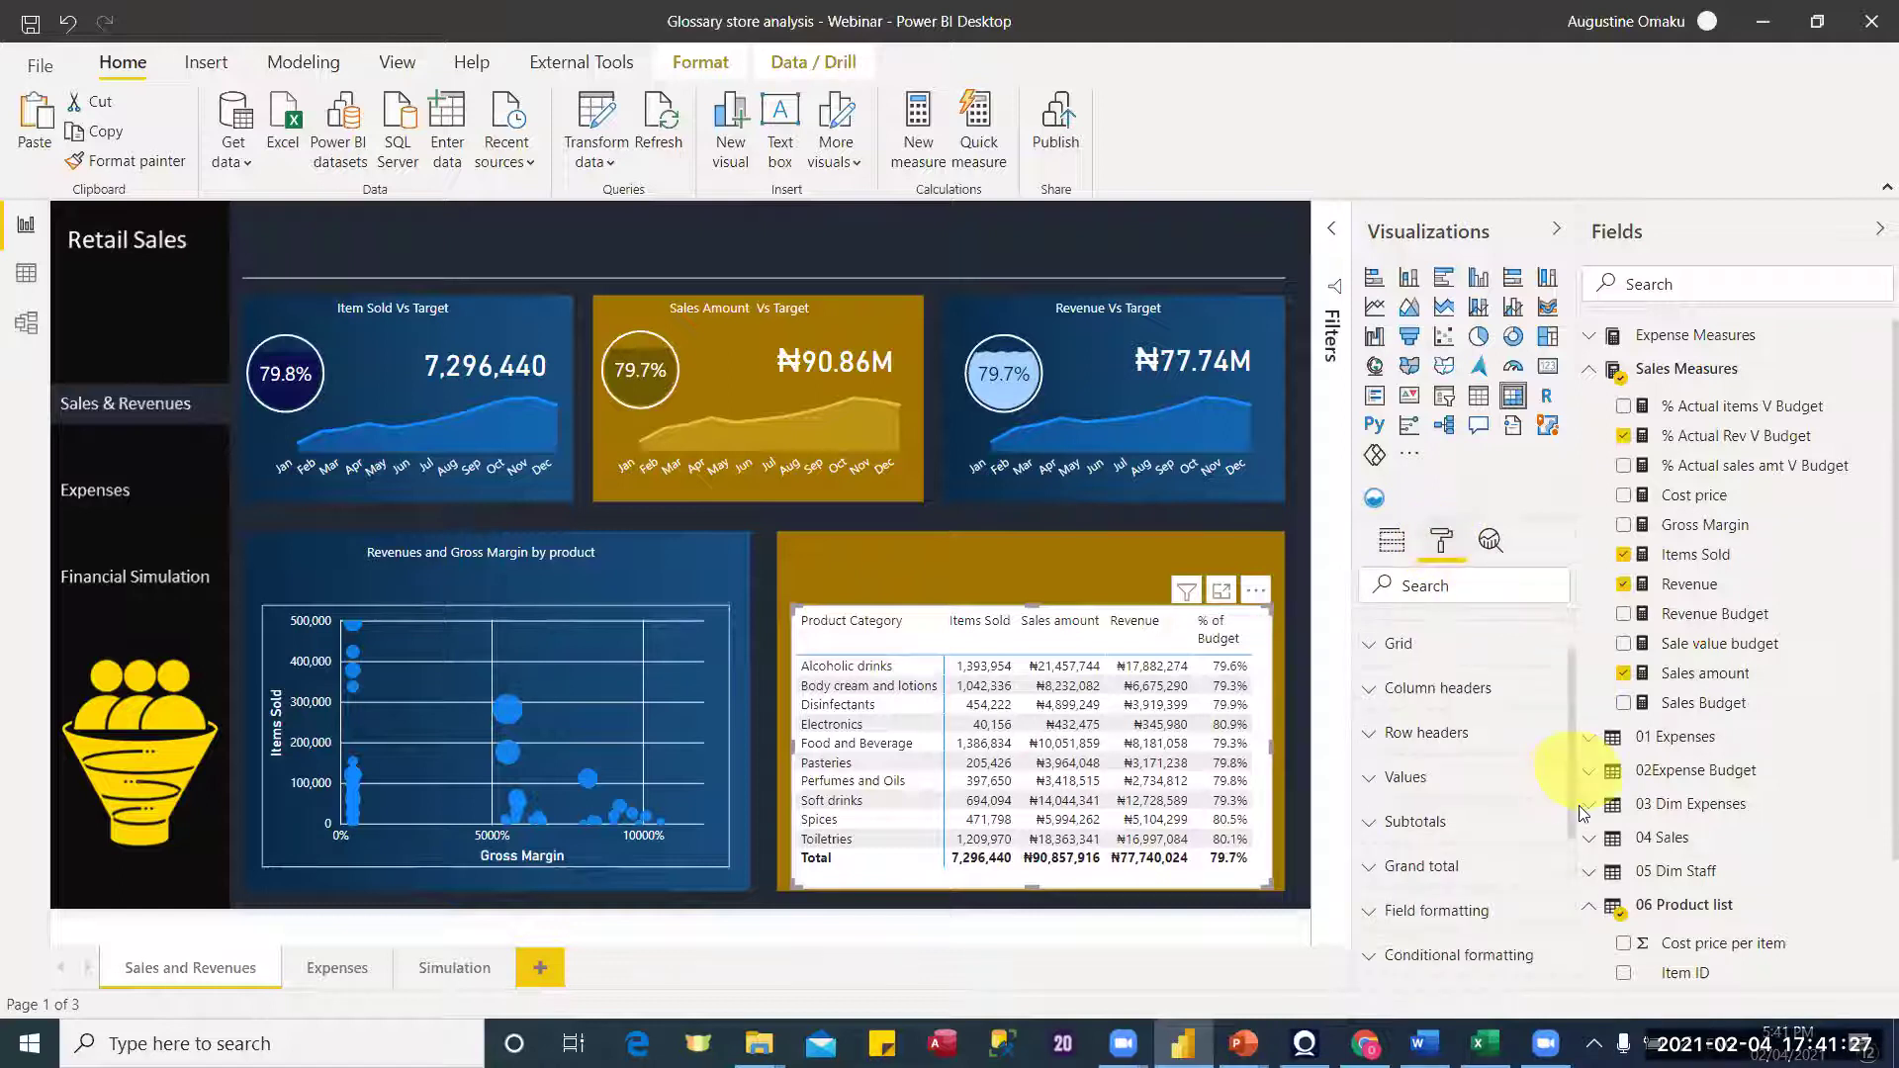
pyautogui.scroll(-3, 1580, 841)
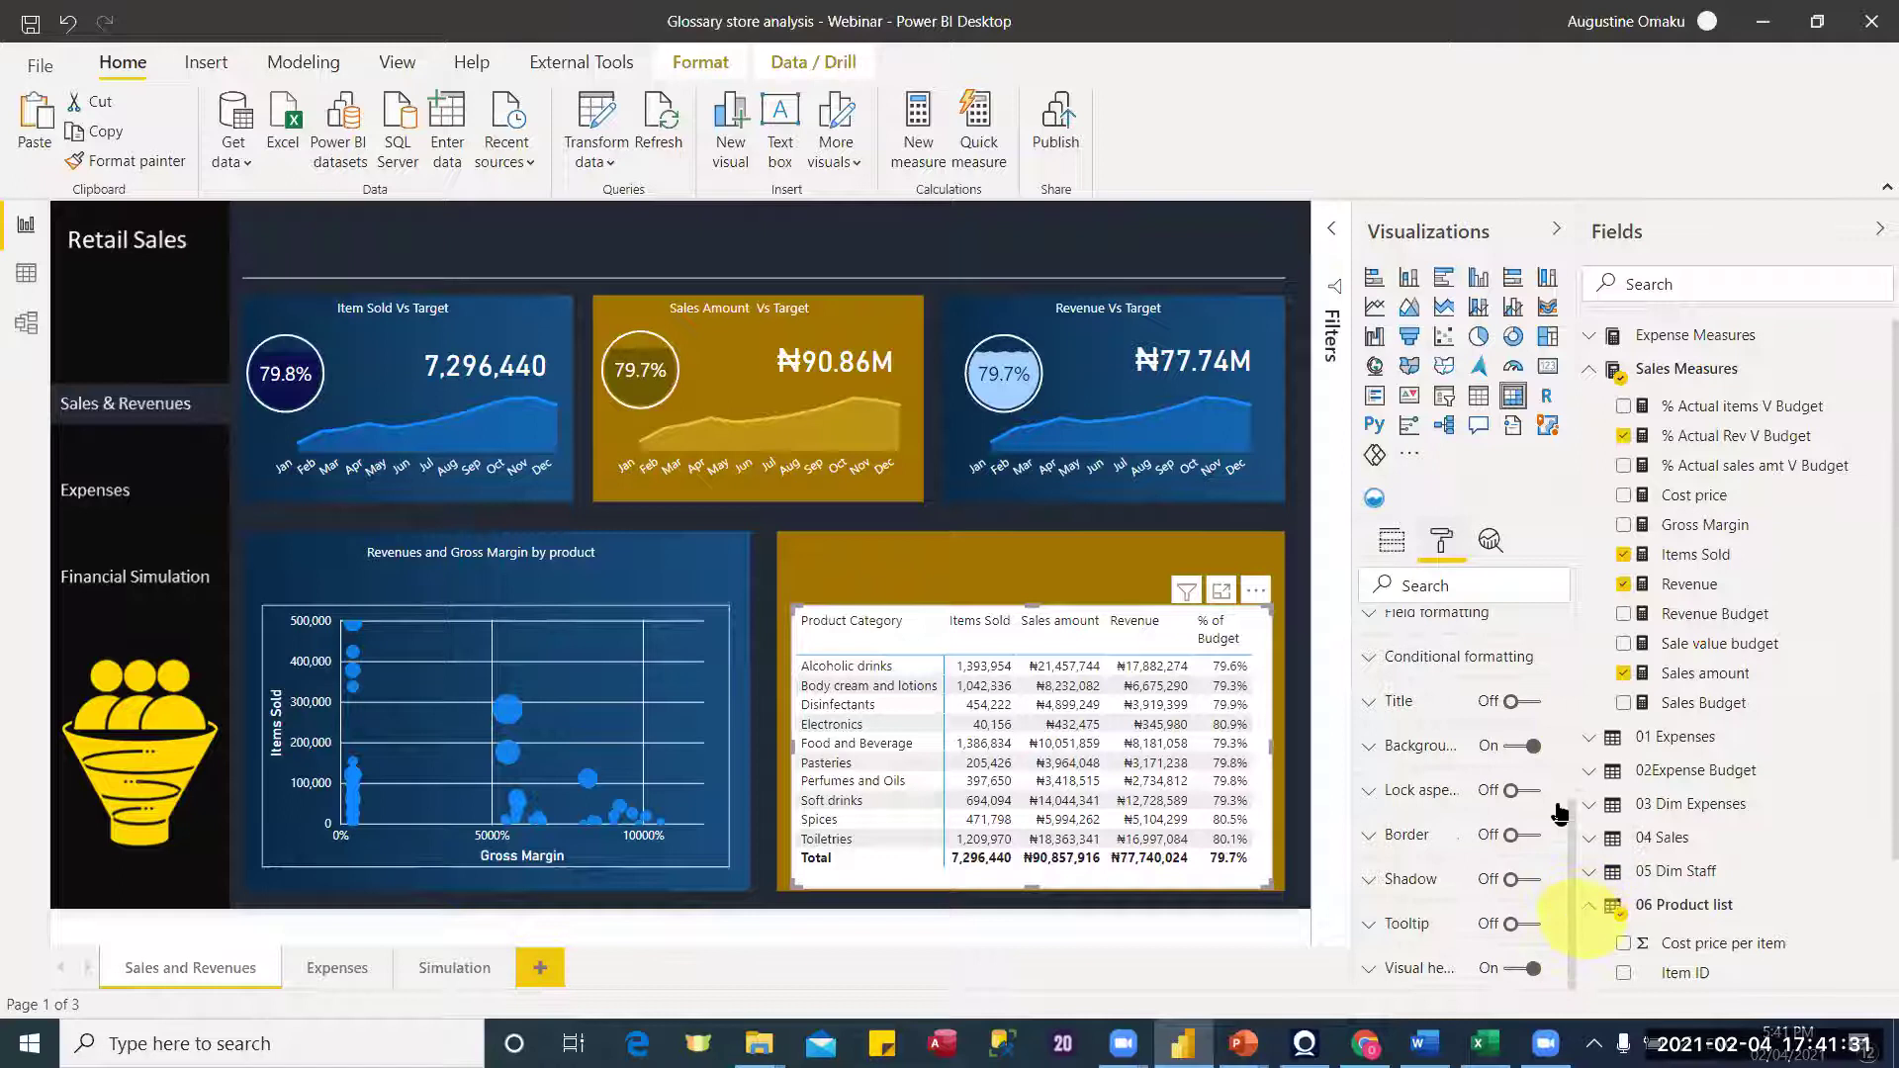
pyautogui.click(1529, 747)
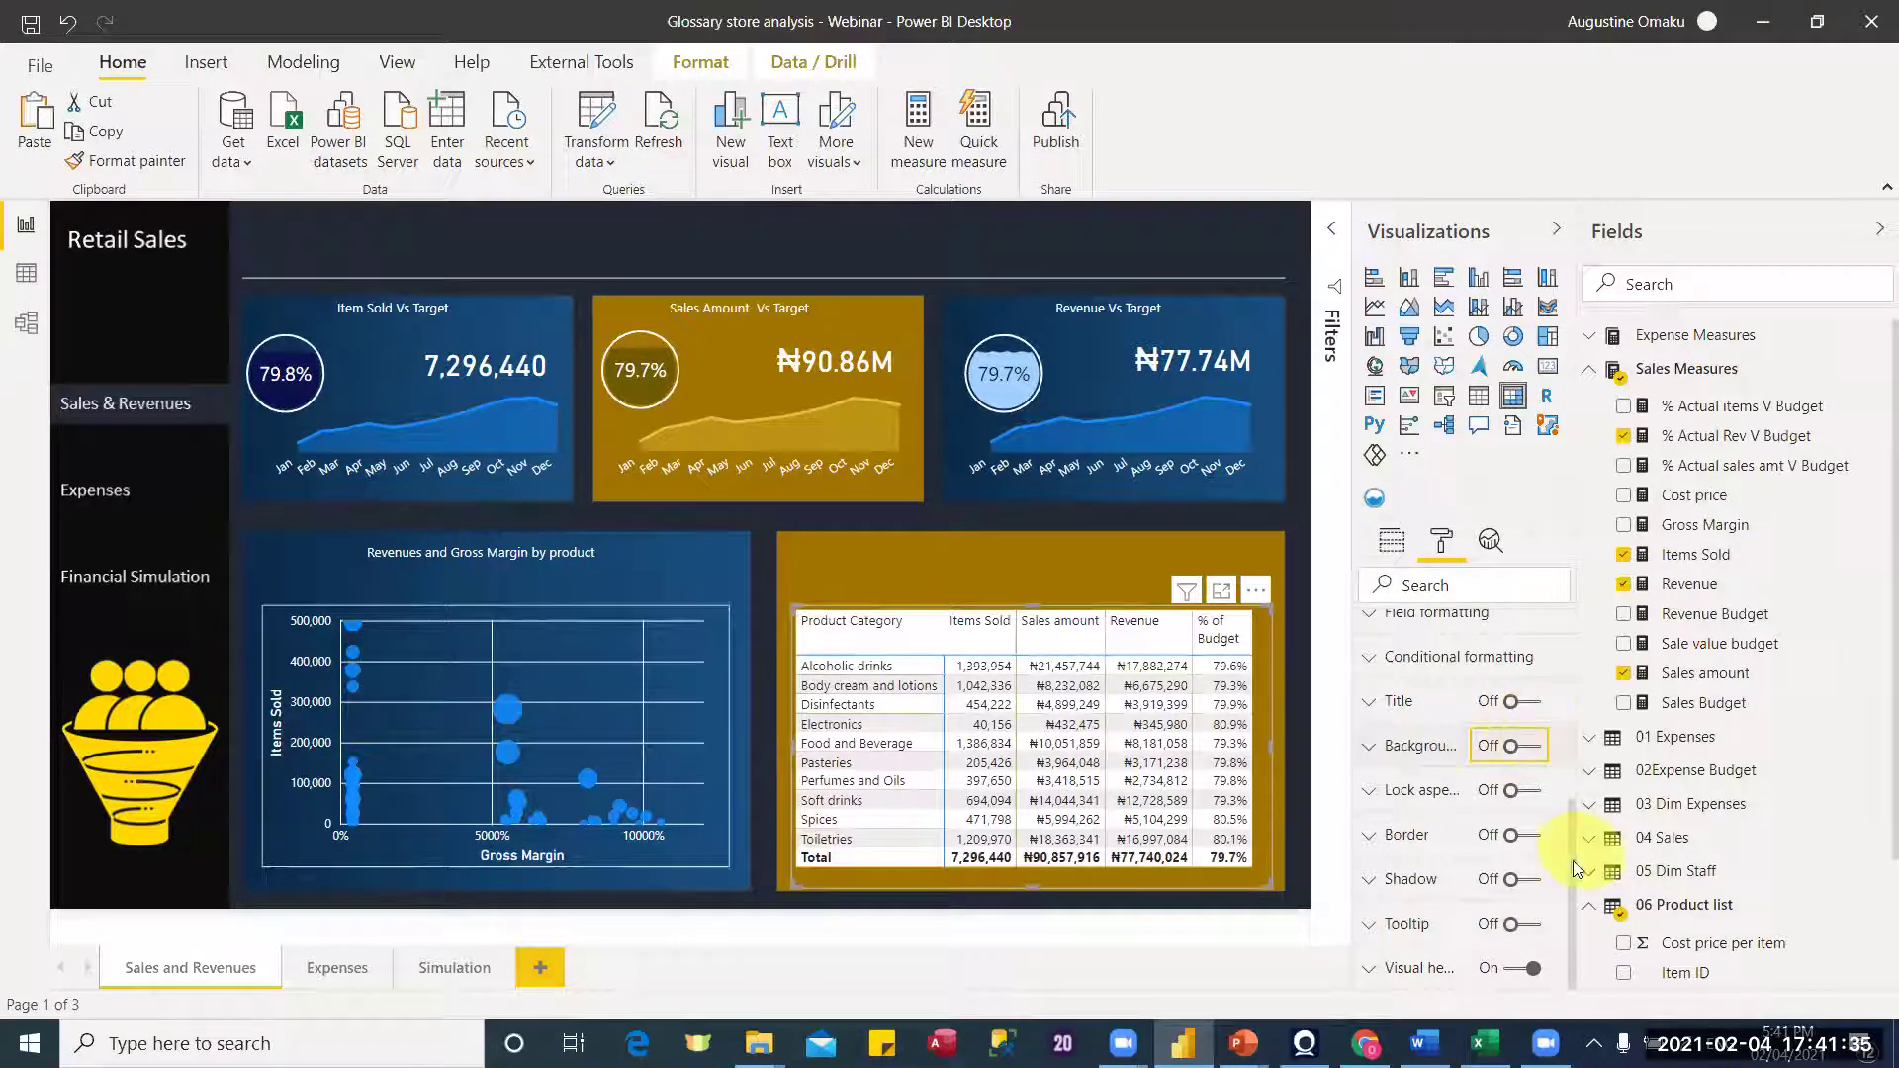
# Step: Set the matrix style to None
pyautogui.scroll(3, 1567, 771)
pyautogui.scroll(3, 1561, 610)
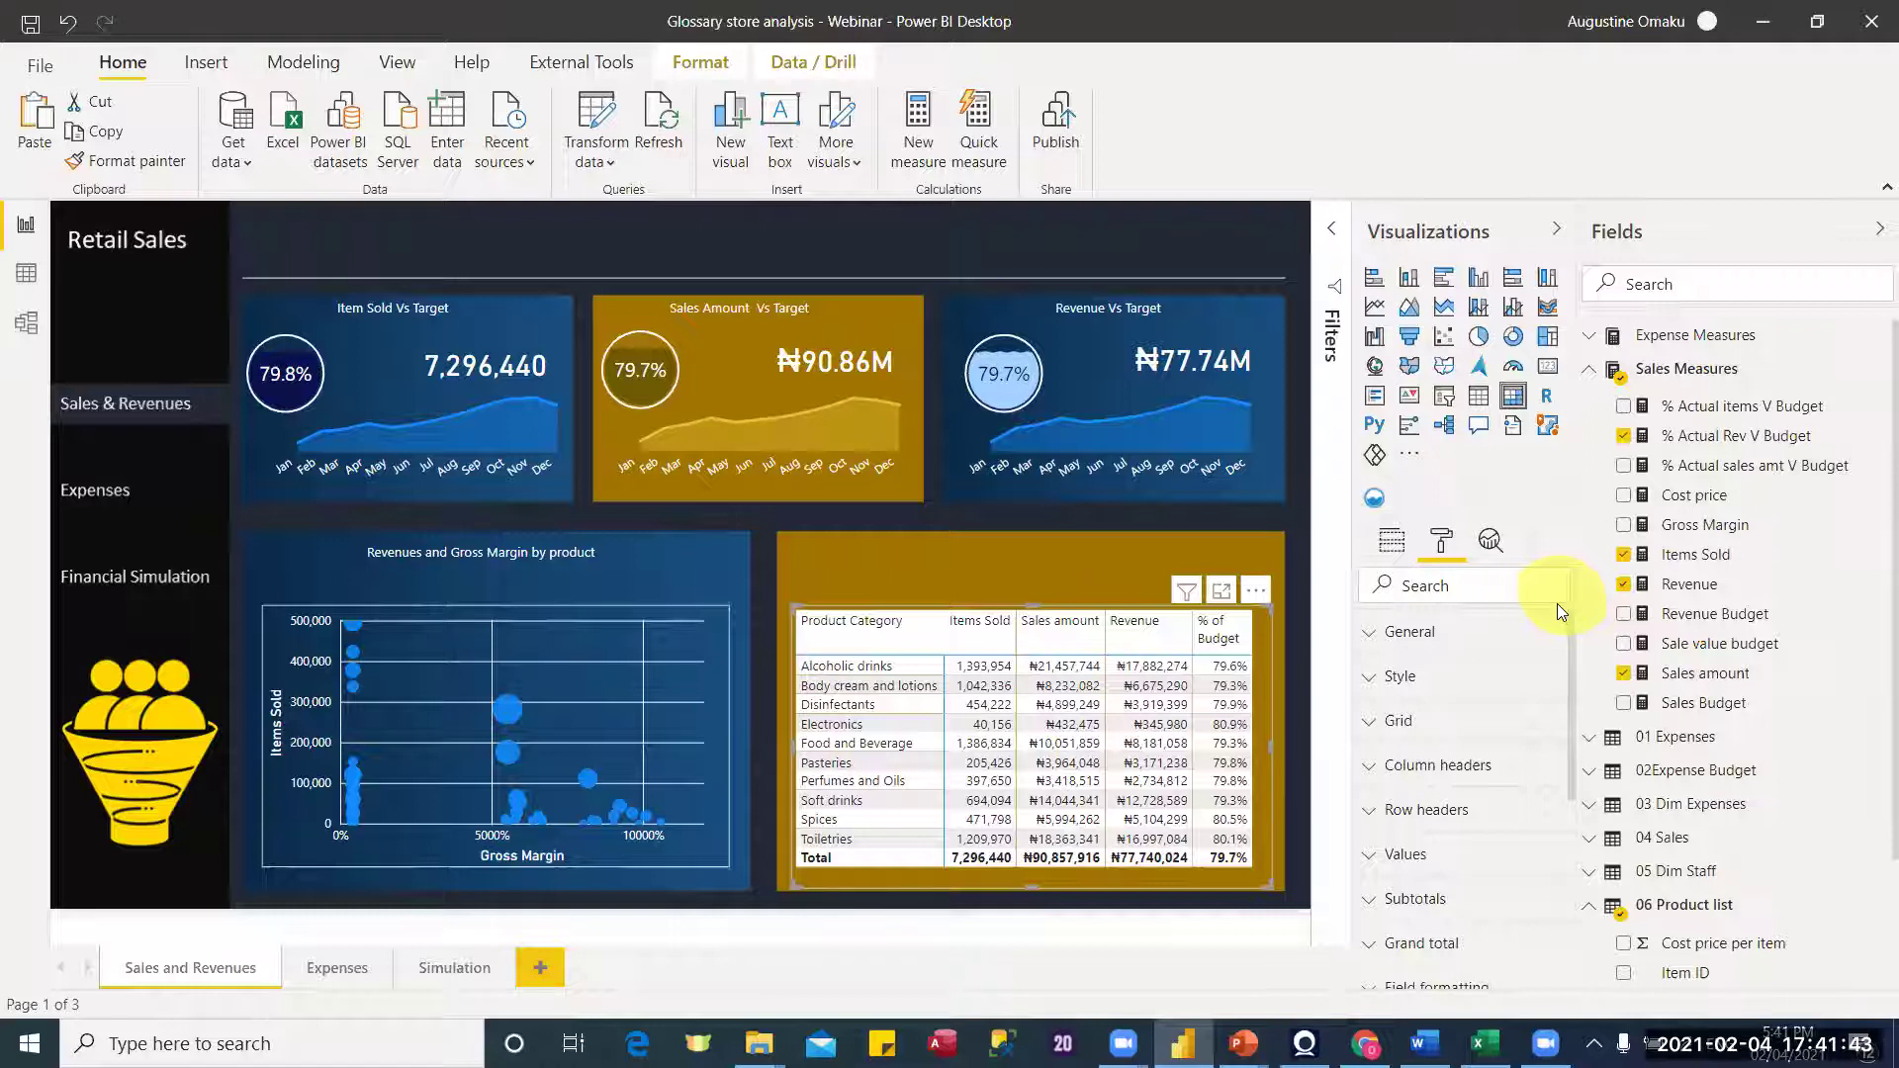
pyautogui.click(1396, 698)
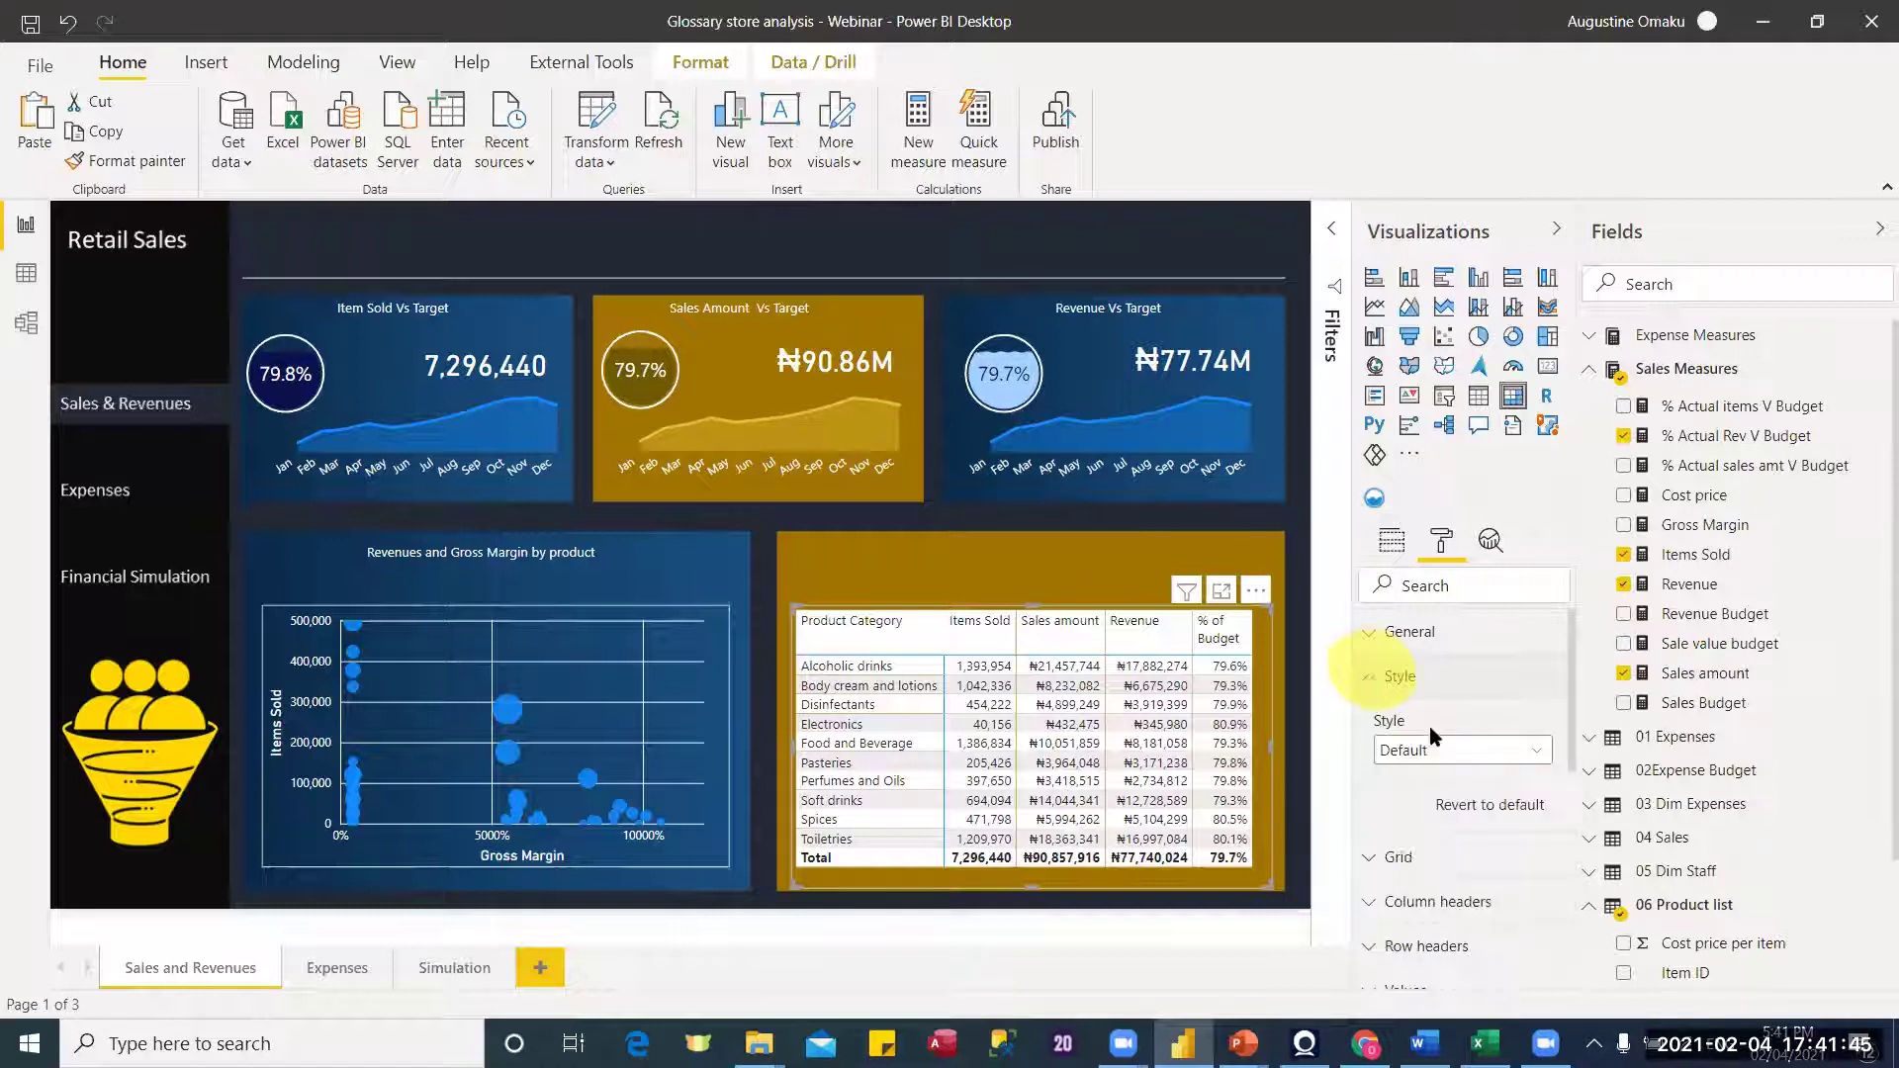
pyautogui.click(1433, 751)
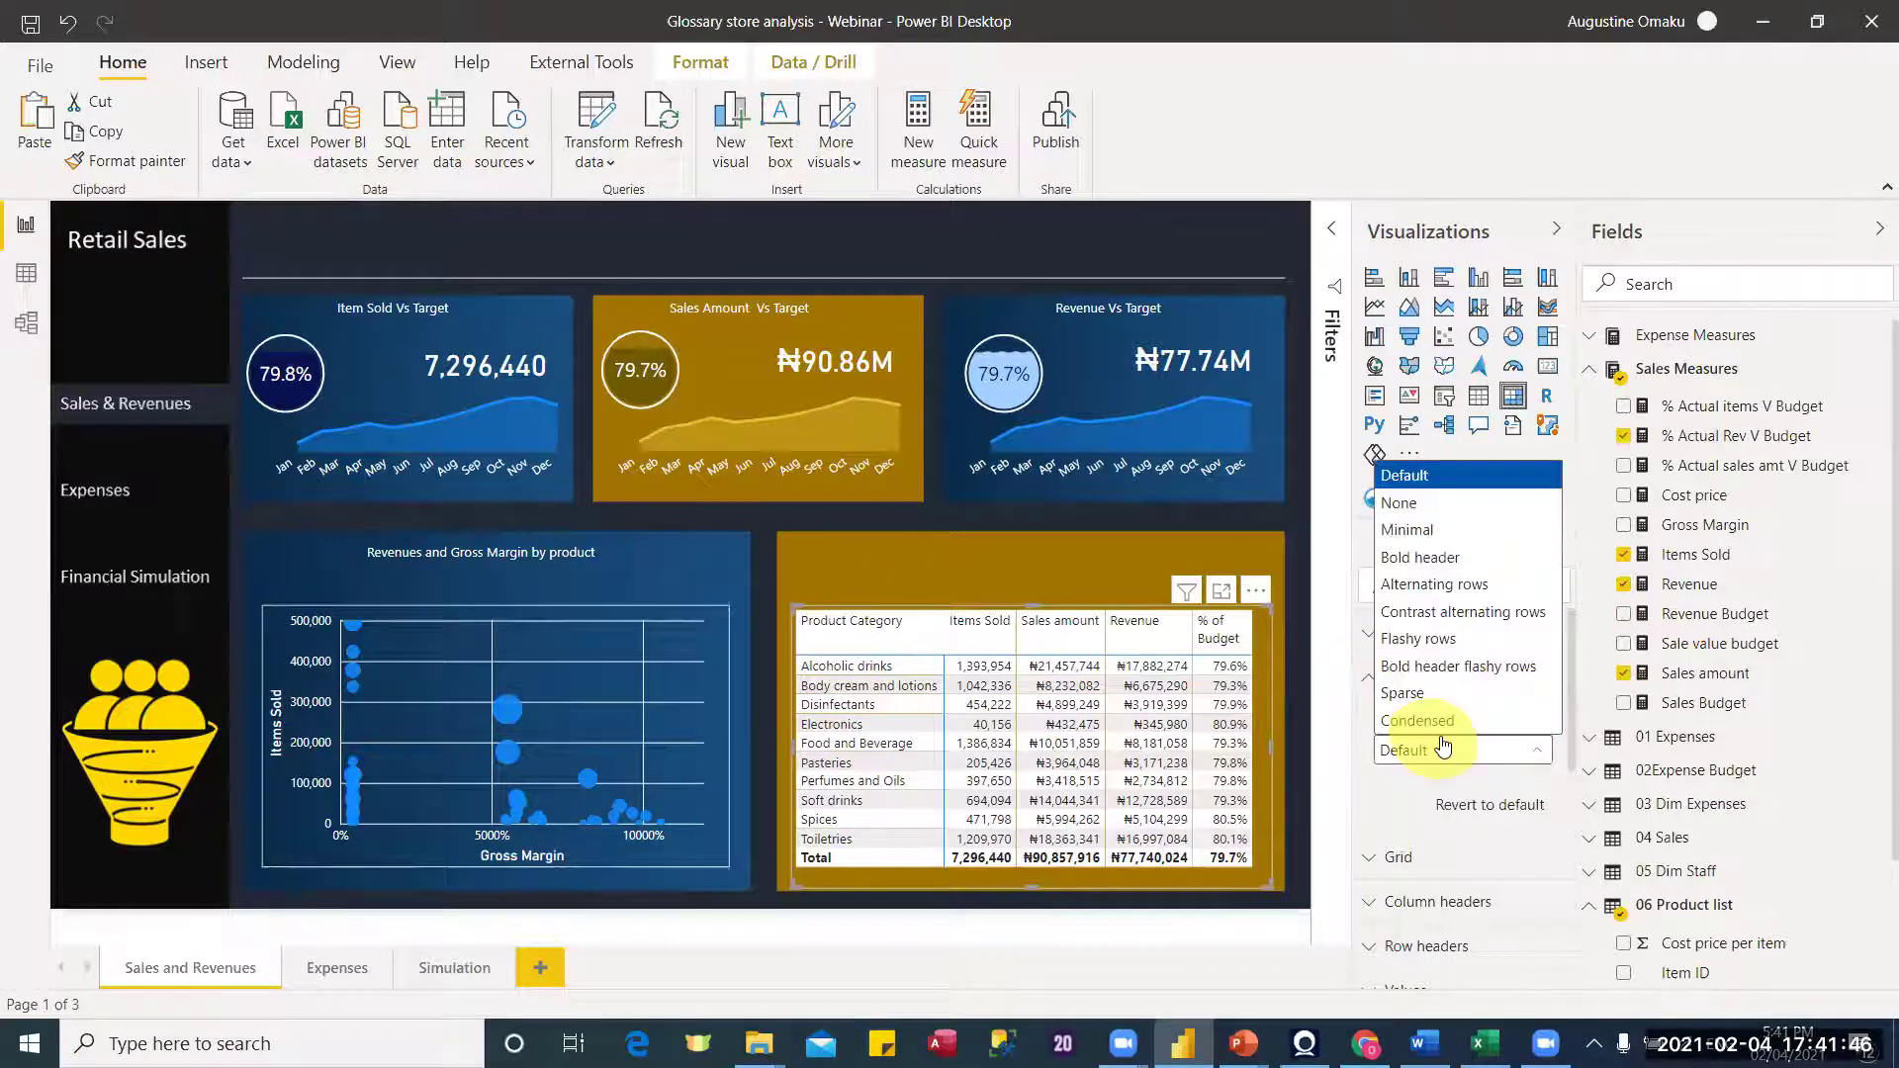
pyautogui.click(1436, 504)
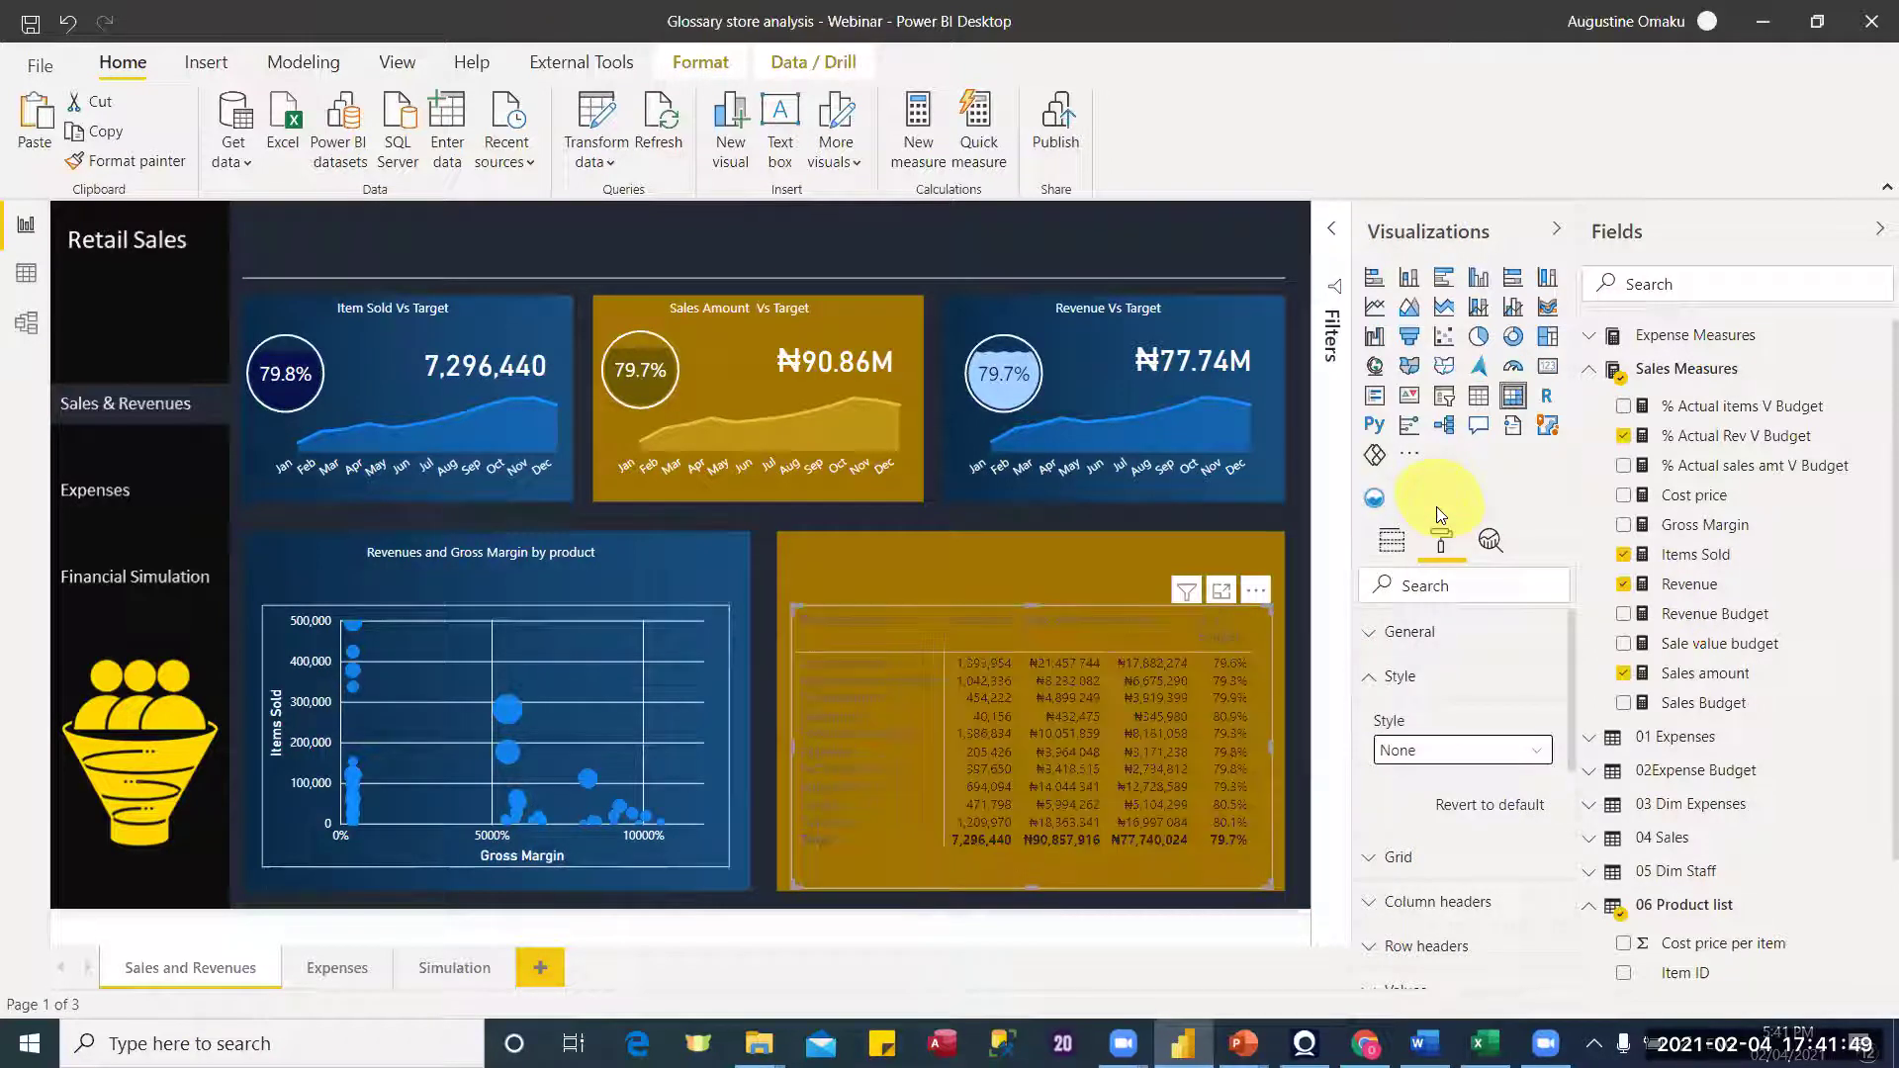
pyautogui.click(1365, 680)
# Step: Filter the matrix formatting options by "color" and set the grid outline color to white
pyautogui.click(1412, 581)
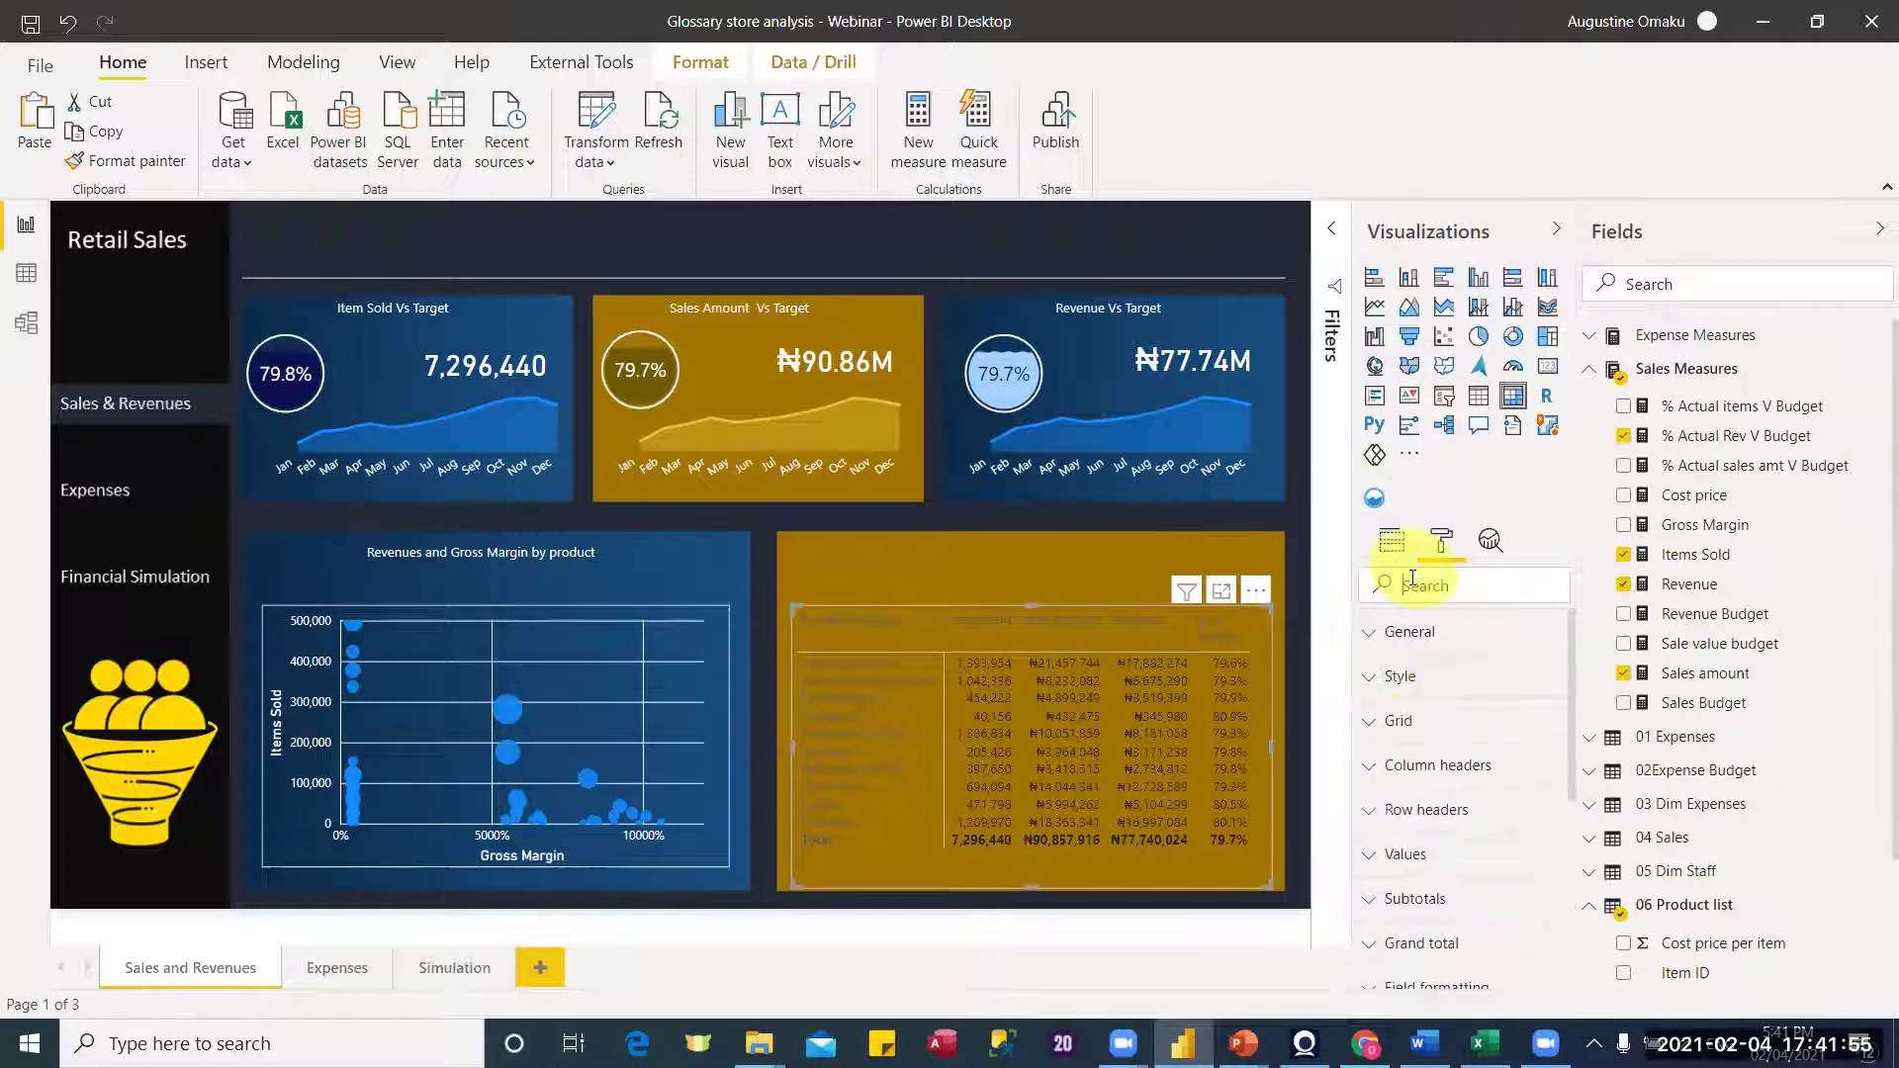
pyautogui.write('colo')
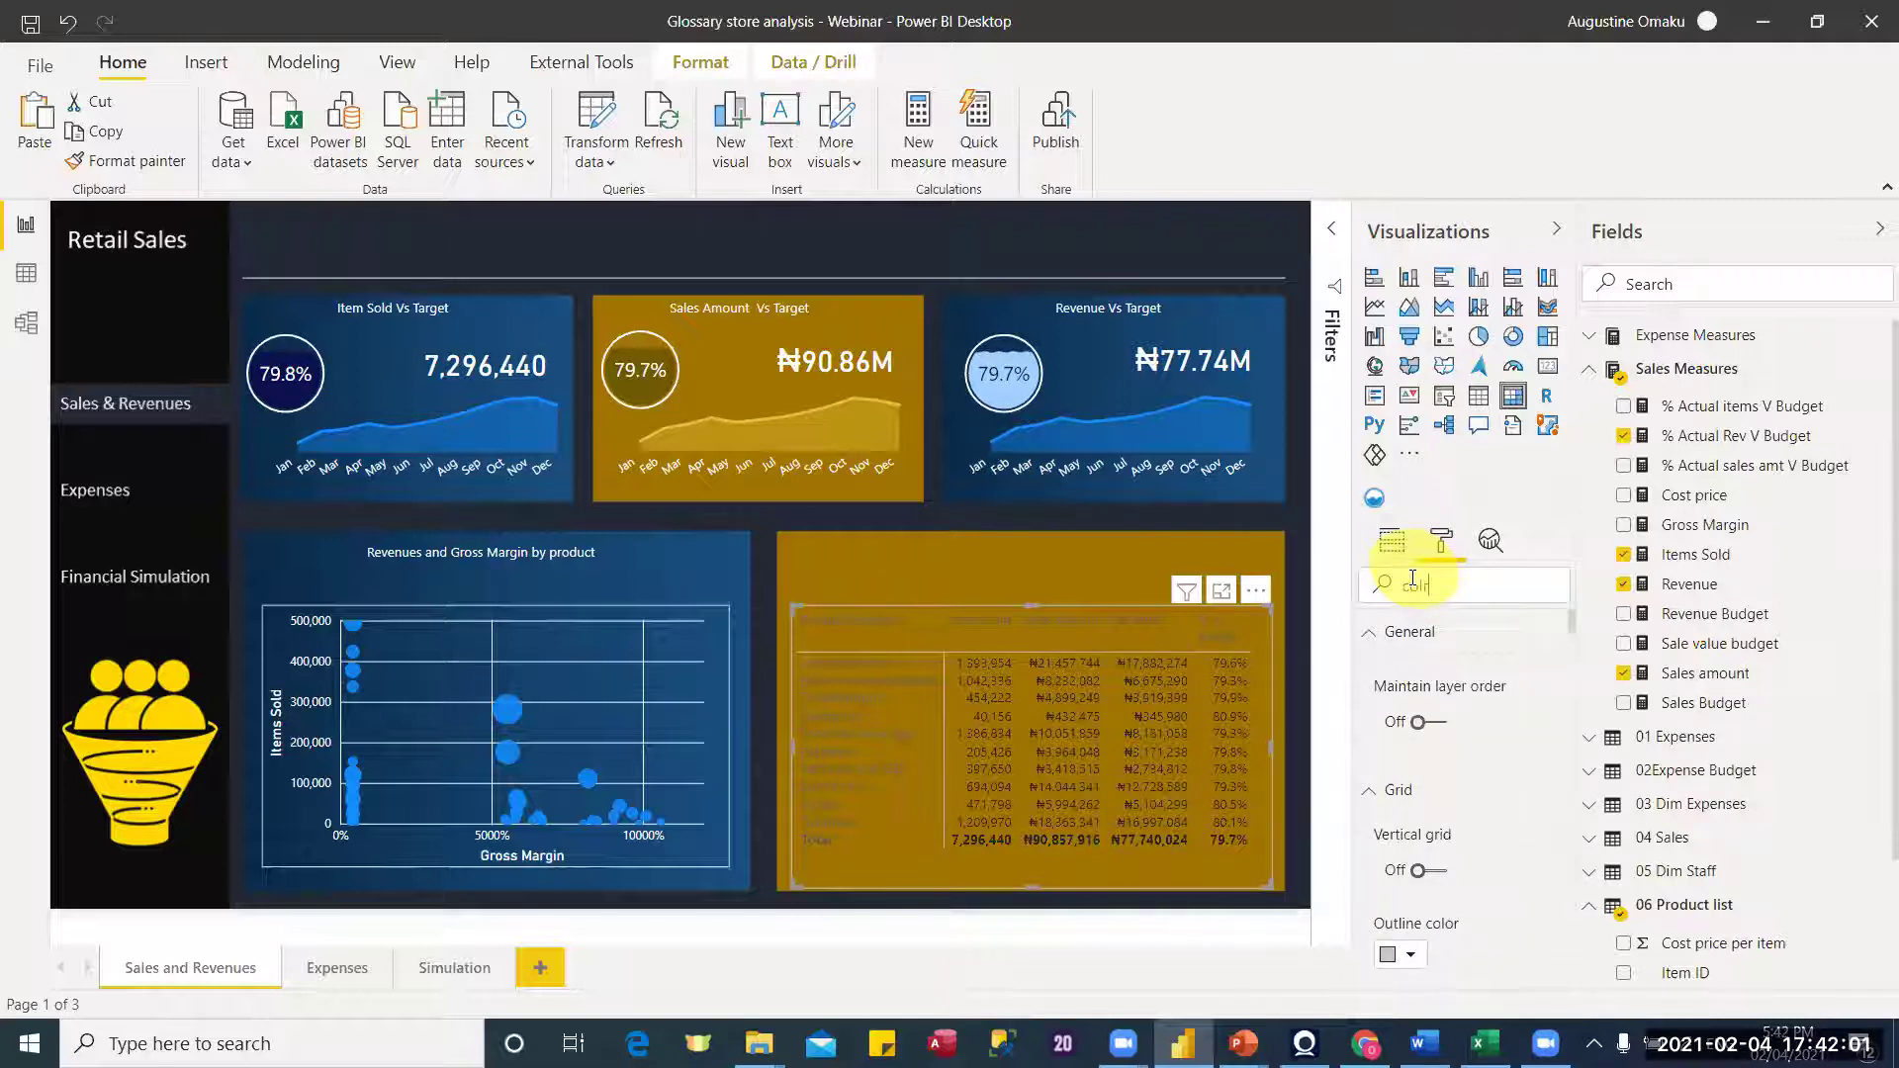
pyautogui.write('r')
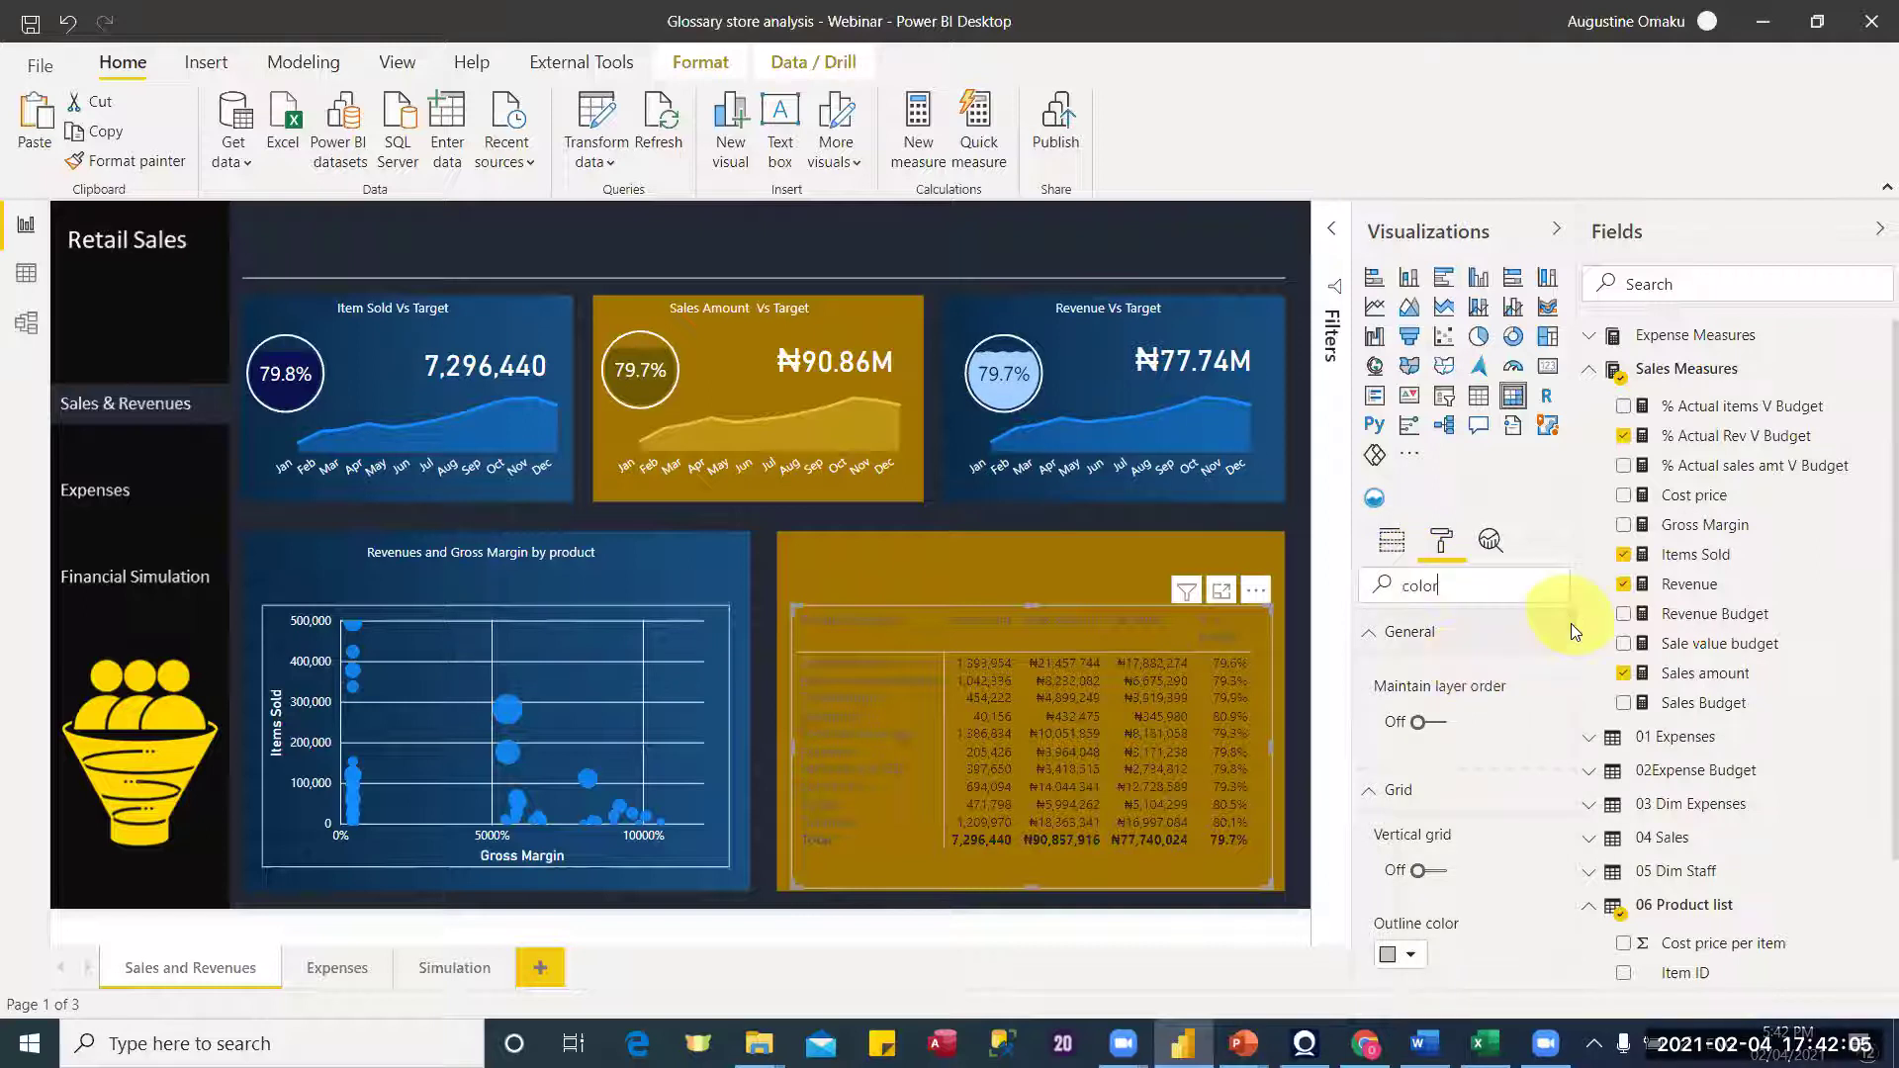
pyautogui.scroll(-3, 1573, 653)
pyautogui.scroll(2, 1570, 625)
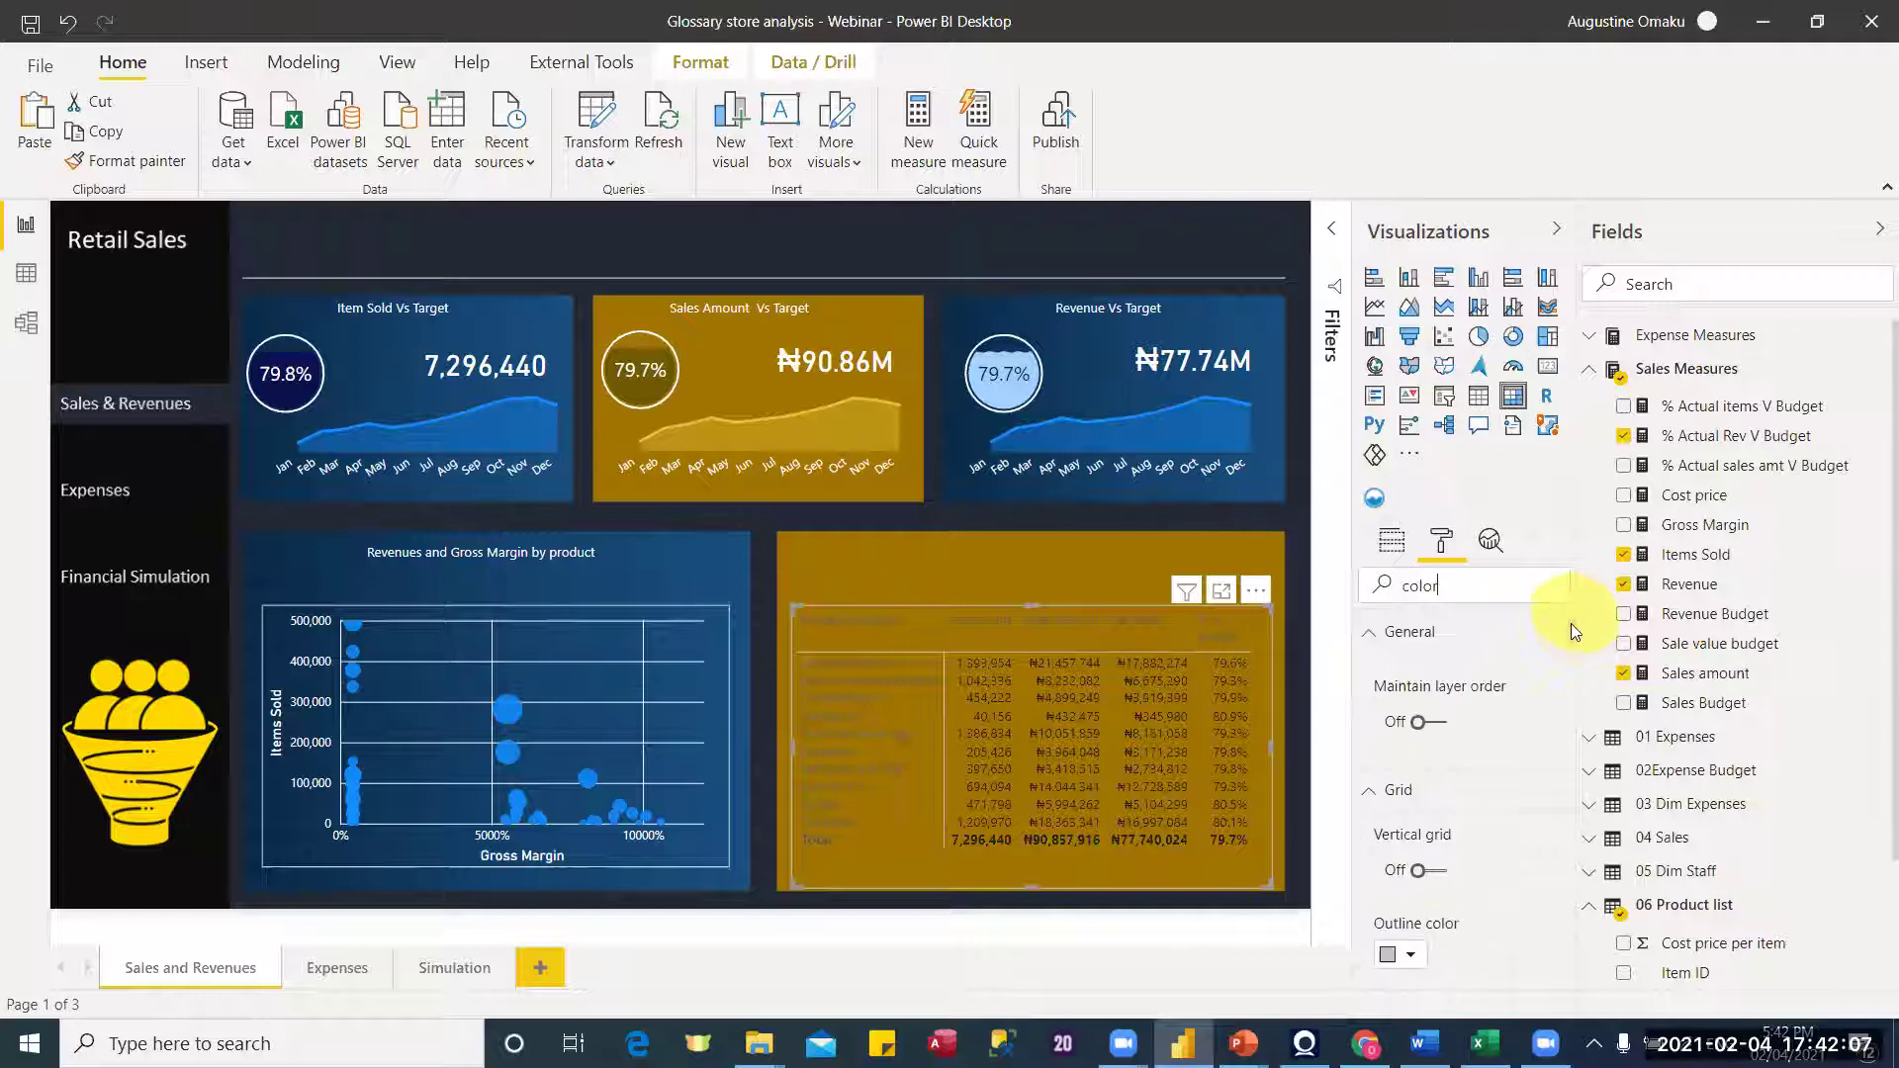
pyautogui.scroll(-2, 1400, 868)
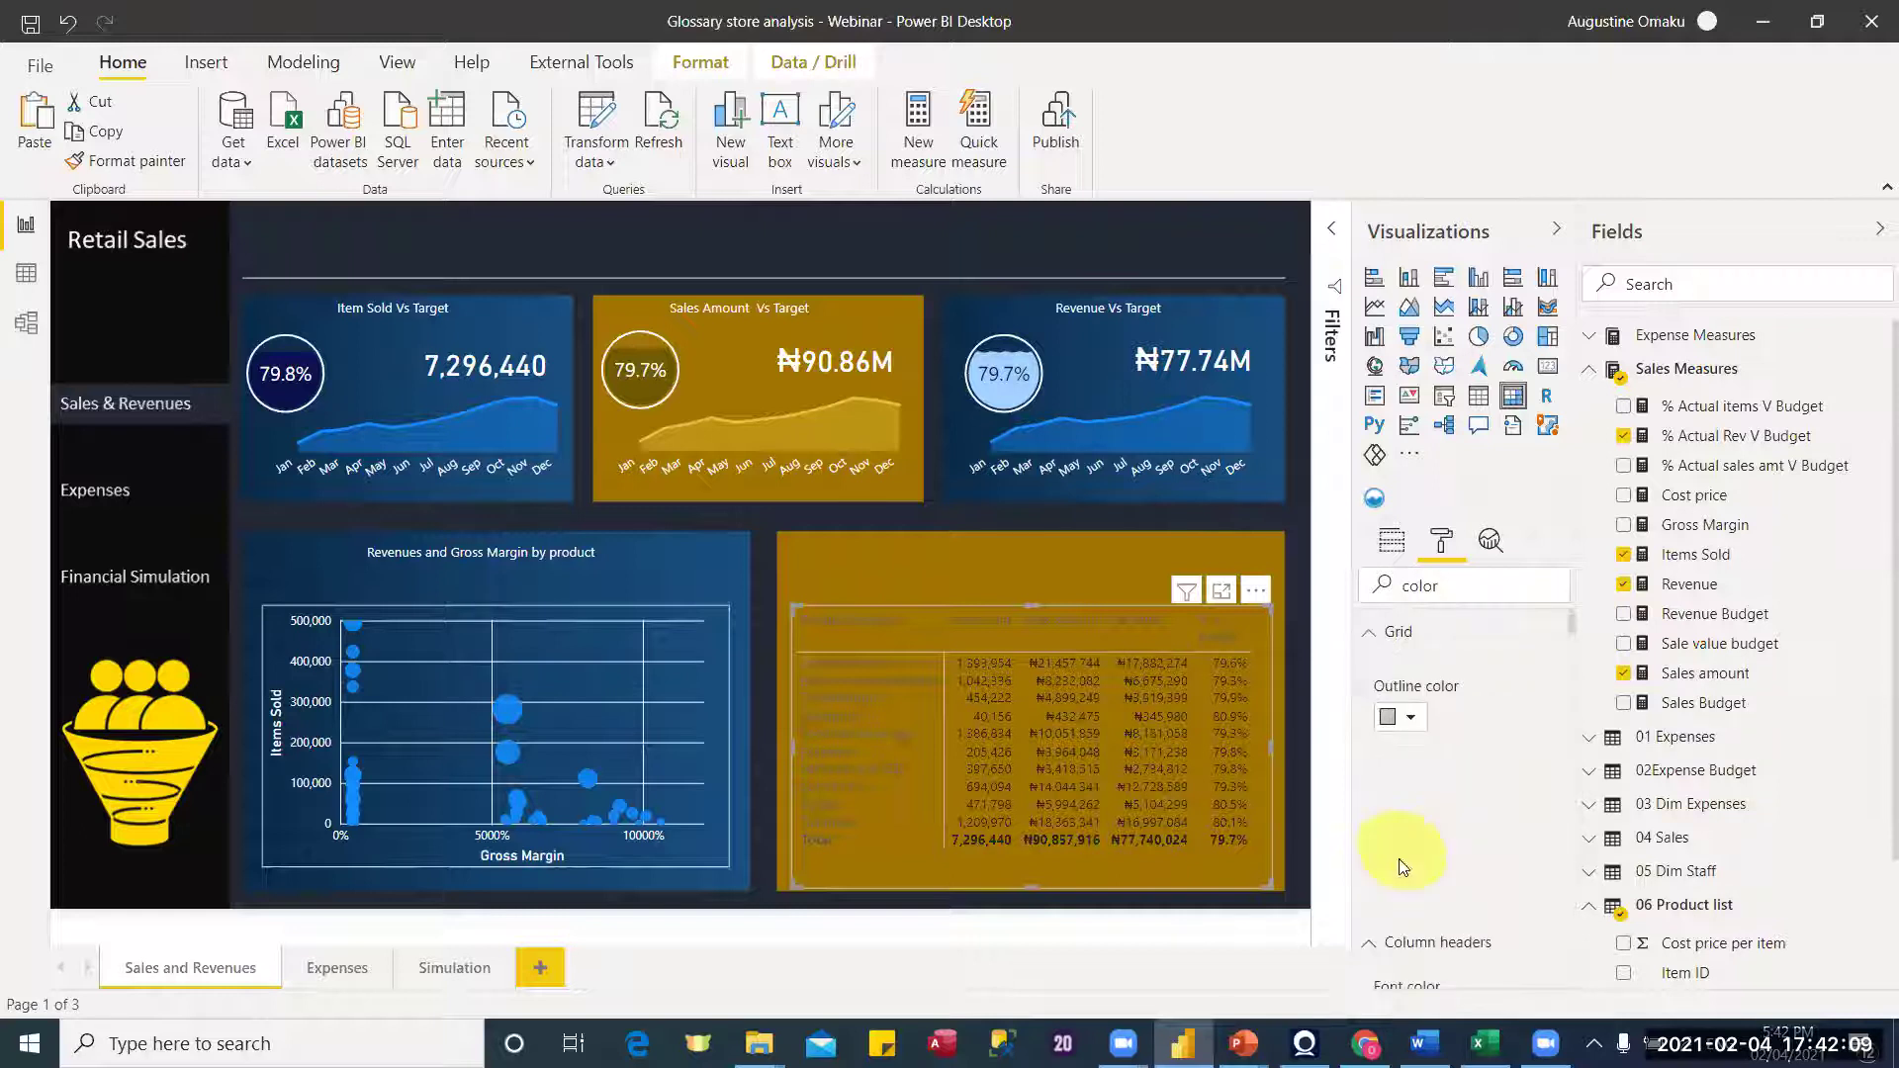
pyautogui.click(1396, 722)
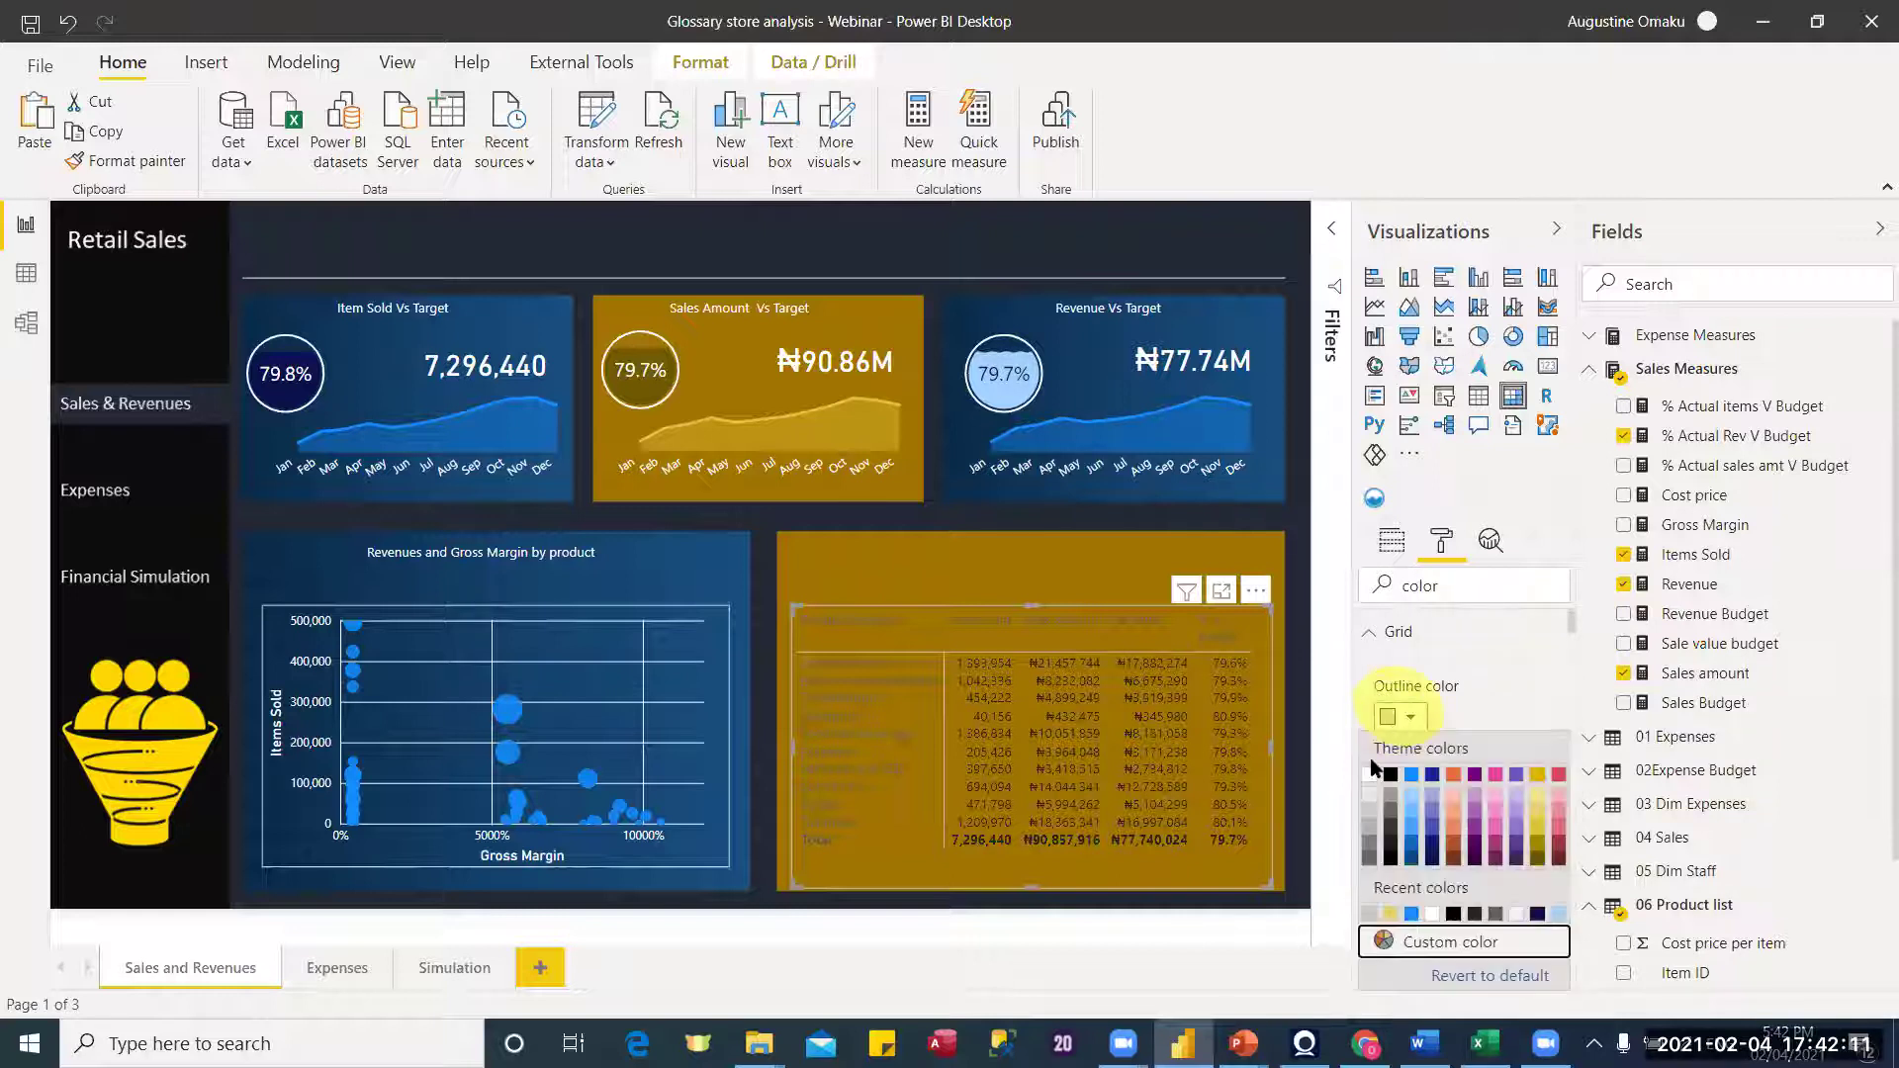
pyautogui.click(1369, 774)
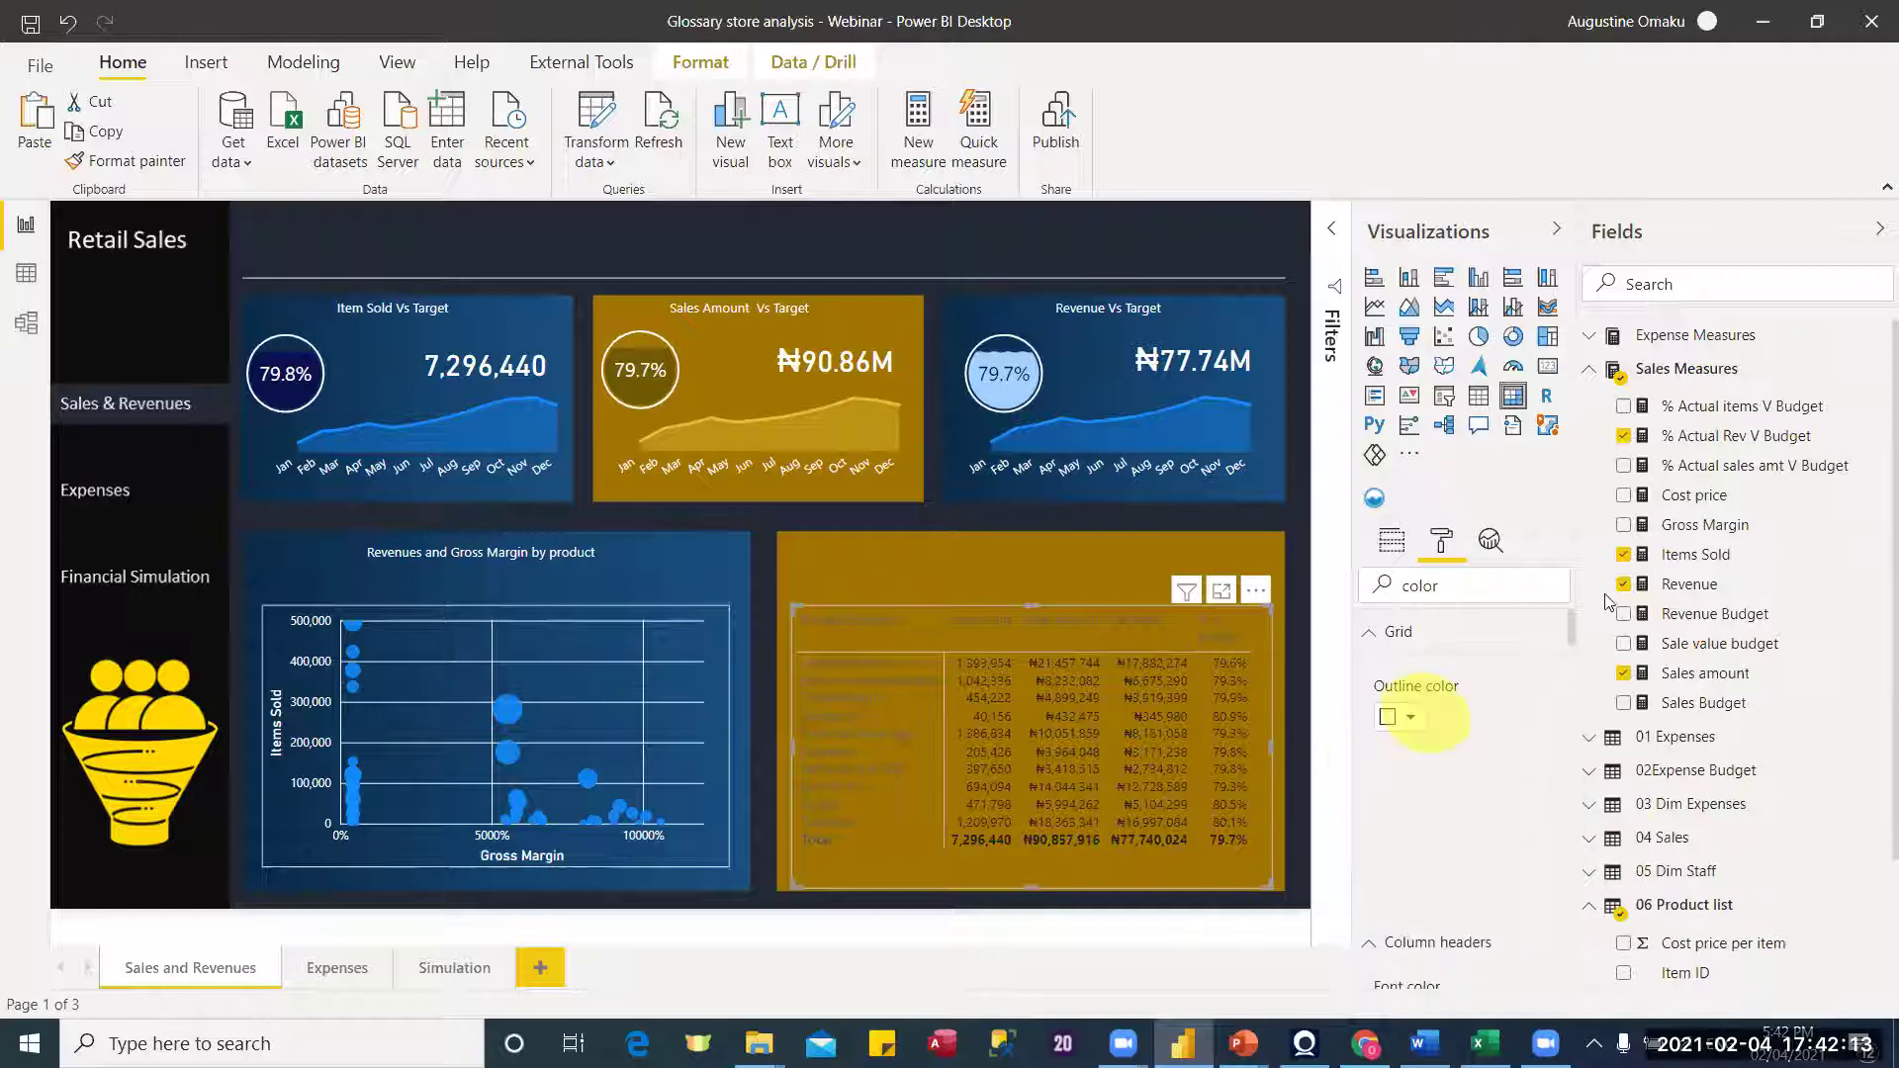
# Step: Set the font color of the matrix's column headers and row headers to white
pyautogui.scroll(-2, 1576, 672)
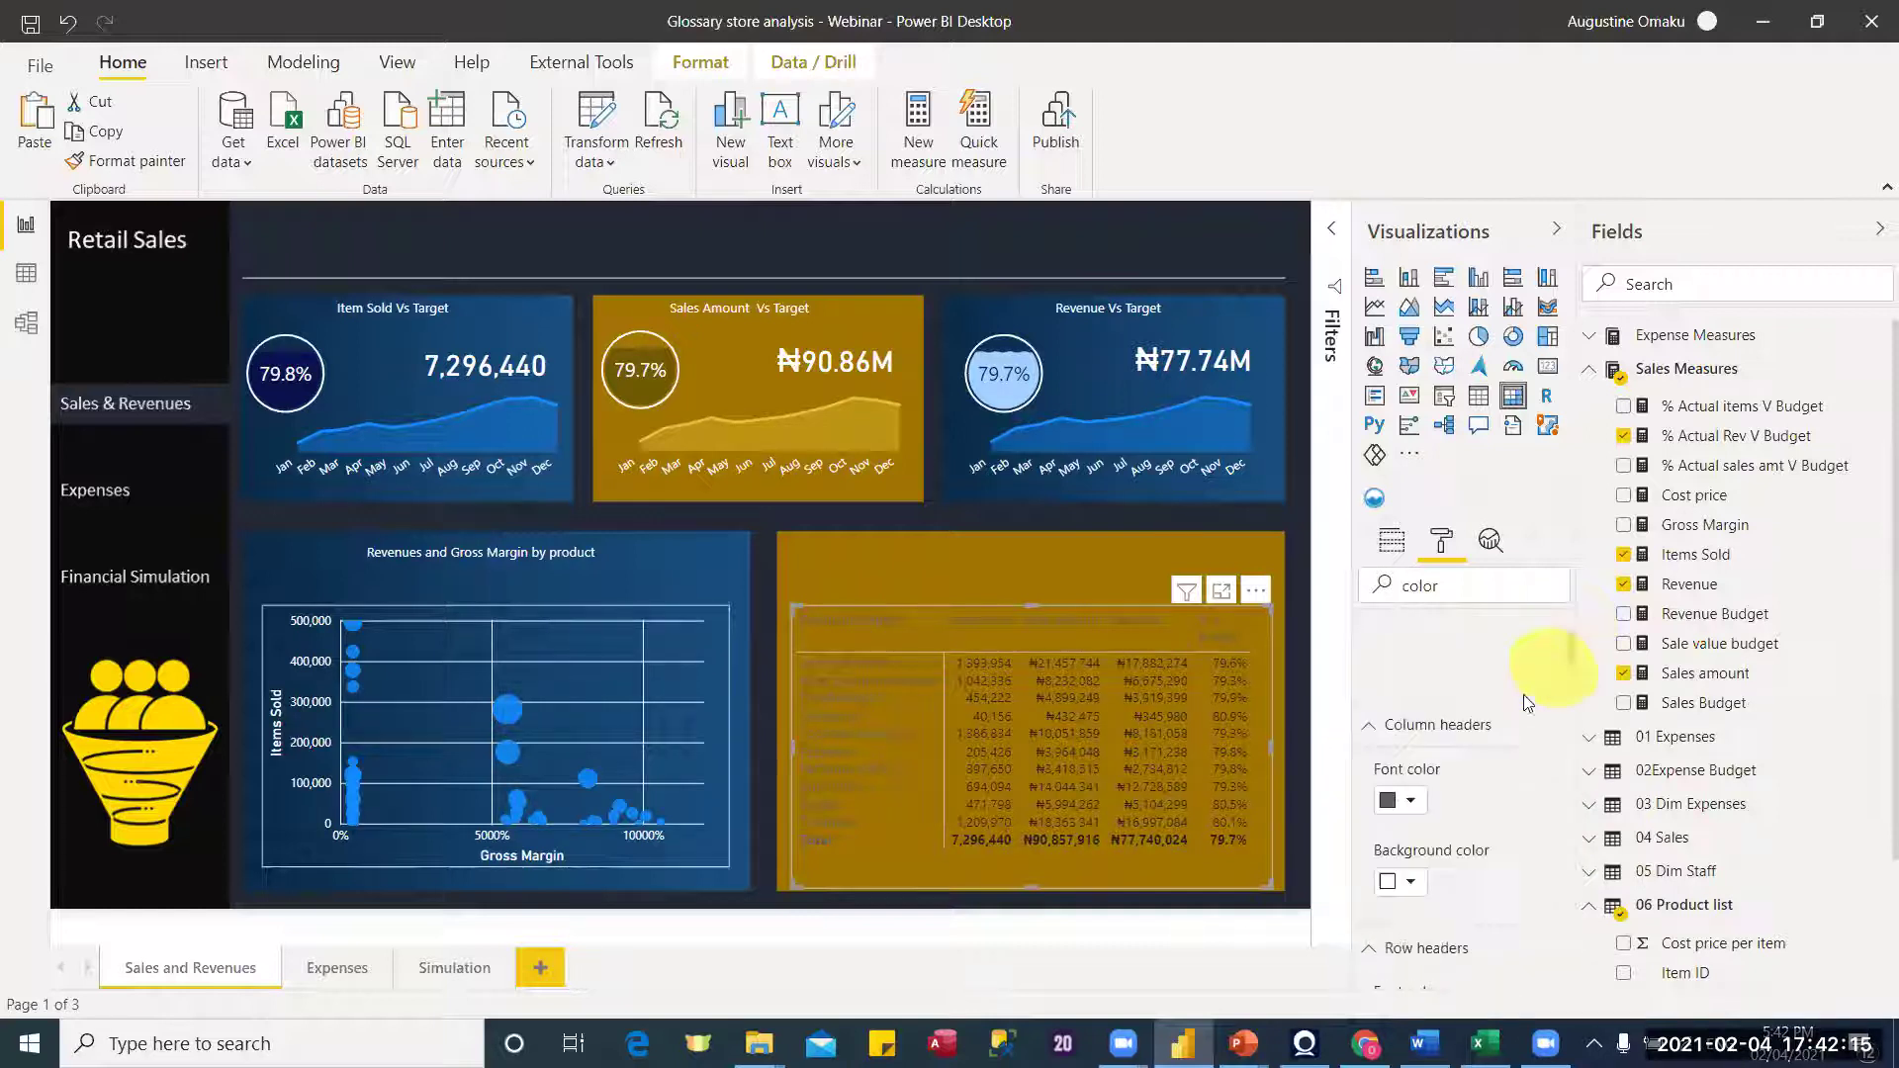
pyautogui.scroll(-2, 1418, 650)
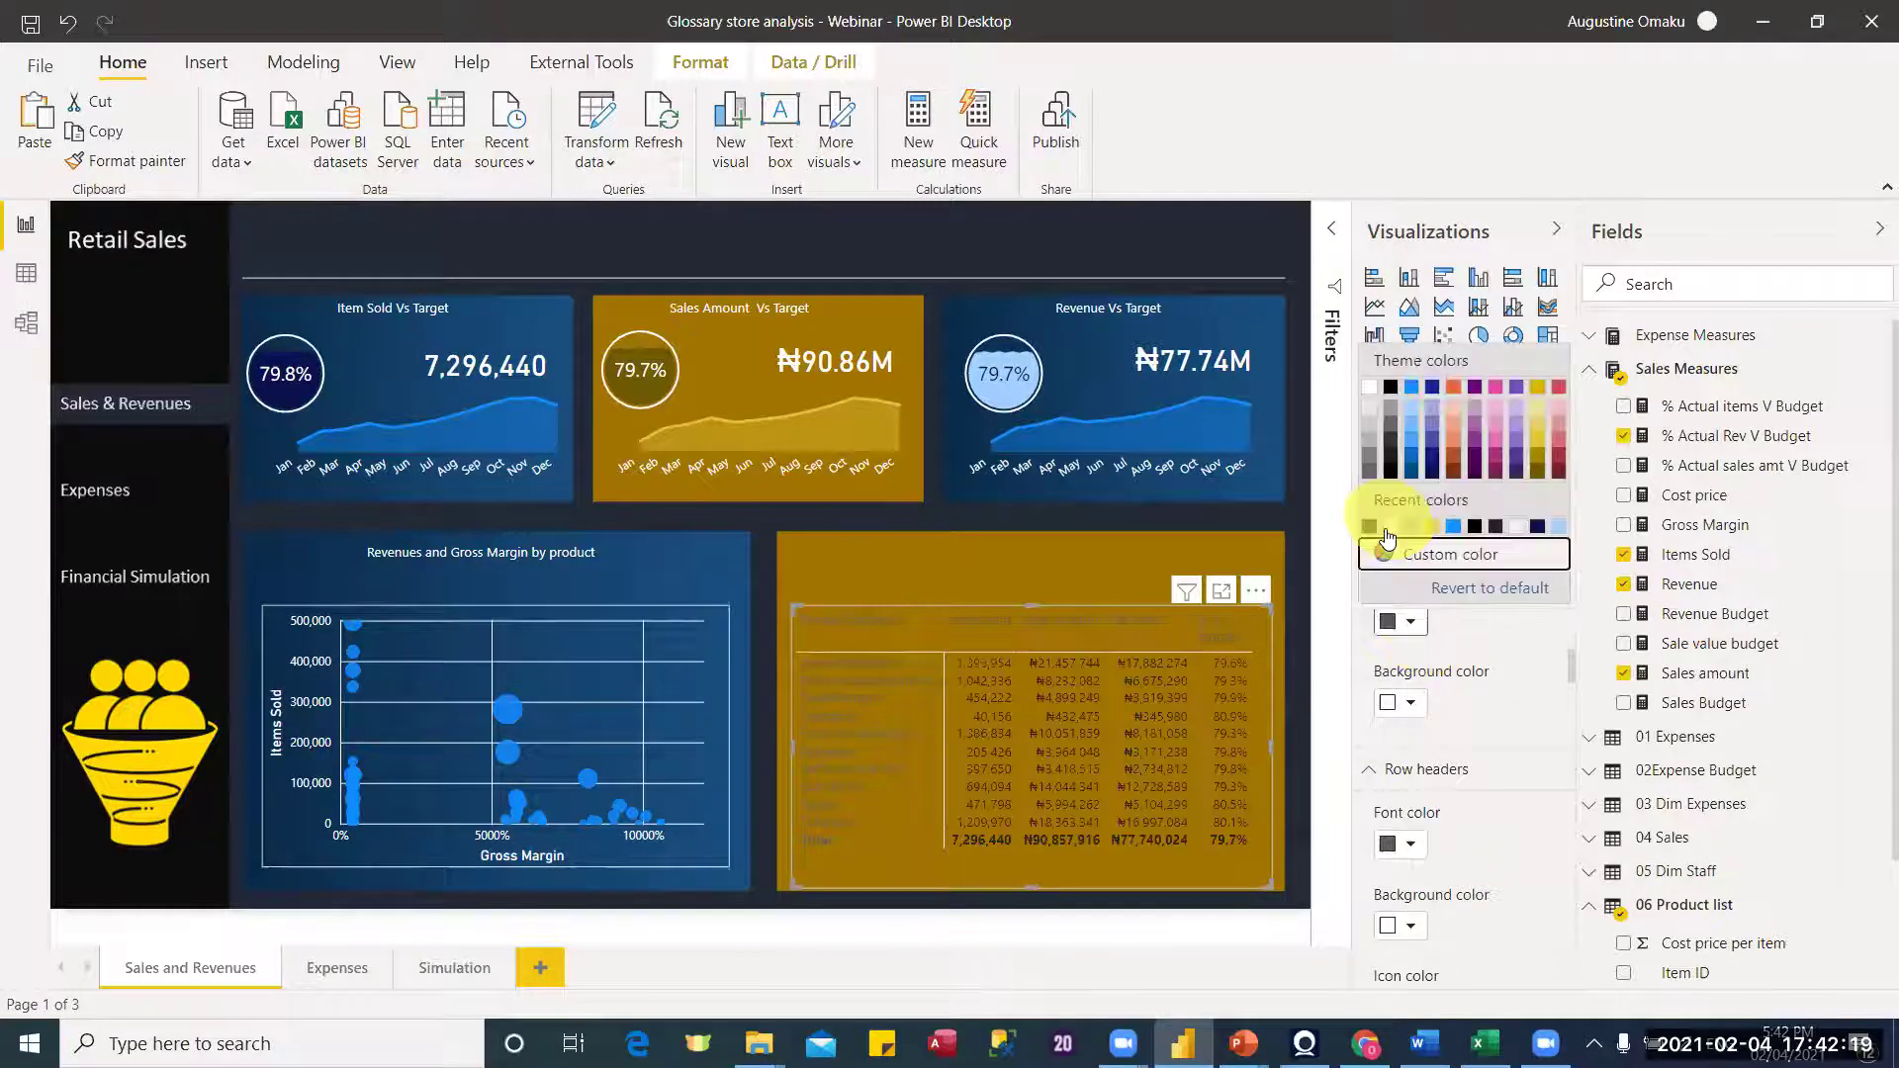
pyautogui.click(1385, 524)
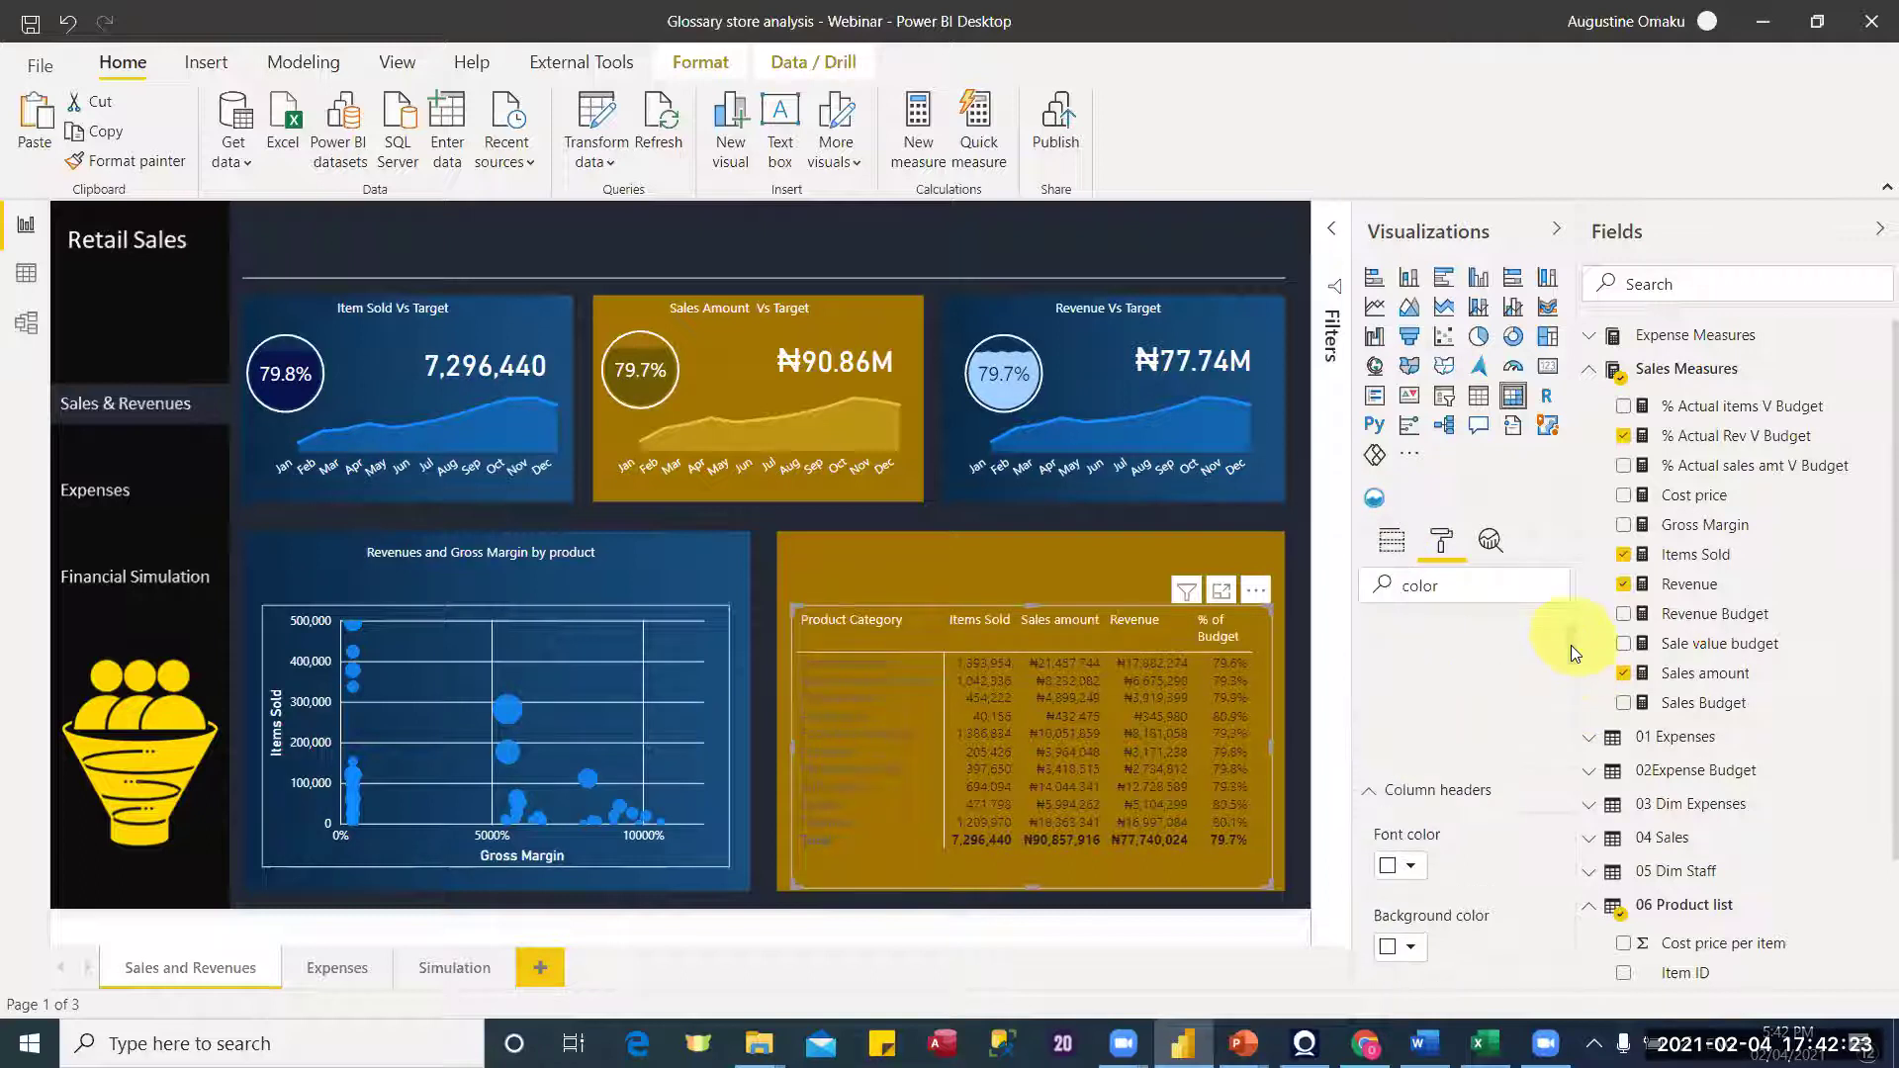
pyautogui.scroll(-1, 1428, 781)
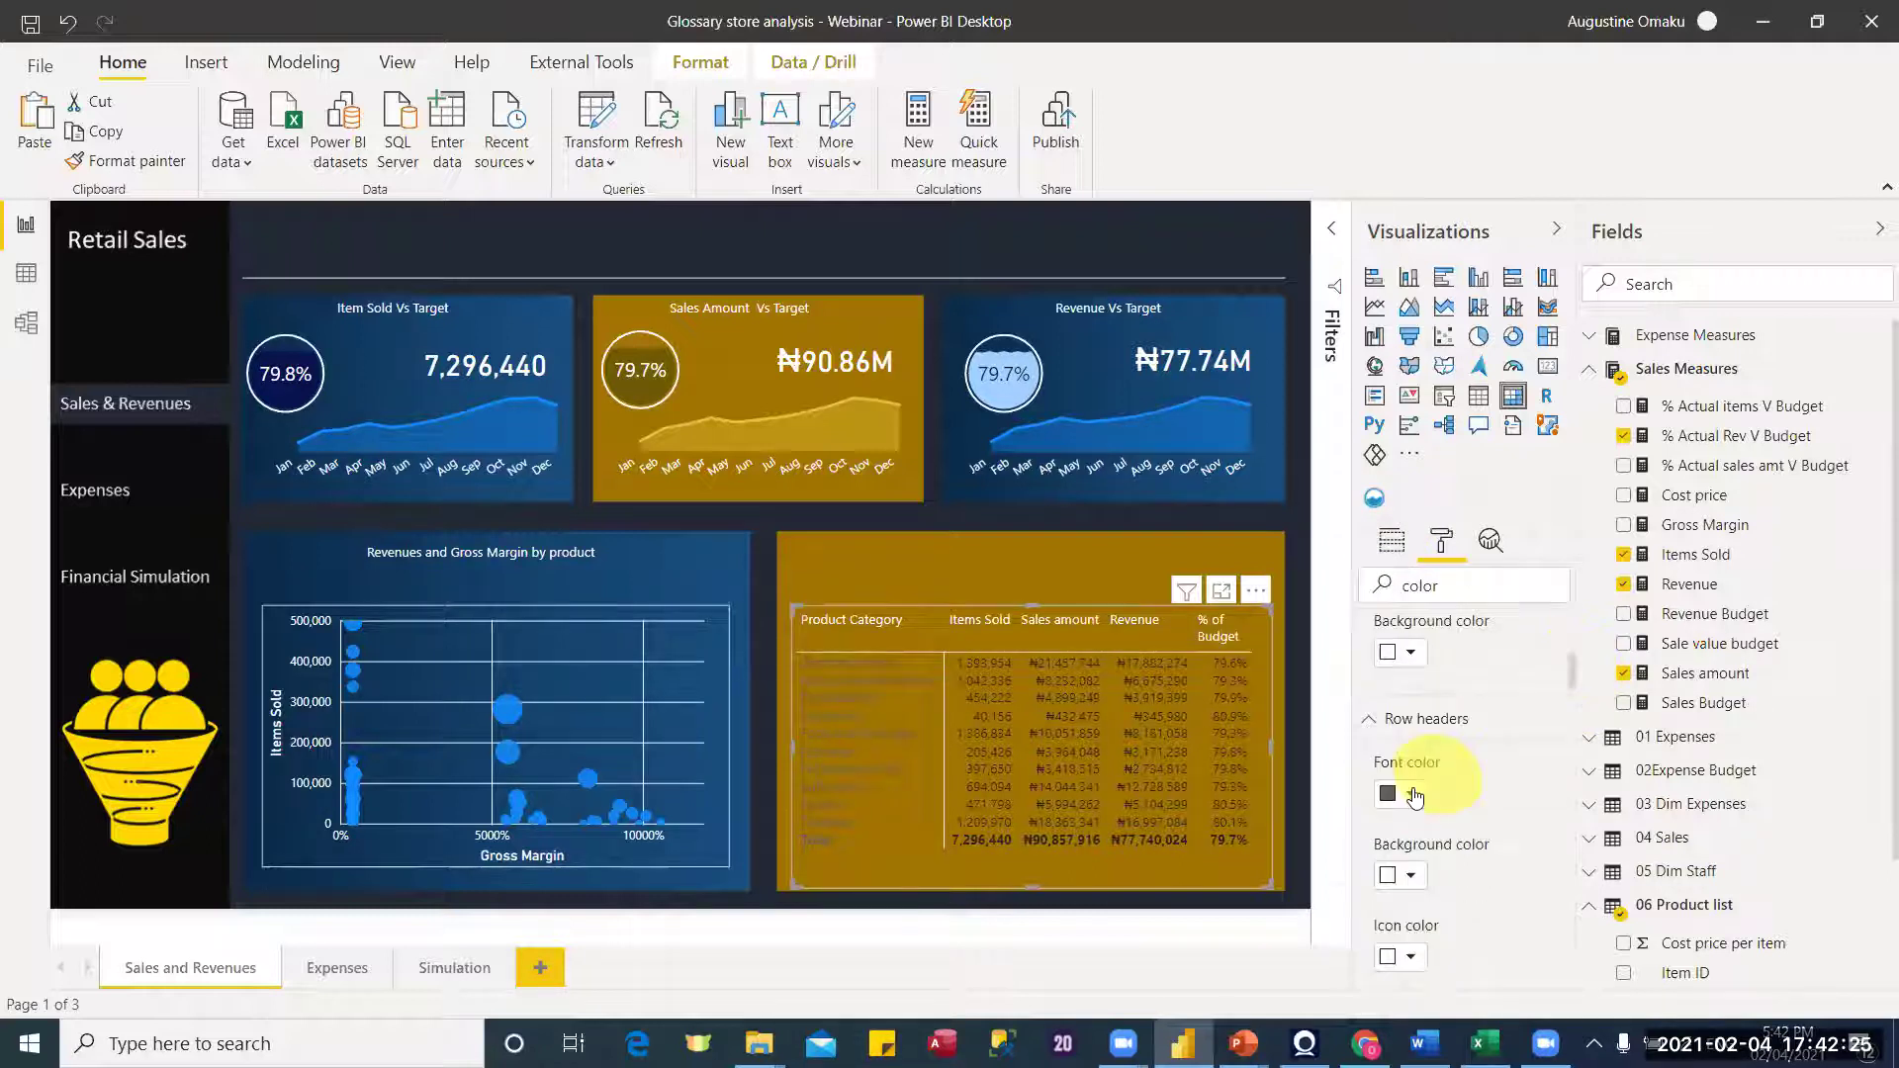
pyautogui.click(1410, 793)
pyautogui.click(1392, 703)
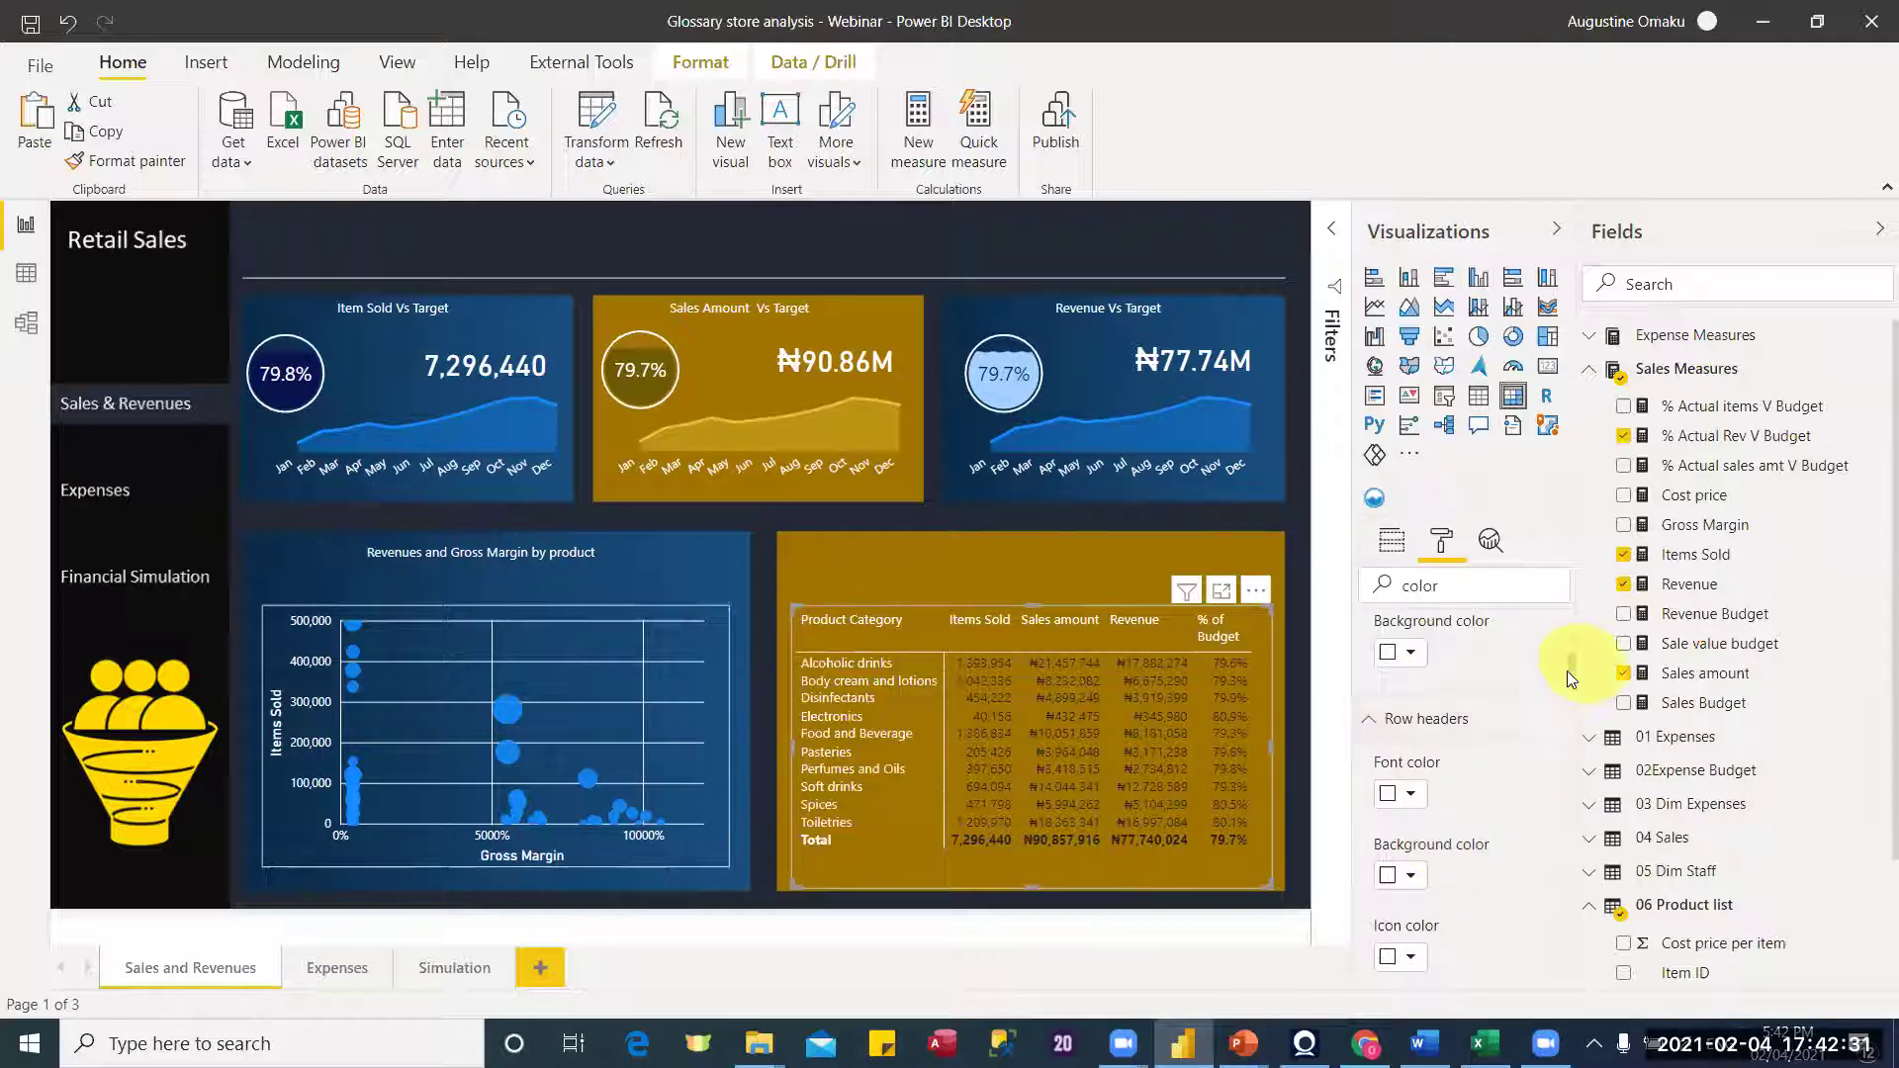
# Step: Set the font color and alternate font color of the matrix values to white
pyautogui.moveTo(1572, 680); pyautogui.dragTo(1577, 729)
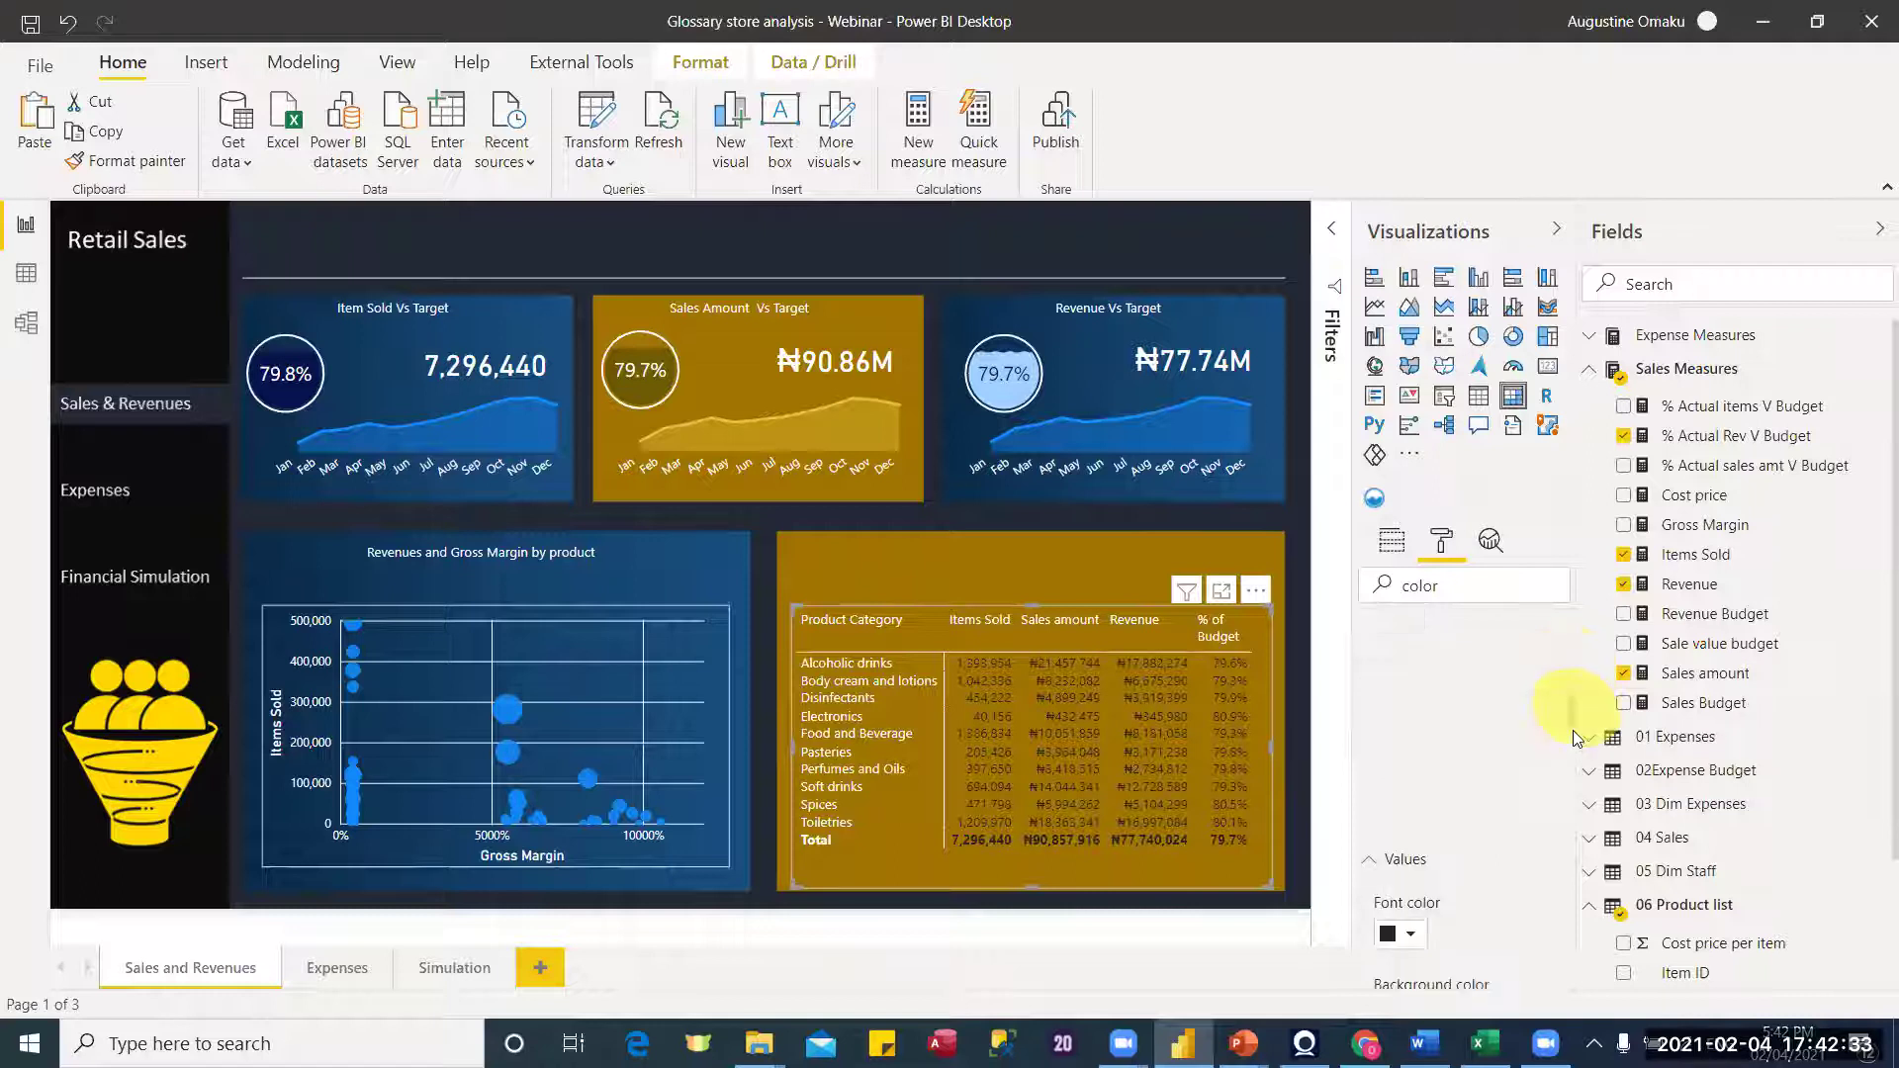
pyautogui.scroll(-3, 1424, 734)
pyautogui.click(1412, 732)
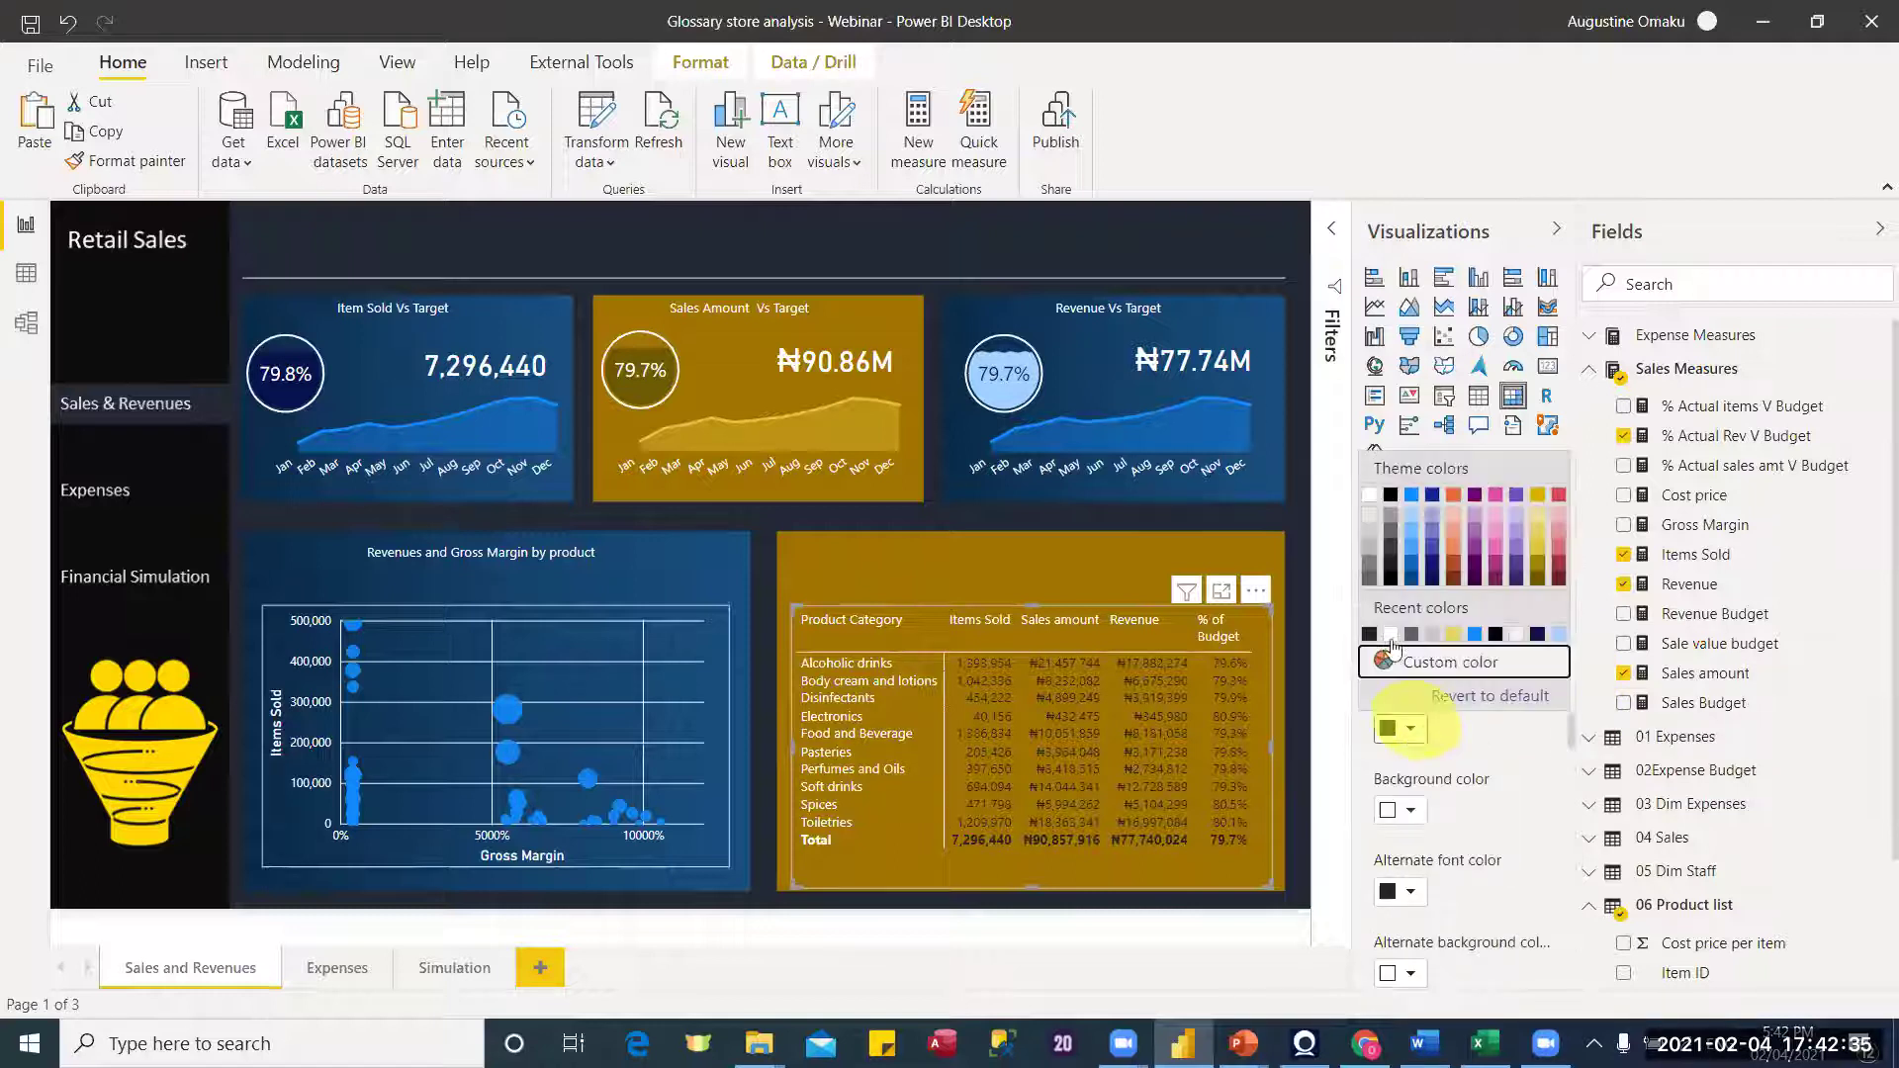
pyautogui.click(1390, 634)
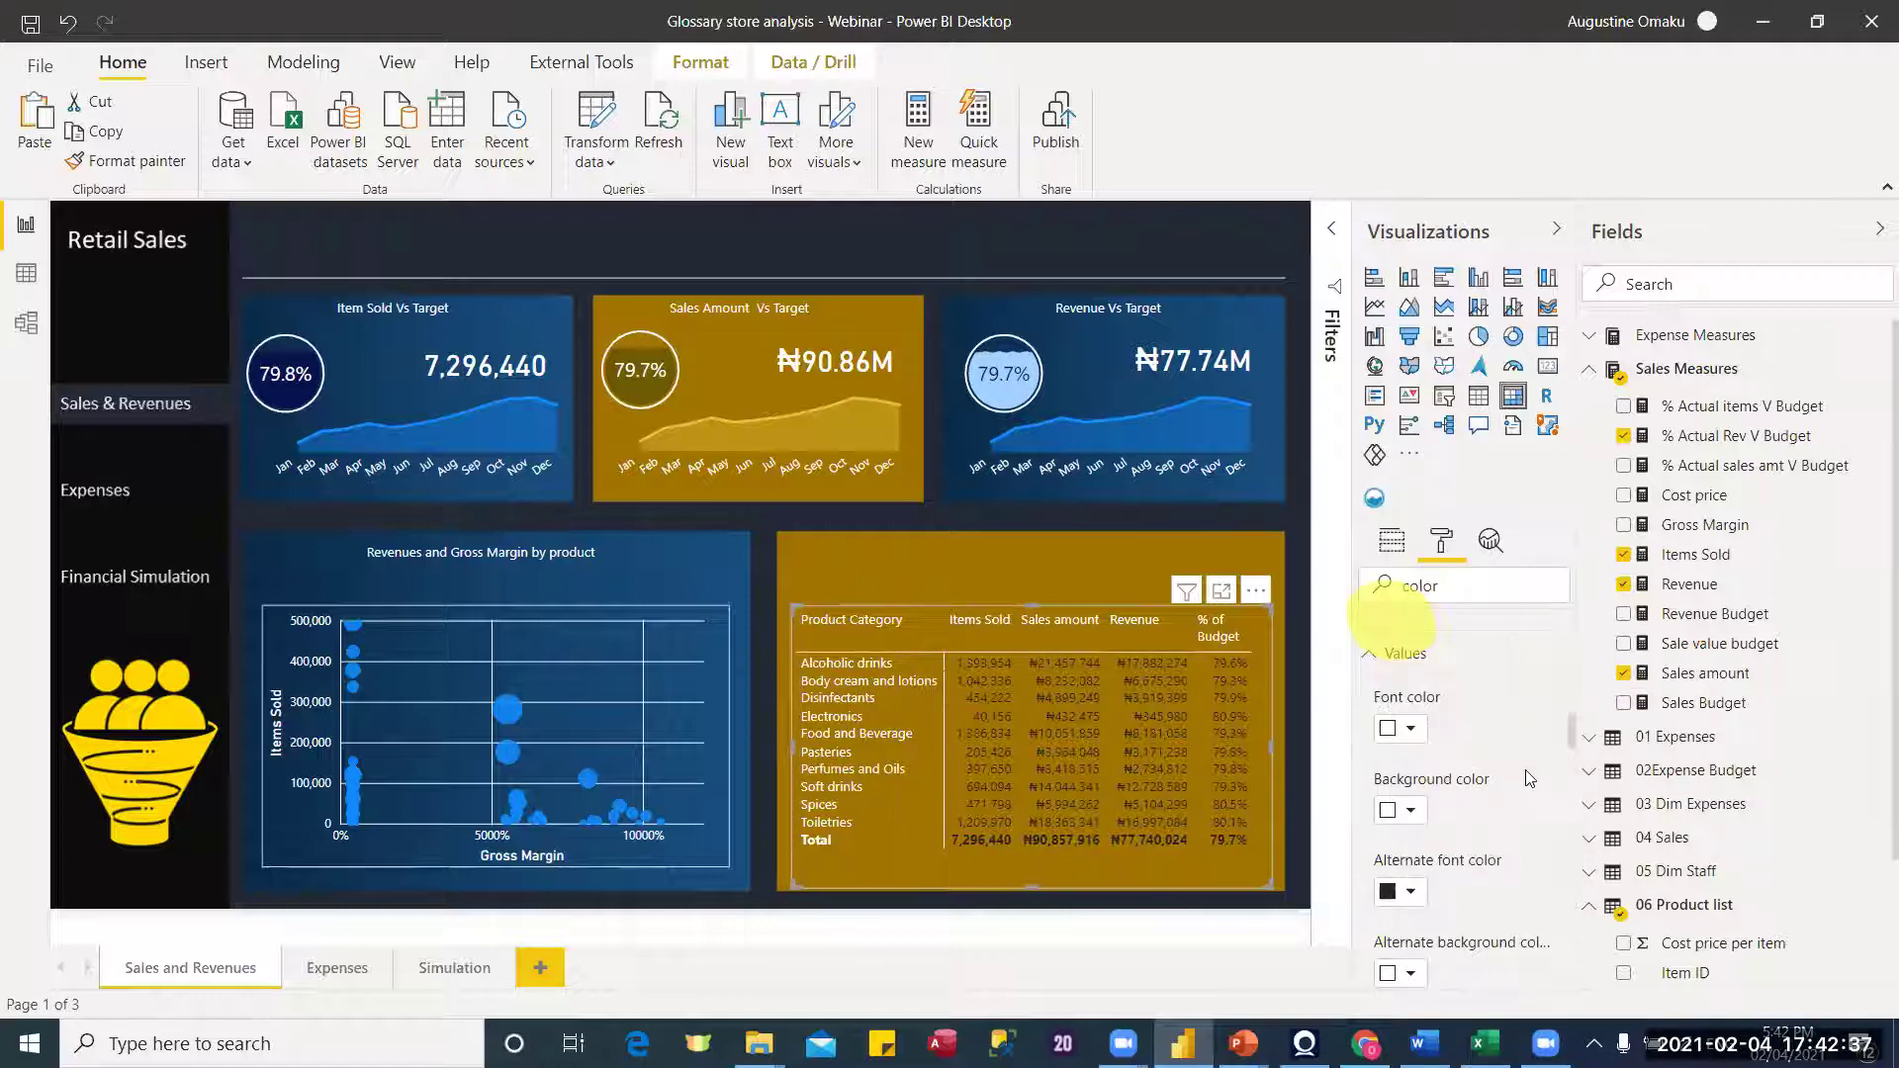
pyautogui.click(1410, 891)
pyautogui.click(1391, 798)
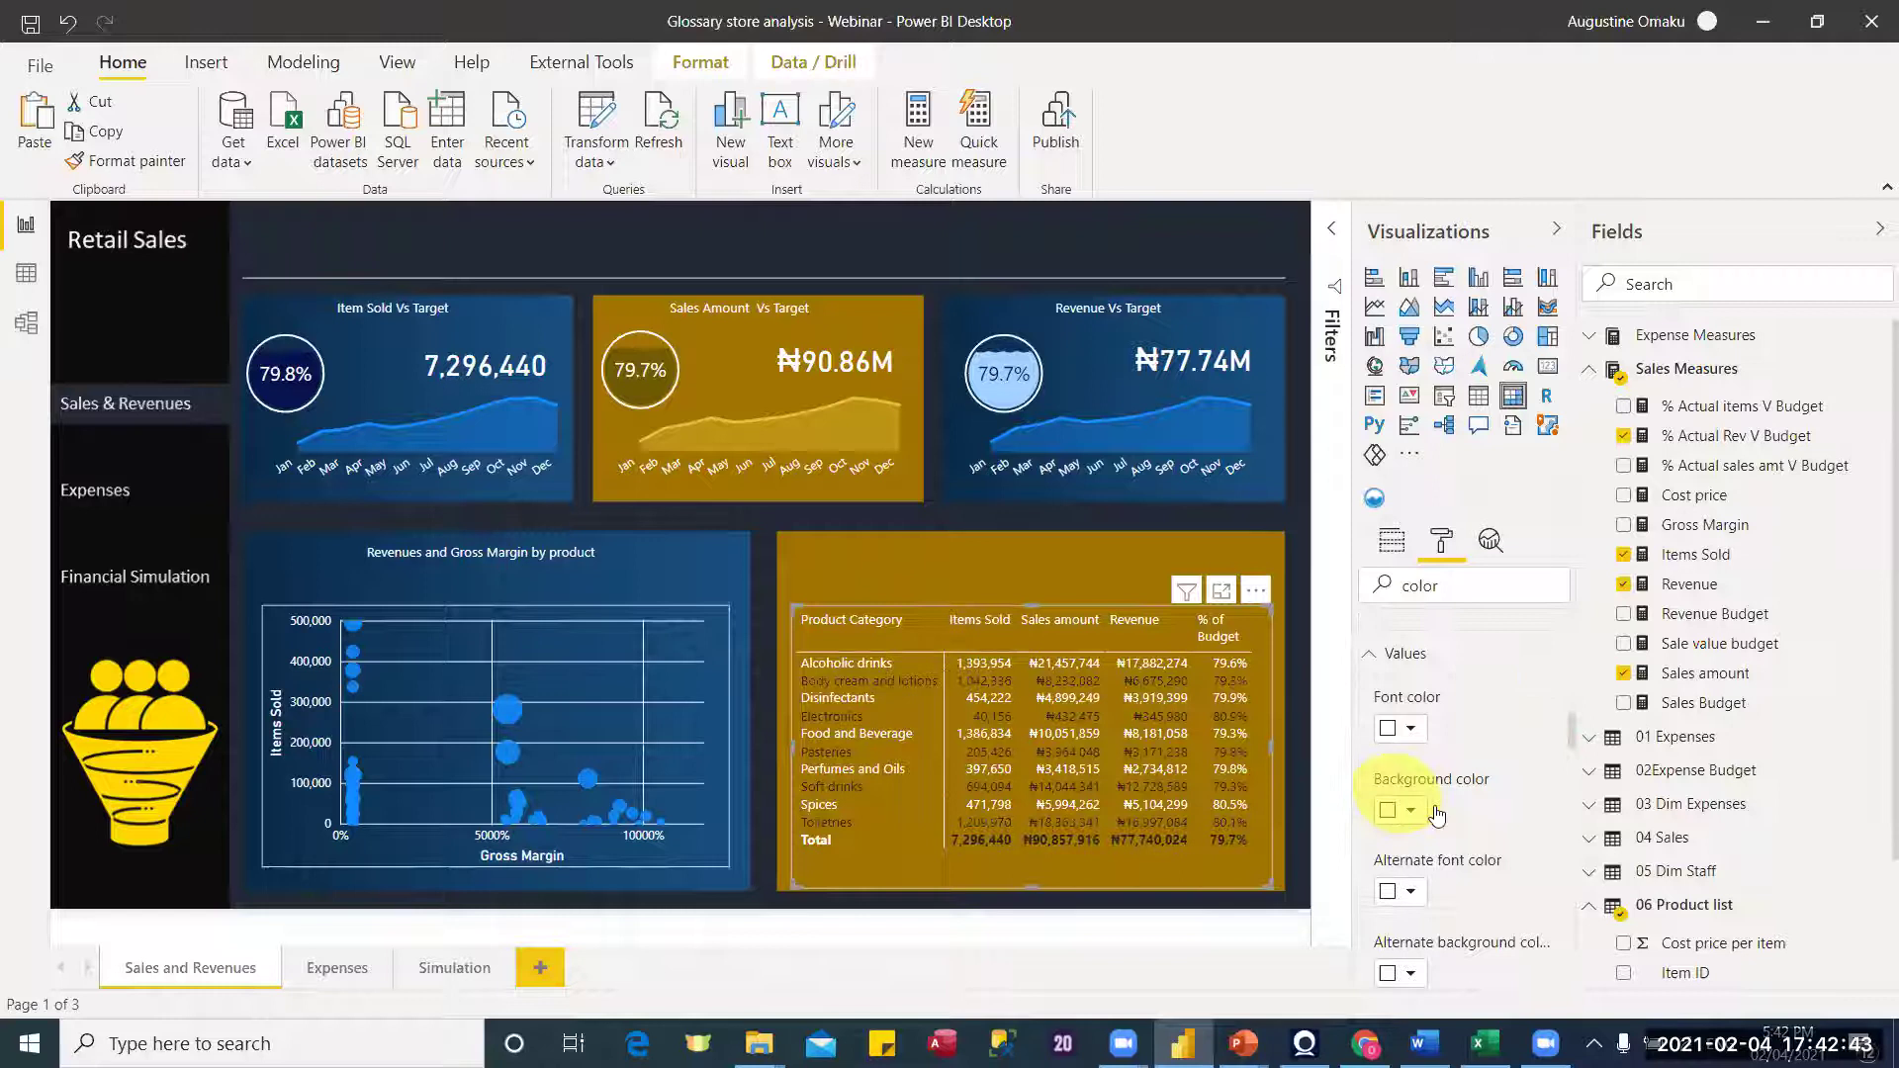
# Step: Set the font color of the matrix's subtotals and grand total to white
pyautogui.moveTo(1572, 734); pyautogui.dragTo(1574, 778)
pyautogui.scroll(-3, 1424, 764)
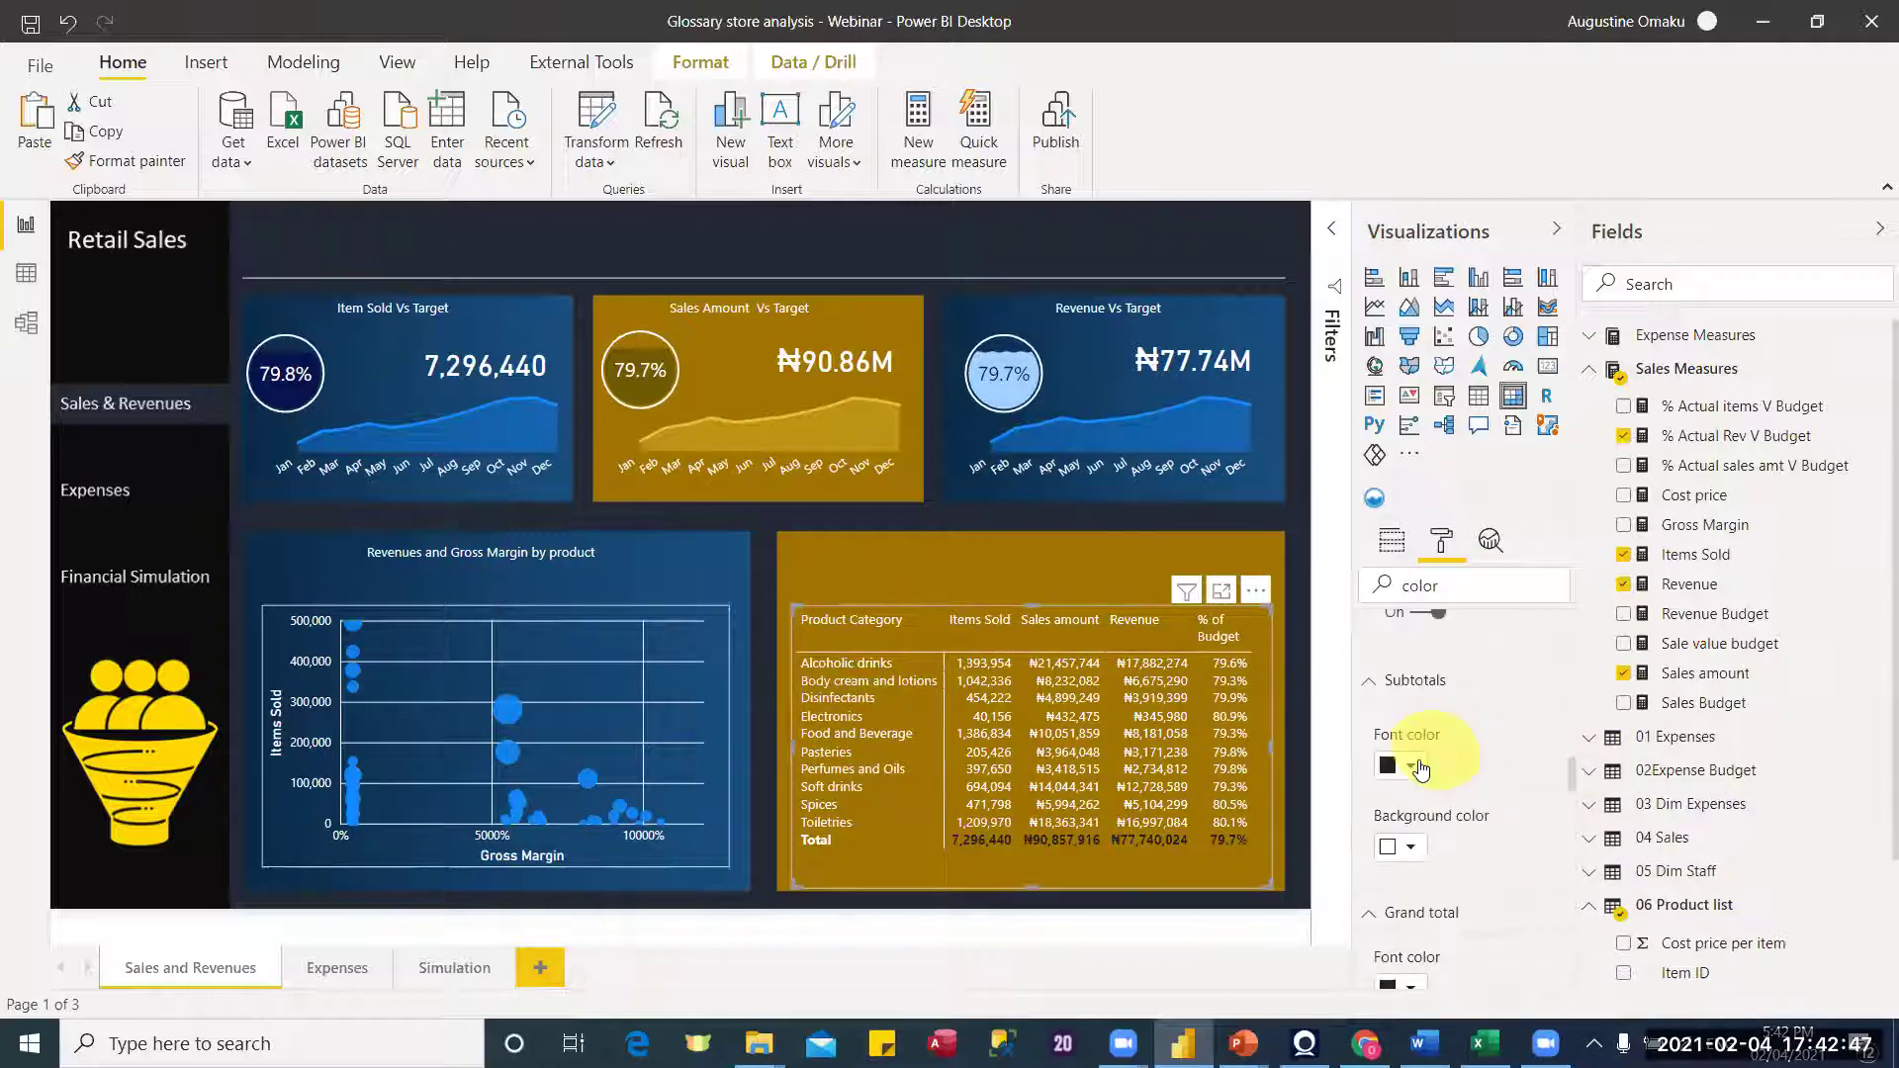
pyautogui.click(1414, 766)
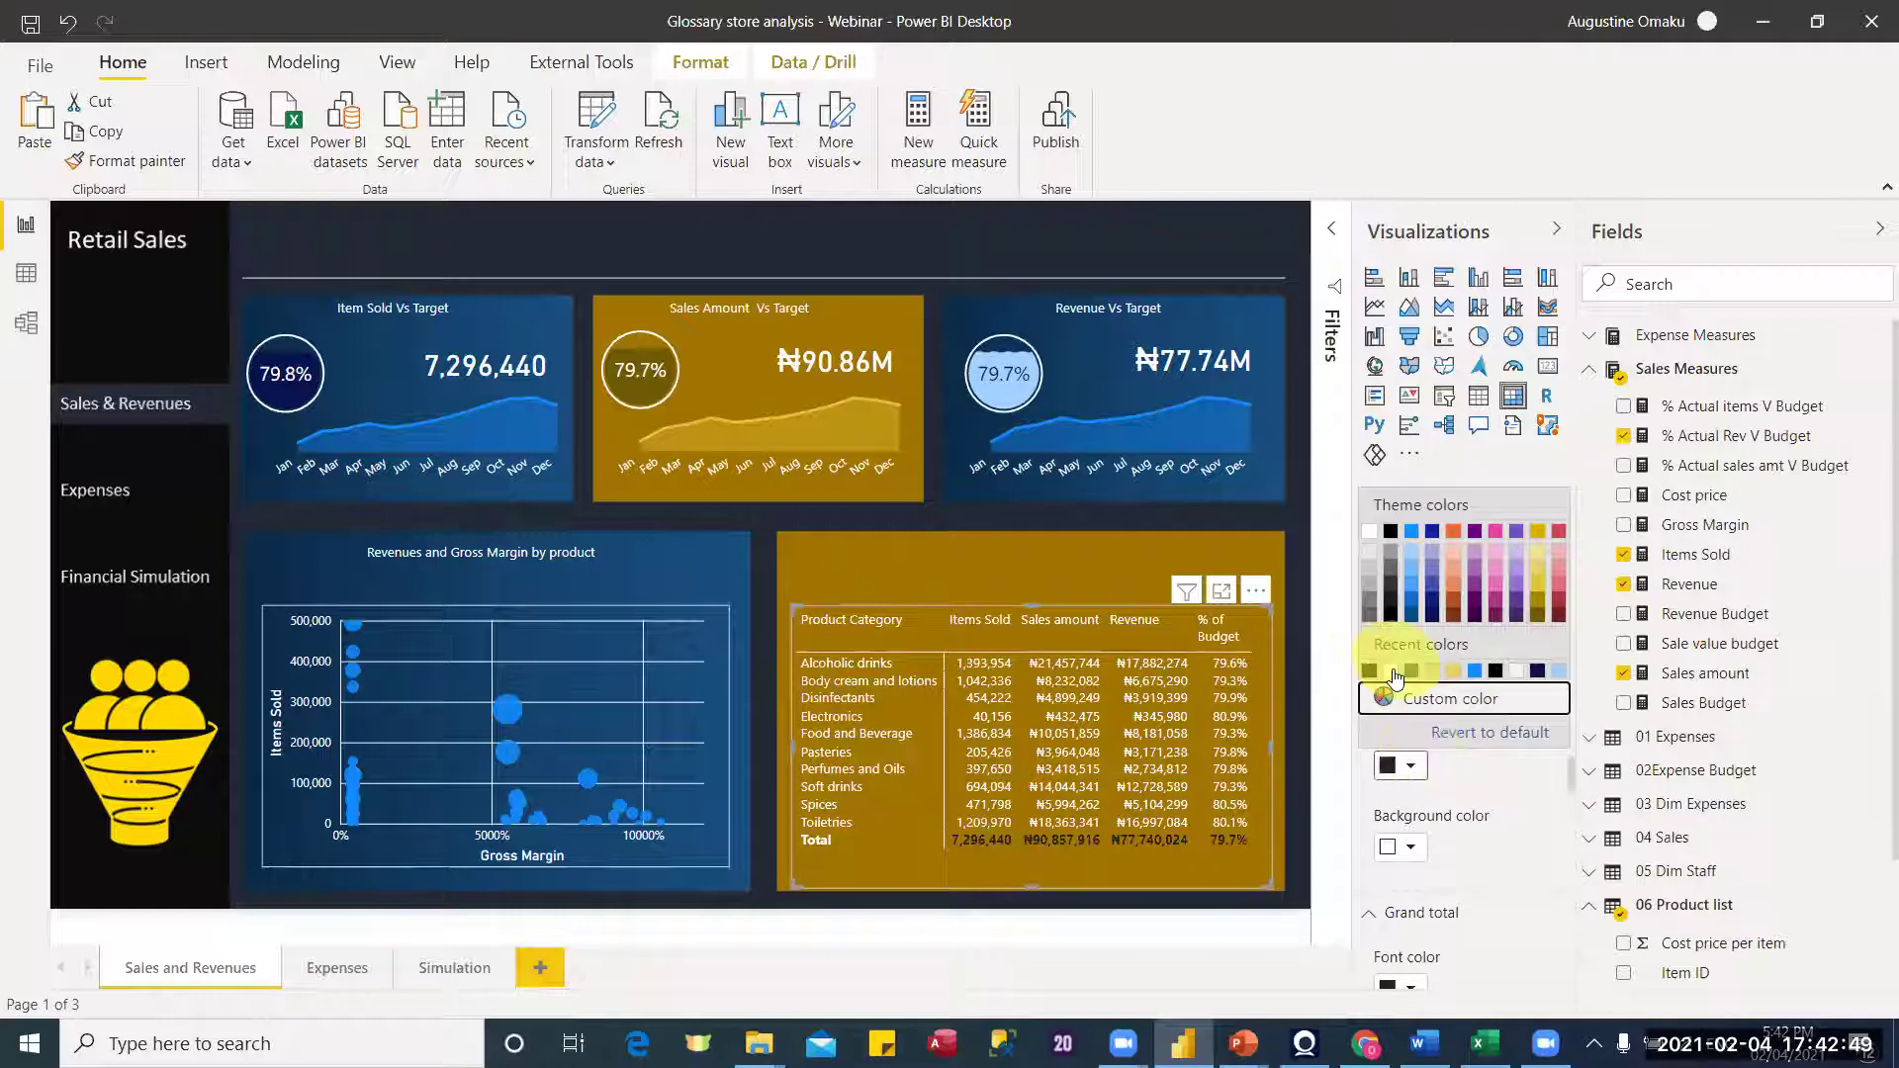
pyautogui.click(1392, 671)
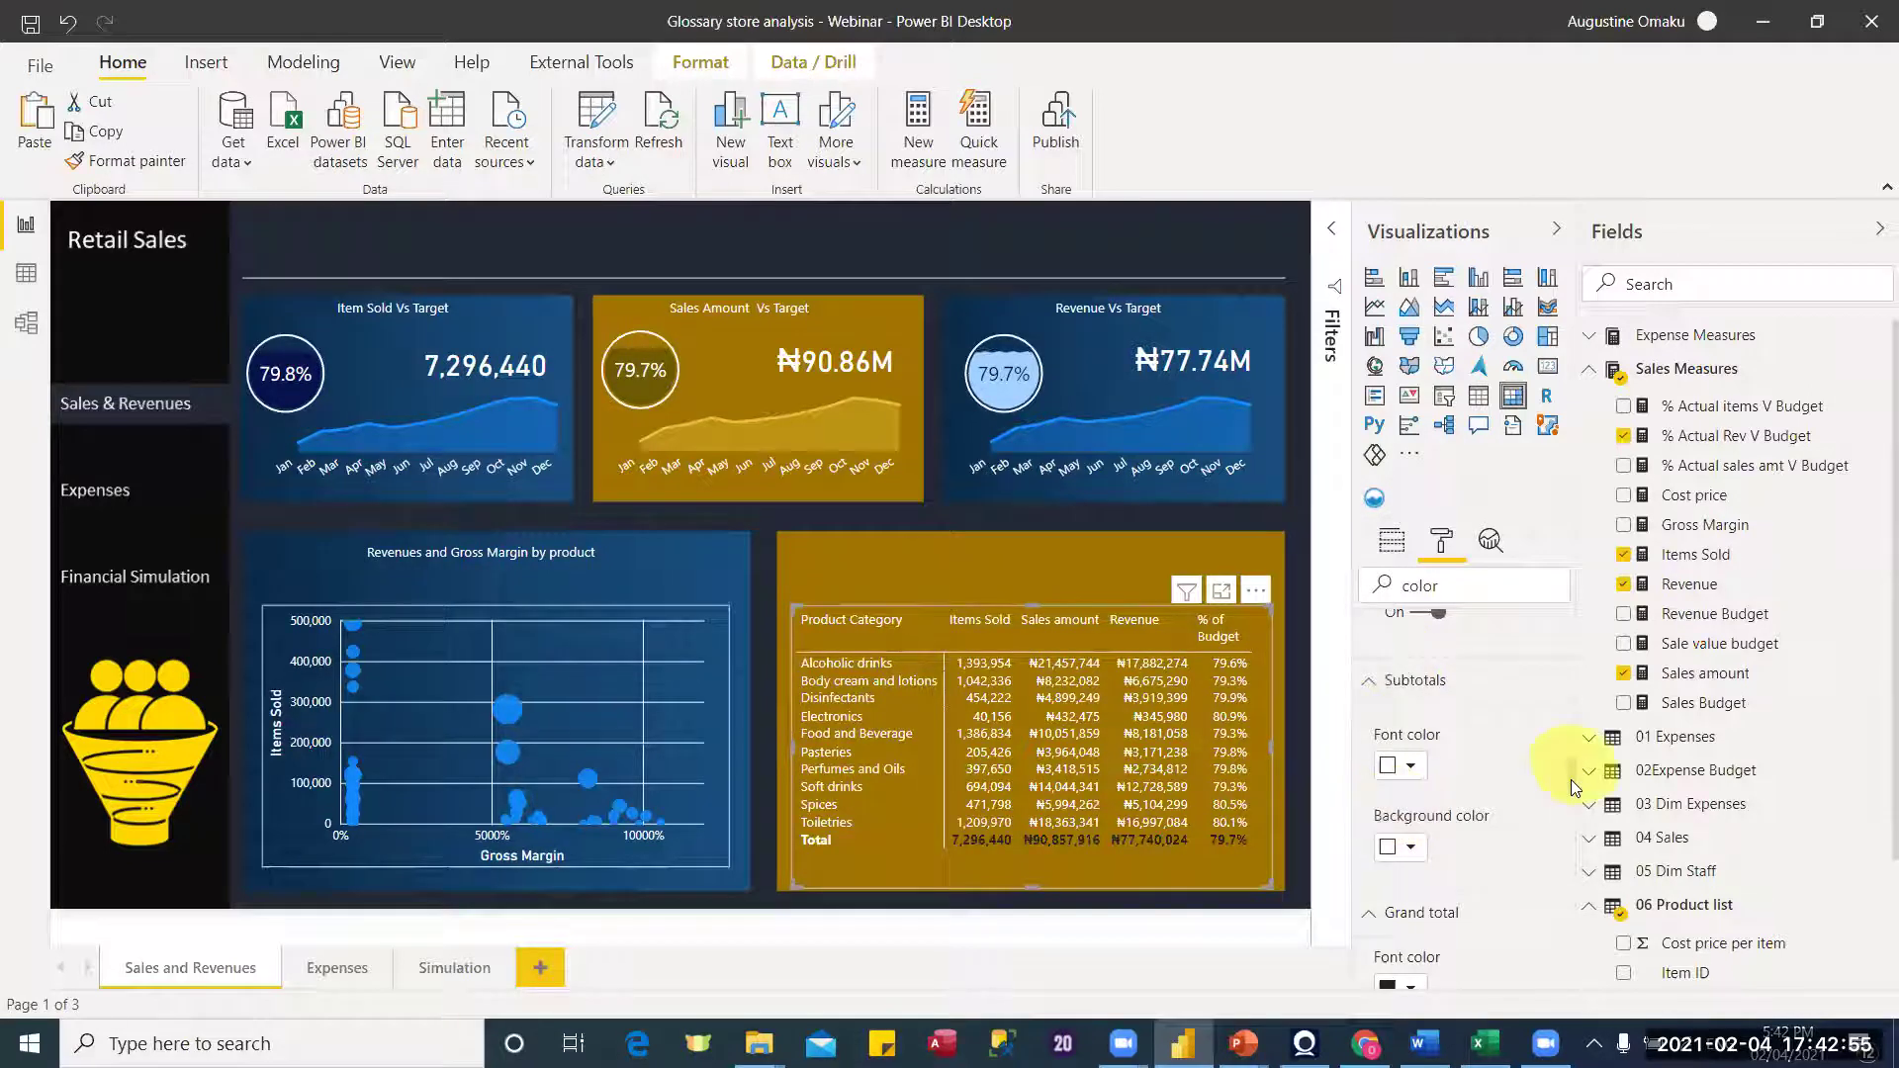
pyautogui.scroll(-1, 1568, 778)
pyautogui.scroll(-2, 1416, 703)
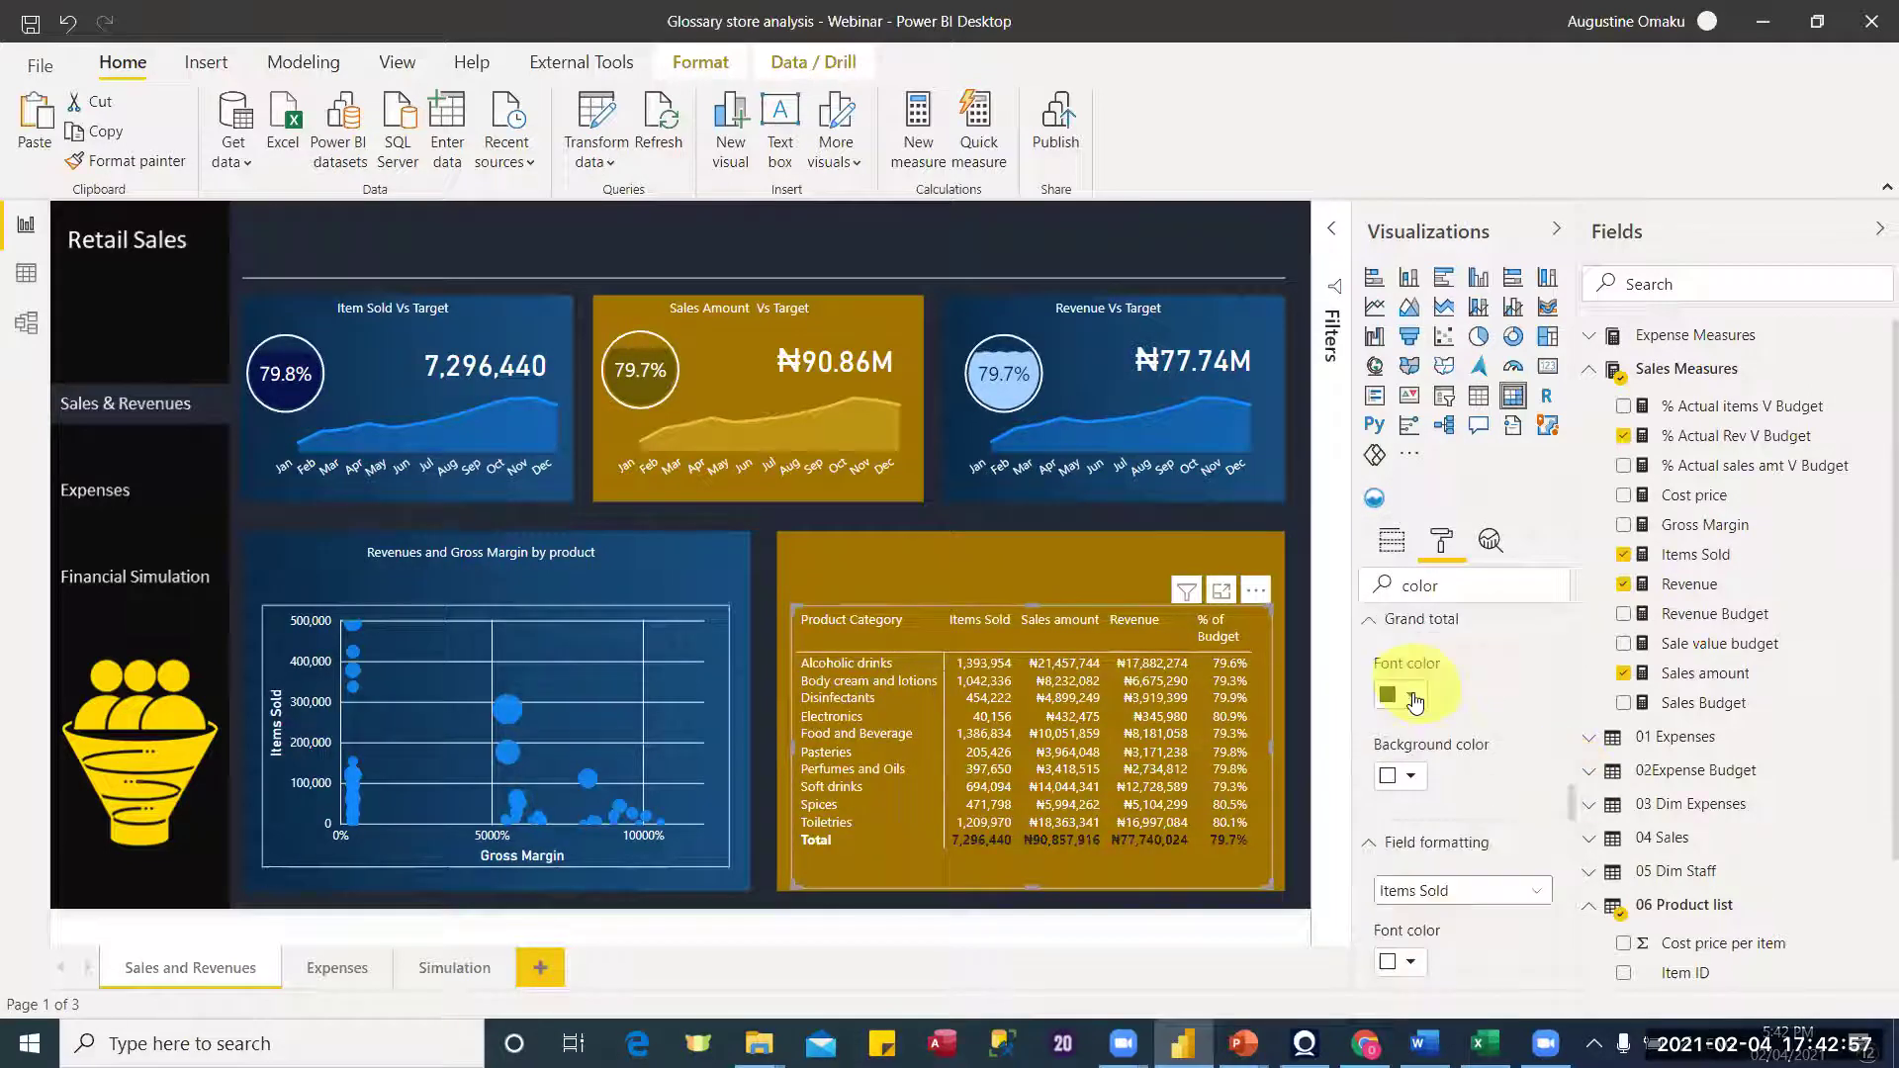
pyautogui.click(1409, 695)
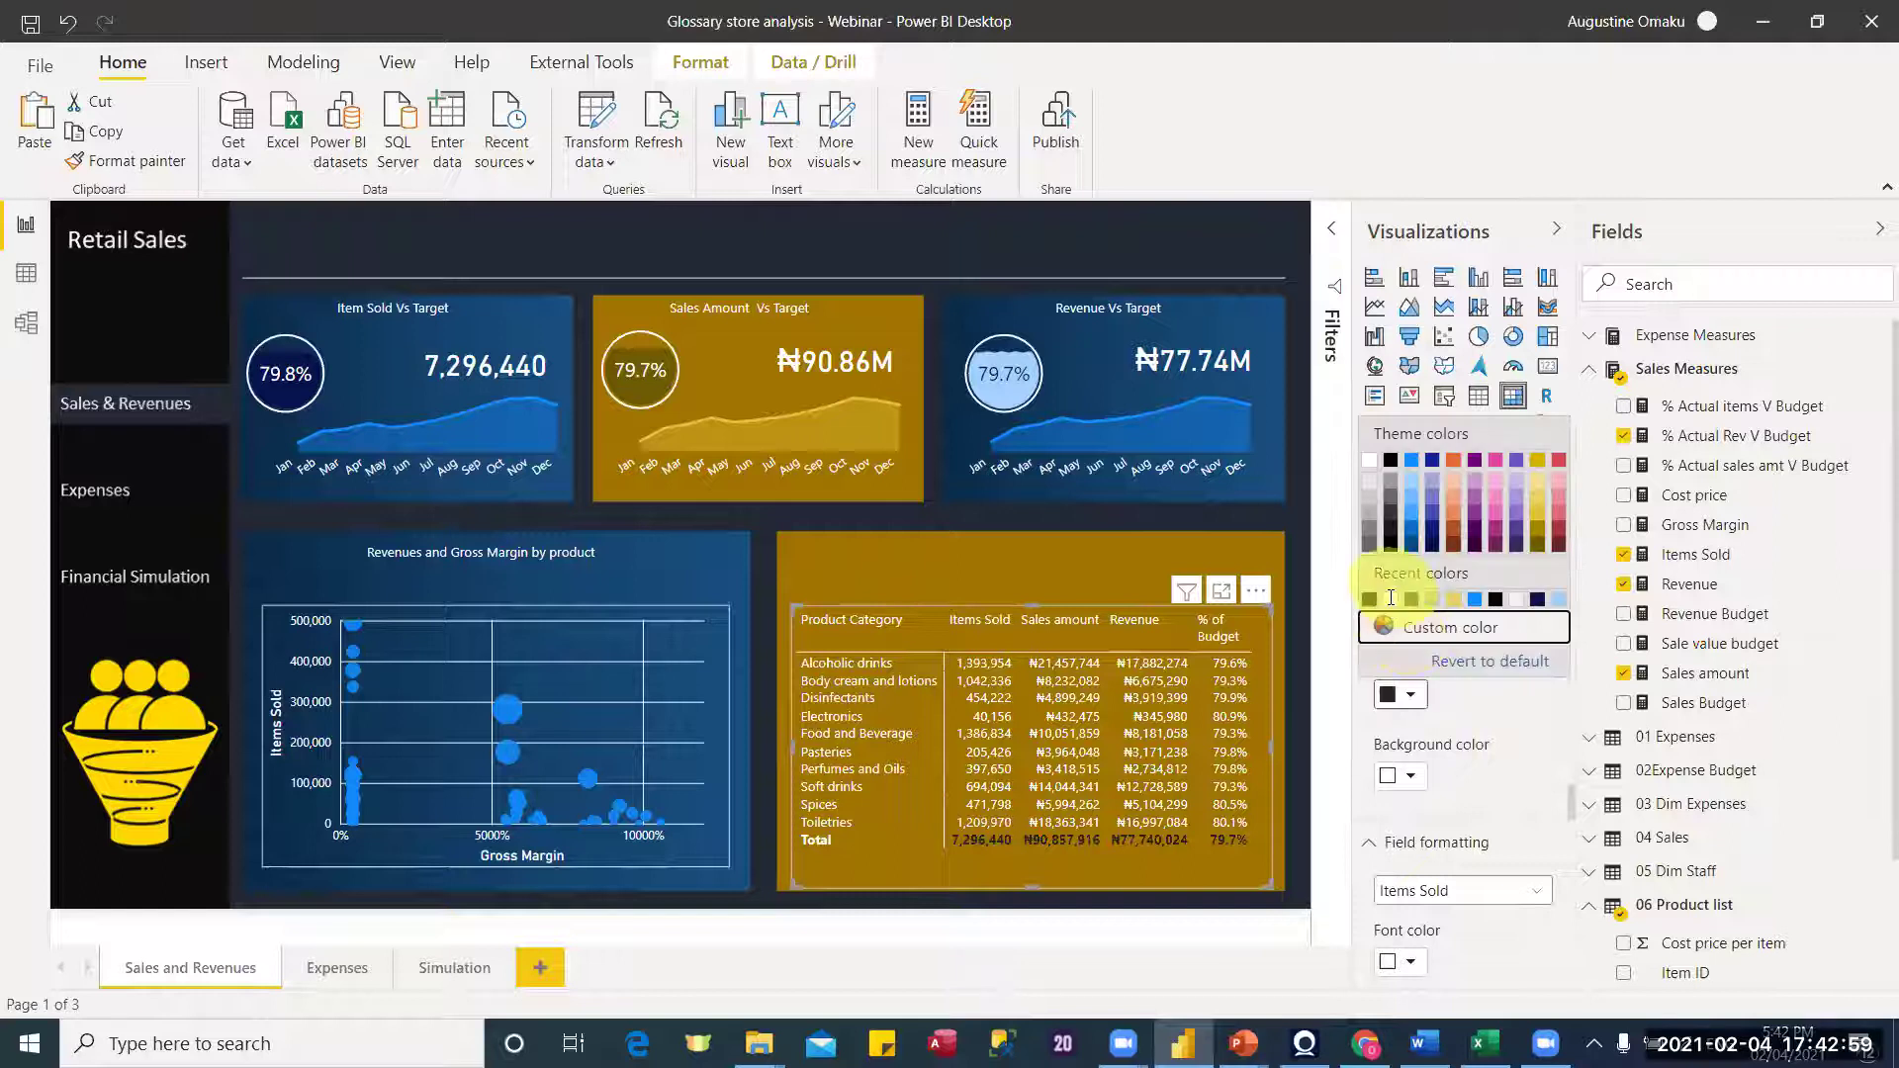
pyautogui.click(1390, 600)
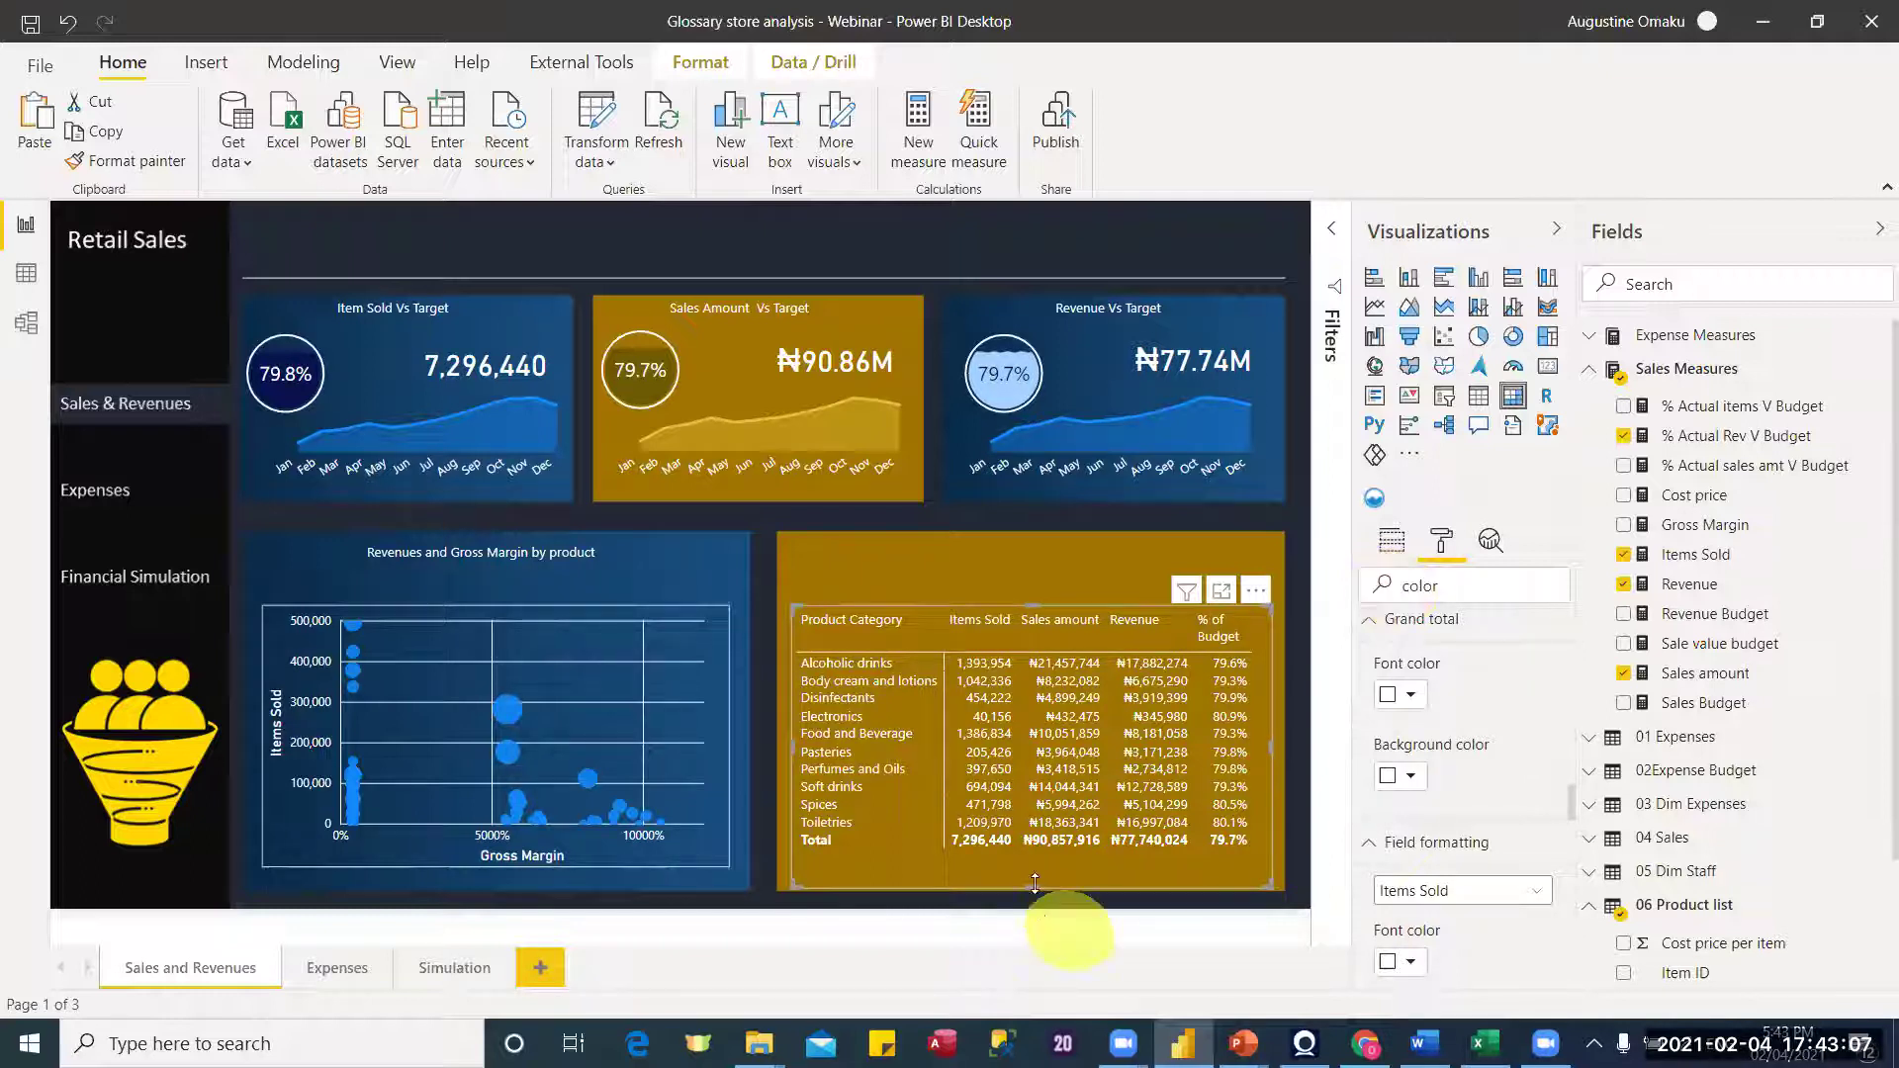
# Step: Shorten the matrix to end just below its Total row and shift it down near the gold panel's lower edge
pyautogui.moveTo(1034, 884); pyautogui.dragTo(1046, 853)
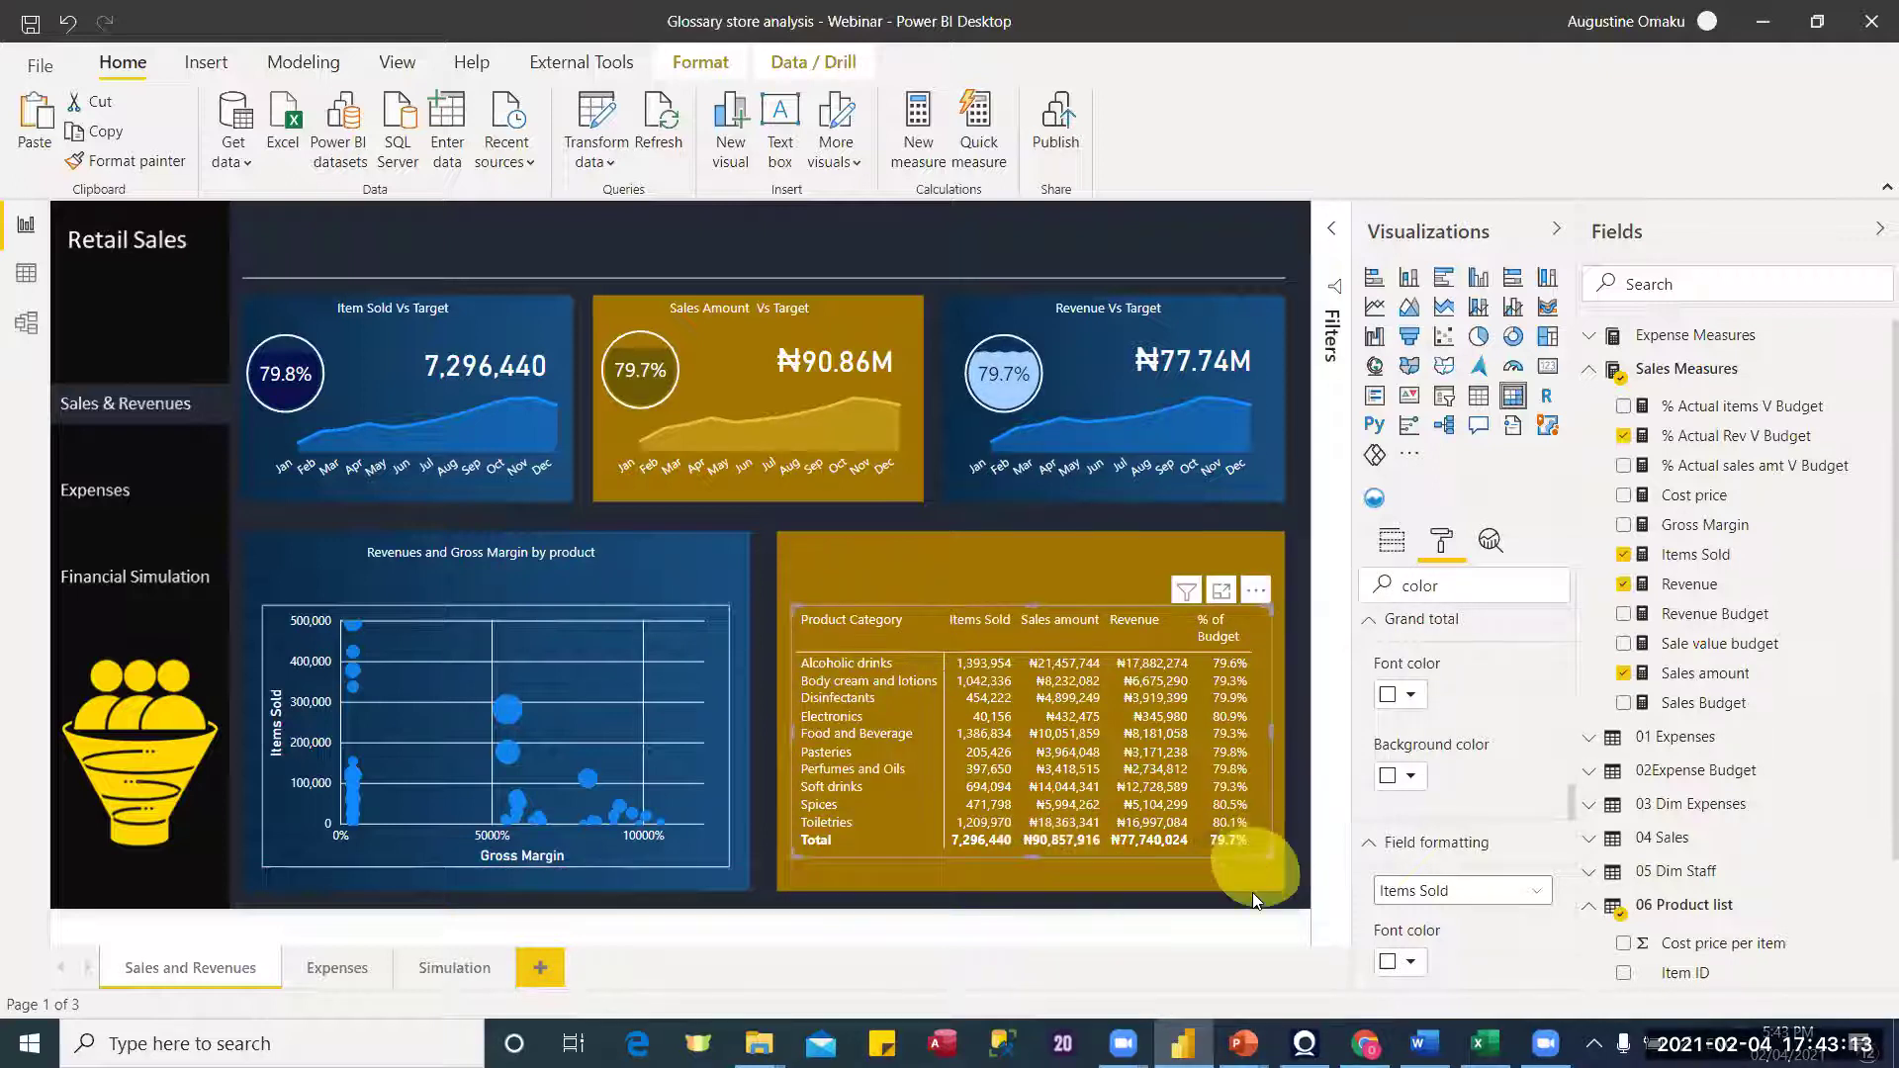
pyautogui.hotkey('ctrl', 'z')
pyautogui.hotkey('ctrl', 'z')
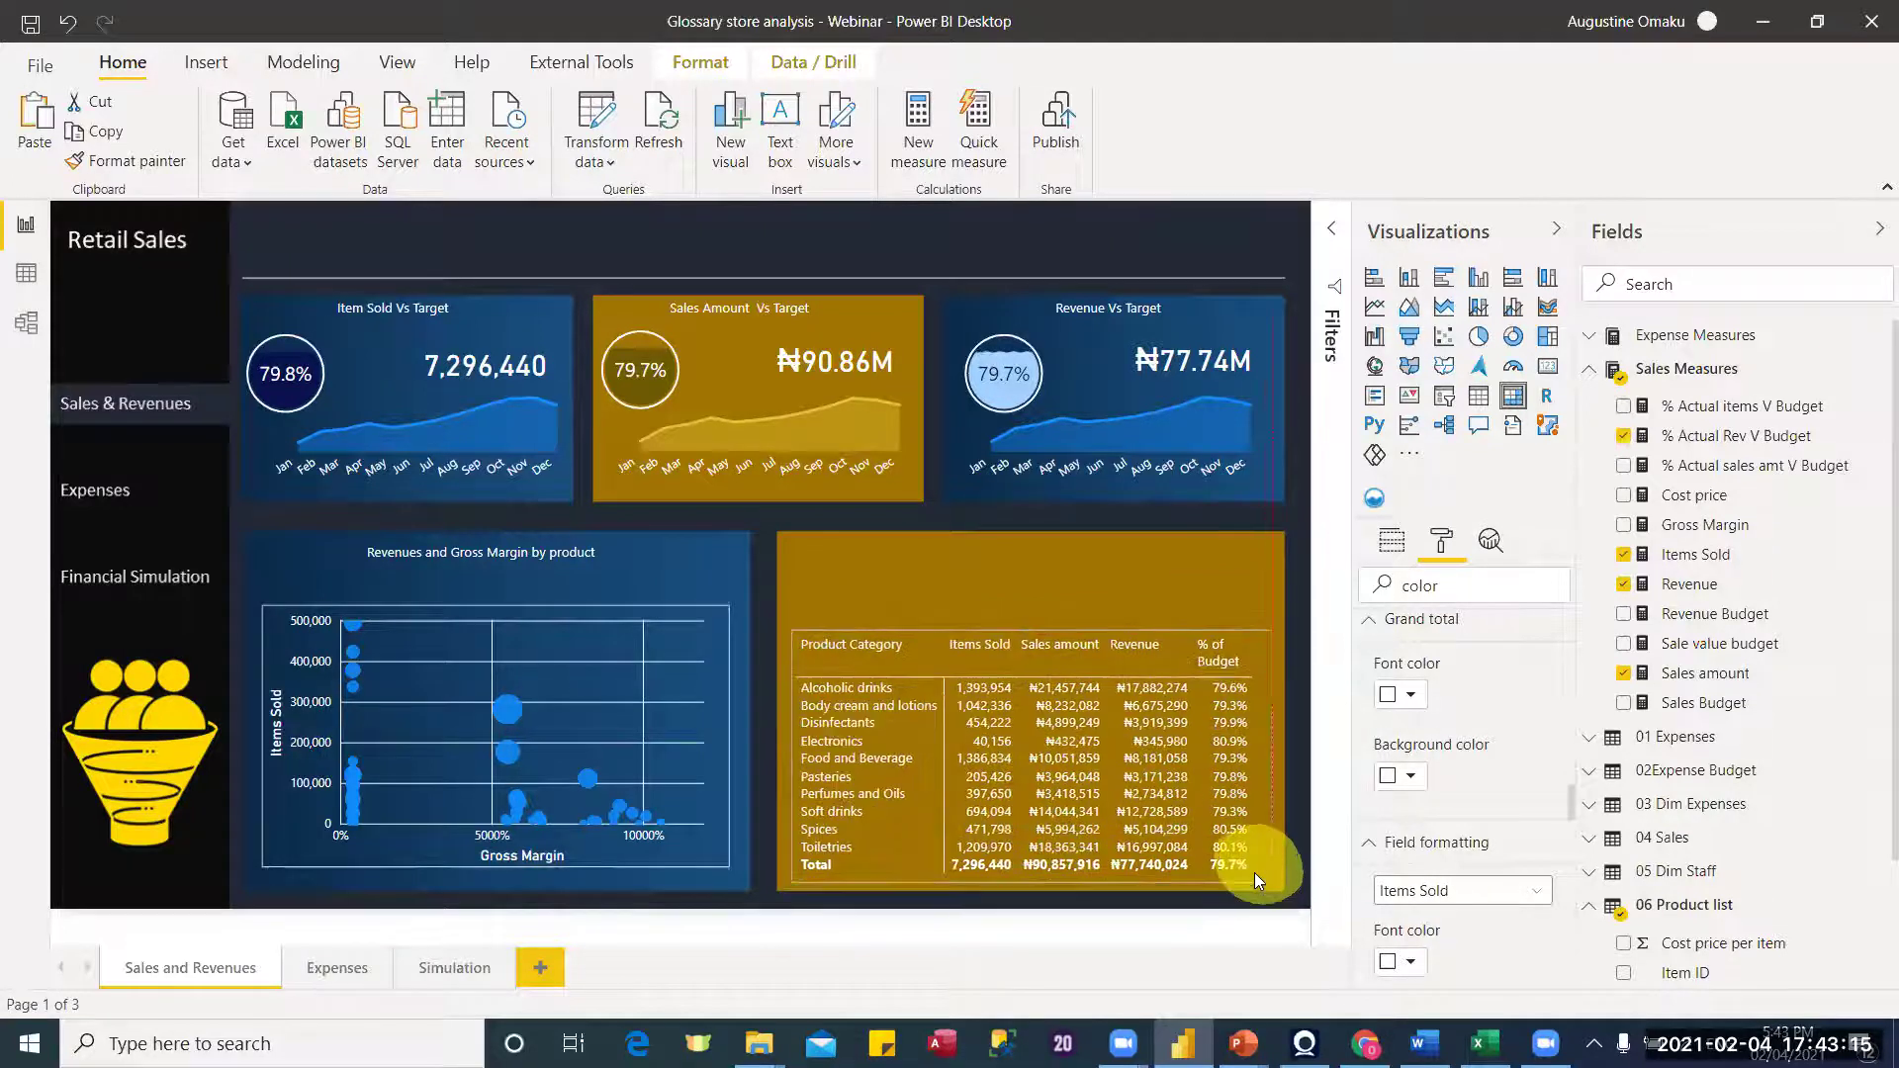
# Step: Nudge the matrix slightly up in the gold panel and shift the scatter chart slightly down and left in the blue panel
pyautogui.hotkey('ctrl', 'z')
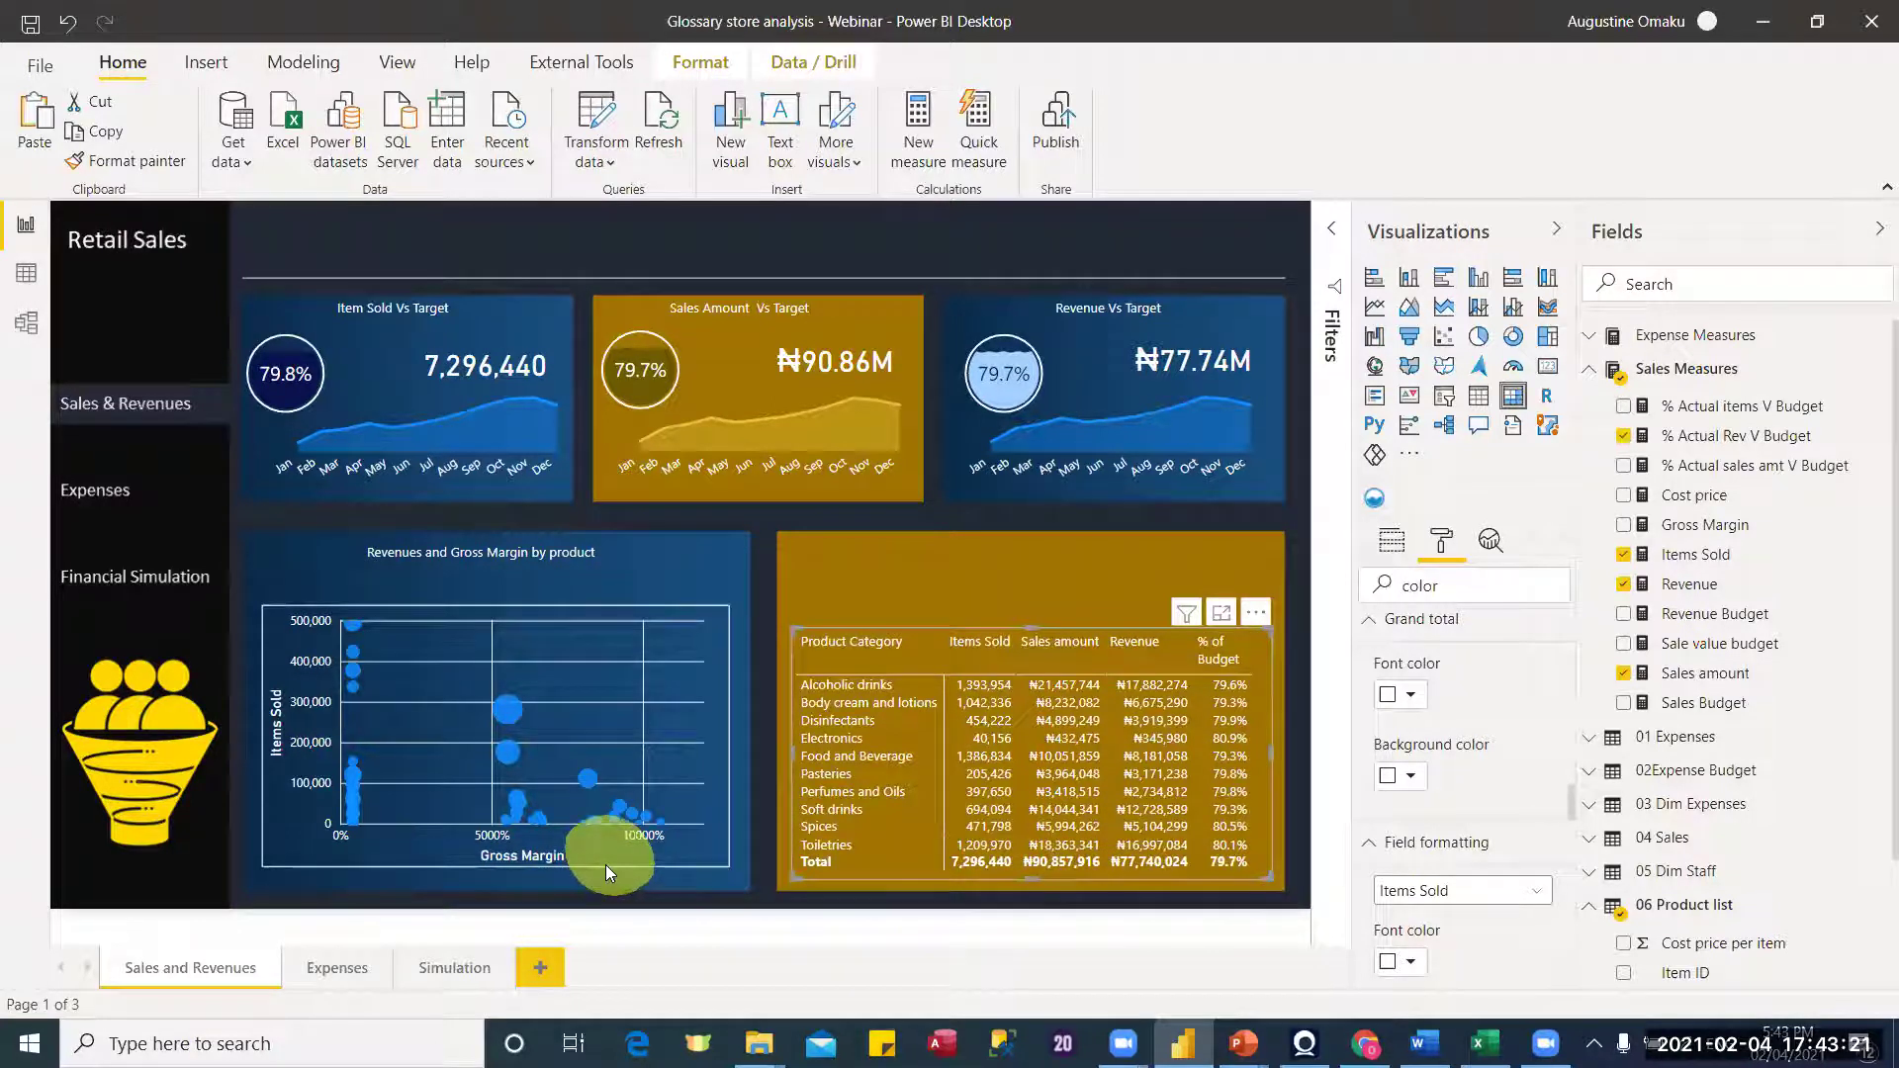
pyautogui.hotkey('ctrl', 'z')
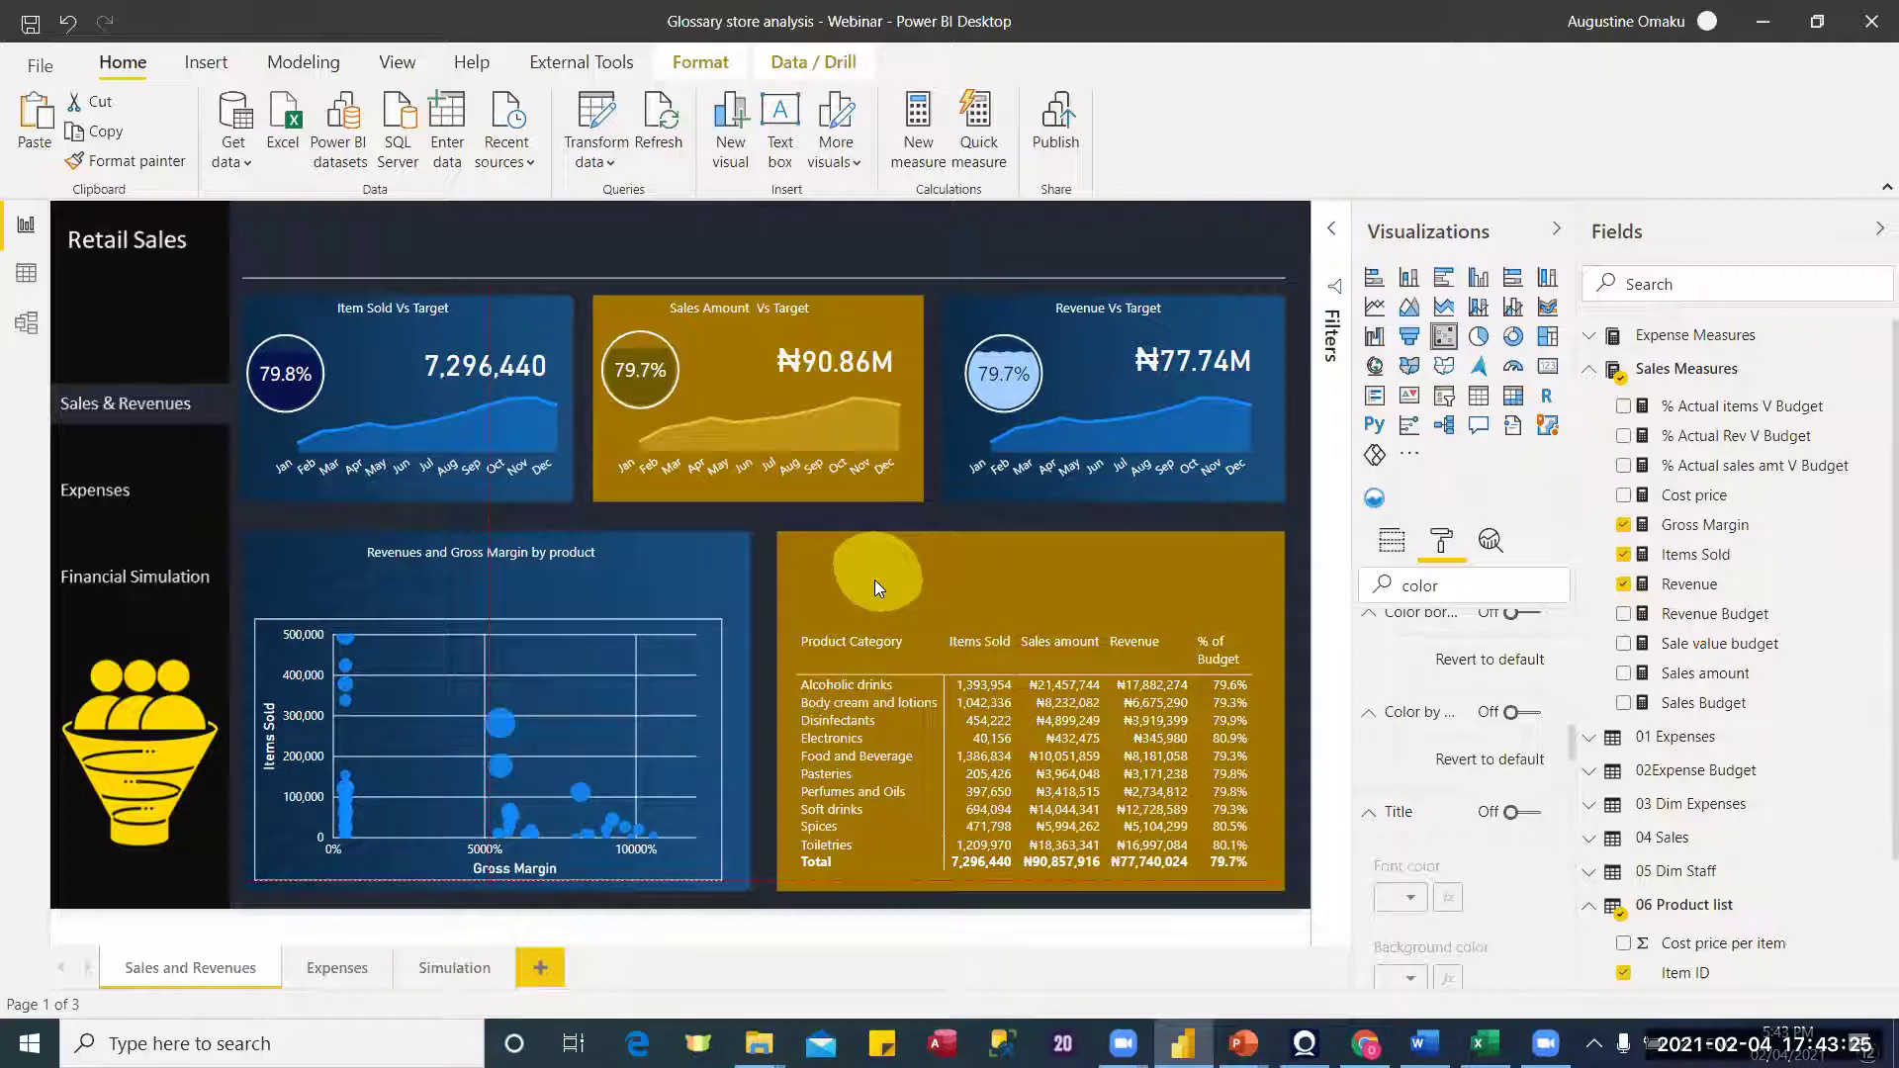
pyautogui.press('Escape')
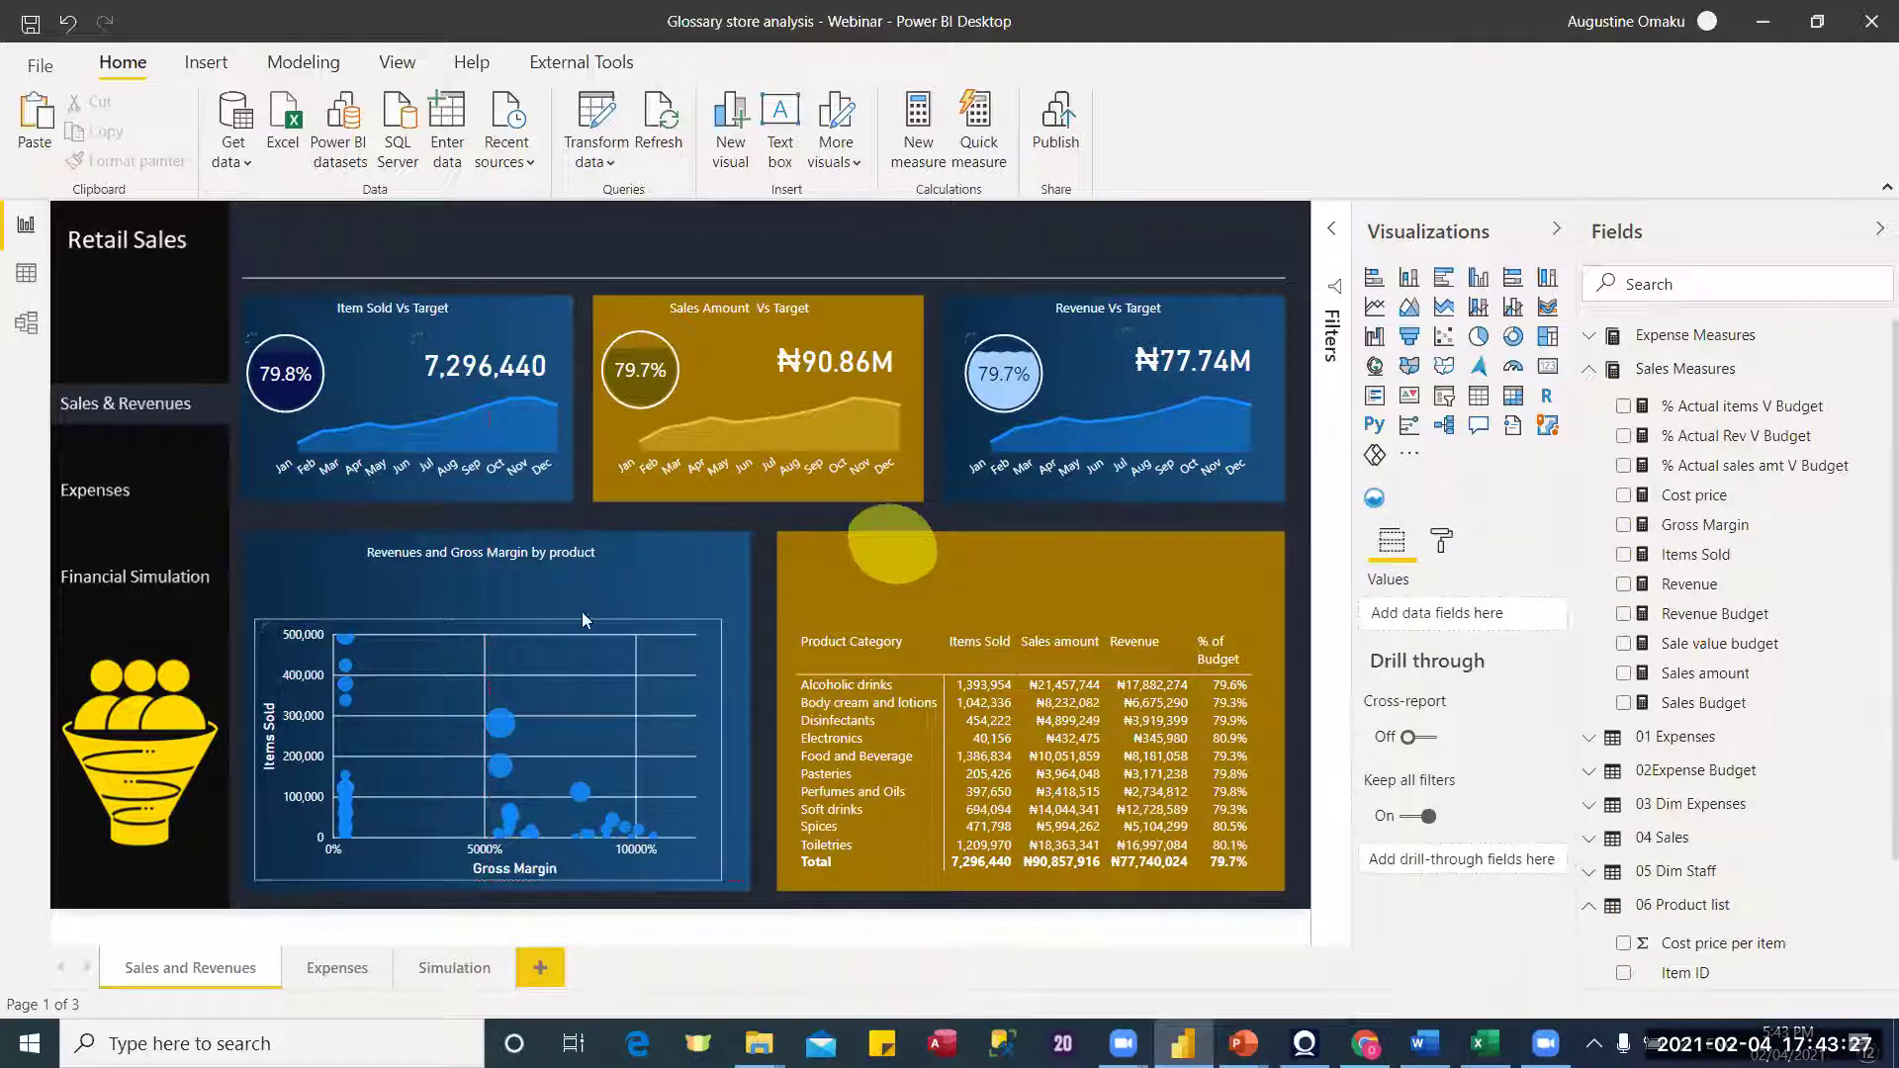
# Step: Paste a copy of the "Sales Amount Vs Target" title text box onto the page
pyautogui.click(492, 573)
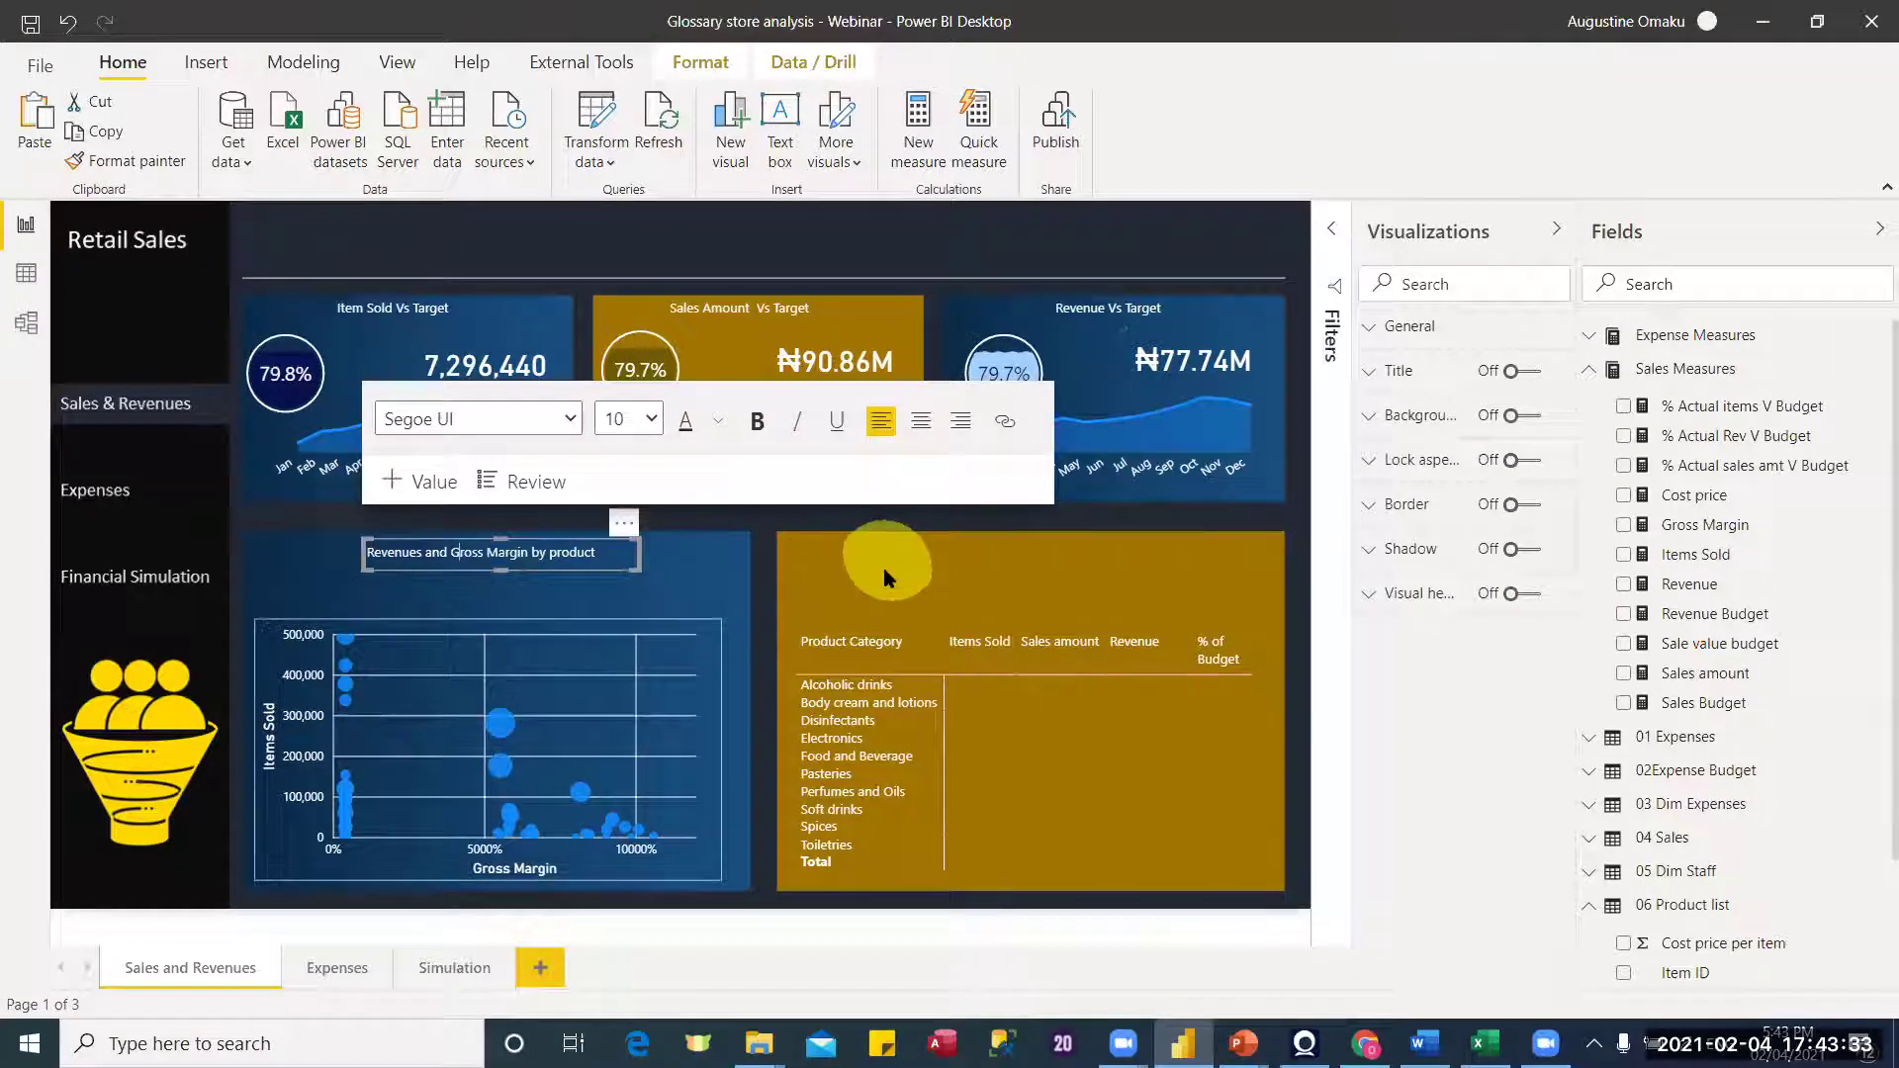
pyautogui.click(761, 564)
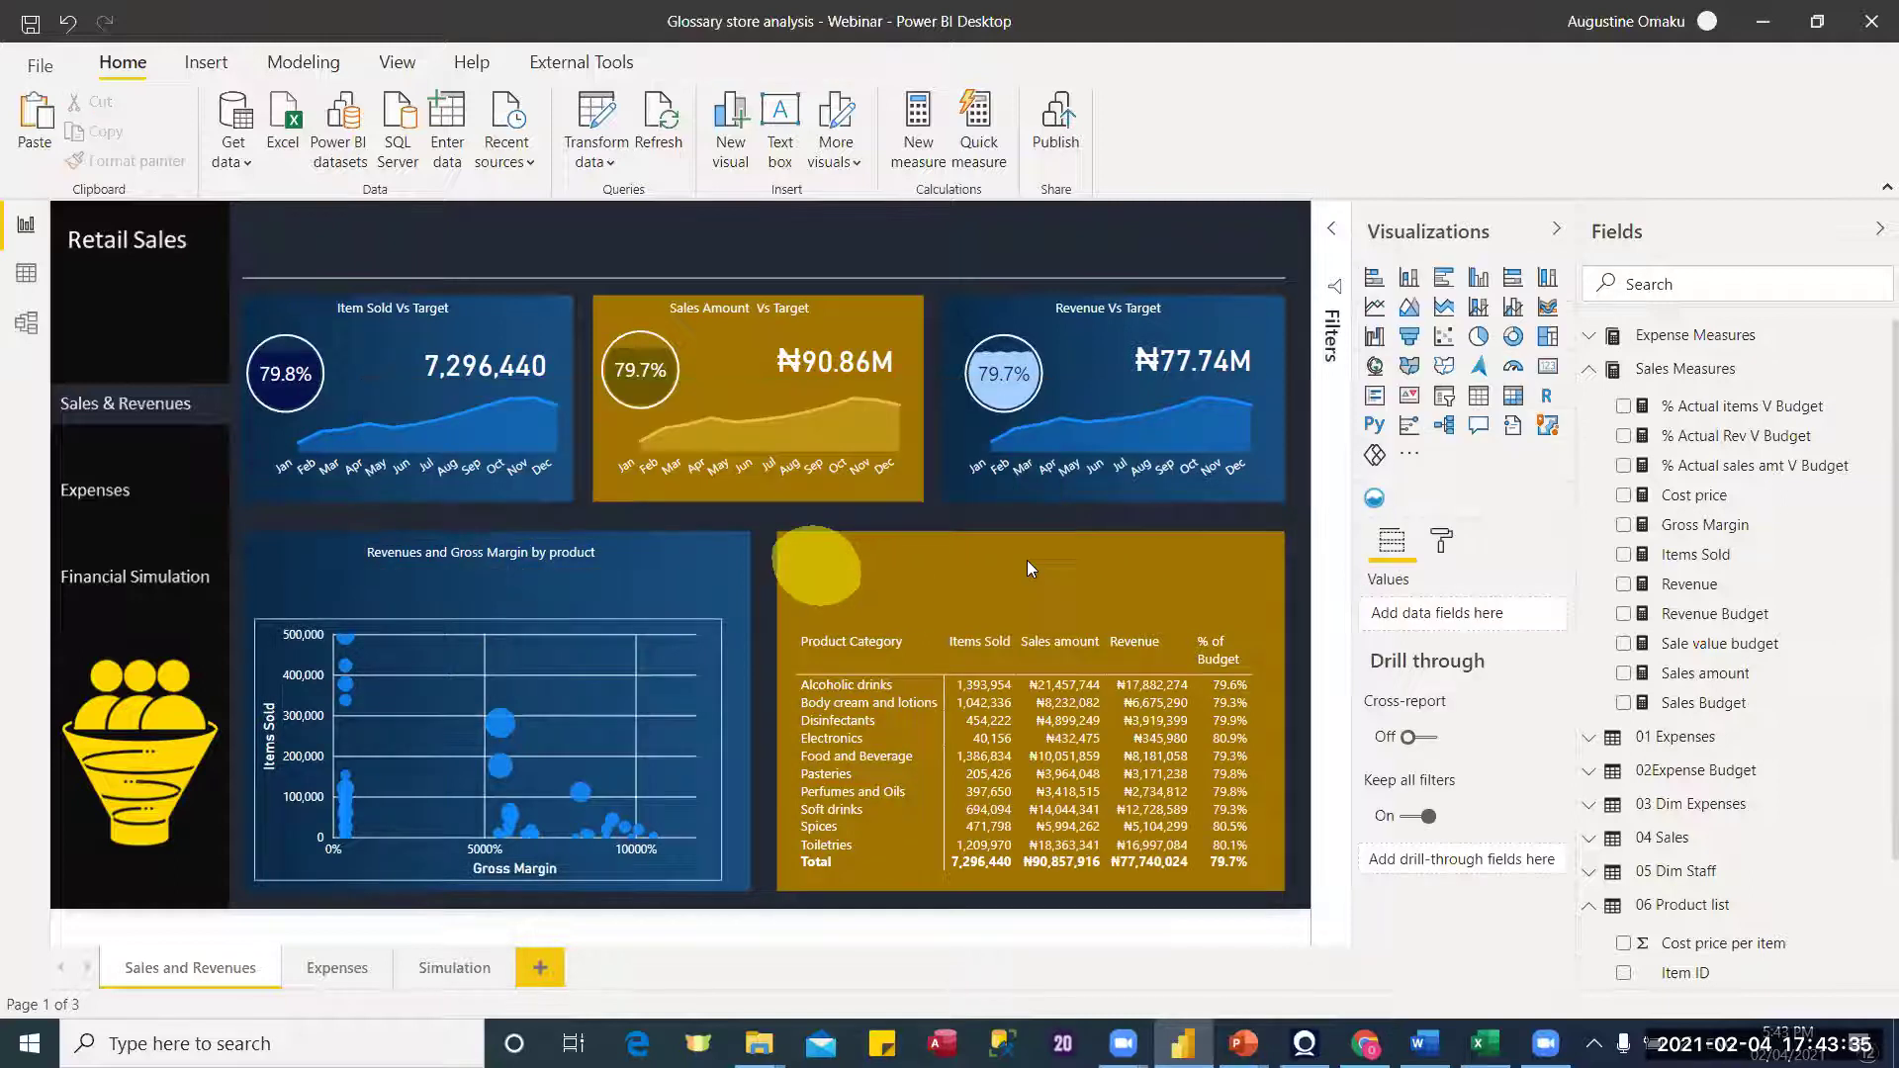
pyautogui.click(536, 568)
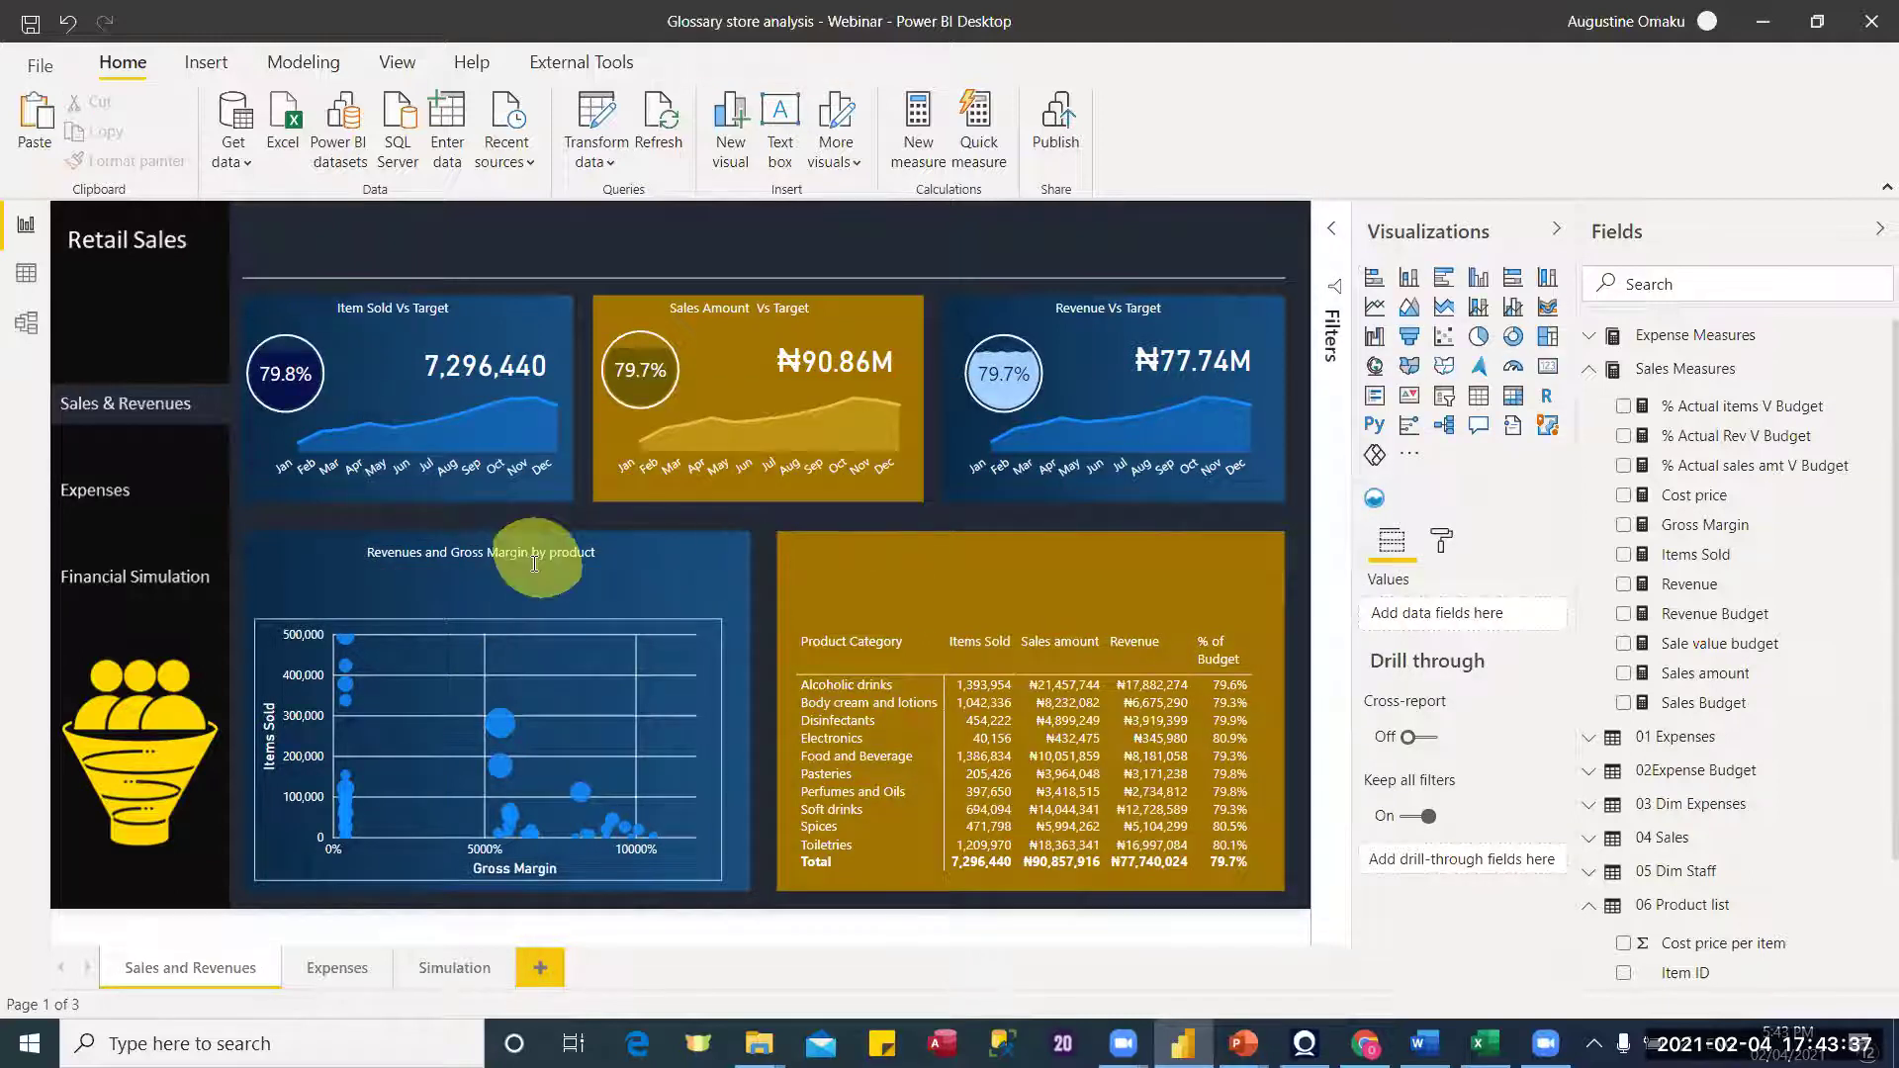
pyautogui.click(542, 567)
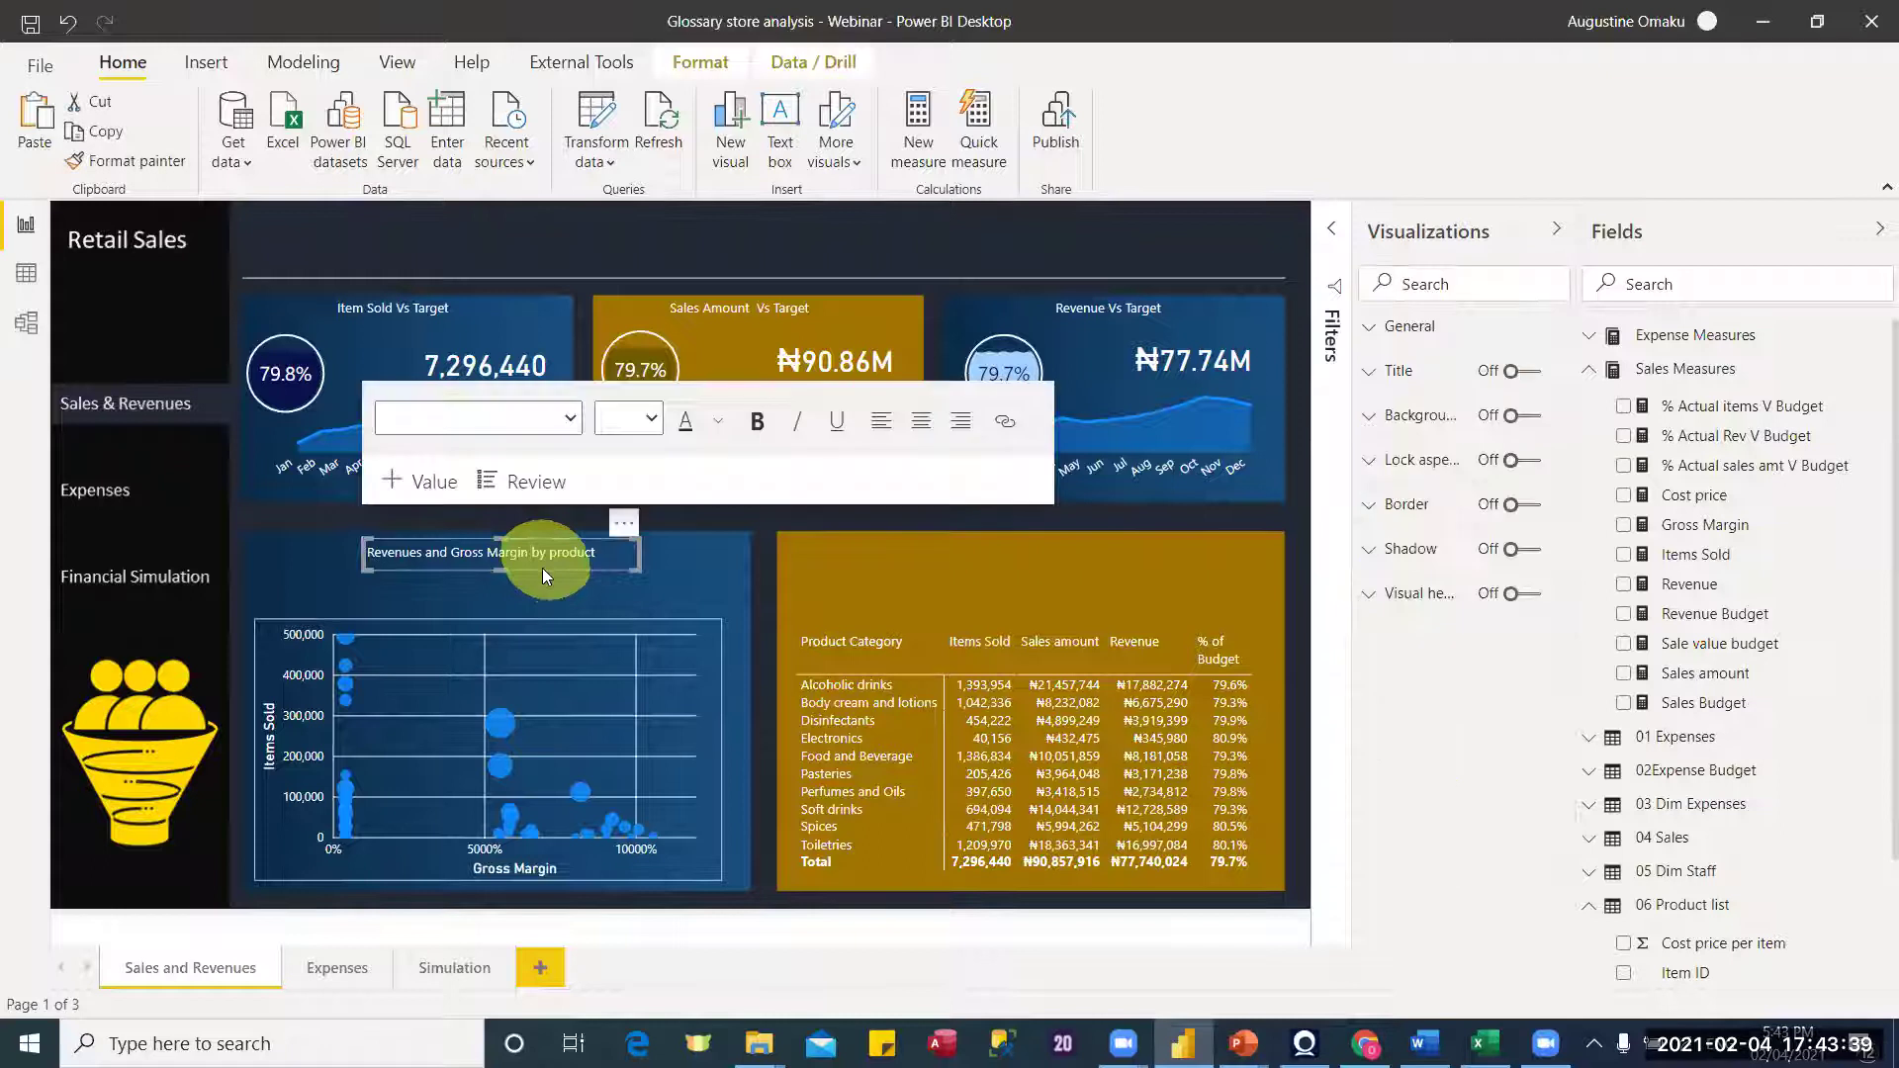
pyautogui.click(1064, 575)
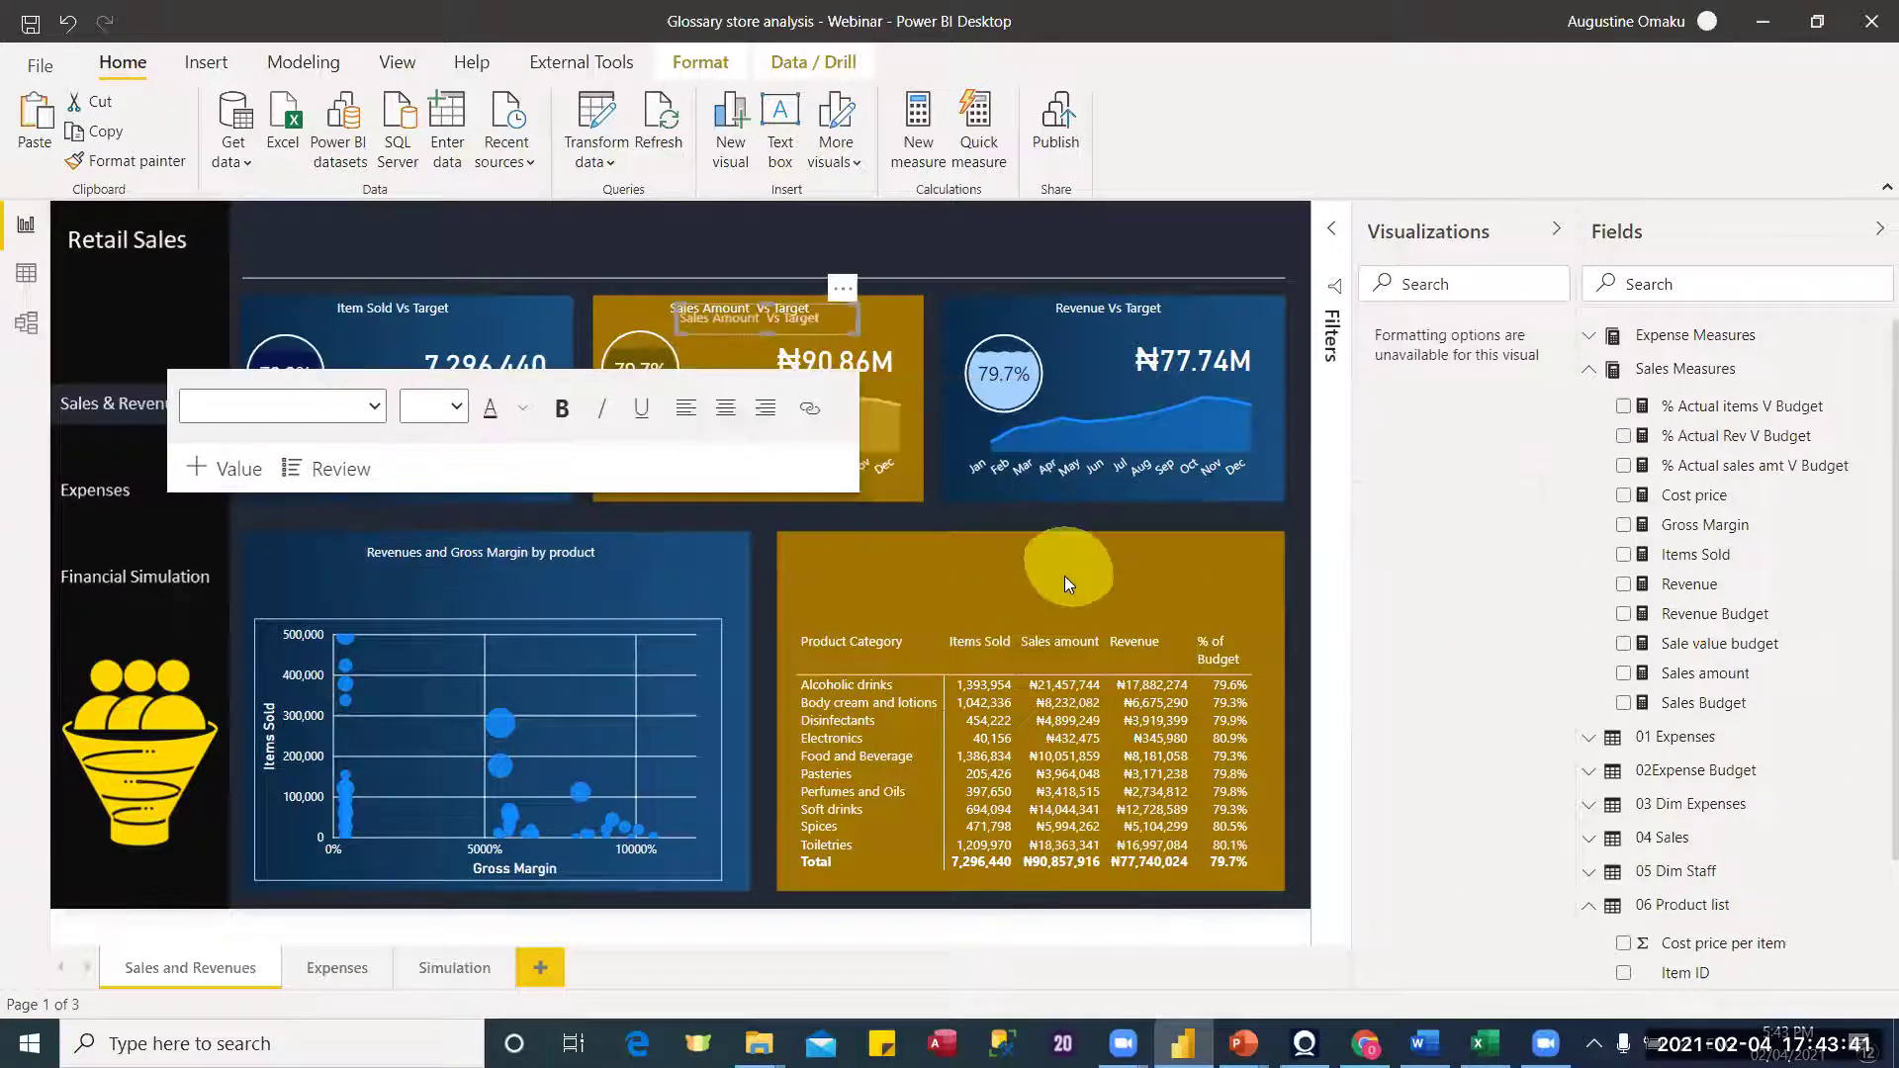
pyautogui.click(1064, 576)
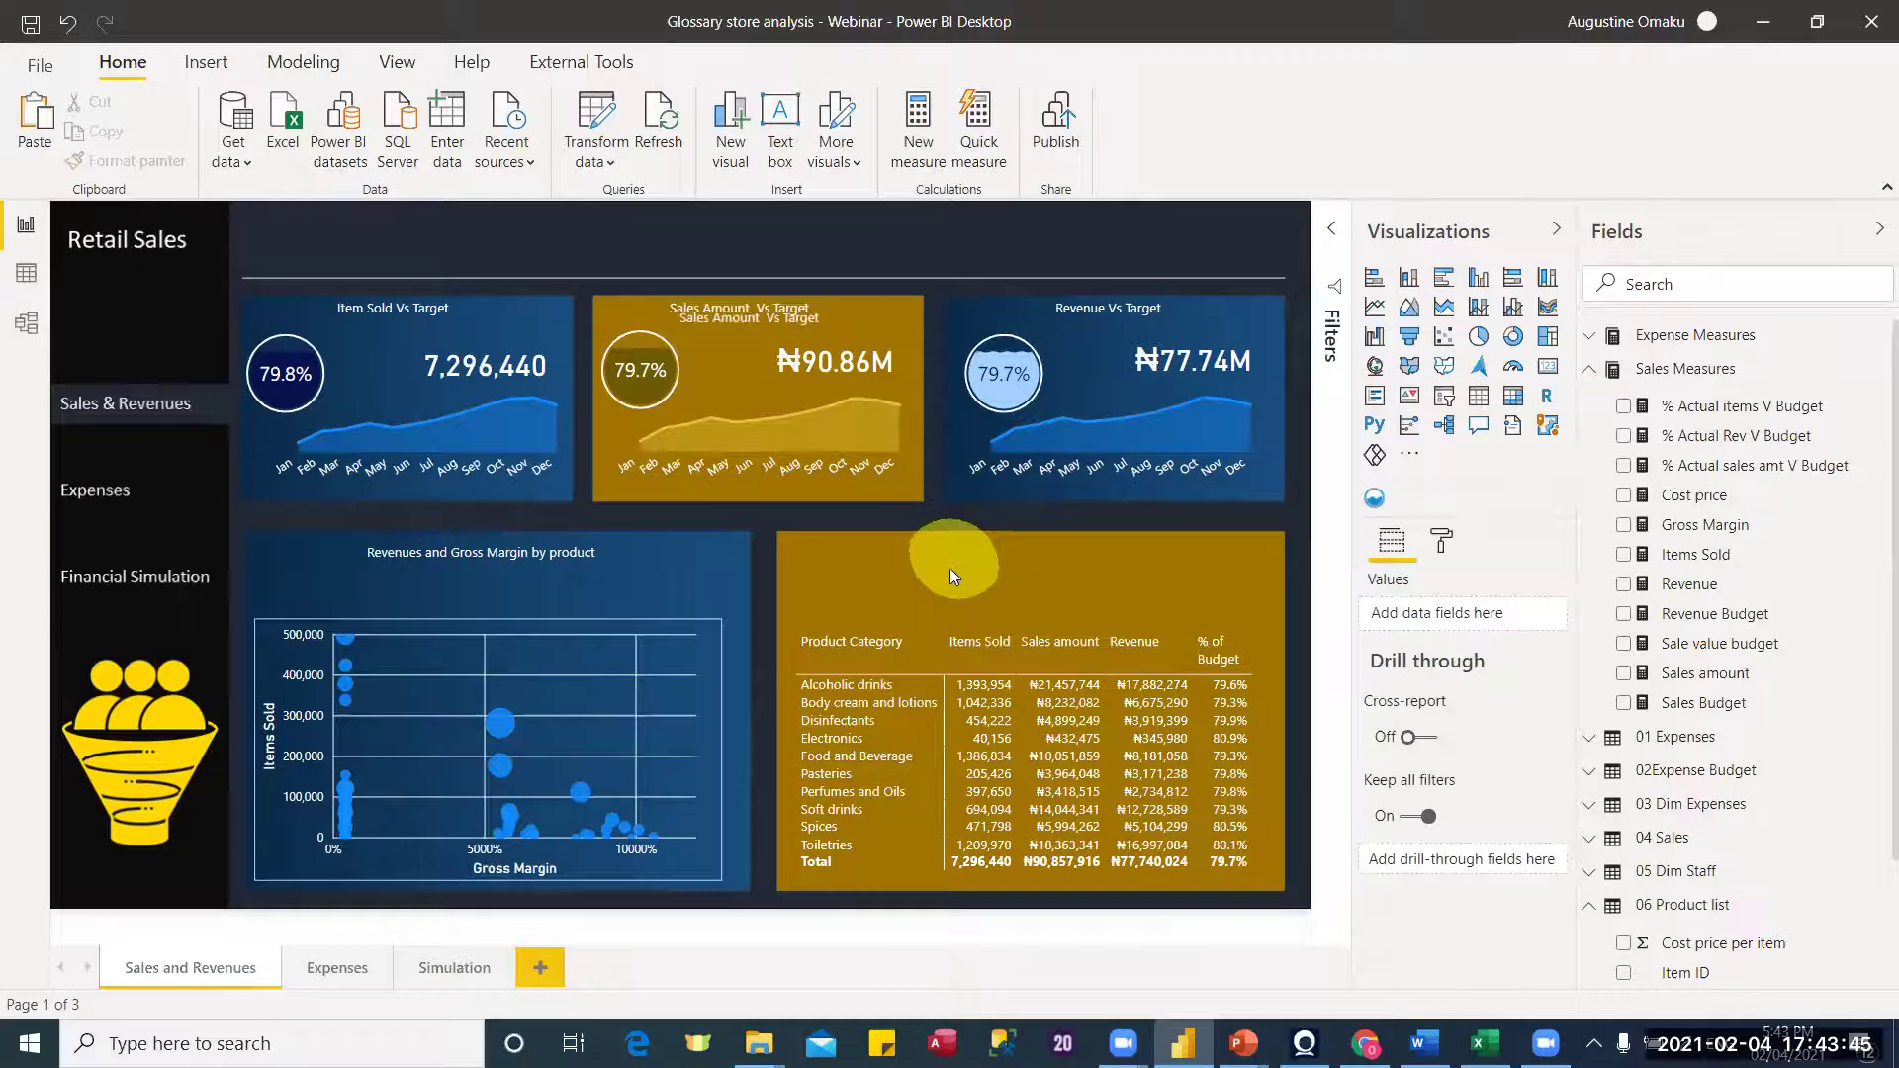
# Step: Move a pasted title copy to the top of the gold matrix panel and delete the extra copy overlapping the Sales Amount card
pyautogui.click(827, 474)
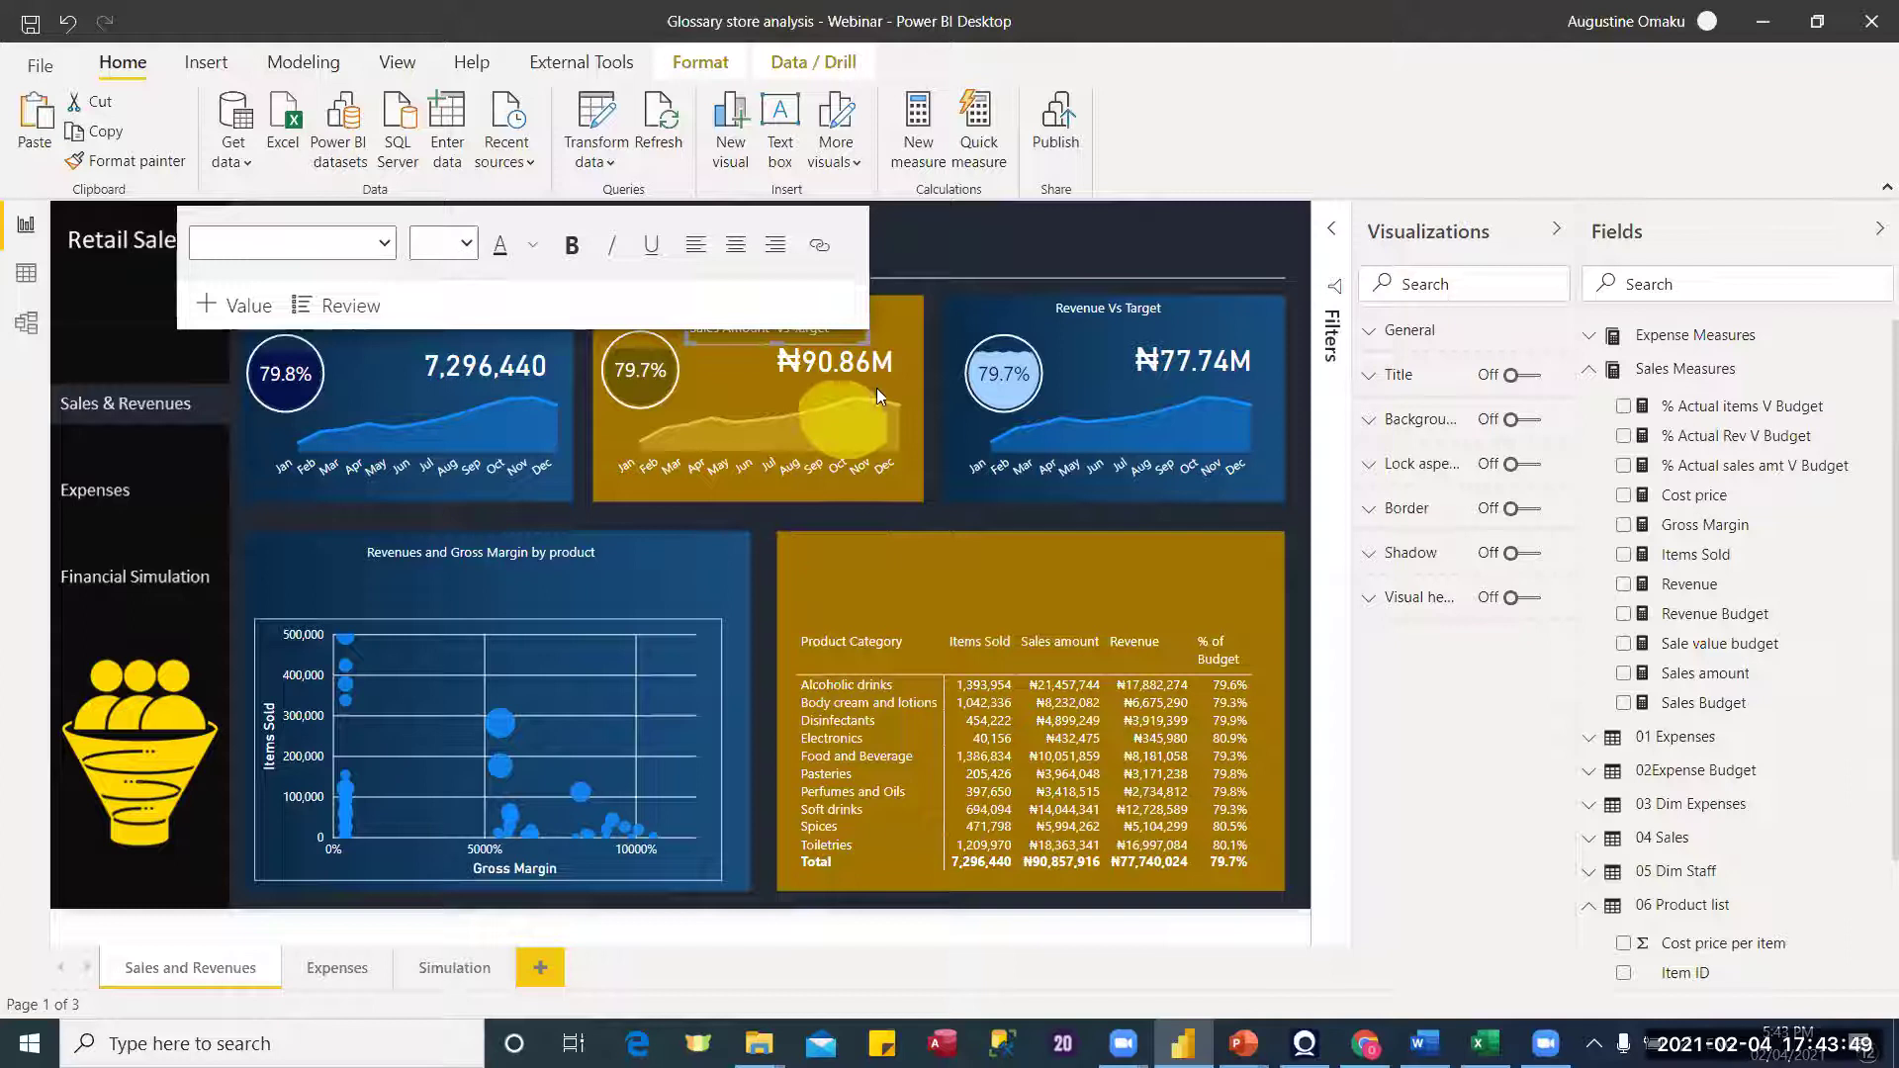
pyautogui.click(789, 324)
pyautogui.moveTo(884, 493); pyautogui.dragTo(1019, 571)
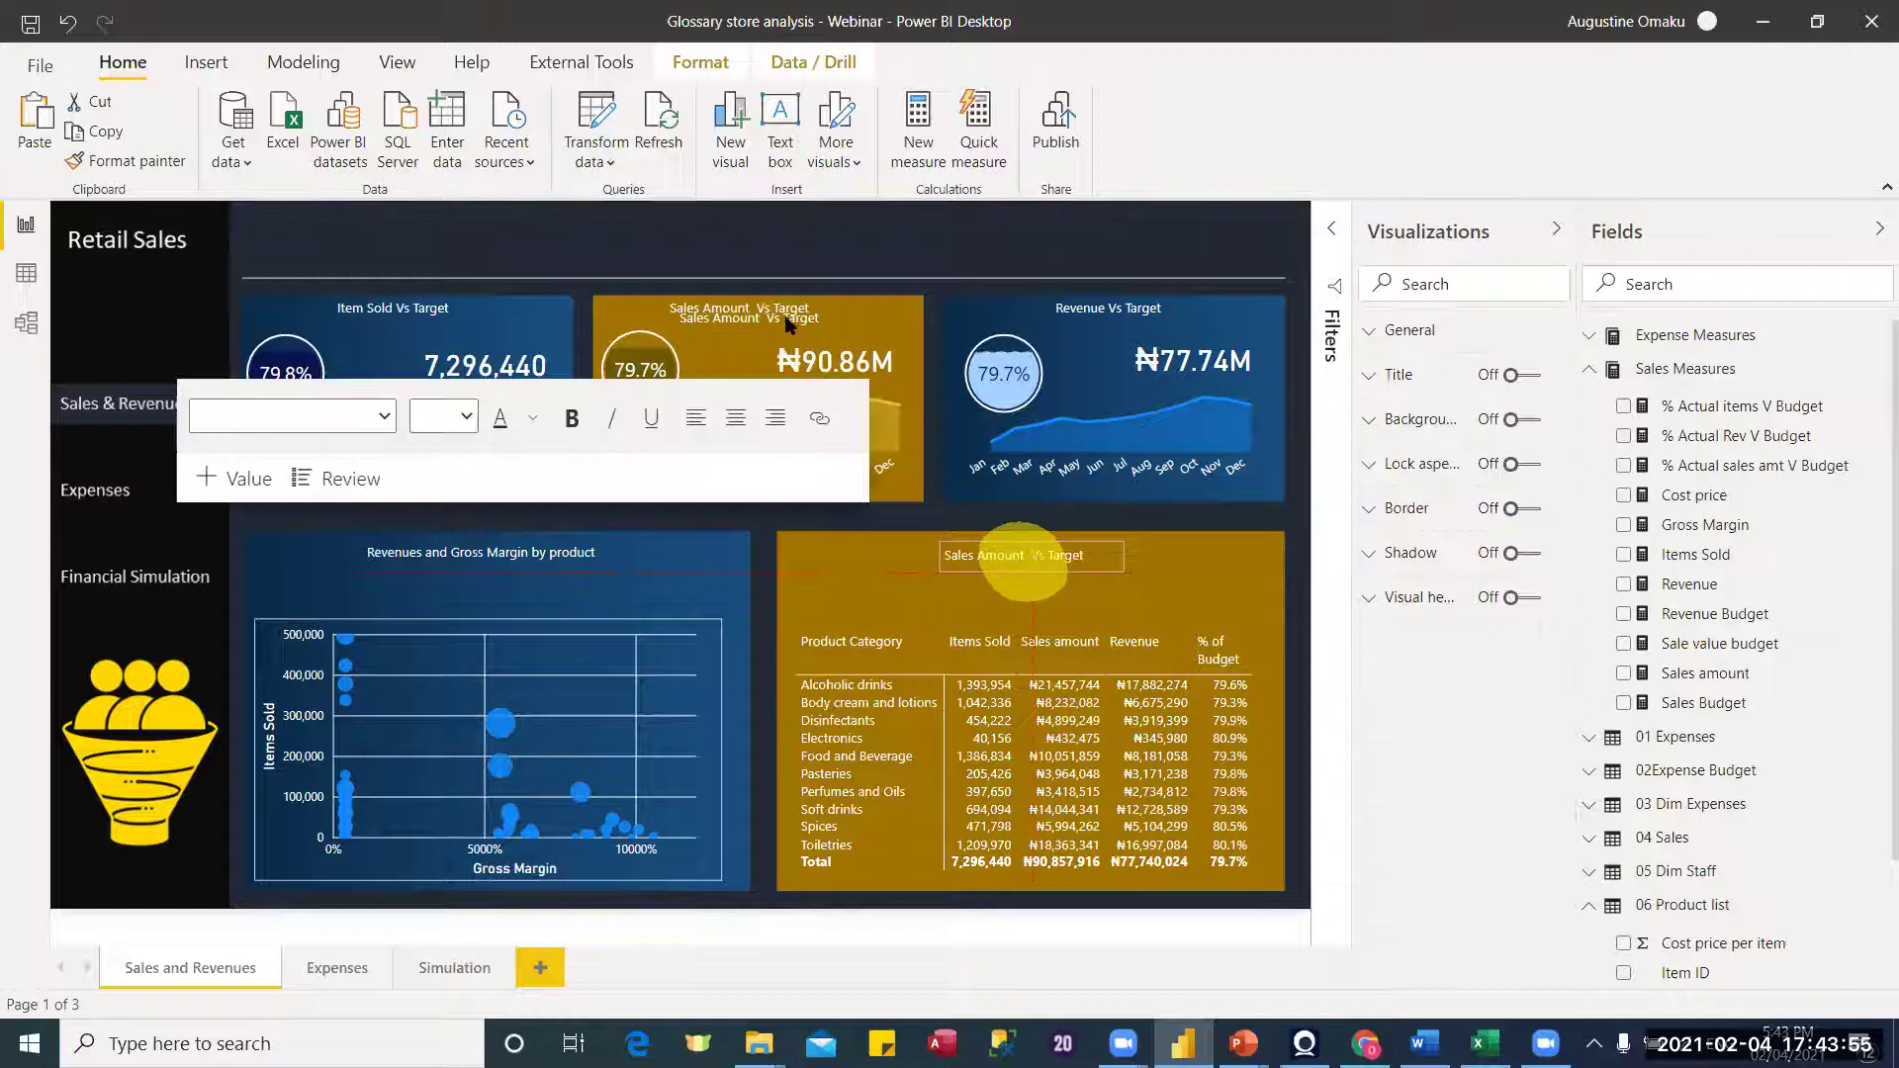
pyautogui.click(748, 335)
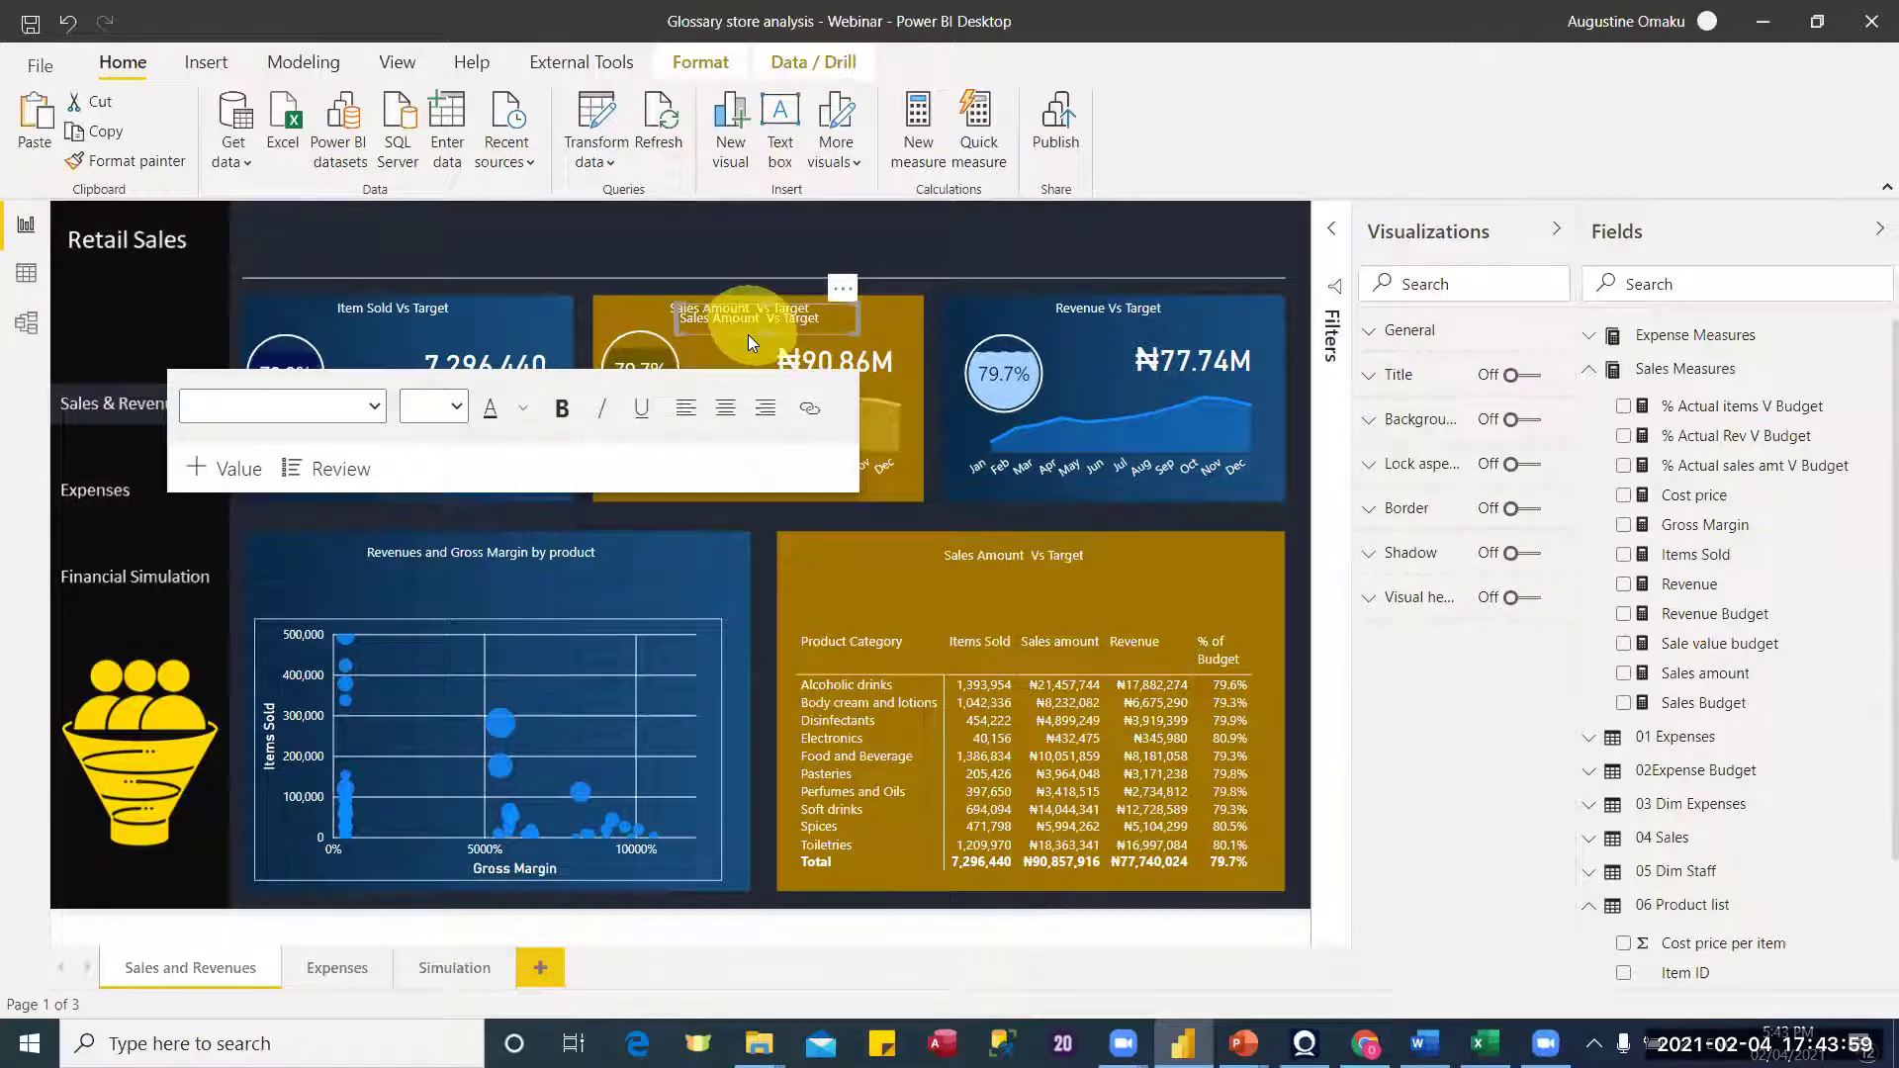
pyautogui.press('Delete')
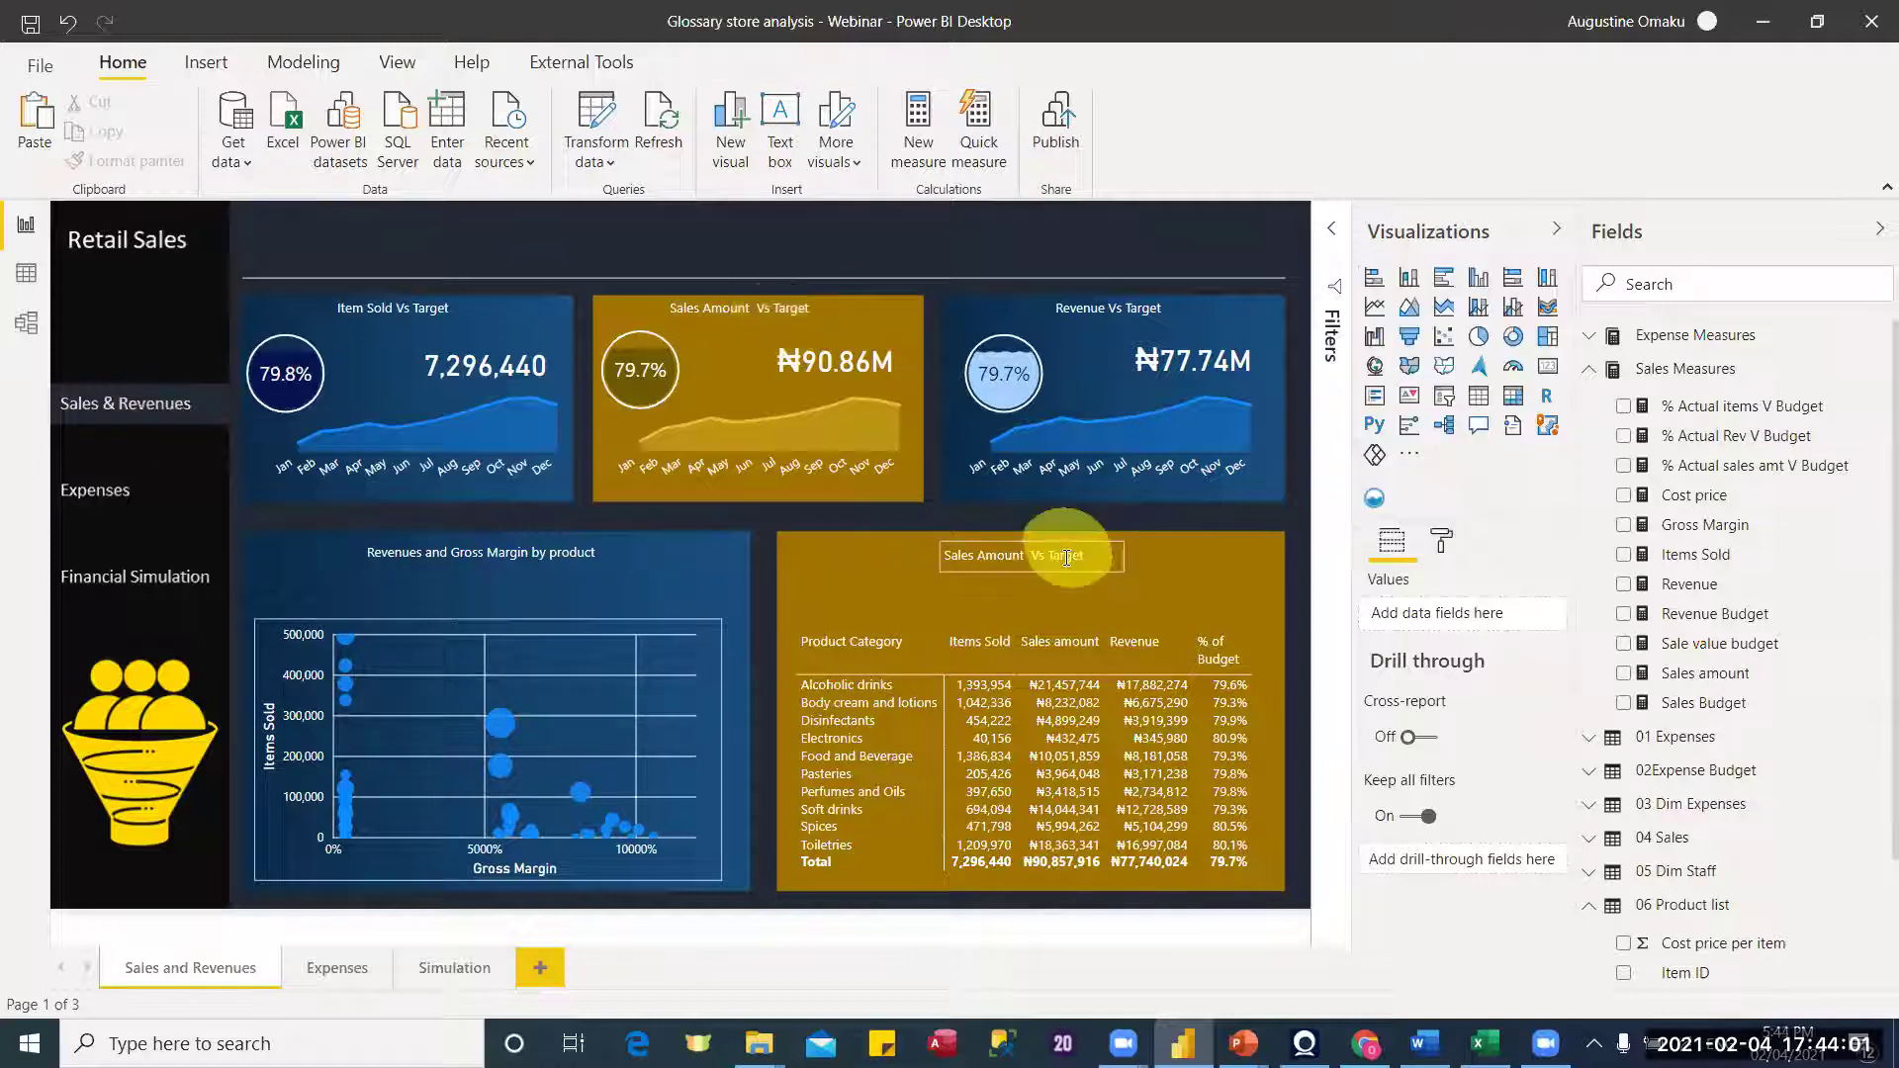
# Step: Replace the copied title's text on the gold panel with "Revenue Vs Target by product"
pyautogui.click(1066, 556)
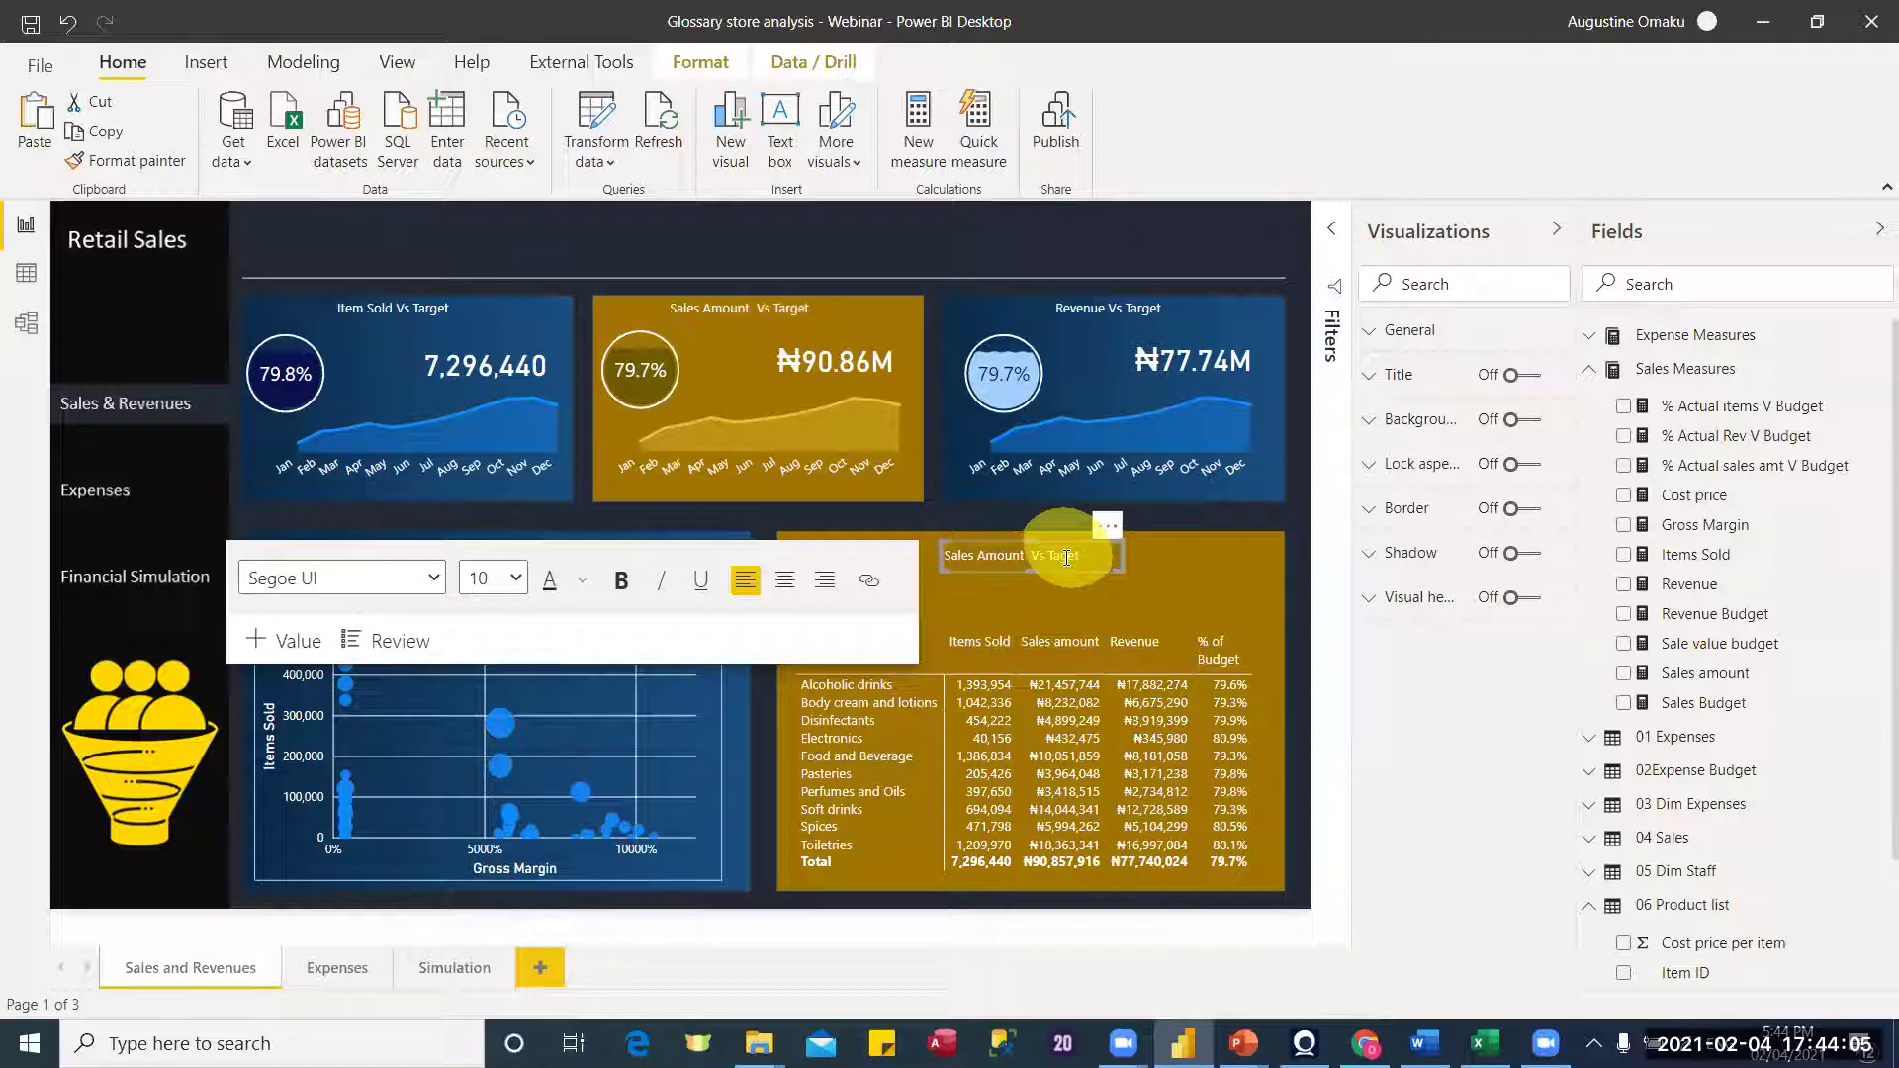
pyautogui.hotkey('ctrl', 'a')
pyautogui.press('BackSpace')
pyautogui.write('t')
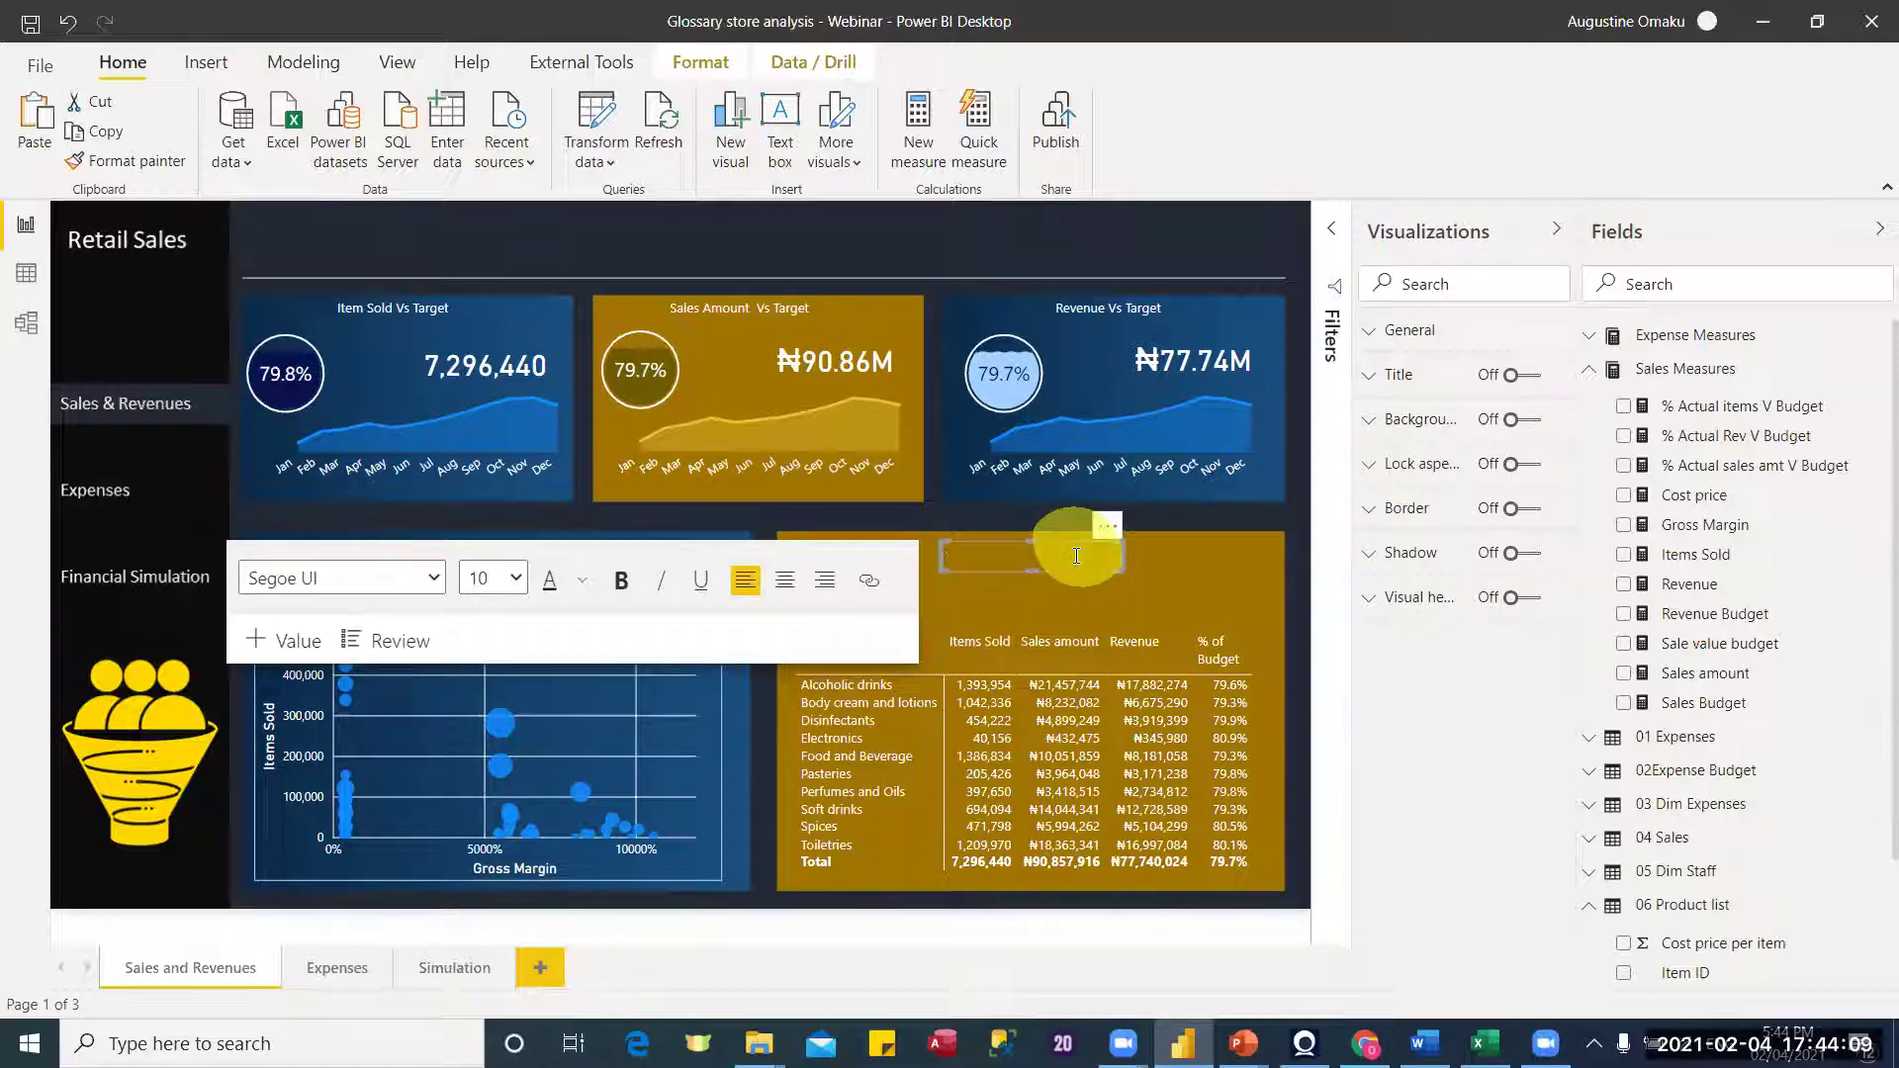
pyautogui.write('Reve')
pyautogui.write('nue Vs Target by product')
# Step: Set the matrix title's font size to 16 and enlarge its text box to fit the whole title on one line
pyautogui.hotkey('ctrl', 'a')
pyautogui.click(581, 584)
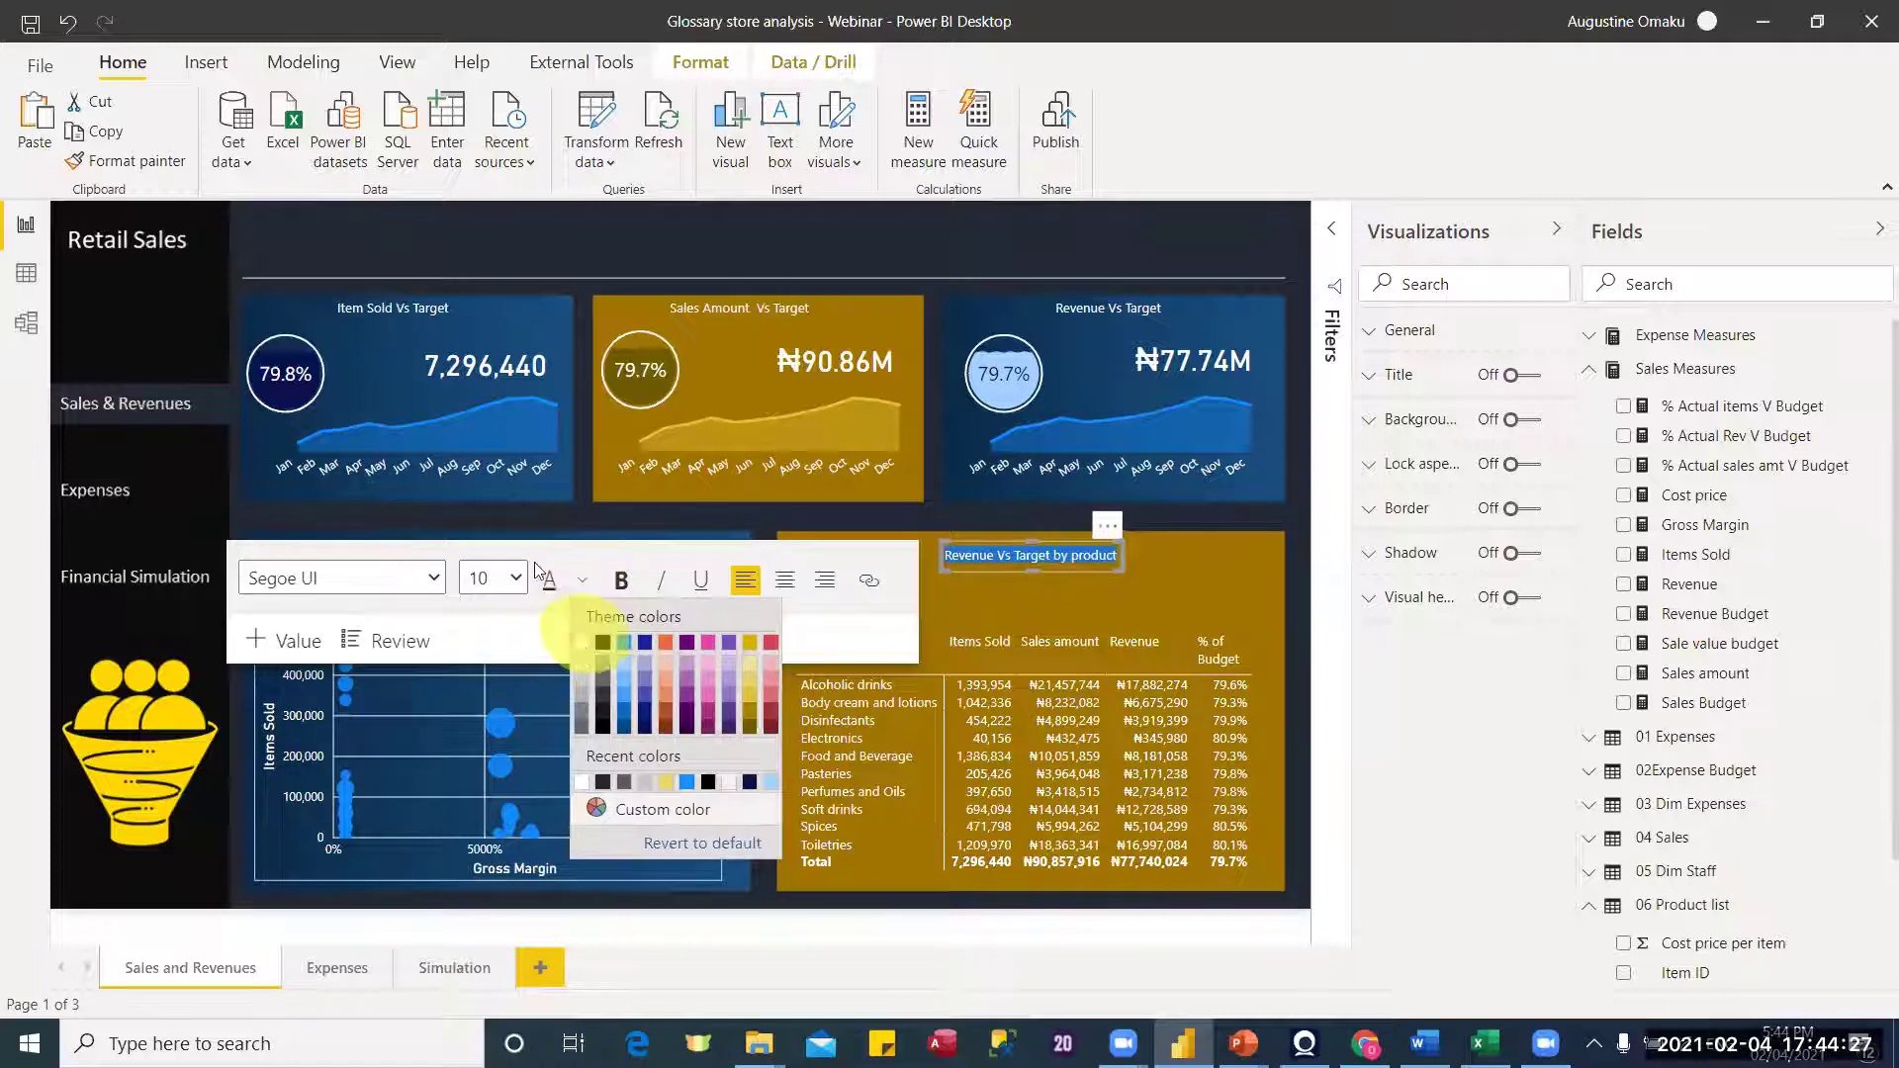
pyautogui.click(524, 591)
pyautogui.click(515, 579)
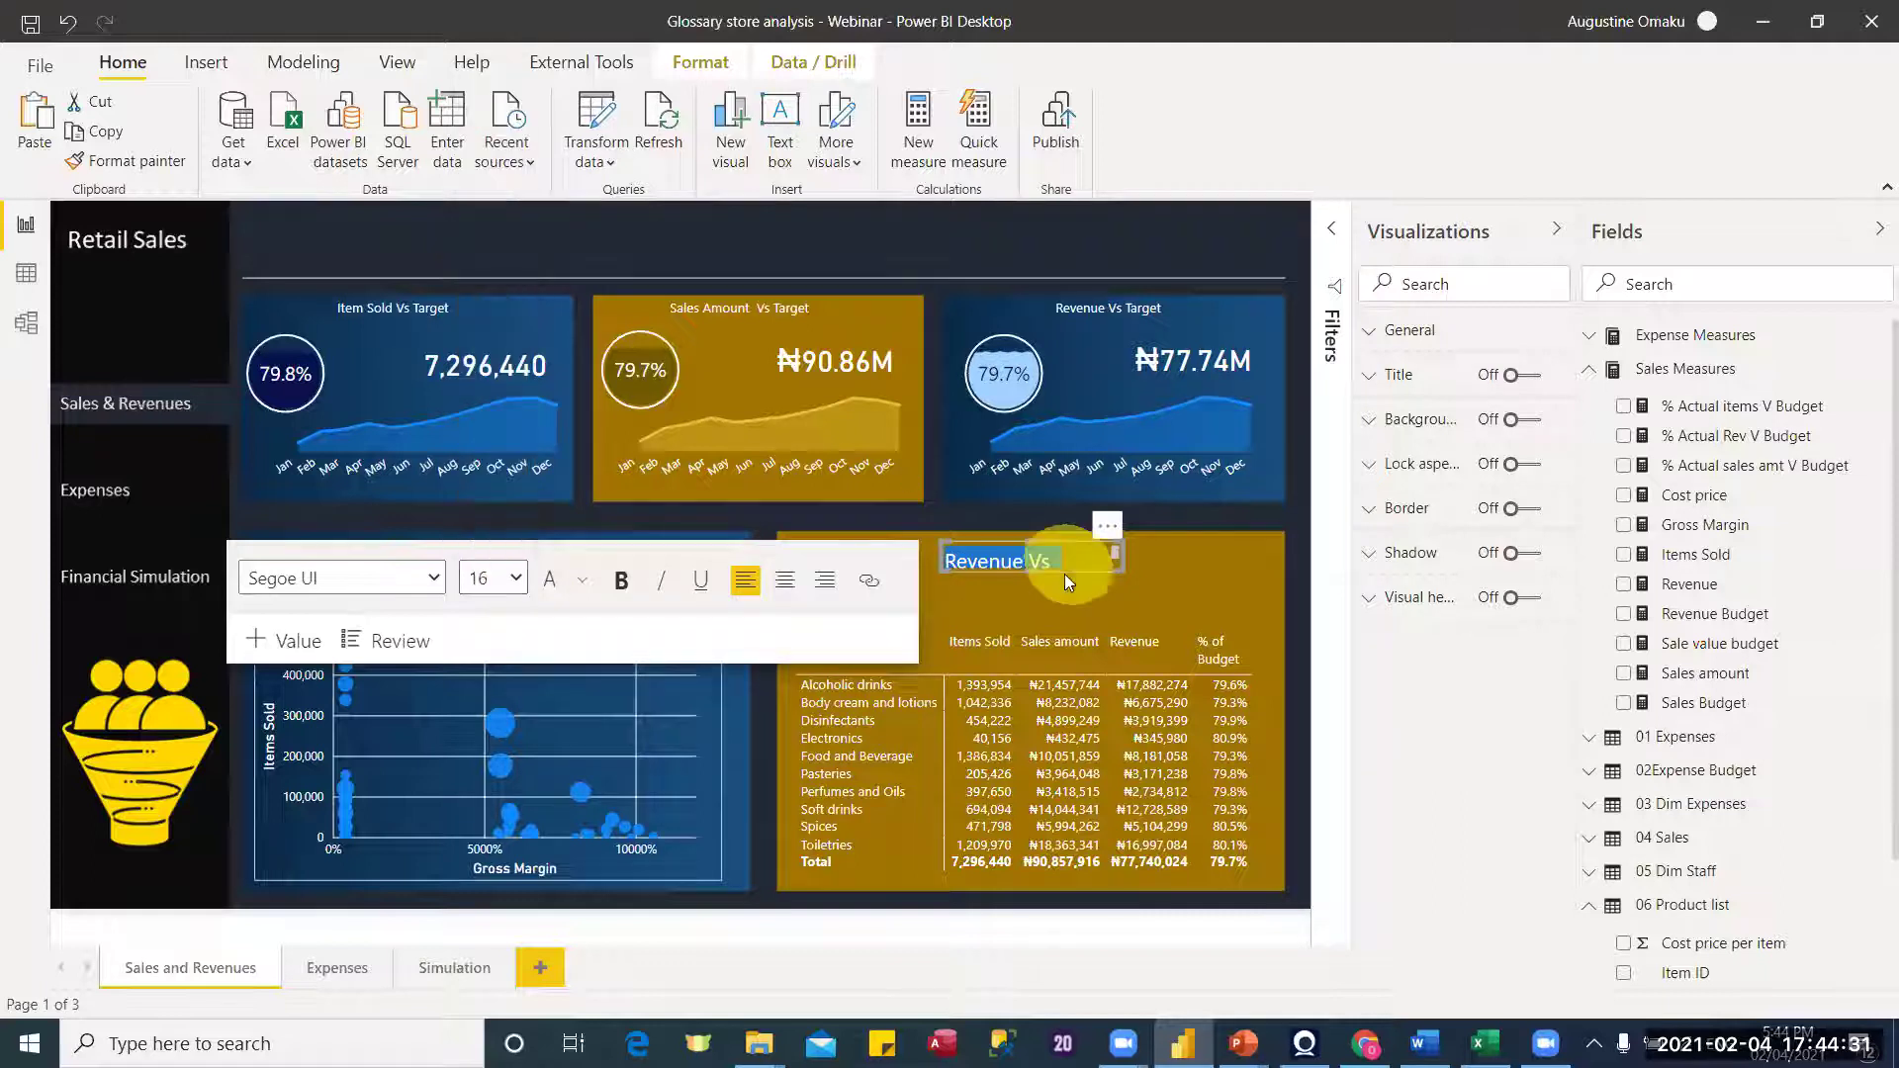
pyautogui.click(1111, 566)
pyautogui.moveTo(1244, 585)
pyautogui.mouseDown()
pyautogui.moveTo(1248, 566)
pyautogui.moveTo(1264, 587)
pyautogui.mouseUp()
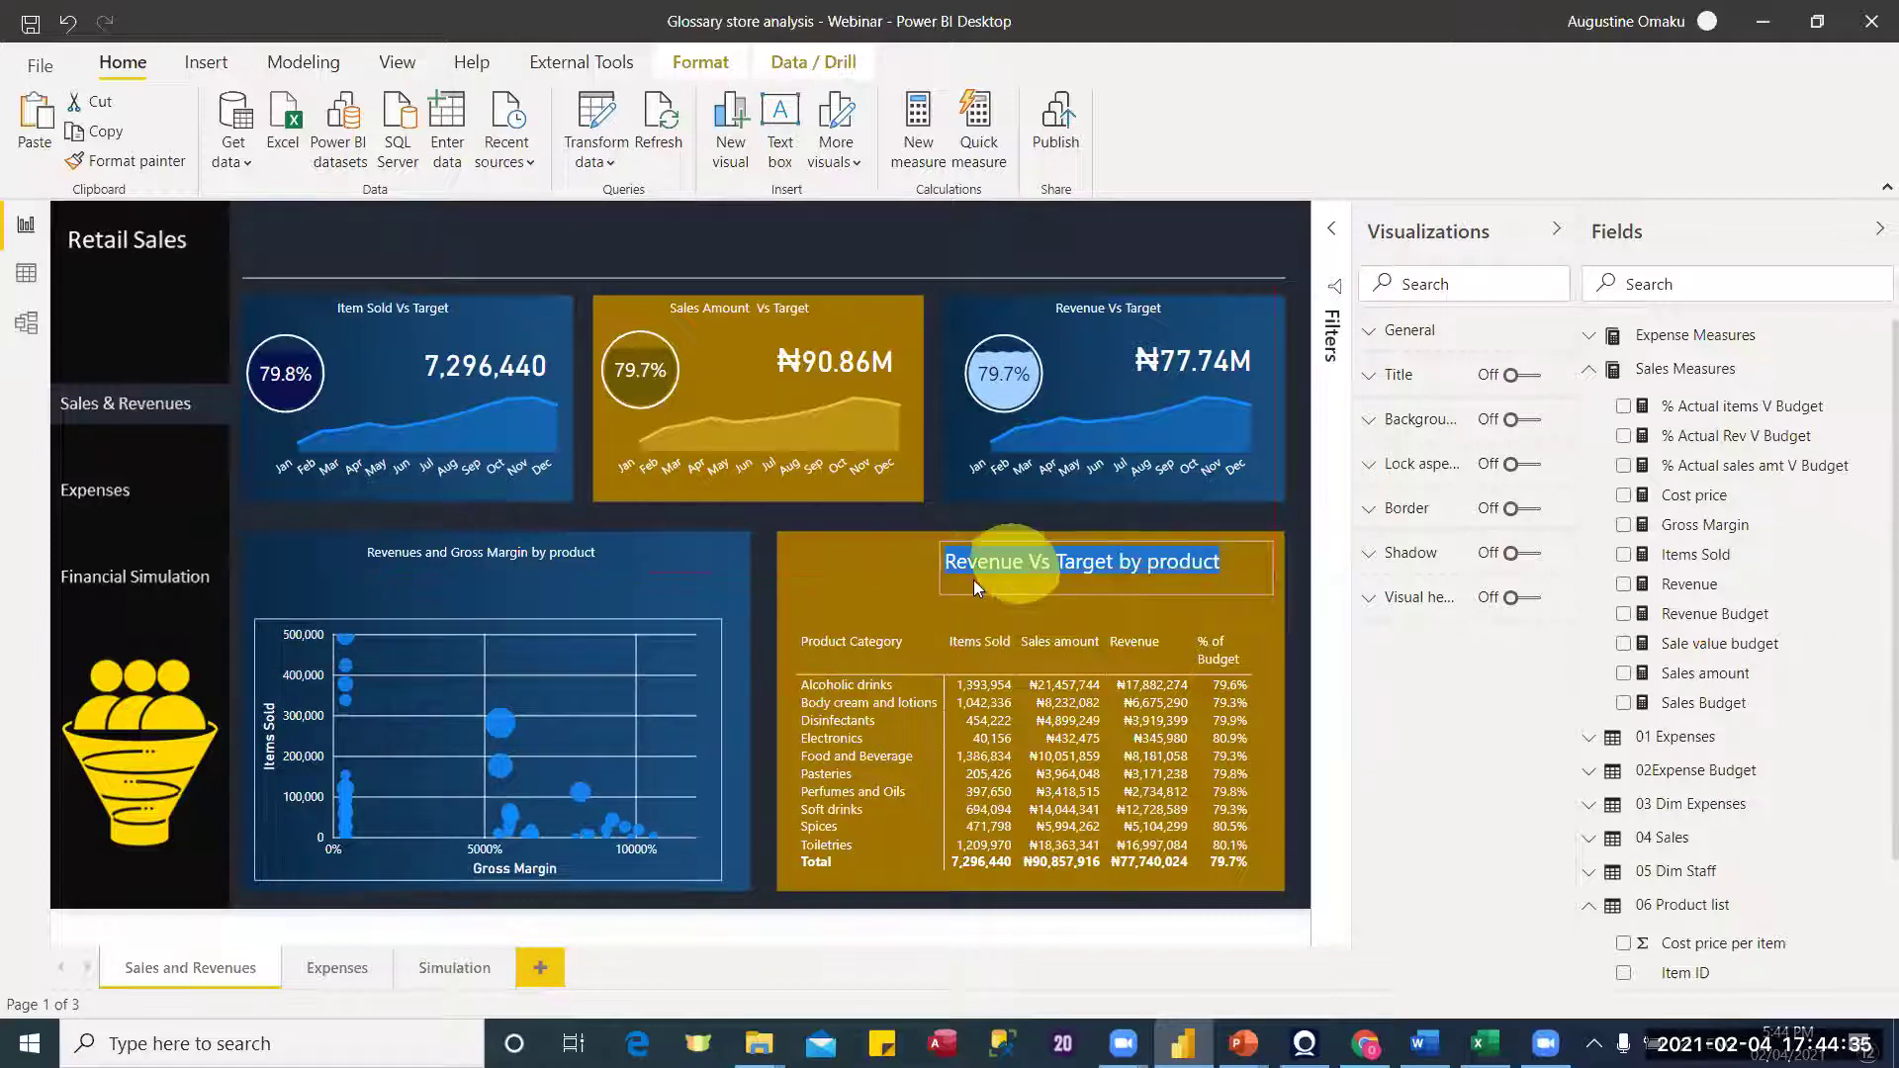
# Step: Move the matrix title box left so it sits nearer the middle of the gold panel
pyautogui.click(945, 569)
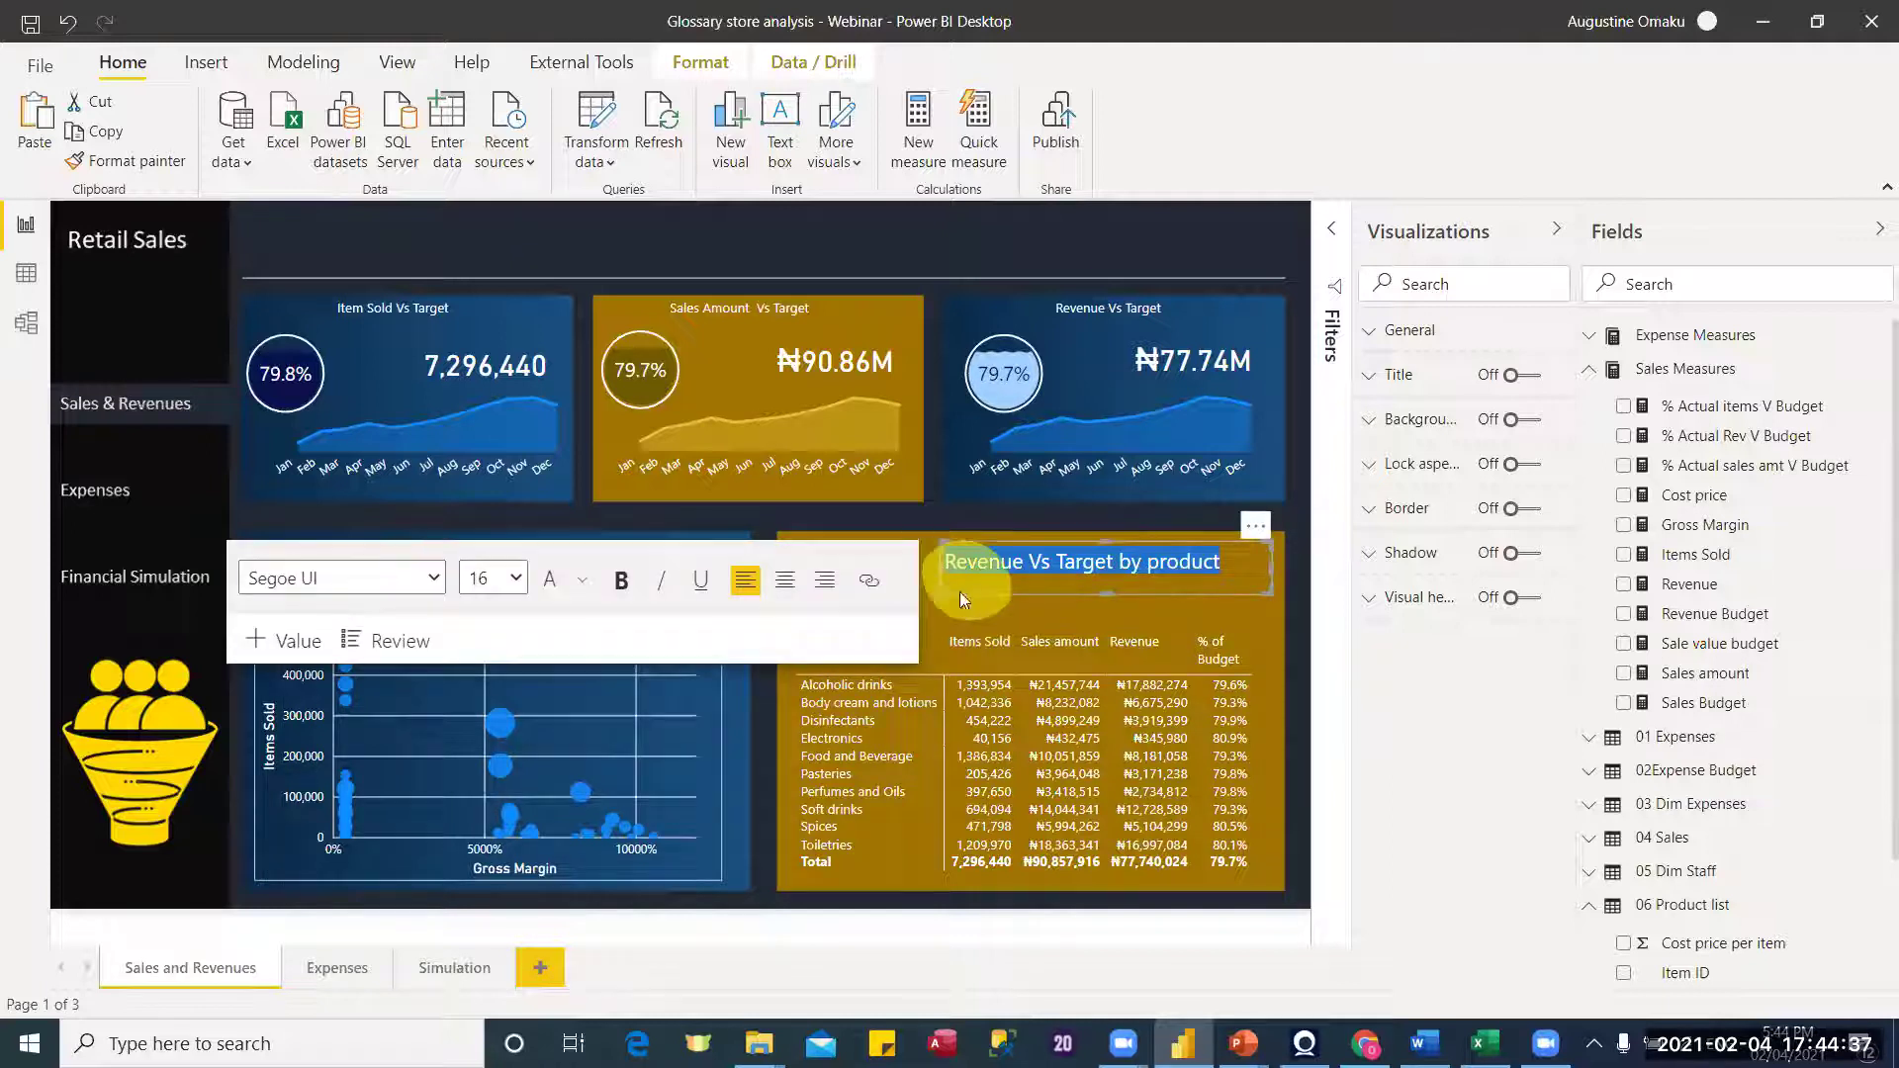
pyautogui.click(922, 591)
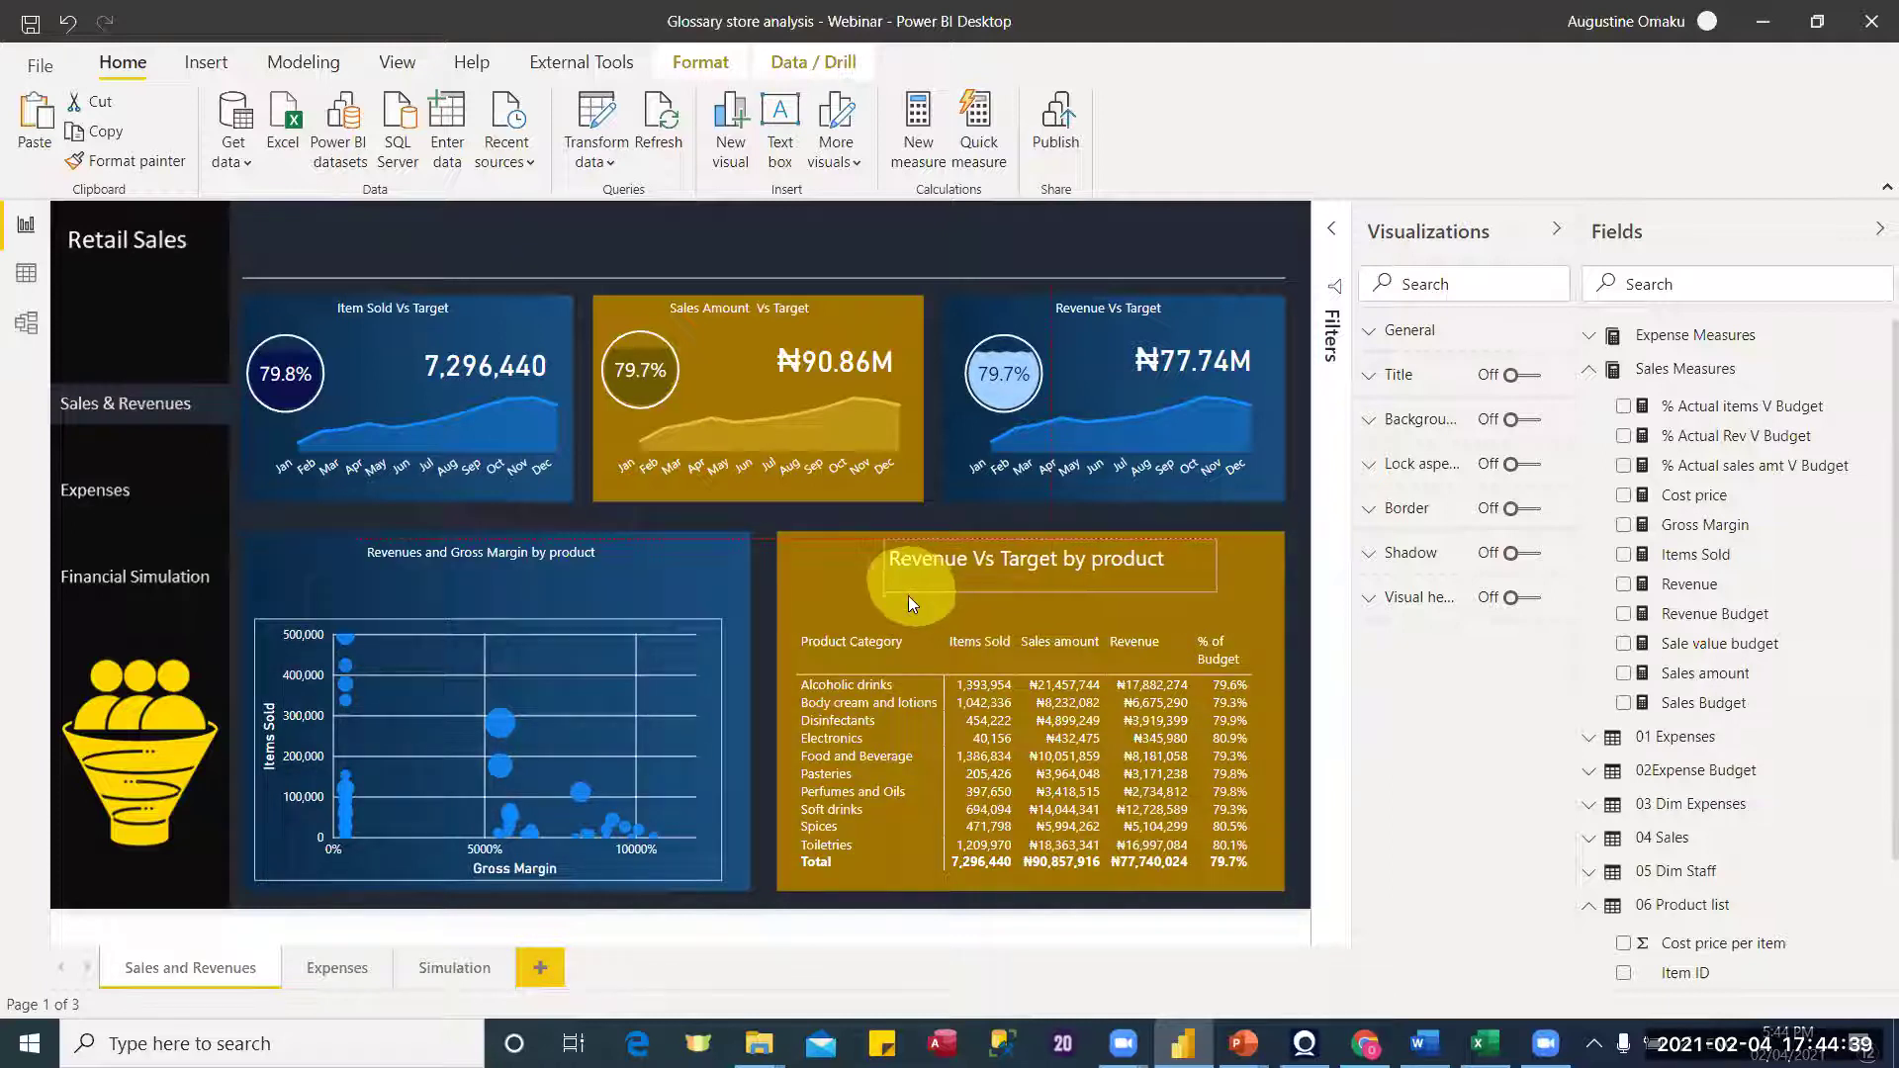
pyautogui.moveTo(908, 595); pyautogui.dragTo(759, 554)
# Step: Set the matrix title's font size to 11 and shrink its text box to fit the smaller text
pyautogui.click(1145, 568)
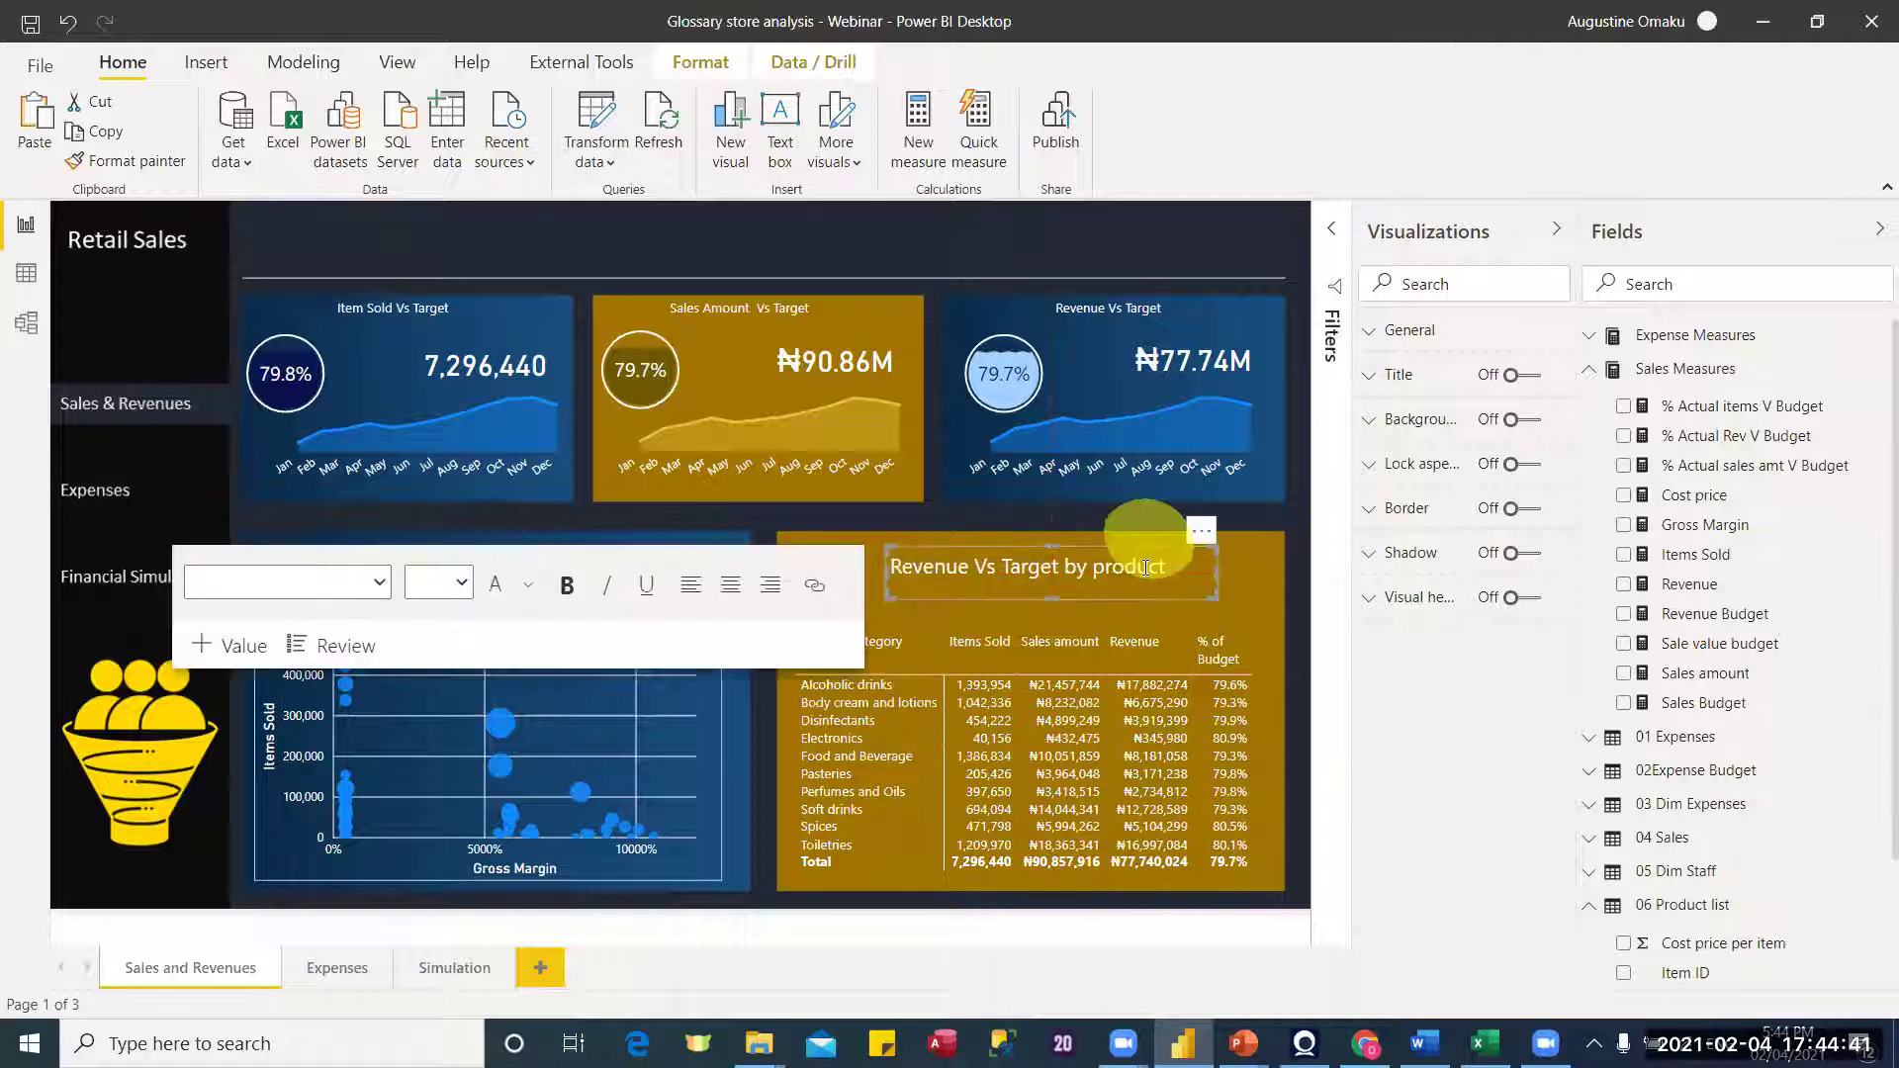
pyautogui.tripleClick(1146, 567)
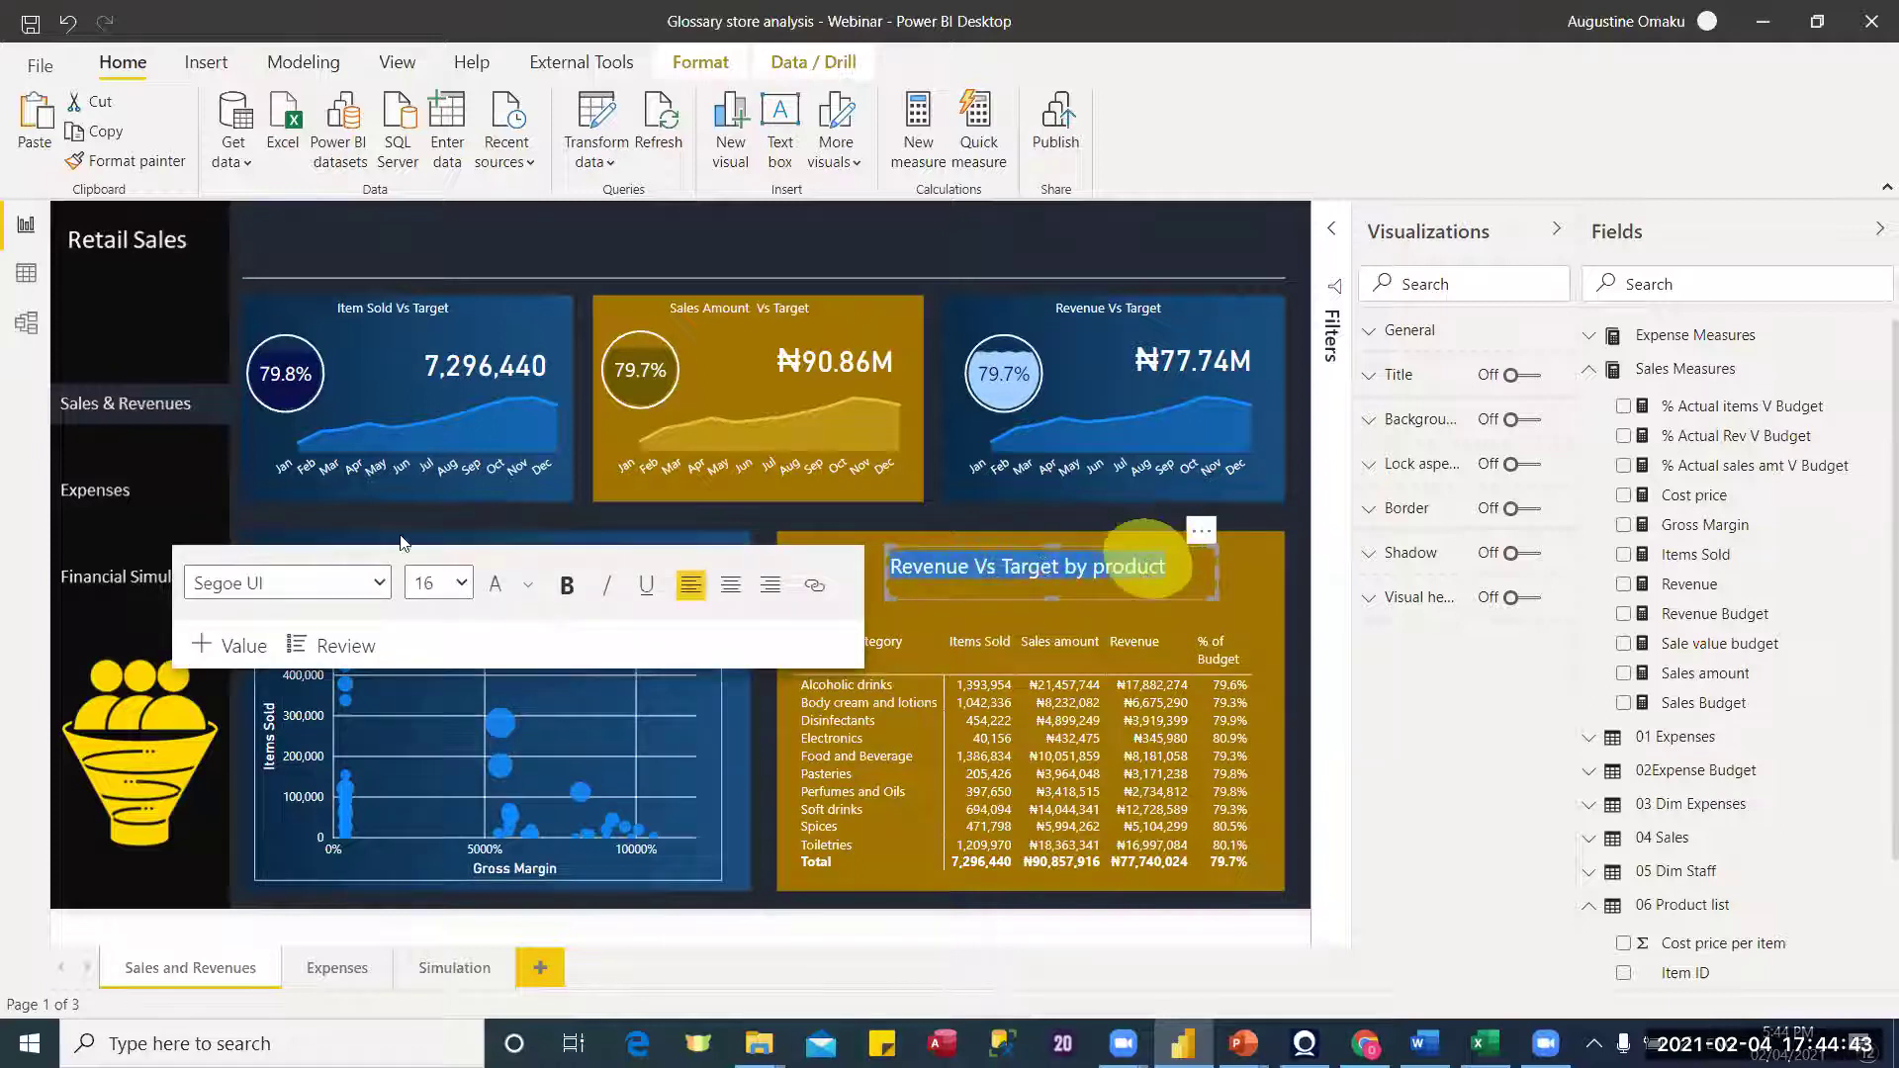
pyautogui.click(453, 583)
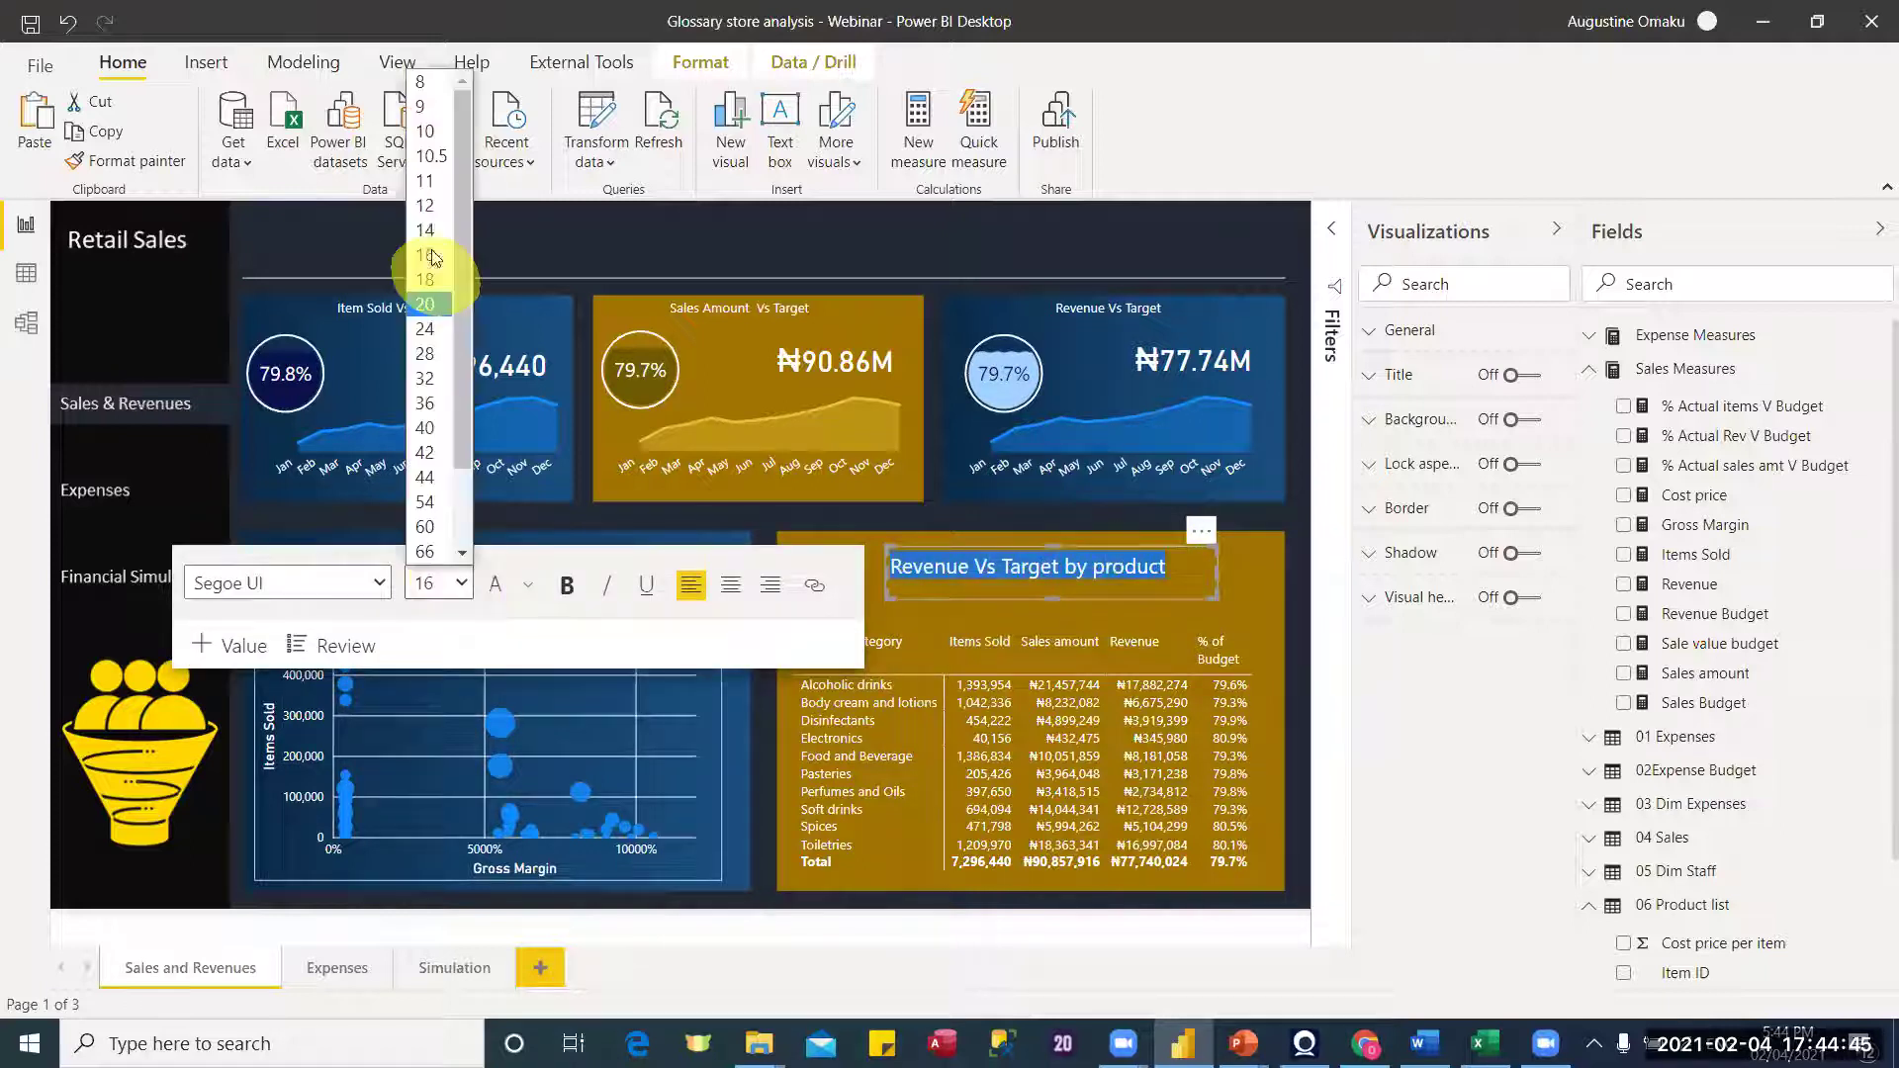
pyautogui.click(424, 180)
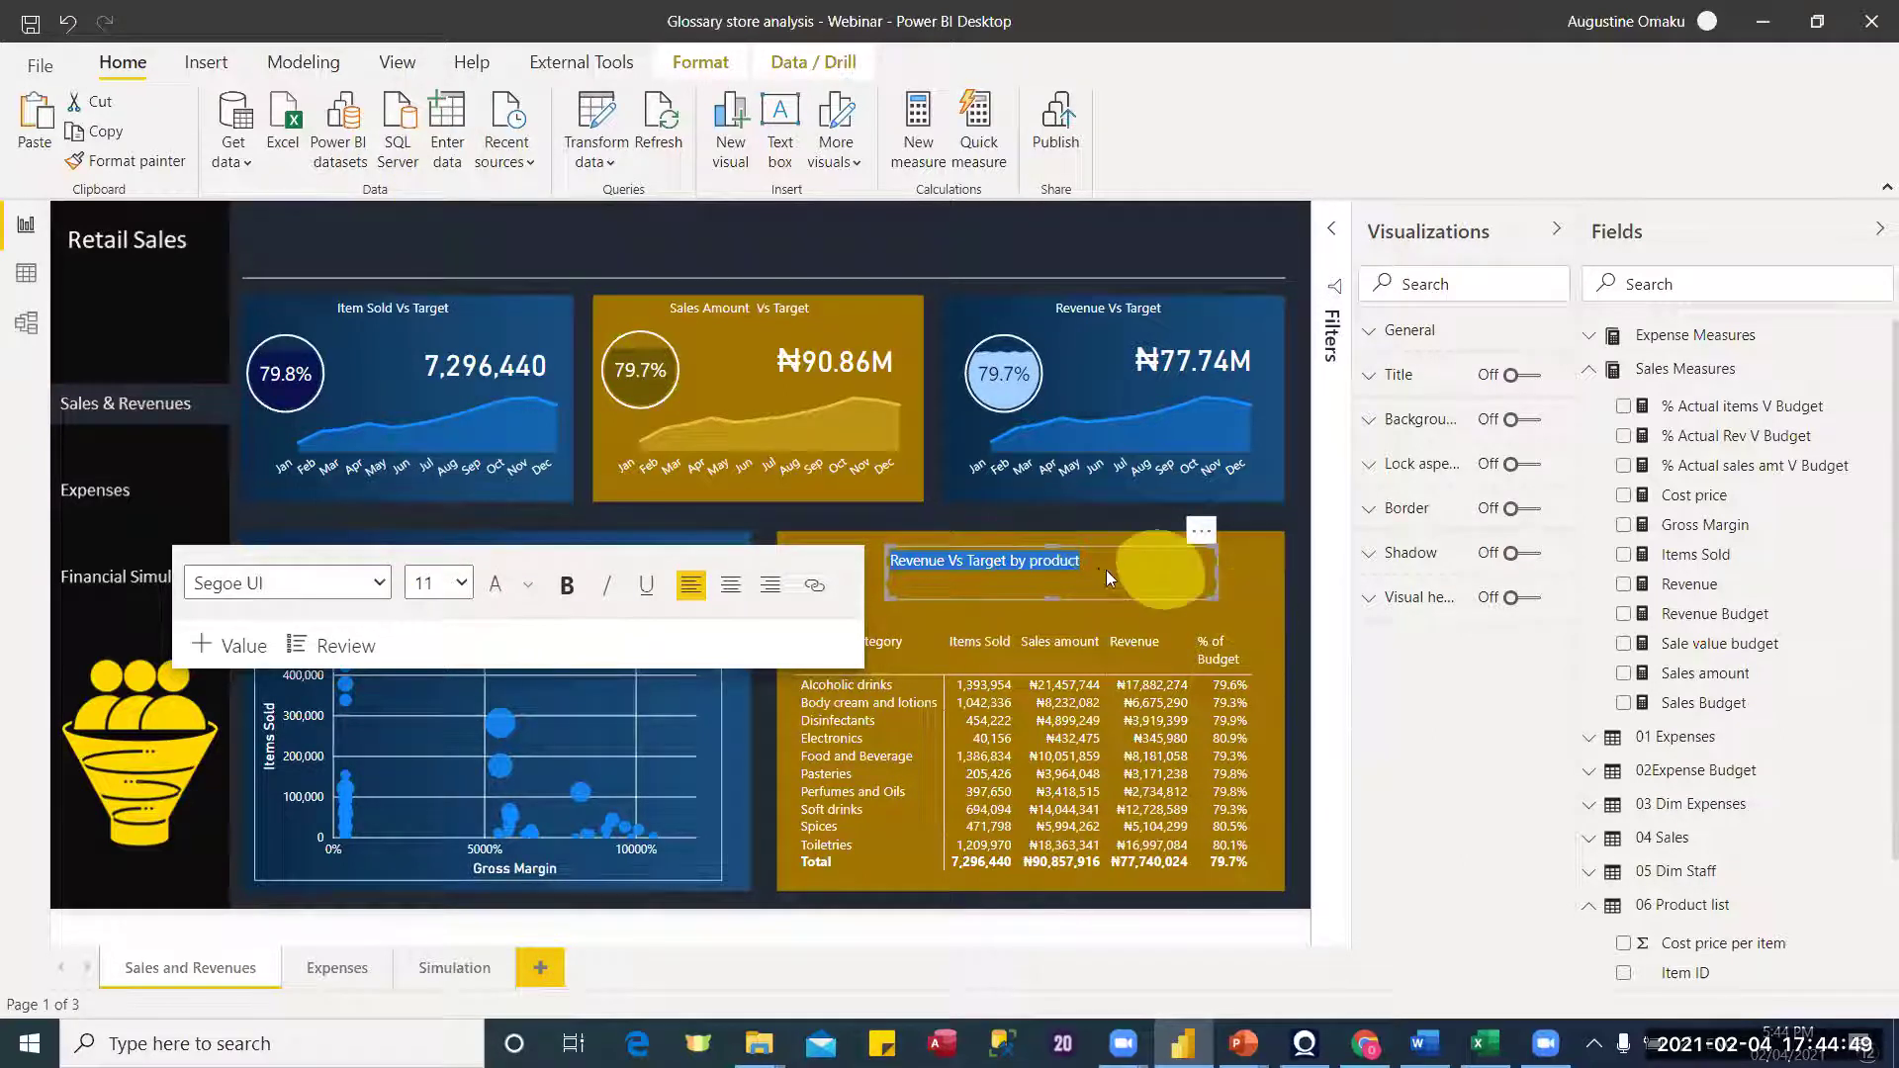
pyautogui.click(1098, 568)
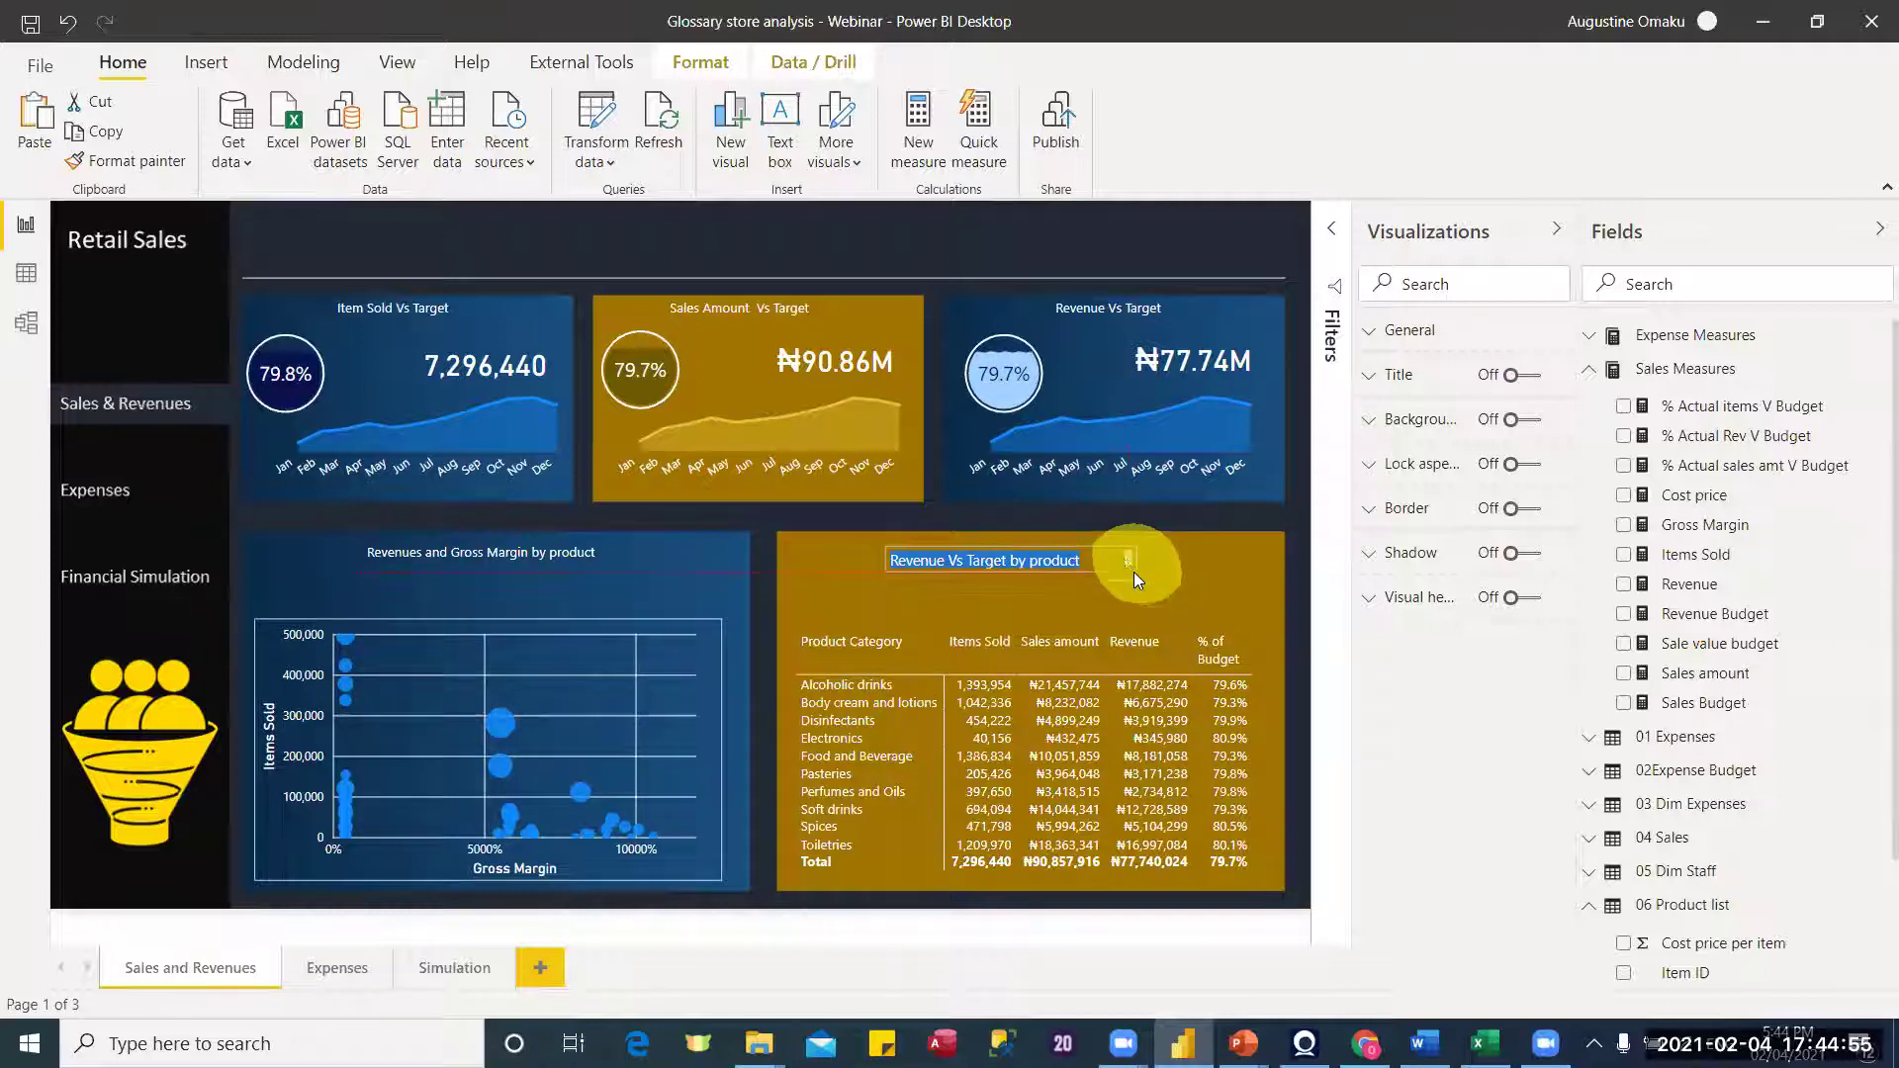
pyautogui.click(1133, 573)
pyautogui.moveTo(1062, 573); pyautogui.dragTo(1058, 583)
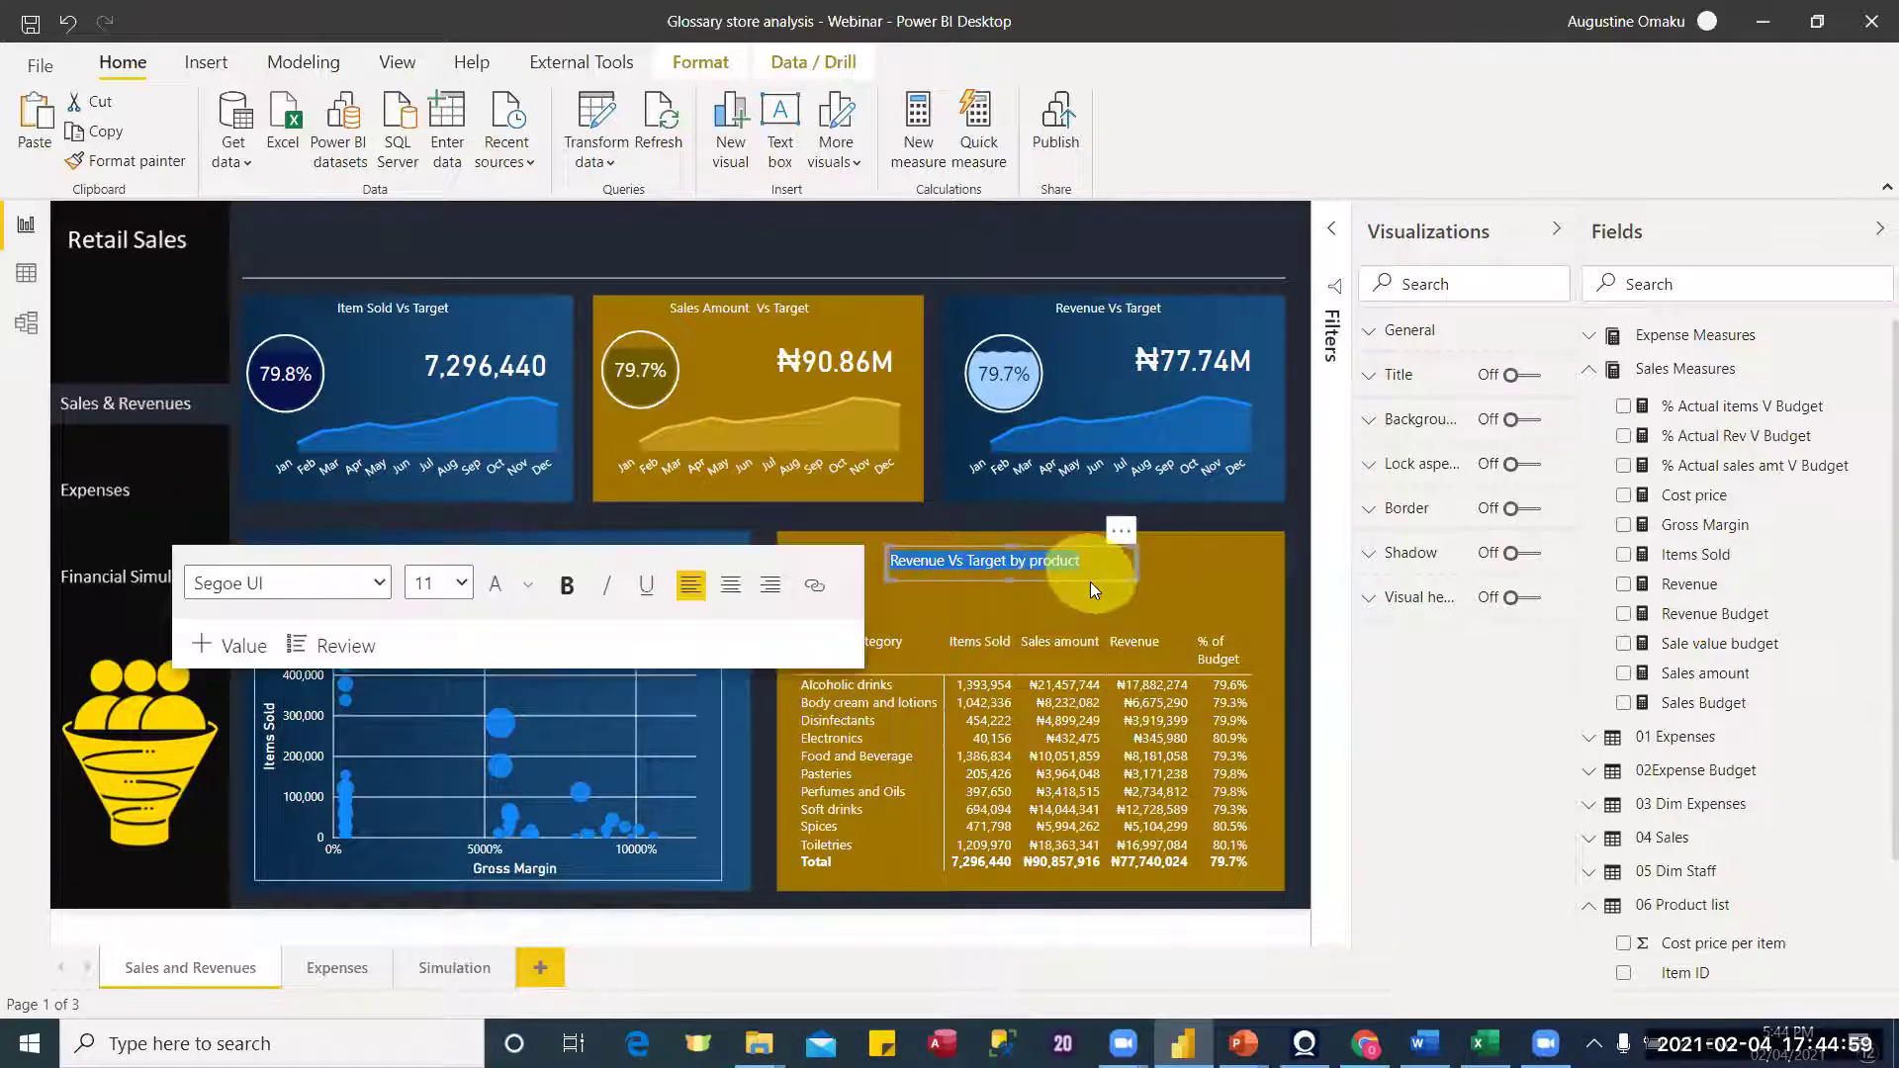
pyautogui.press('Escape')
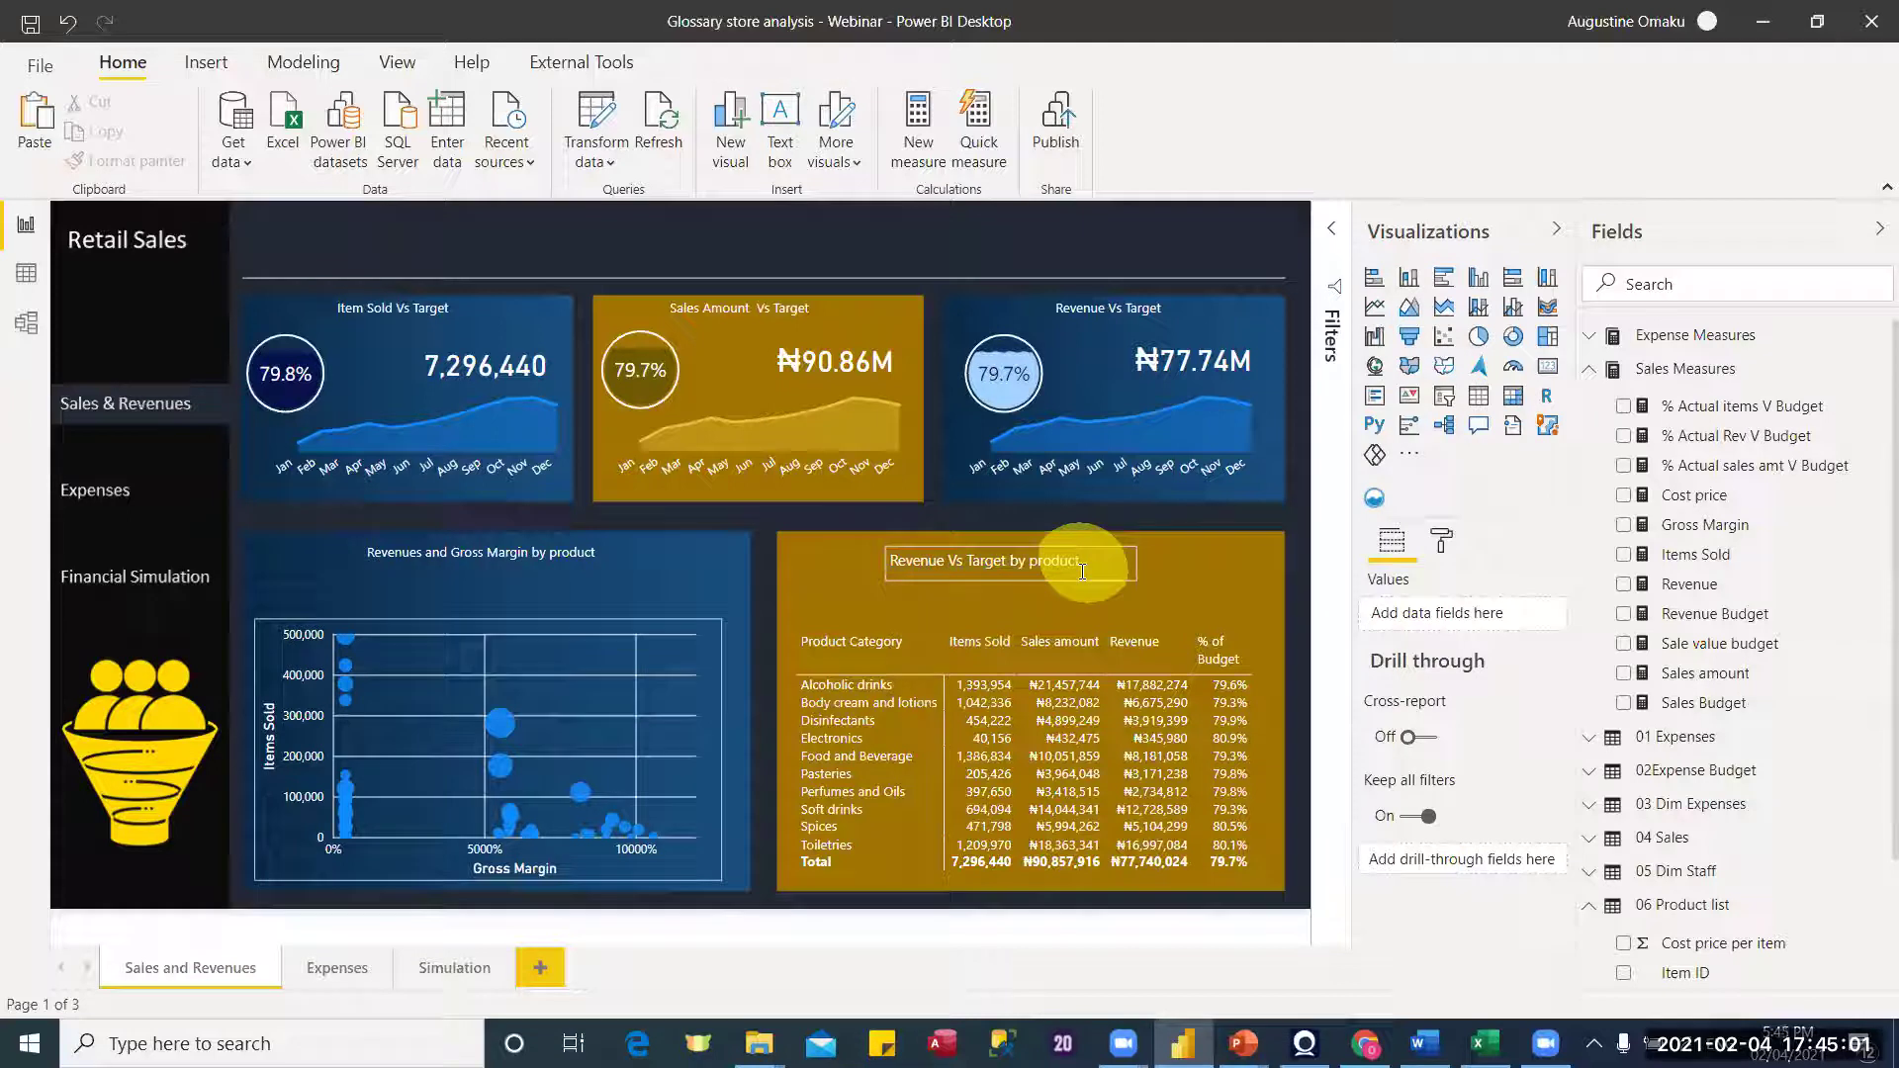
# Step: Nudge the "Revenue Vs Target by product" title right in small steps until it is centered above the matrix, and deselect it
pyautogui.click(1095, 583)
pyautogui.click(1096, 580)
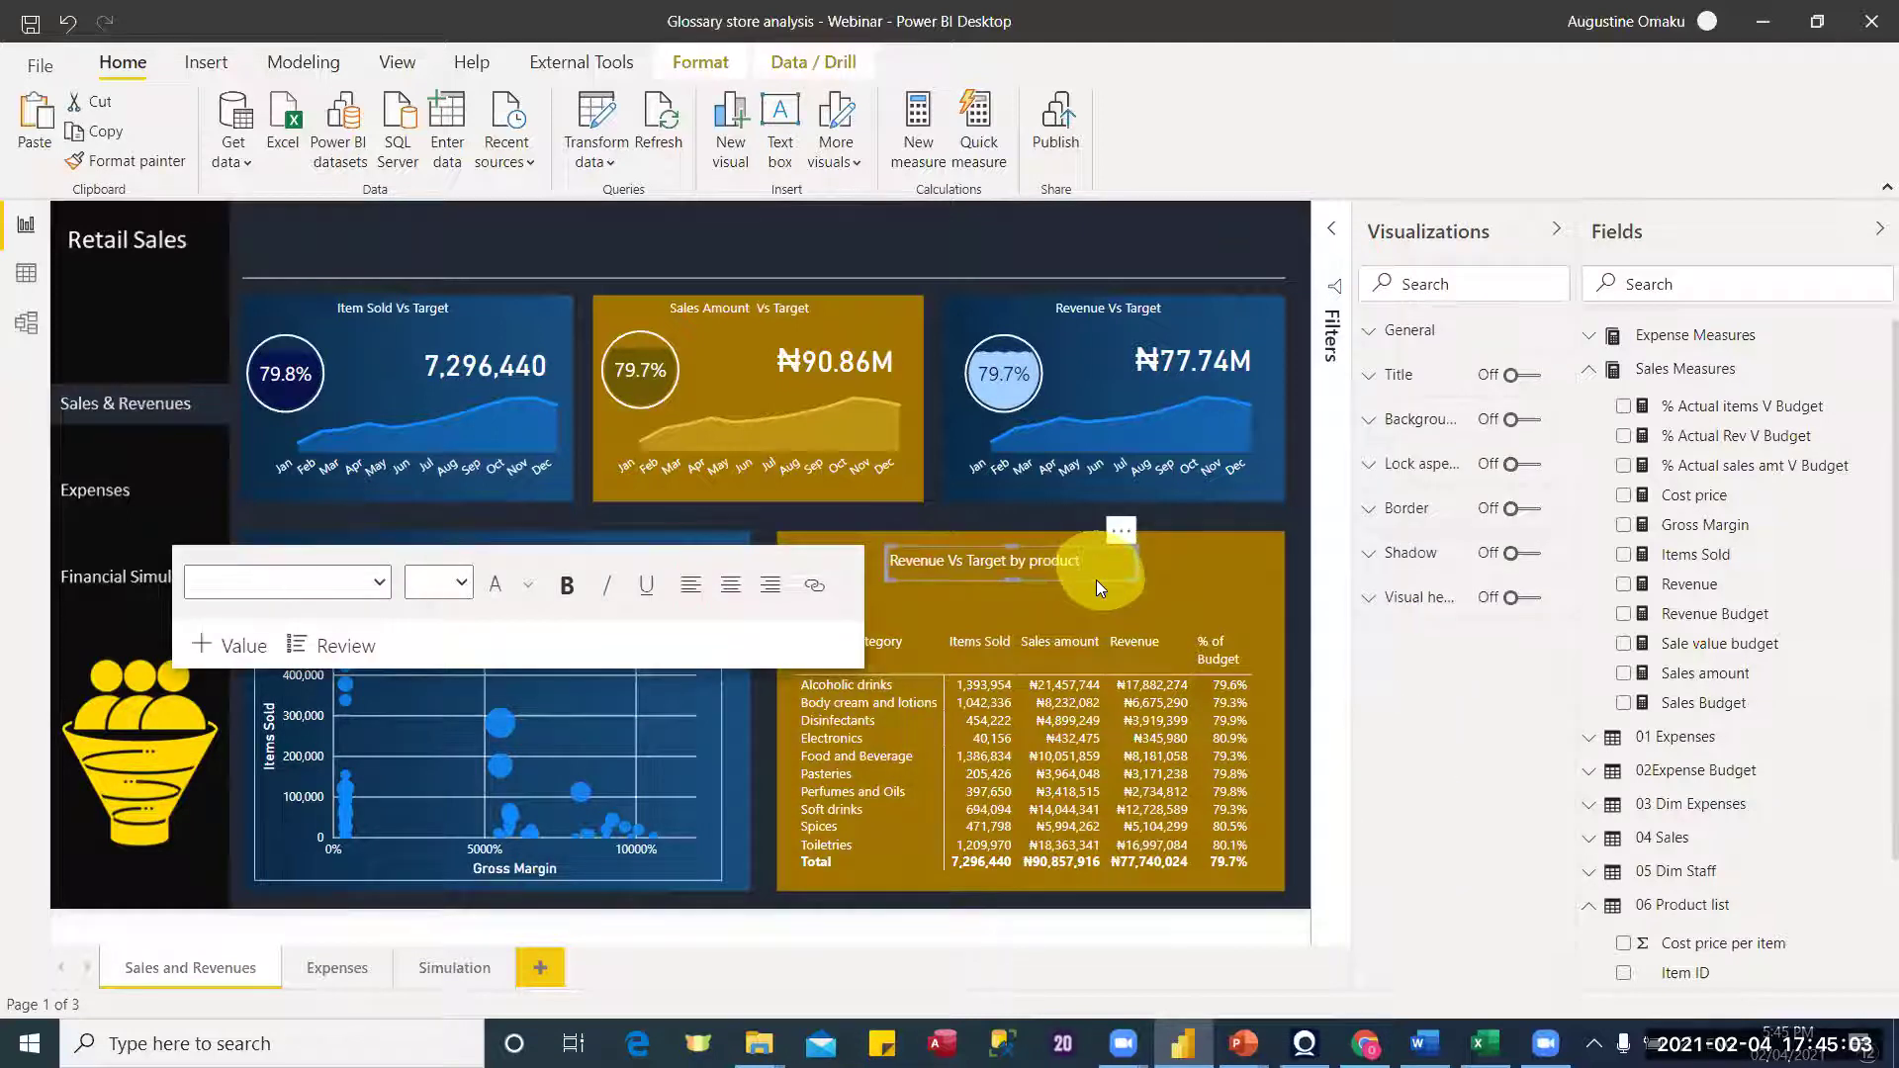
pyautogui.press('Right')
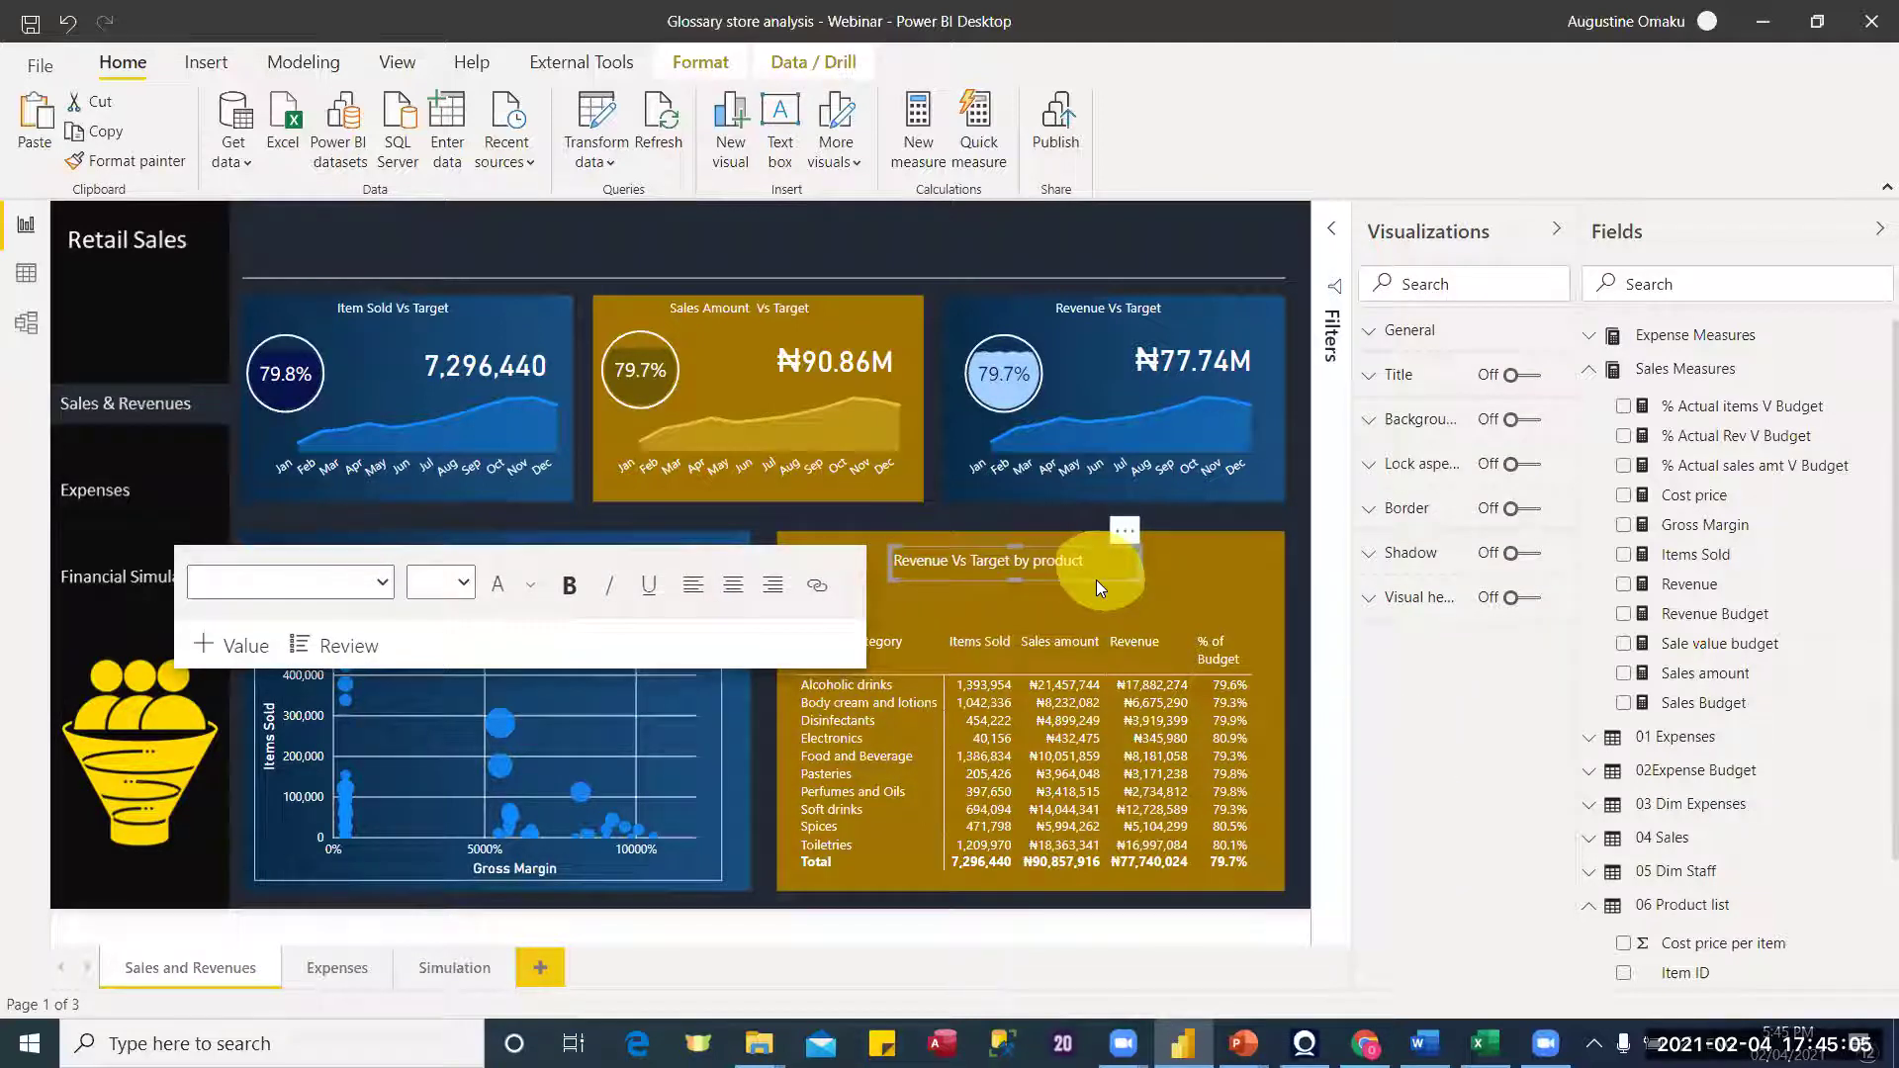
pyautogui.press('Right')
pyautogui.press('Right')
pyautogui.press('Right')
pyautogui.press('Right')
pyautogui.press('Right')
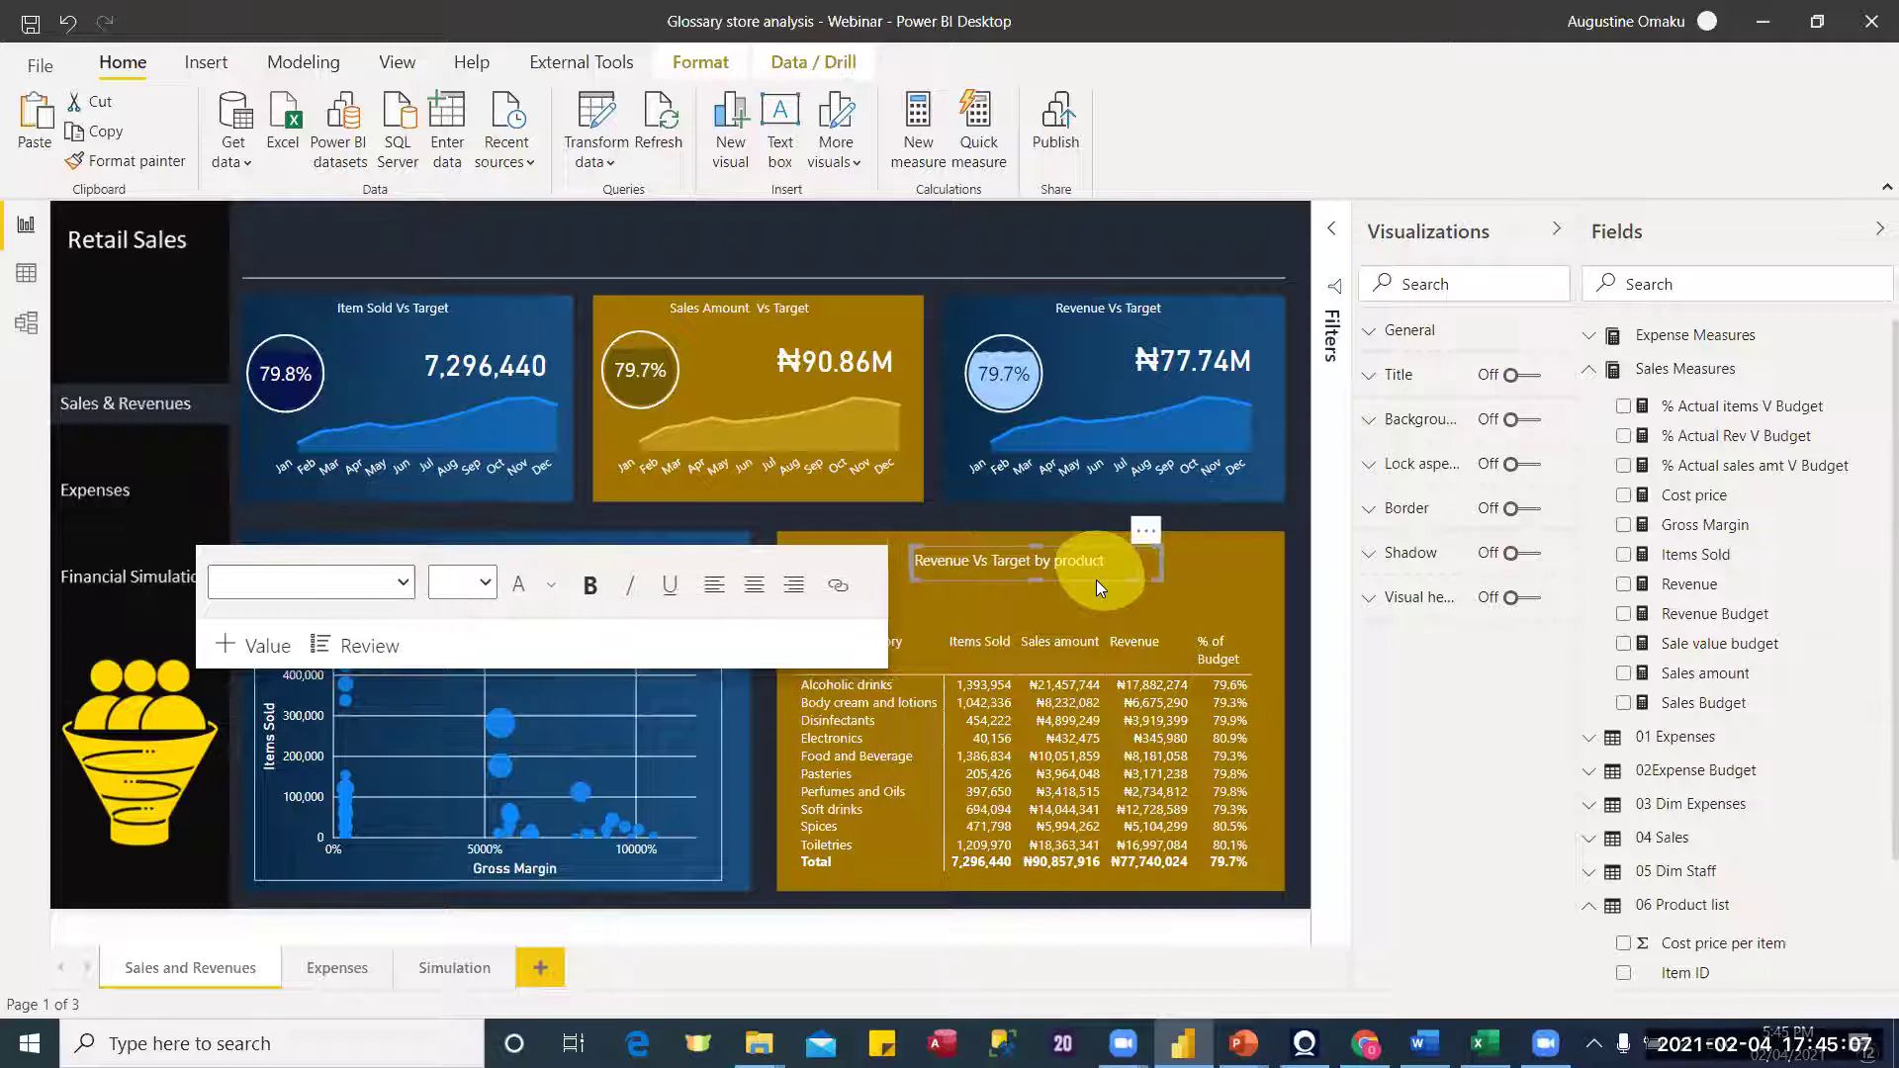
pyautogui.press('Right')
pyautogui.press('Right')
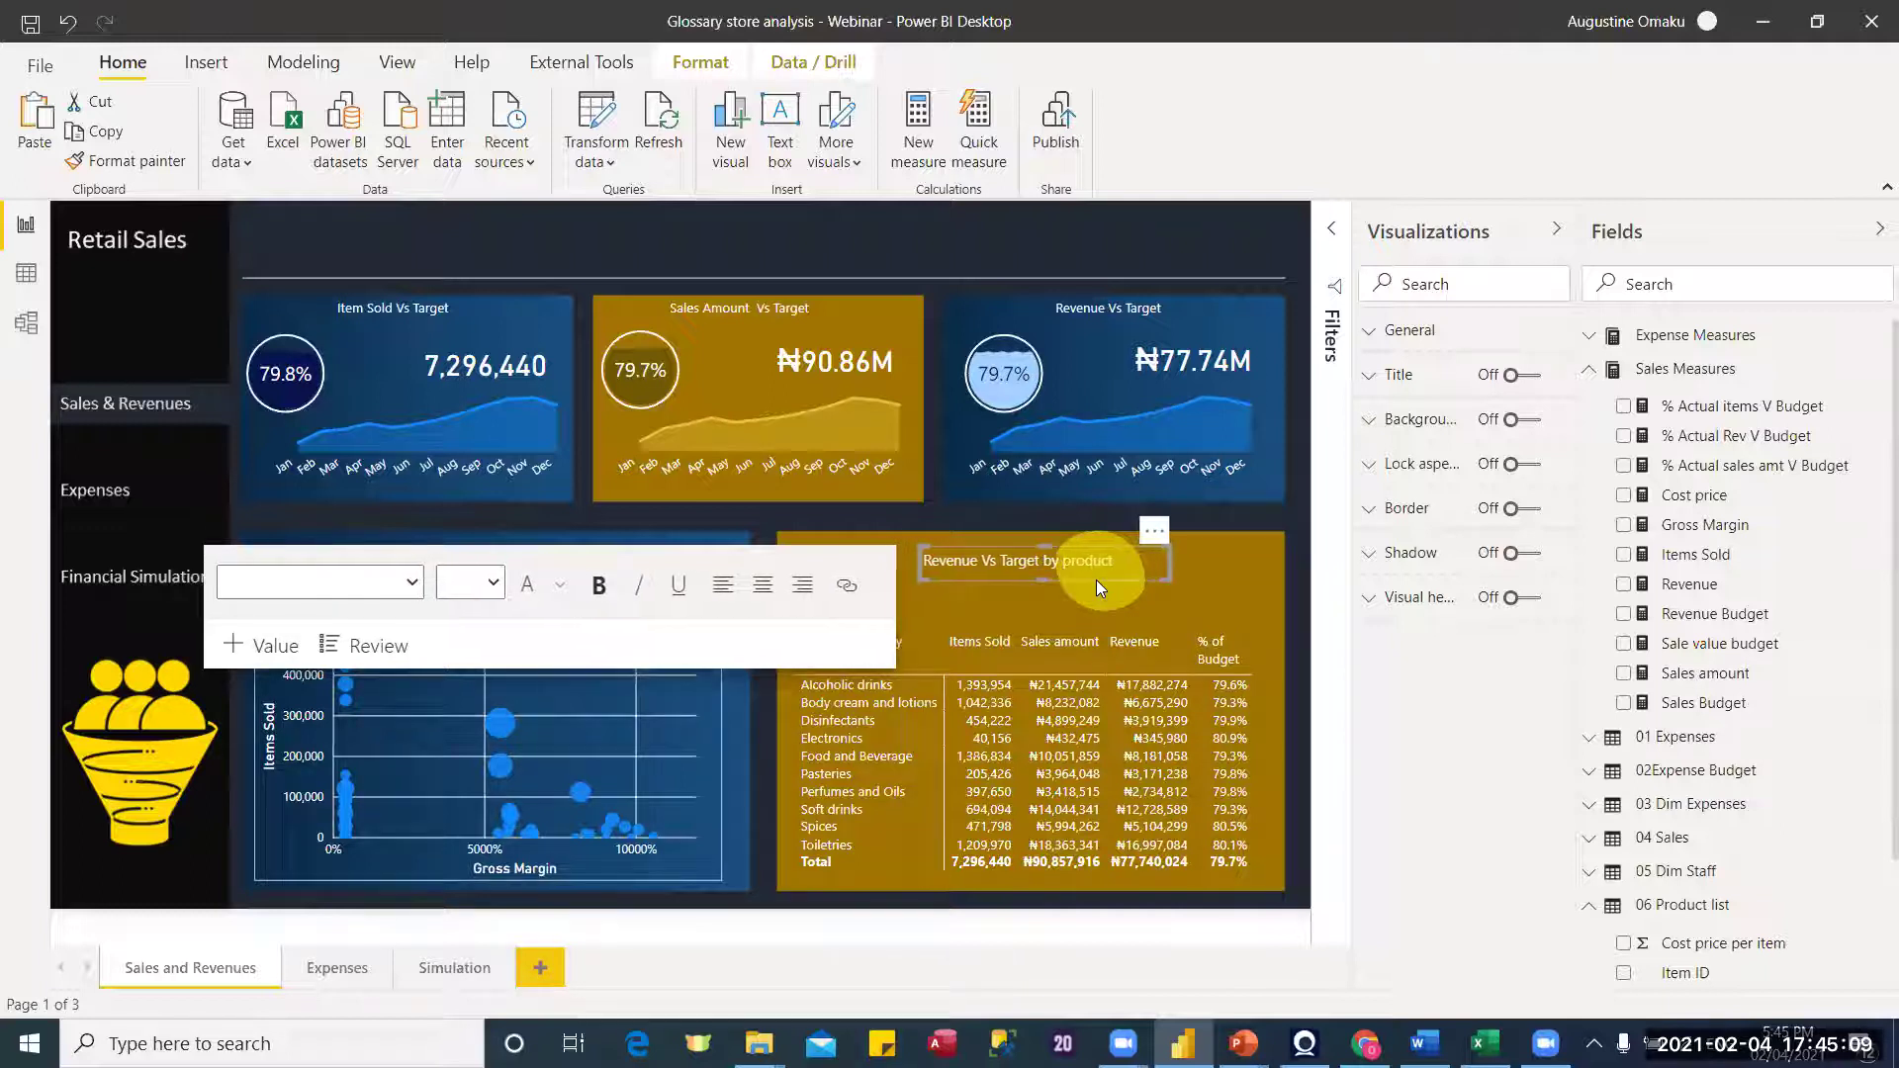
pyautogui.press('Right')
pyautogui.press('Right')
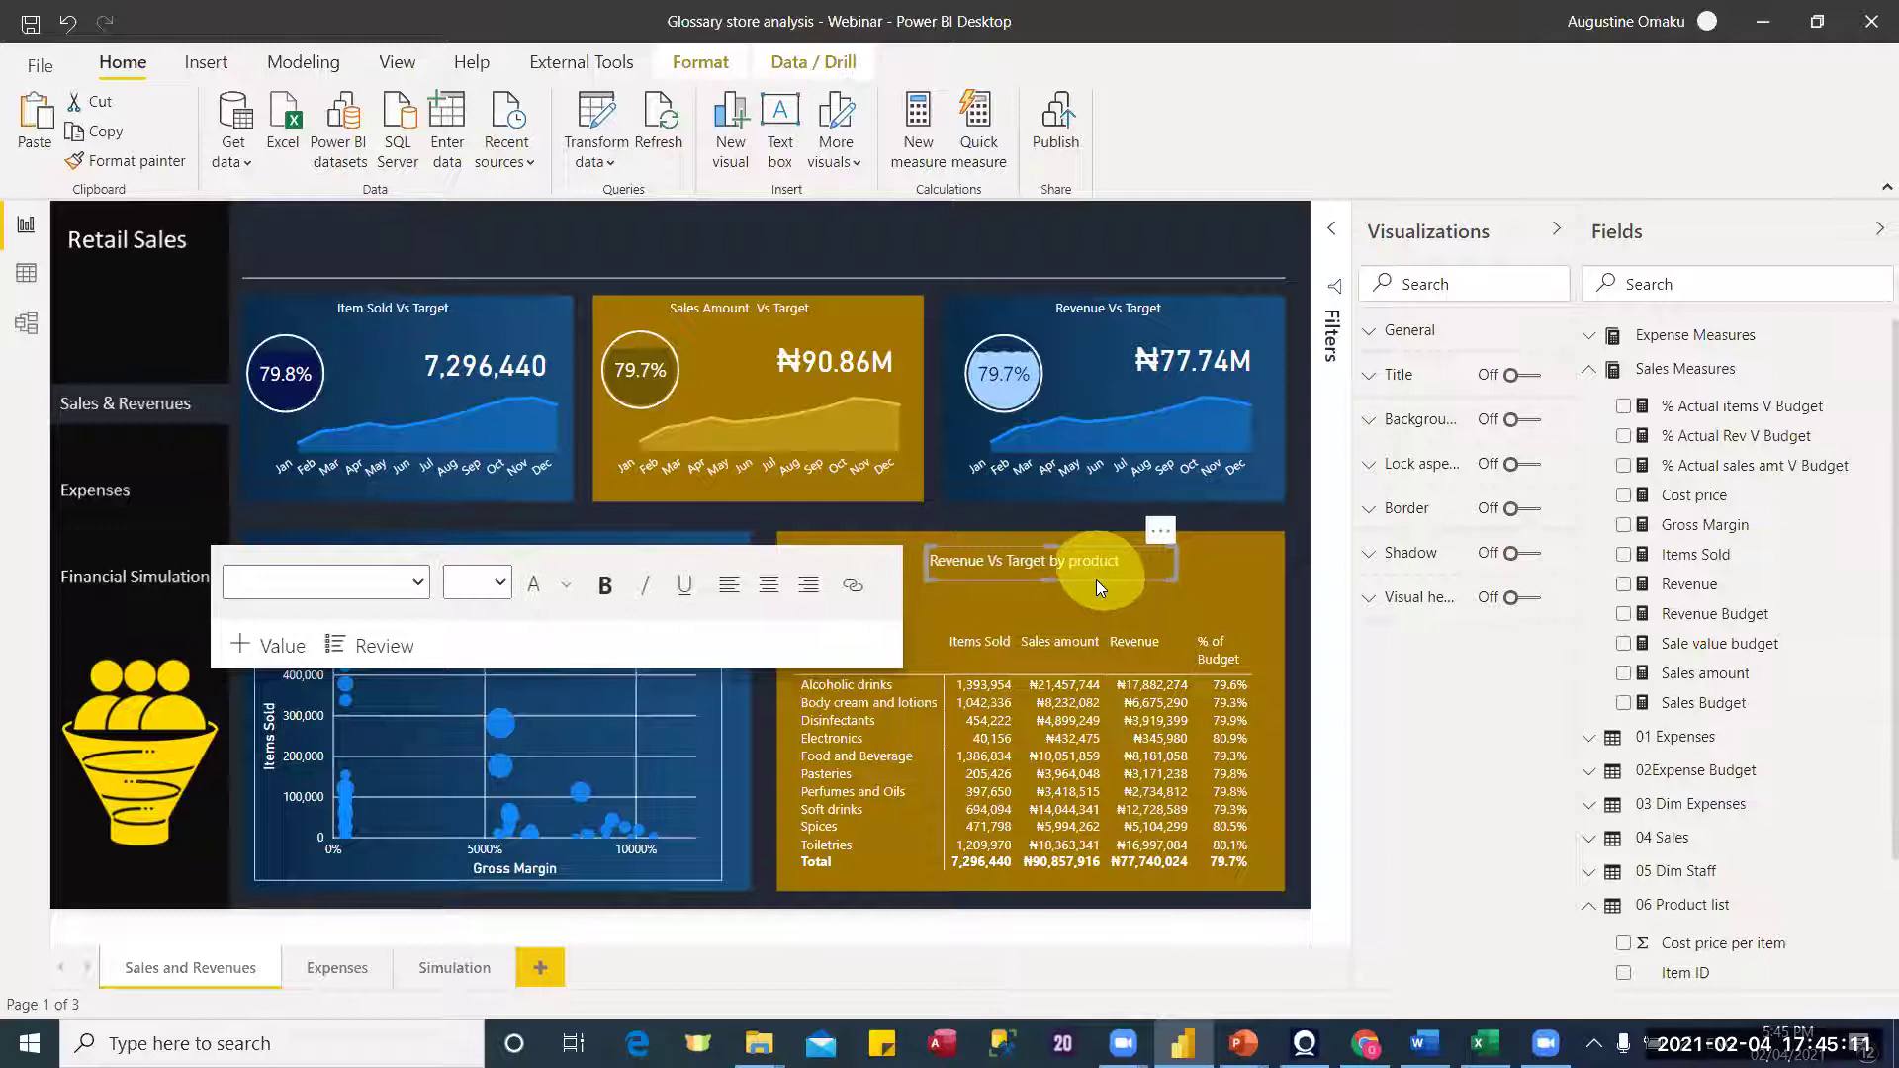
pyautogui.press('Right')
pyautogui.press('Right')
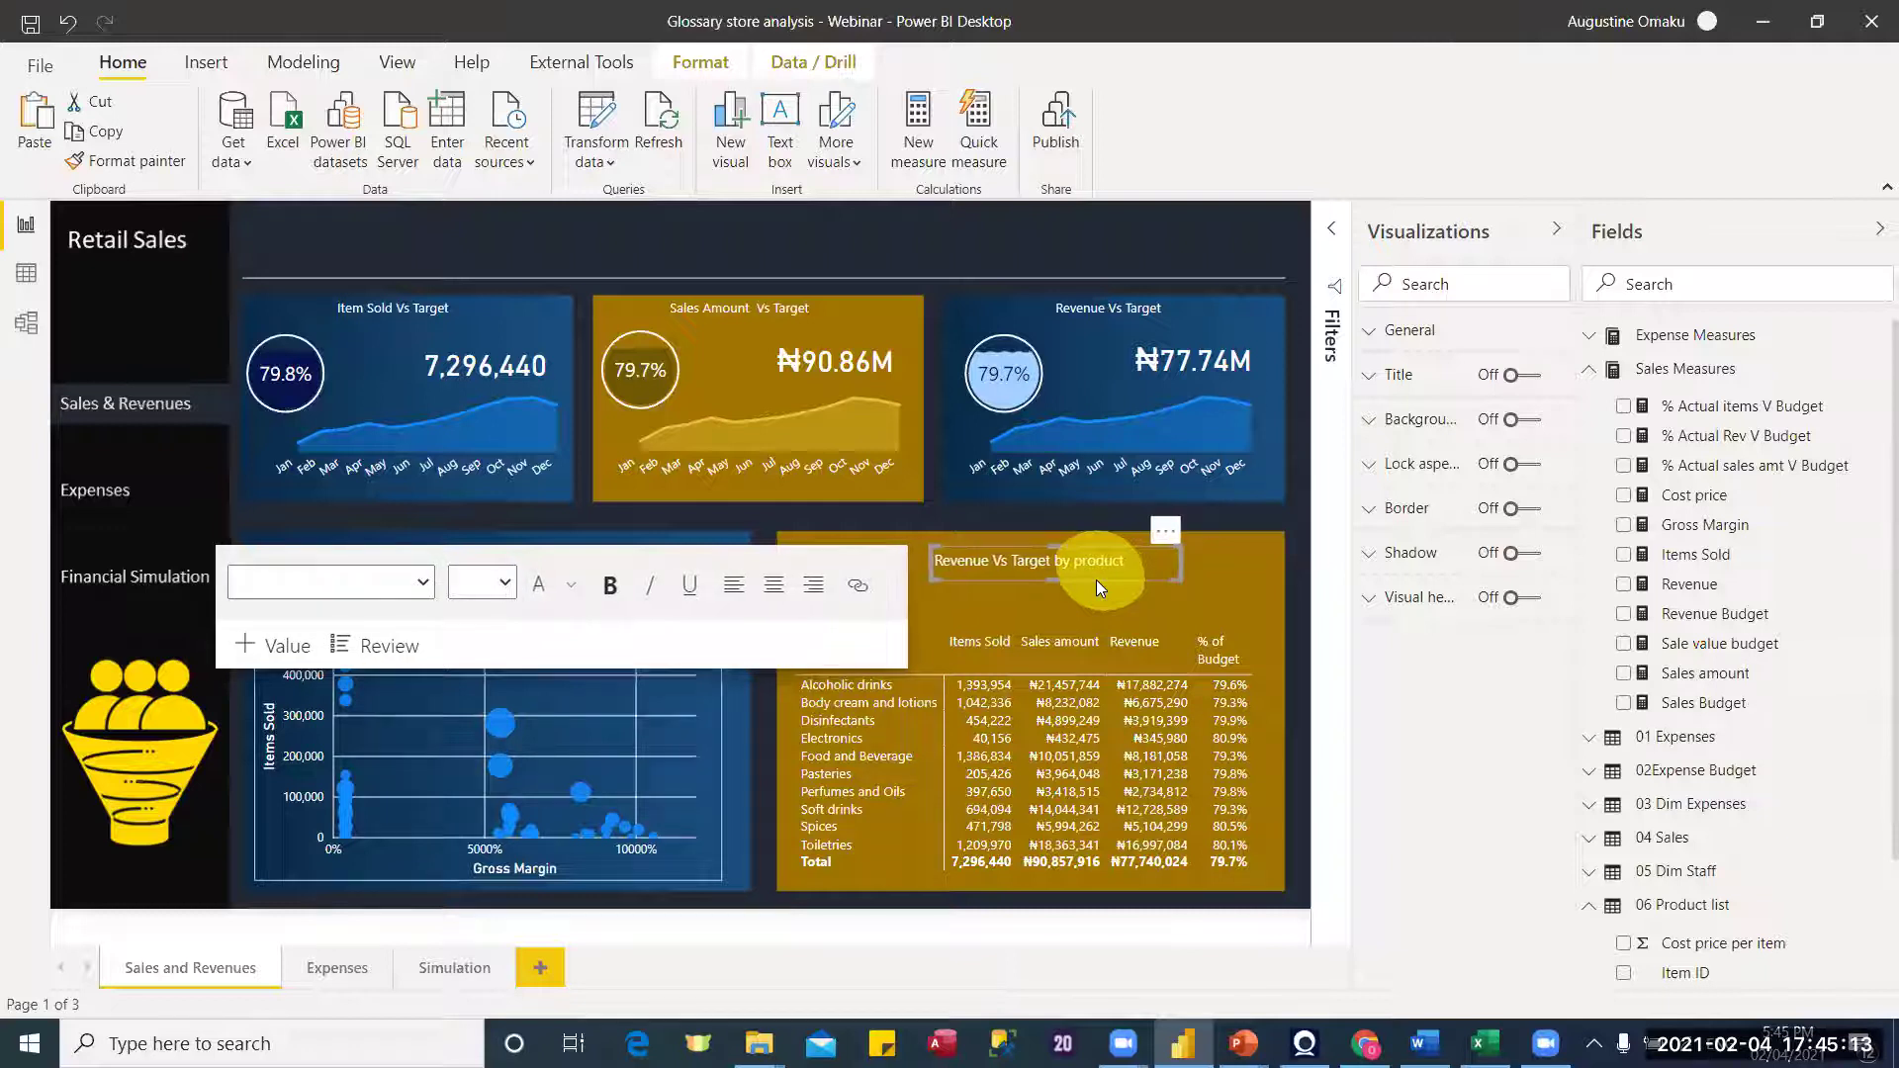
pyautogui.press('Right')
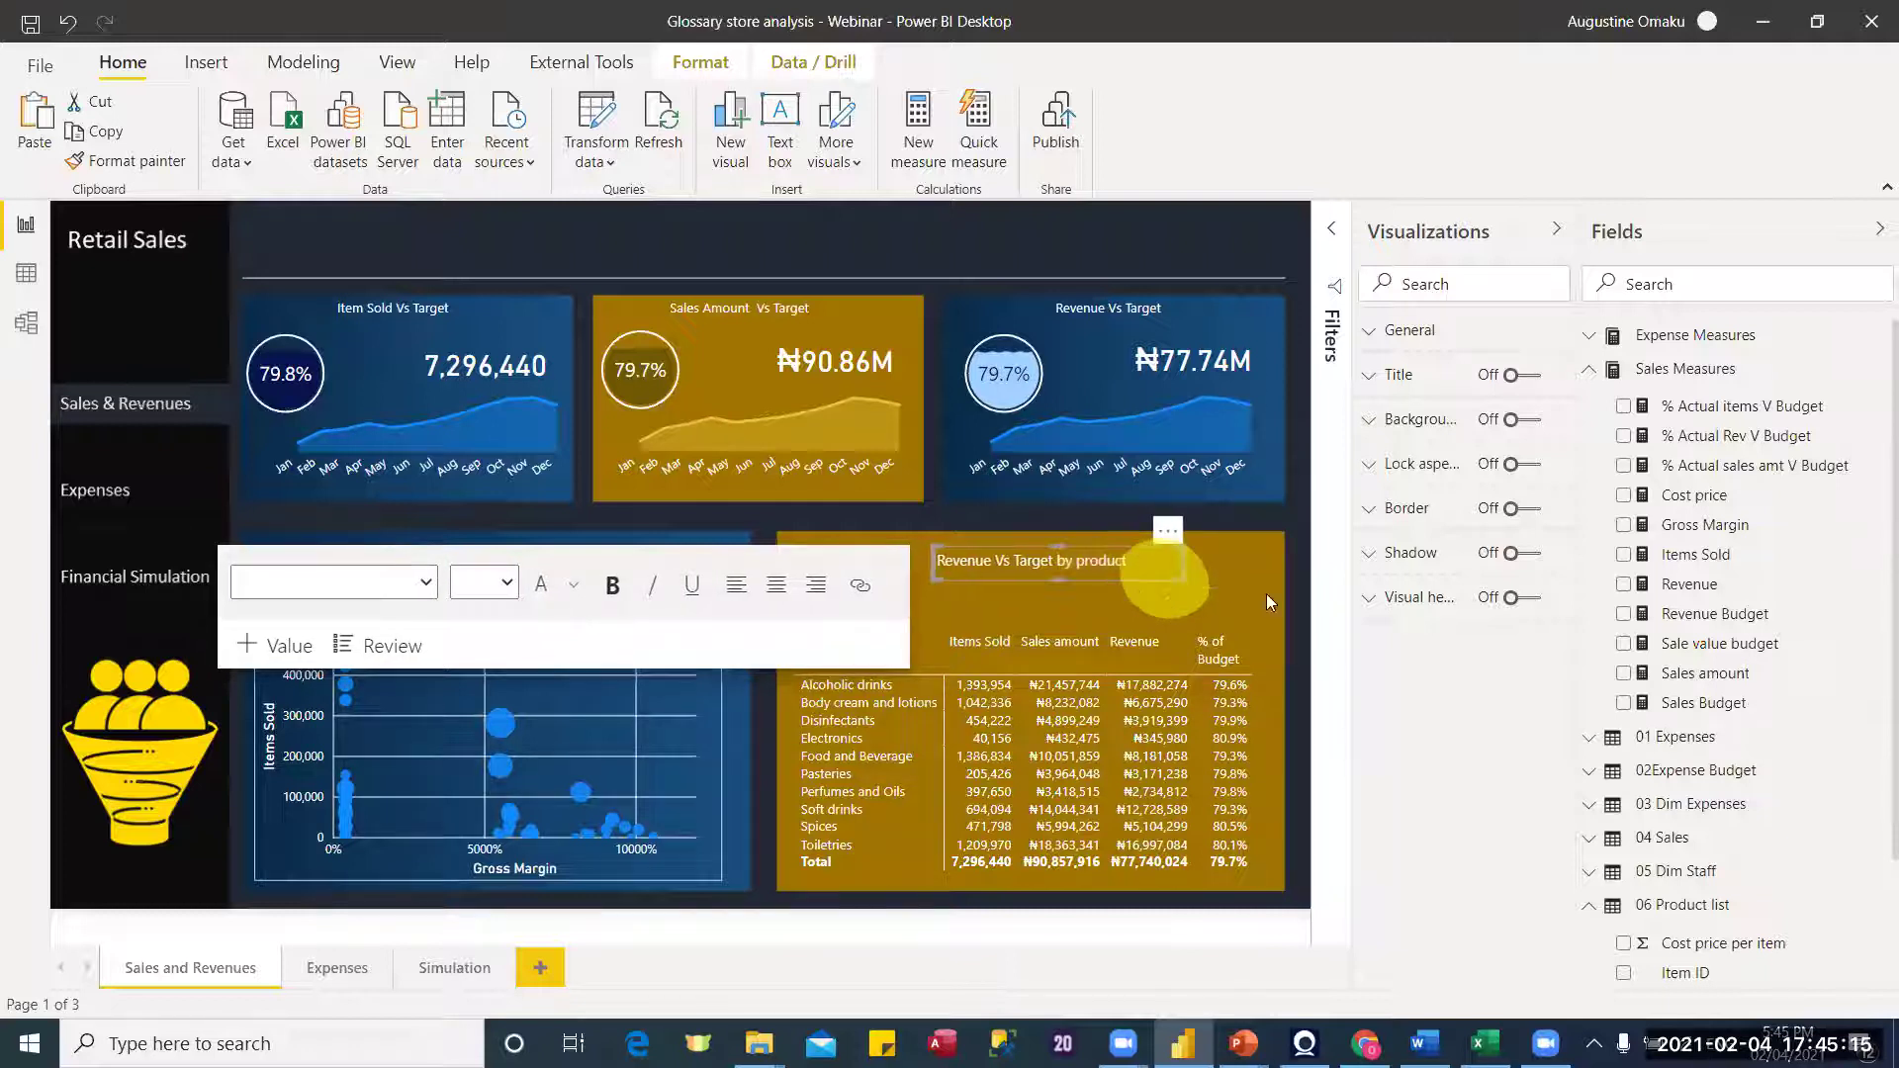
pyautogui.click(995, 233)
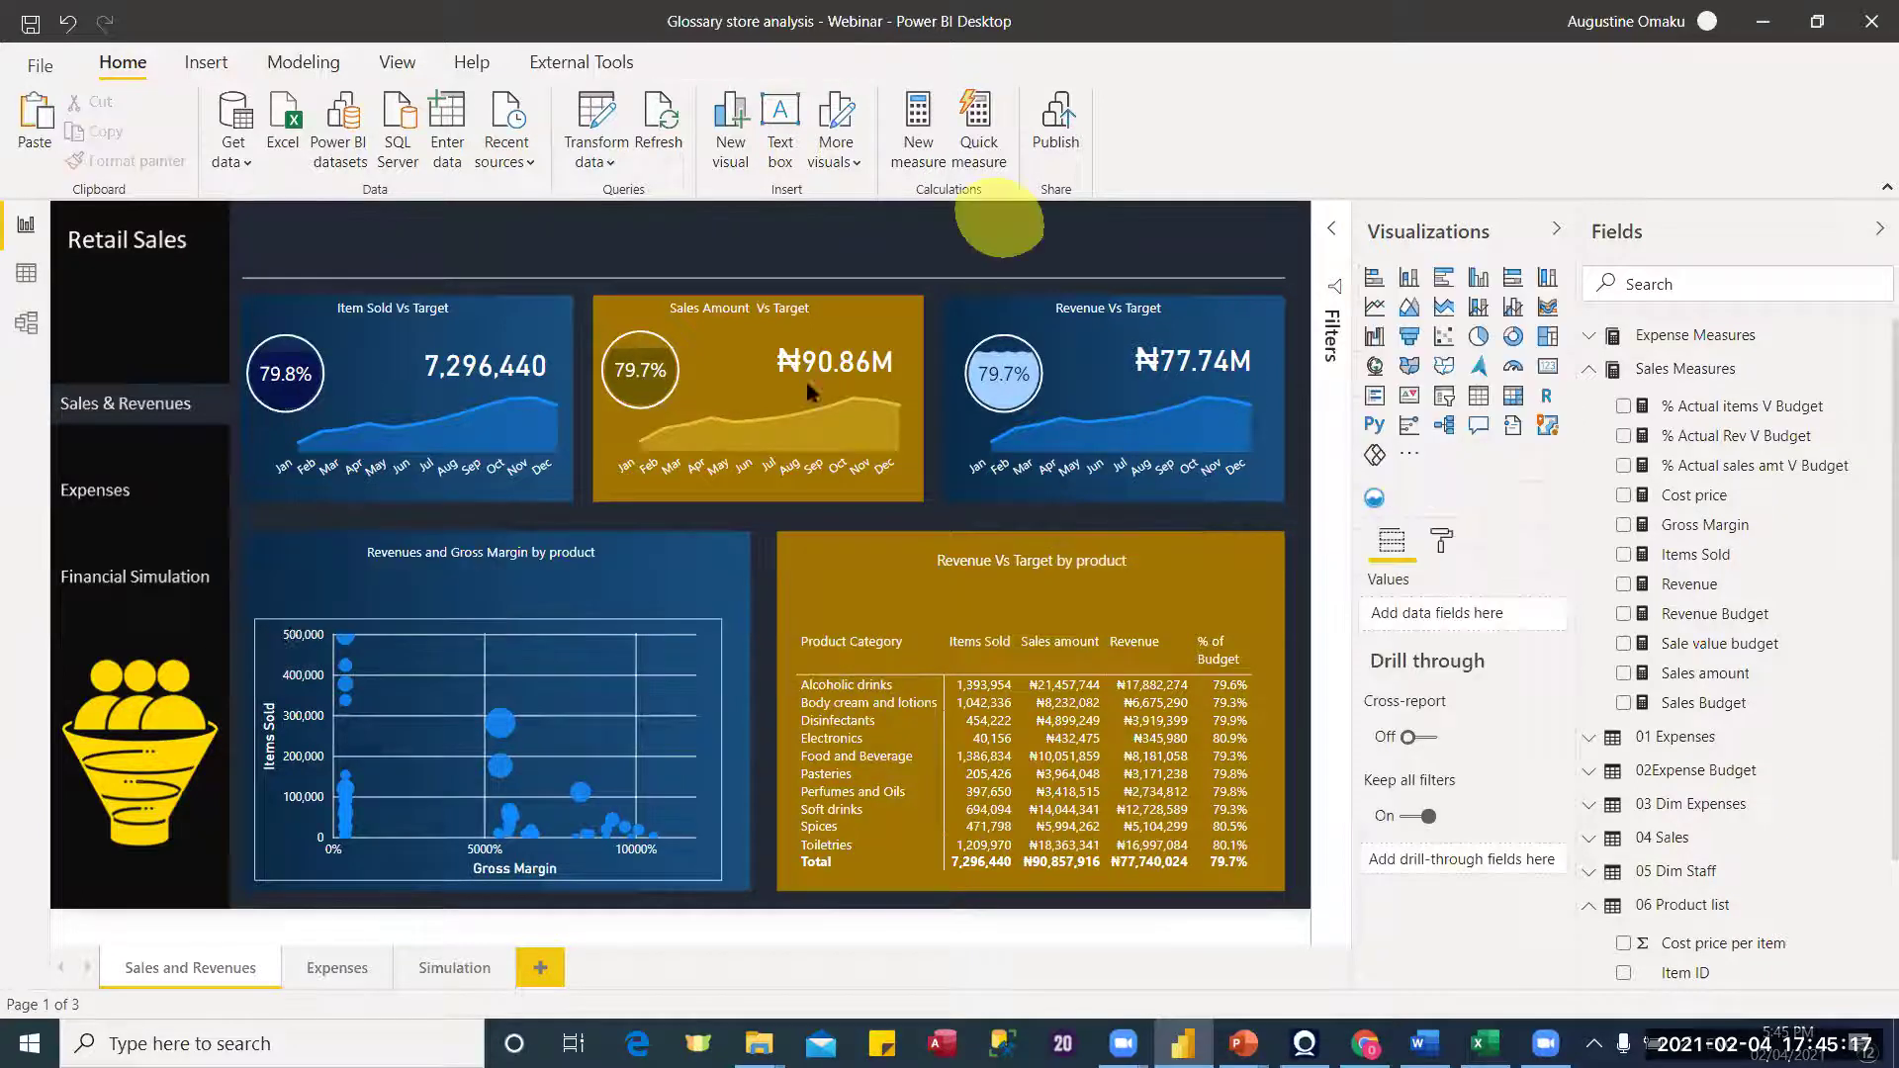
pyautogui.click(121, 398)
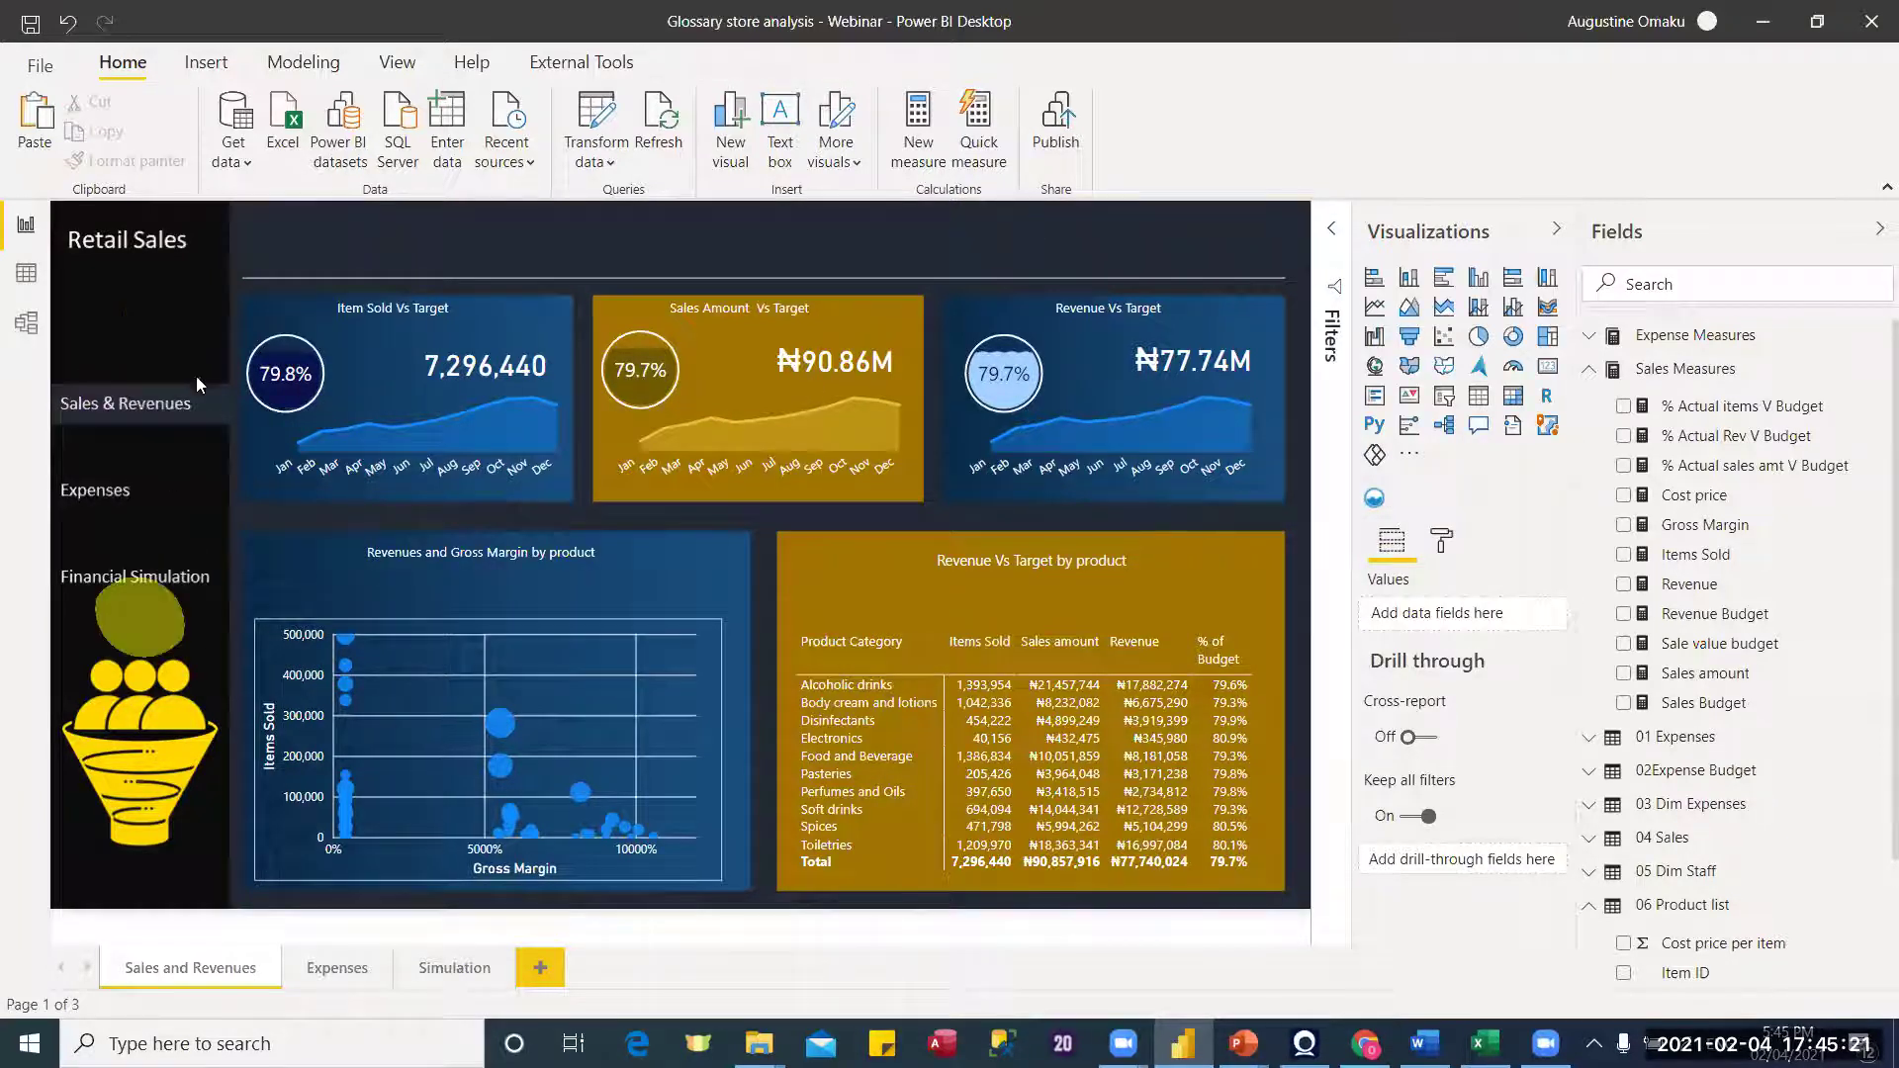
pyautogui.click(376, 399)
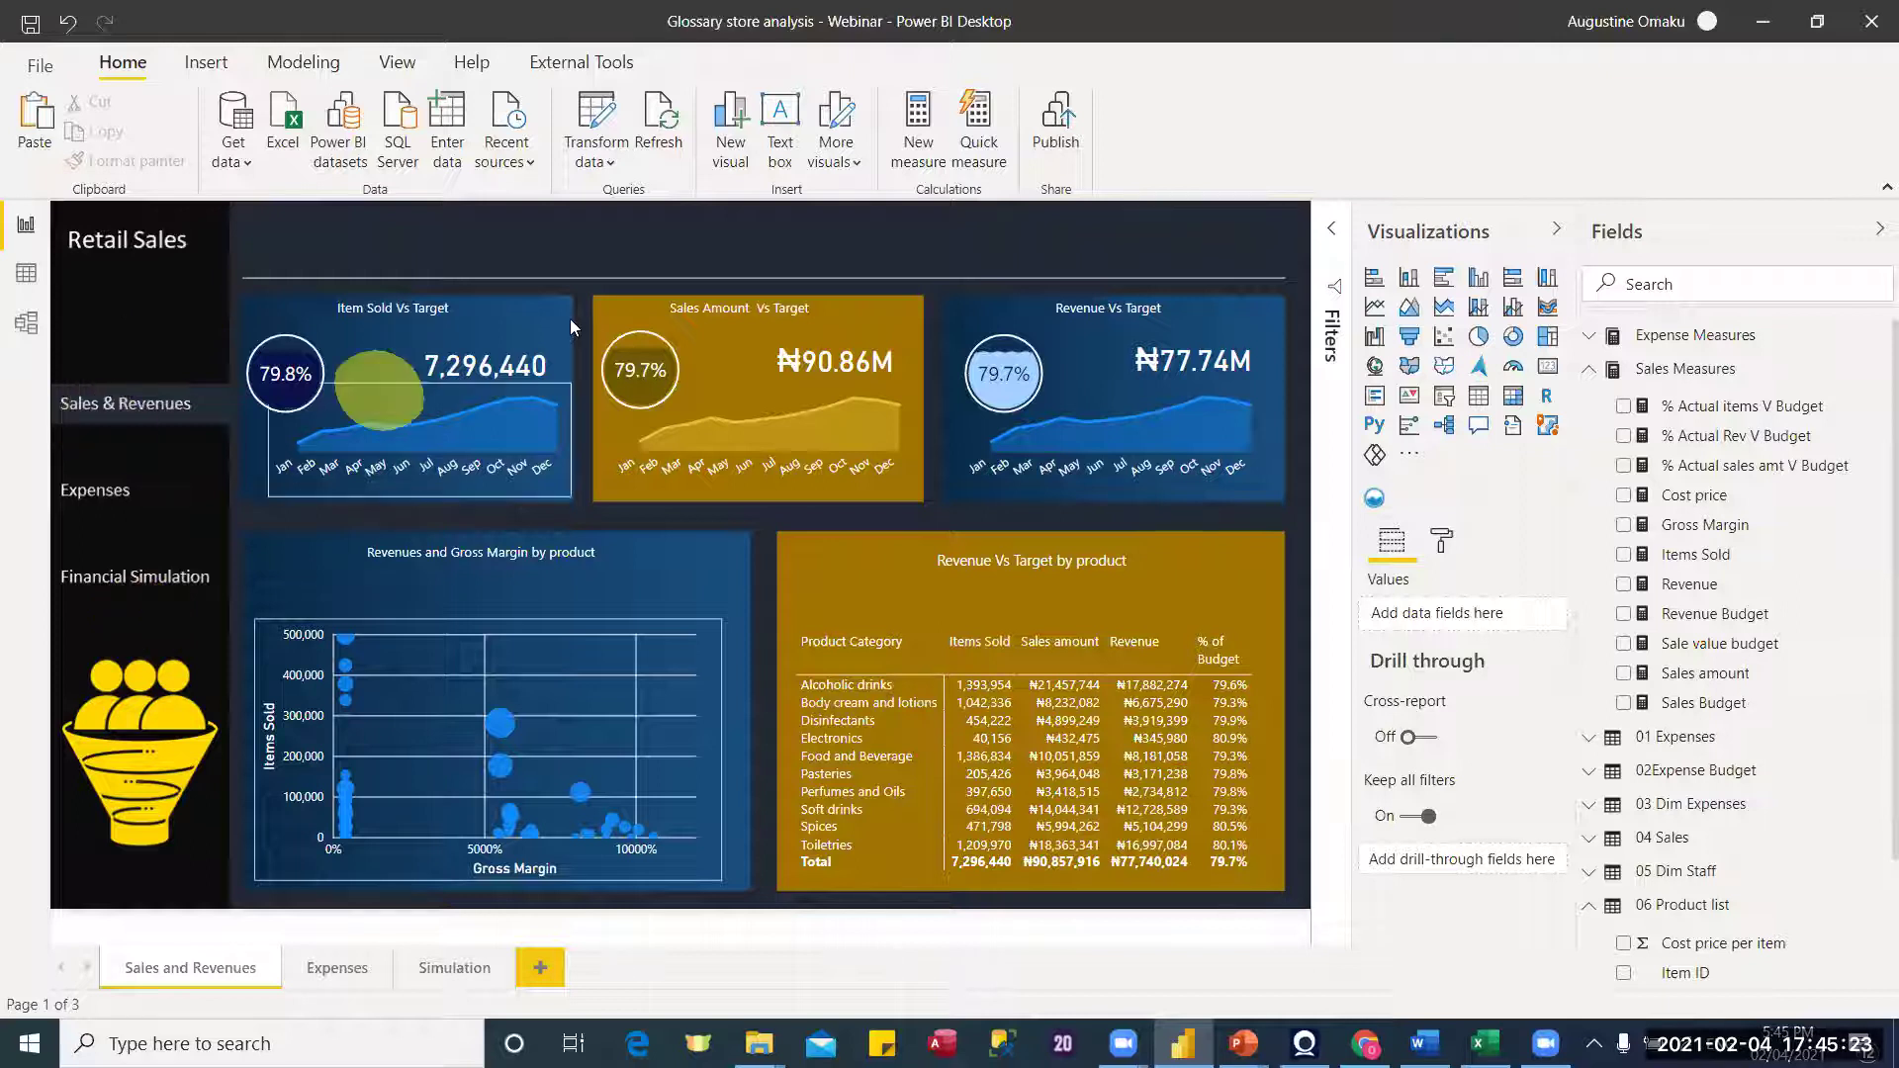
pyautogui.click(736, 218)
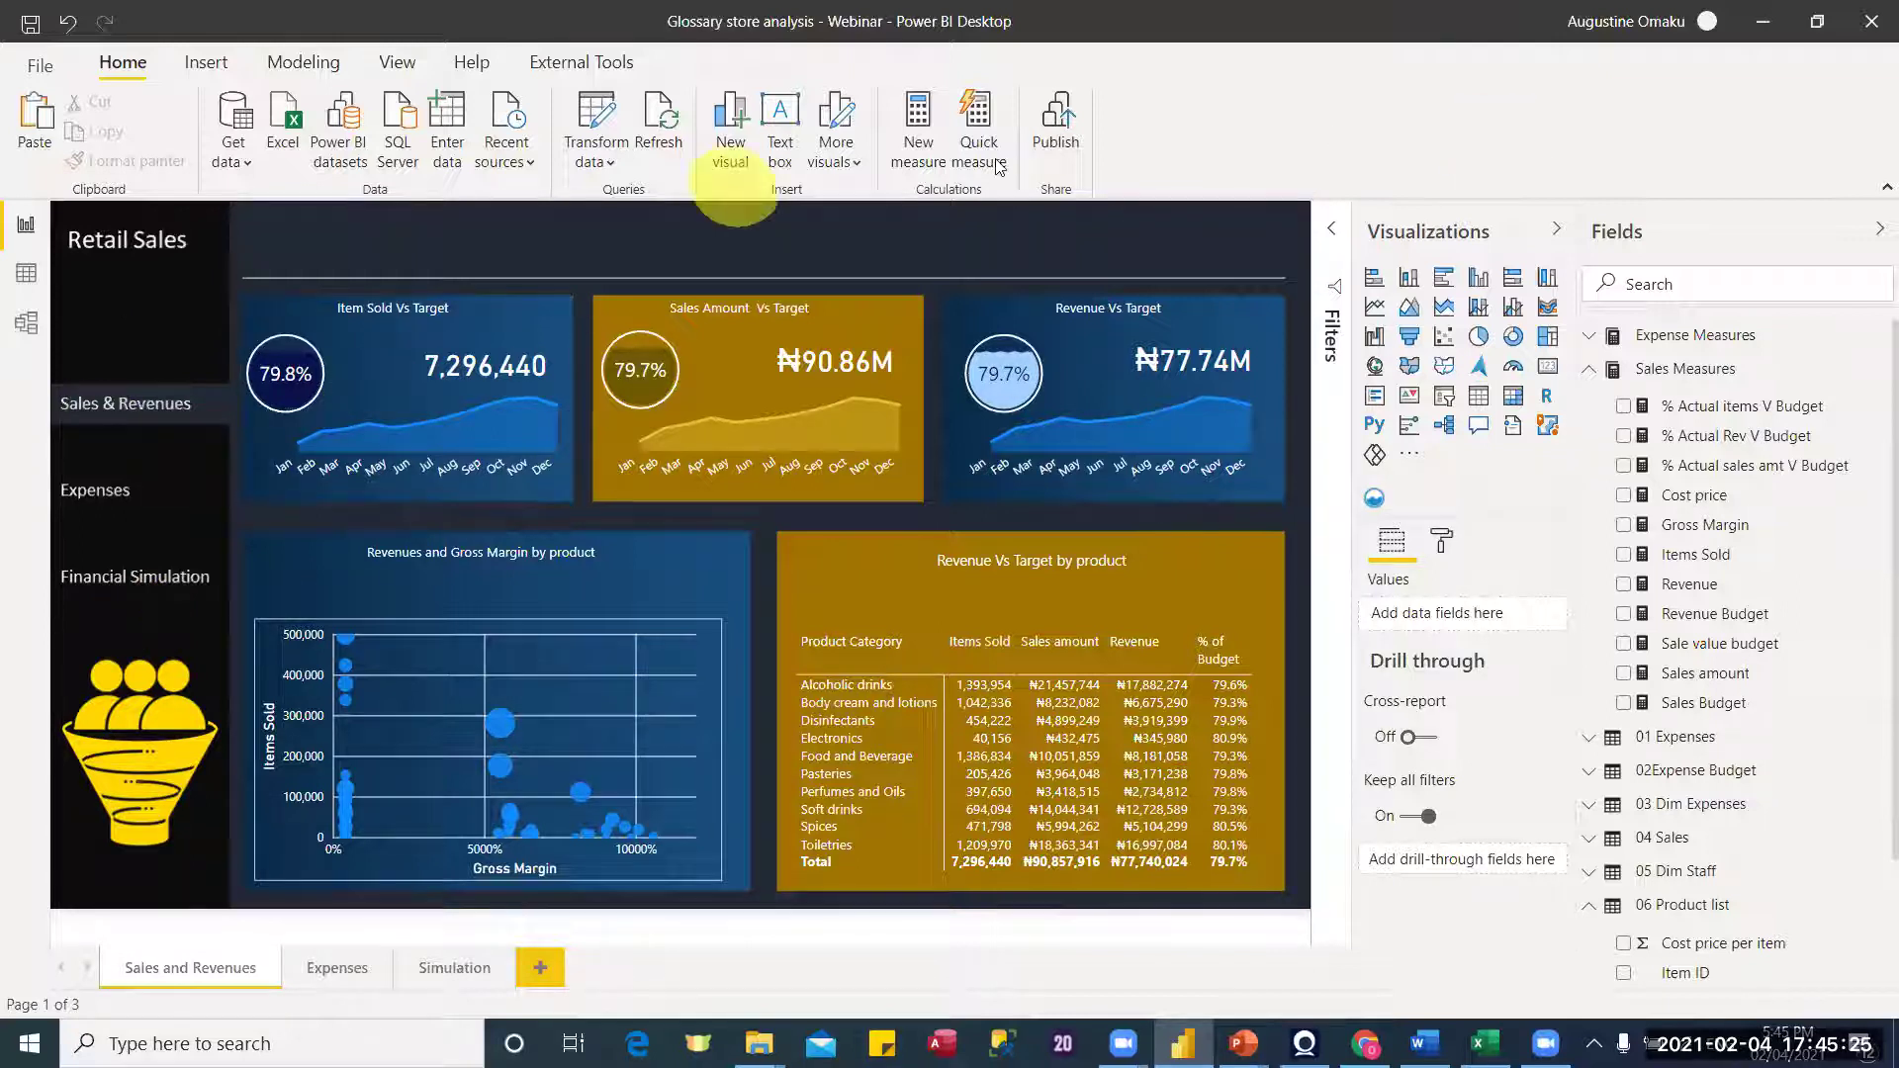
pyautogui.click(1815, 24)
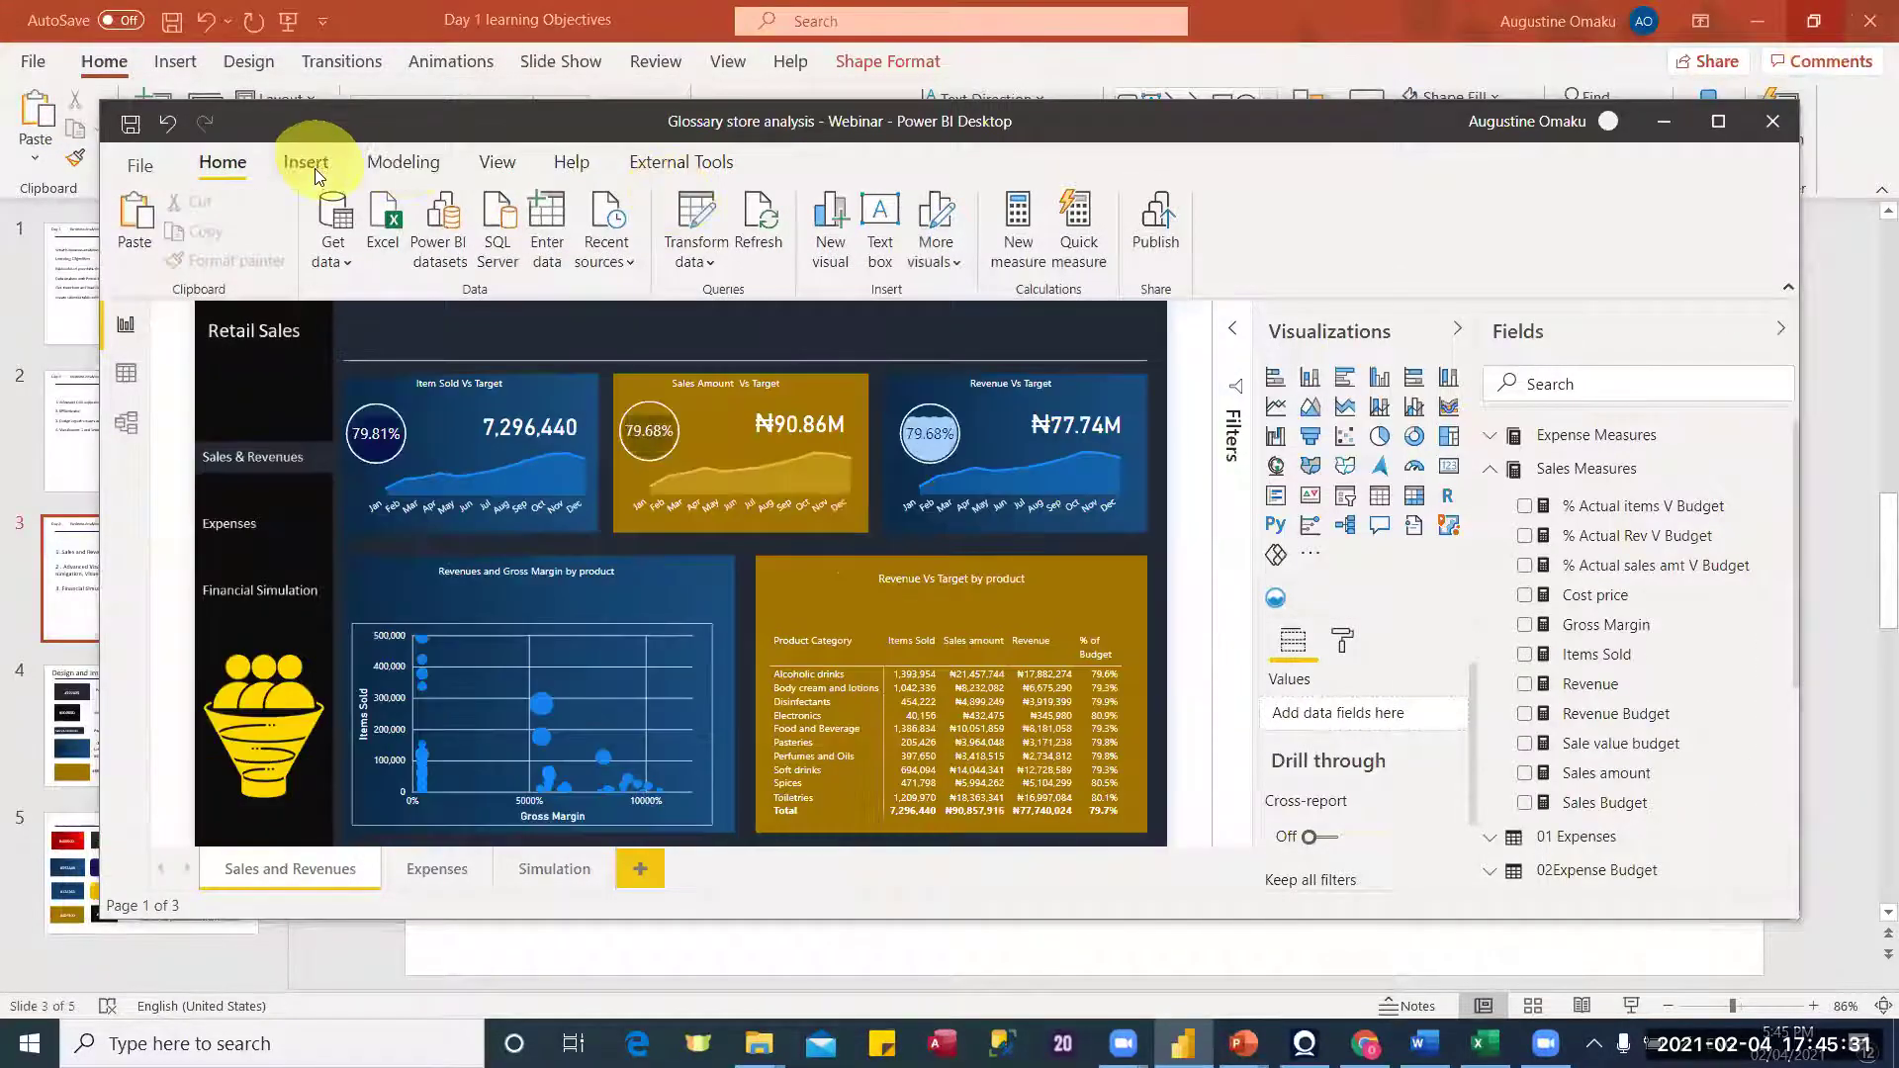
# Step: Insert a blank button and place it in the black sidebar between the Retail Sales heading and the Sales & Revenues label
pyautogui.click(319, 166)
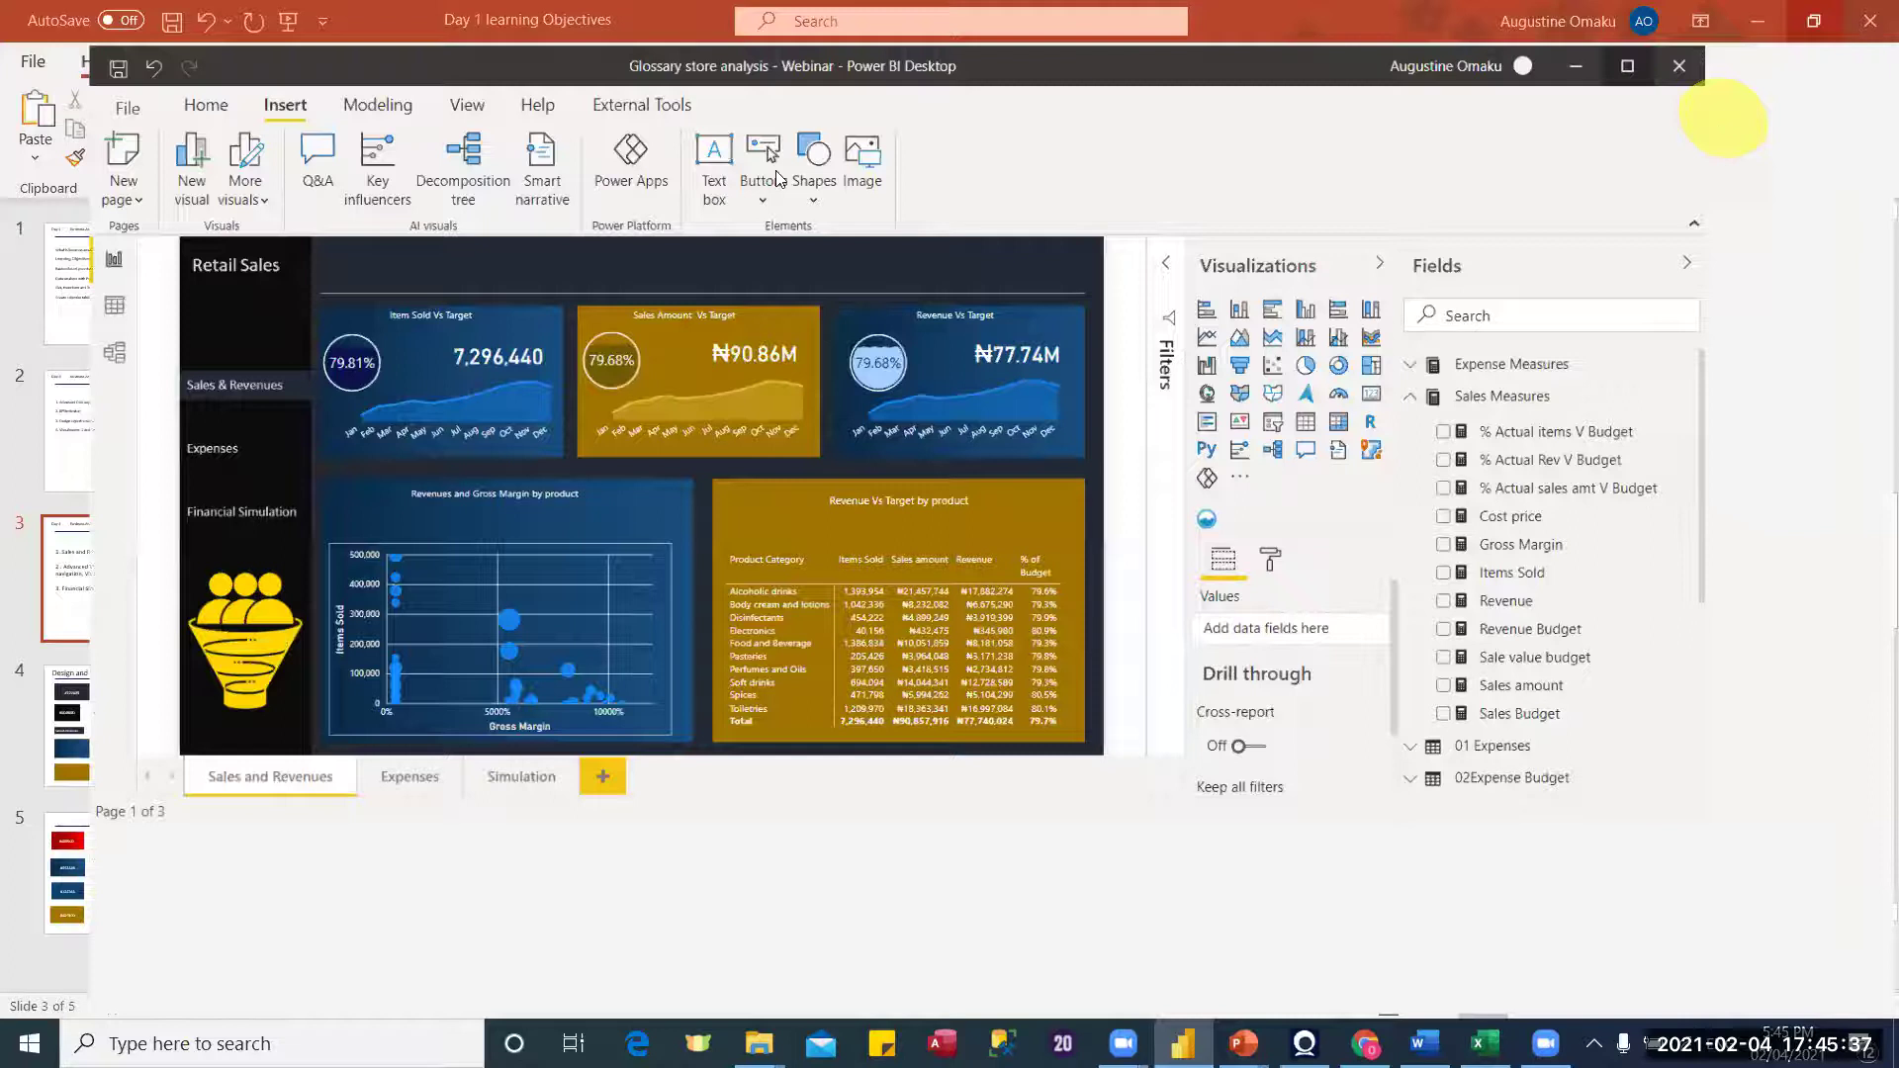
pyautogui.click(1718, 120)
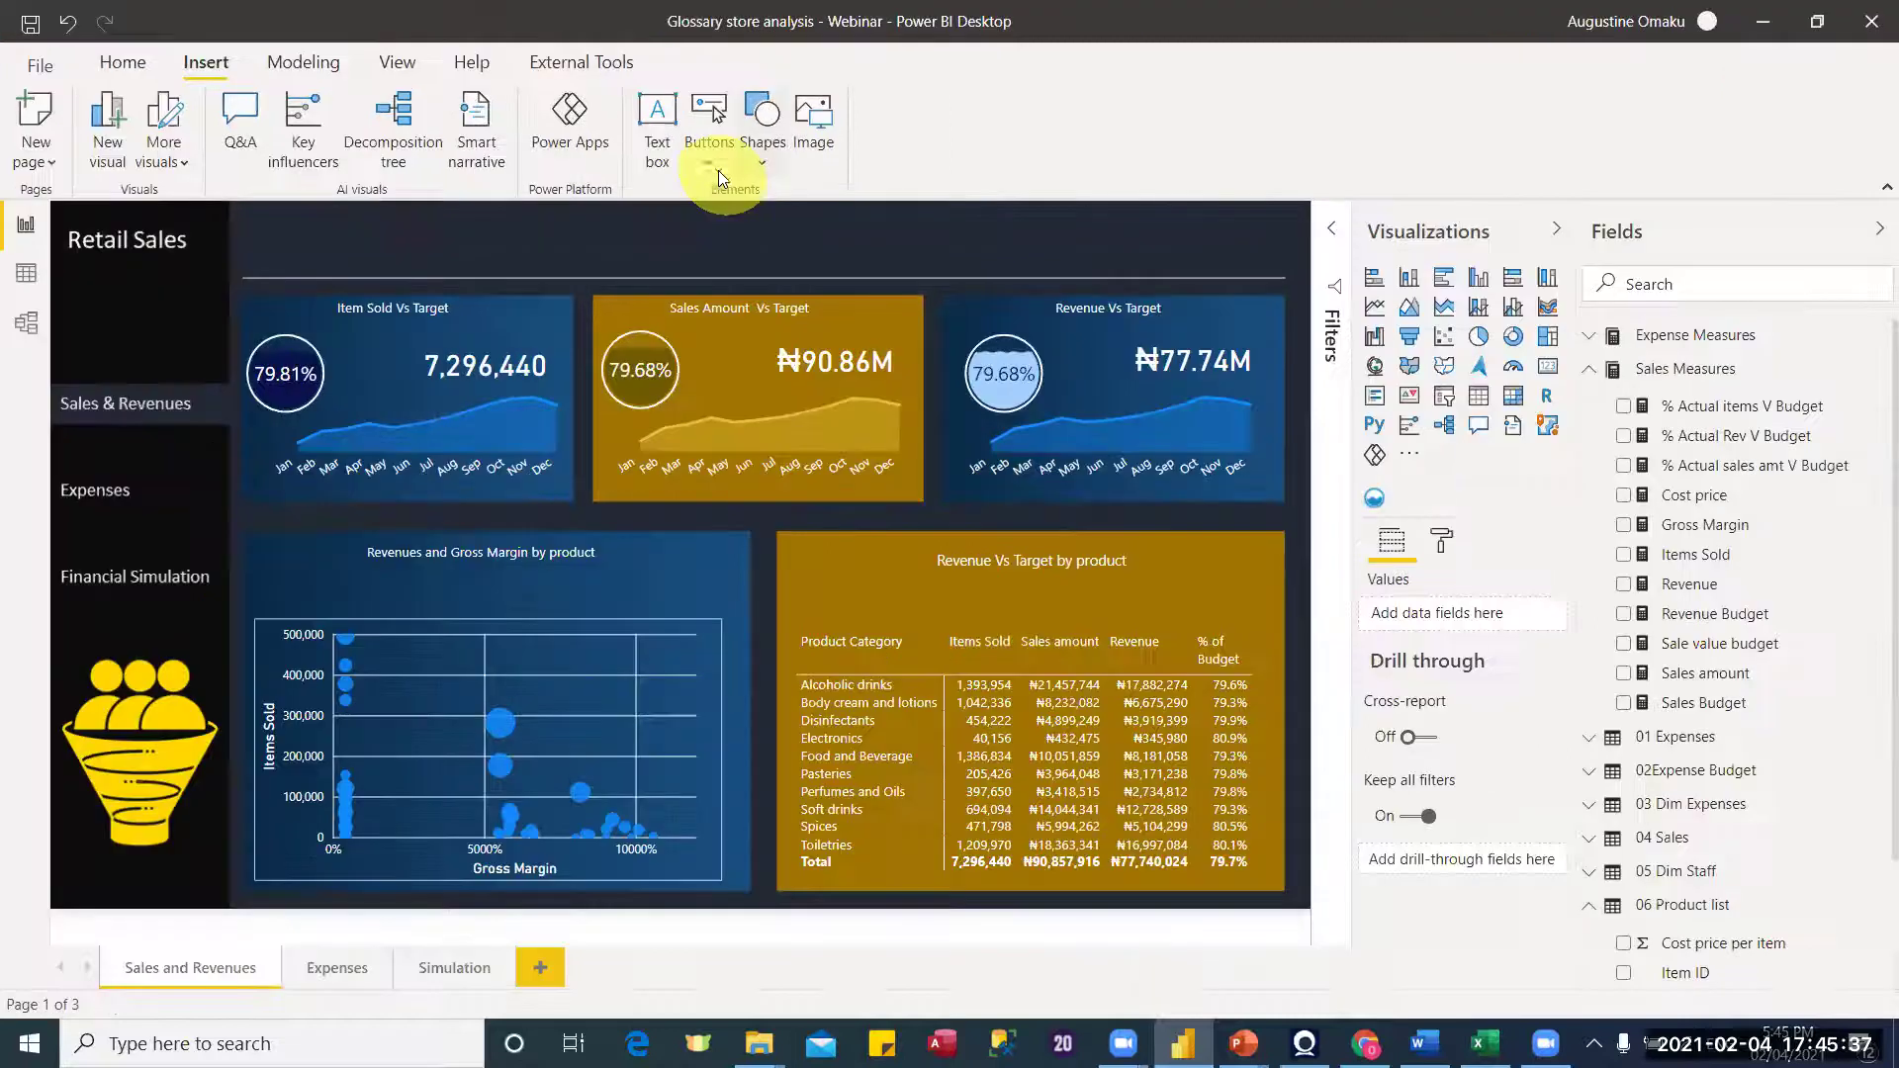
pyautogui.click(708, 162)
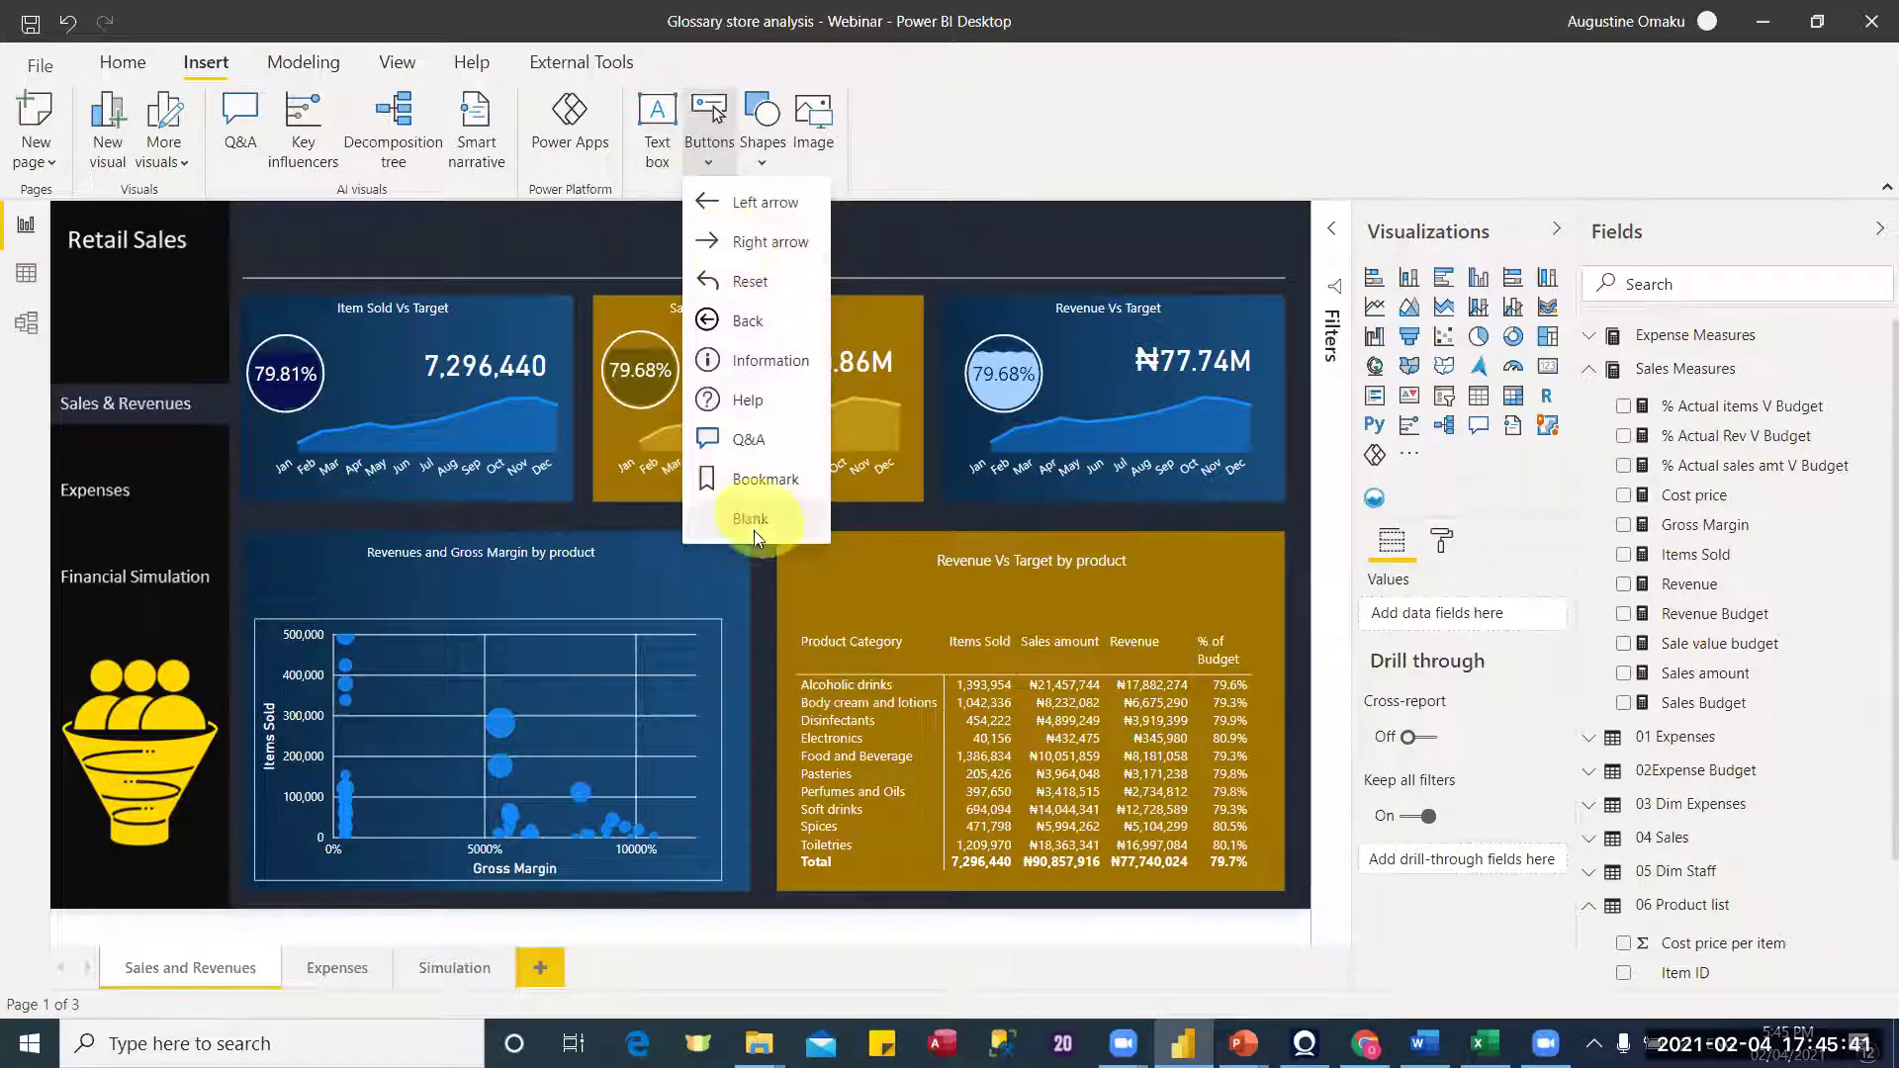
pyautogui.click(789, 520)
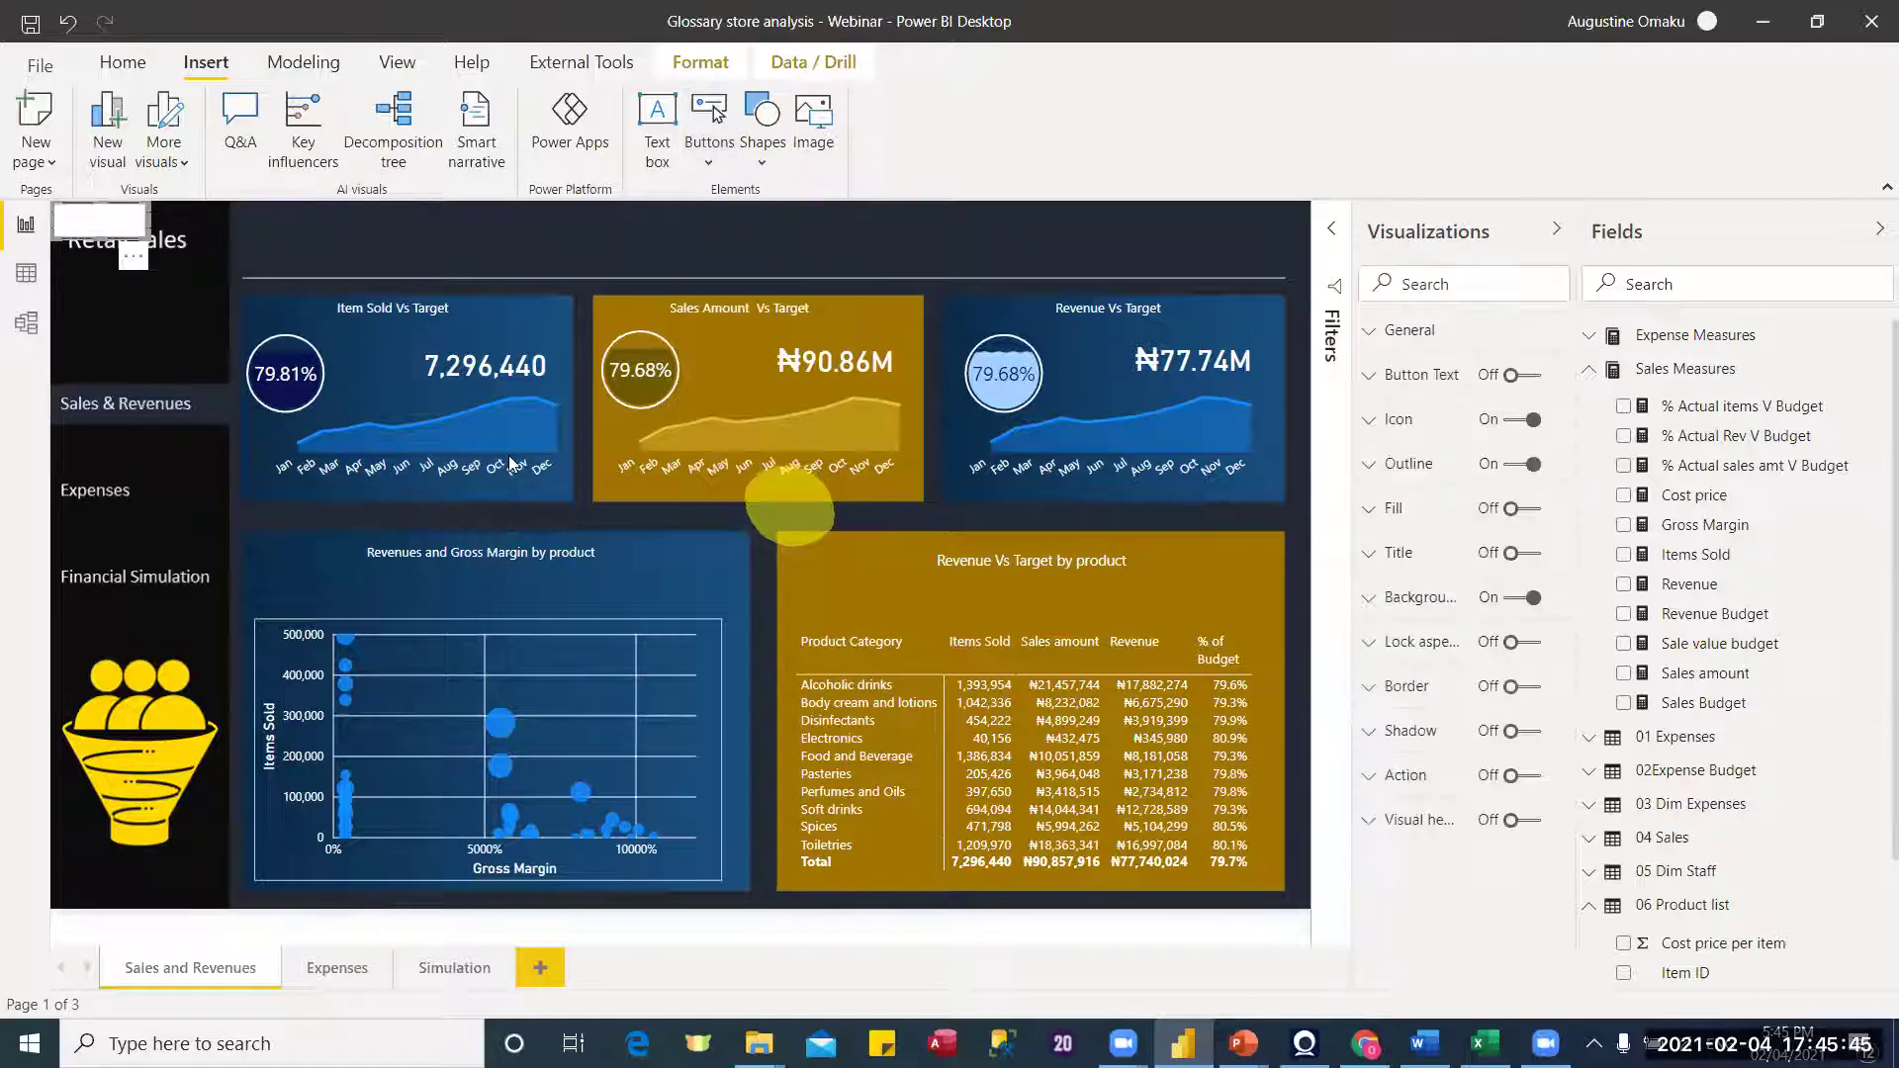
pyautogui.click(123, 208)
pyautogui.moveTo(165, 330); pyautogui.dragTo(157, 326)
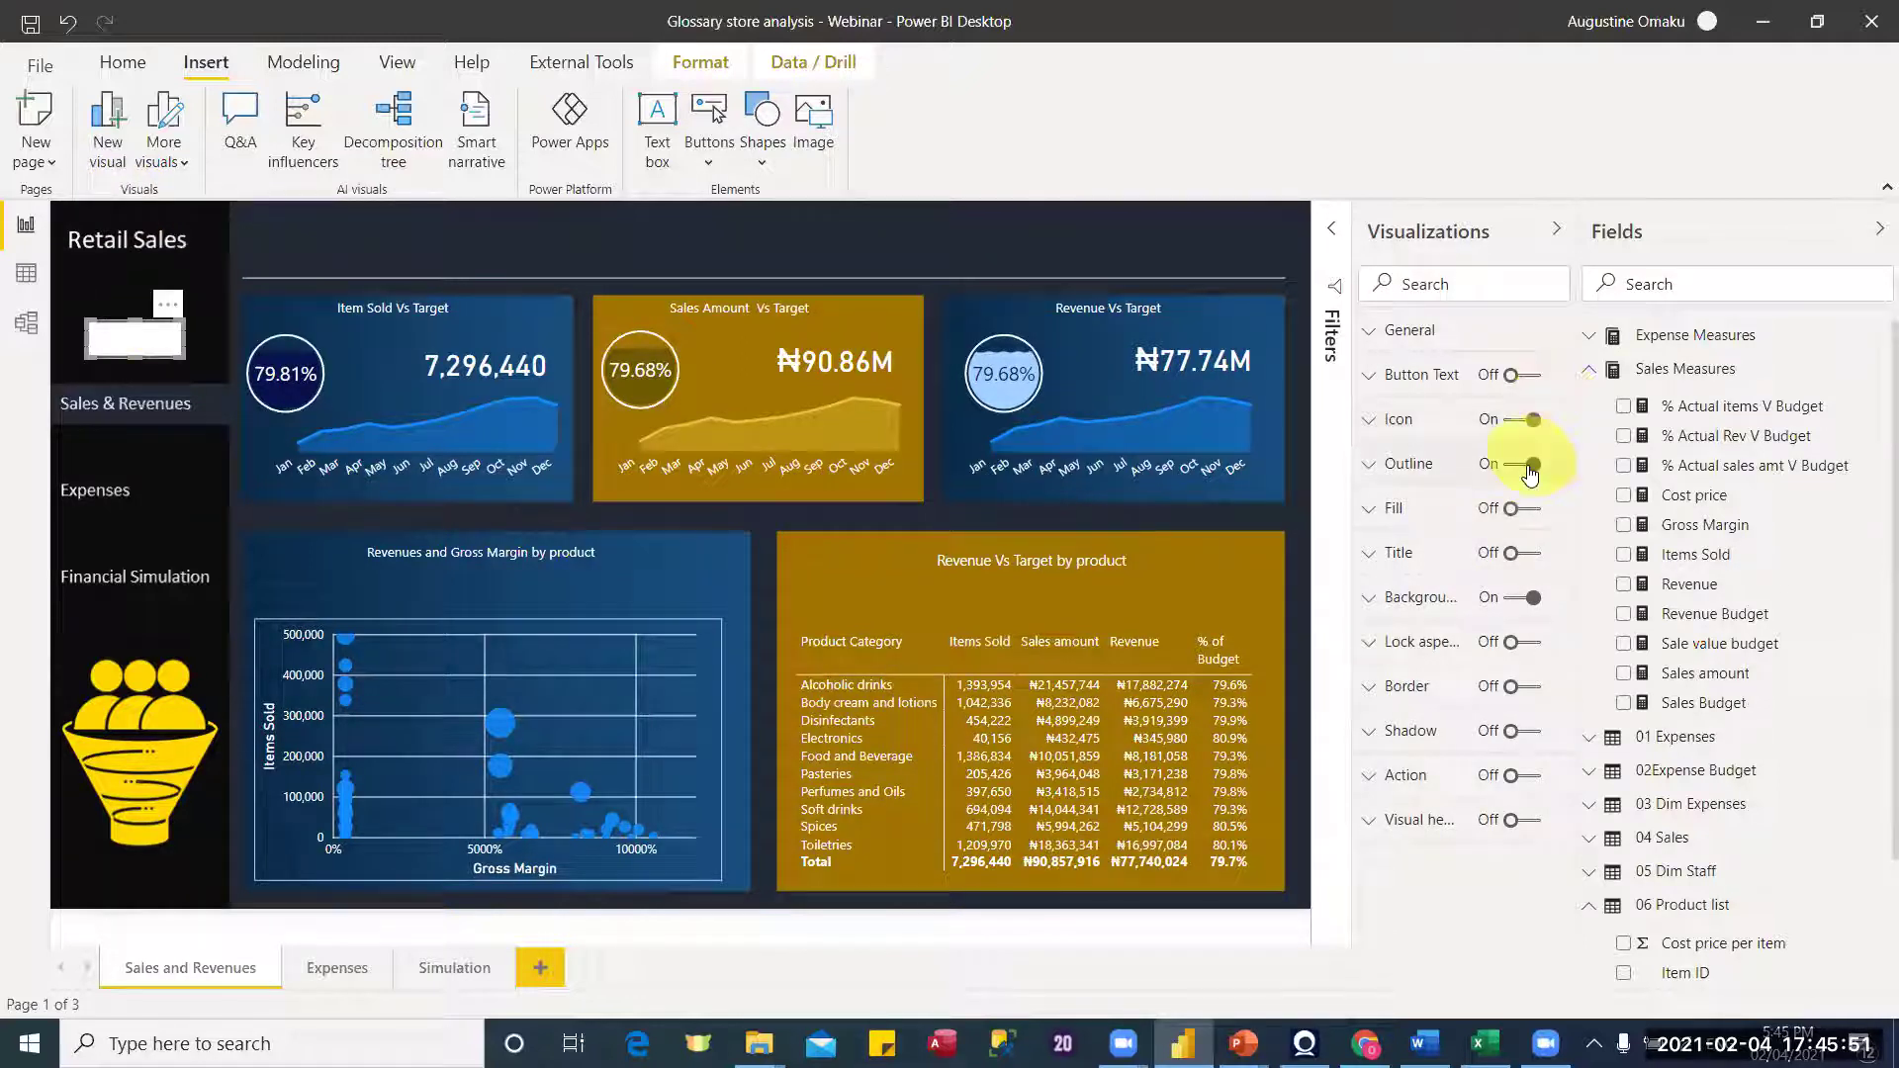
# Step: Turn off the new button's background and turn on its button text
pyautogui.click(1521, 597)
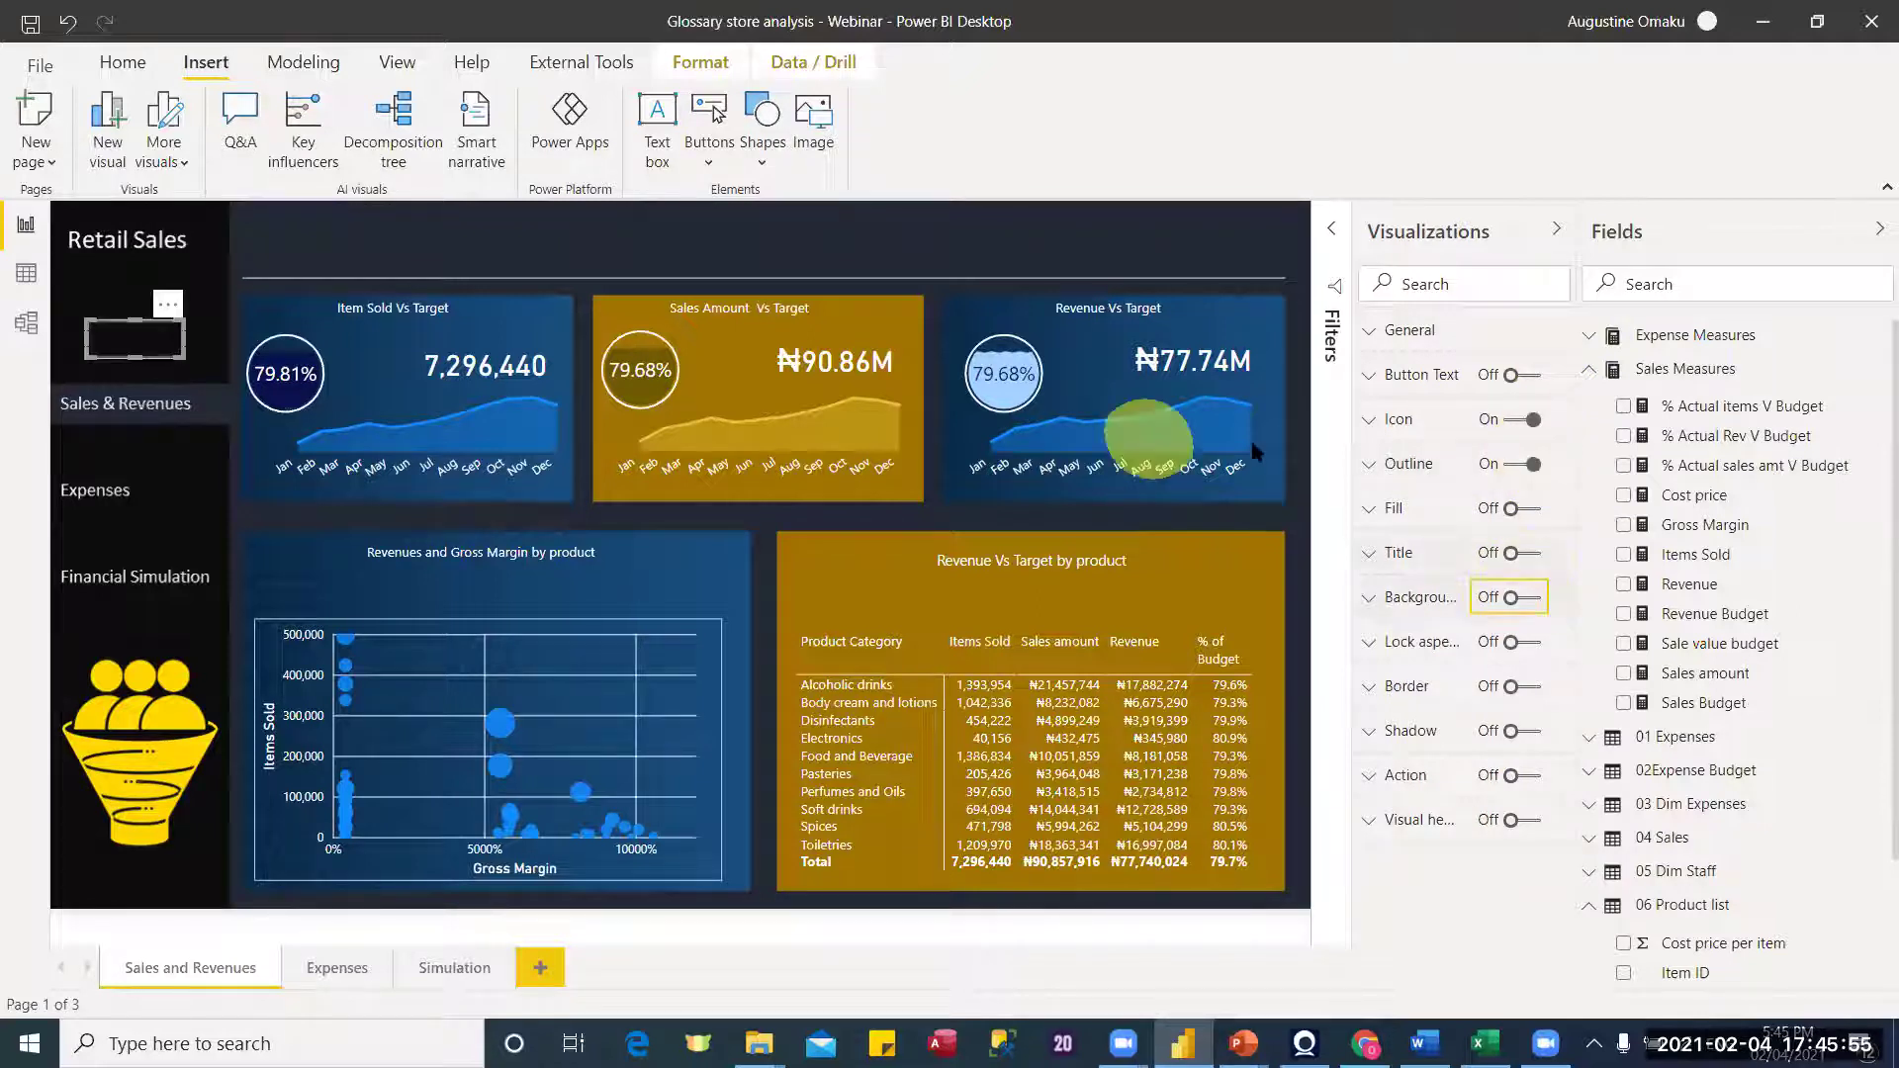
pyautogui.click(1371, 377)
pyautogui.click(1371, 378)
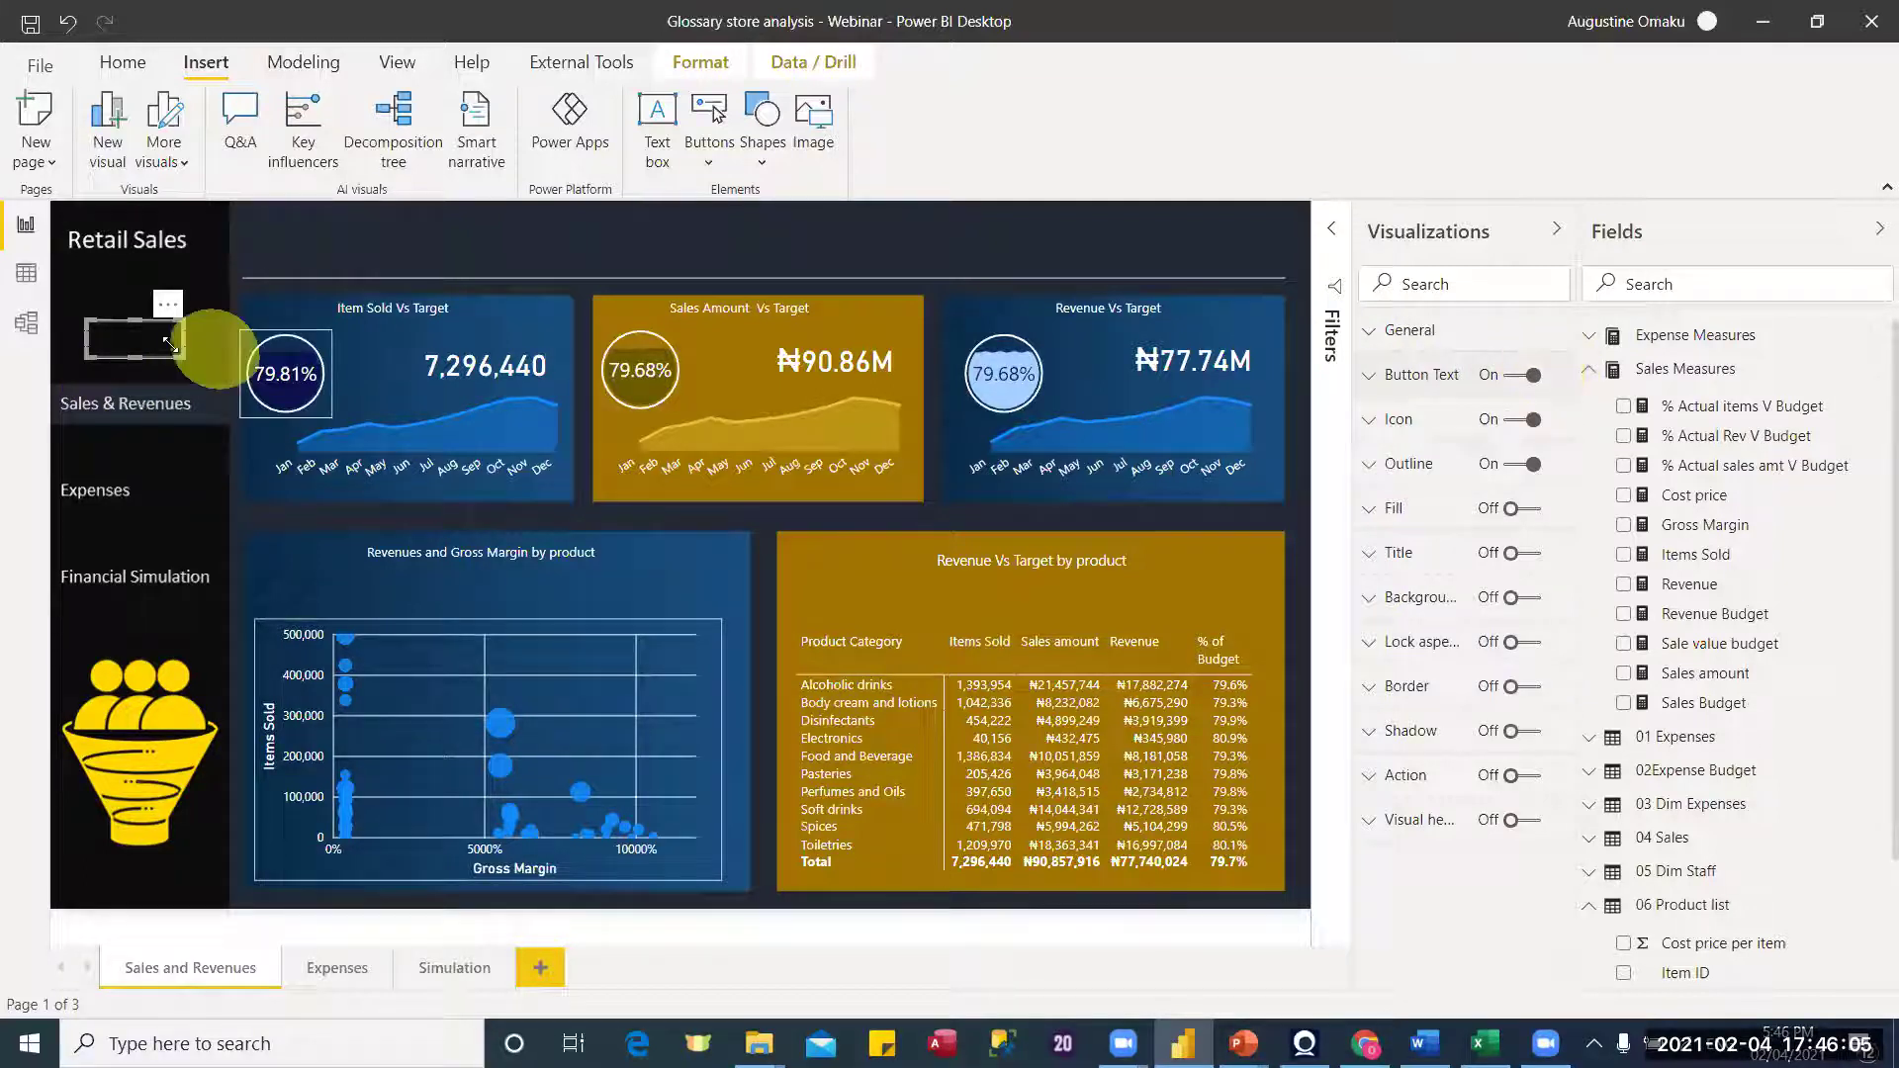
# Step: Move the button over the Sales & Revenues label and widen it to span the sidebar
pyautogui.moveTo(183, 340); pyautogui.dragTo(223, 340)
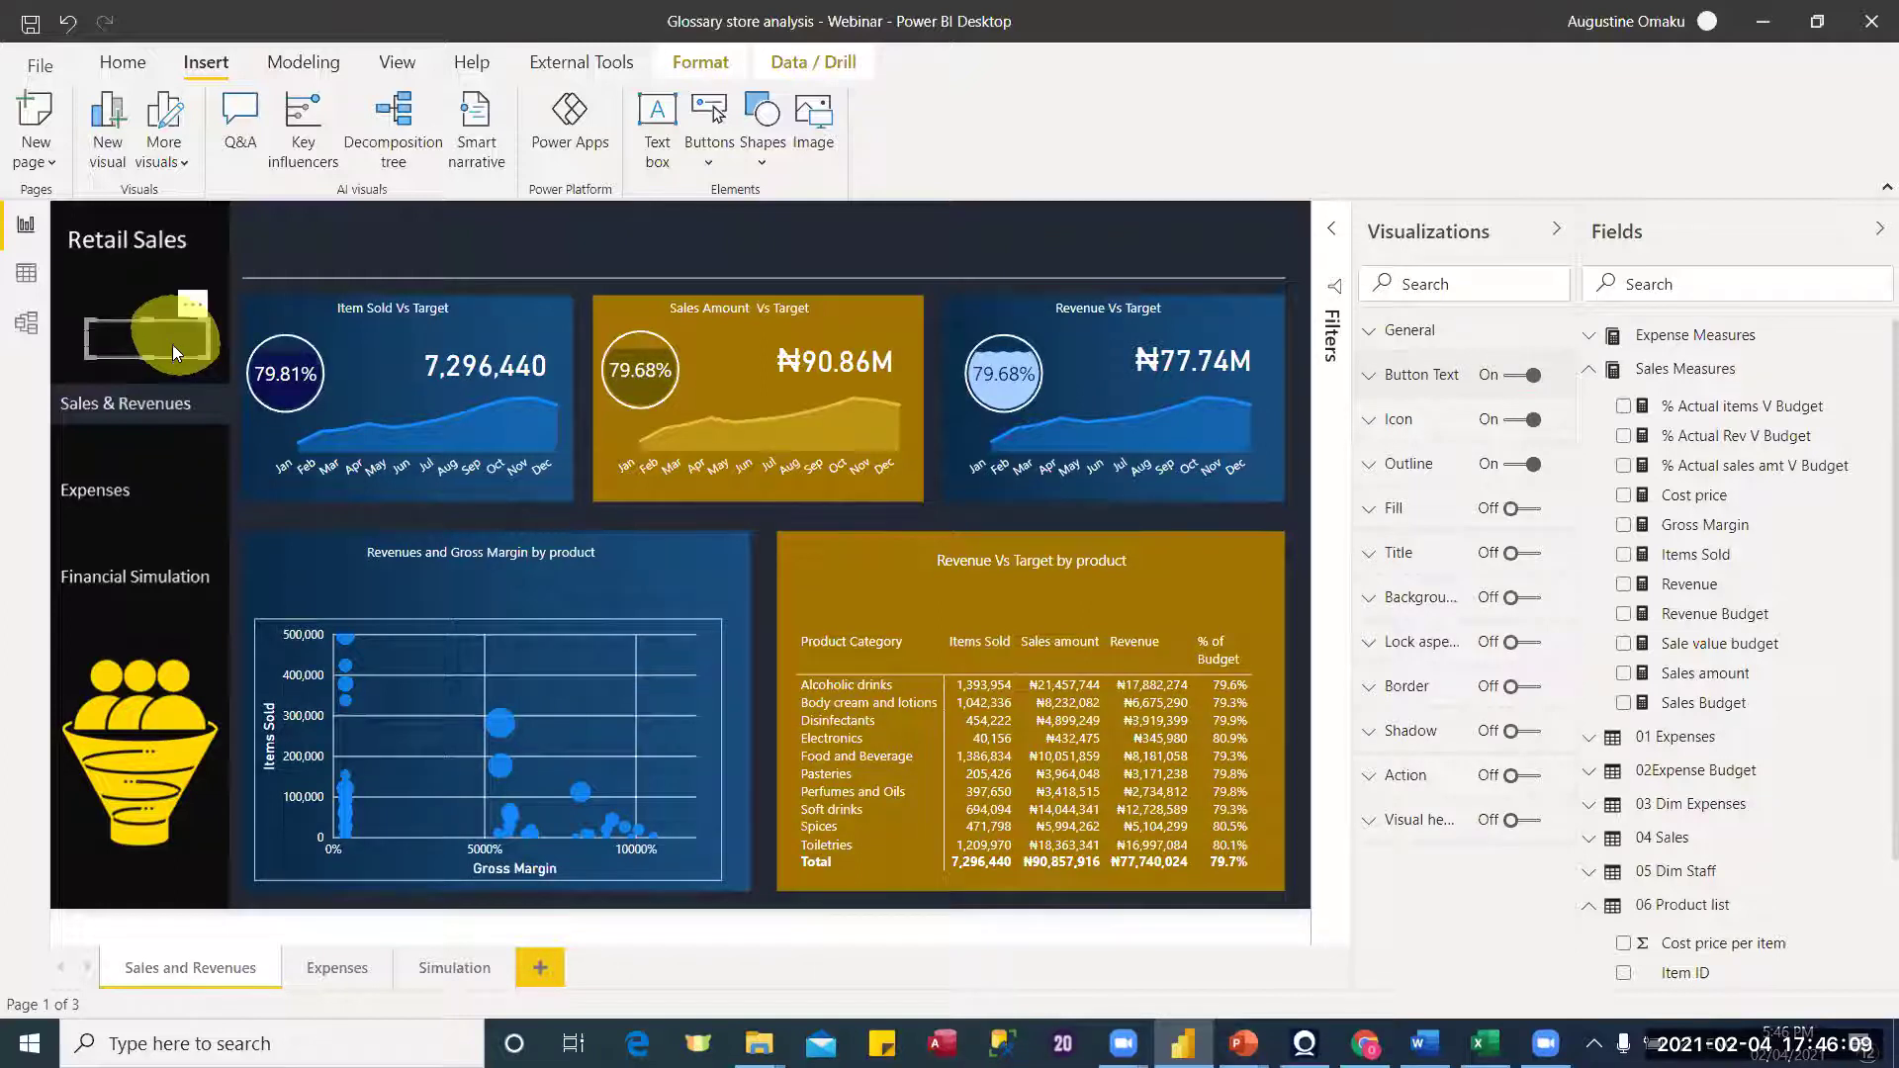
pyautogui.moveTo(172, 344); pyautogui.dragTo(149, 415)
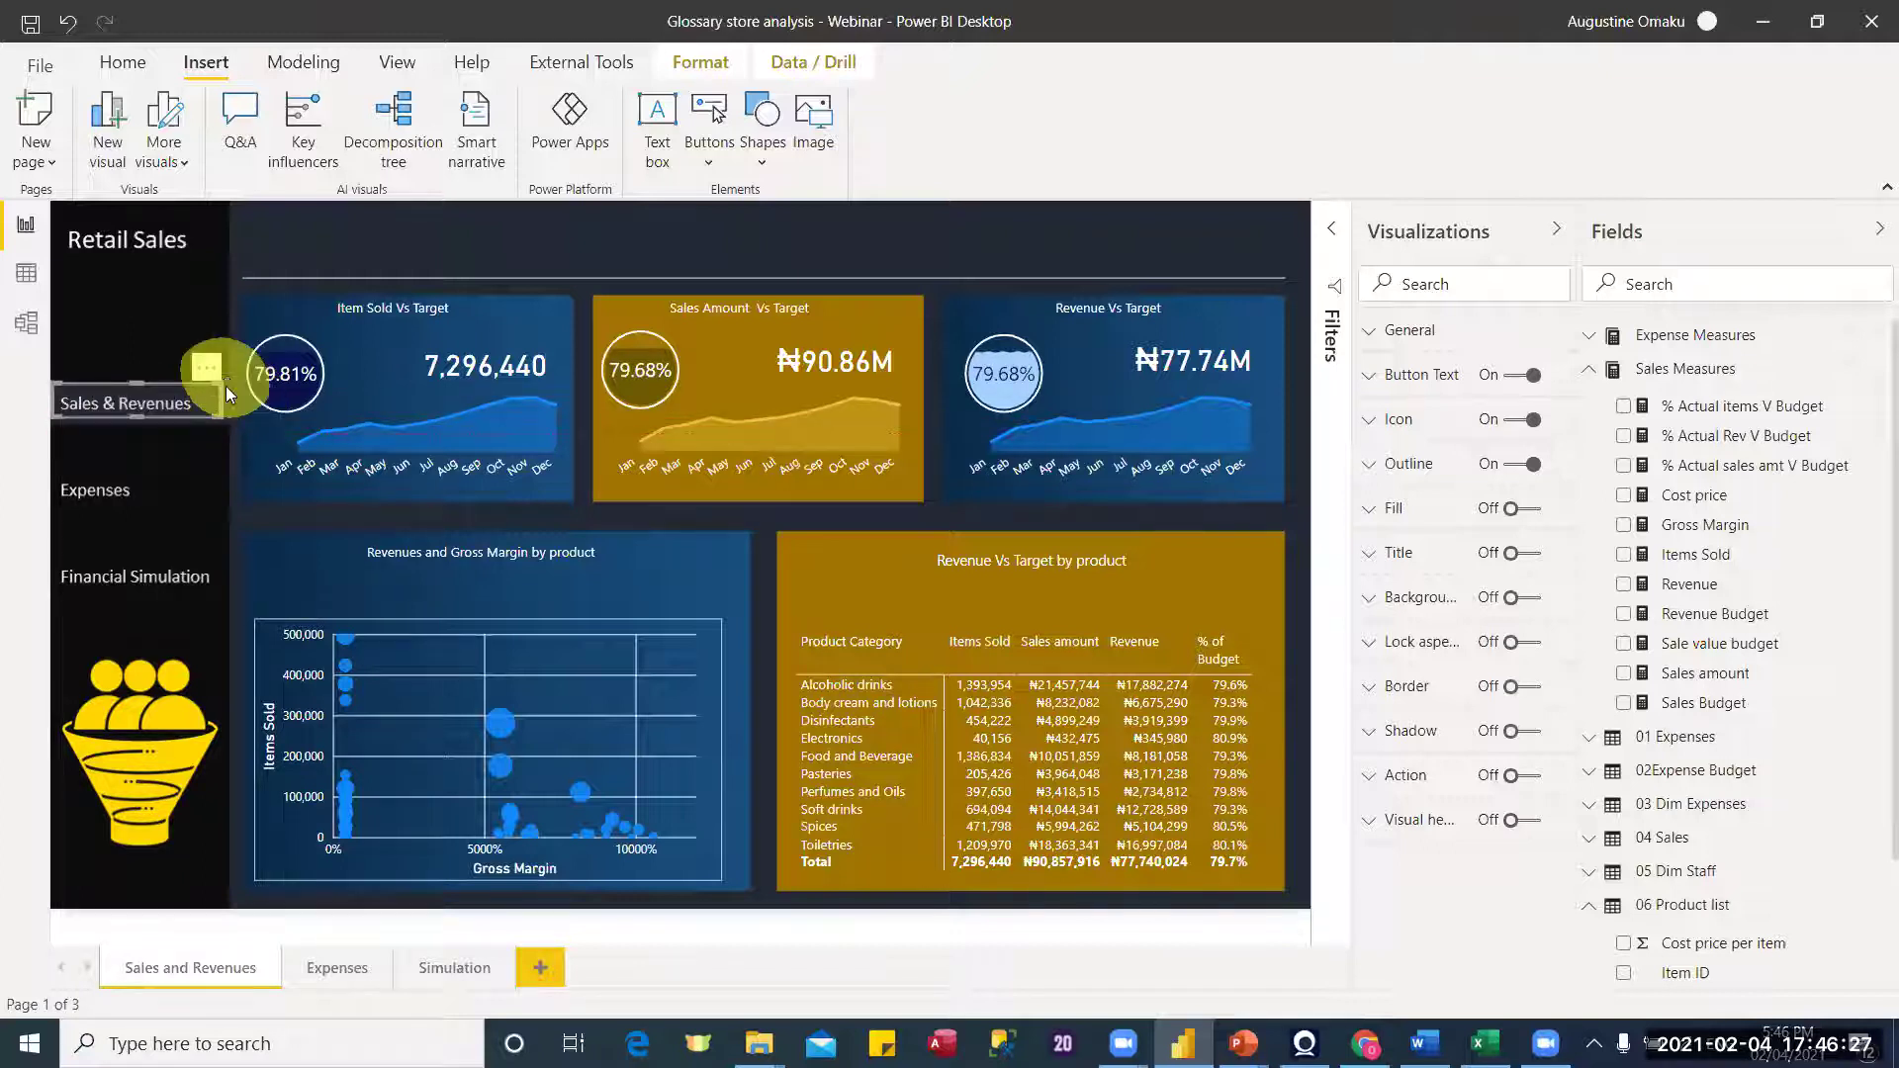
pyautogui.click(192, 441)
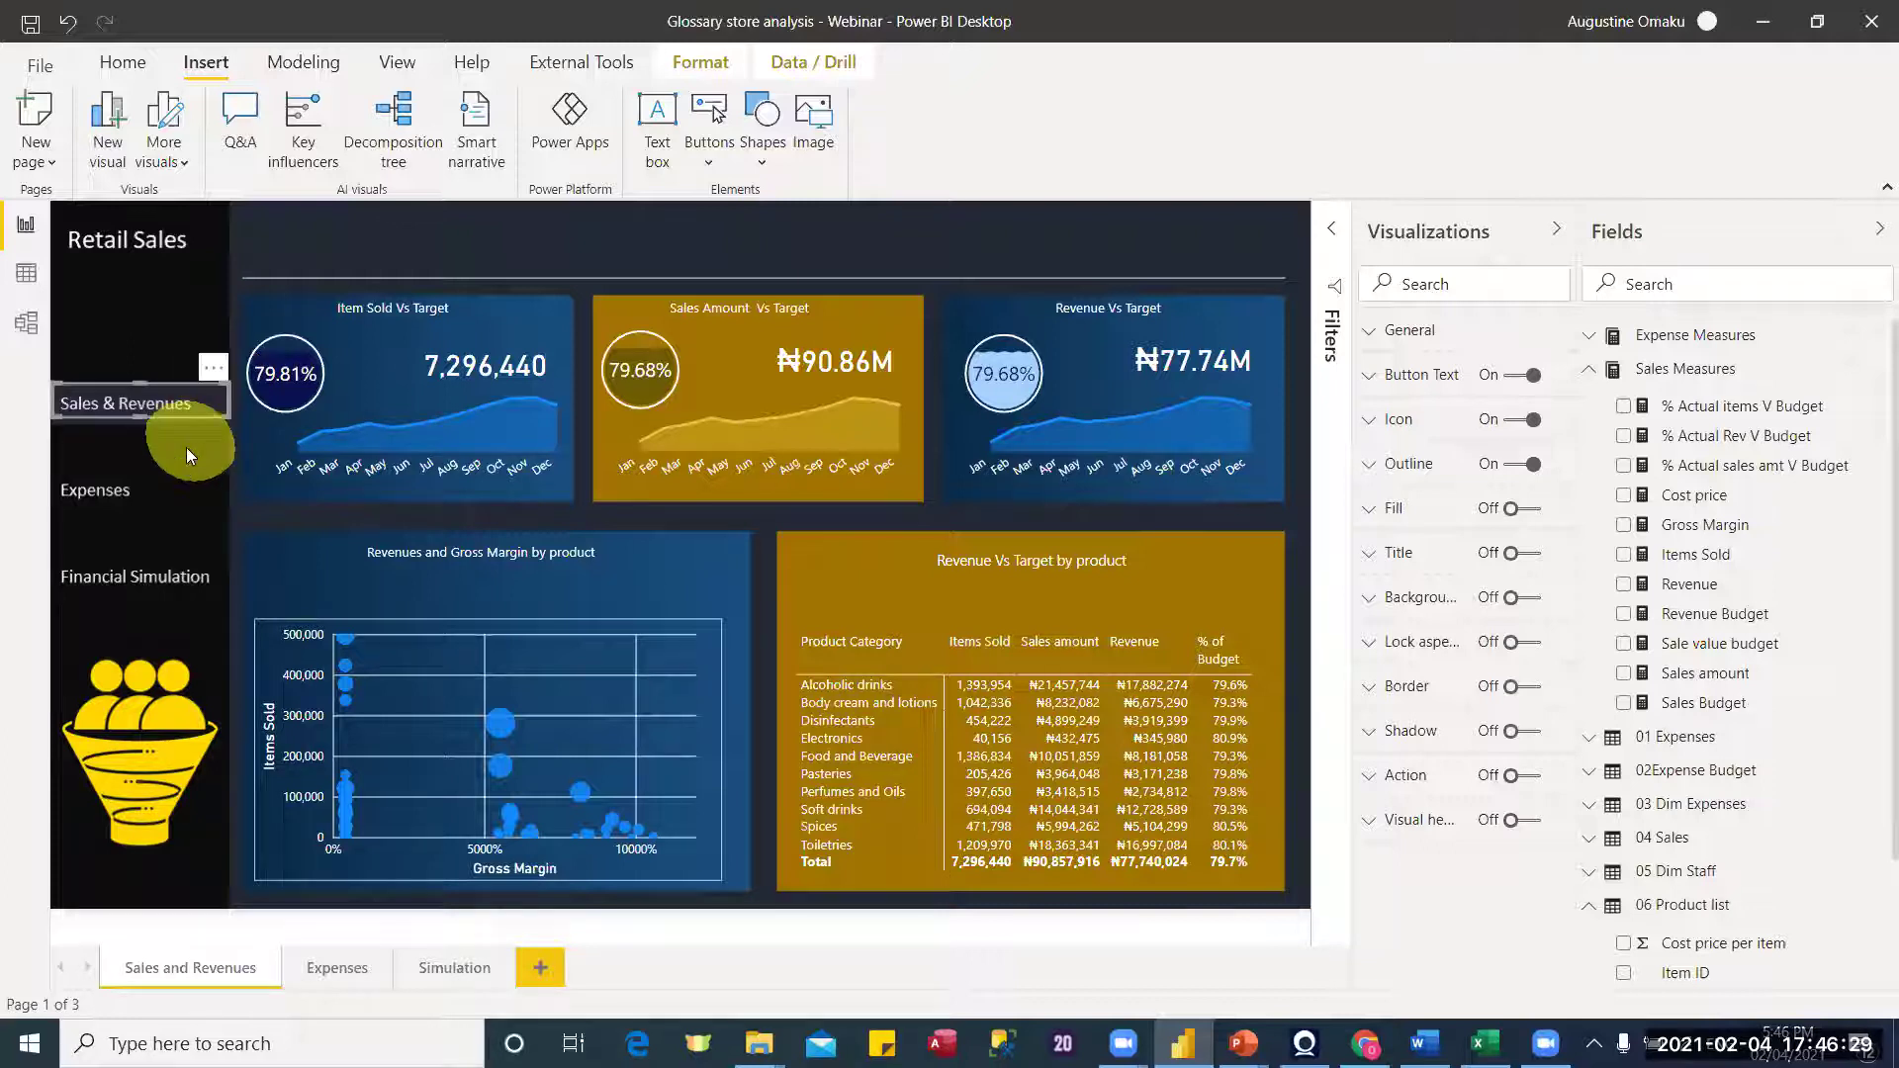
pyautogui.click(166, 352)
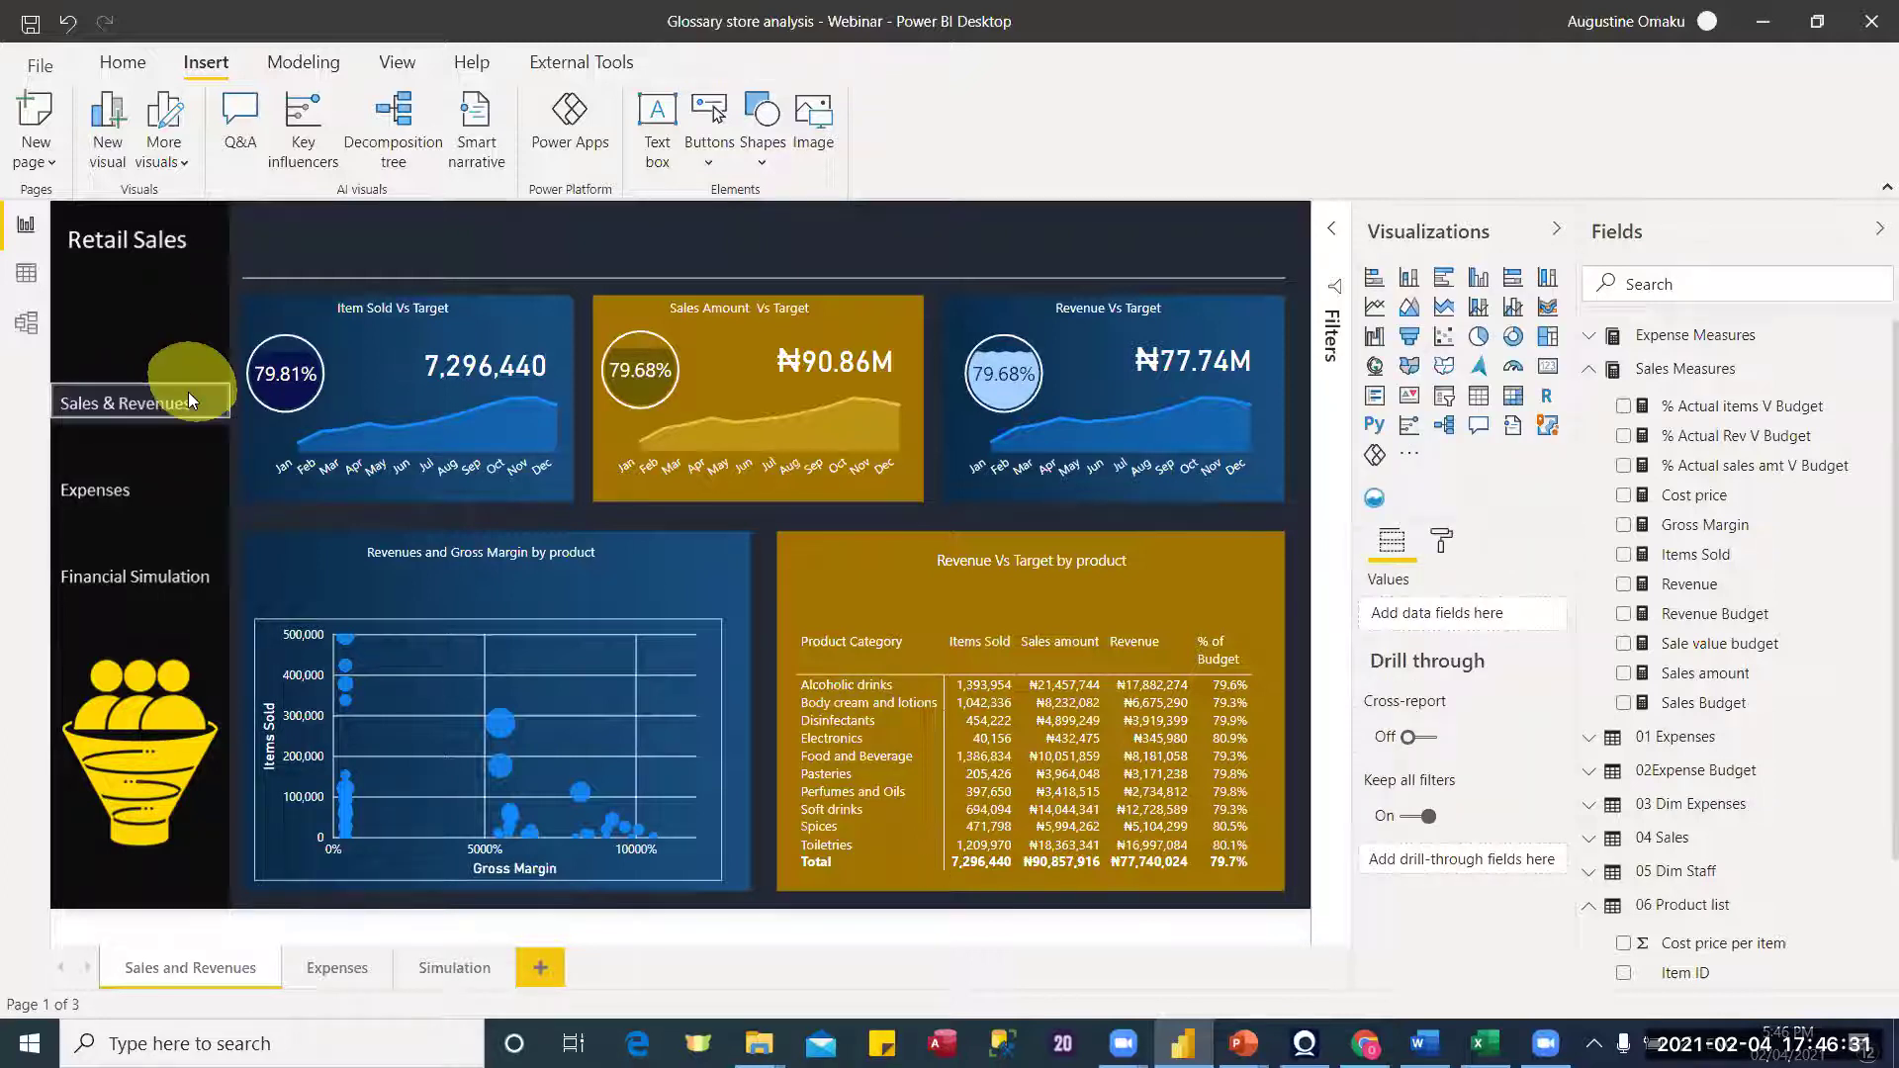
# Step: Turn off the outline of the button over the Sales & Revenues label and deselect it
pyautogui.click(982, 442)
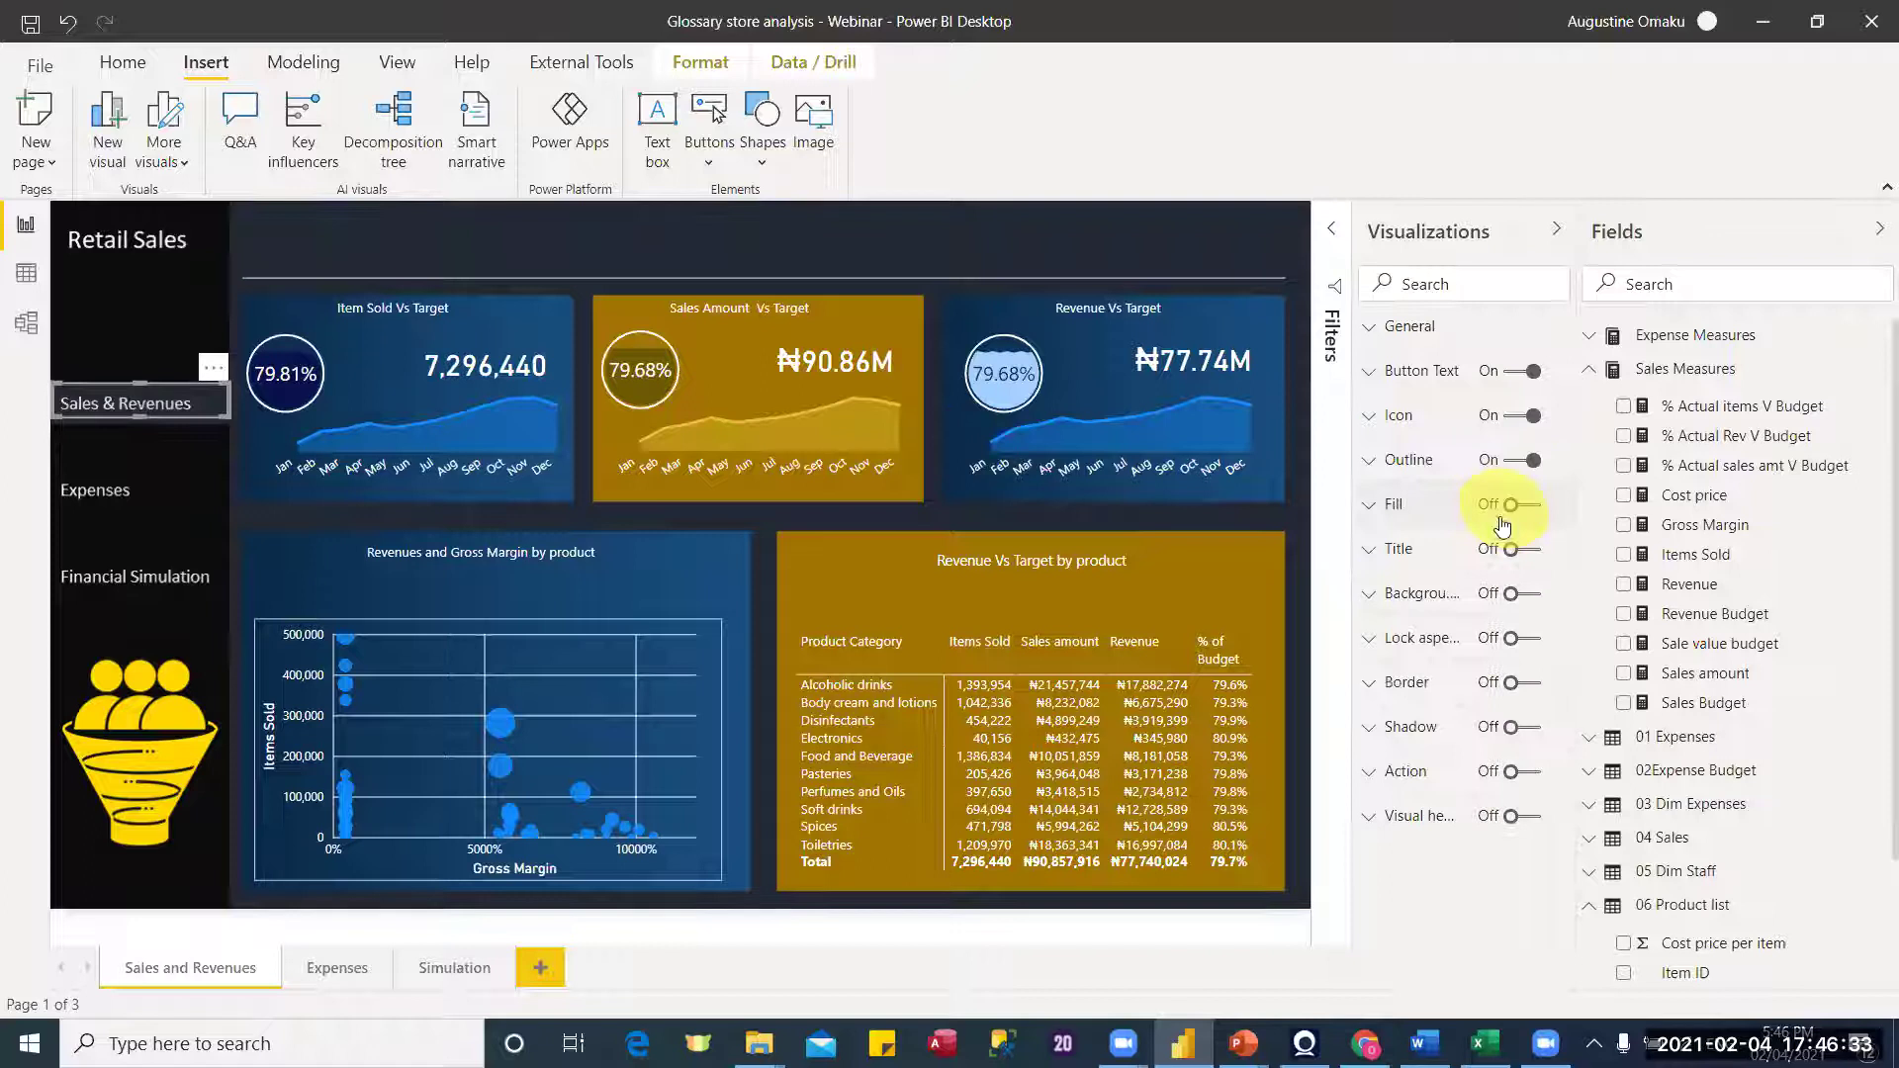
pyautogui.click(1536, 467)
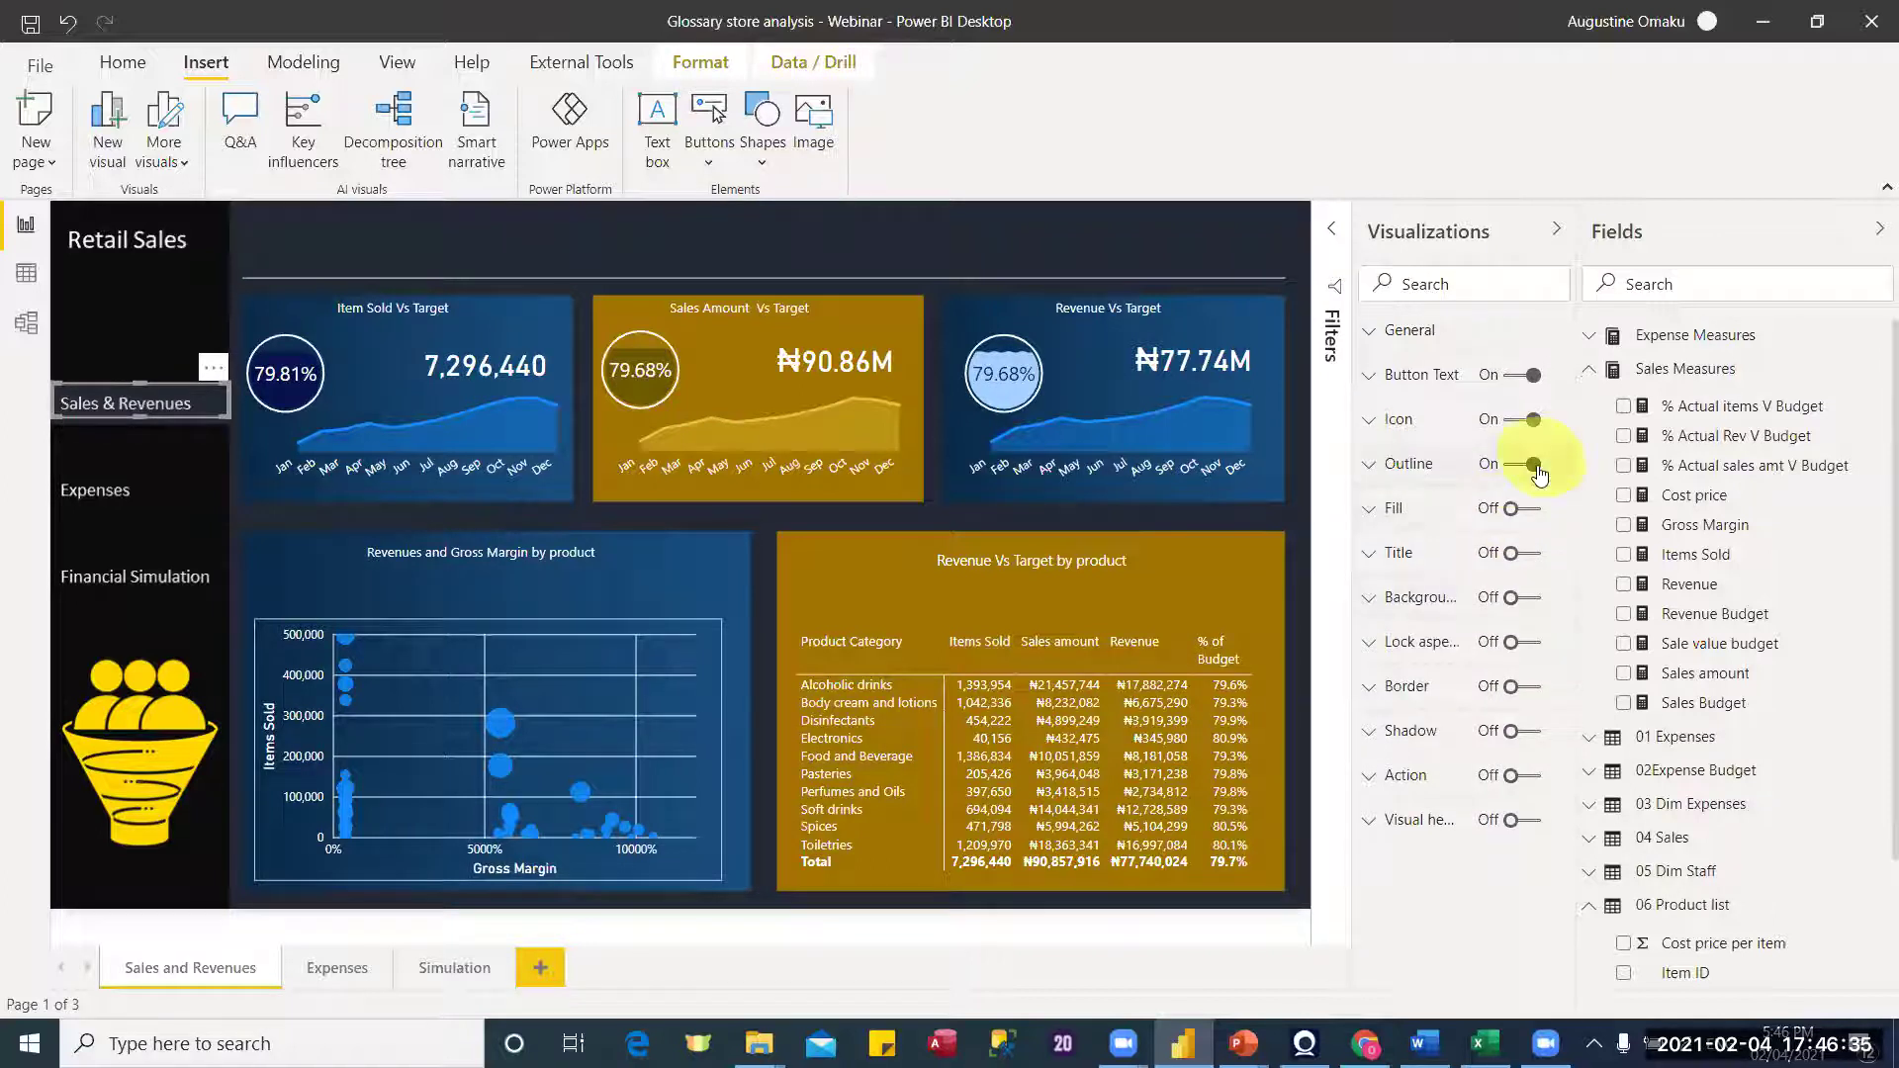
pyautogui.click(1537, 467)
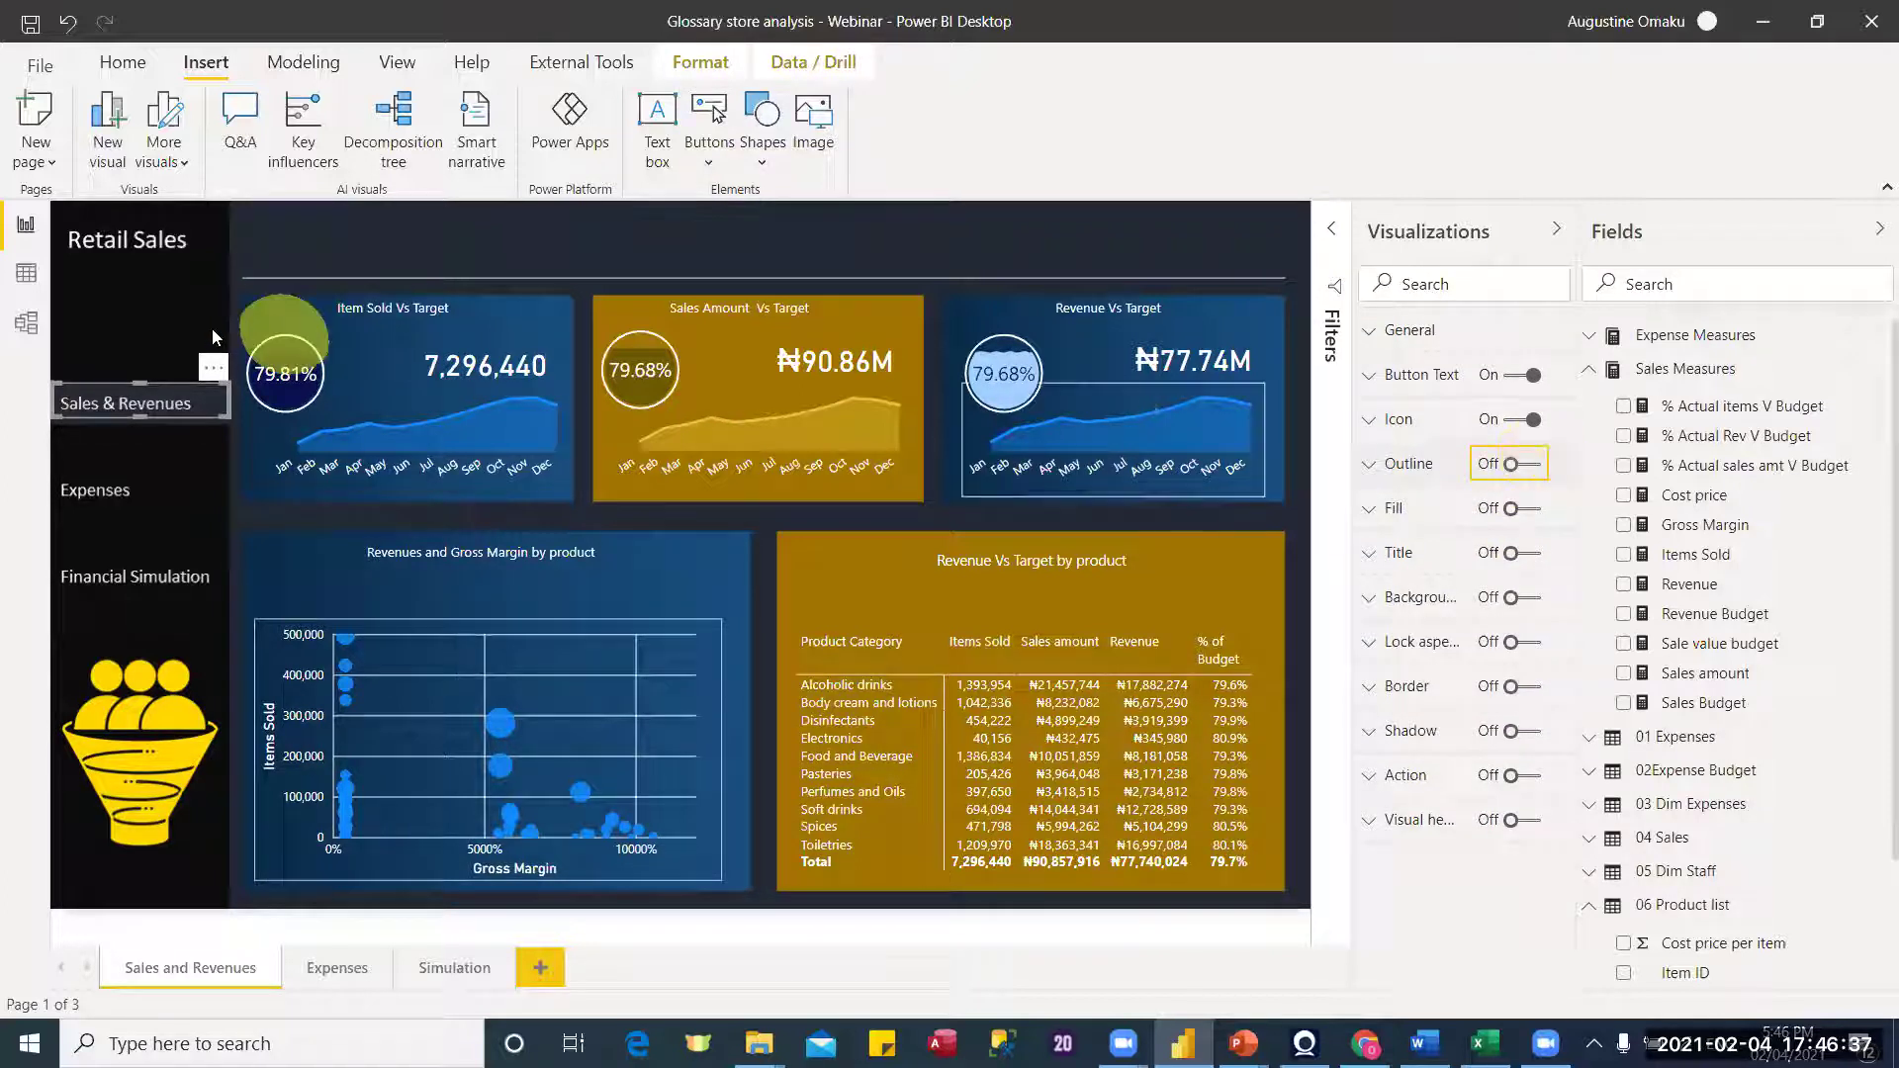
pyautogui.click(159, 326)
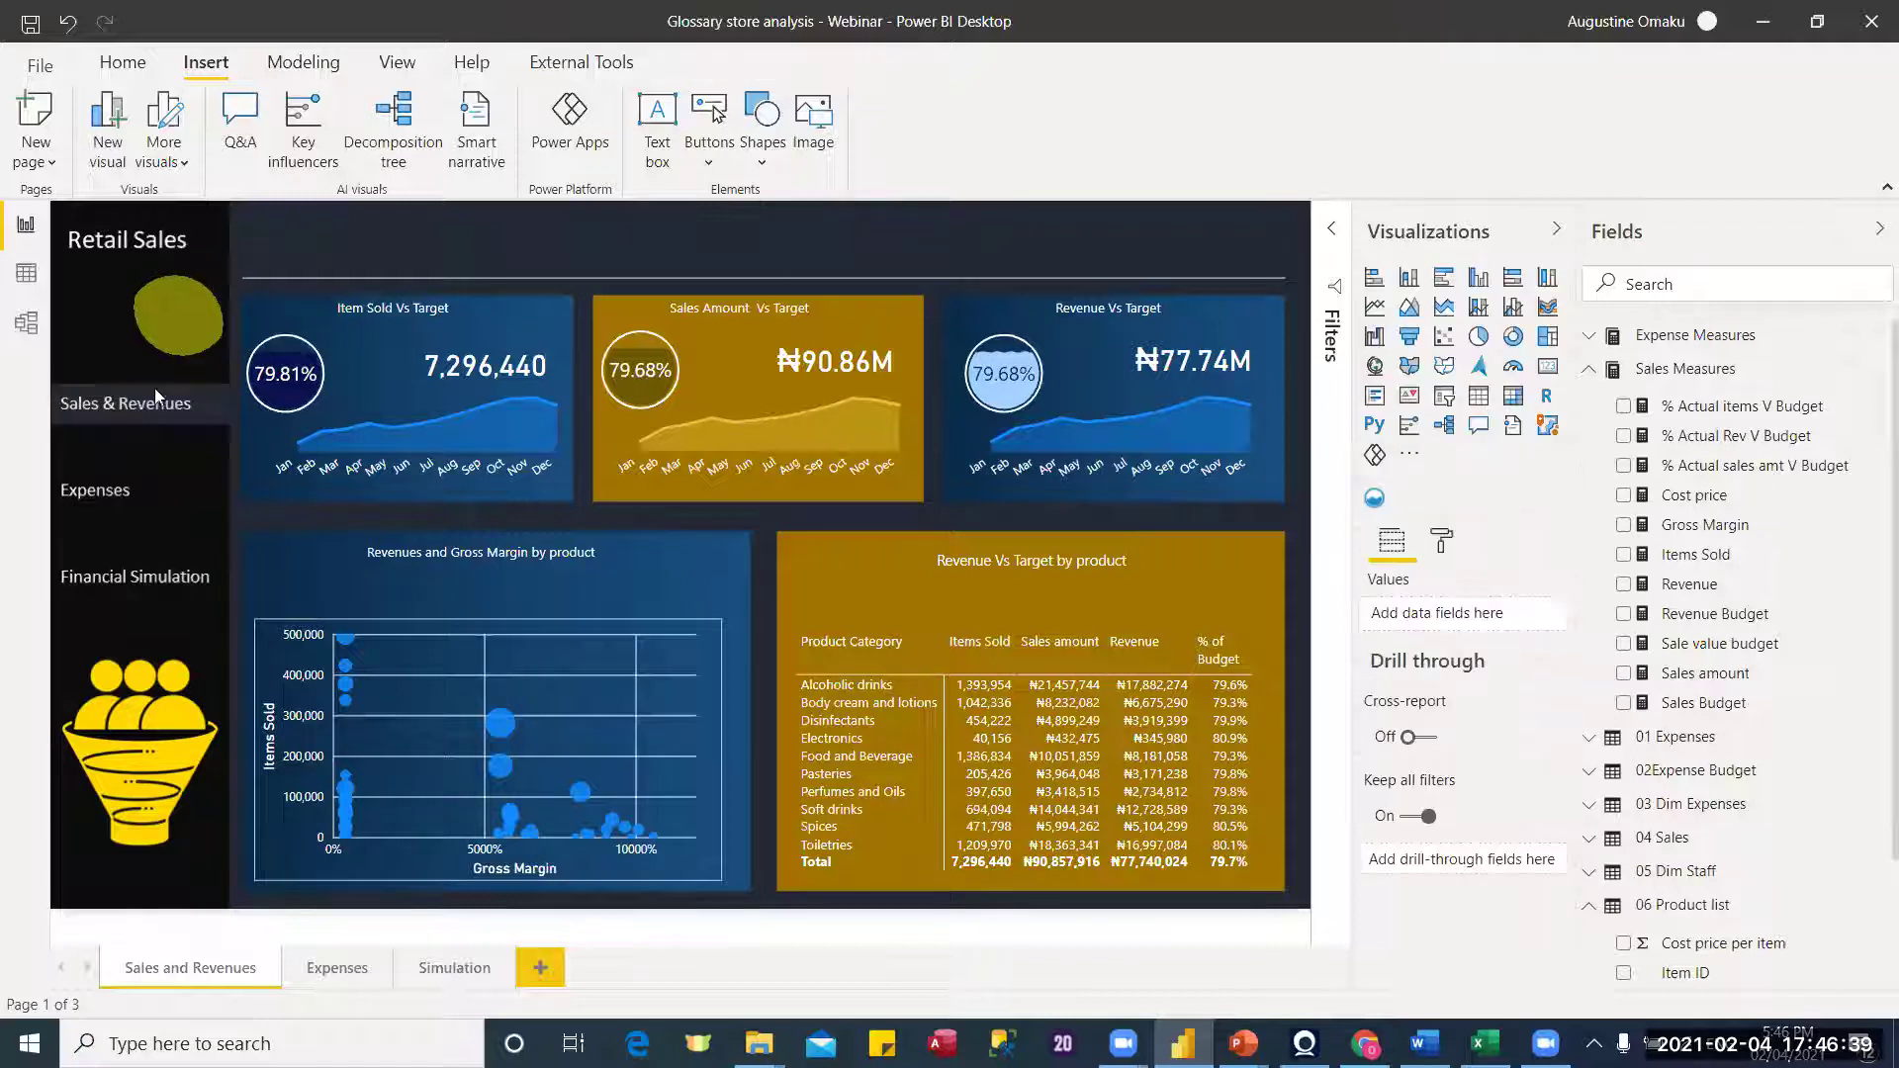
# Step: Shift the invisible button slightly down to line up with the Sales & Revenues label
pyautogui.click(166, 405)
pyautogui.click(149, 412)
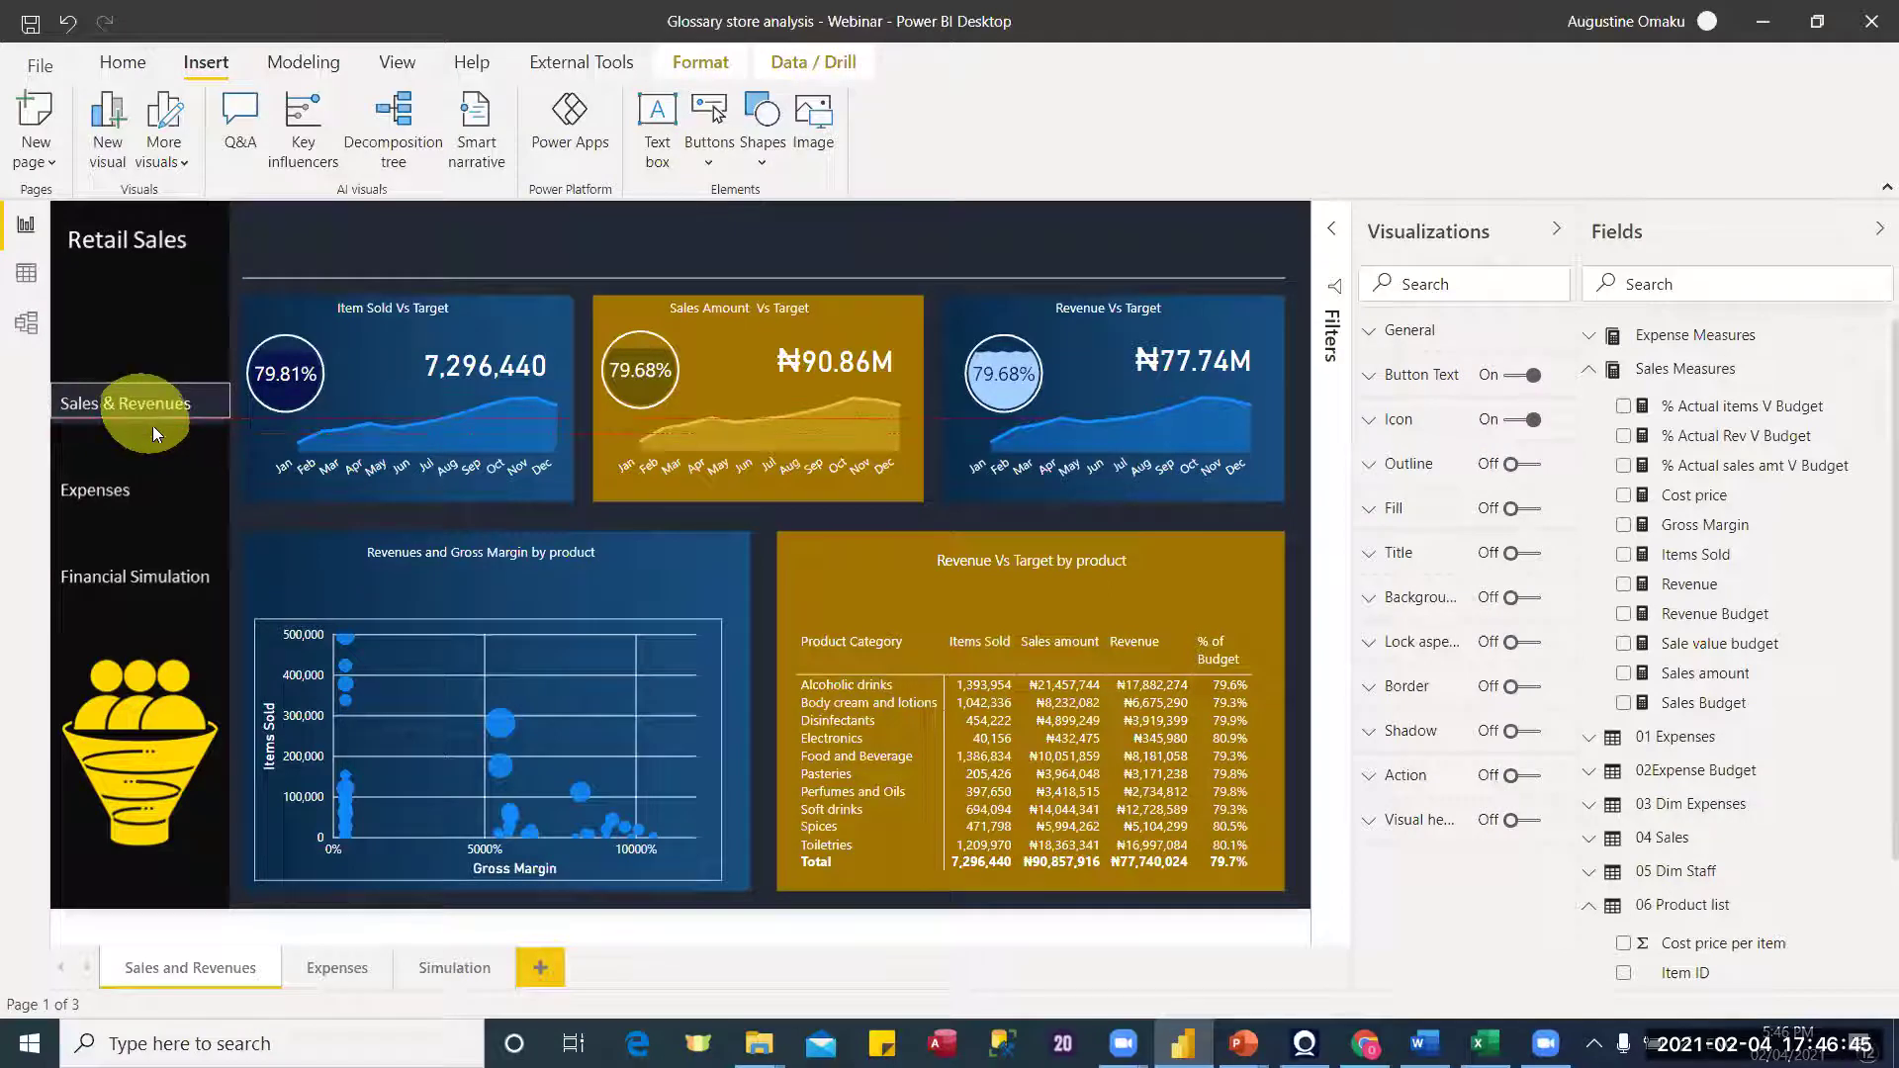
pyautogui.click(377, 300)
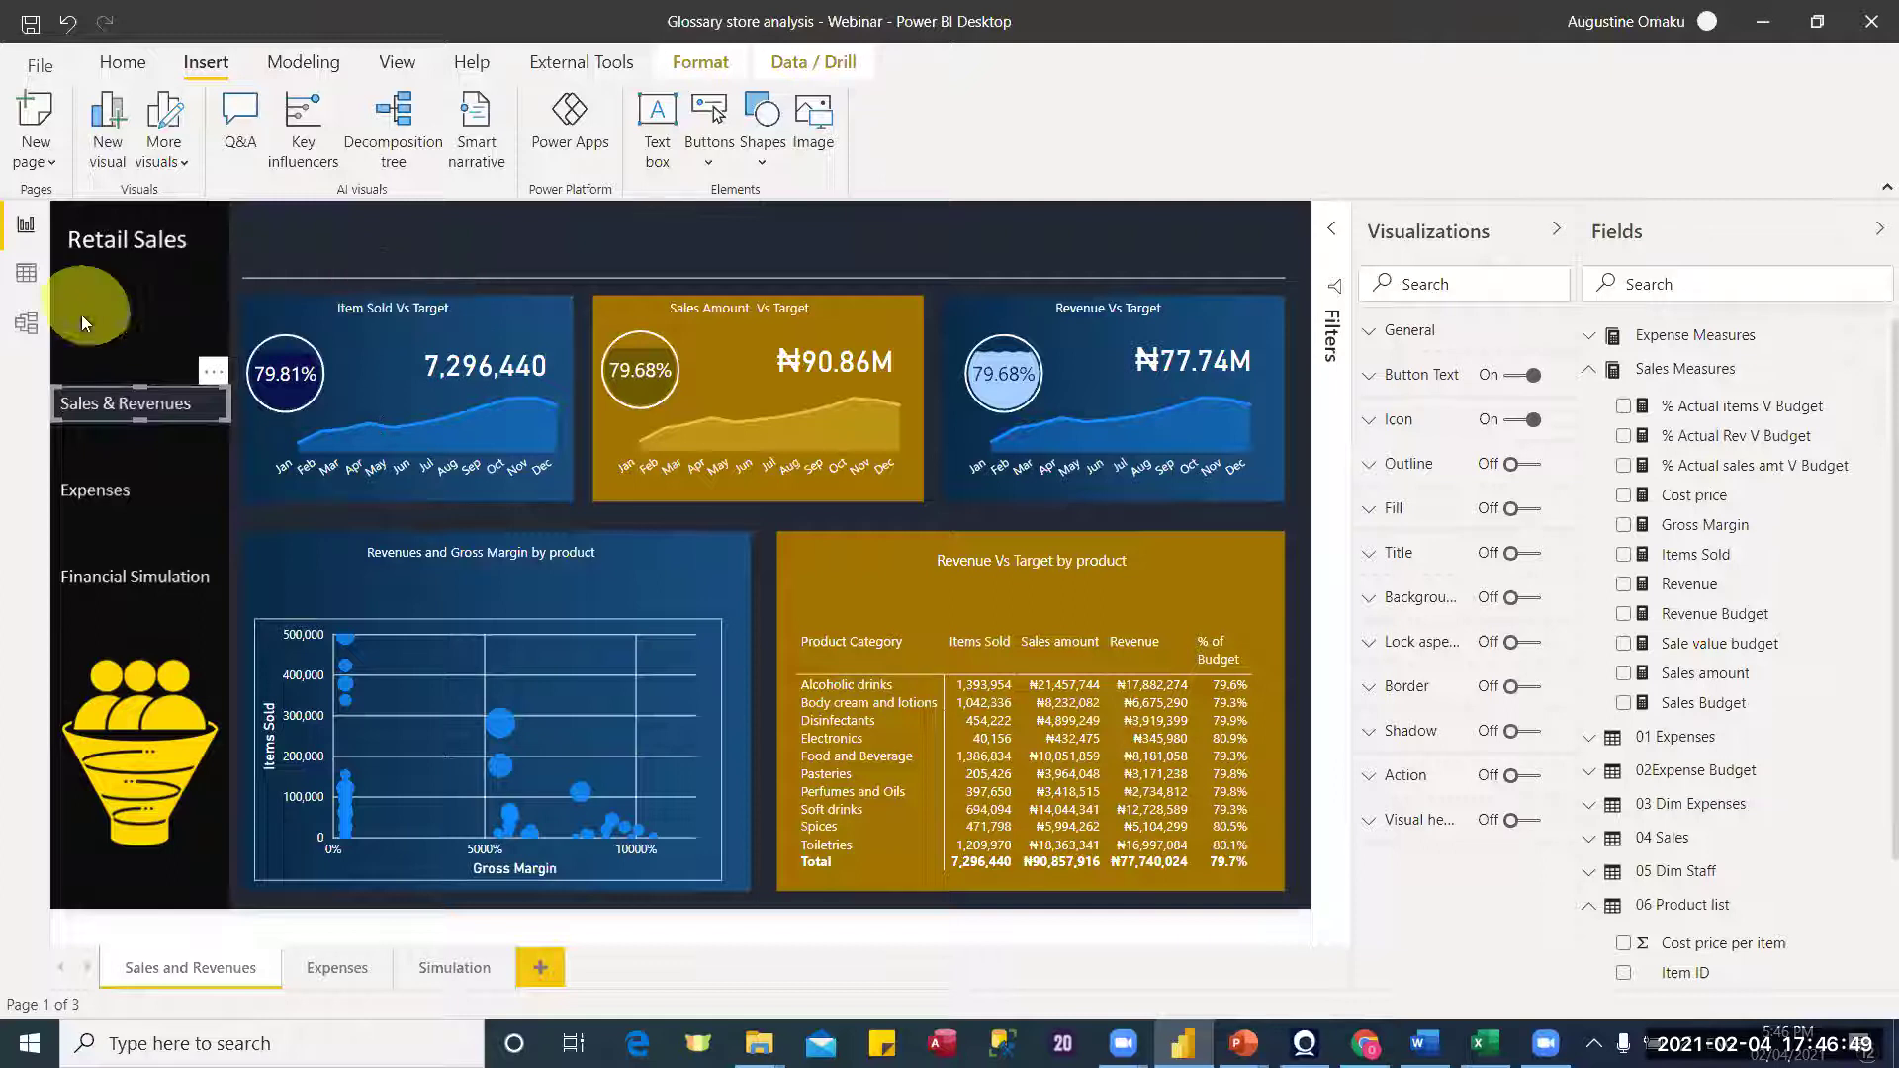
pyautogui.click(154, 415)
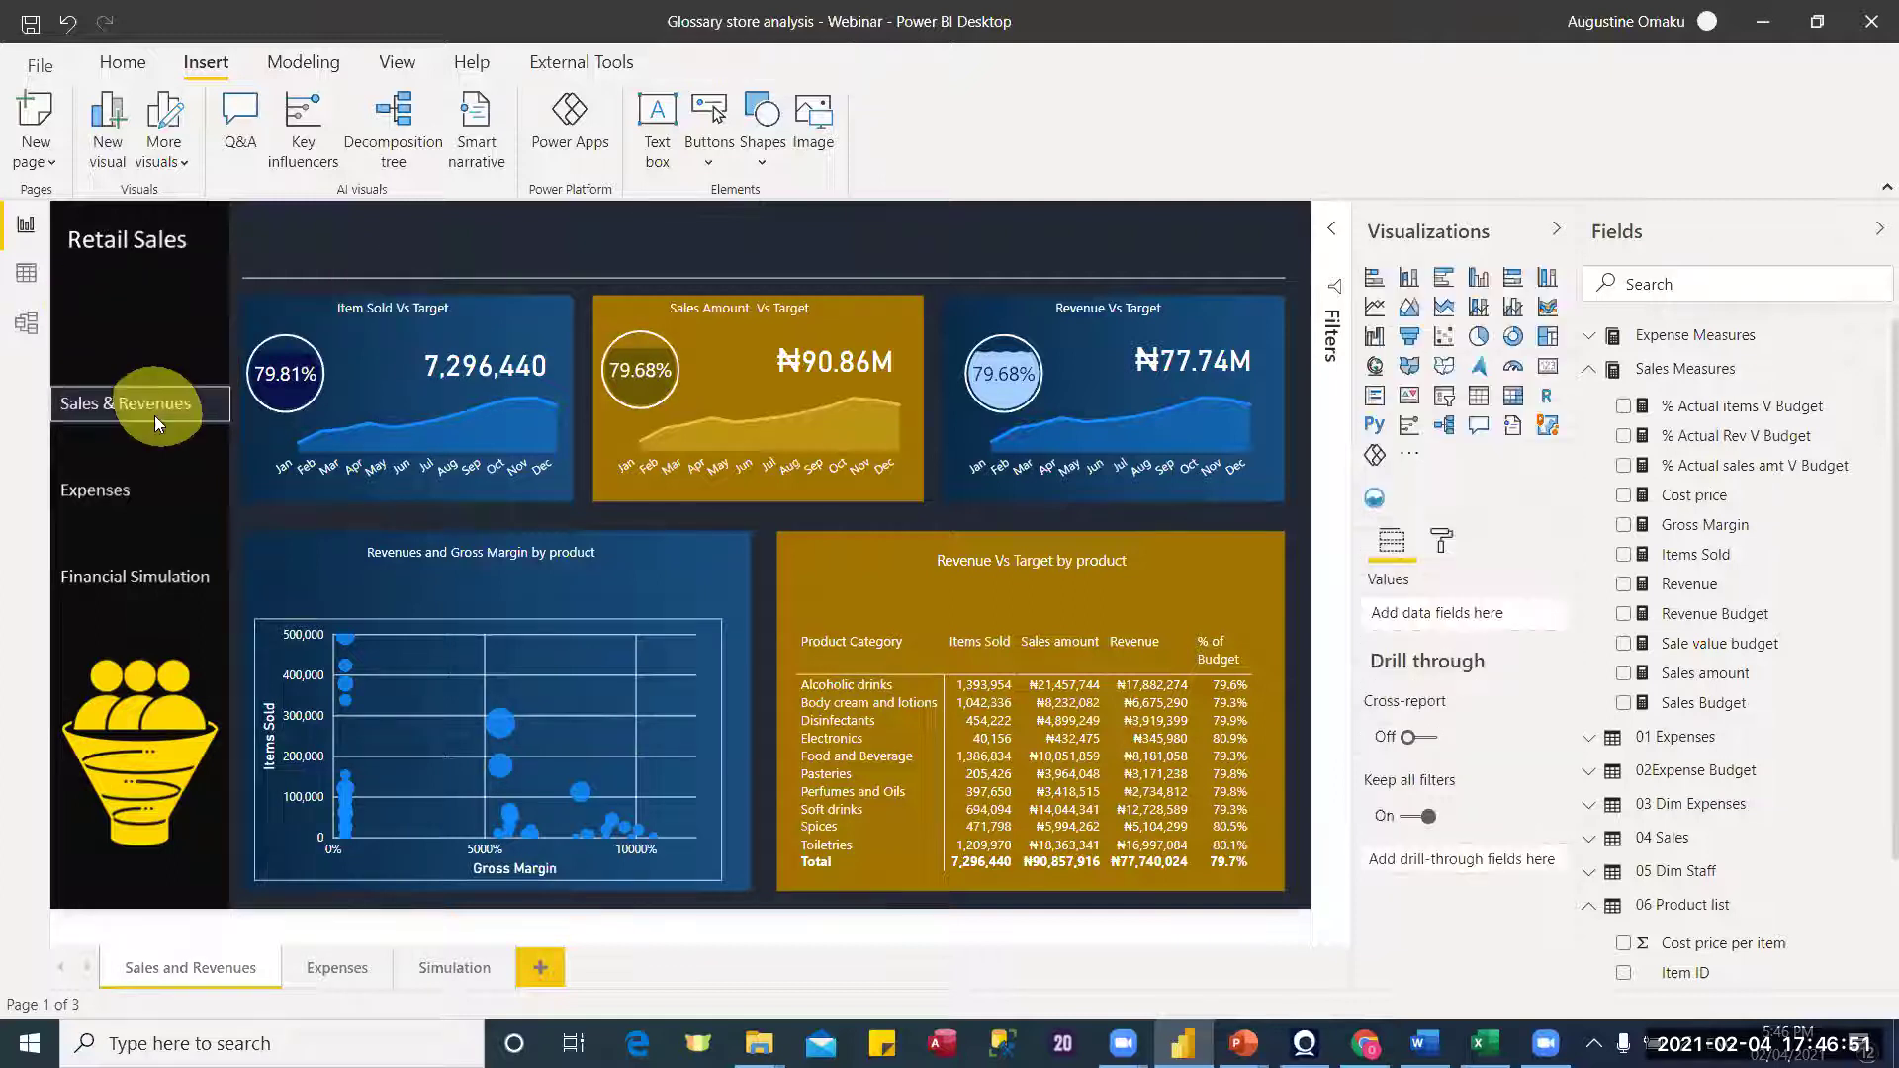
# Step: Turn on the button's action, set its type to Page navigation, and show the available destination pages
pyautogui.click(155, 415)
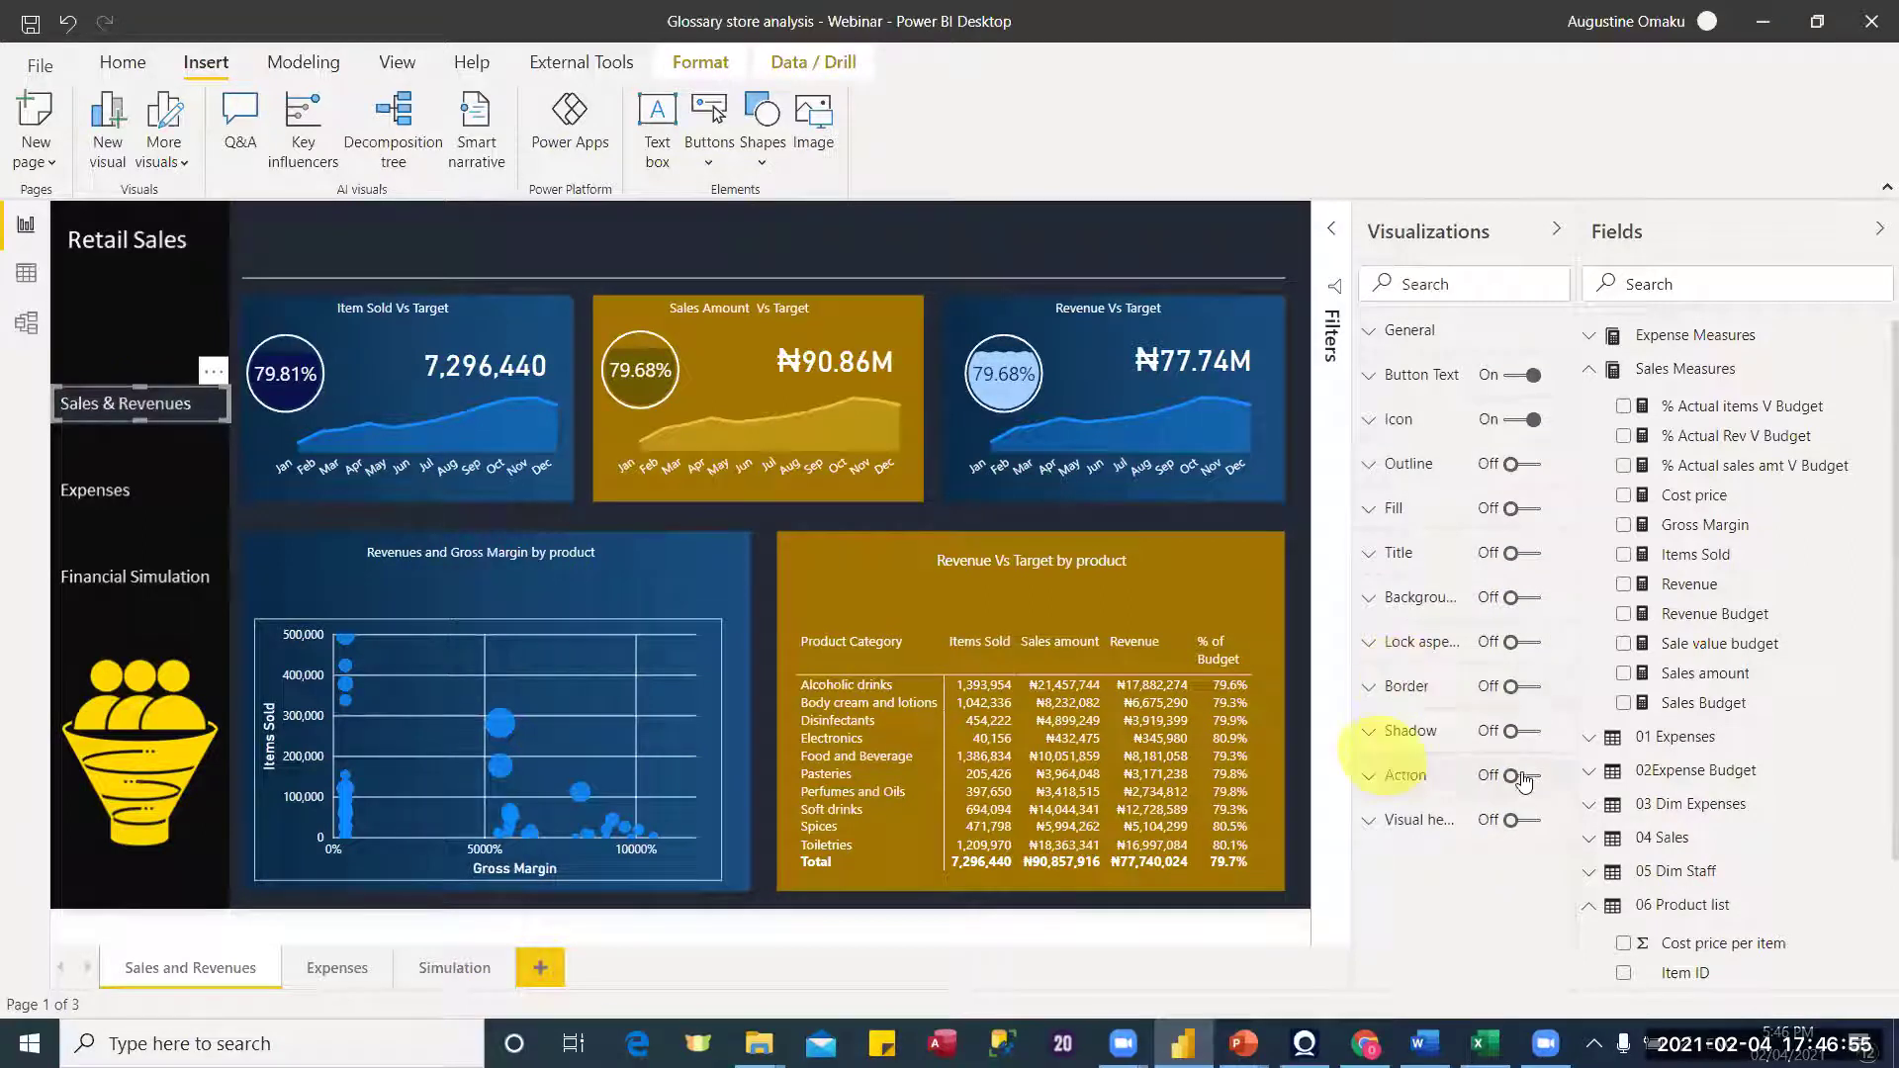
pyautogui.click(1389, 775)
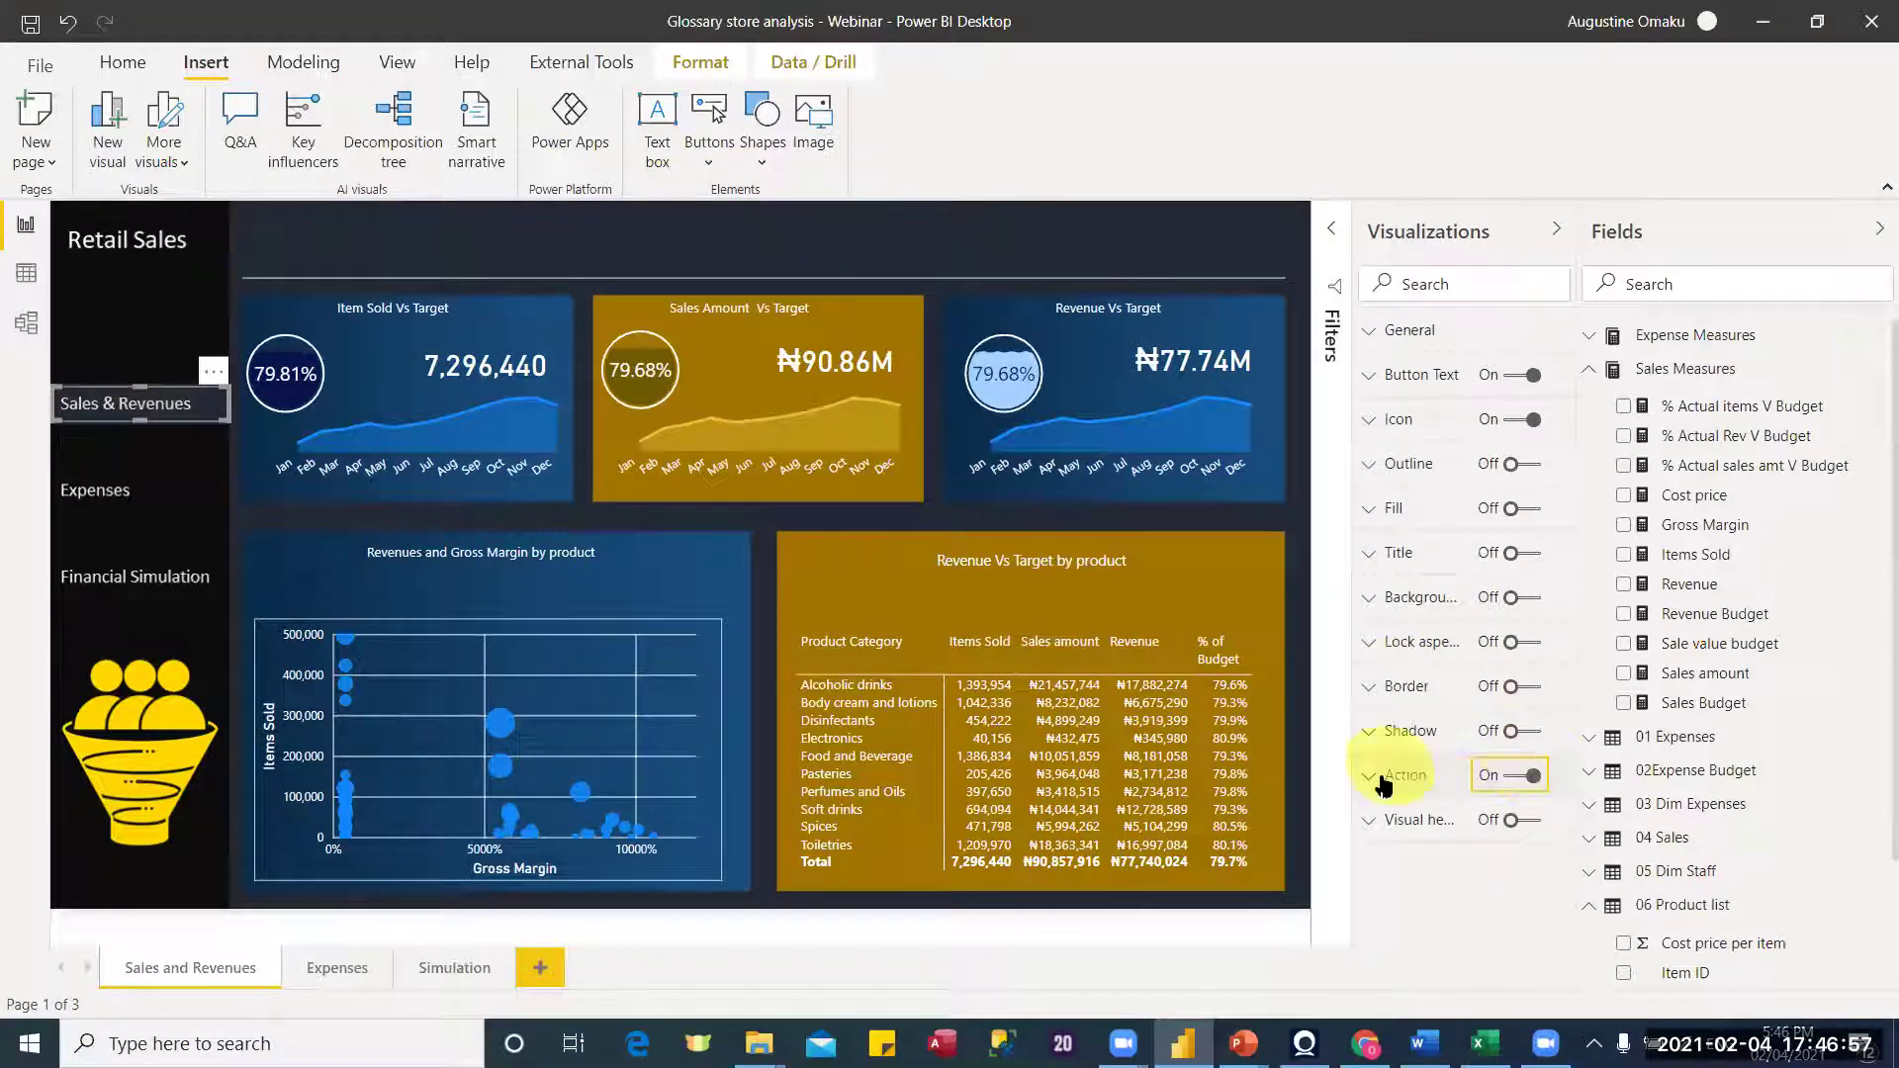
pyautogui.click(1577, 736)
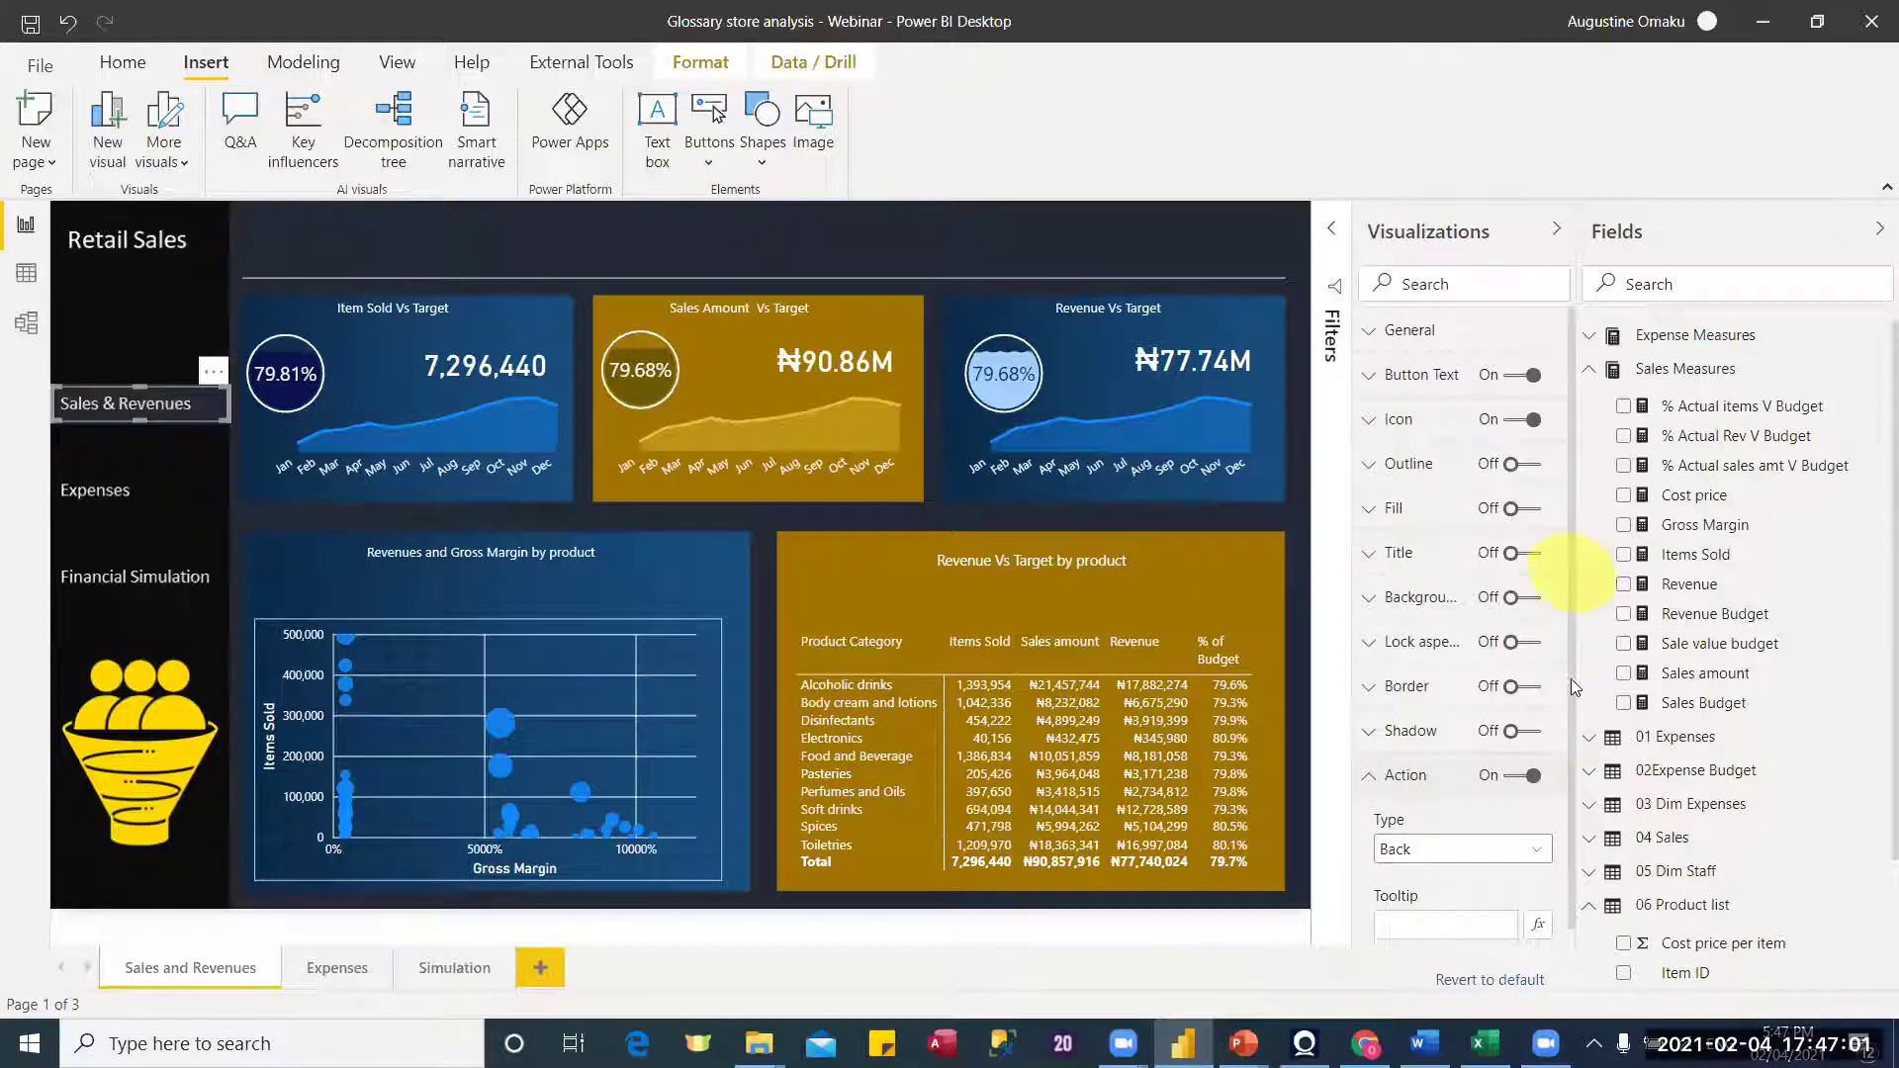
pyautogui.scroll(-1, 1480, 791)
pyautogui.click(1480, 788)
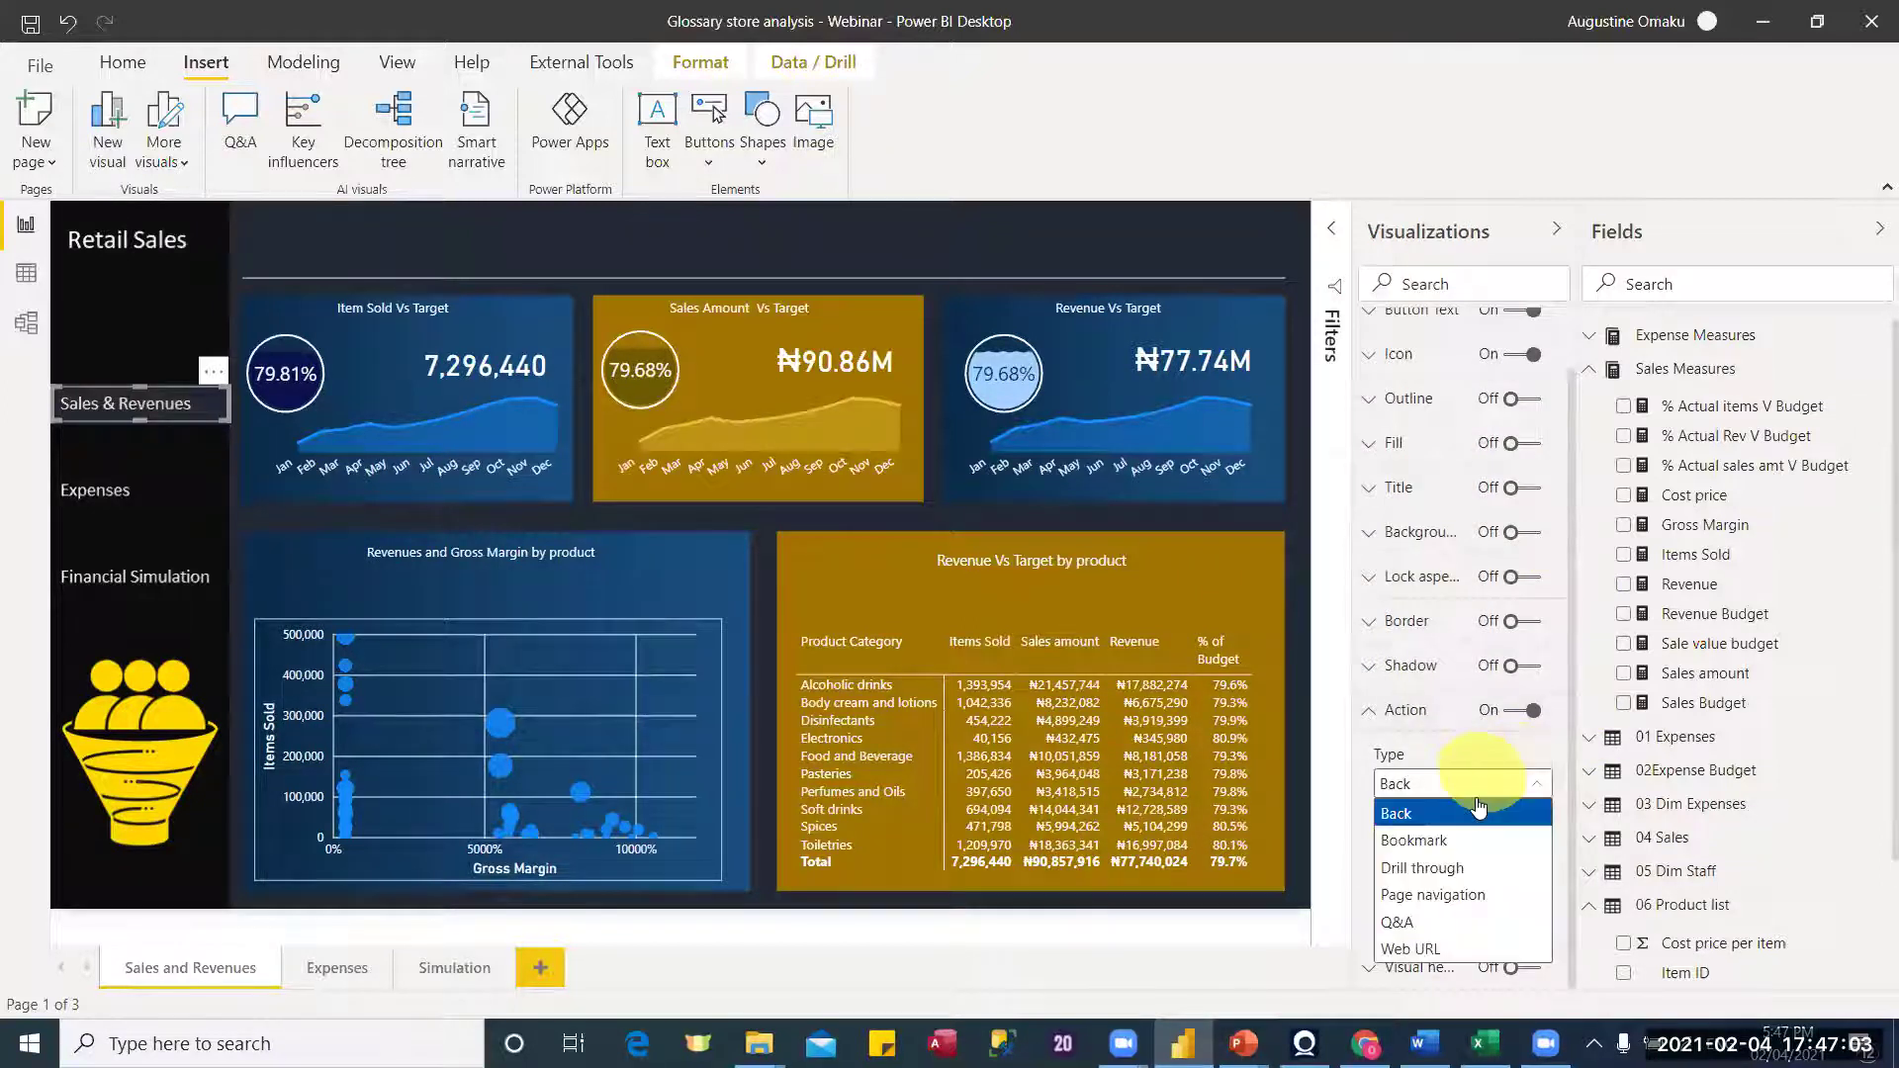
pyautogui.click(1460, 896)
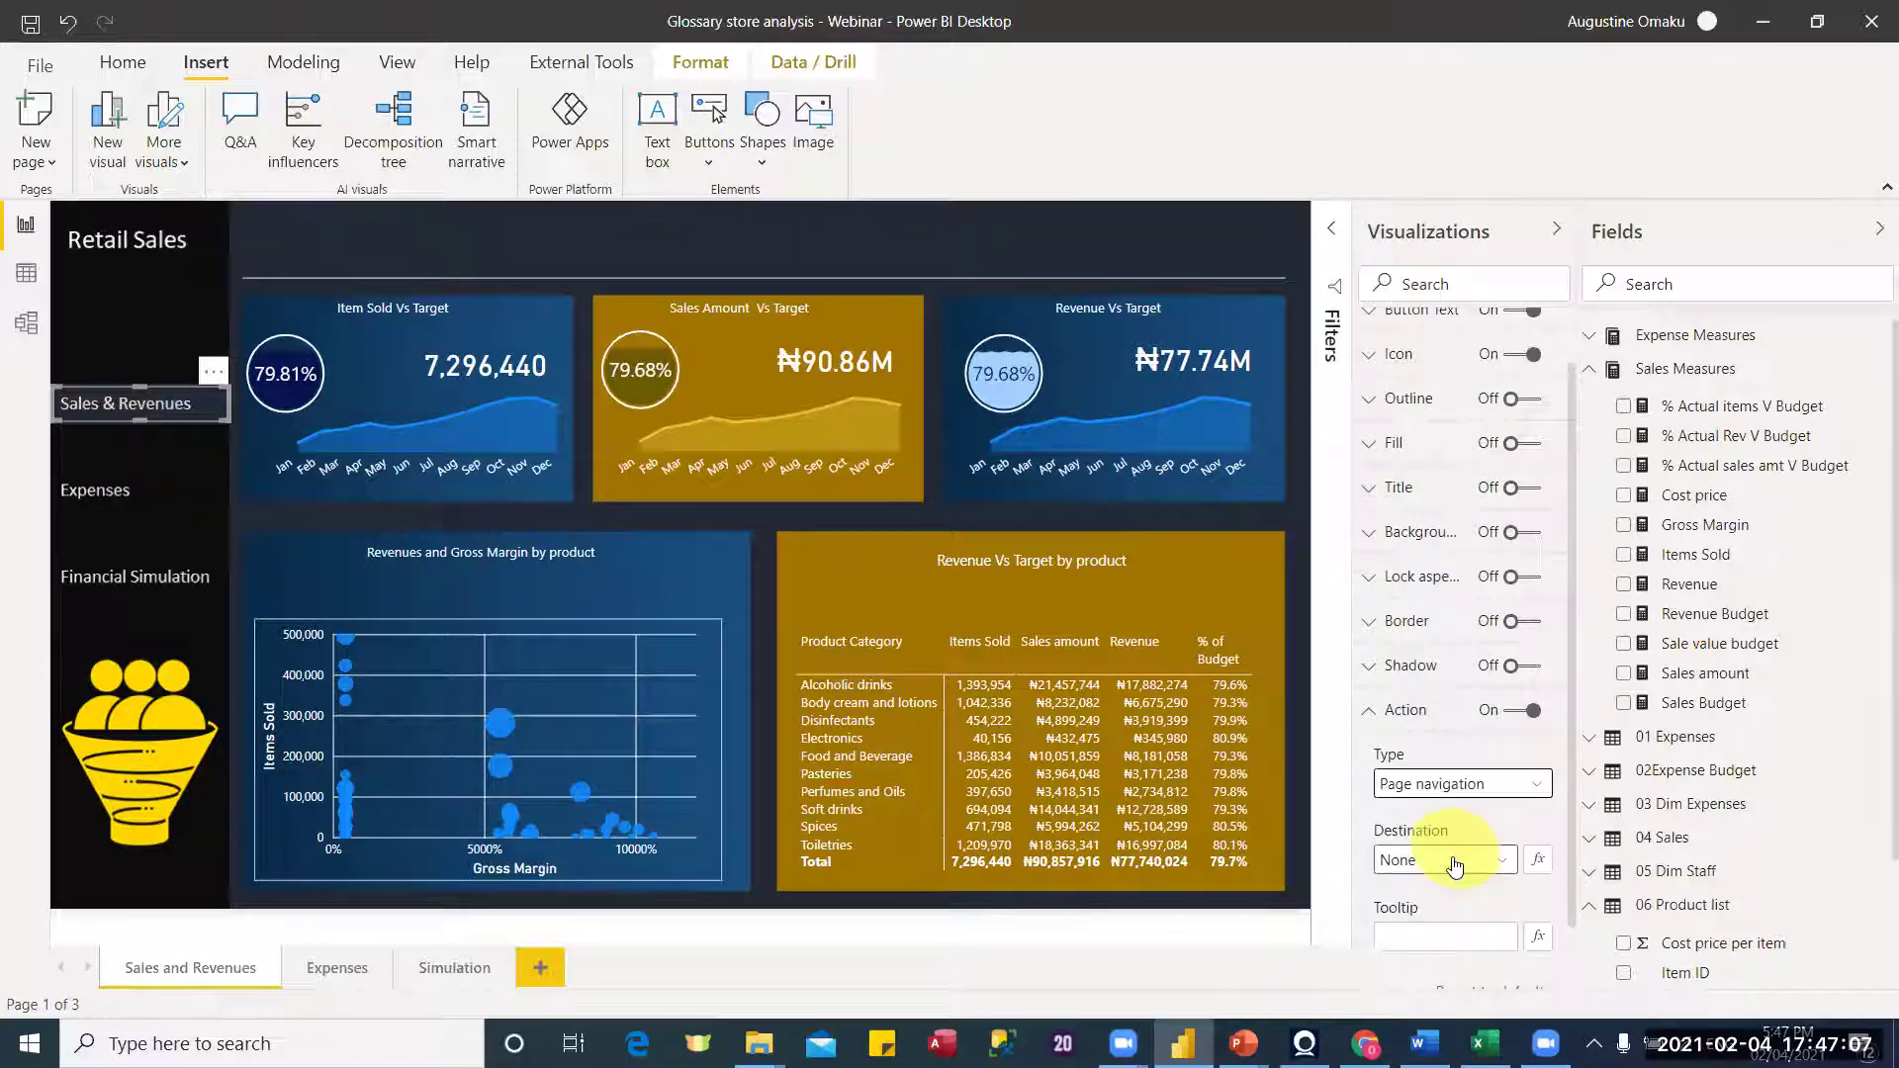
pyautogui.click(1454, 864)
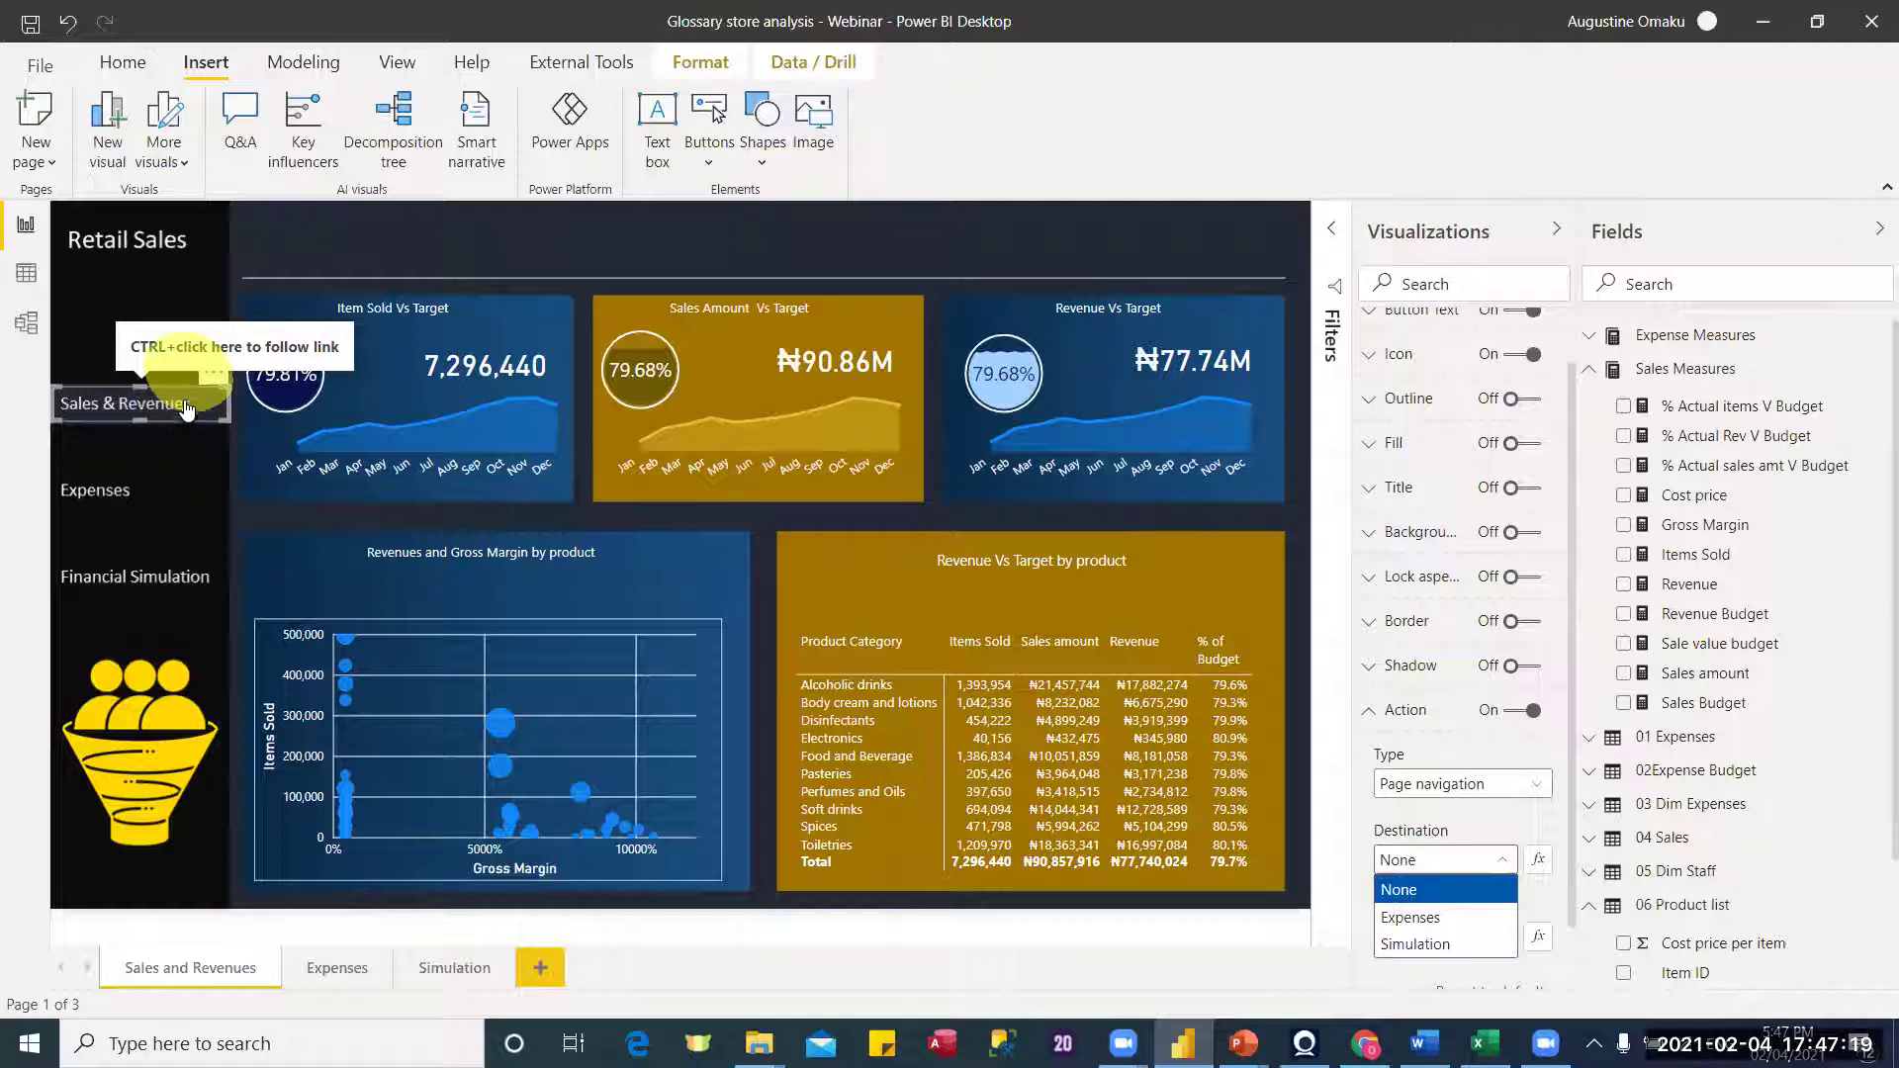
# Step: Move the button down over the Financial Simulation label and set its page navigation destination to Expenses
pyautogui.click(180, 500)
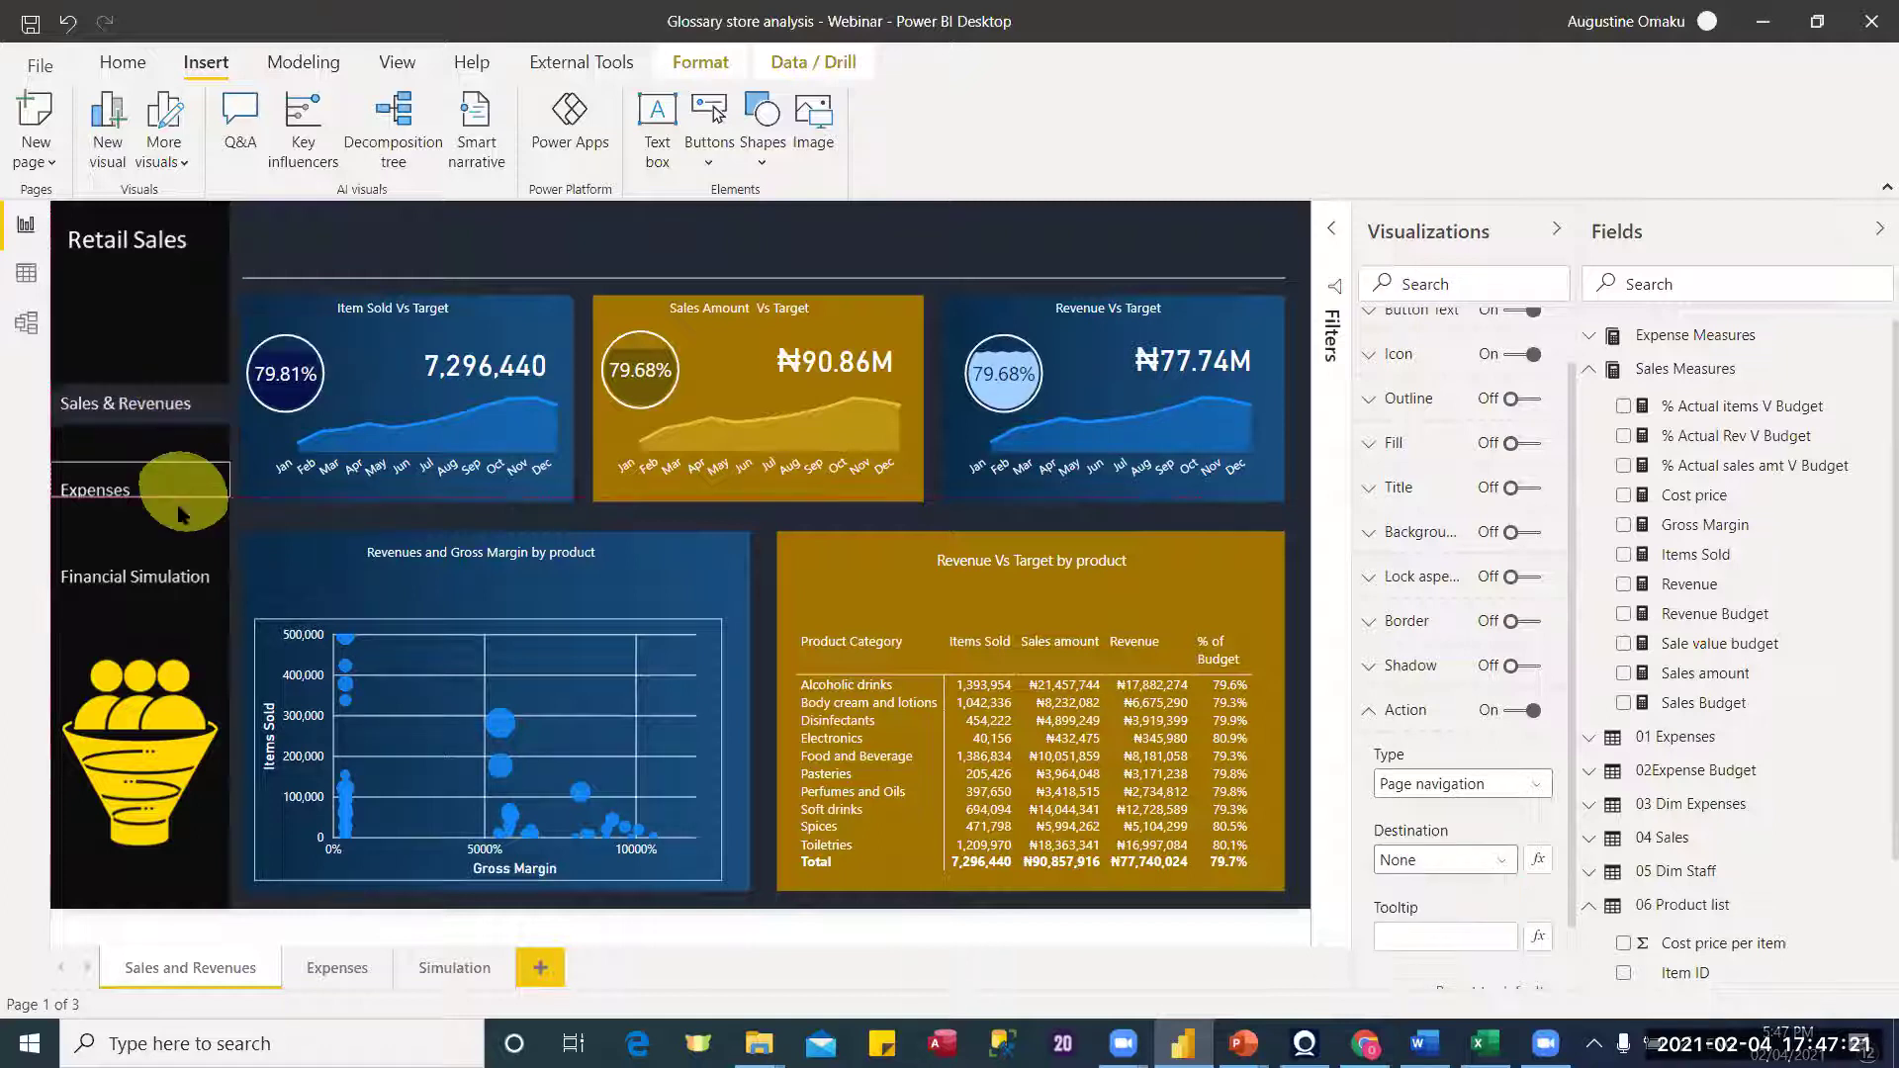
pyautogui.click(175, 588)
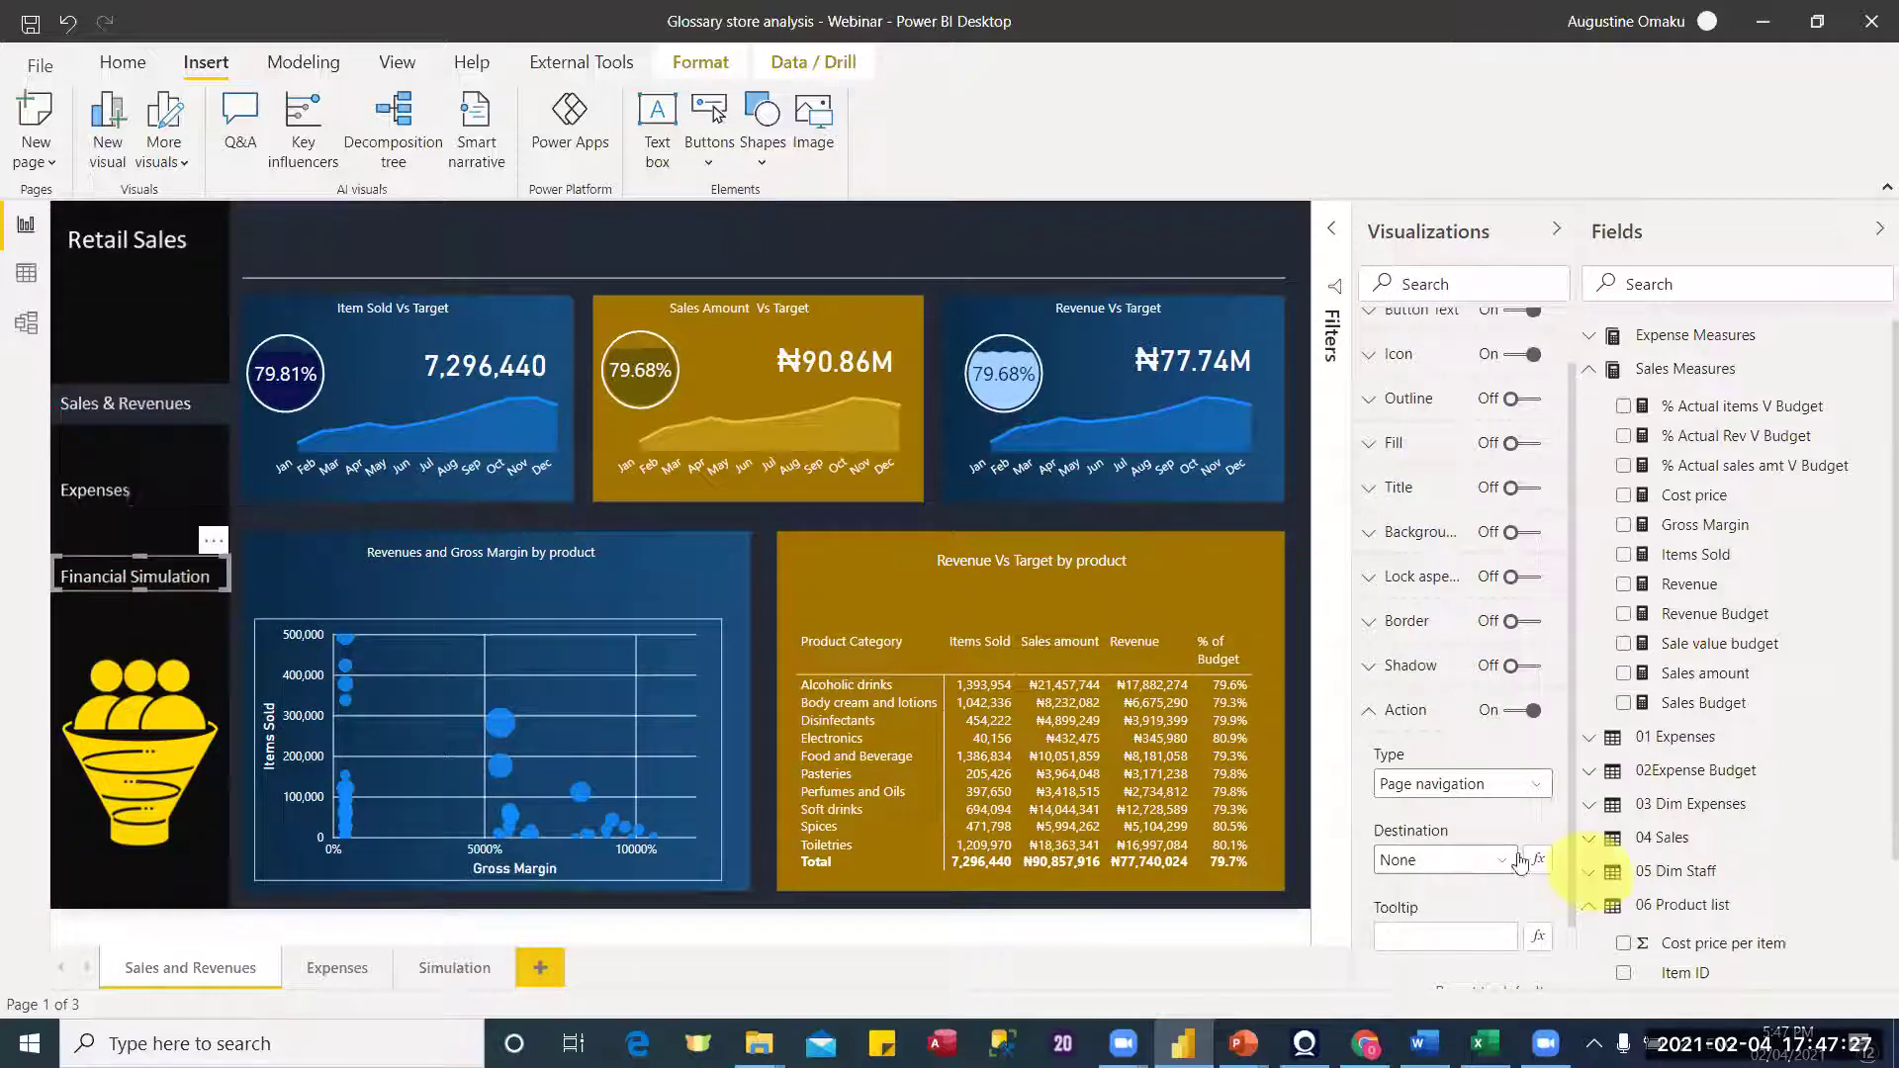
pyautogui.click(1463, 864)
pyautogui.click(1479, 868)
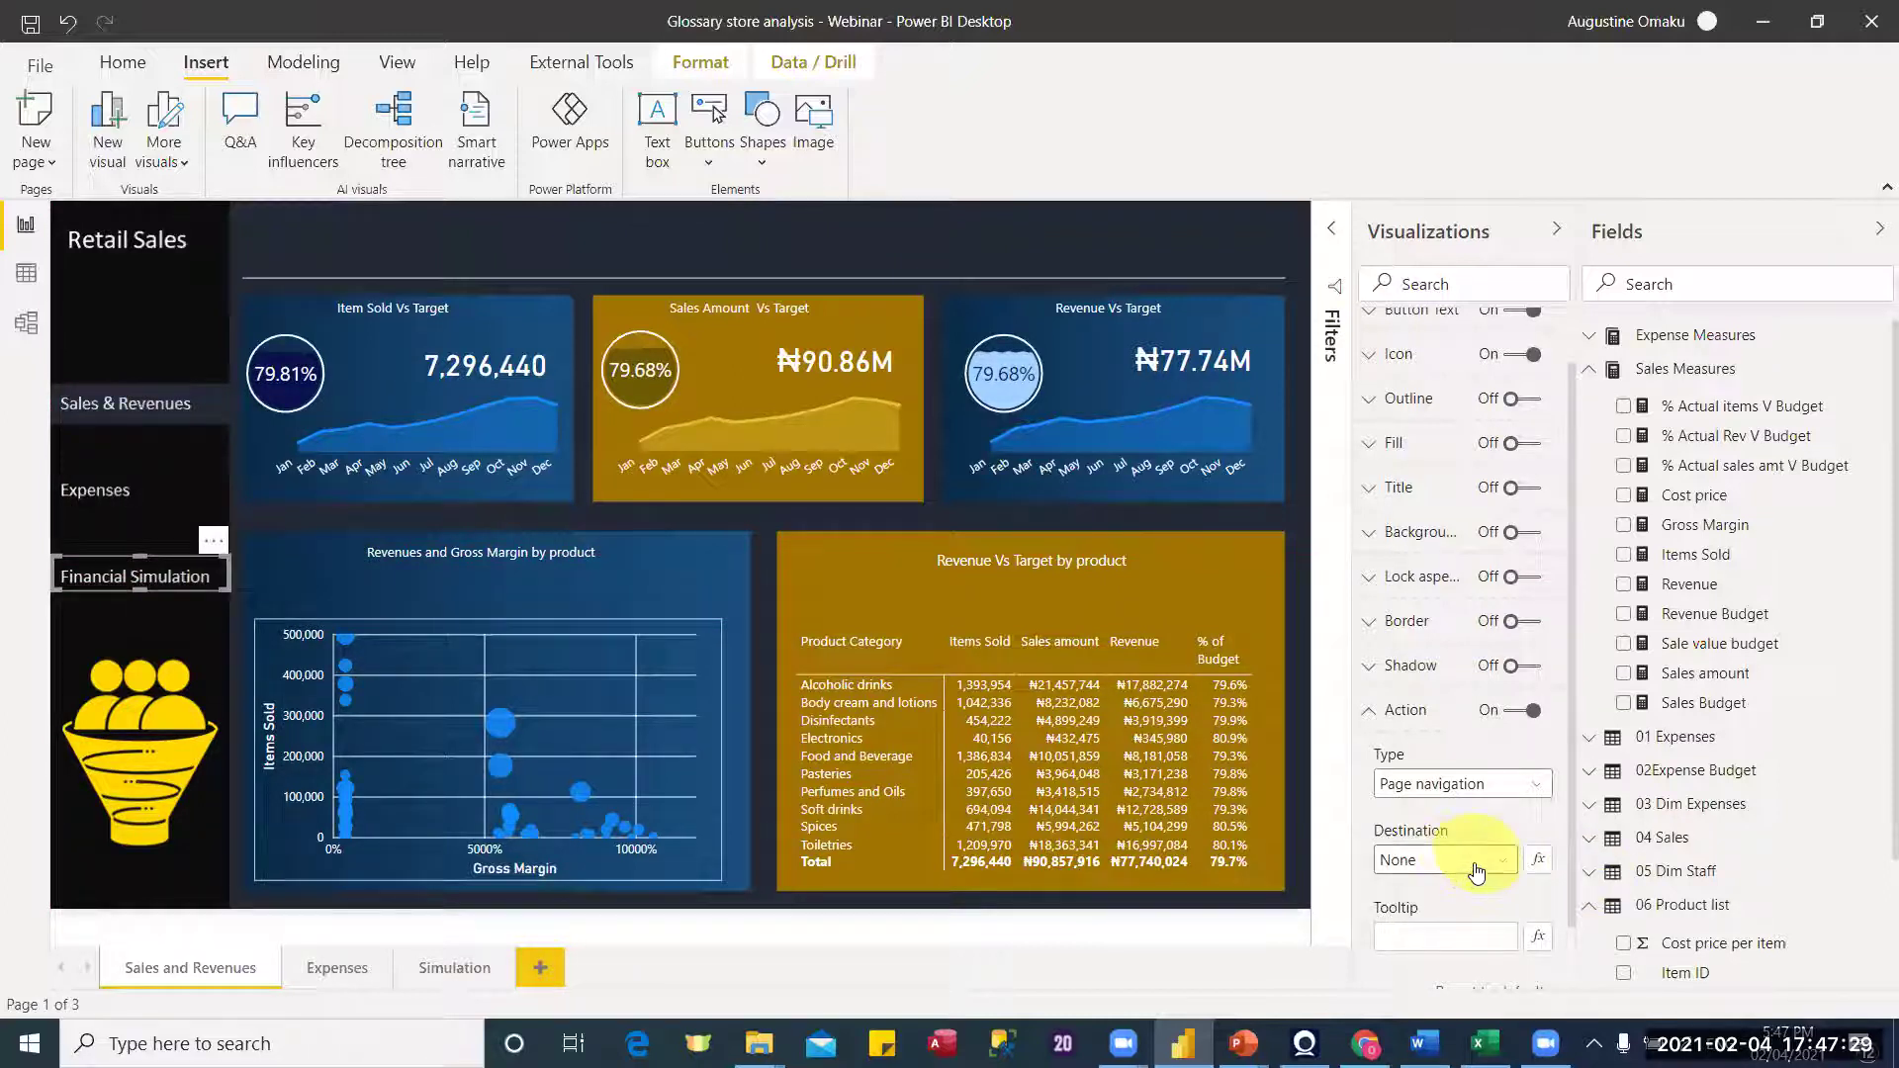
pyautogui.click(1460, 942)
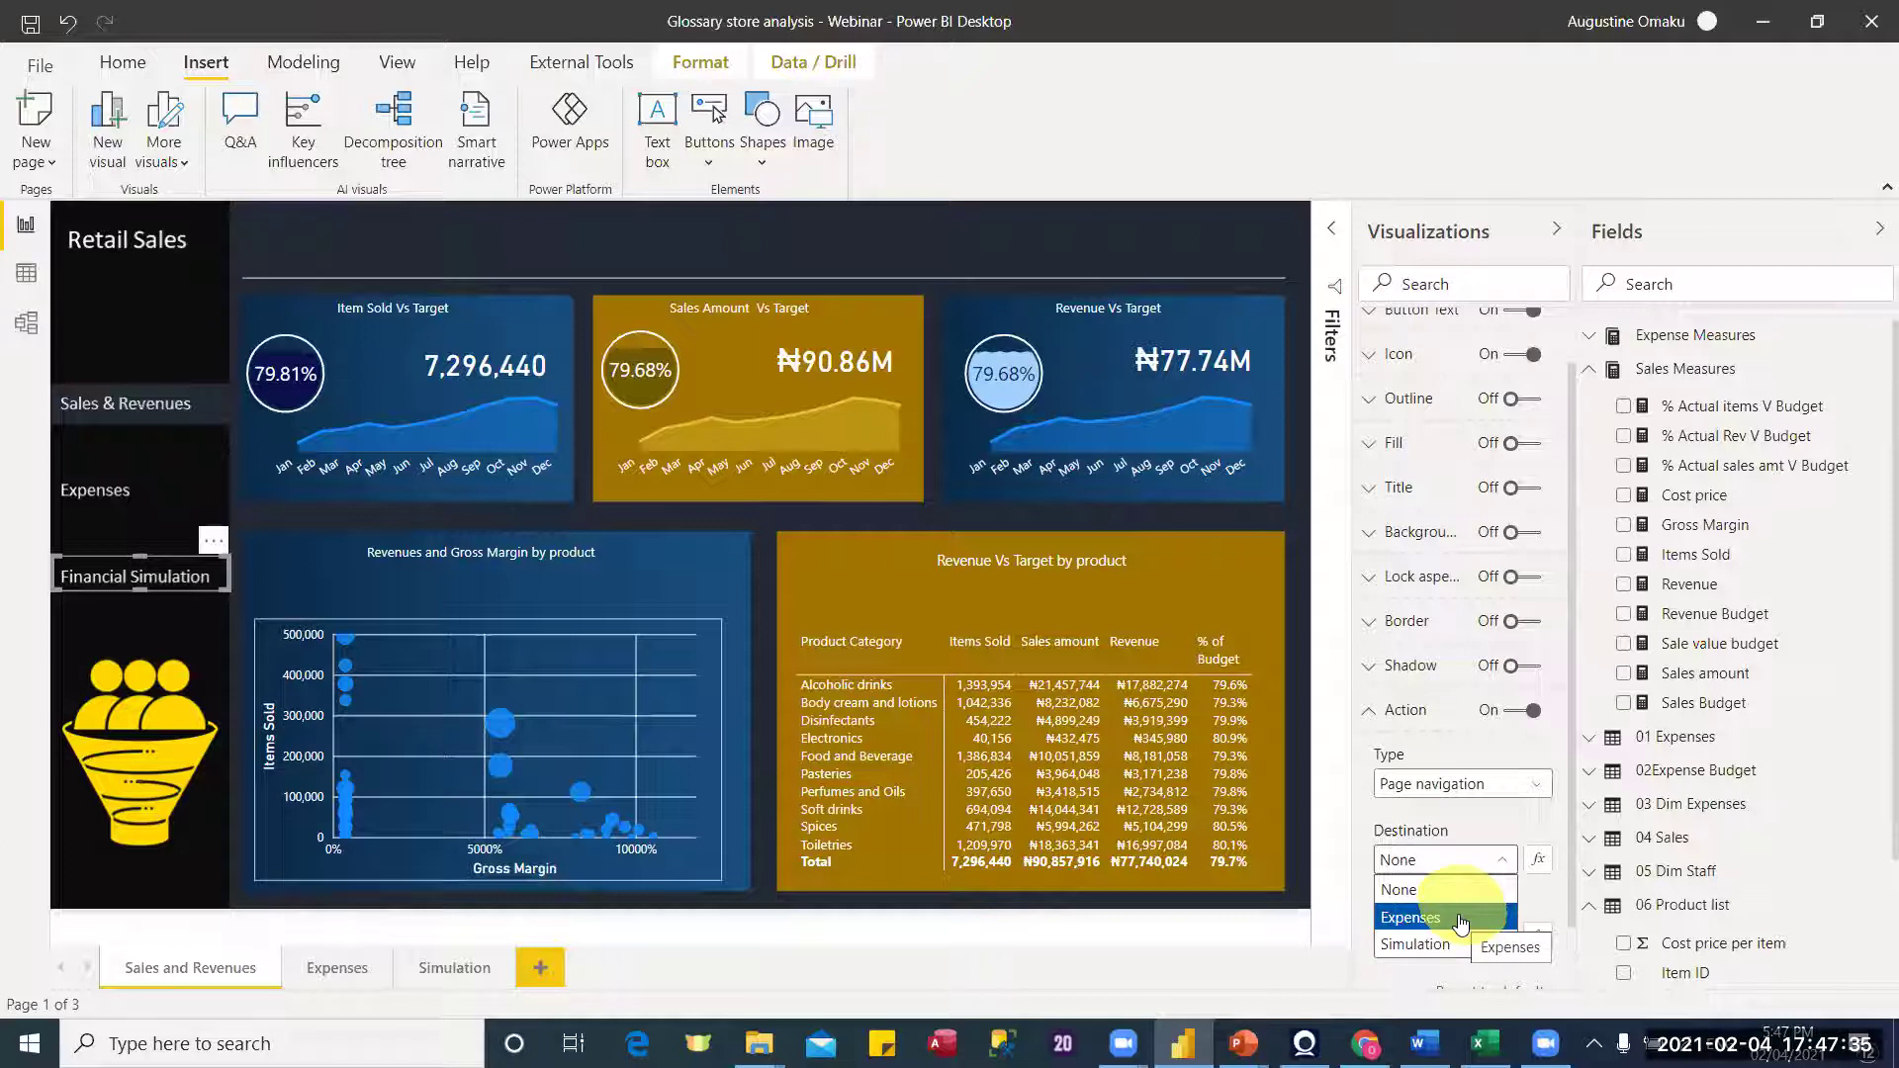
pyautogui.click(1460, 920)
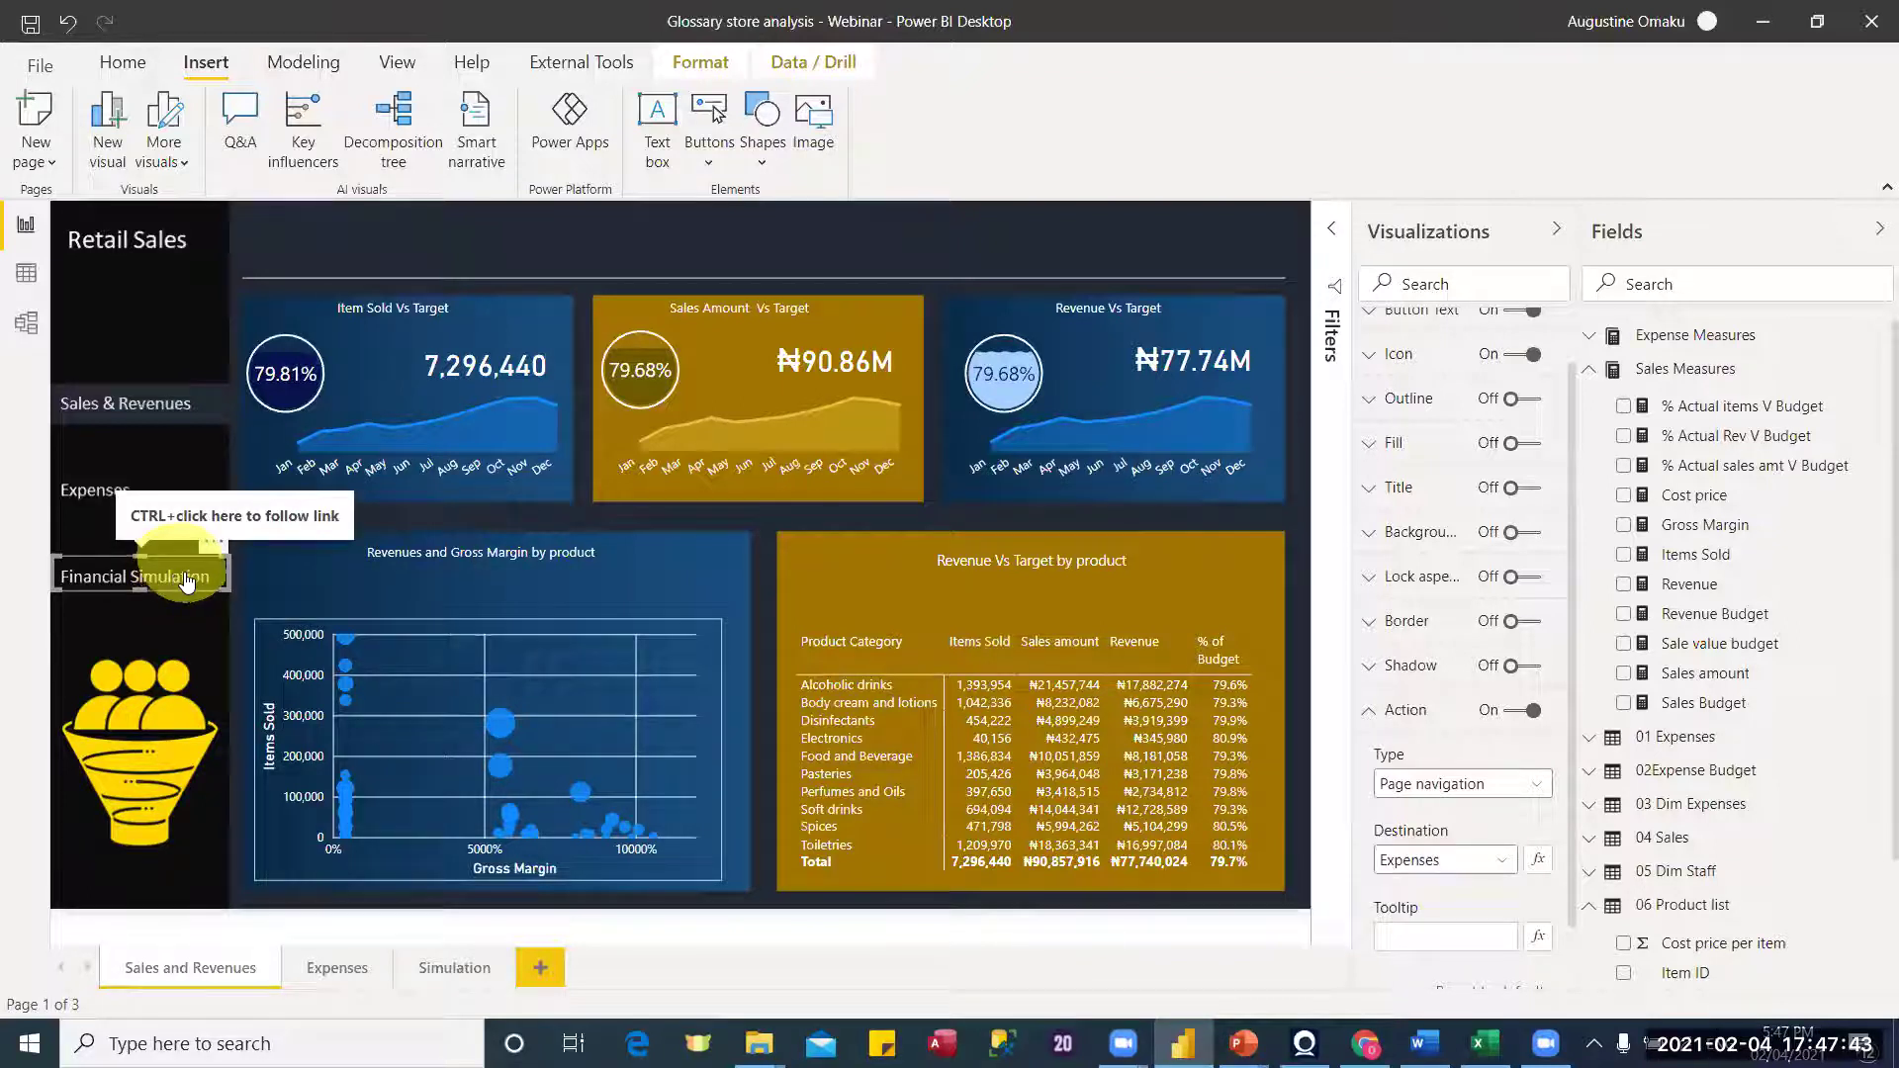
# Step: Duplicate the navigation button on the Financial Simulation label and place the copy over the Sales & Revenues label
pyautogui.press('Escape')
pyautogui.click(103, 410)
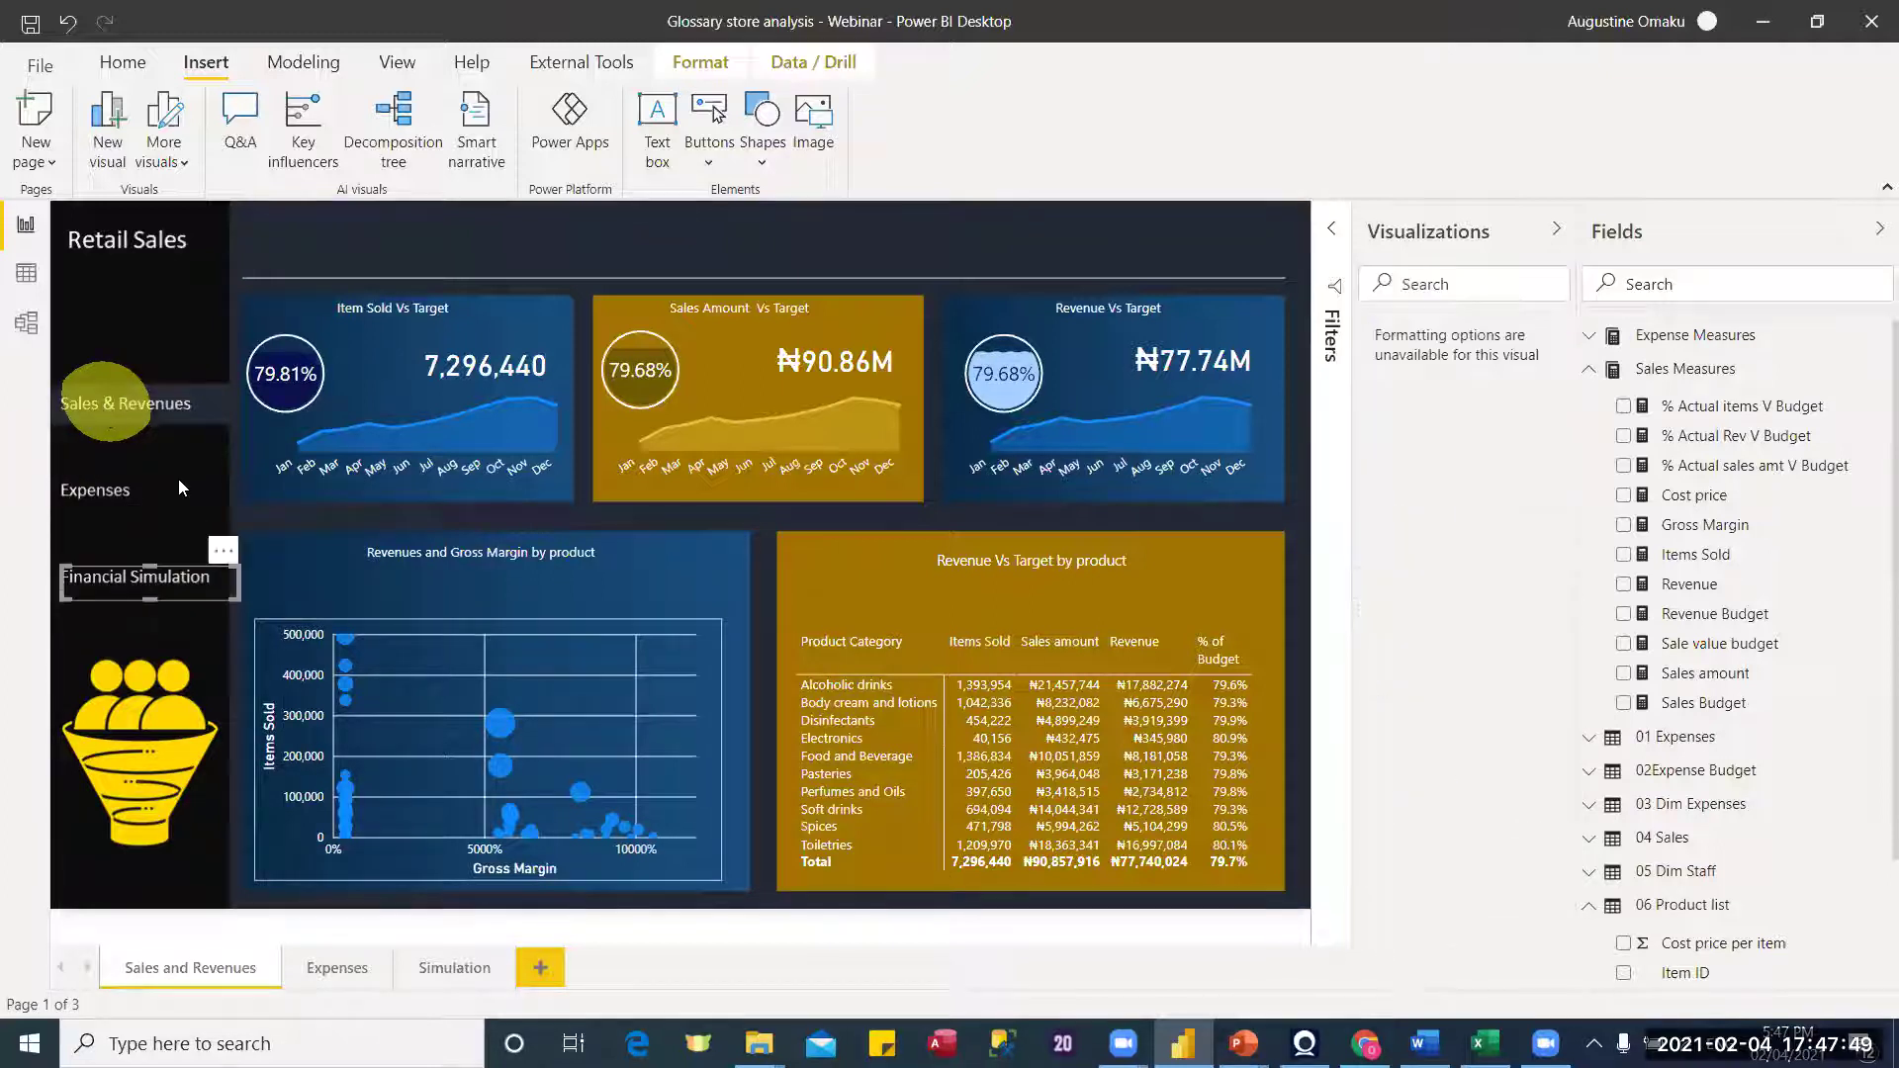
pyautogui.click(173, 569)
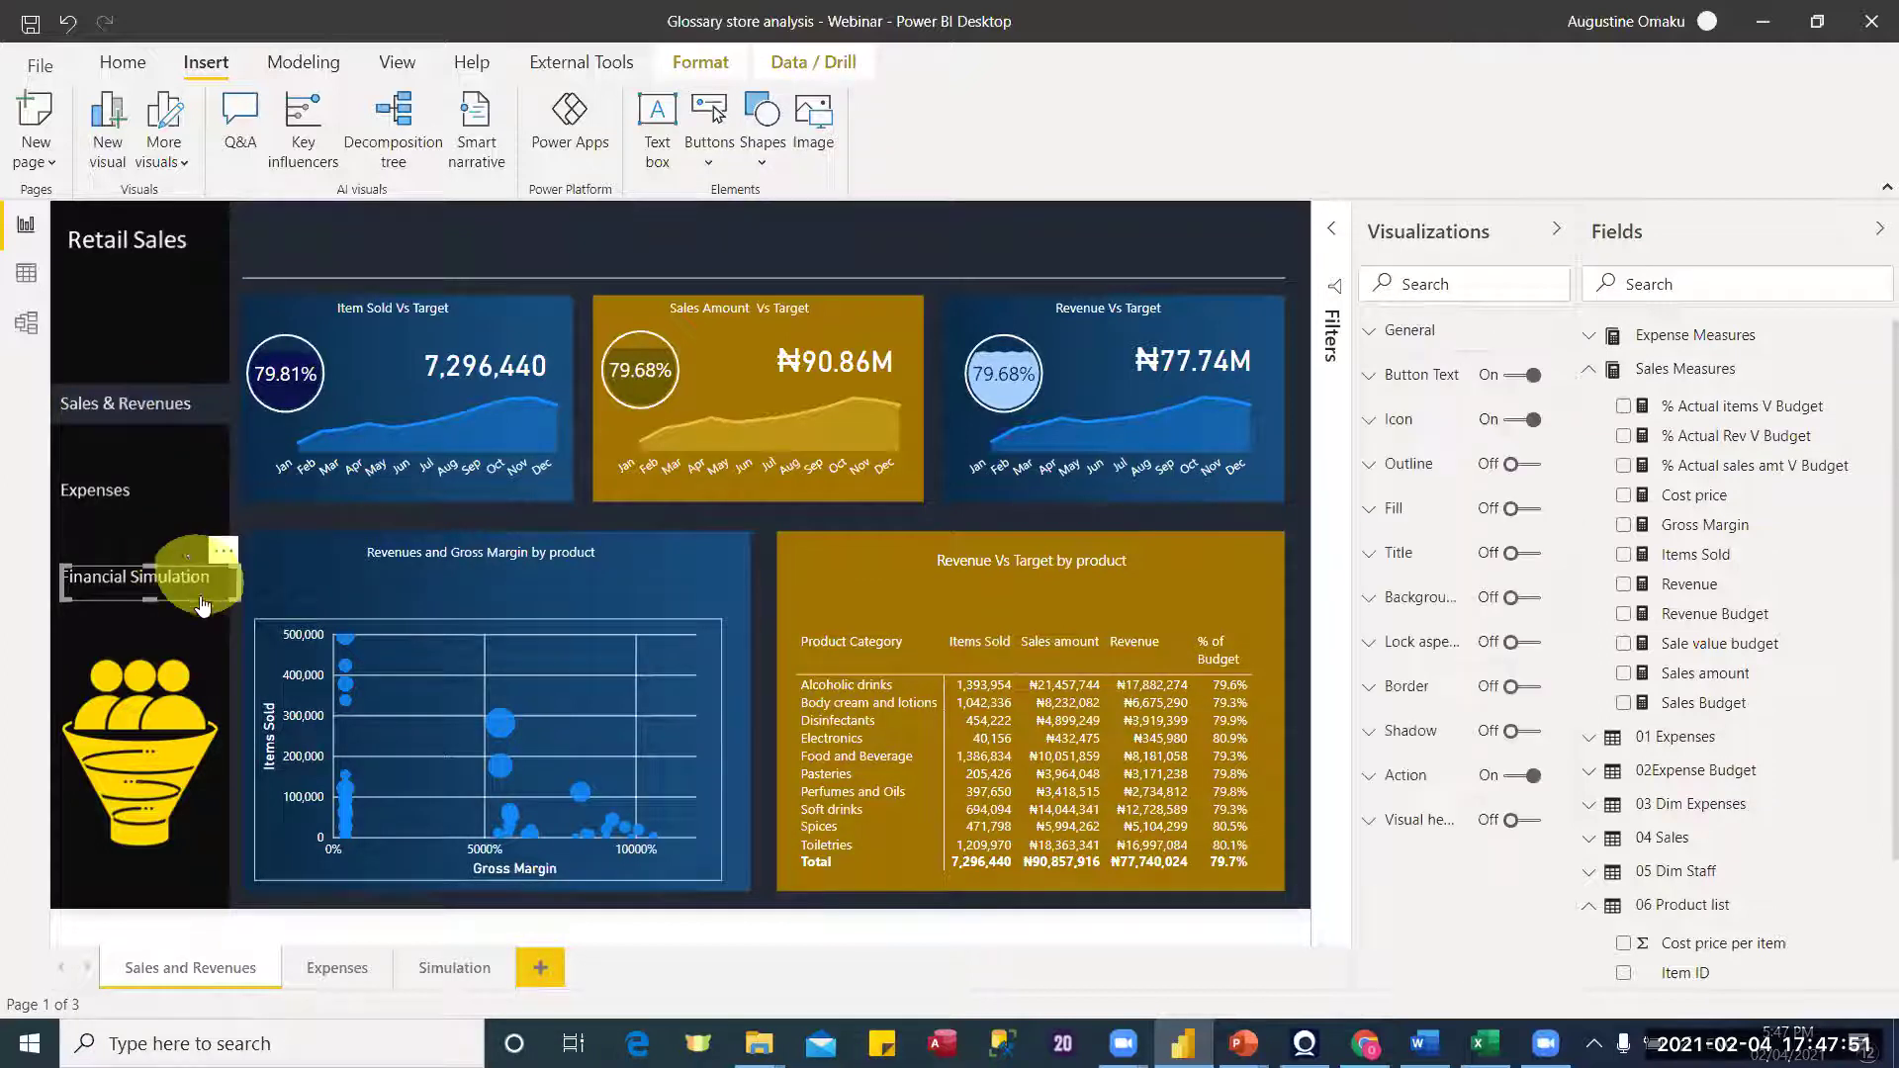
pyautogui.click(170, 402)
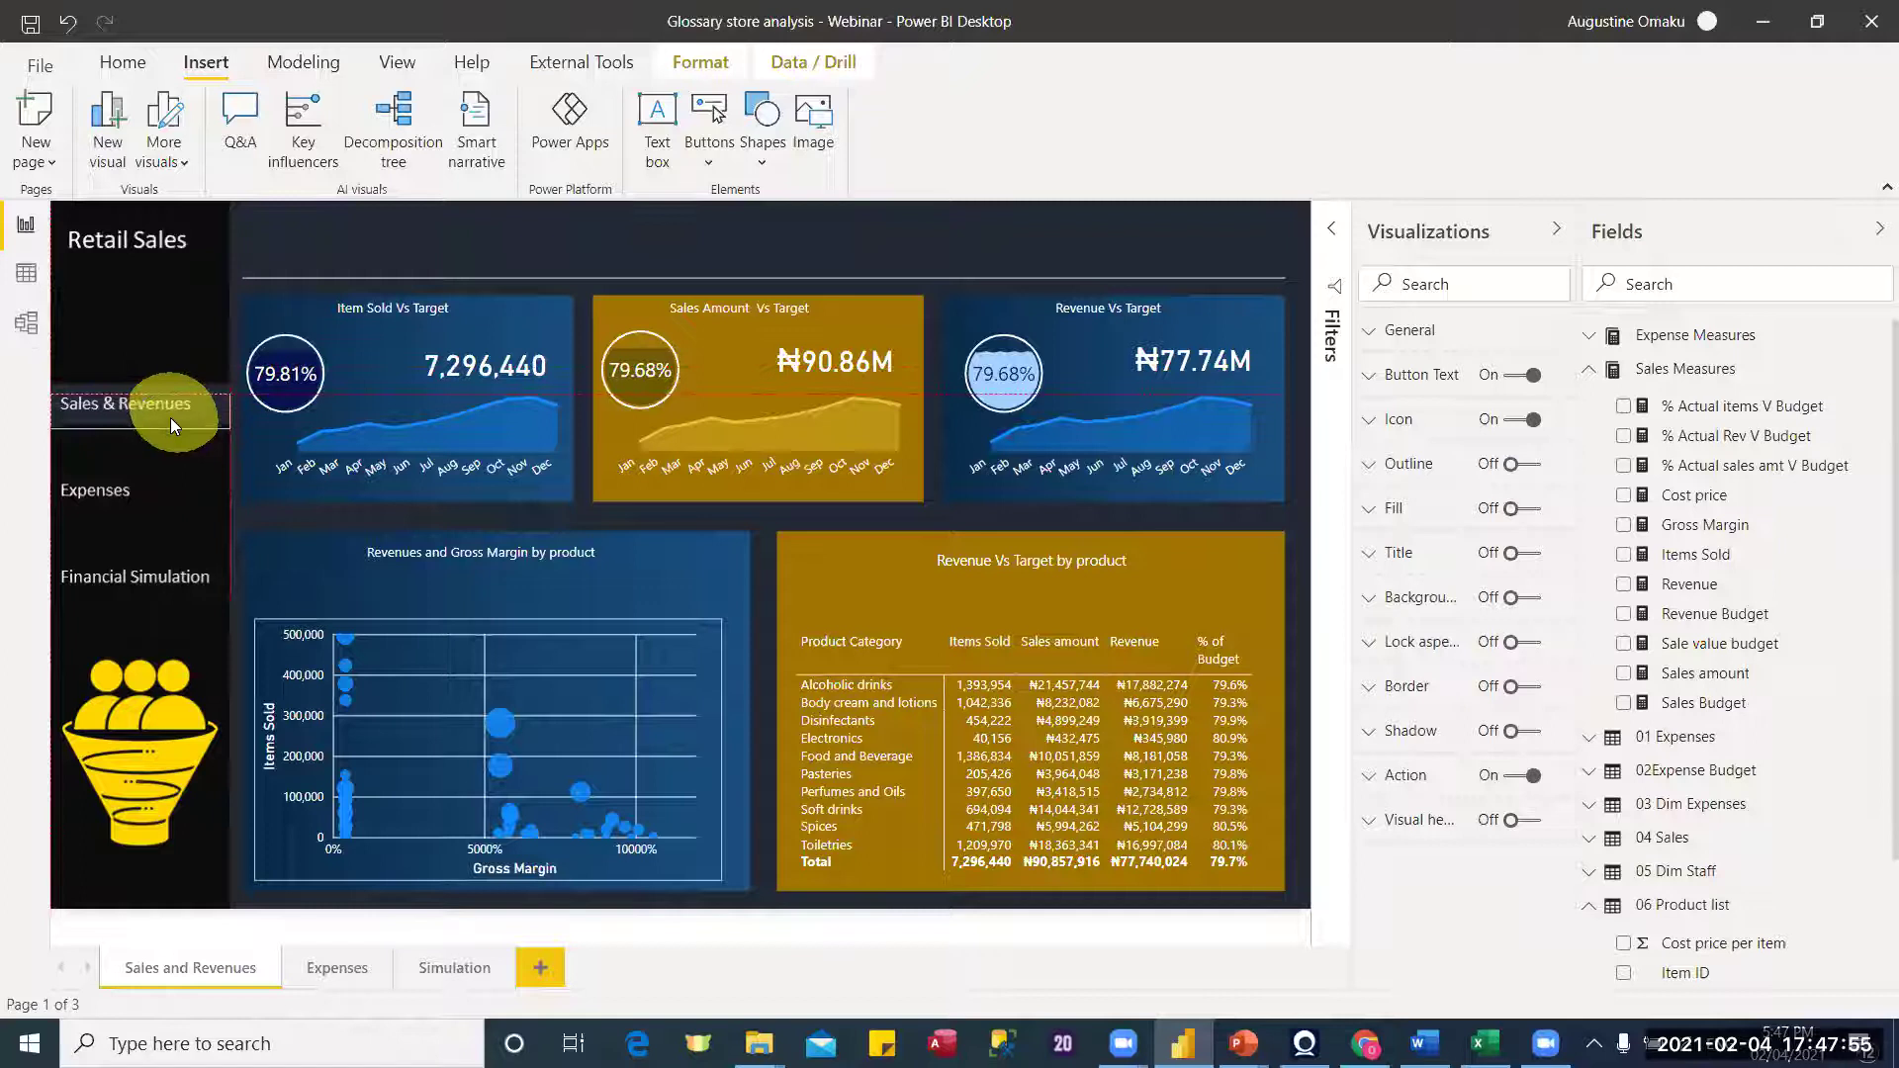
pyautogui.click(163, 407)
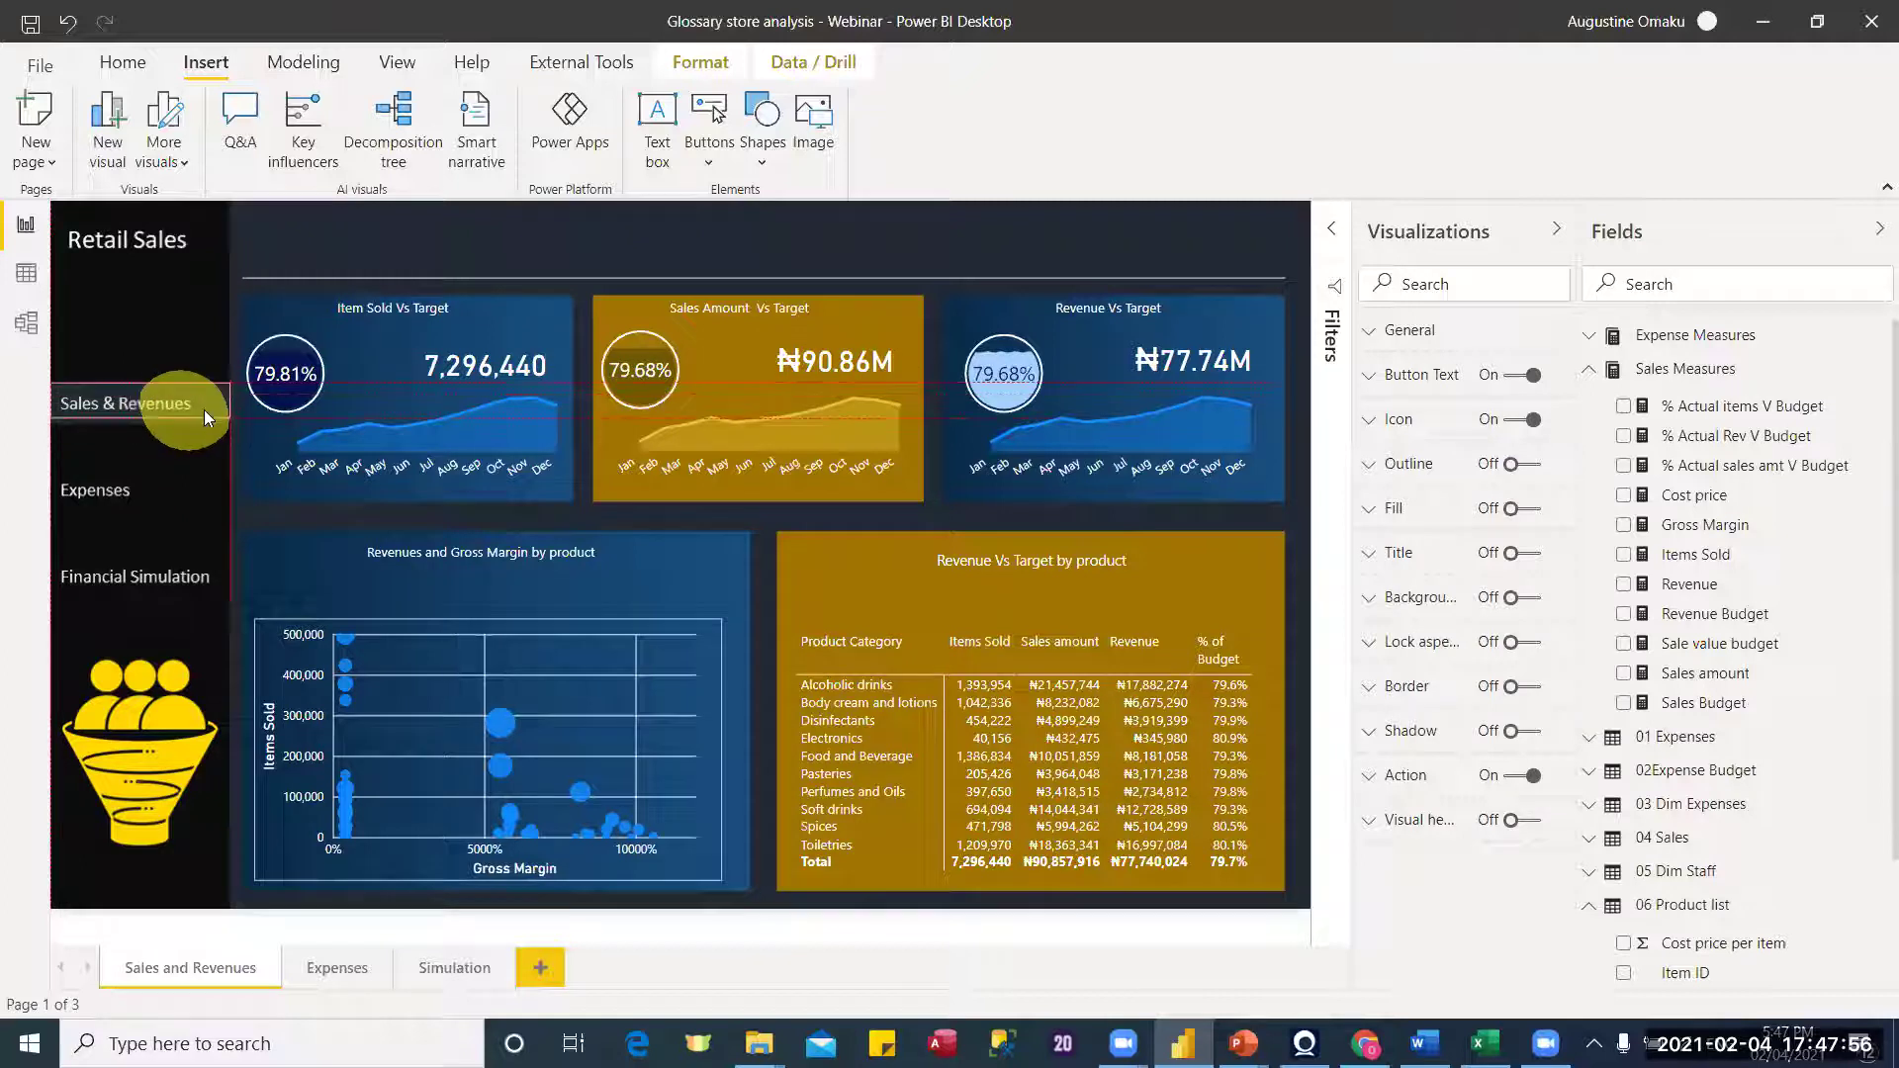
pyautogui.keyDown('ctrl'); pyautogui.click(144, 416); pyautogui.keyUp('ctrl')
pyautogui.click(144, 414)
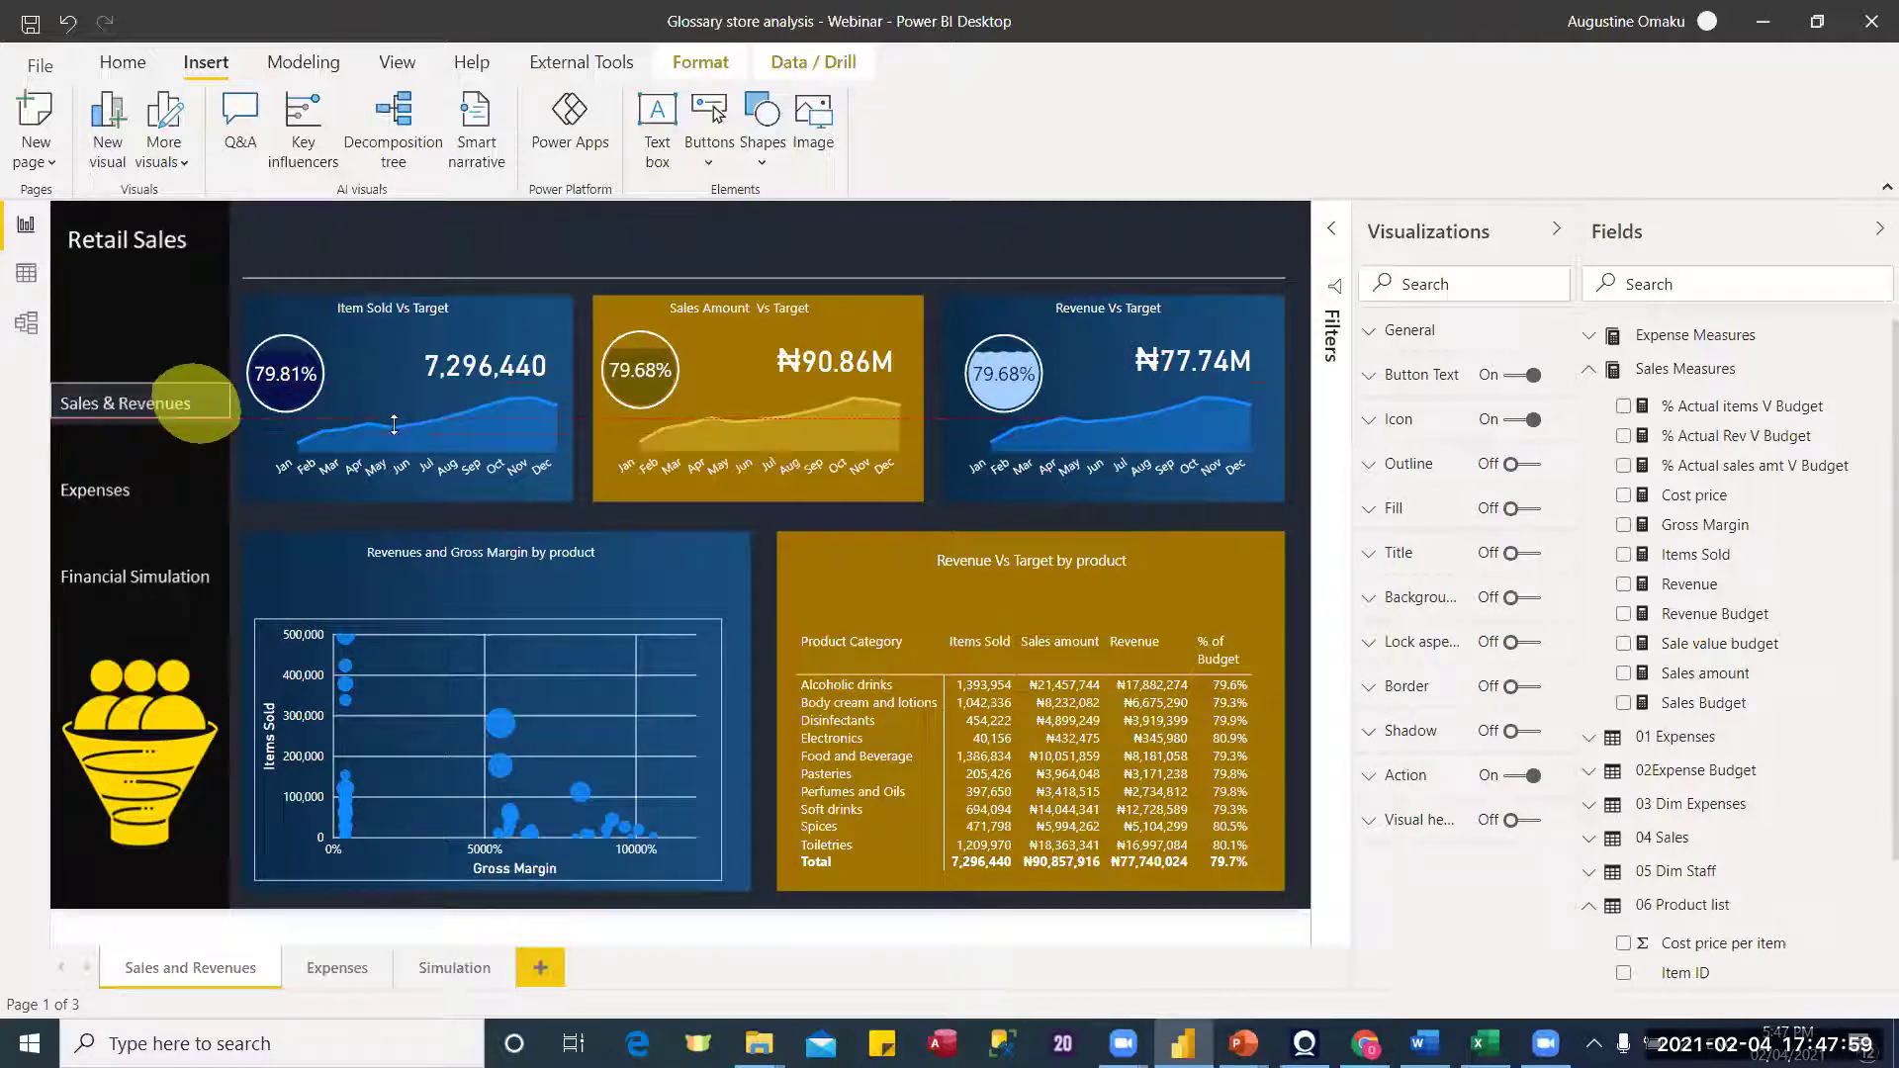
# Step: Check the copied button's page navigation action settings and nudge the button over the Sales & Revenues label
pyautogui.click(1386, 782)
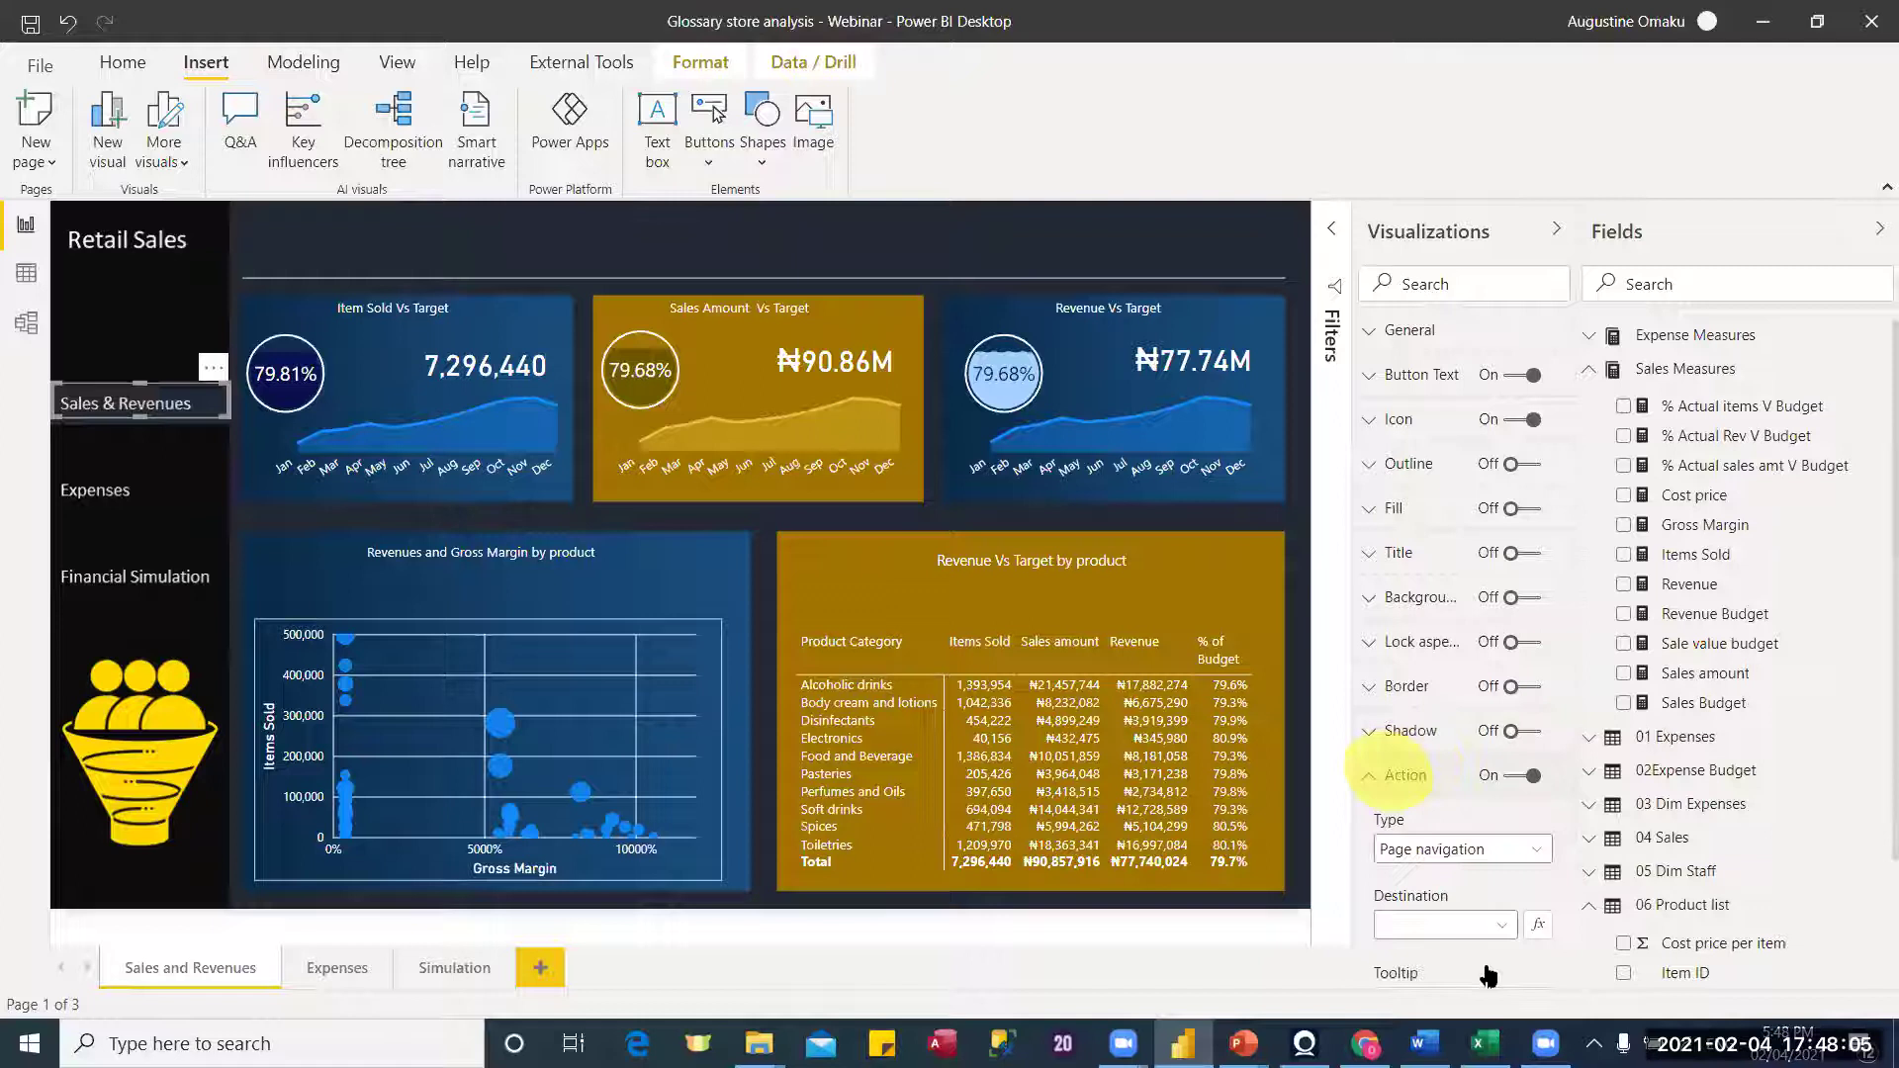
pyautogui.click(137, 417)
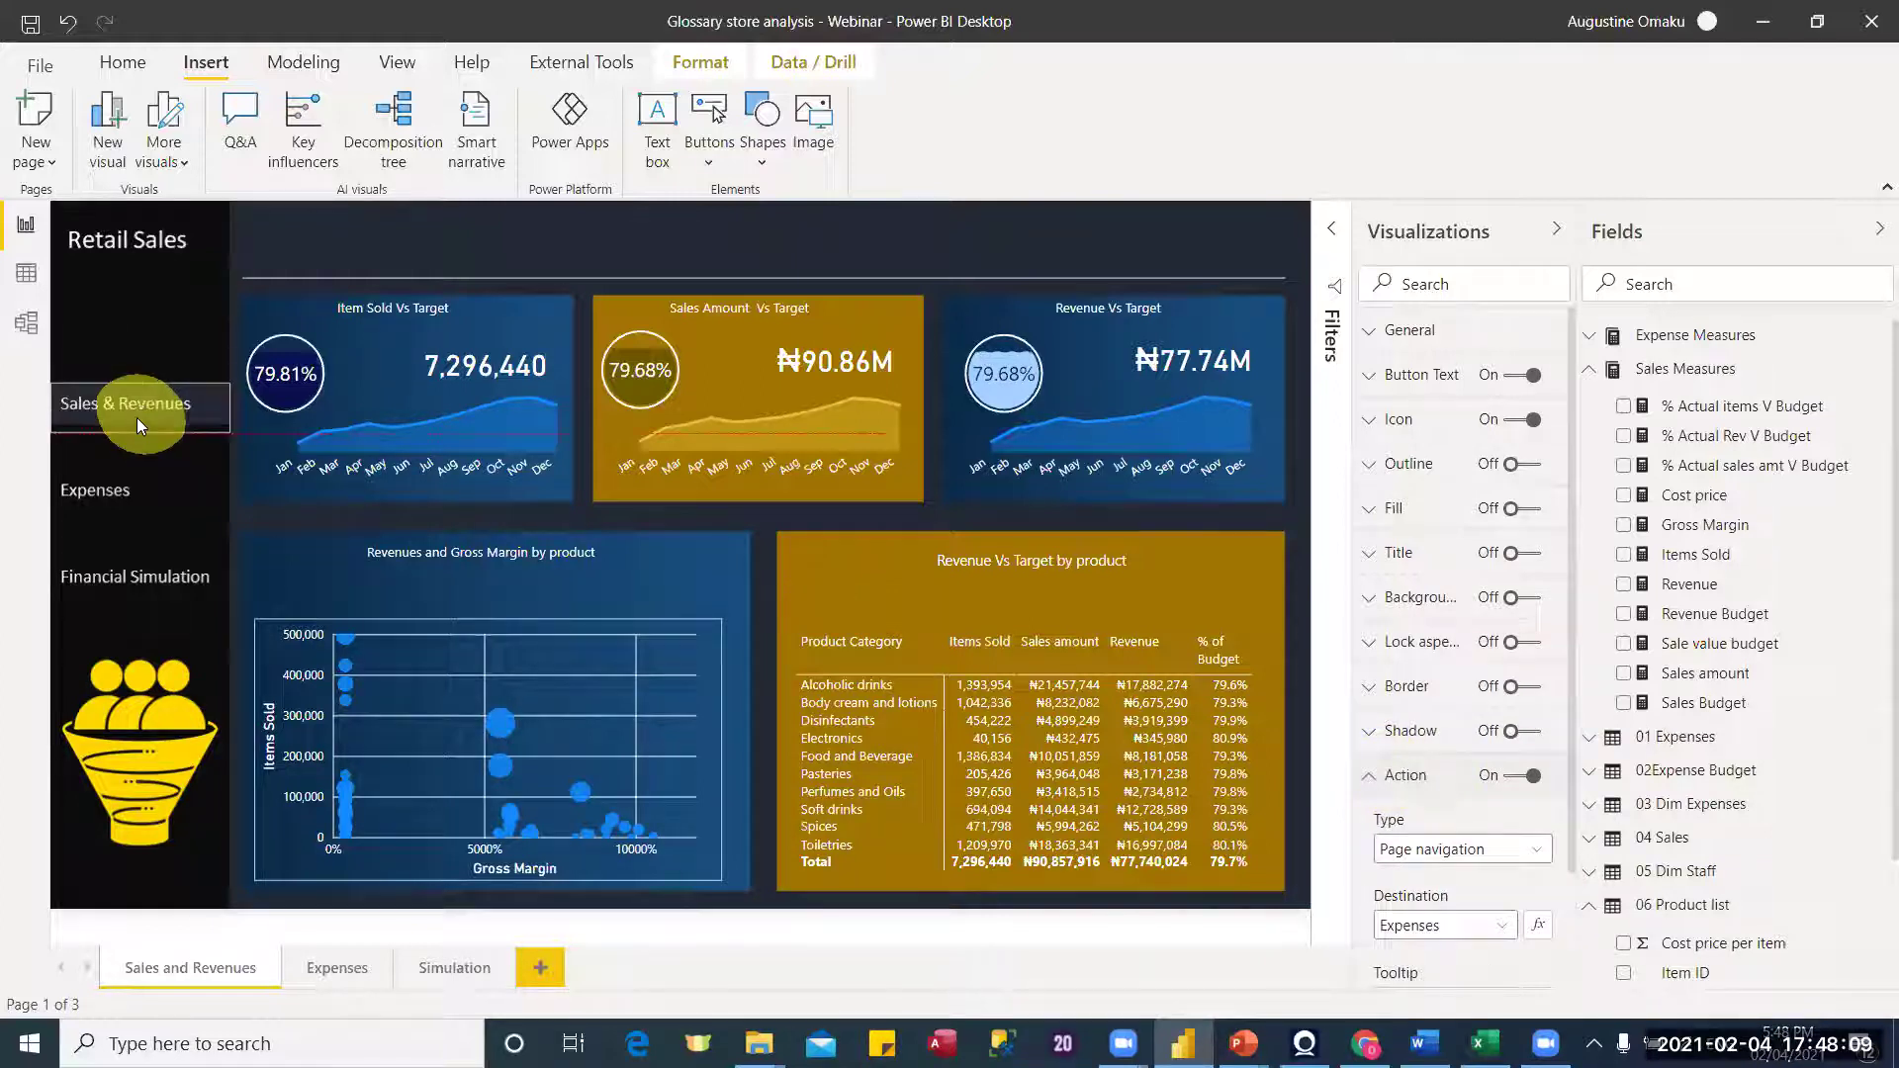
pyautogui.click(328, 353)
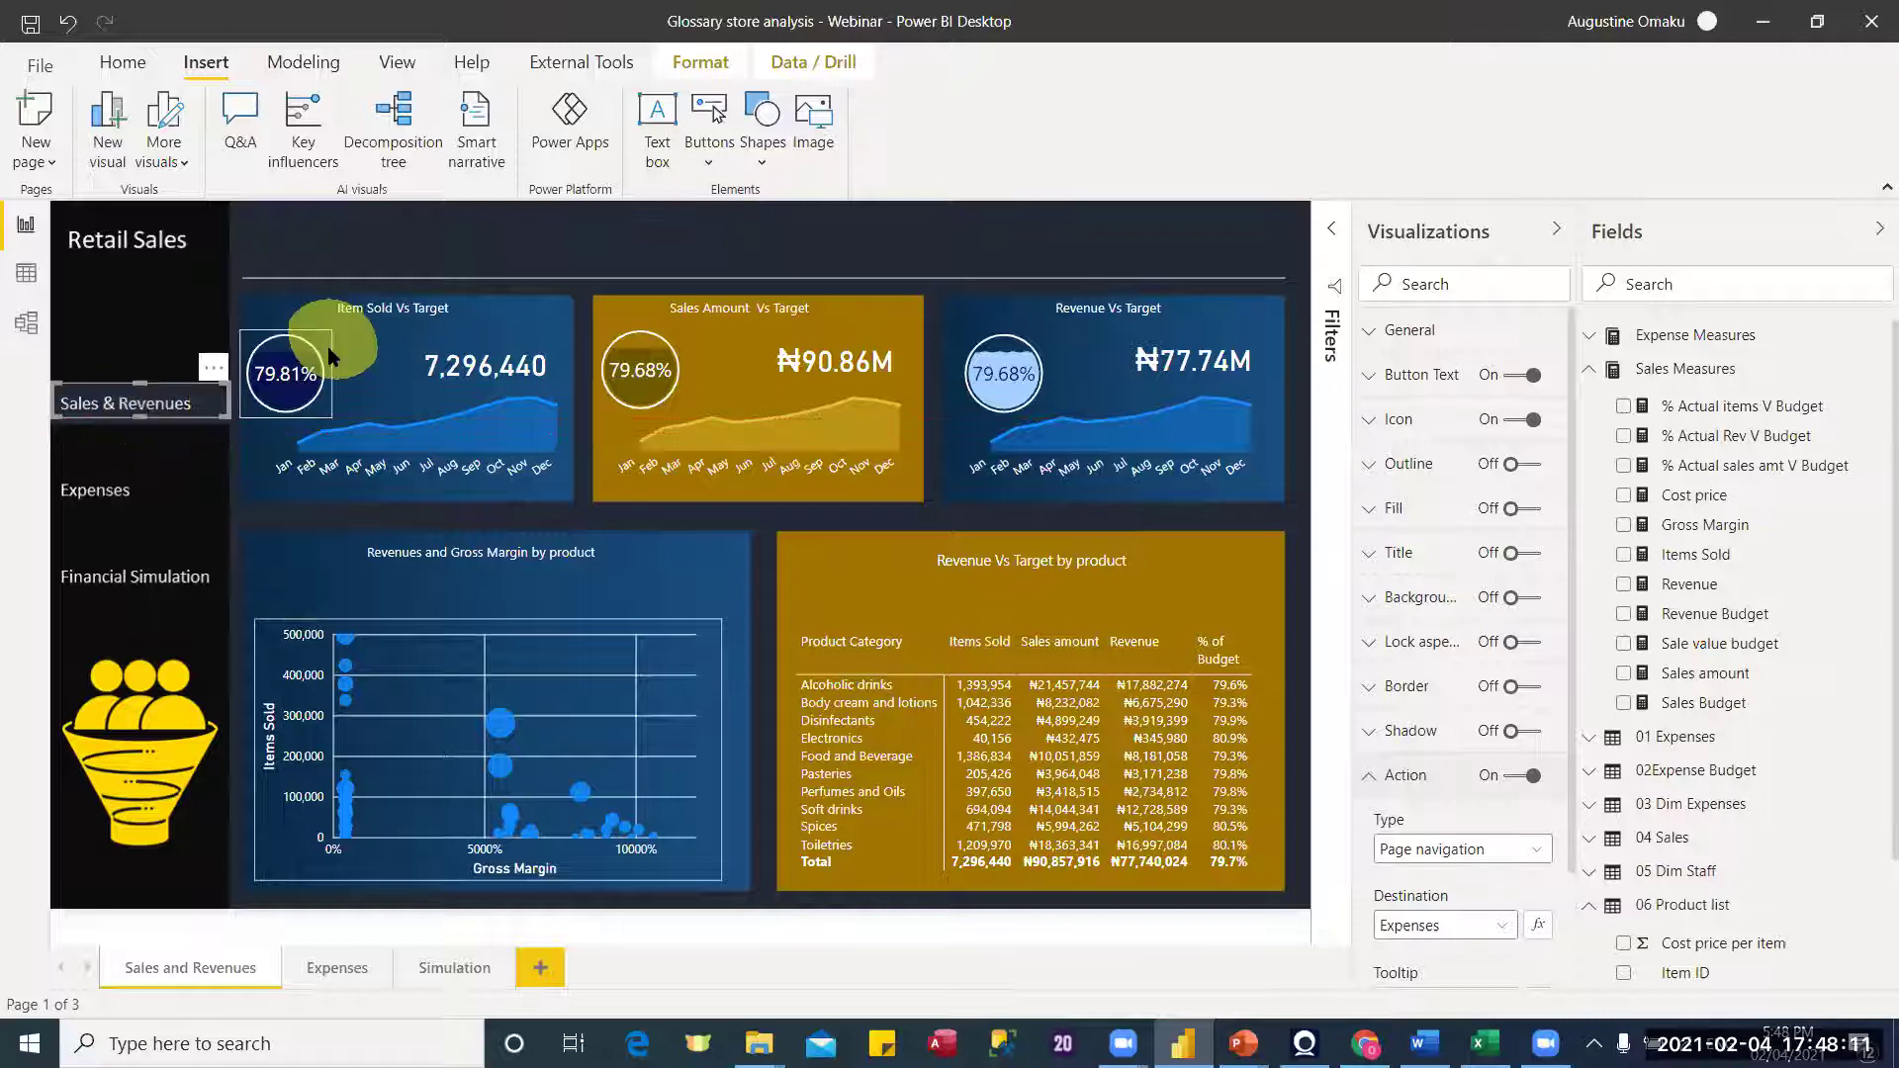
pyautogui.click(174, 386)
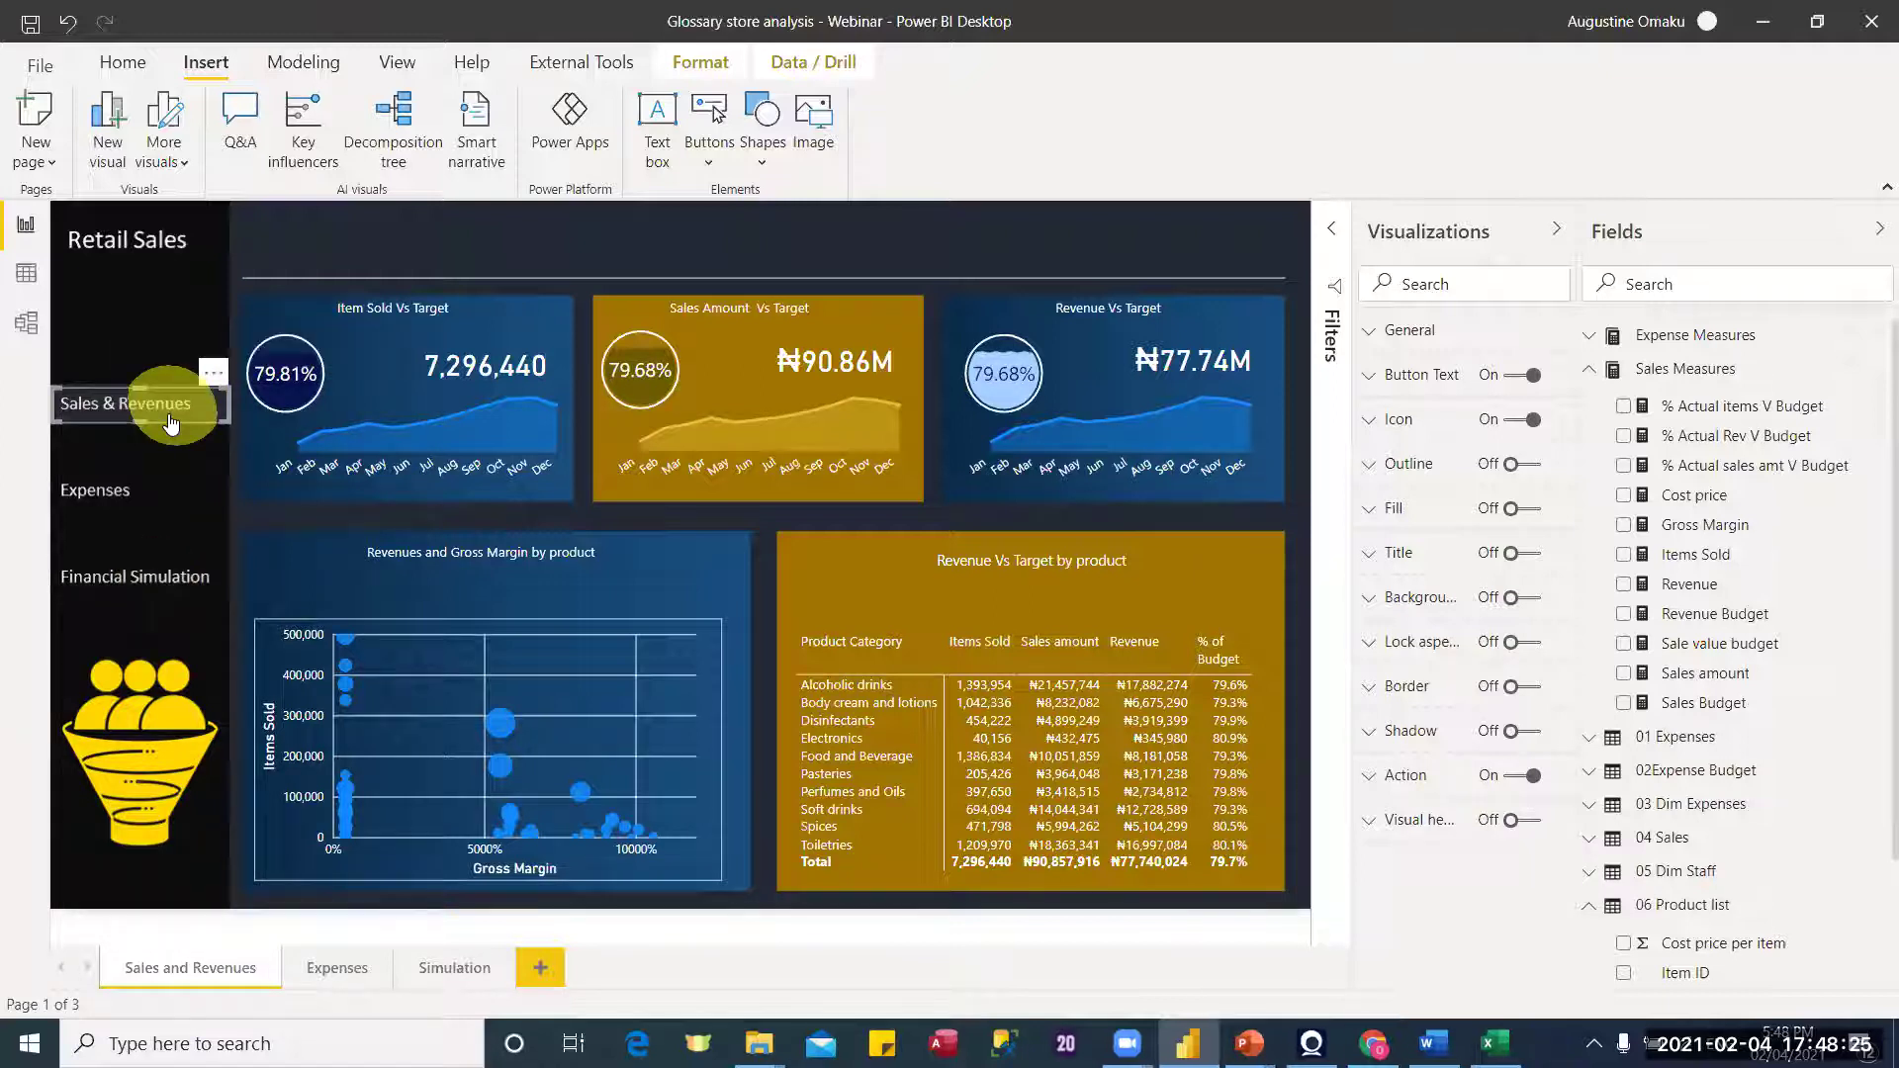
# Step: Test the copied button's link to the Expenses page and return to the Sales and Revenues page
pyautogui.hotkey('alt', 'Tab')
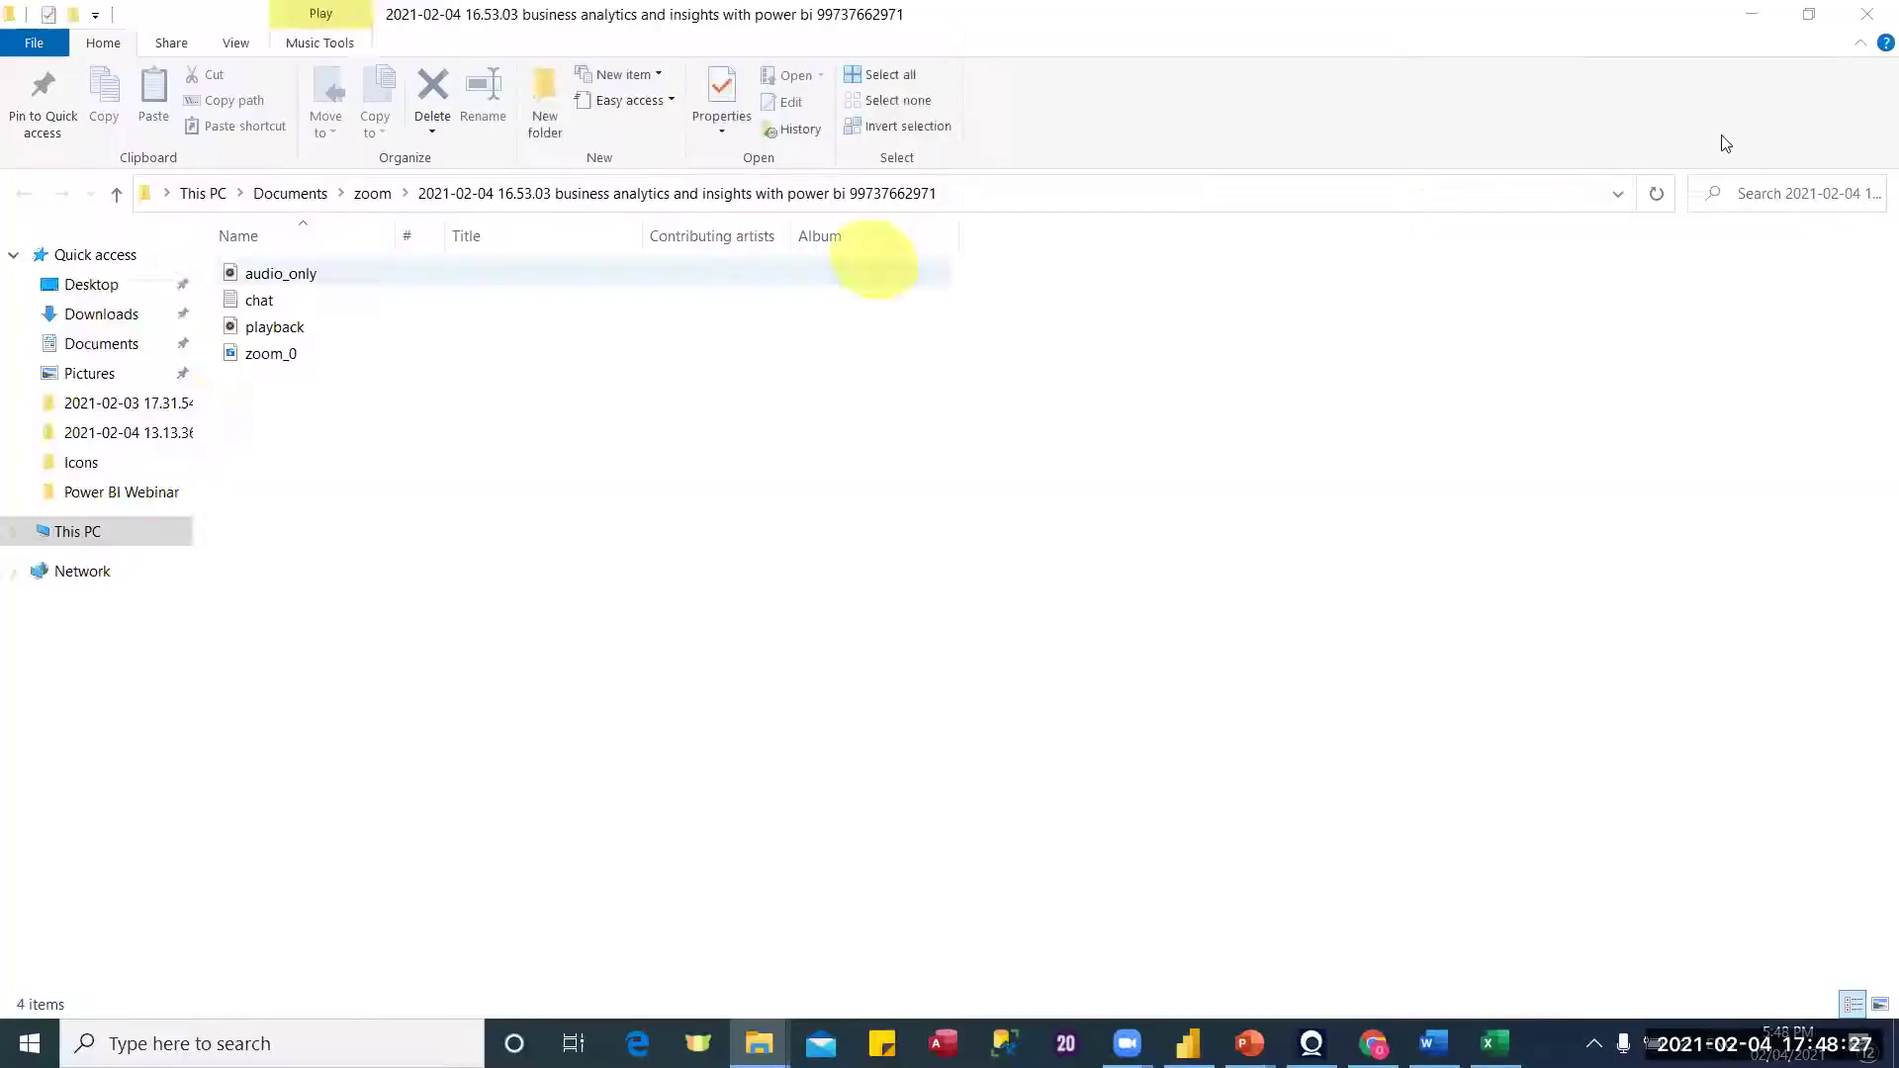
pyautogui.click(1765, 12)
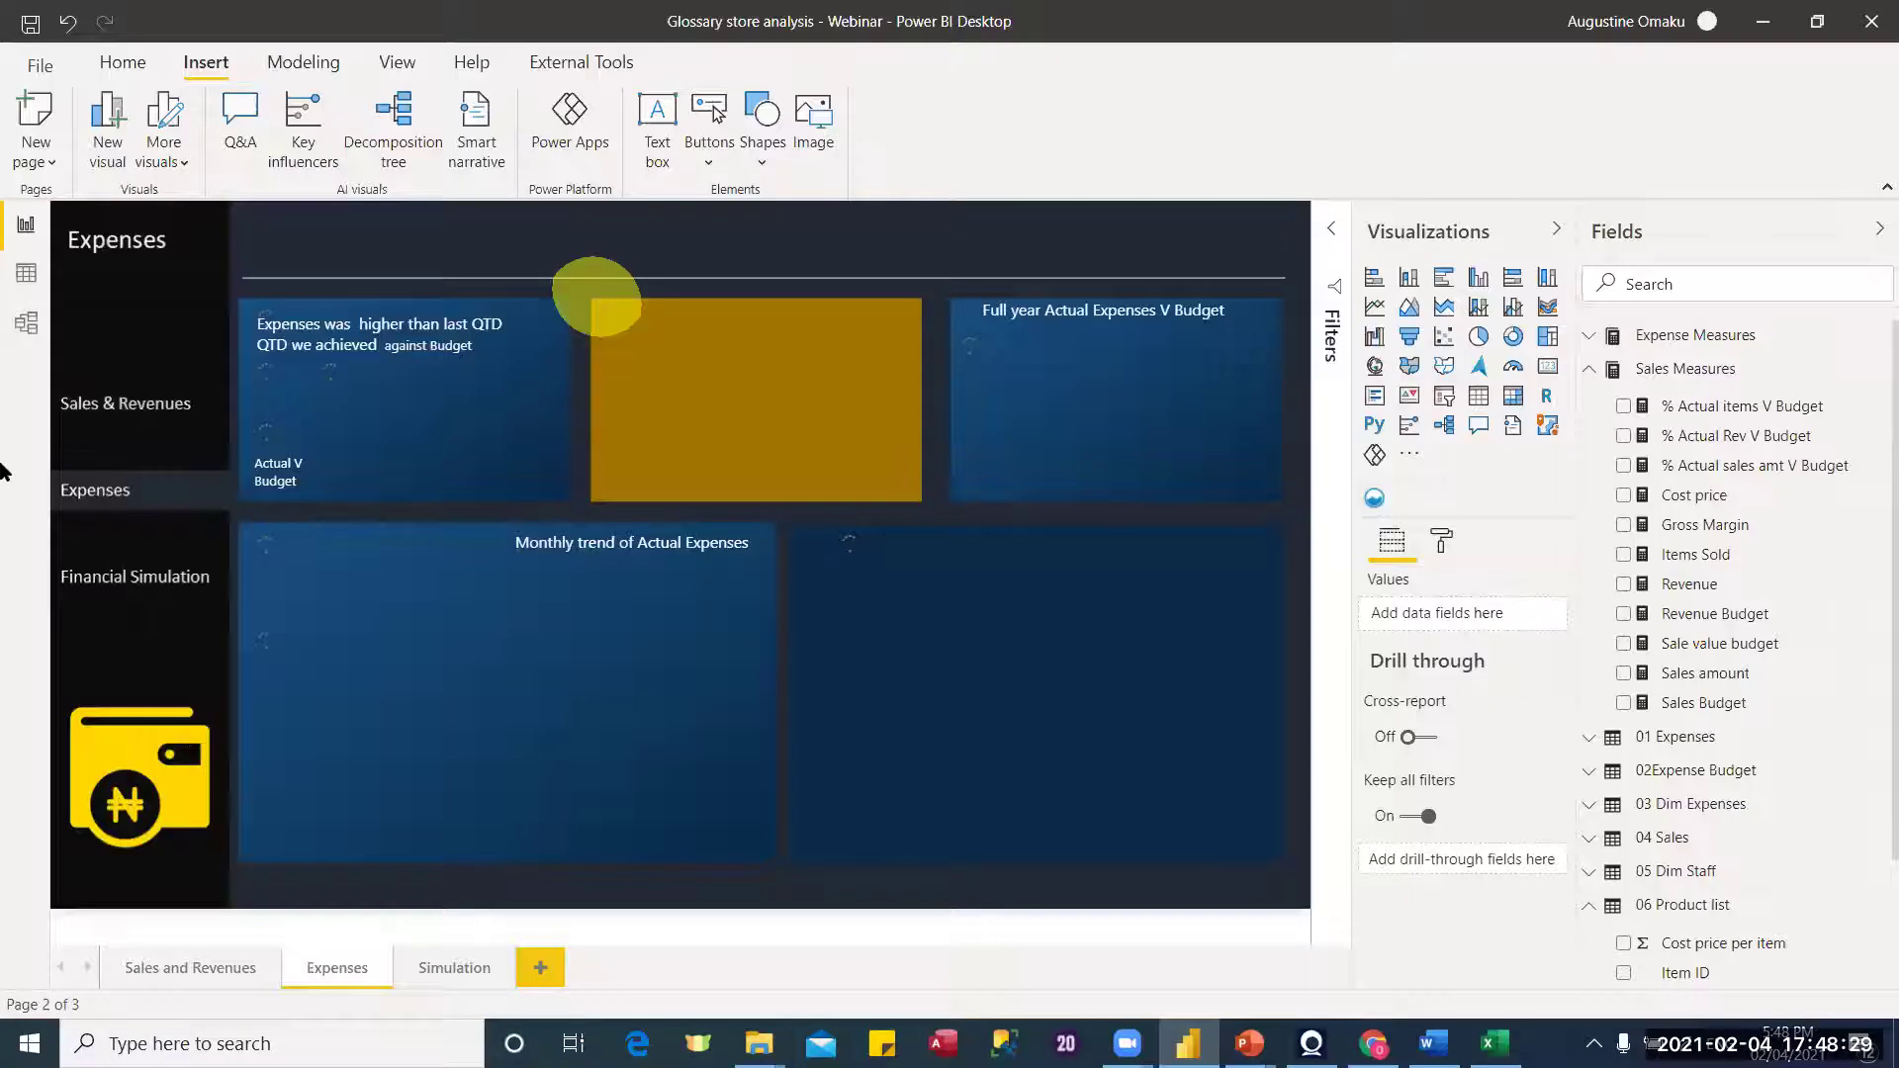
pyautogui.click(156, 493)
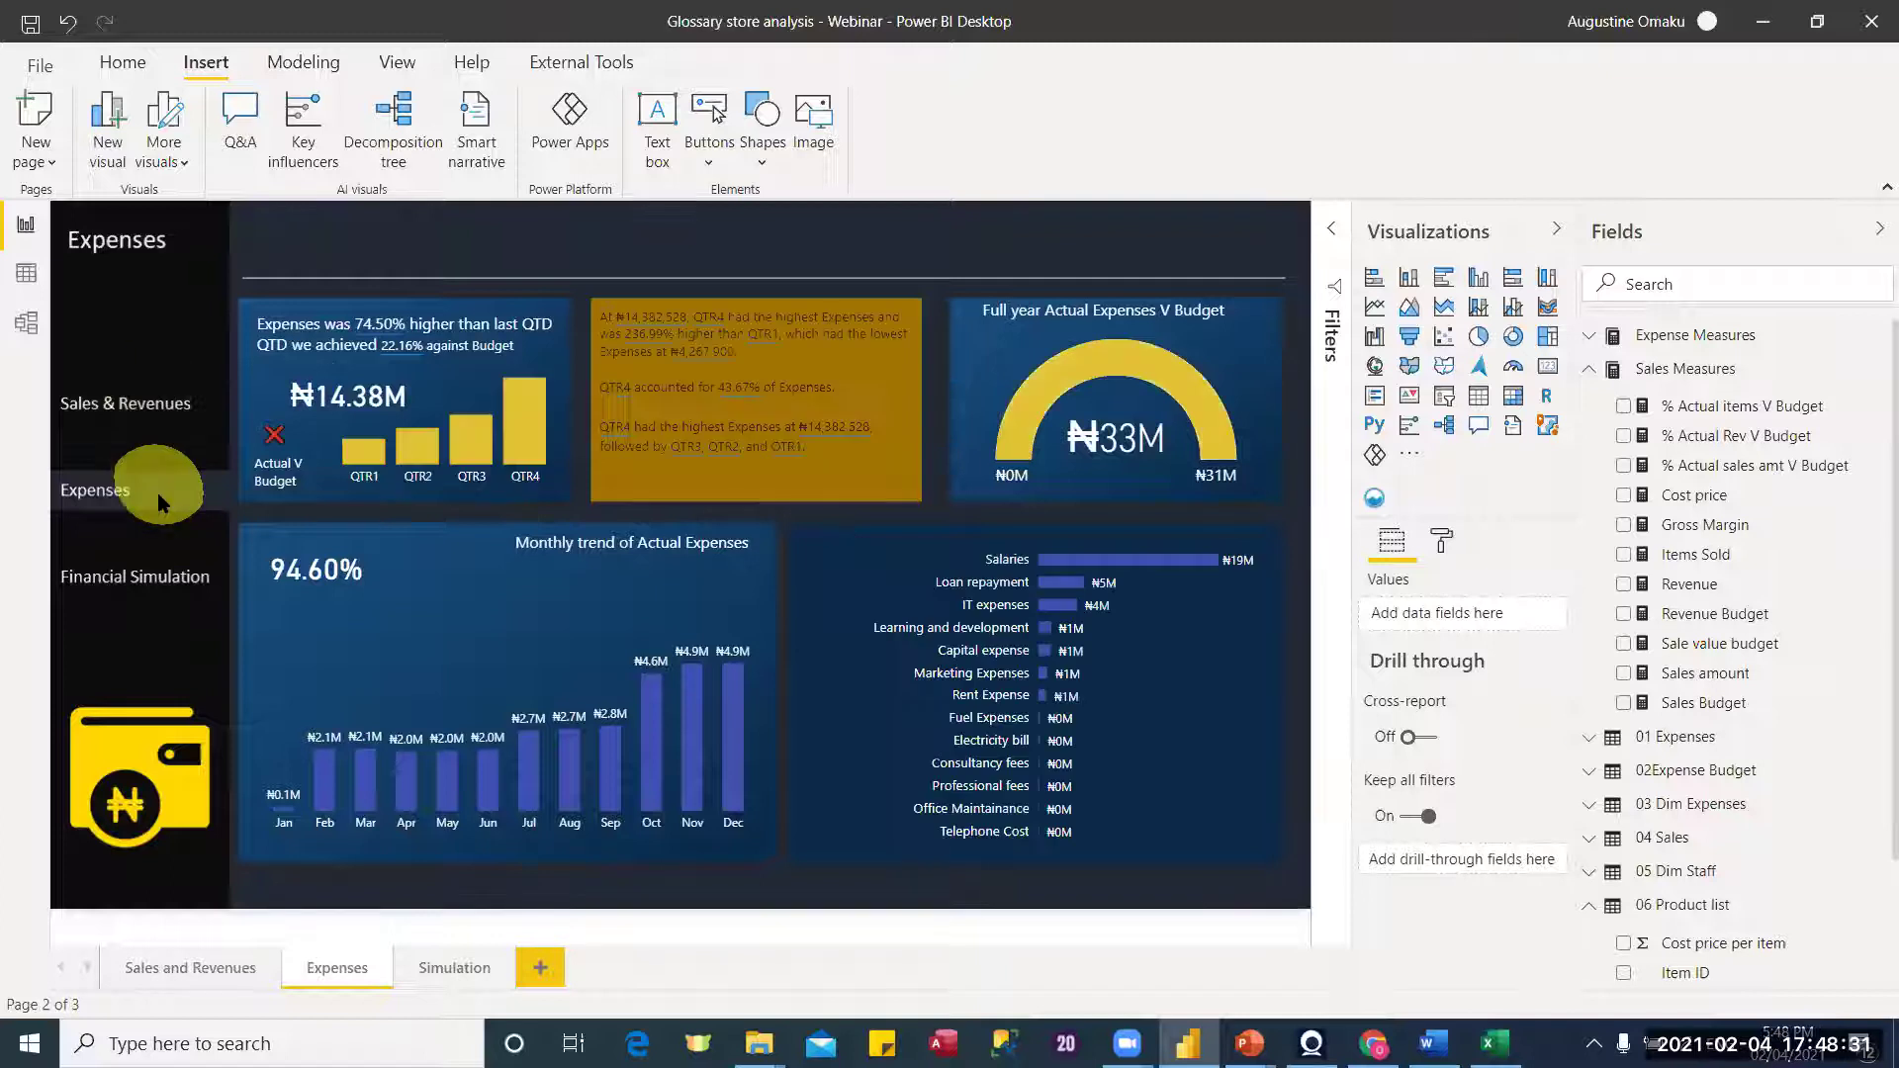
pyautogui.click(157, 403)
pyautogui.click(127, 578)
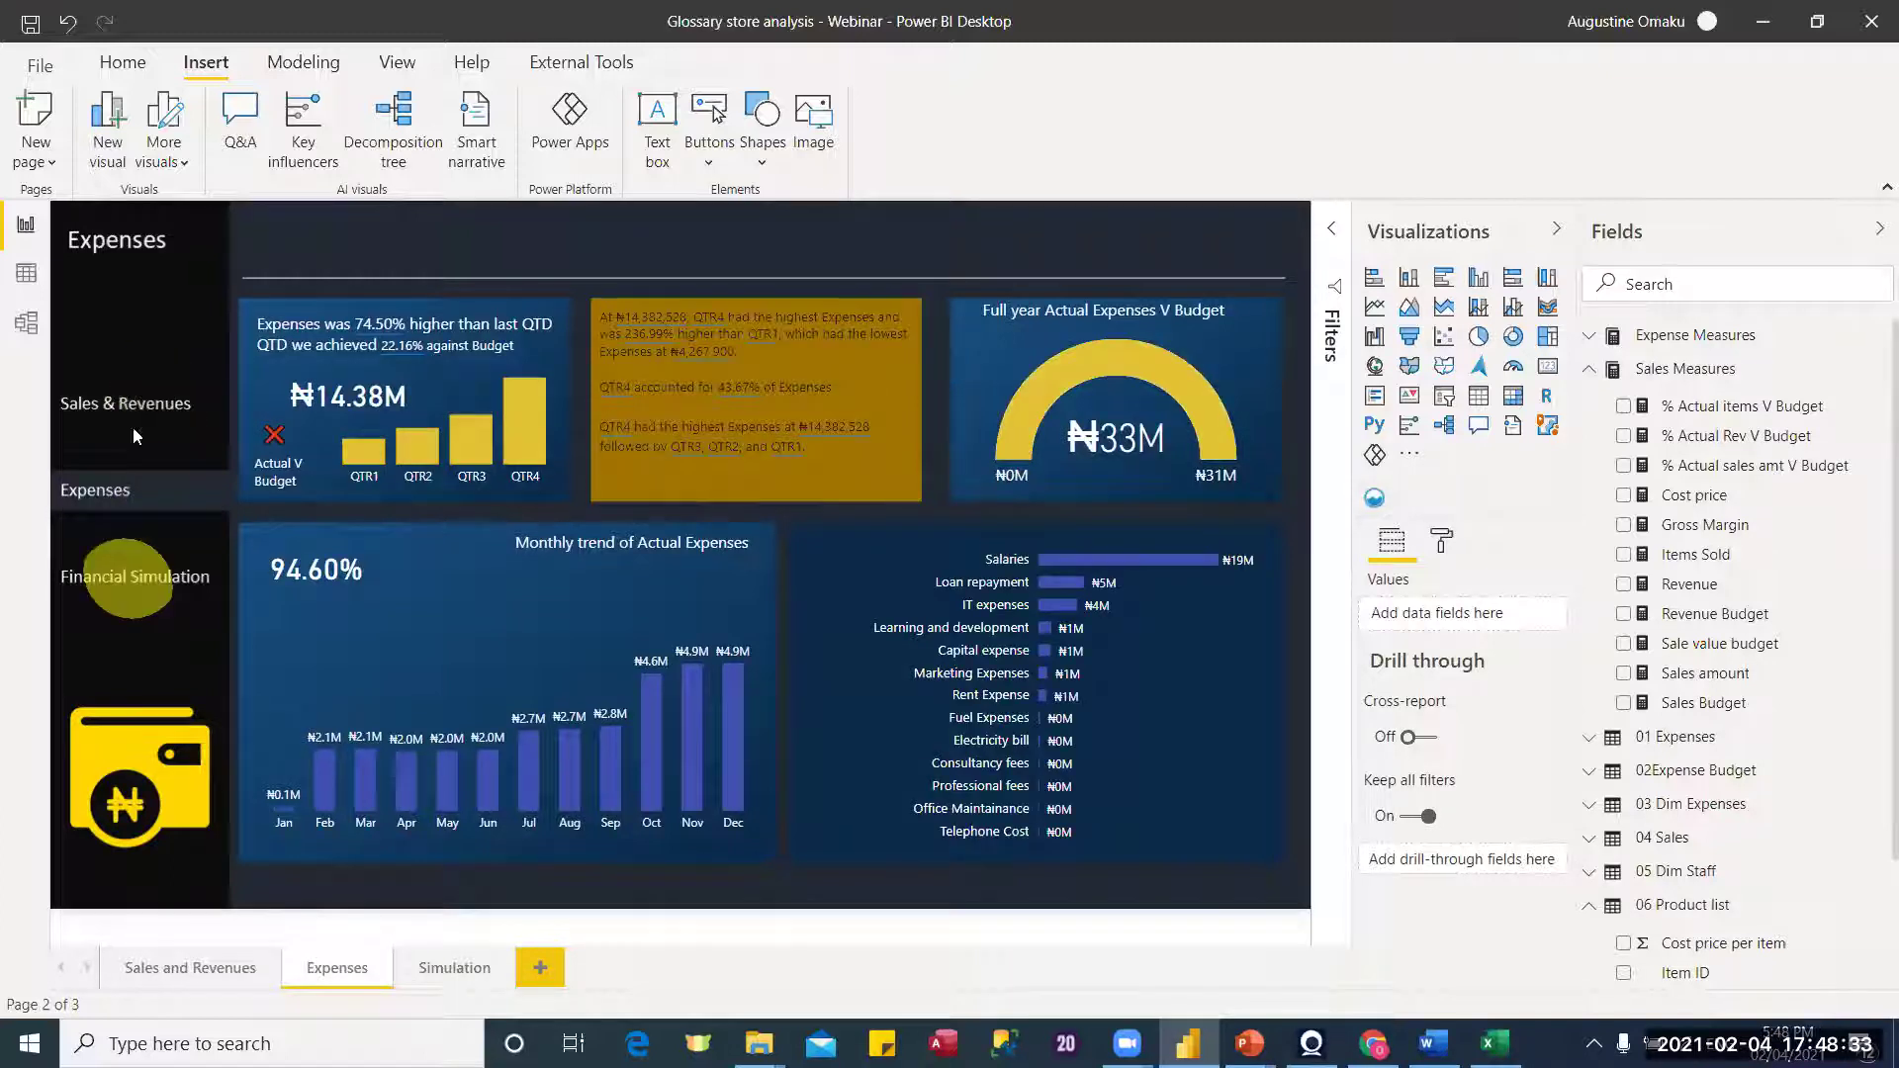
pyautogui.click(346, 841)
pyautogui.click(219, 960)
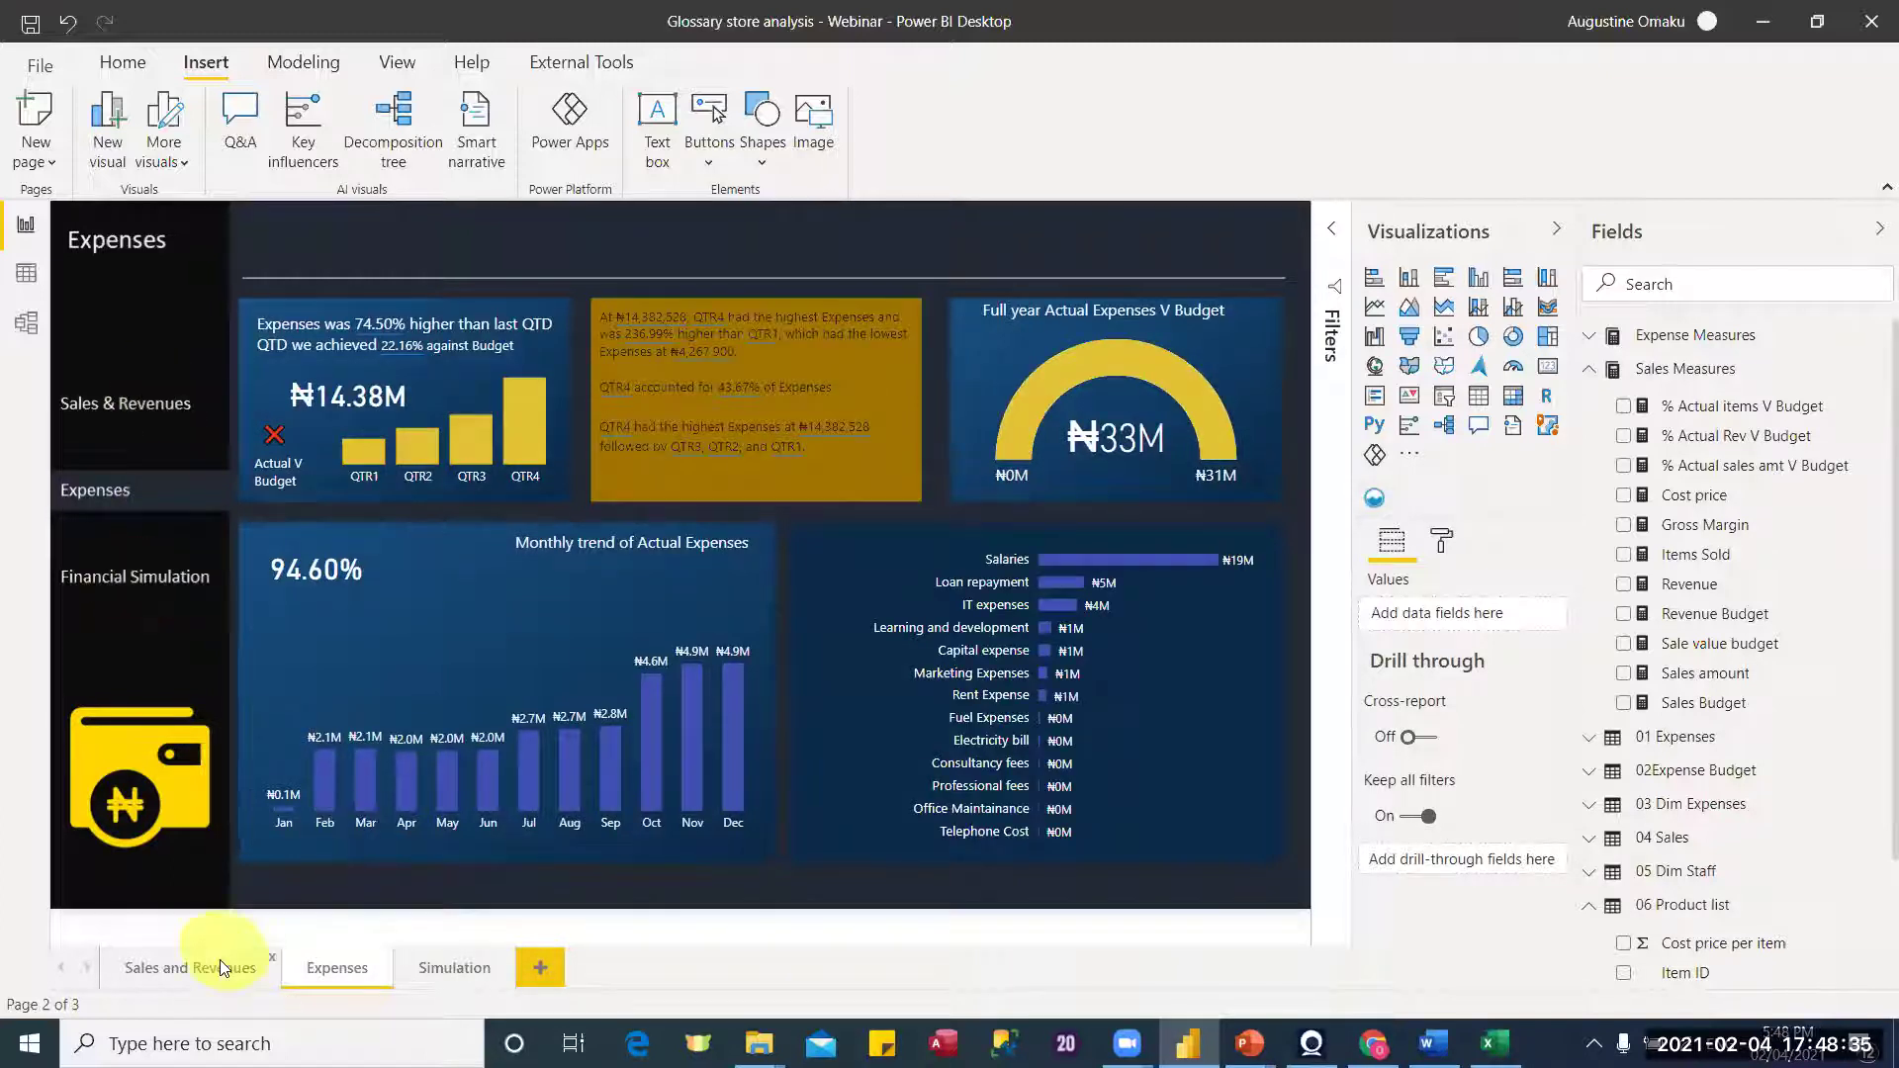
pyautogui.click(201, 616)
pyautogui.click(220, 971)
pyautogui.click(219, 971)
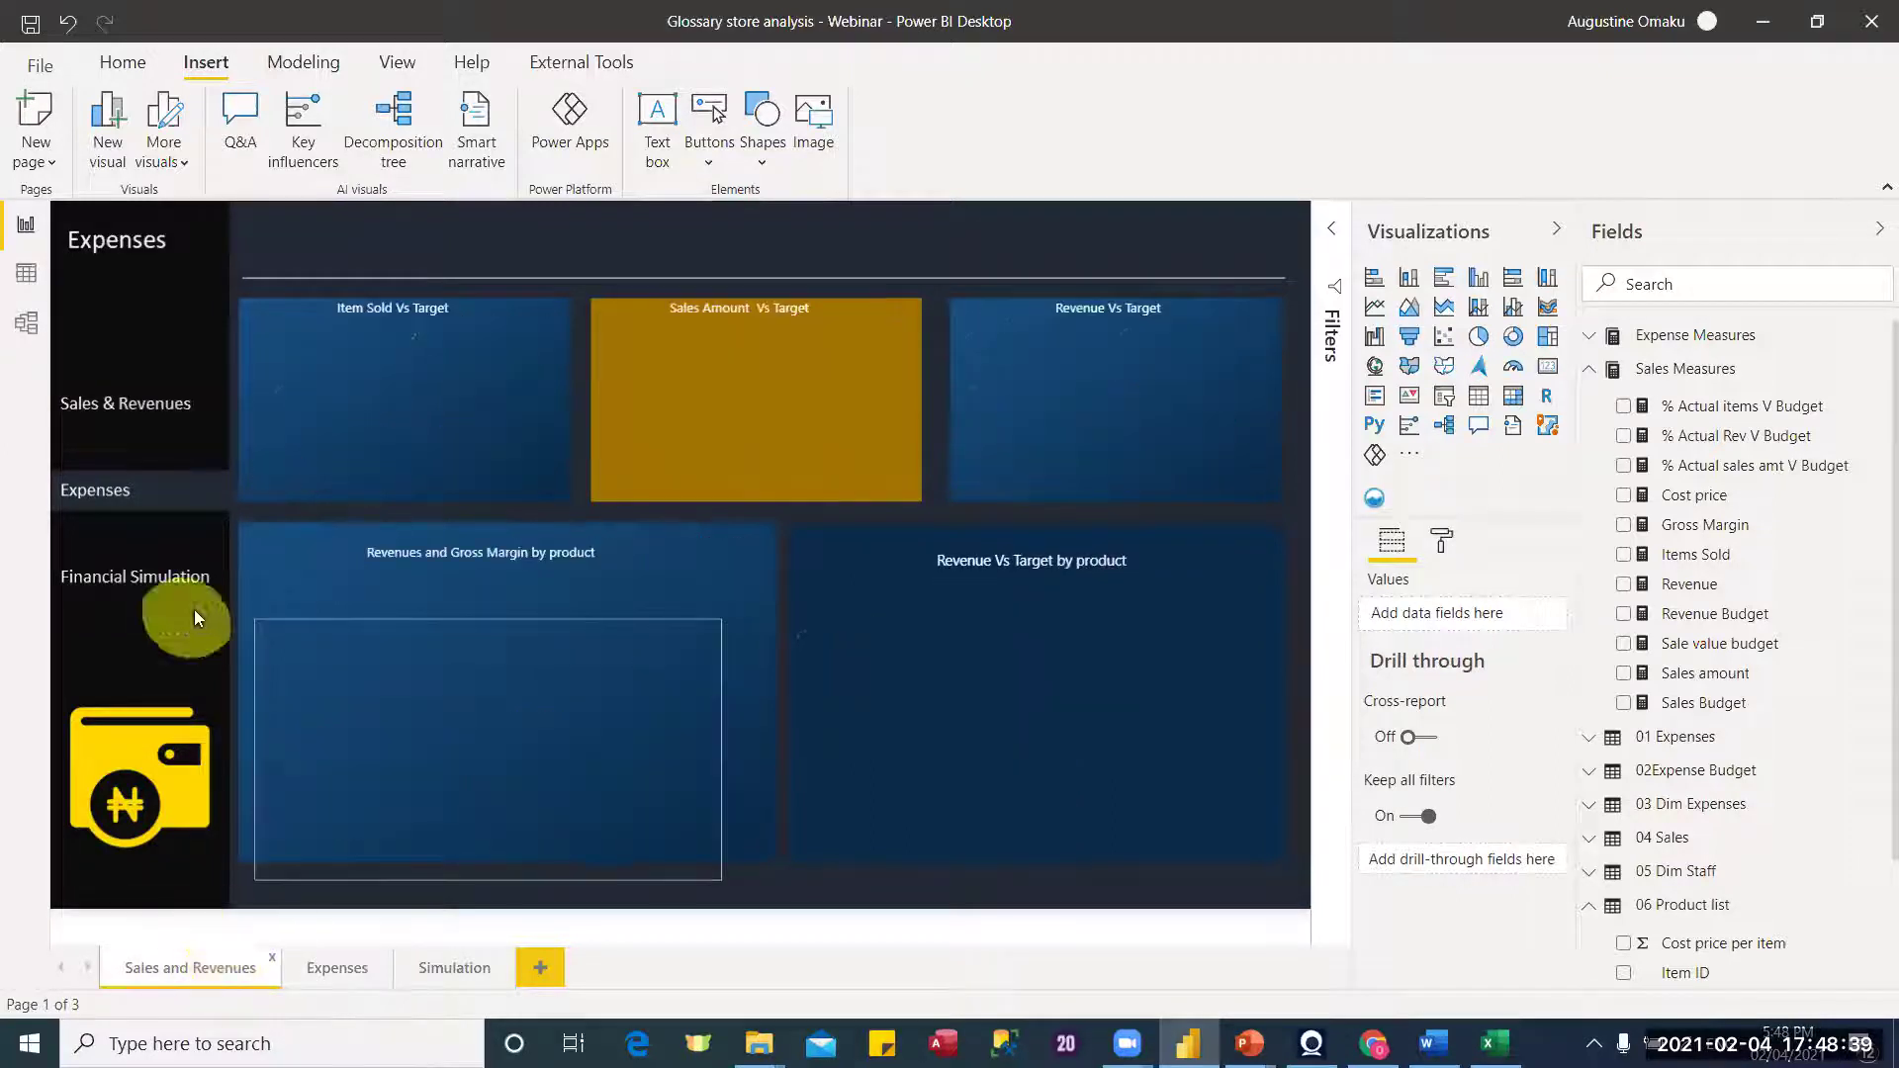
# Step: Move the button from the Sales & Revenues label down over the Expenses label and test its link to the Expenses page
pyautogui.click(114, 430)
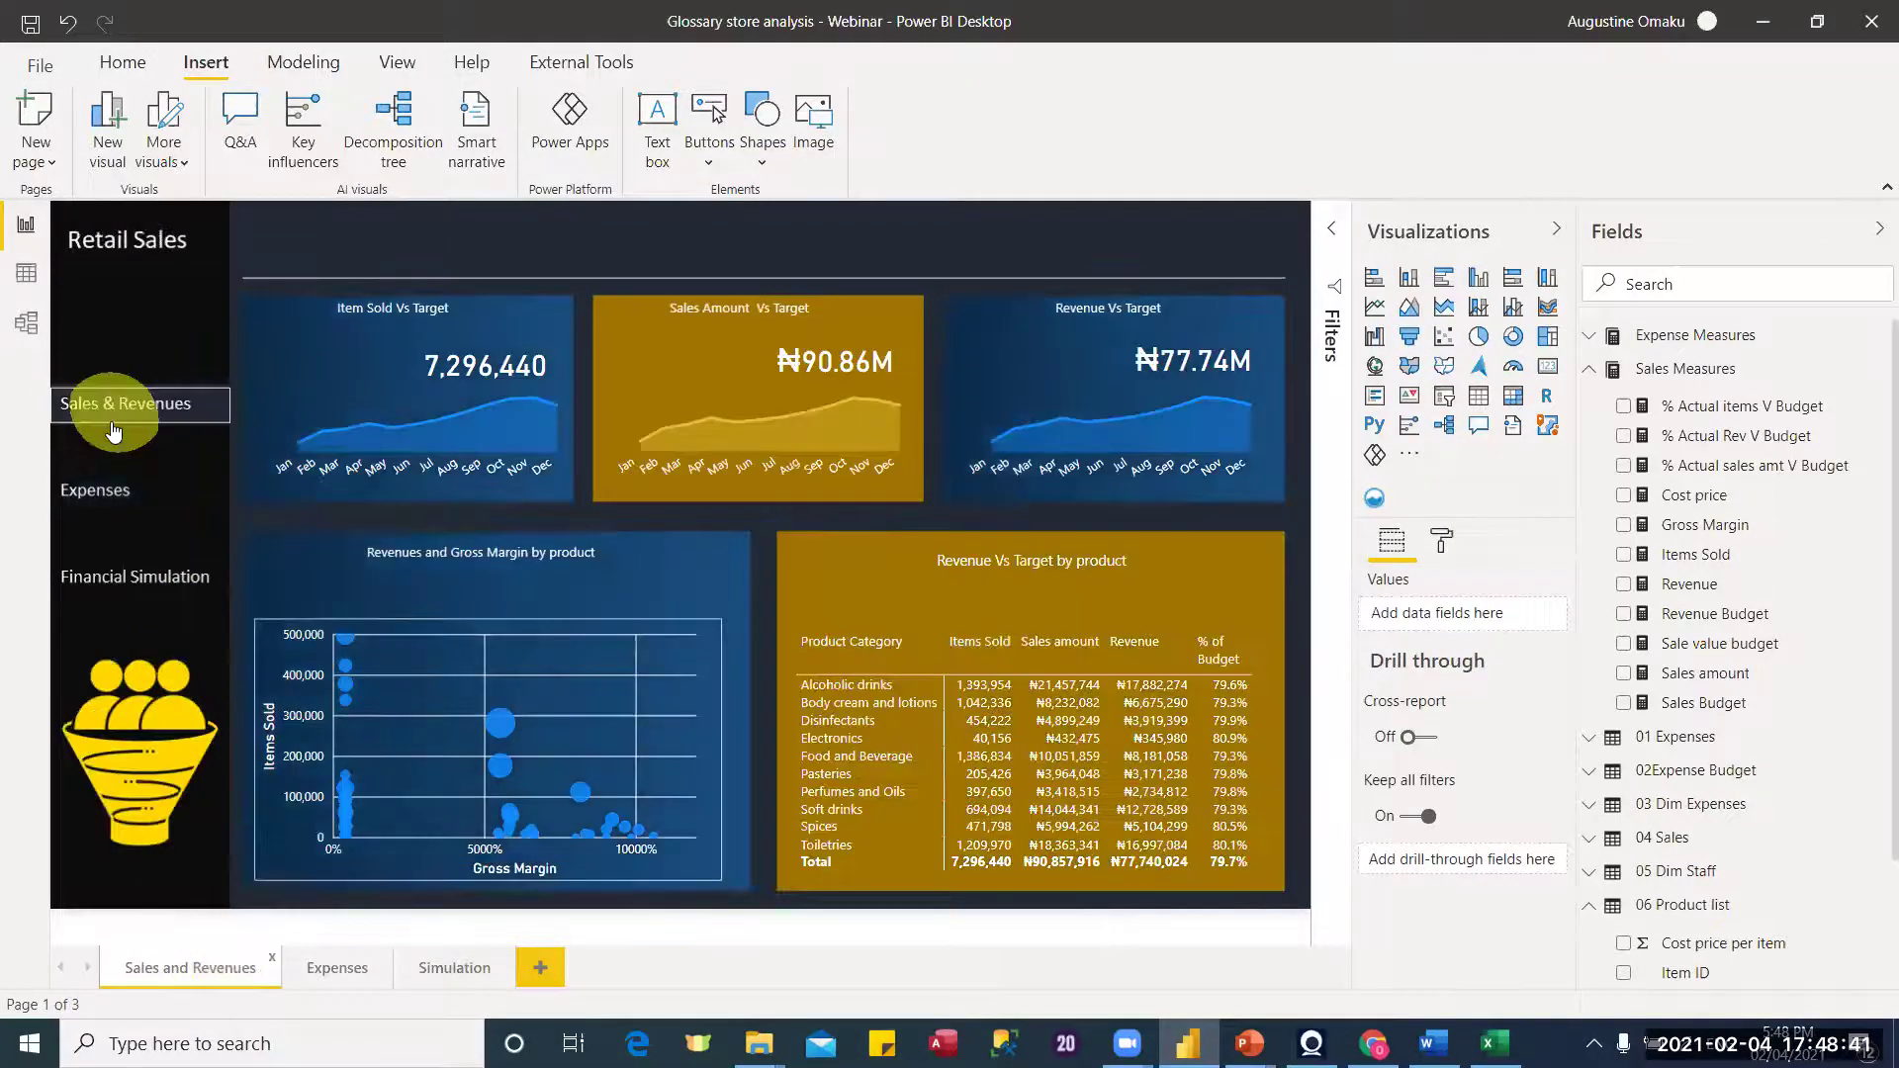
pyautogui.click(113, 492)
pyautogui.moveTo(111, 491); pyautogui.dragTo(110, 508)
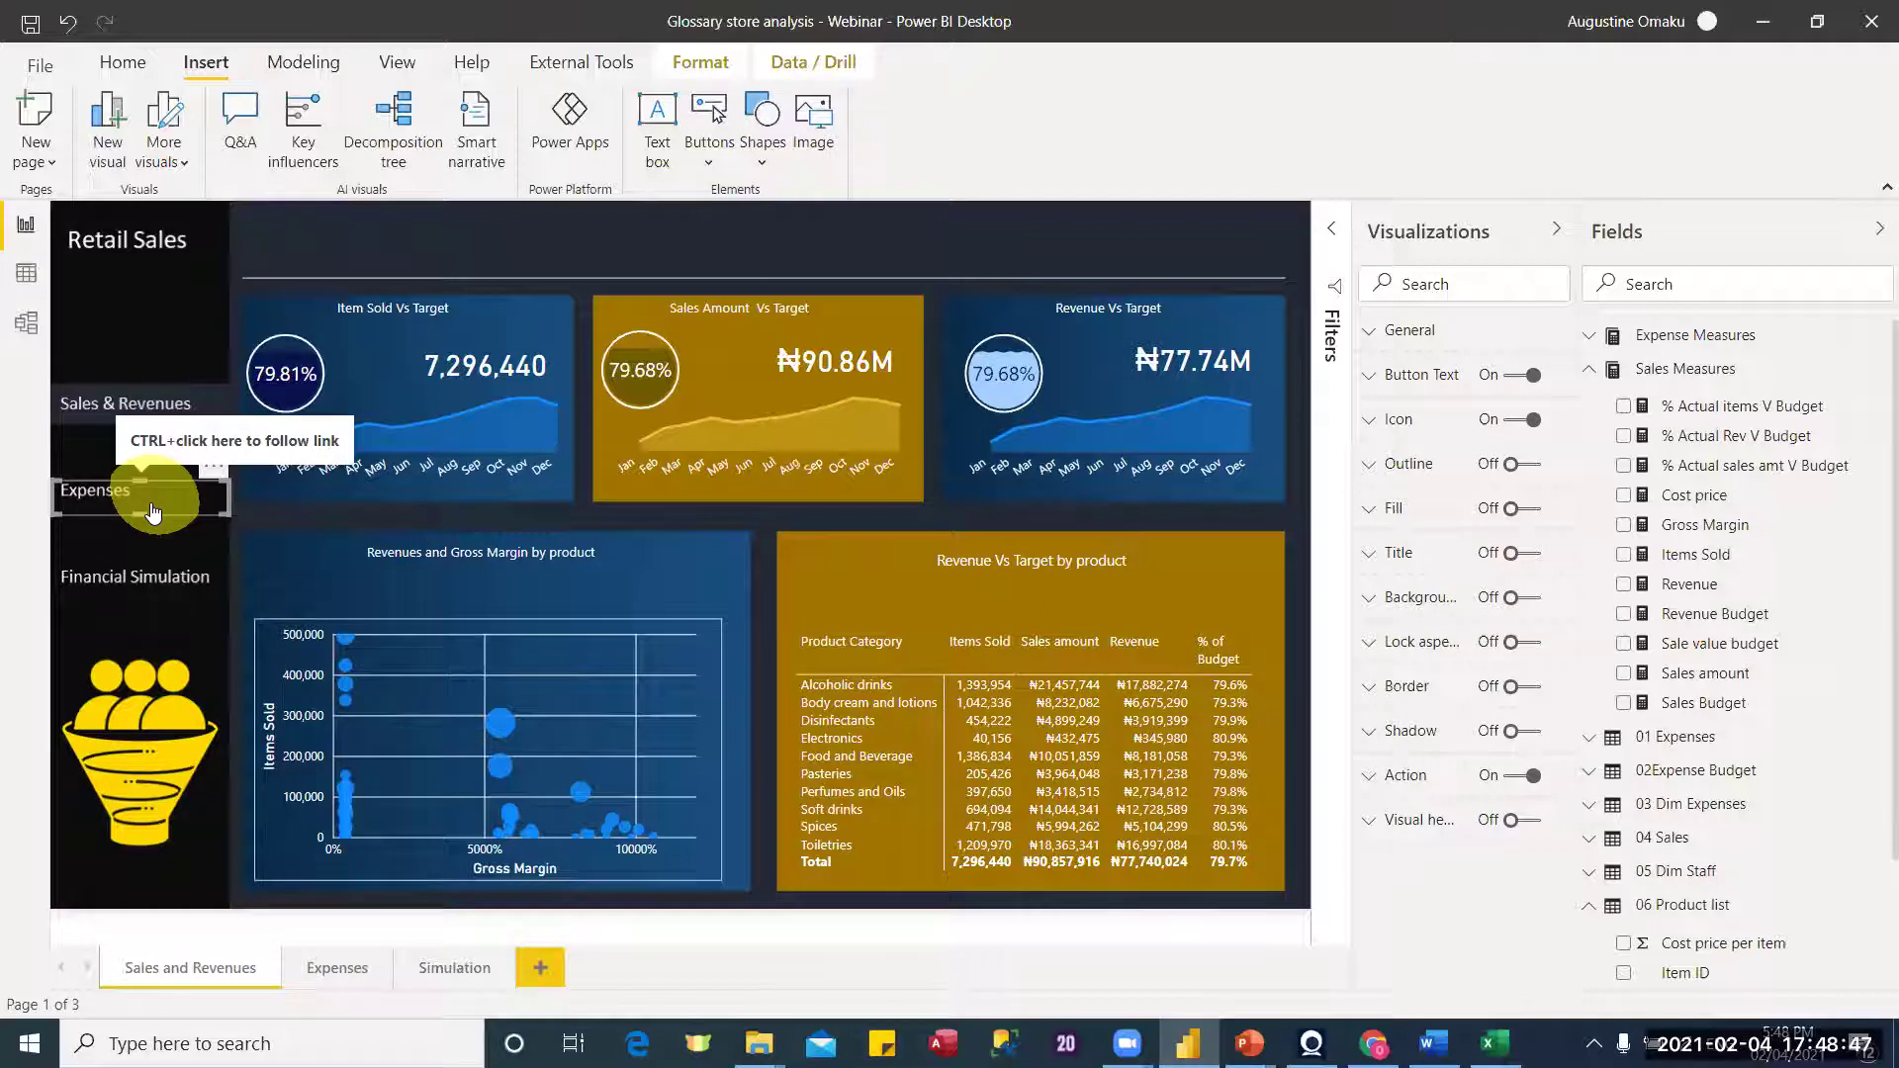
pyautogui.keyDown('ctrl'); pyautogui.click(150, 502); pyautogui.keyUp('ctrl')
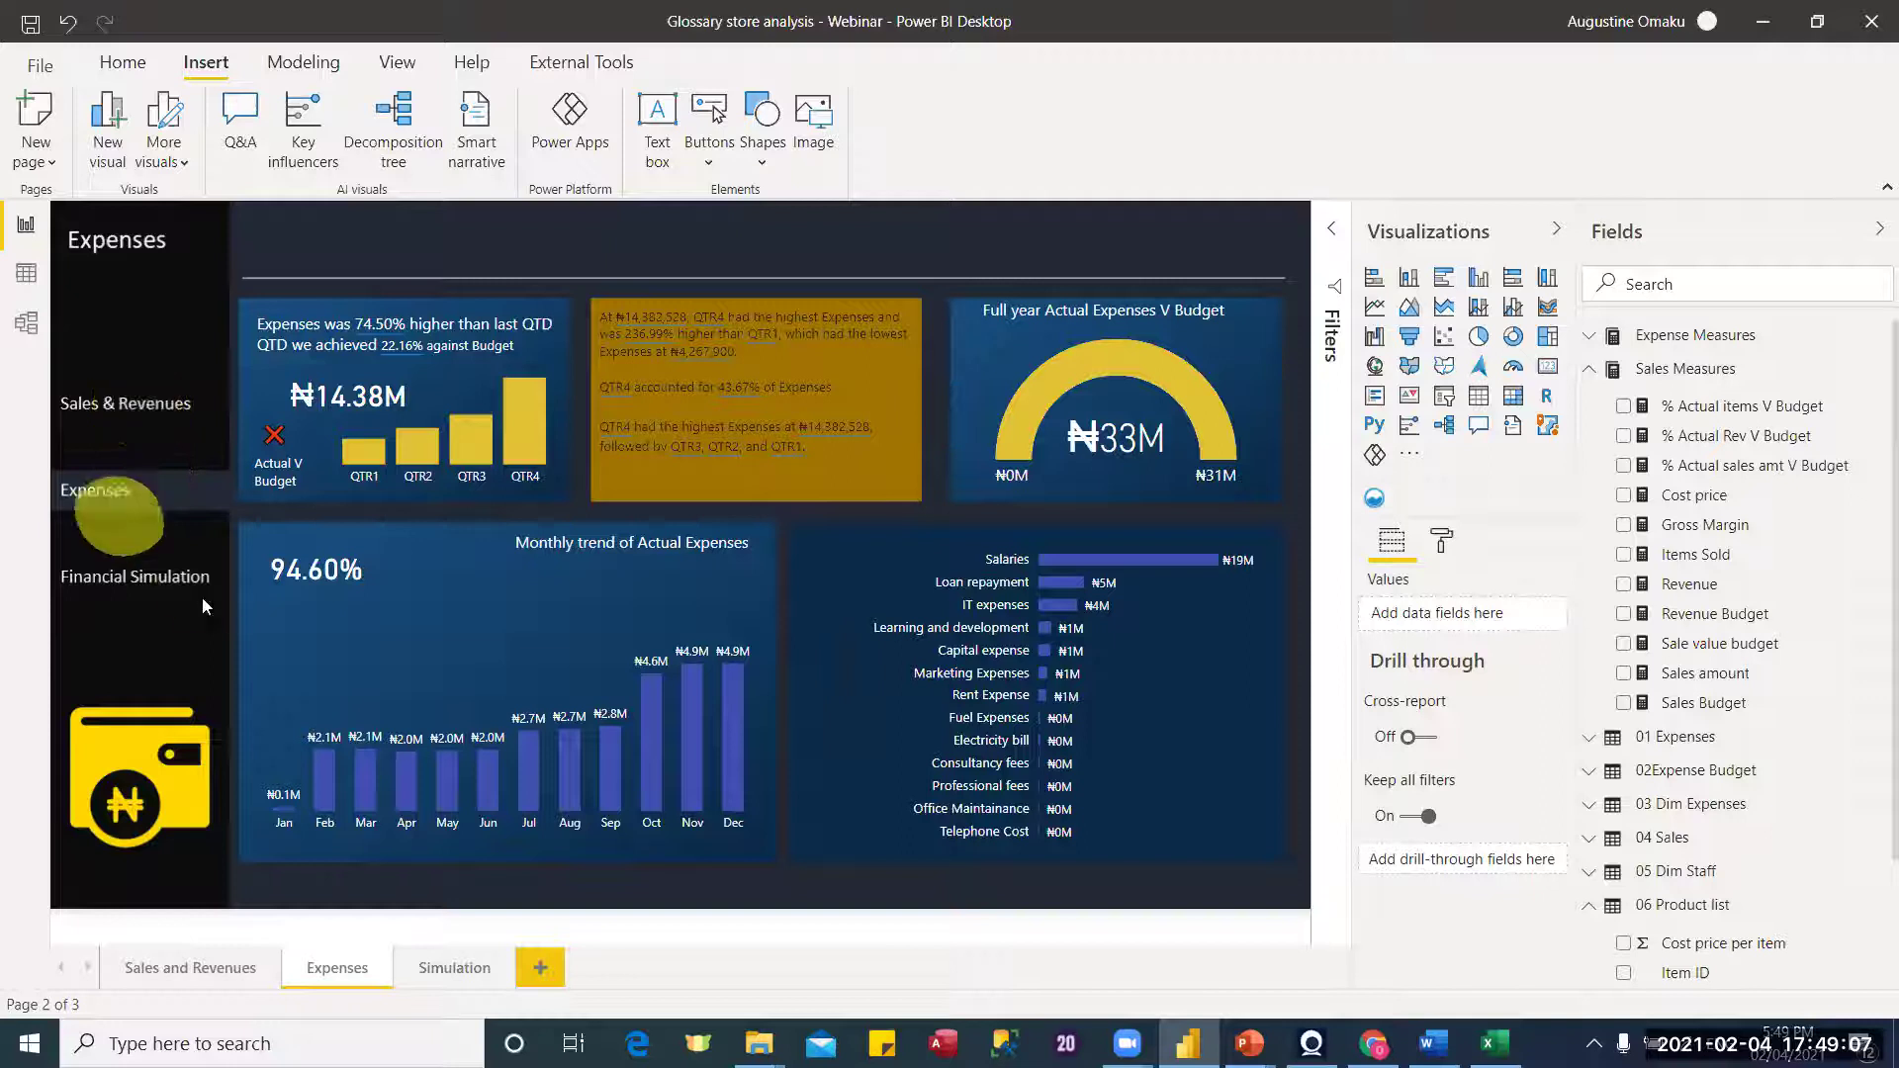
pyautogui.click(158, 966)
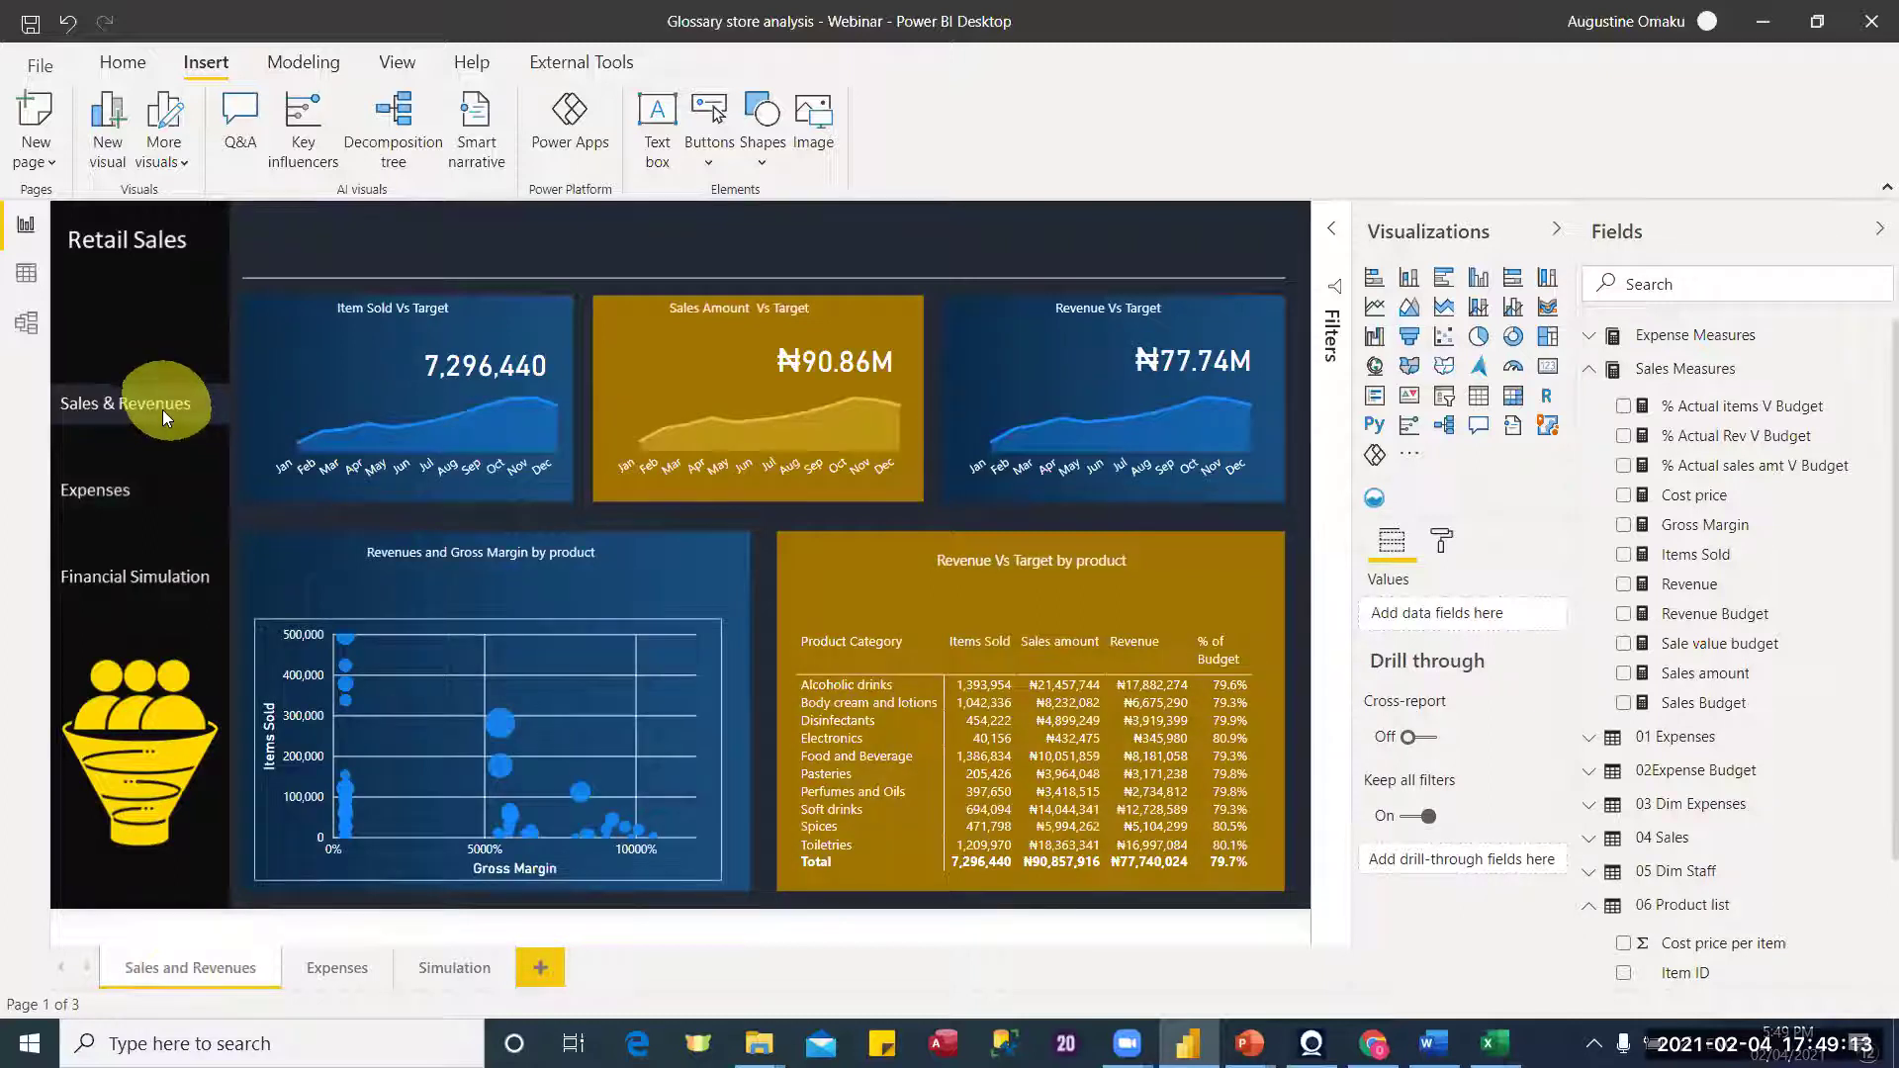
# Step: Set the Financial Simulation button's page navigation destination to Simulation, test its link, and return to the Sales and Revenues page
pyautogui.click(131, 496)
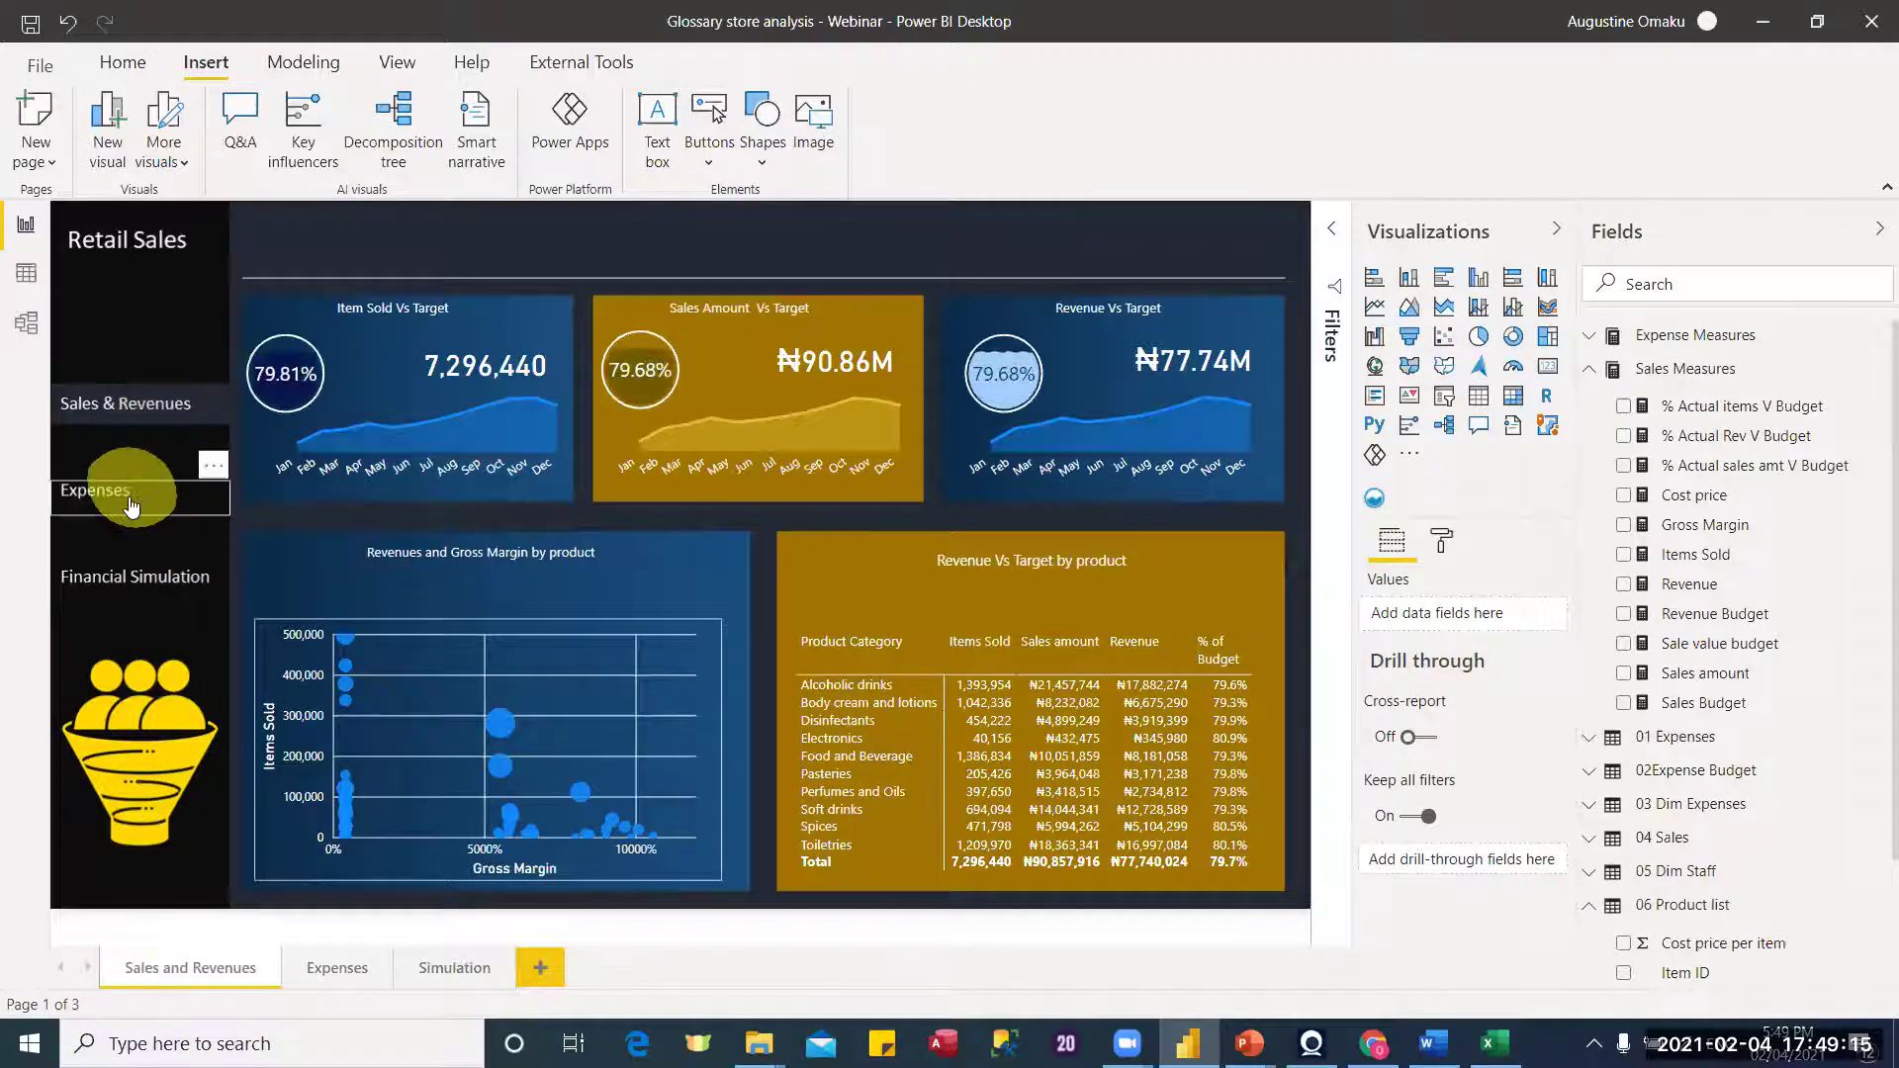
pyautogui.click(159, 572)
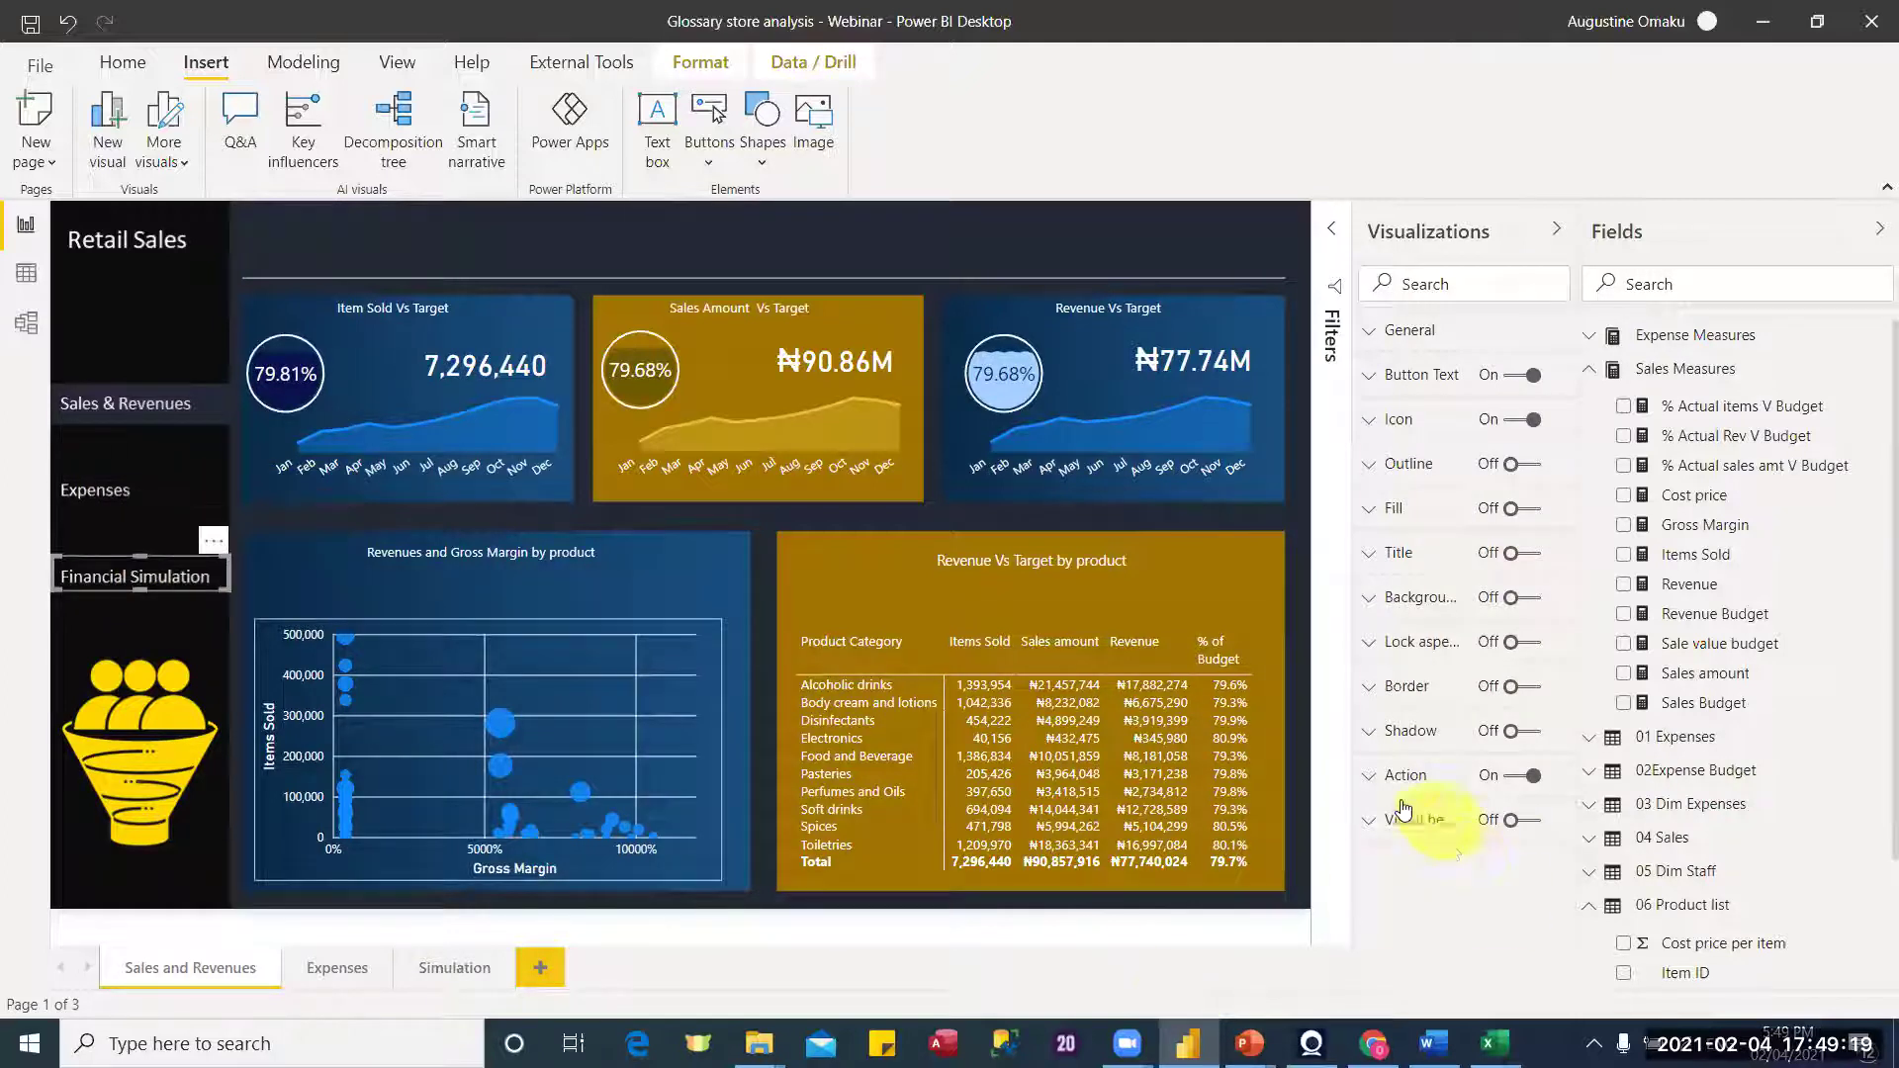
pyautogui.click(1388, 773)
pyautogui.click(1452, 924)
pyautogui.click(1463, 893)
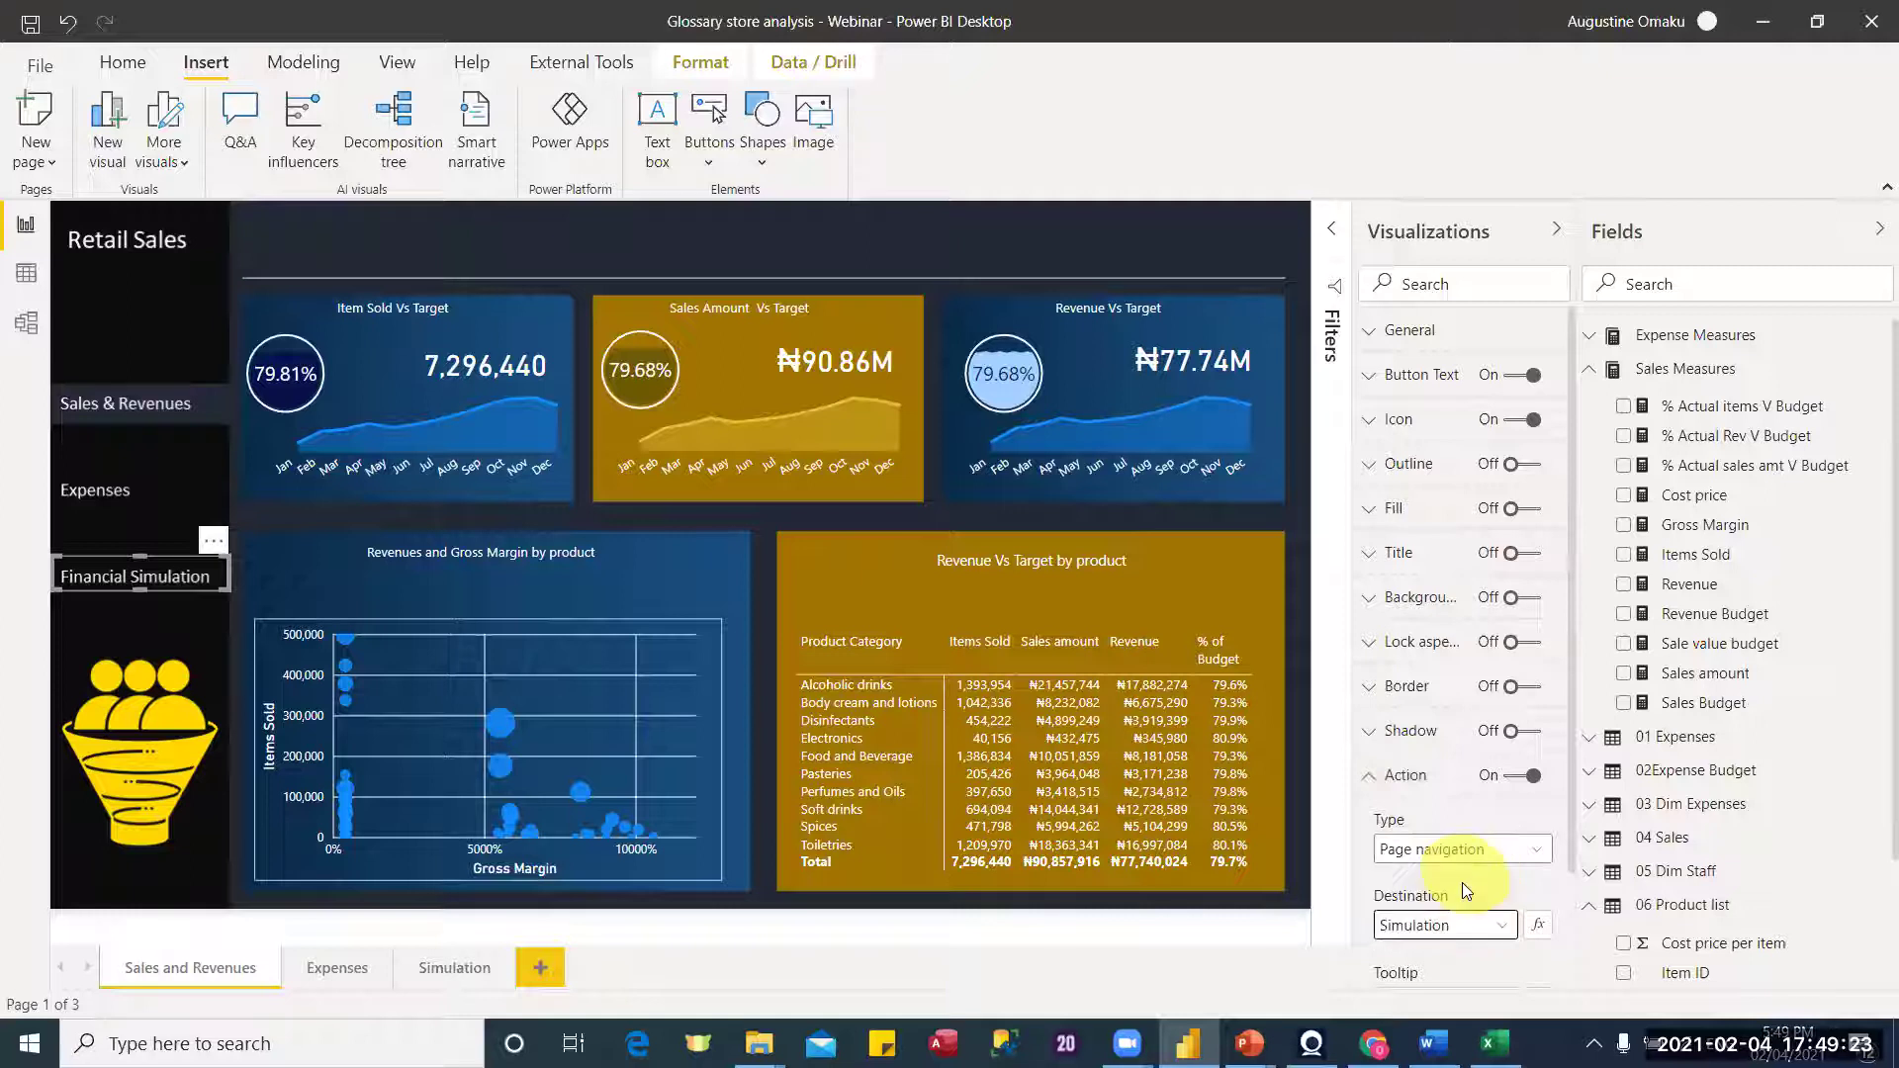
pyautogui.keyDown('ctrl'); pyautogui.click(163, 576); pyautogui.keyUp('ctrl')
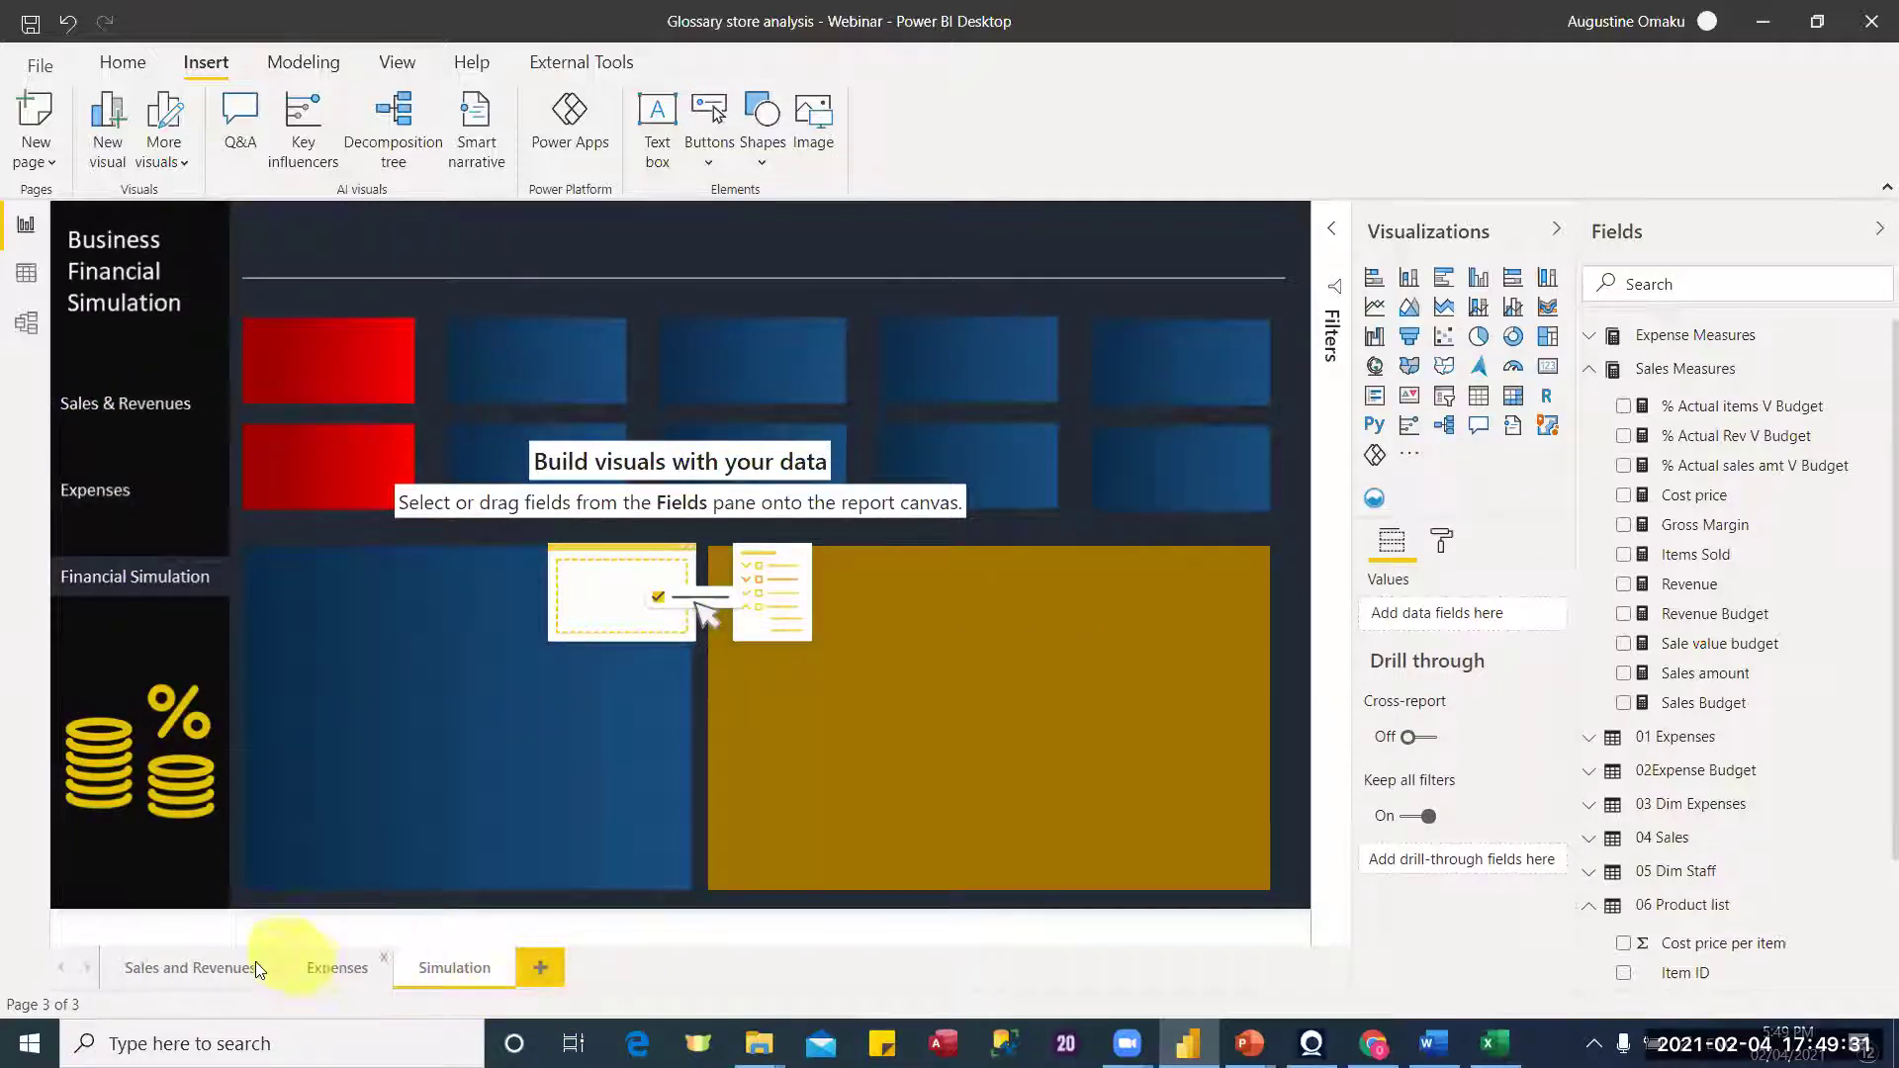
pyautogui.click(202, 965)
# Step: Copy the Expenses button onto the Expenses page and place it over that page's Sales & Revenues label
pyautogui.click(150, 406)
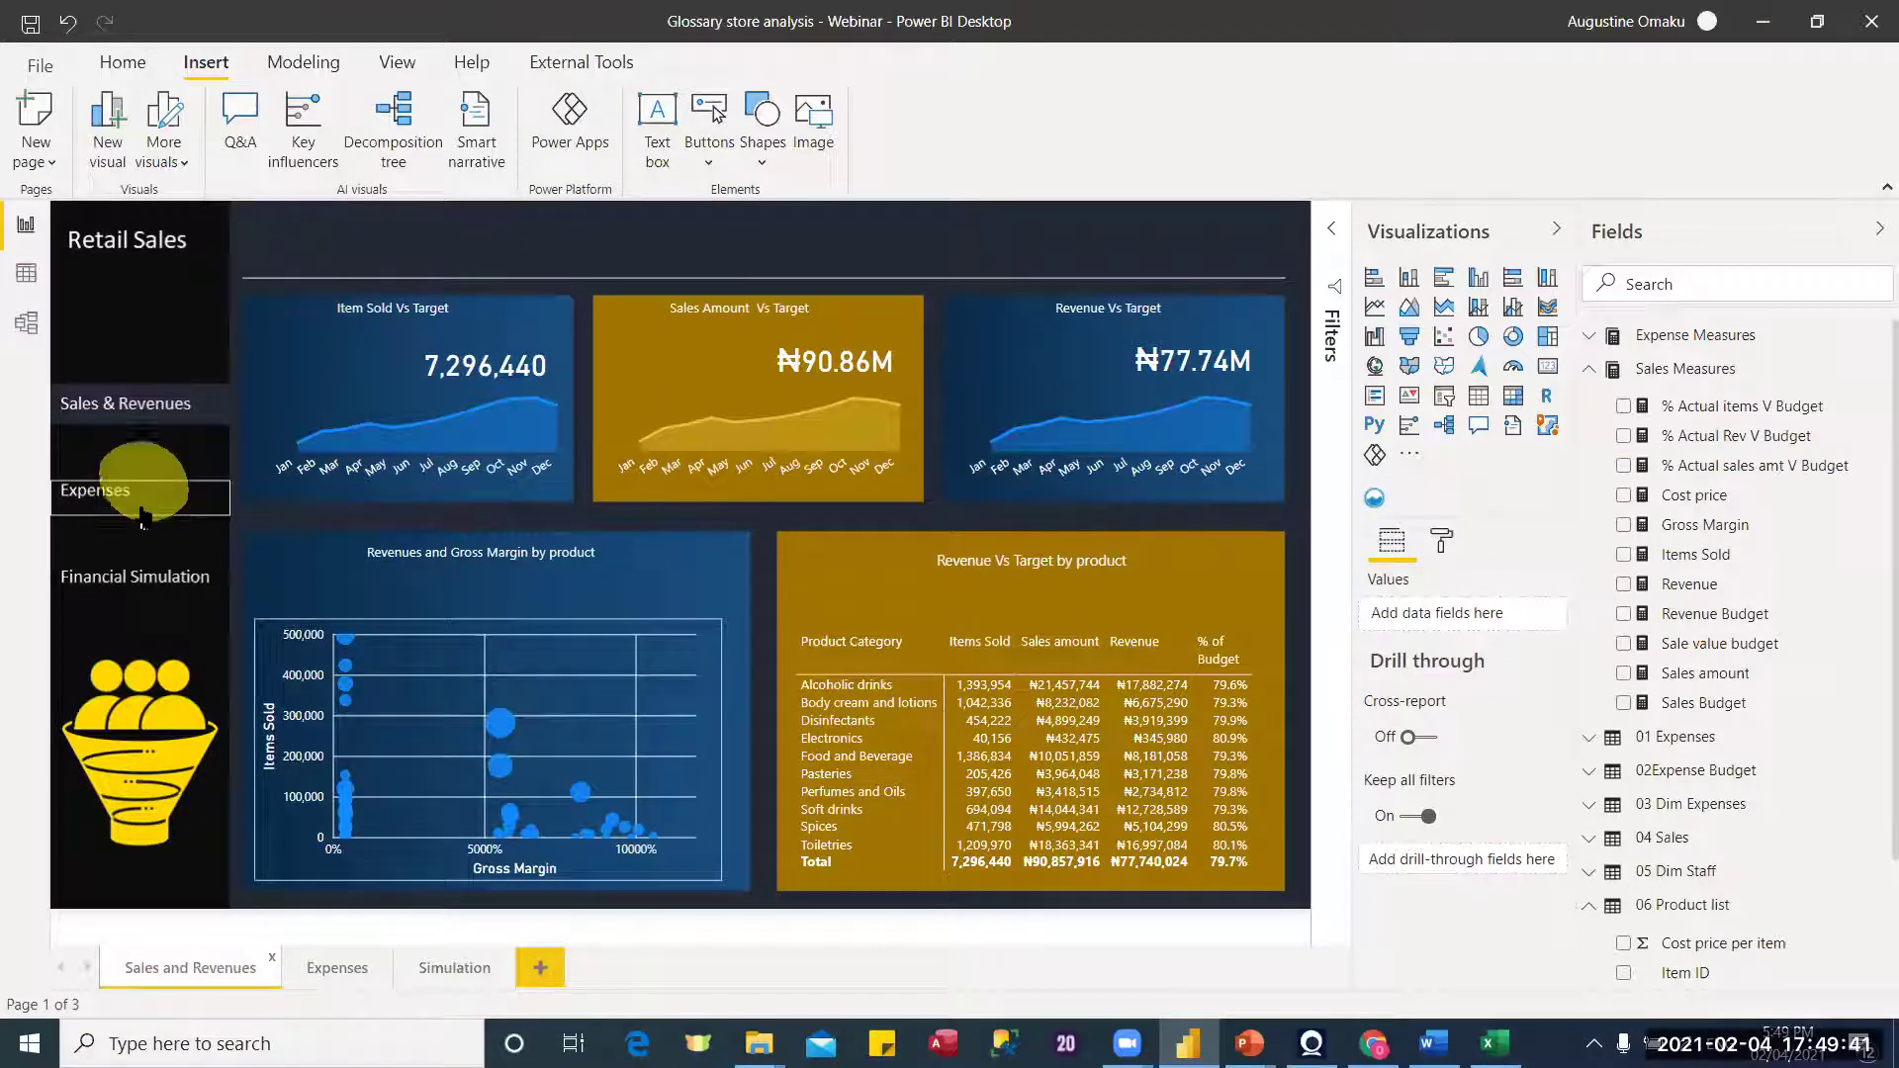
pyautogui.click(338, 963)
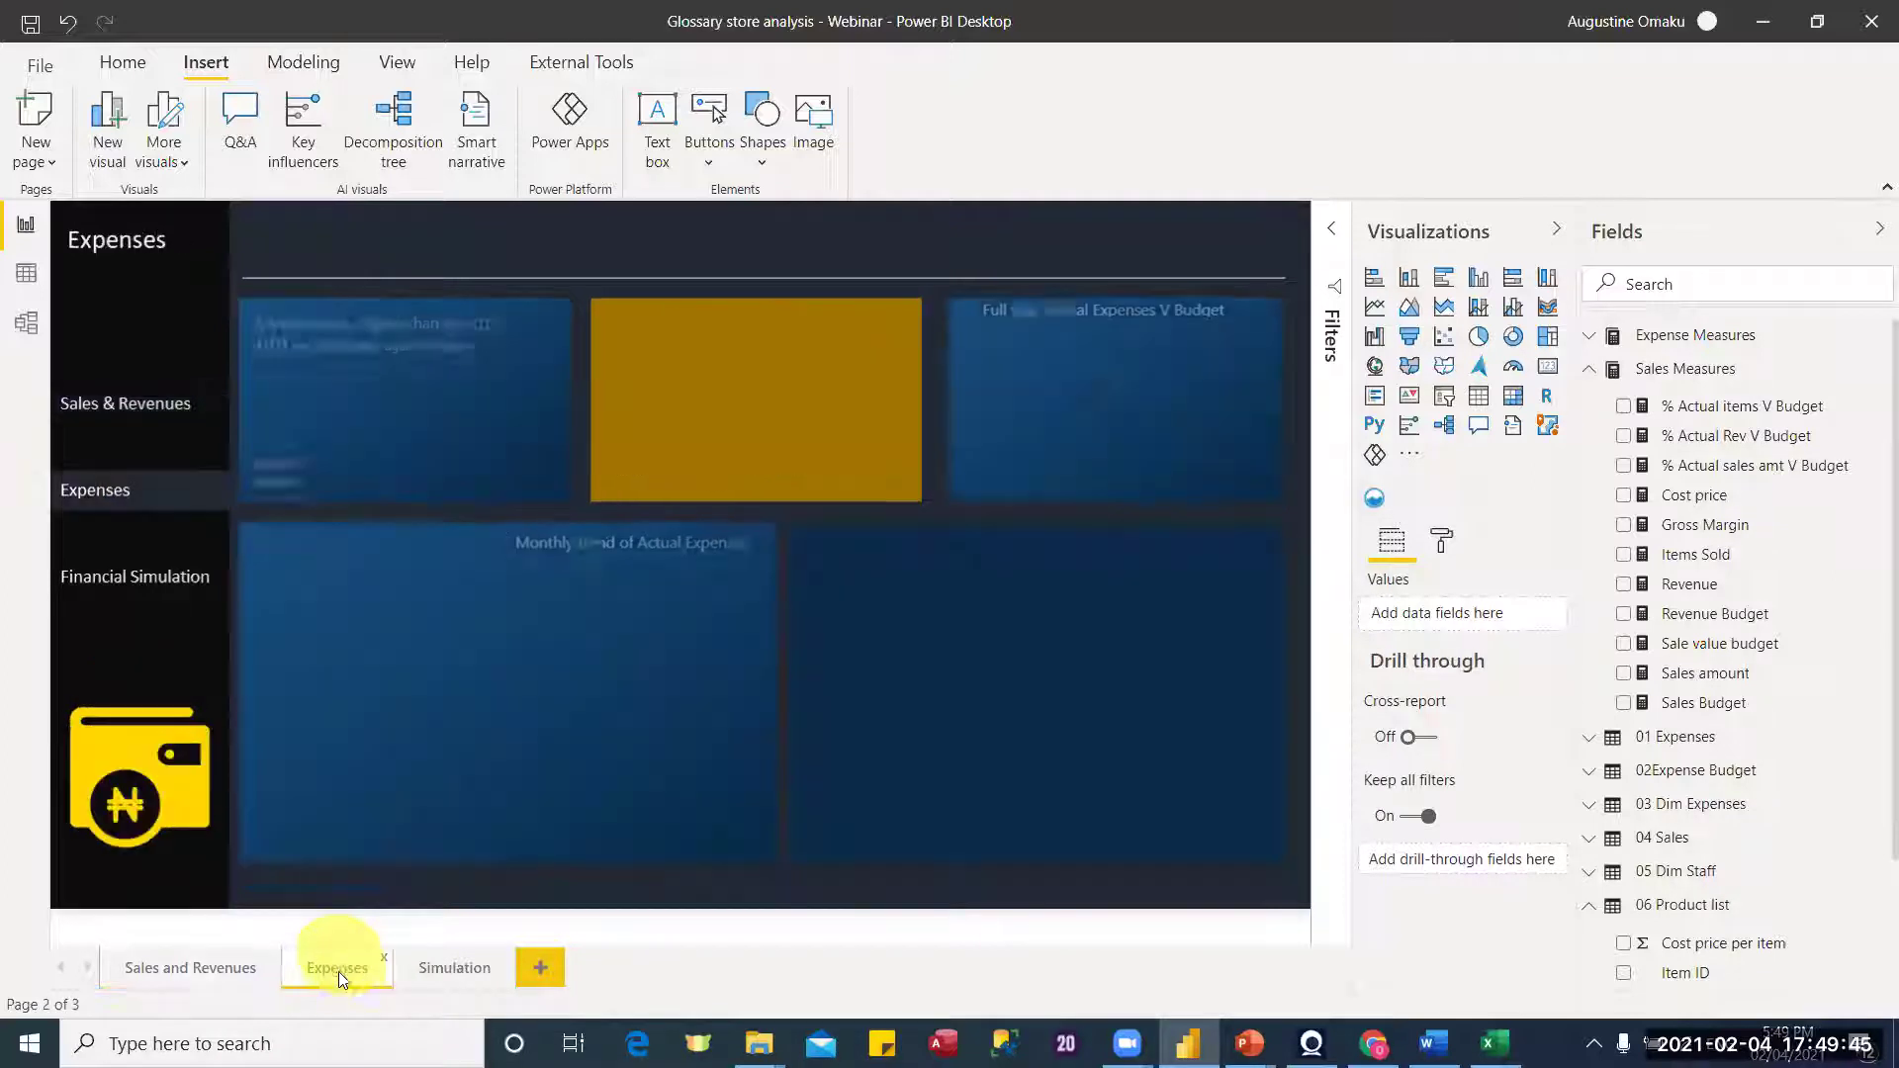
pyautogui.click(186, 970)
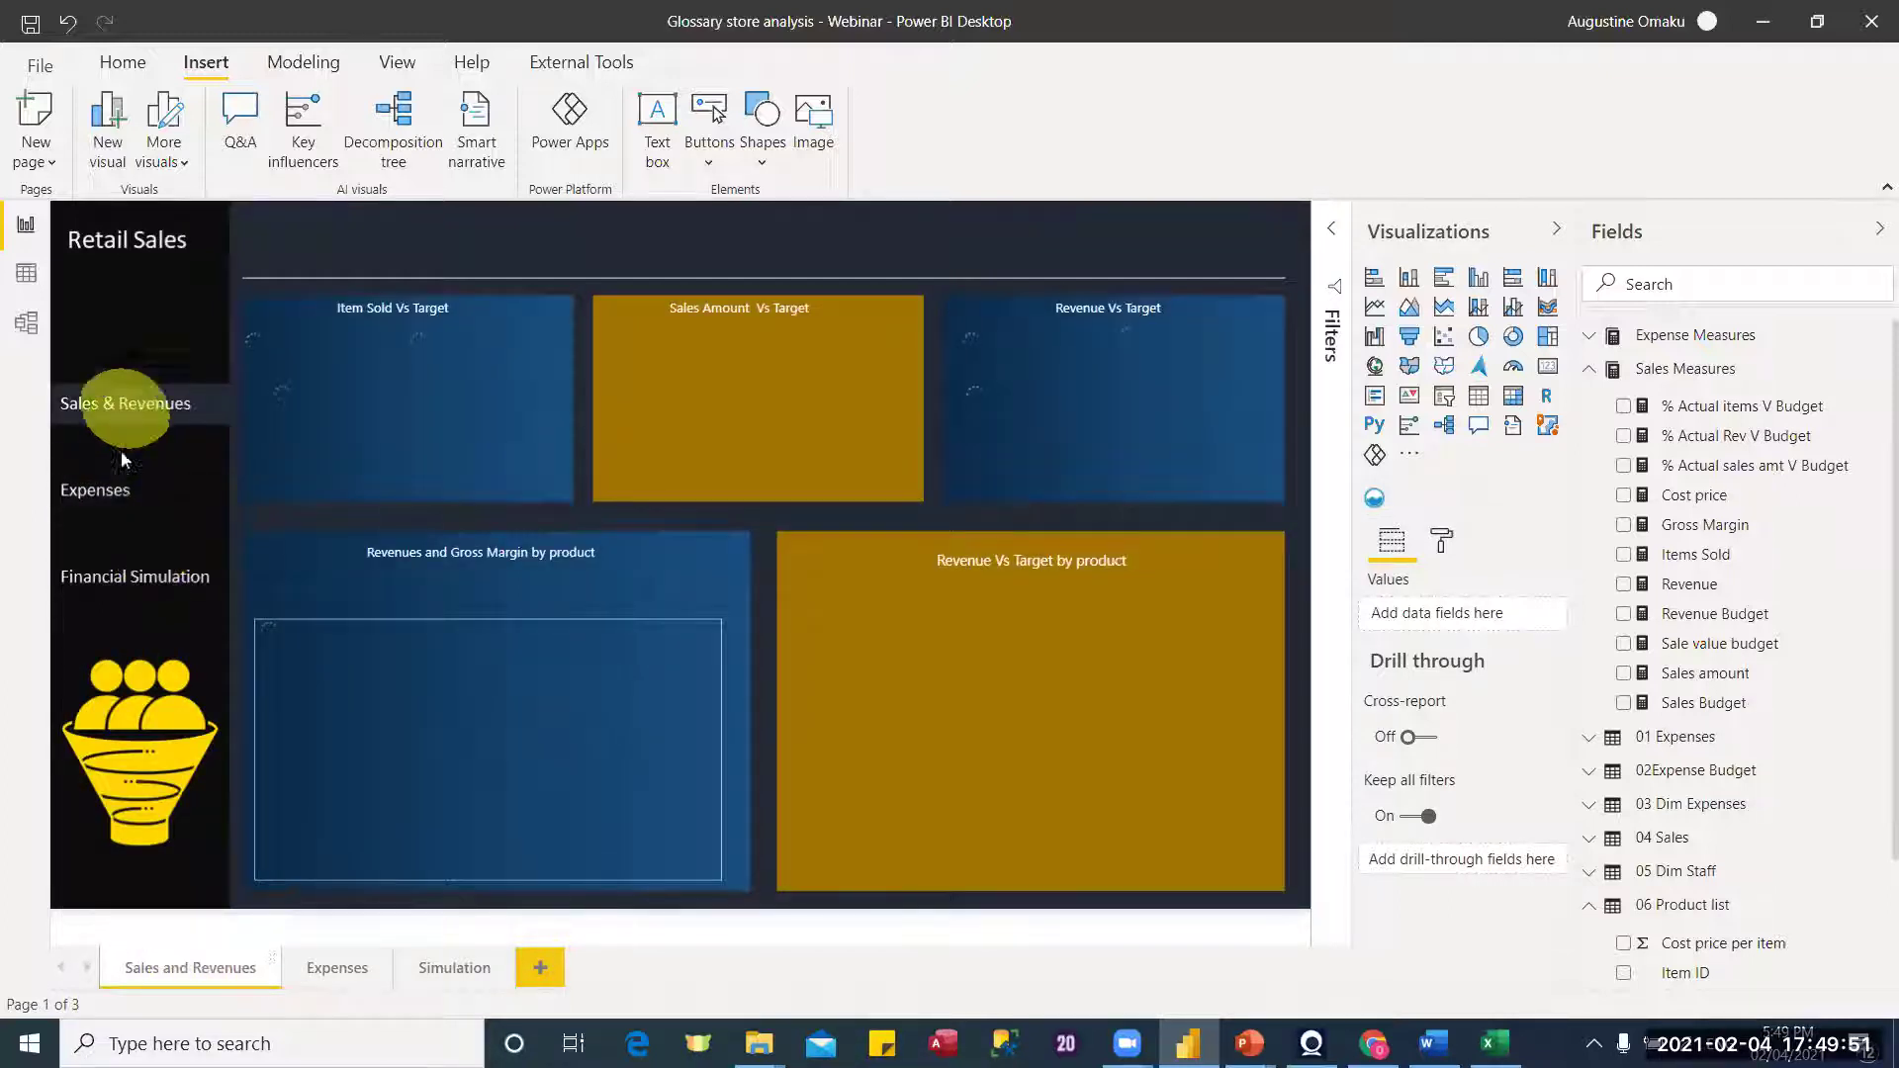
pyautogui.click(174, 494)
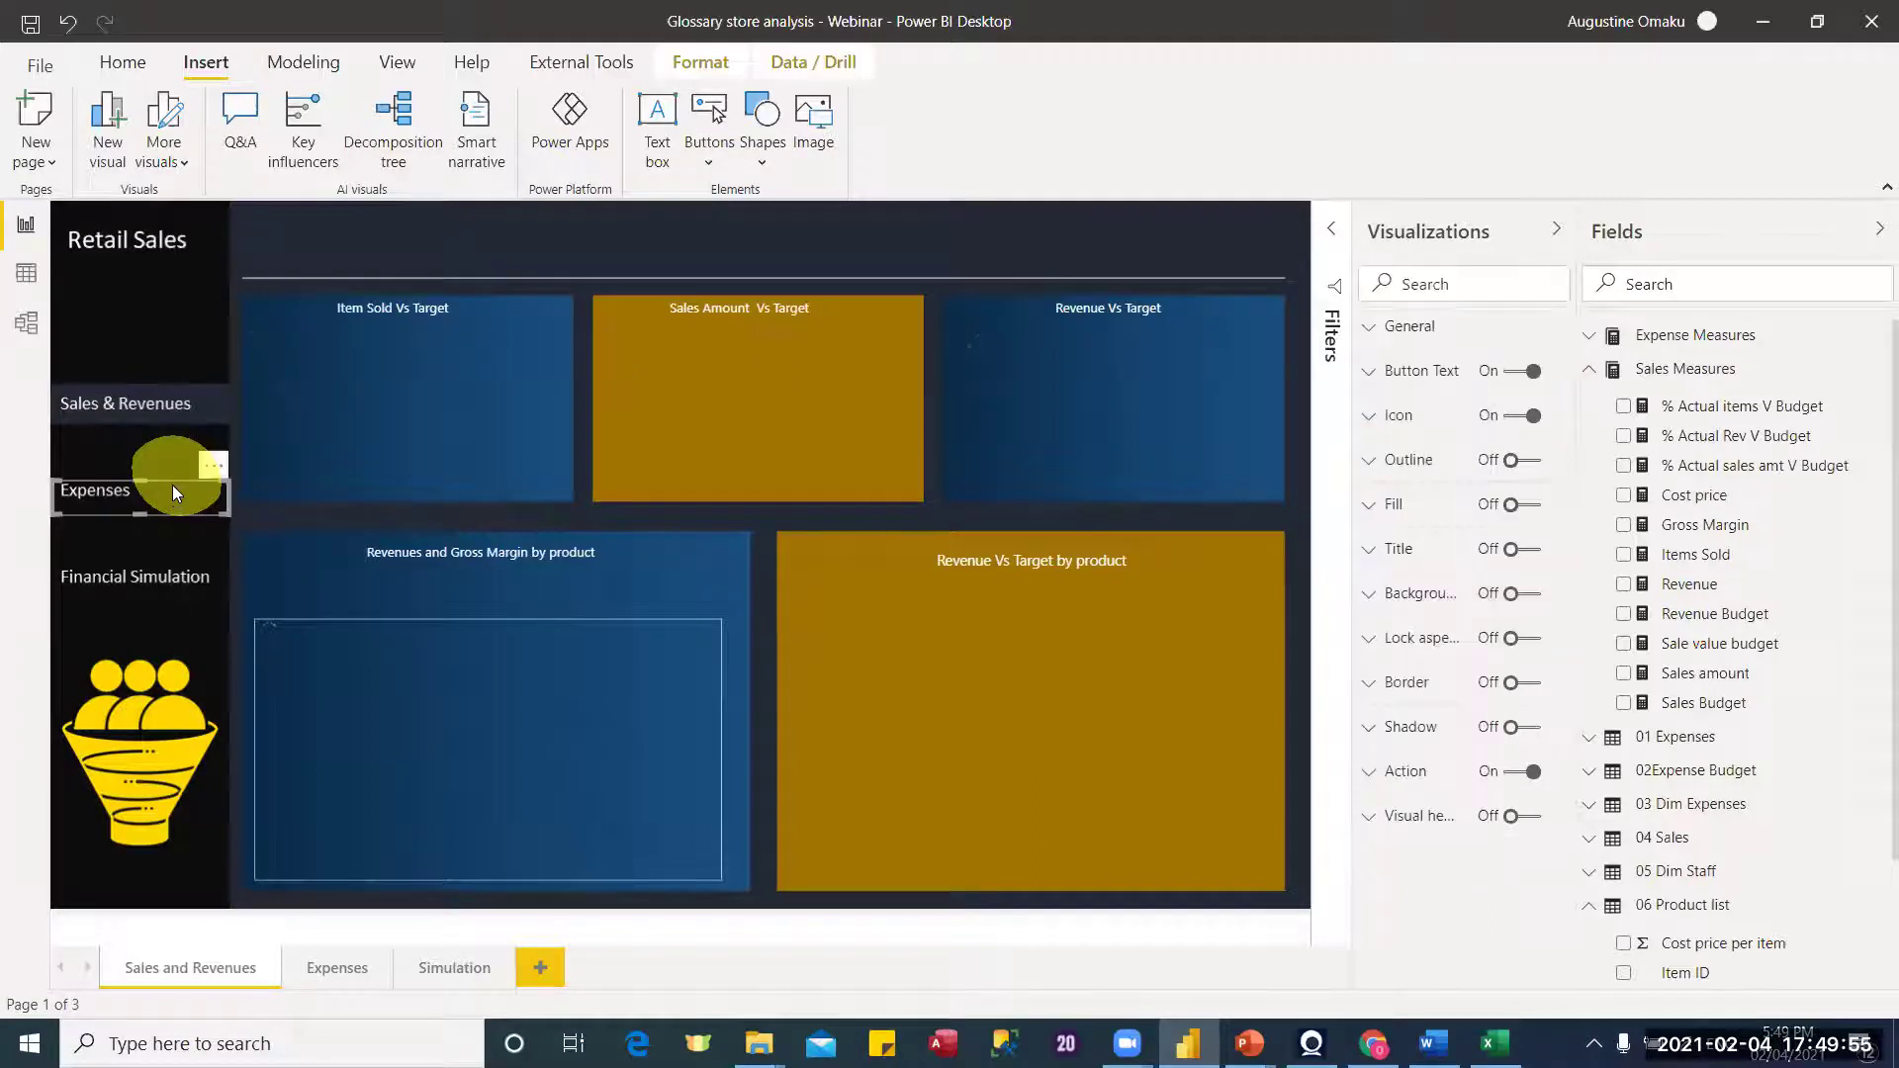
pyautogui.click(336, 969)
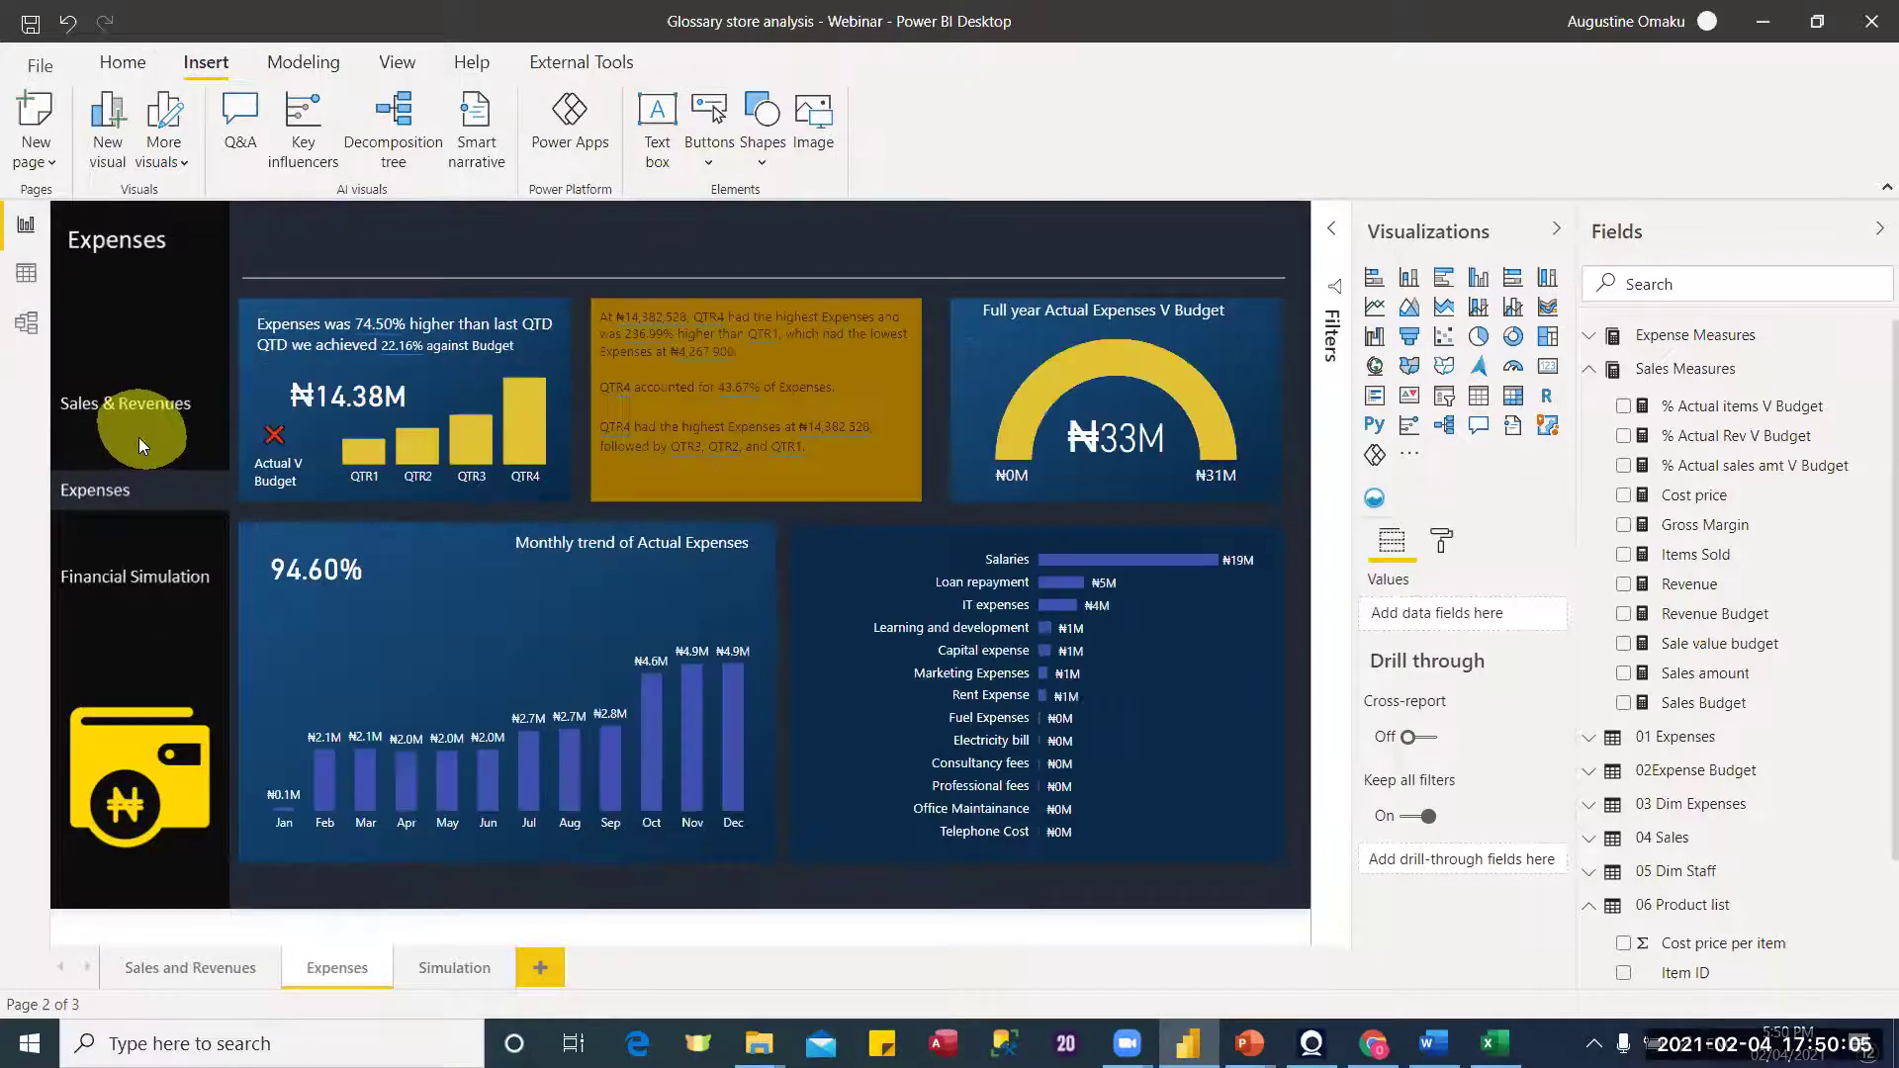
pyautogui.click(151, 491)
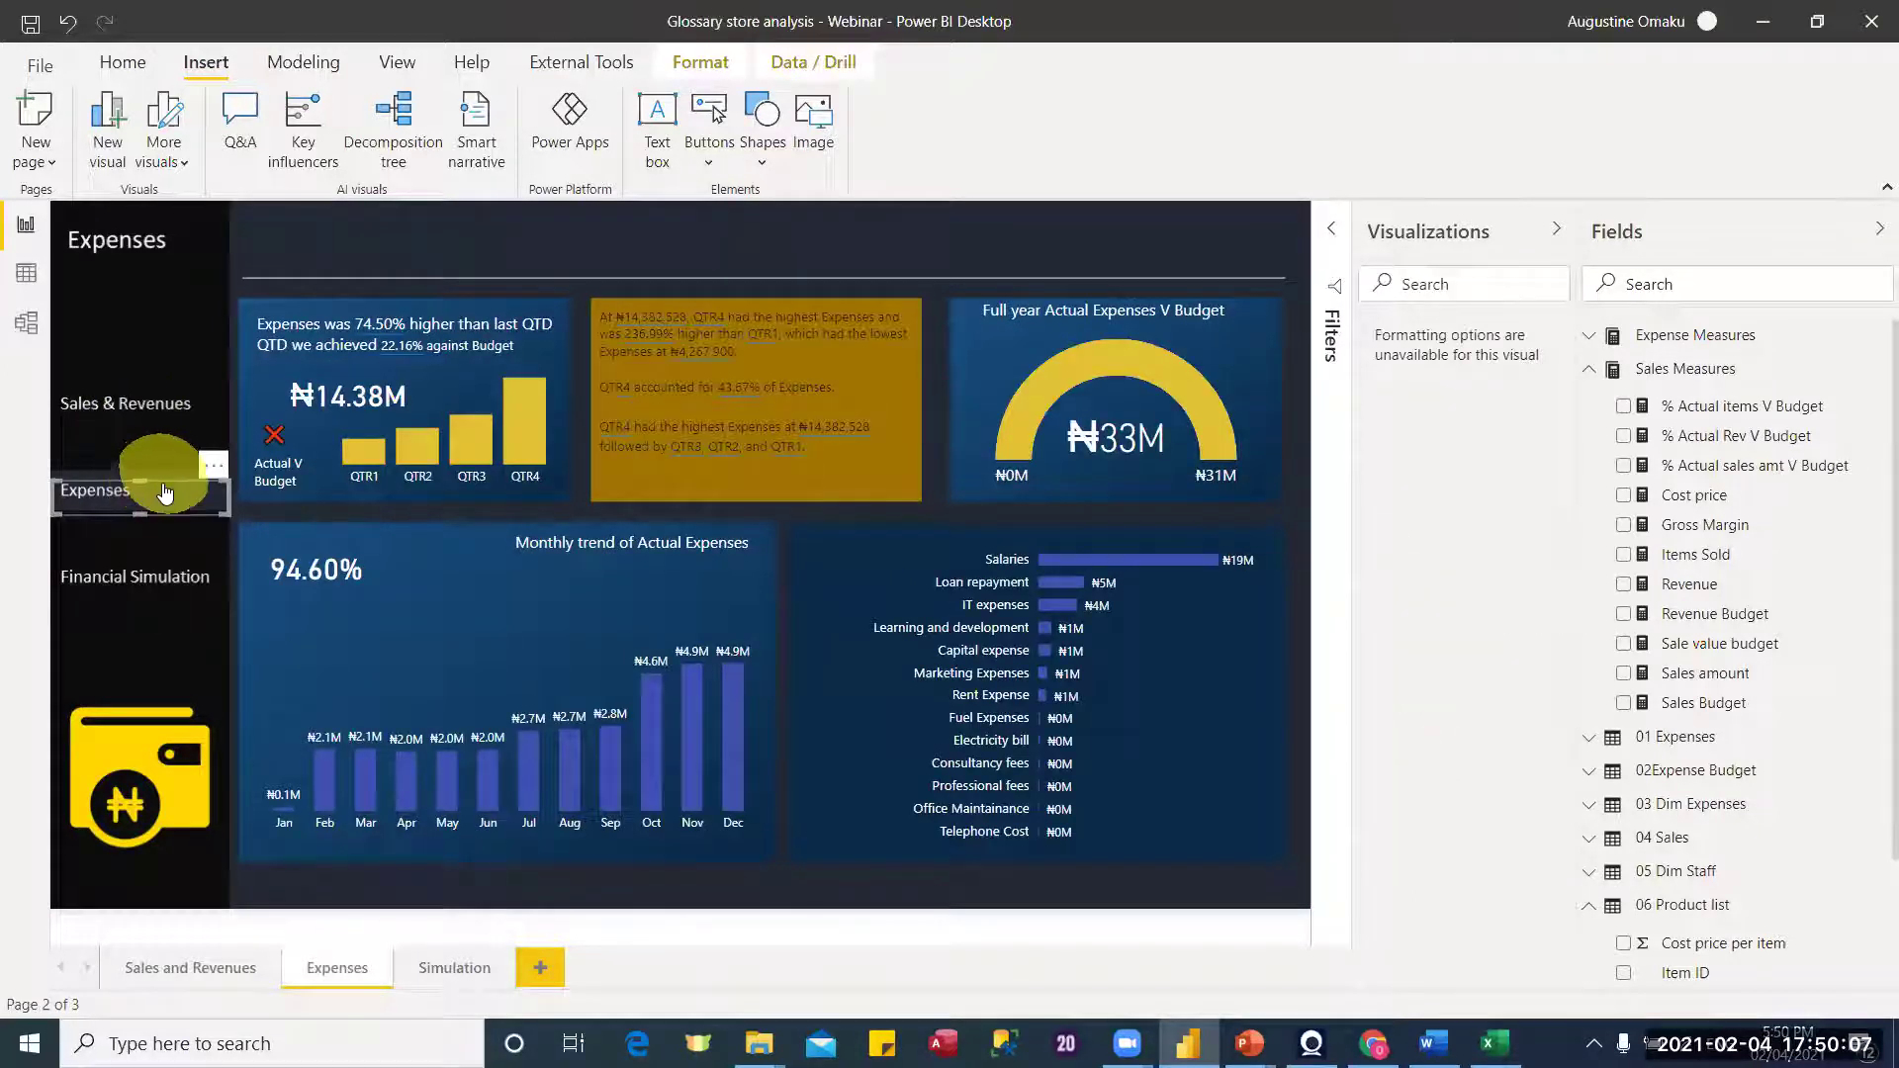
pyautogui.click(160, 407)
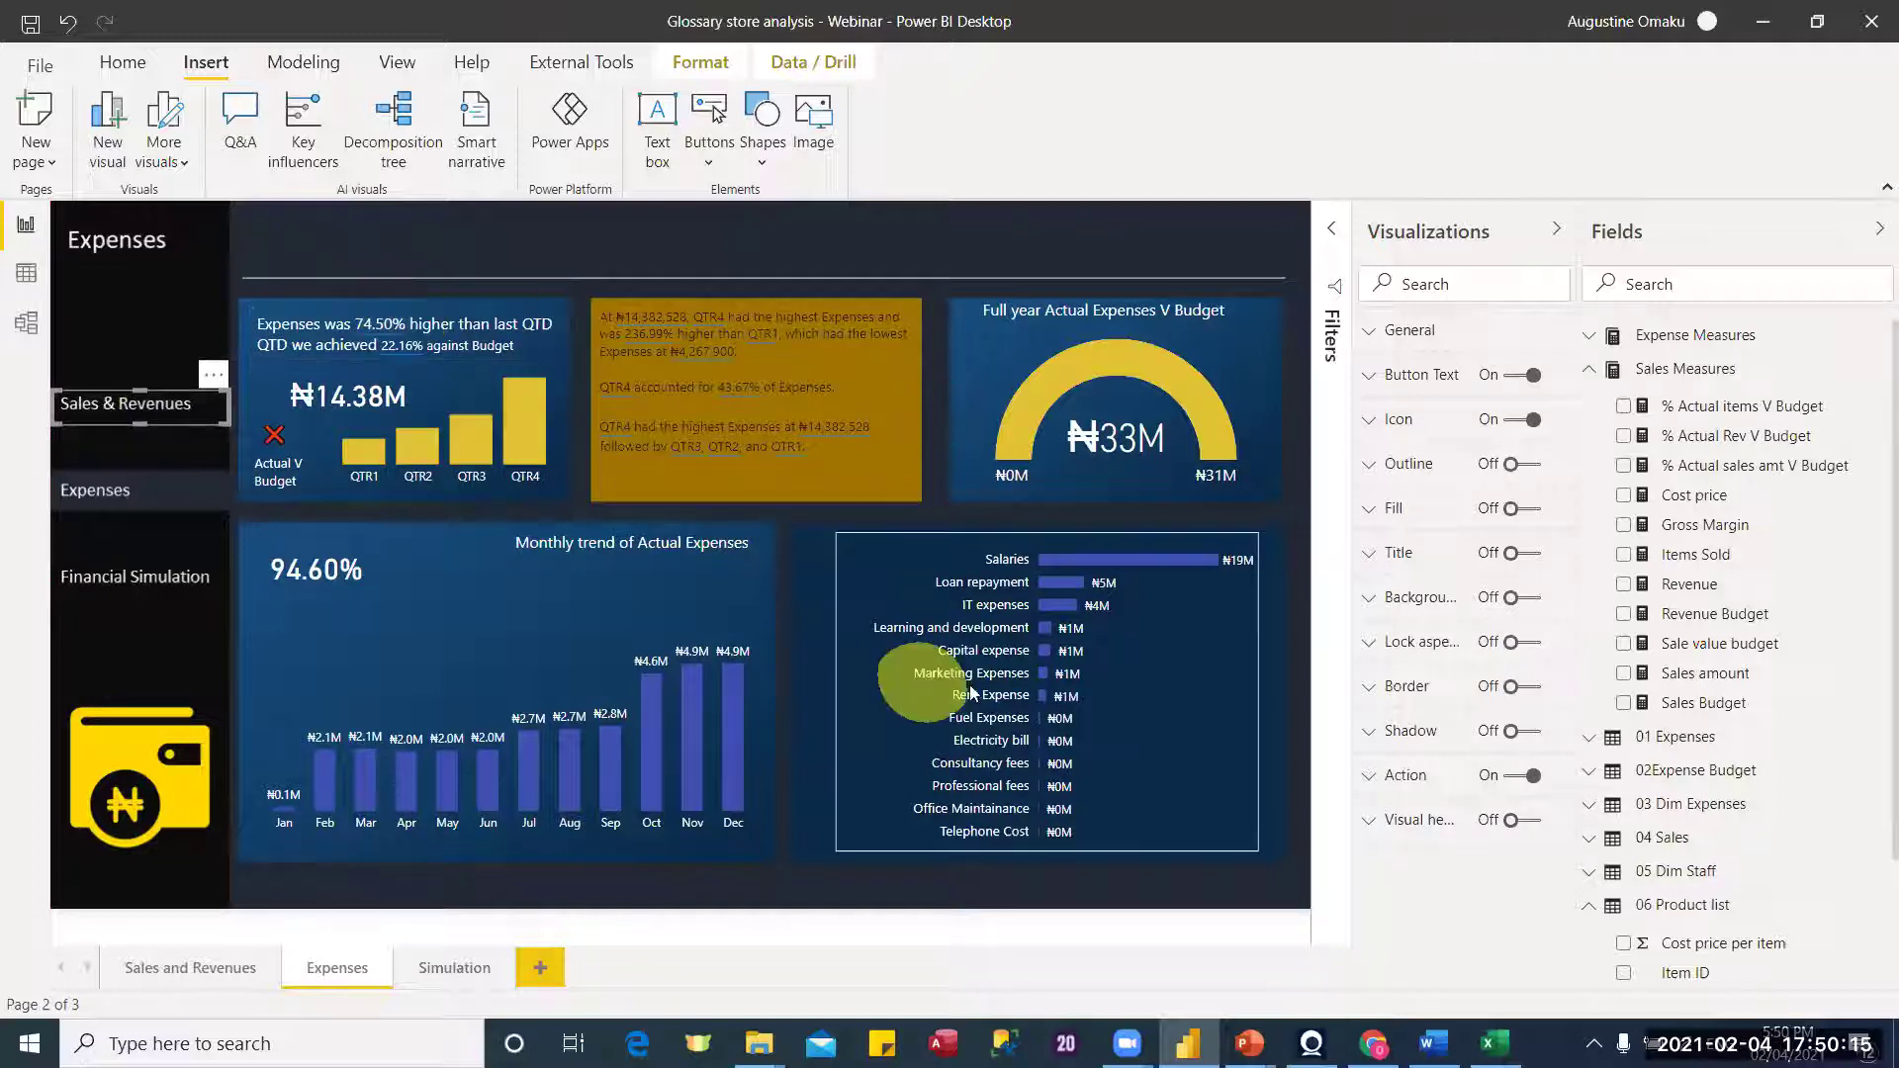
# Step: Set the page navigation destination of the Expenses page's Sales & Revenues button to Sales and Revenues
pyautogui.click(1404, 776)
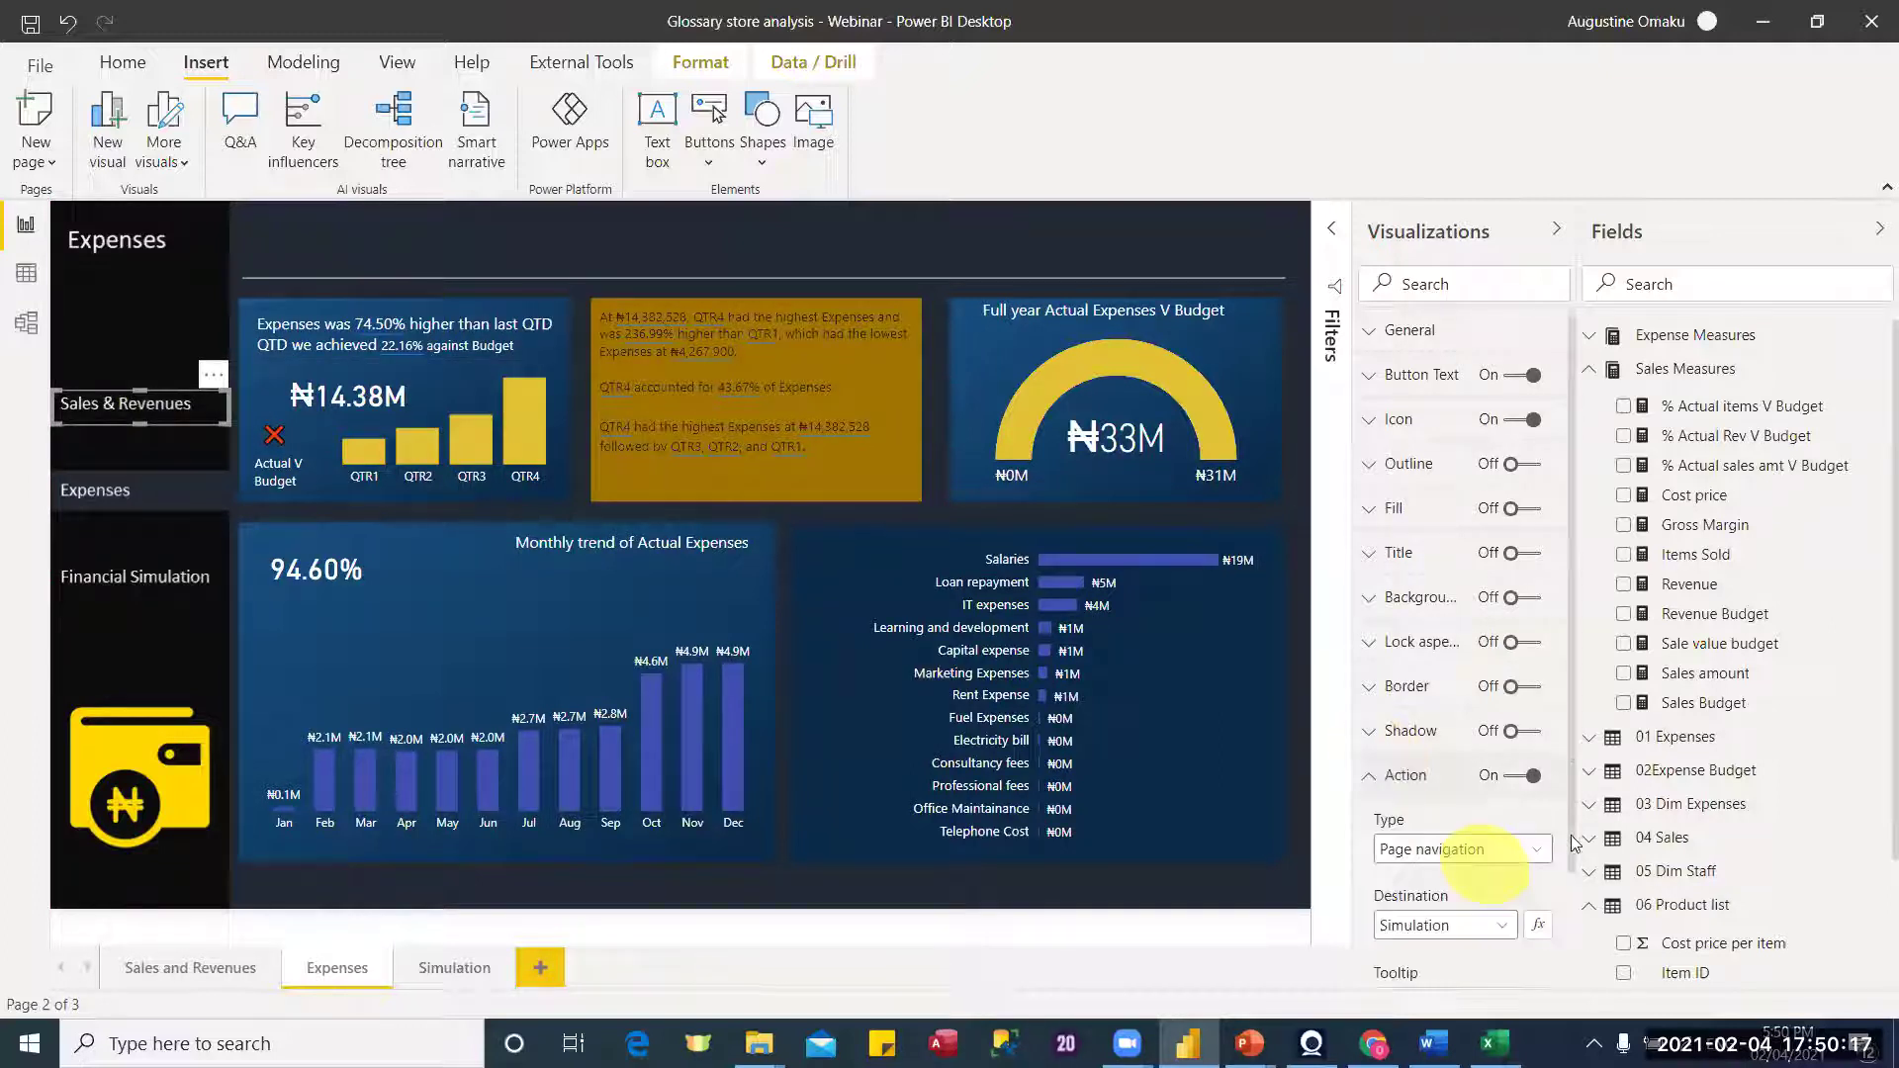
pyautogui.scroll(-1, 1498, 826)
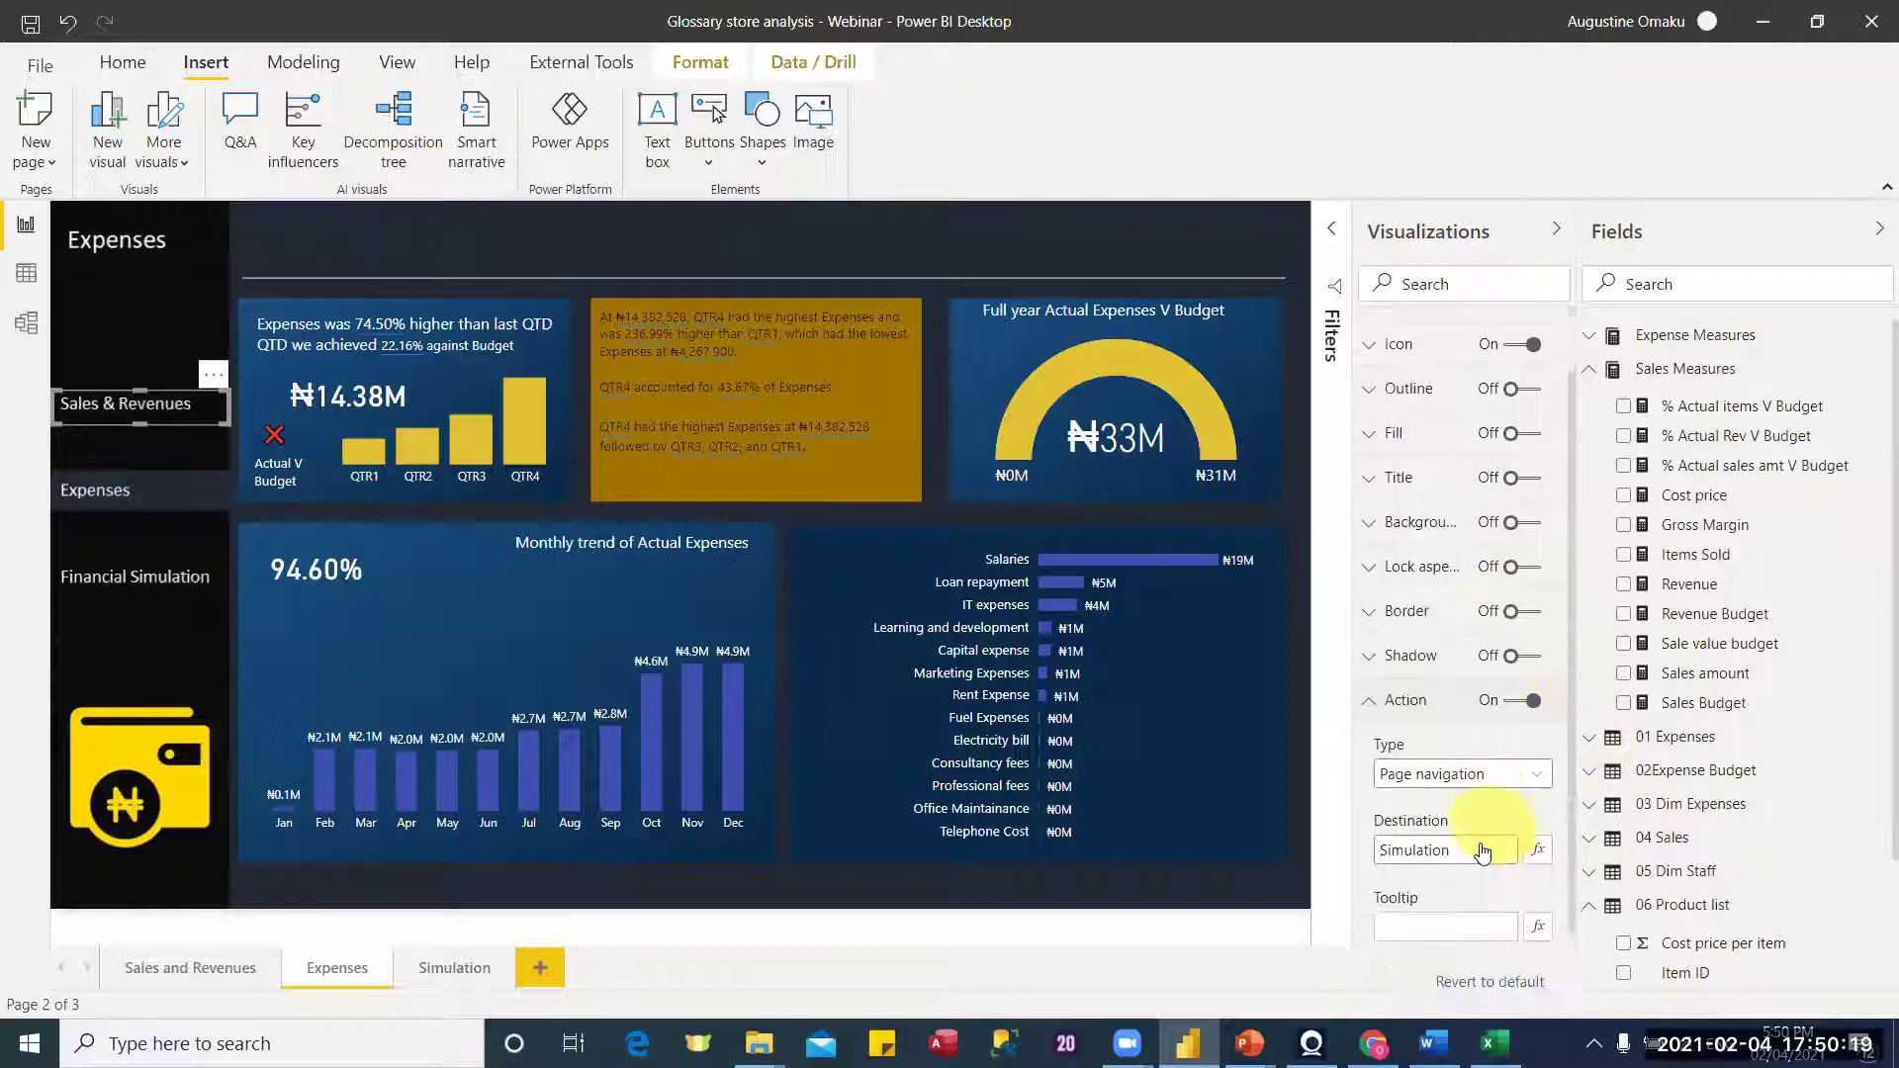
pyautogui.click(1488, 848)
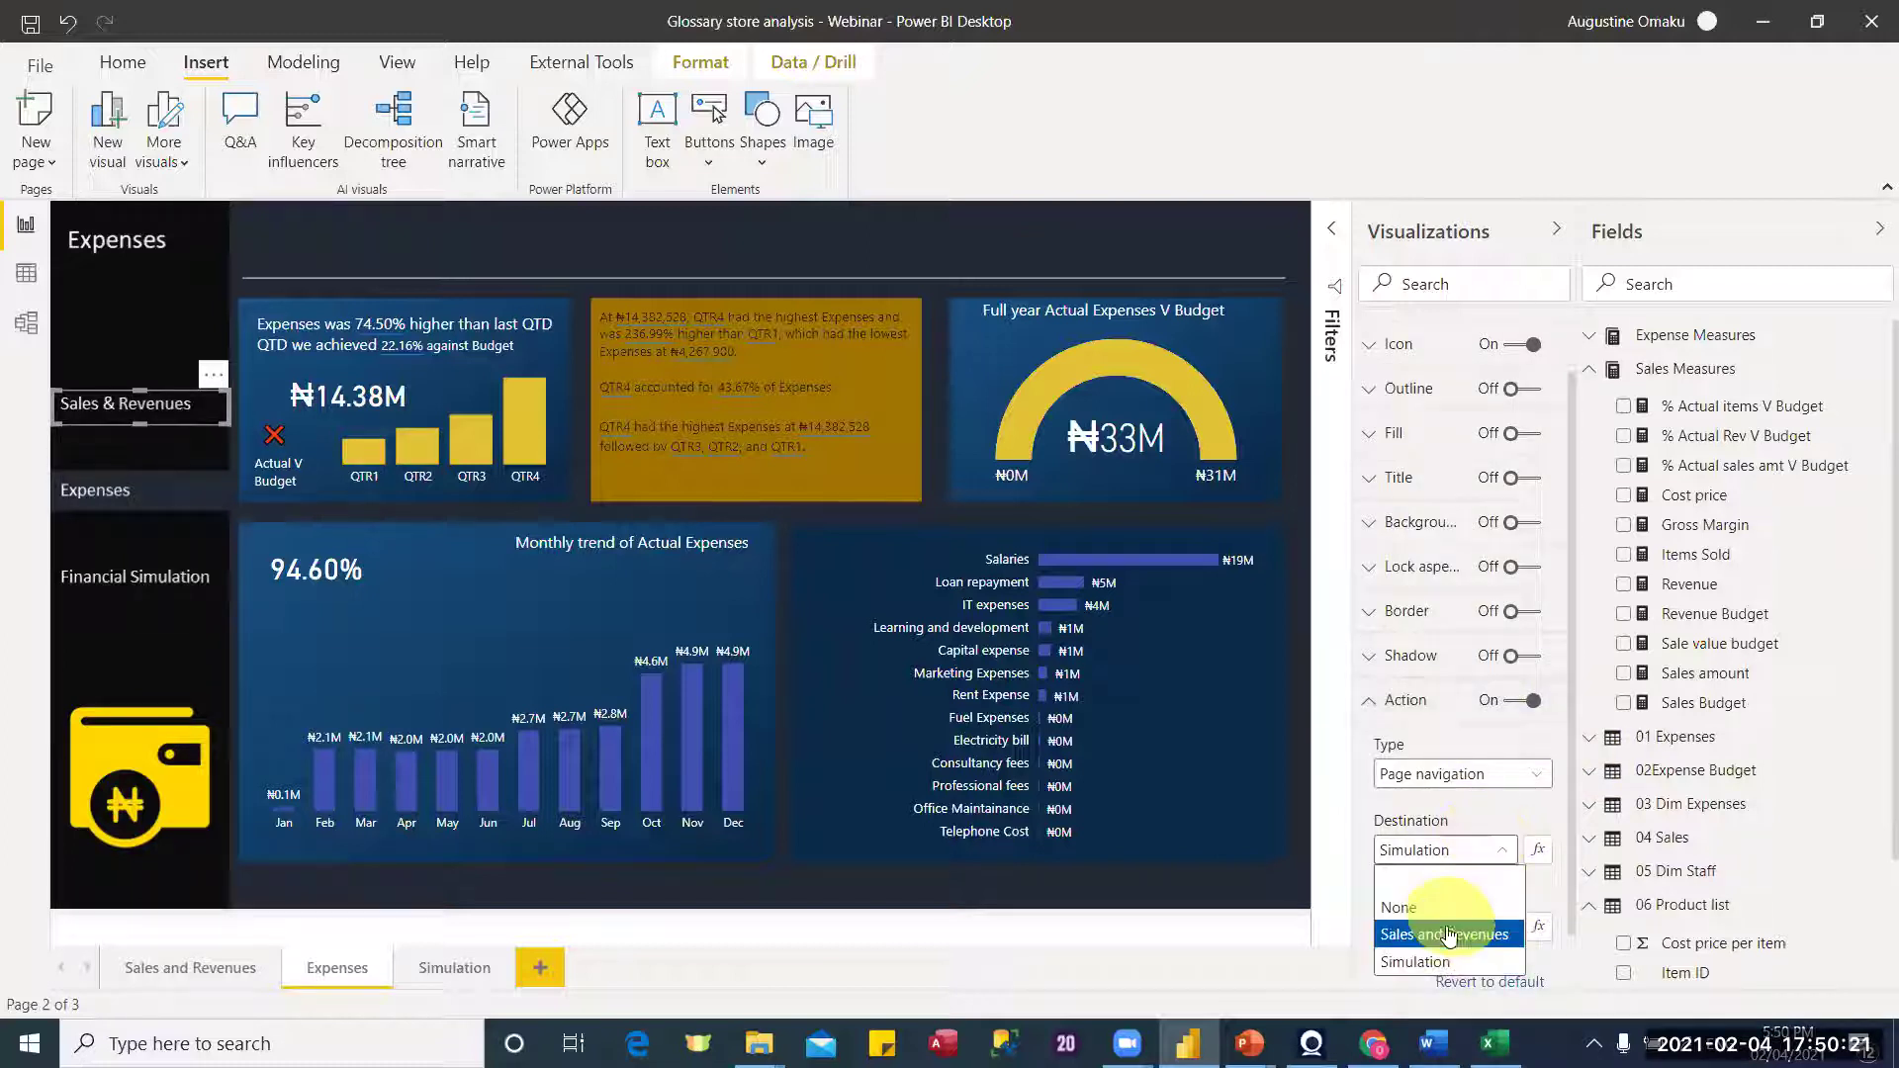
pyautogui.click(1447, 934)
pyautogui.click(170, 553)
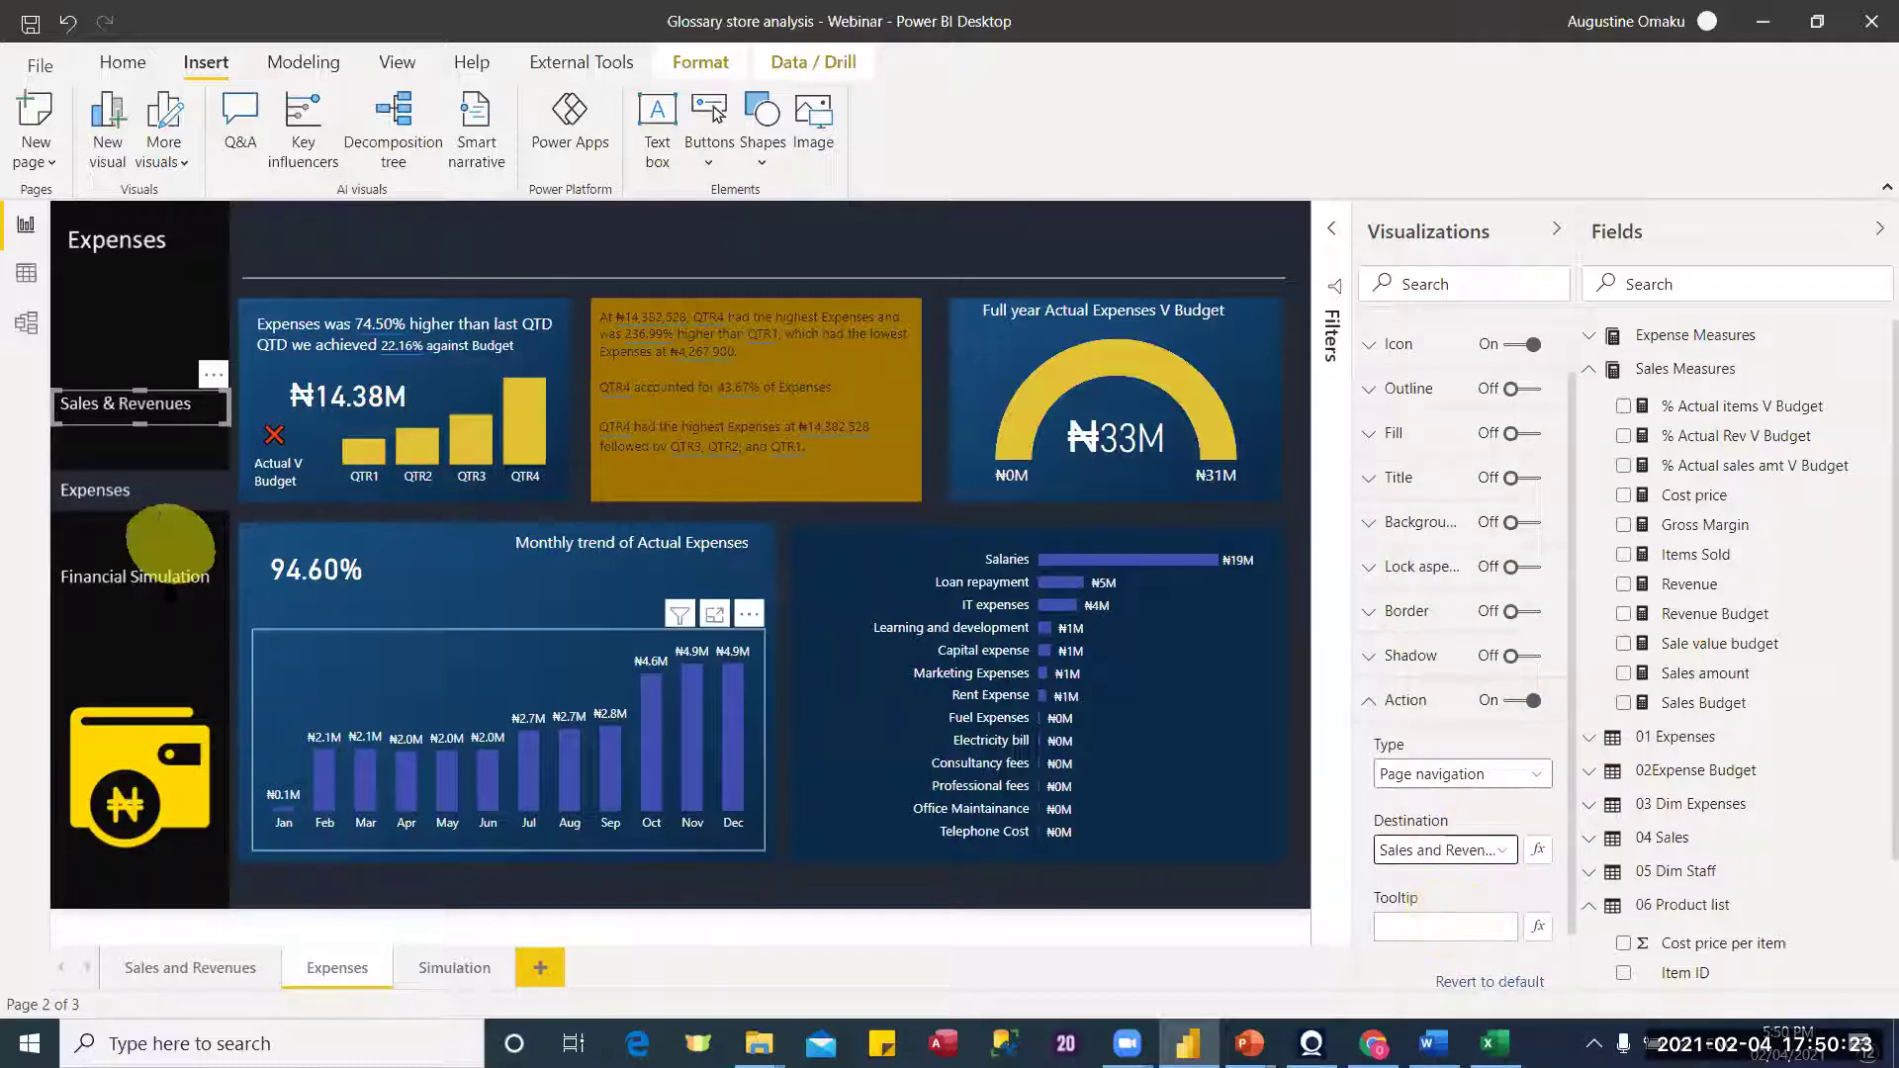
pyautogui.click(182, 599)
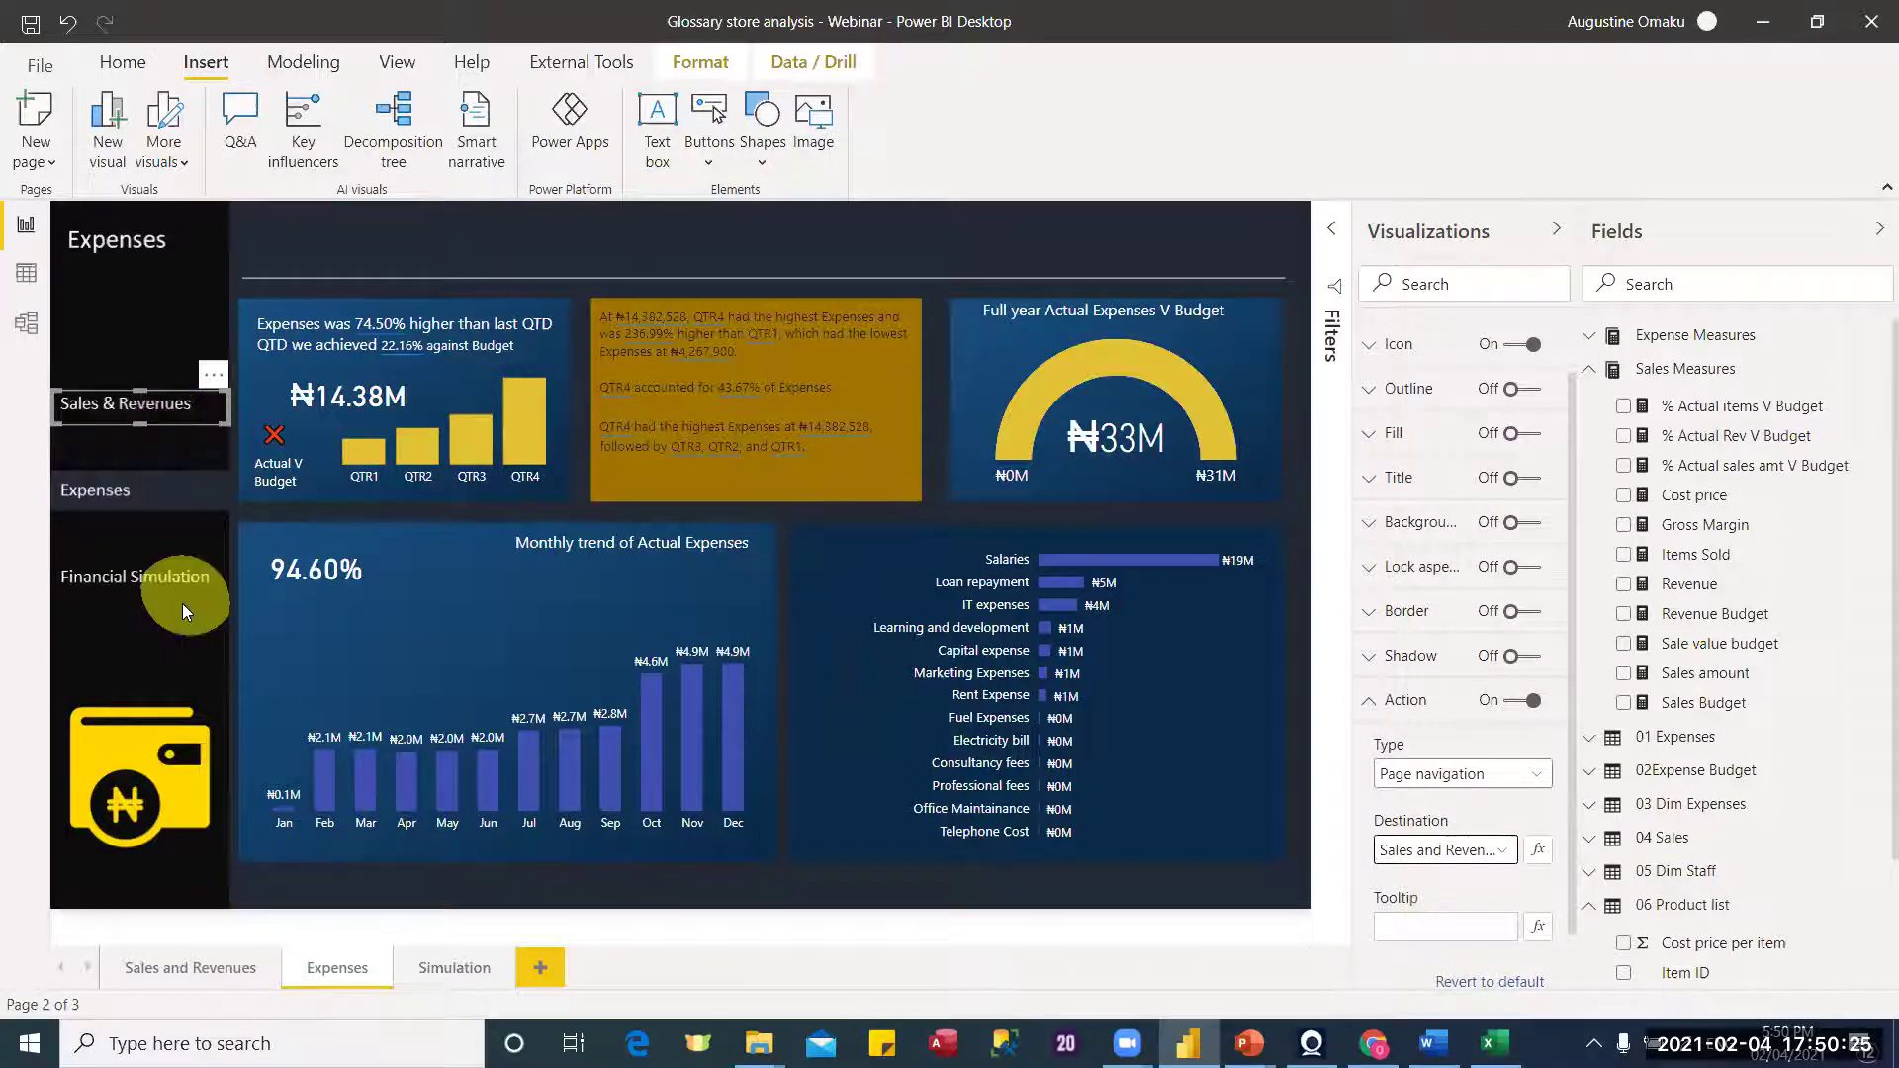
# Step: Place a copy of the transparent navigation button over the Expenses page's Financial Simulation label
pyautogui.click(184, 542)
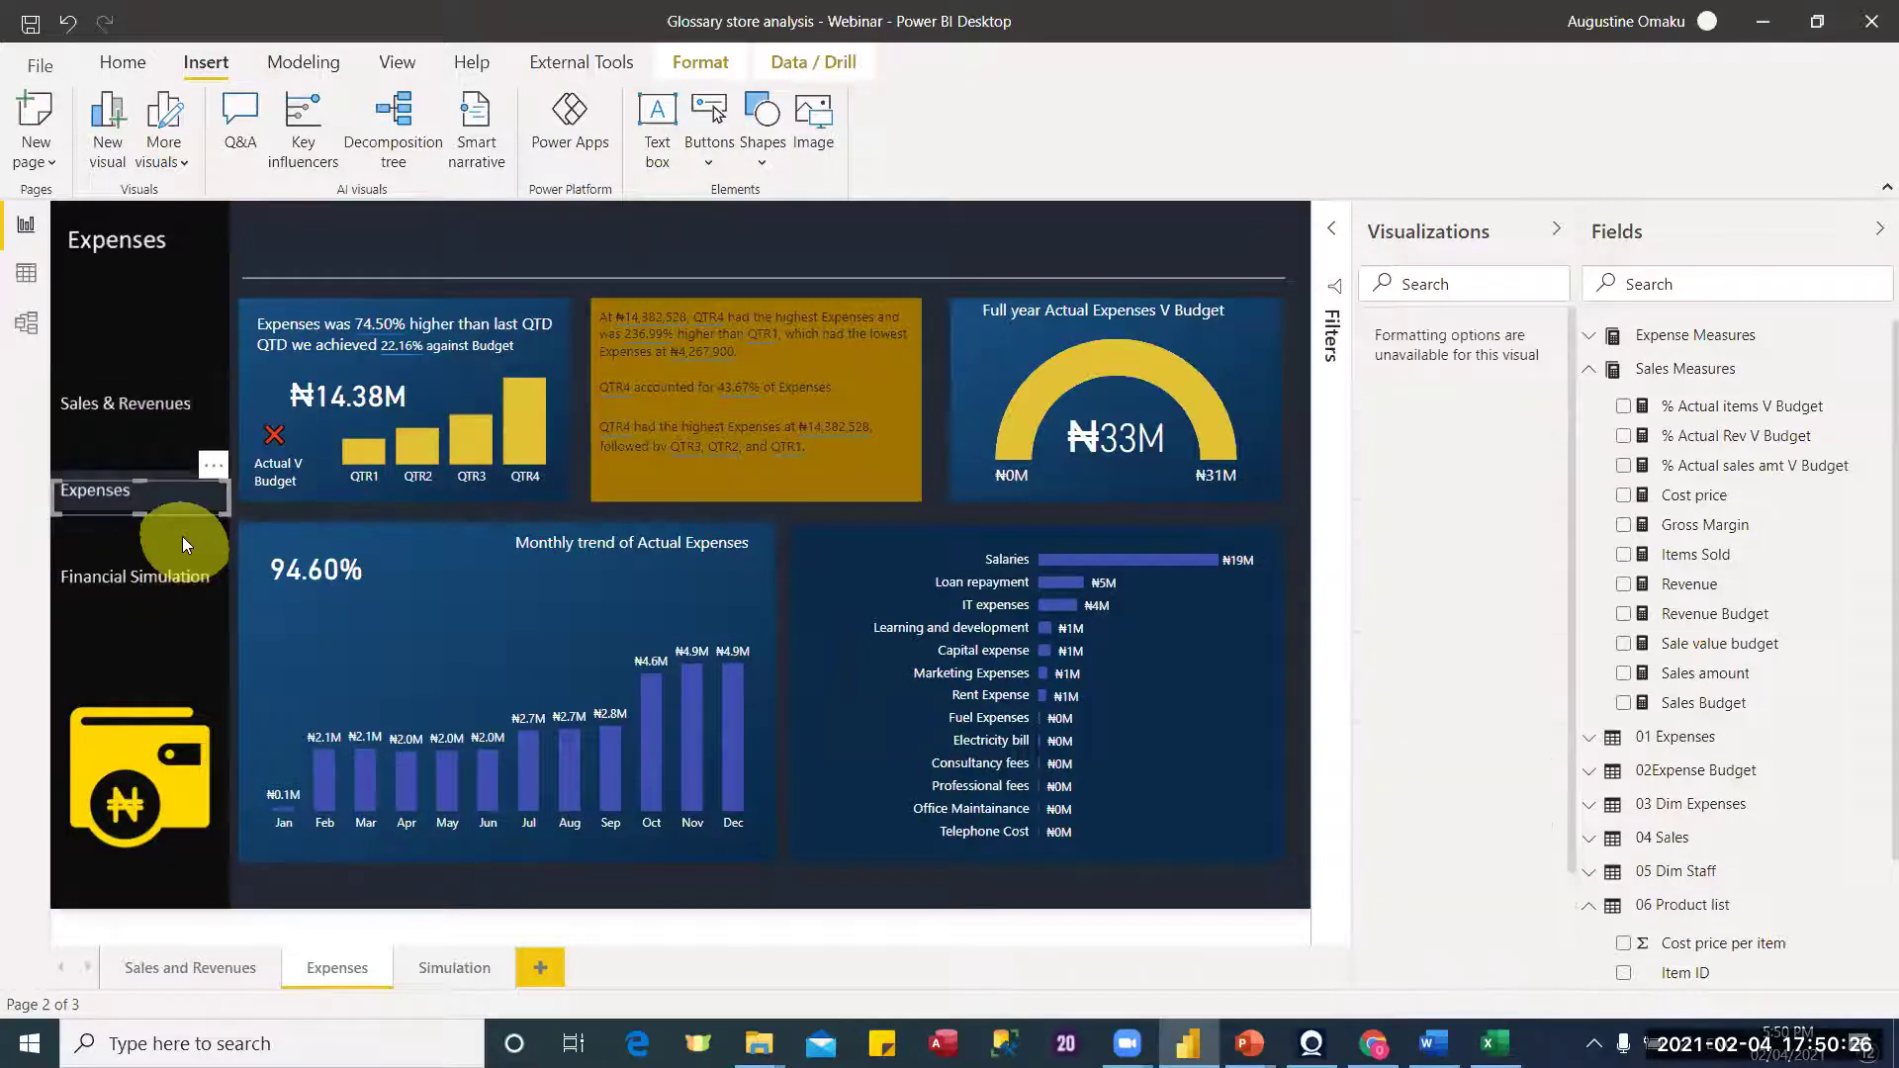
pyautogui.click(173, 592)
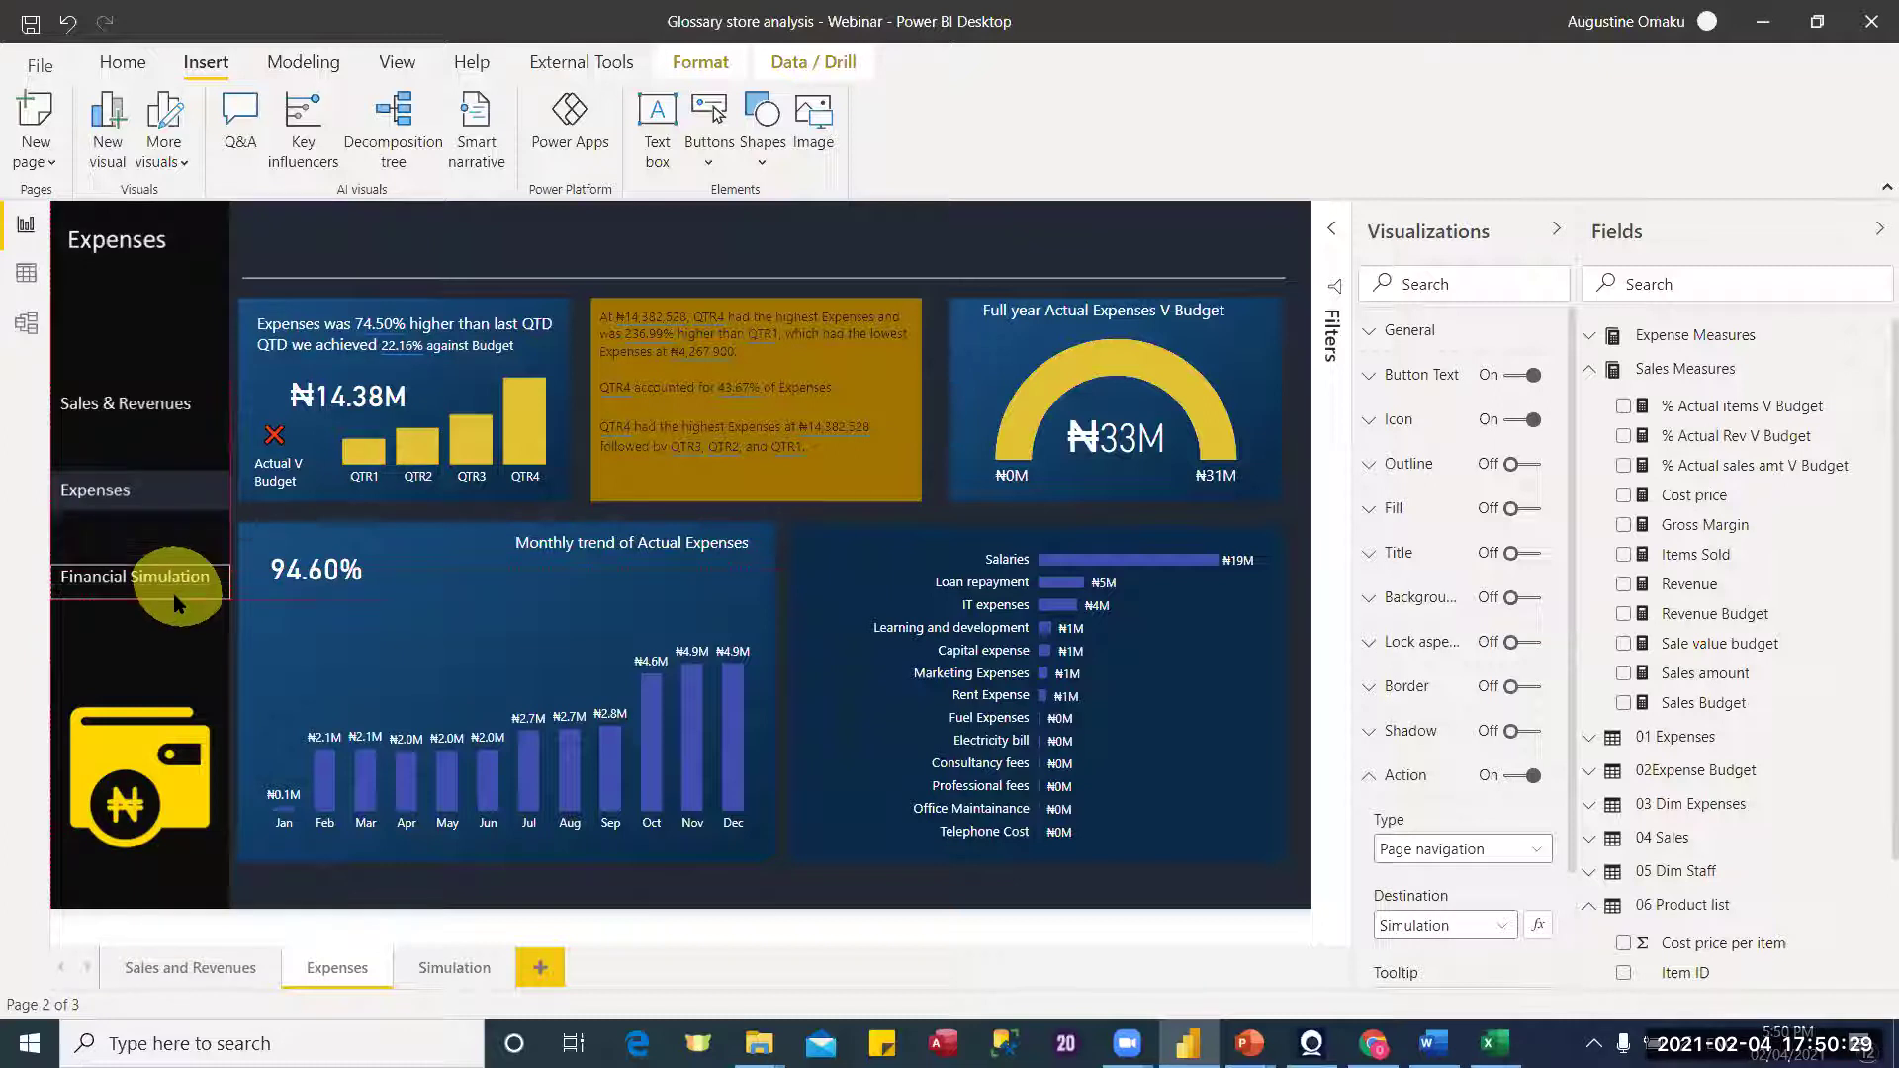
pyautogui.click(174, 594)
pyautogui.click(550, 247)
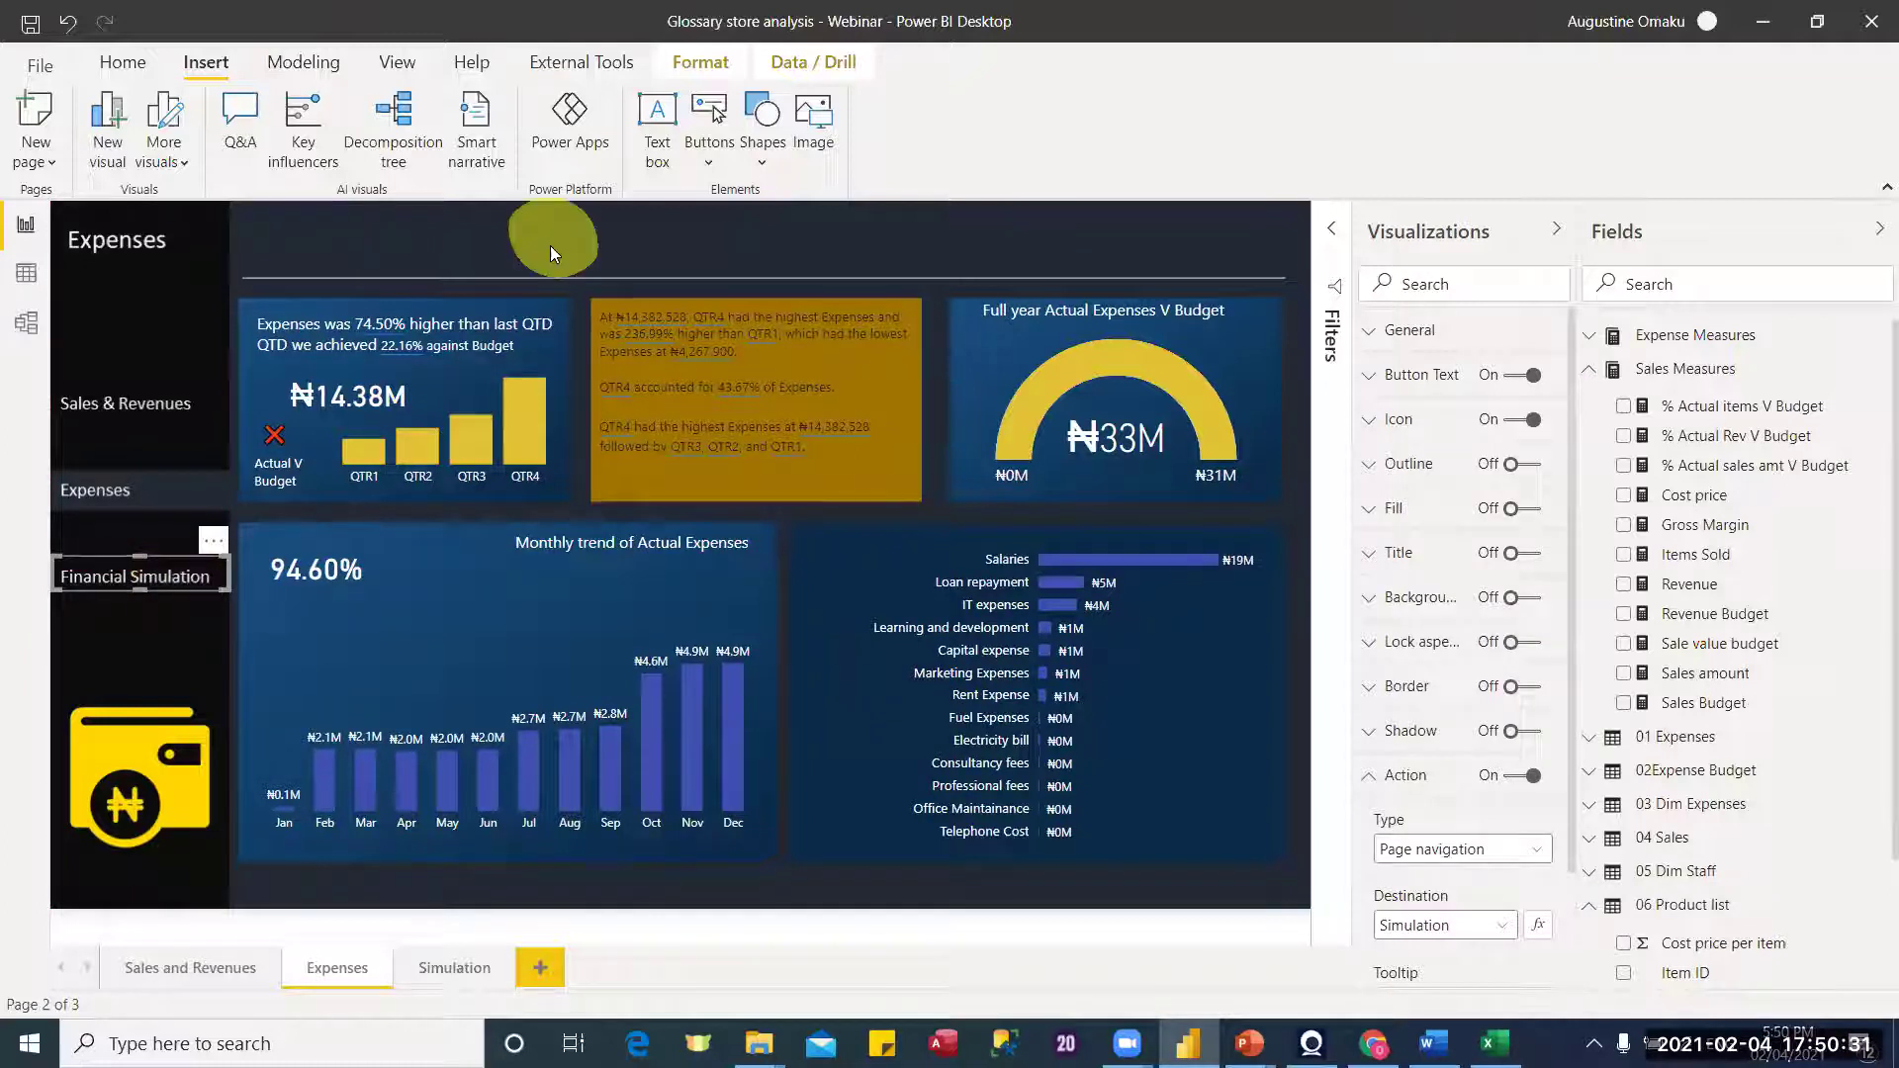
pyautogui.click(1103, 781)
pyautogui.click(95, 623)
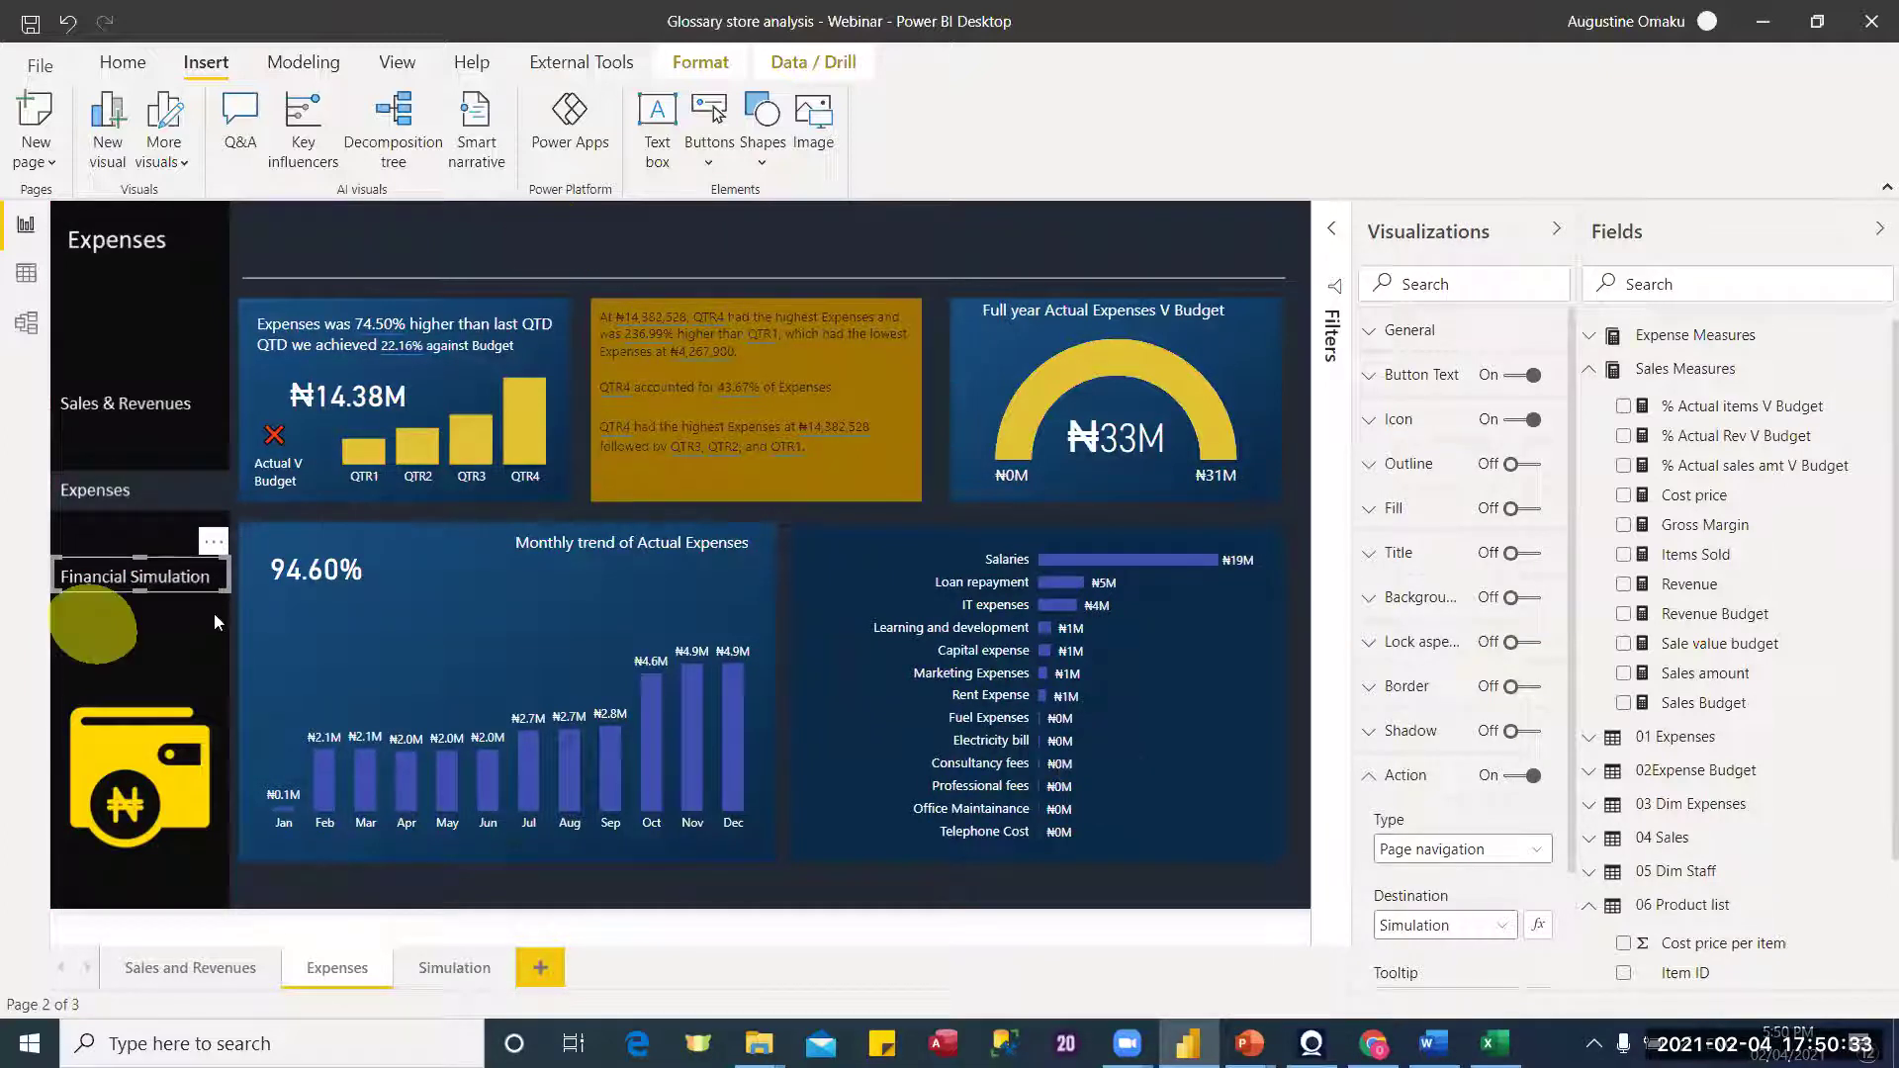
# Step: Set the page navigation destination of the Expenses page's Financial Simulation button to Simulation
pyautogui.click(1454, 791)
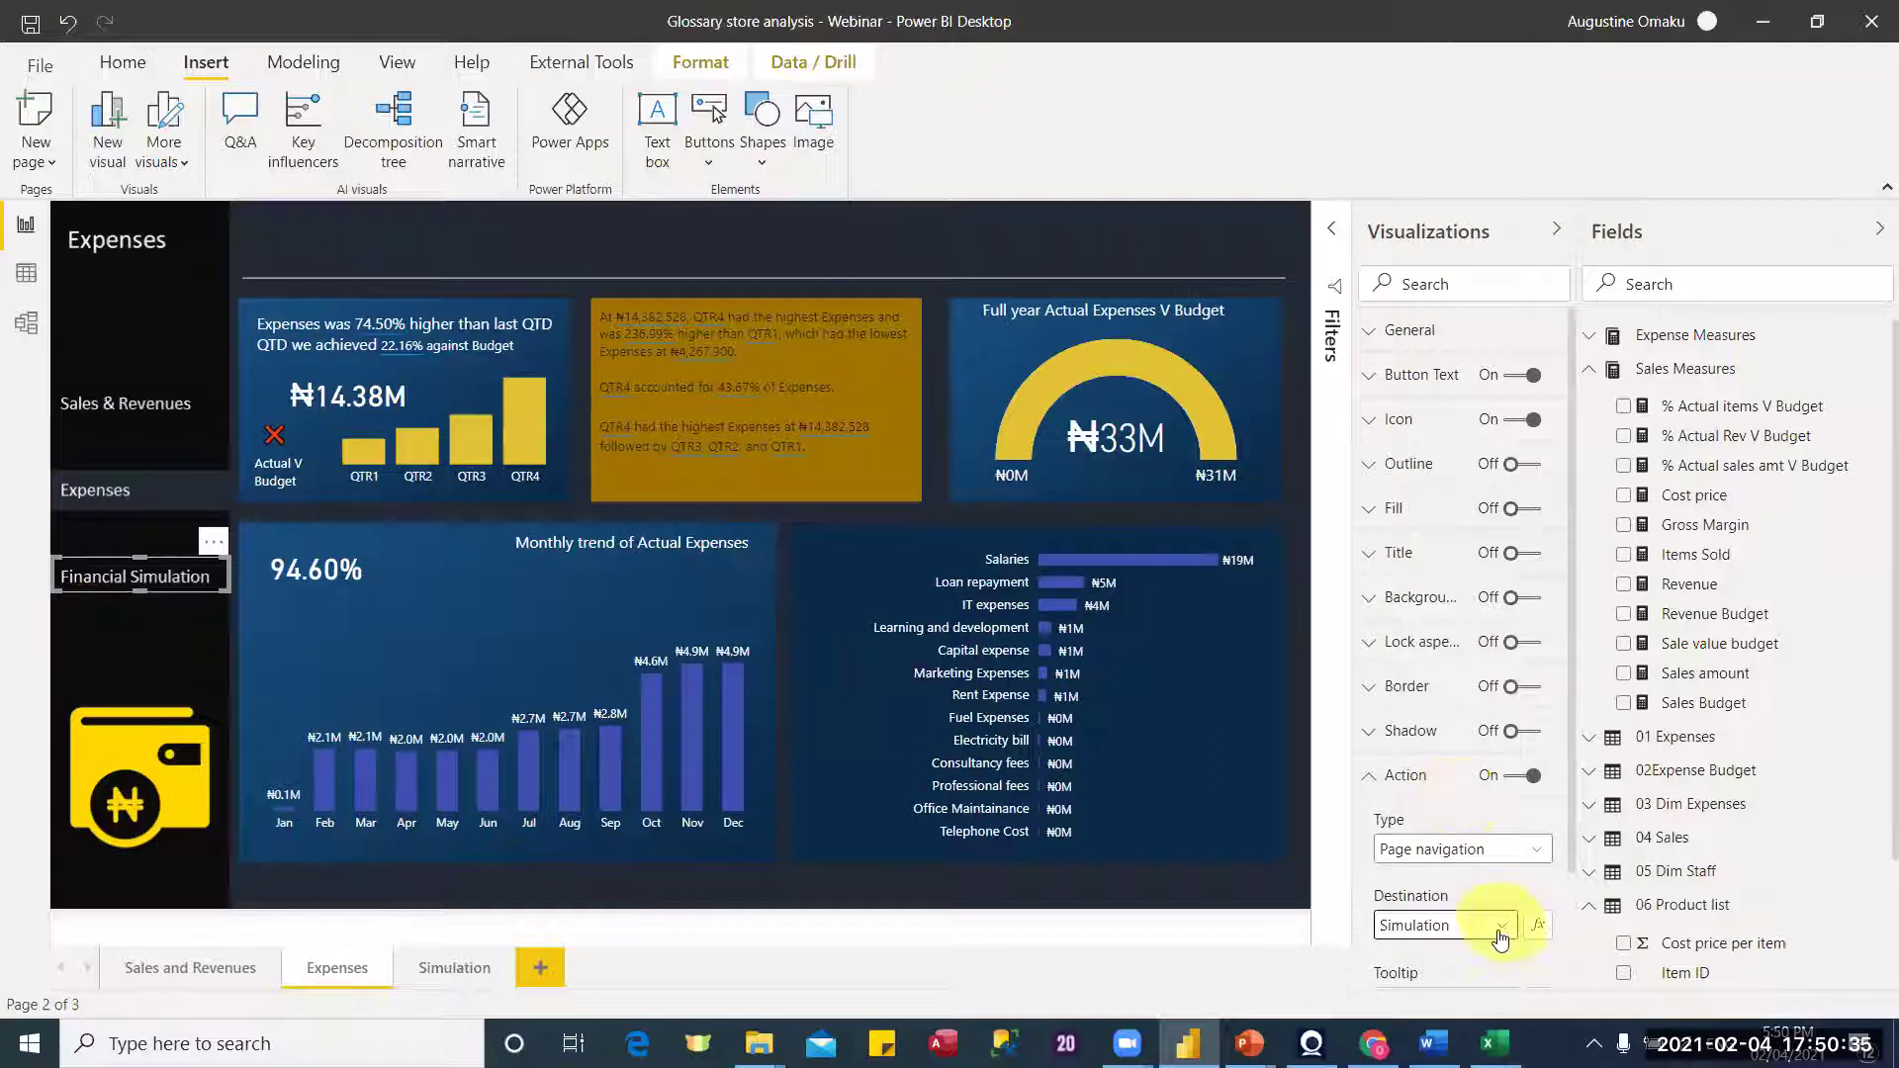
pyautogui.click(1500, 927)
pyautogui.click(1498, 931)
pyautogui.click(138, 559)
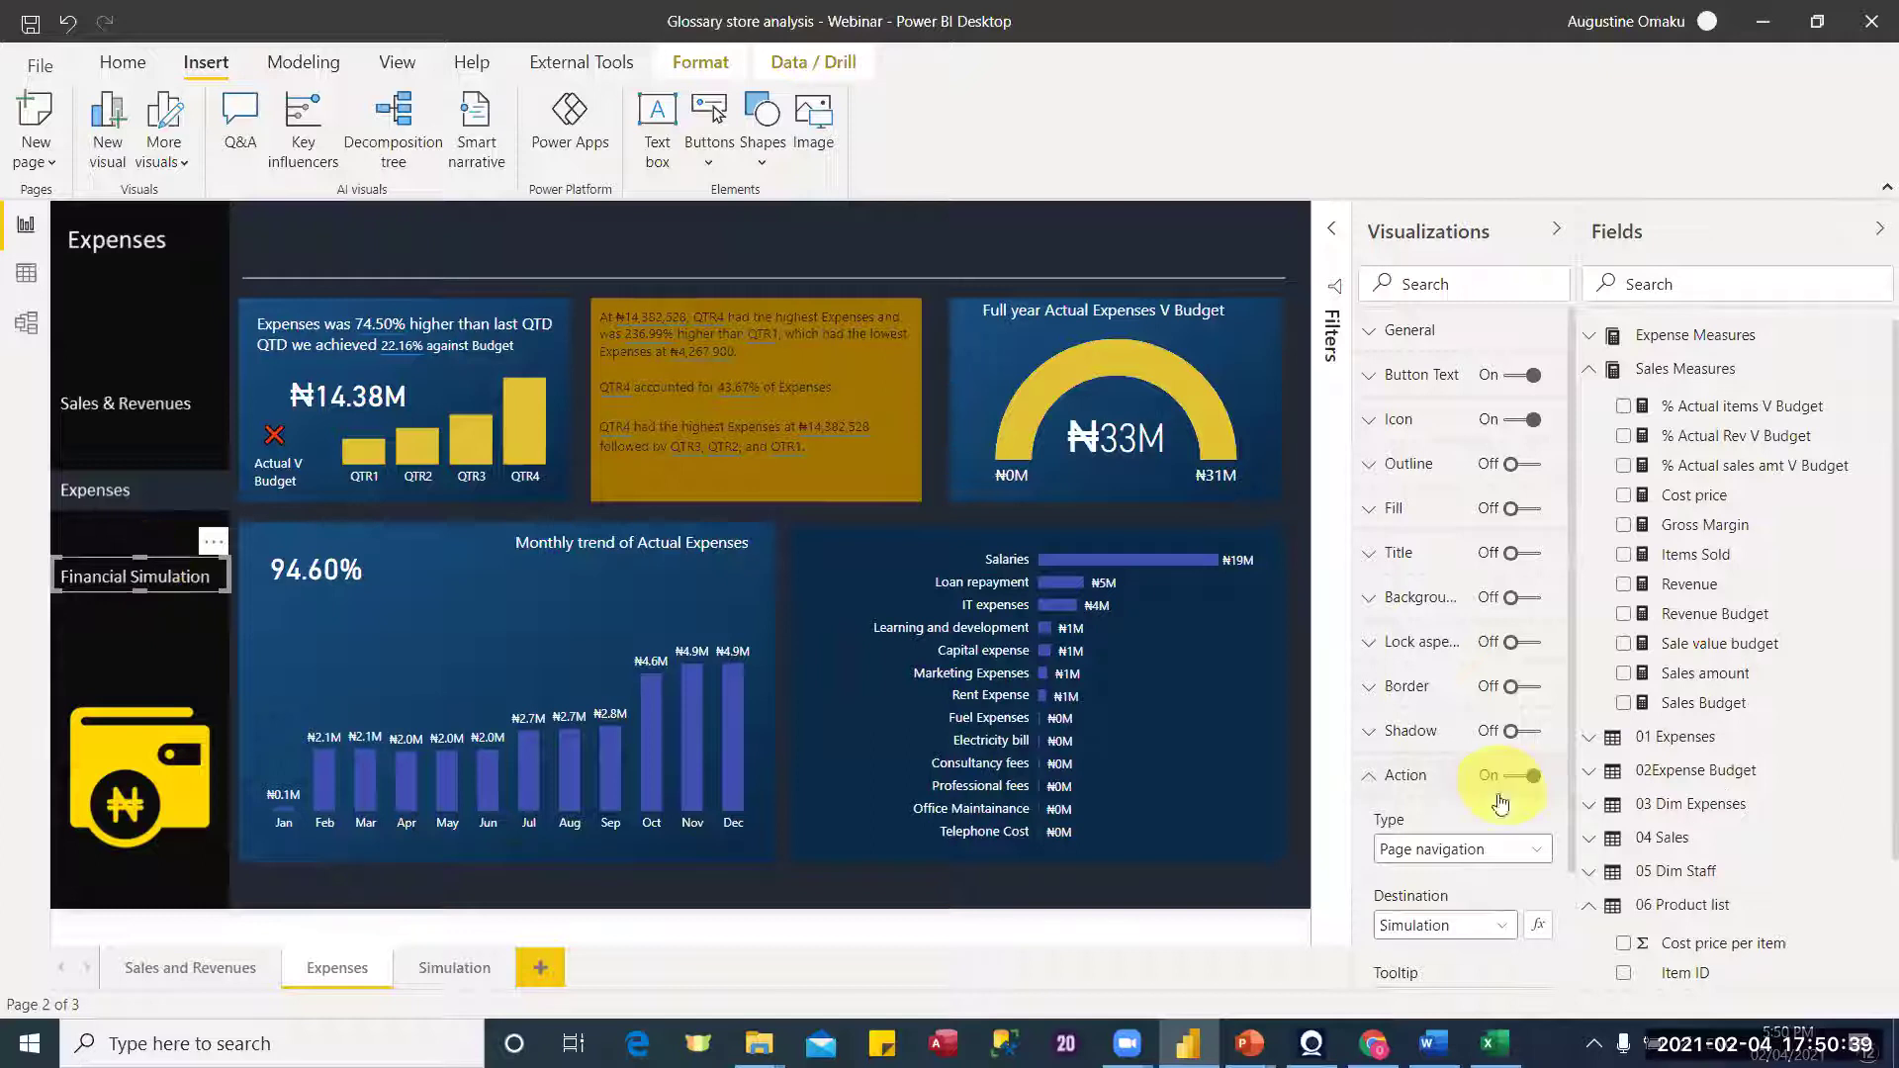
pyautogui.click(1469, 911)
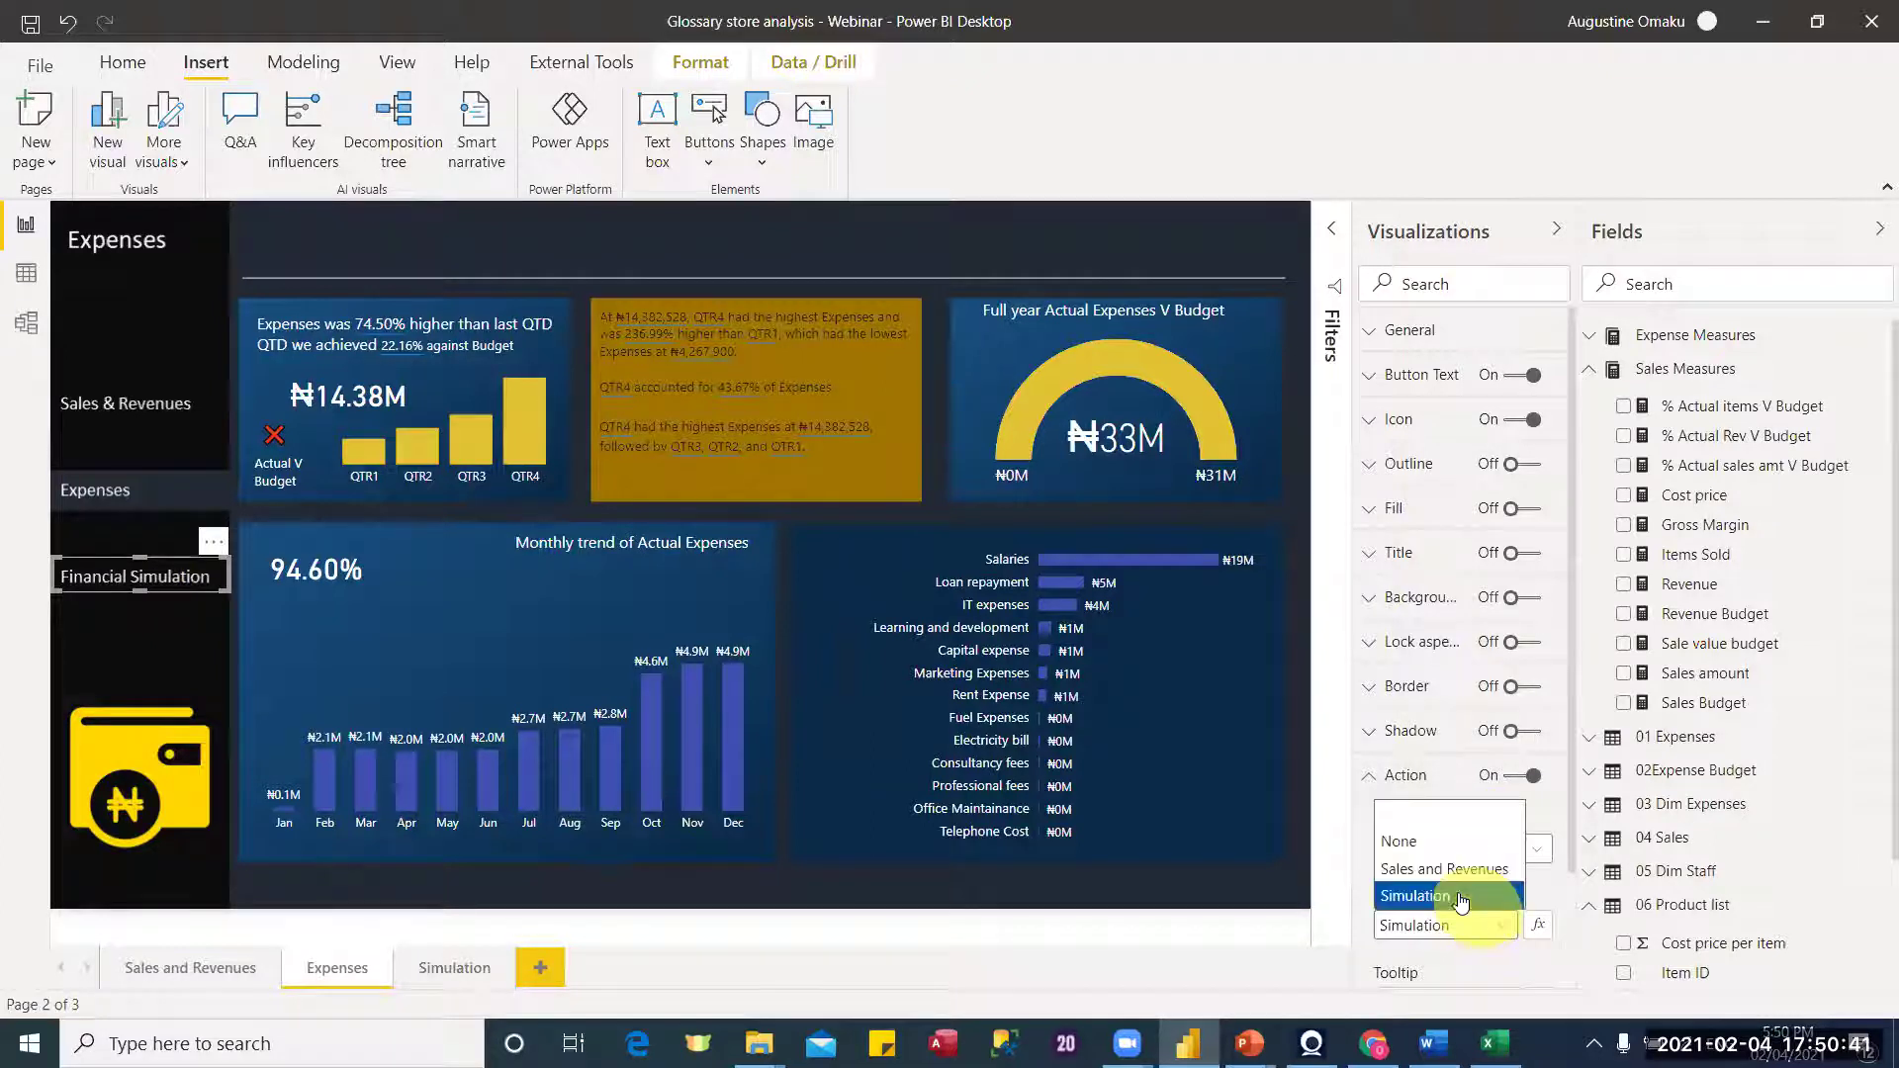
pyautogui.click(1457, 892)
# Step: Review the Expenses page's Sales & Revenues button and the Simulation page, and test the Financial Simulation link from the Sales and Revenues page
pyautogui.click(133, 419)
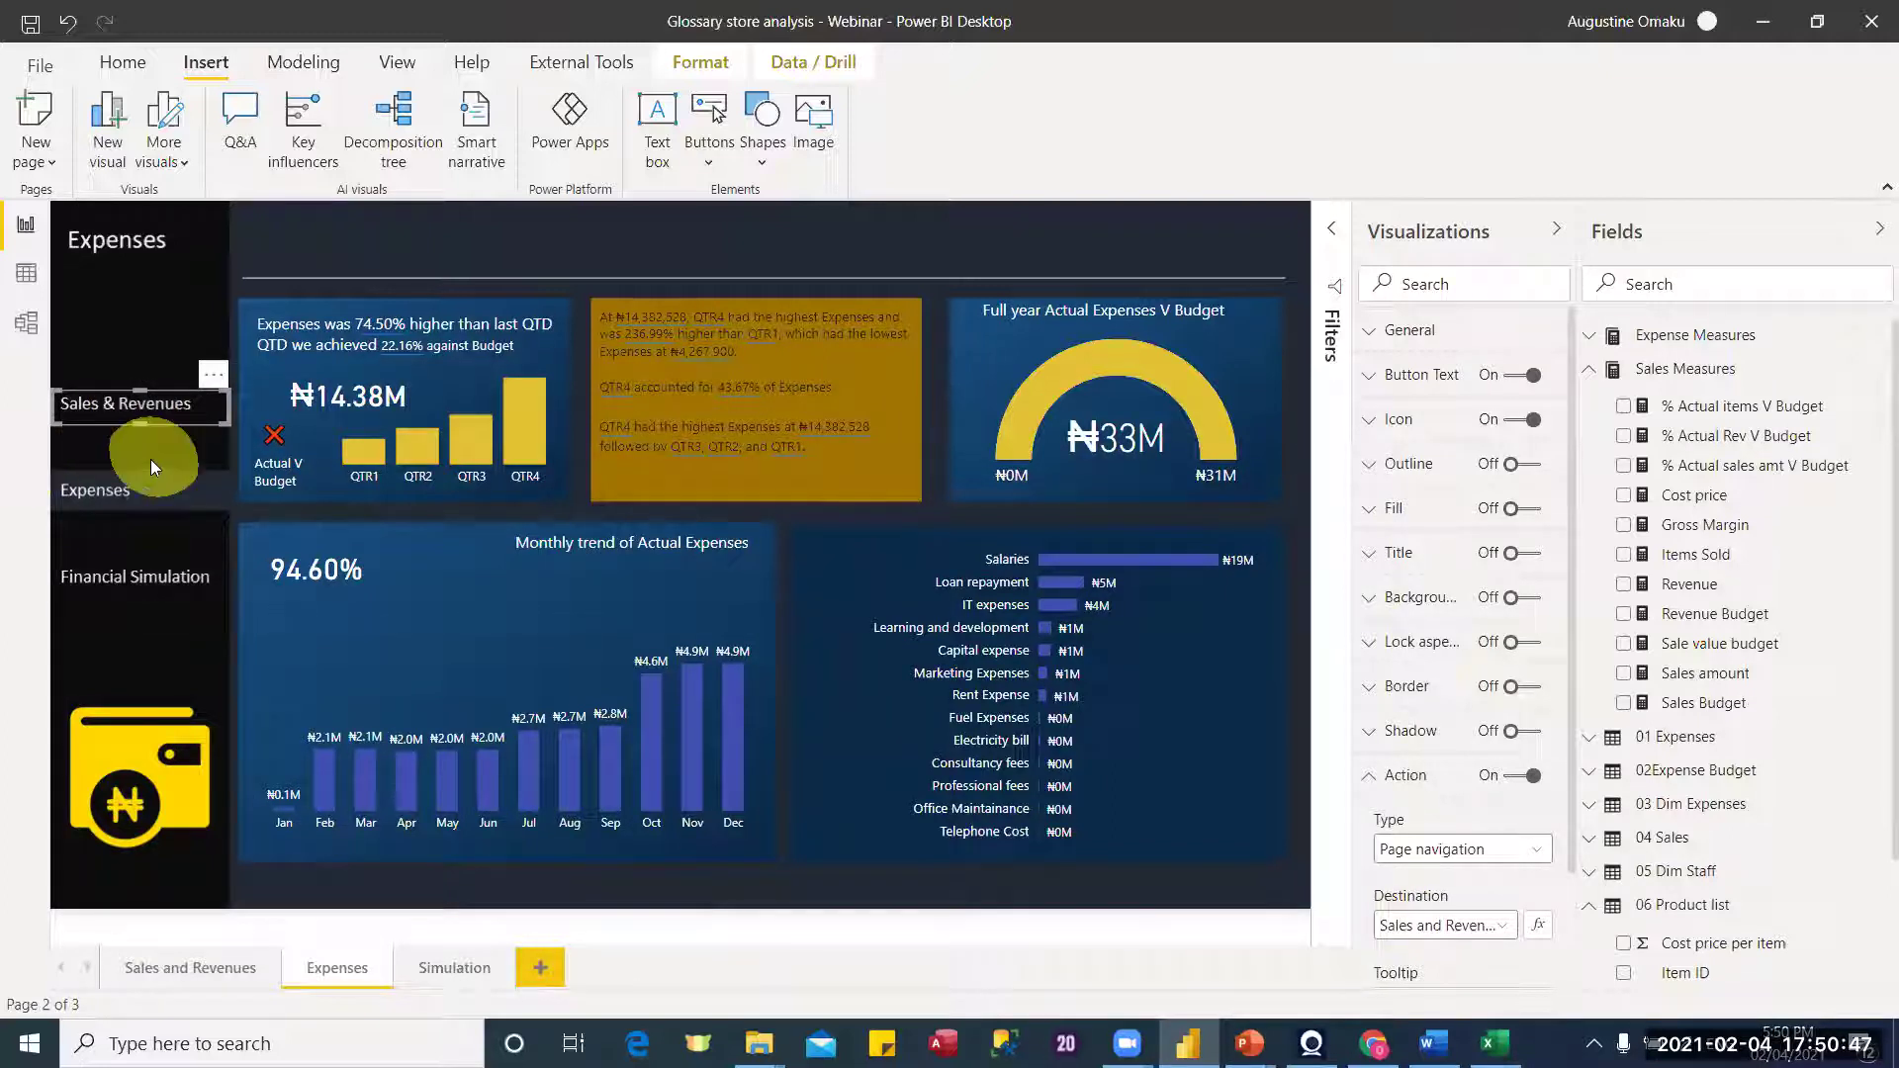
pyautogui.click(156, 538)
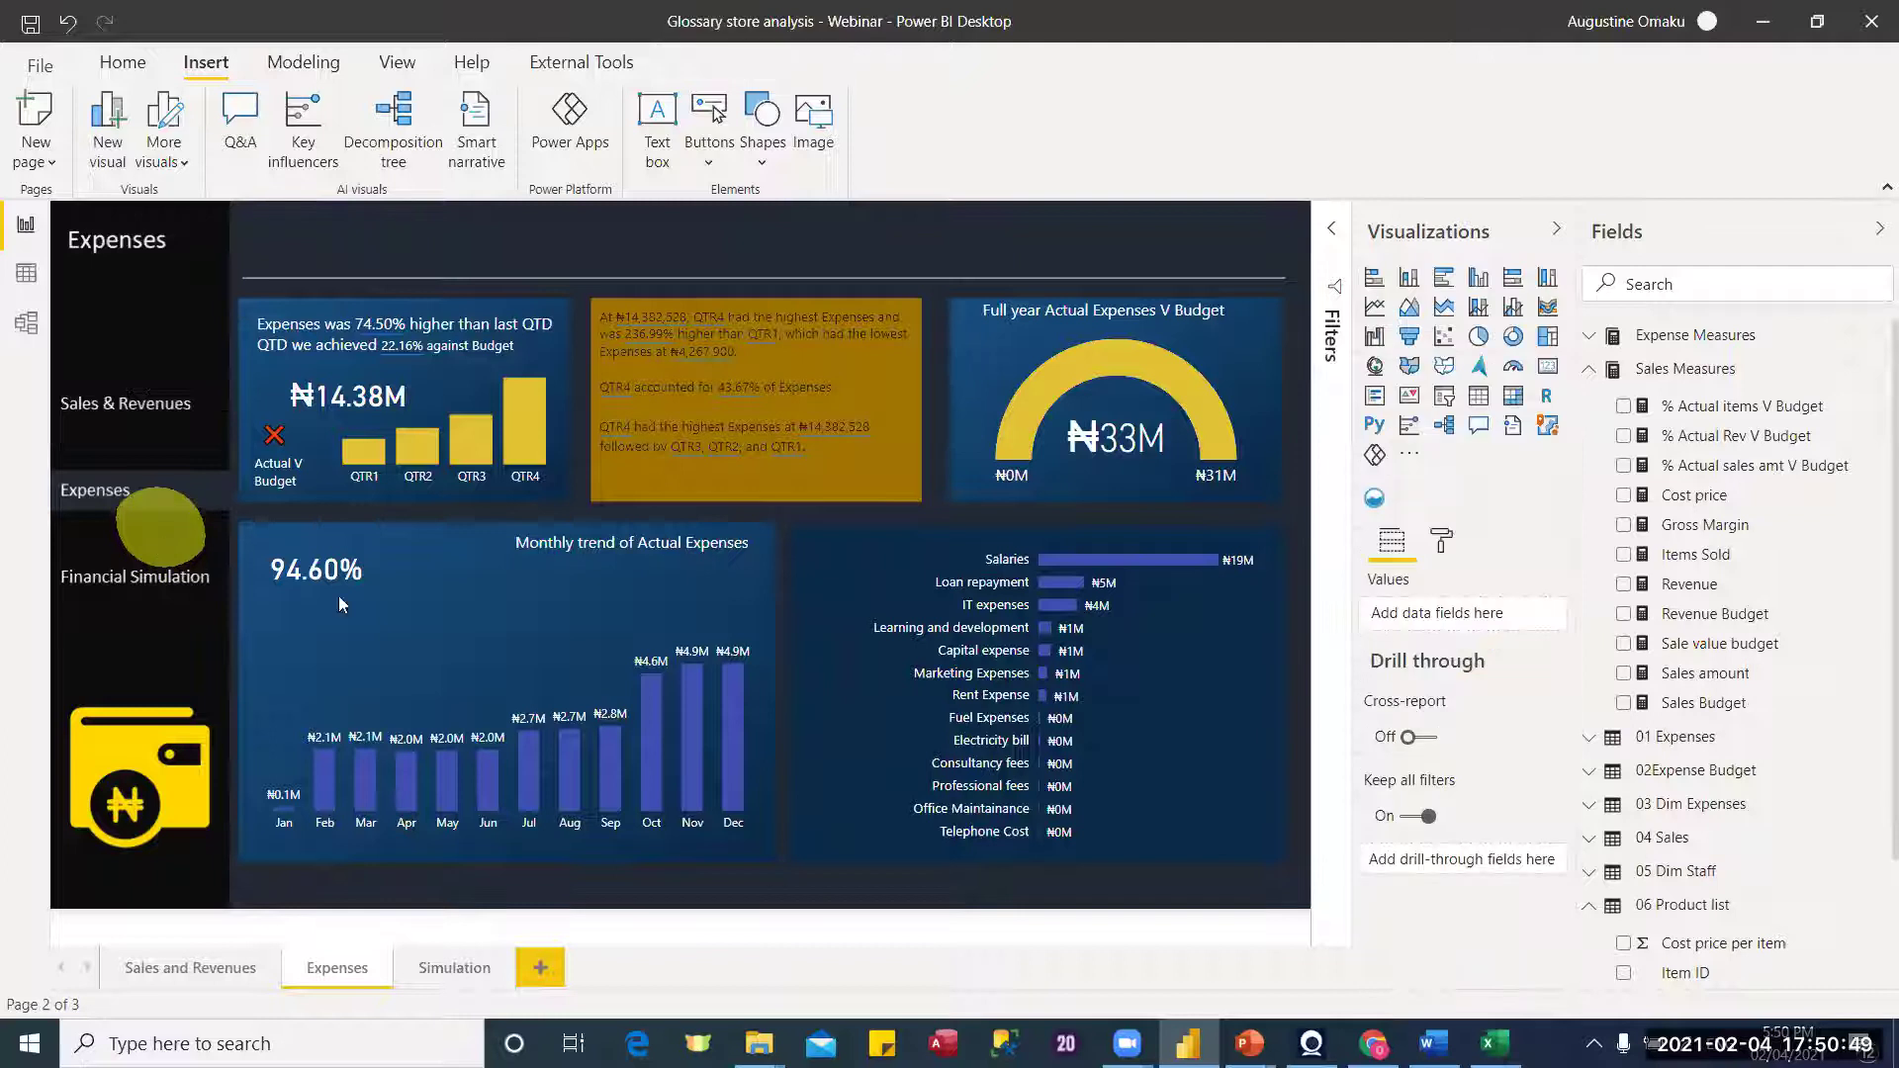
pyautogui.click(446, 979)
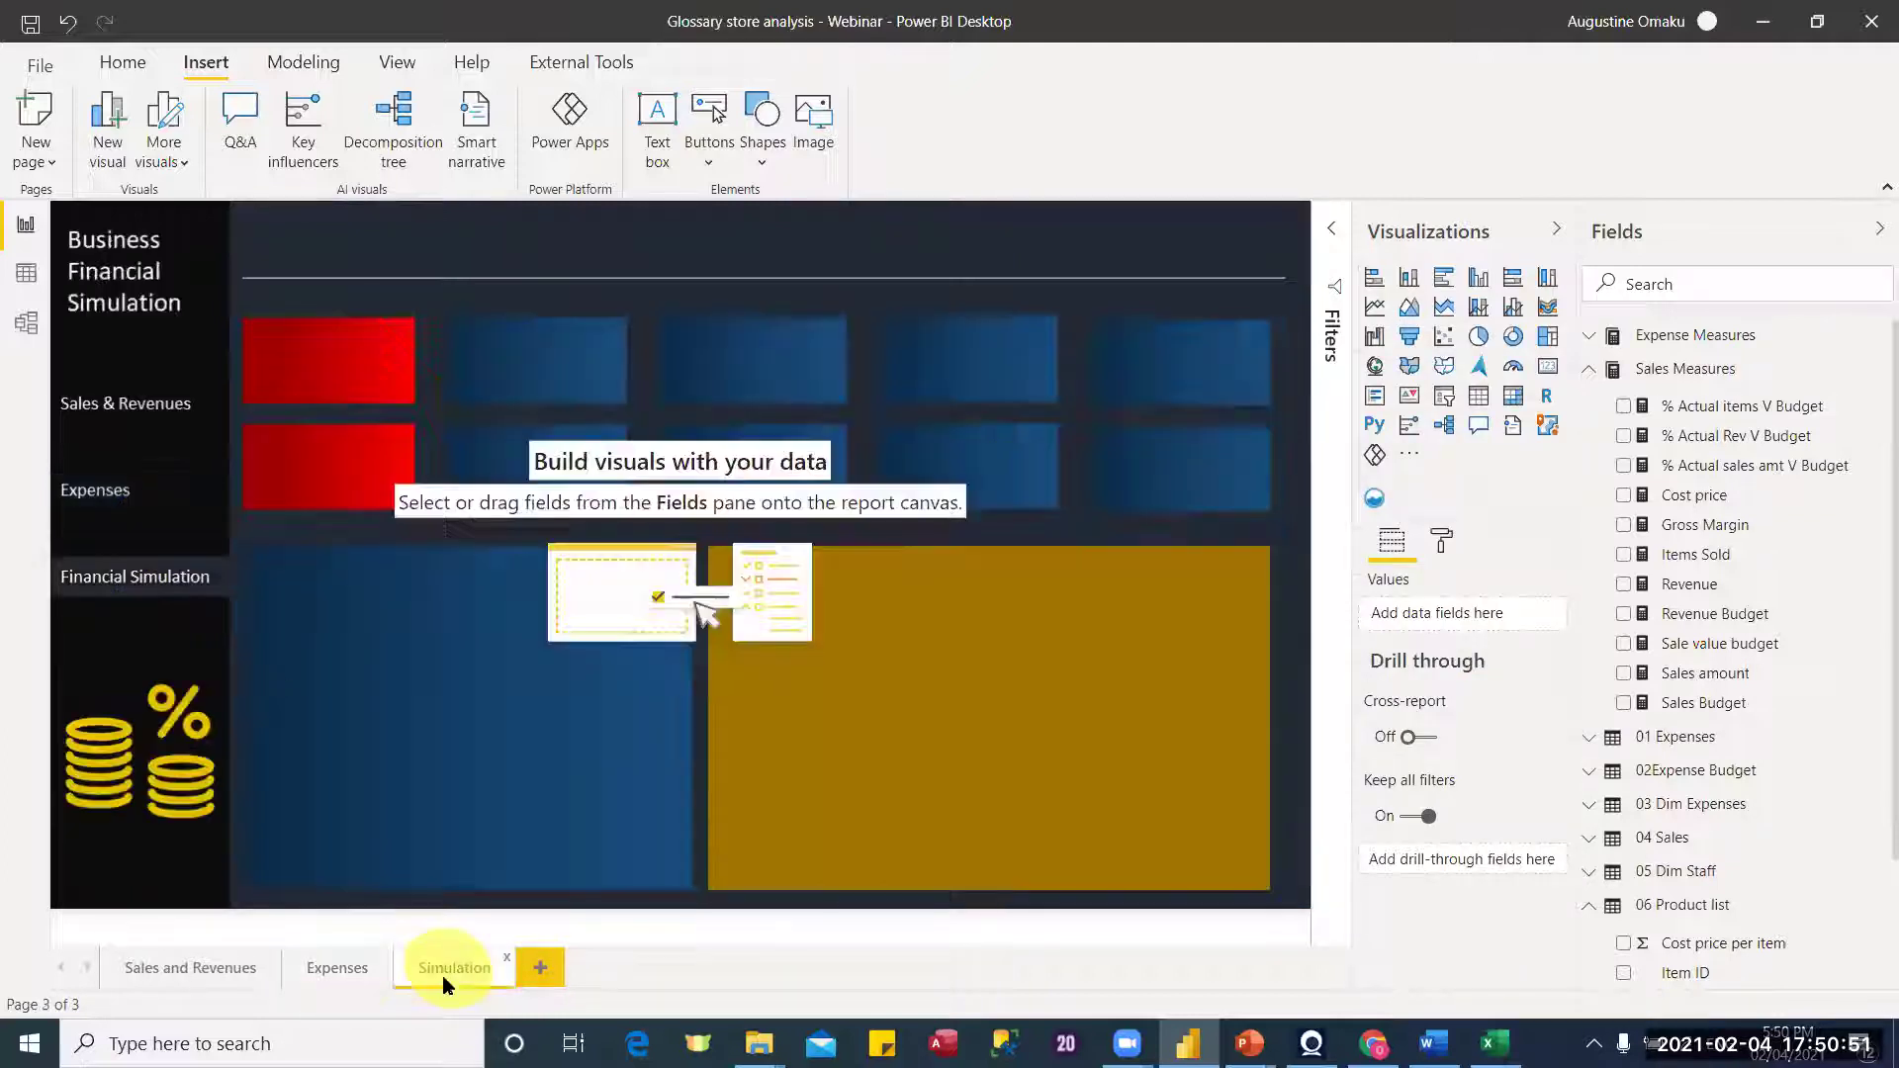
pyautogui.click(335, 969)
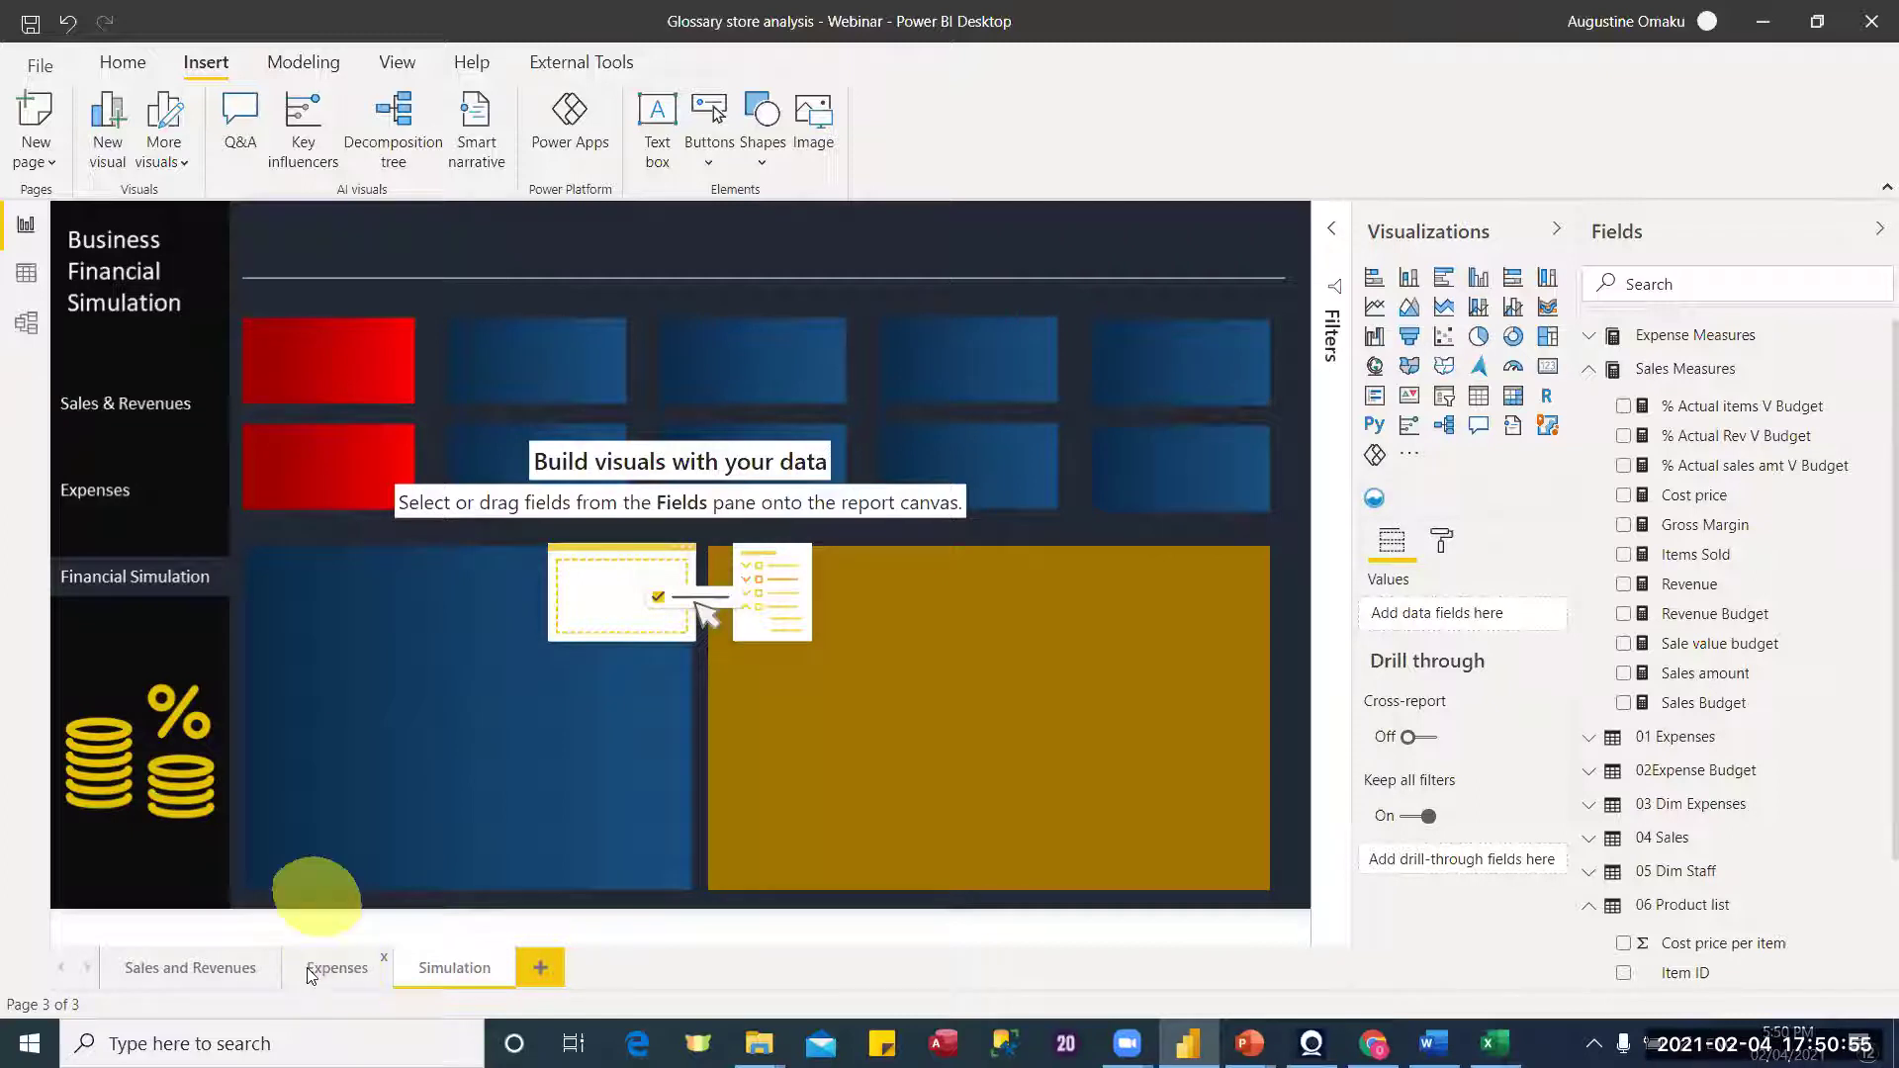
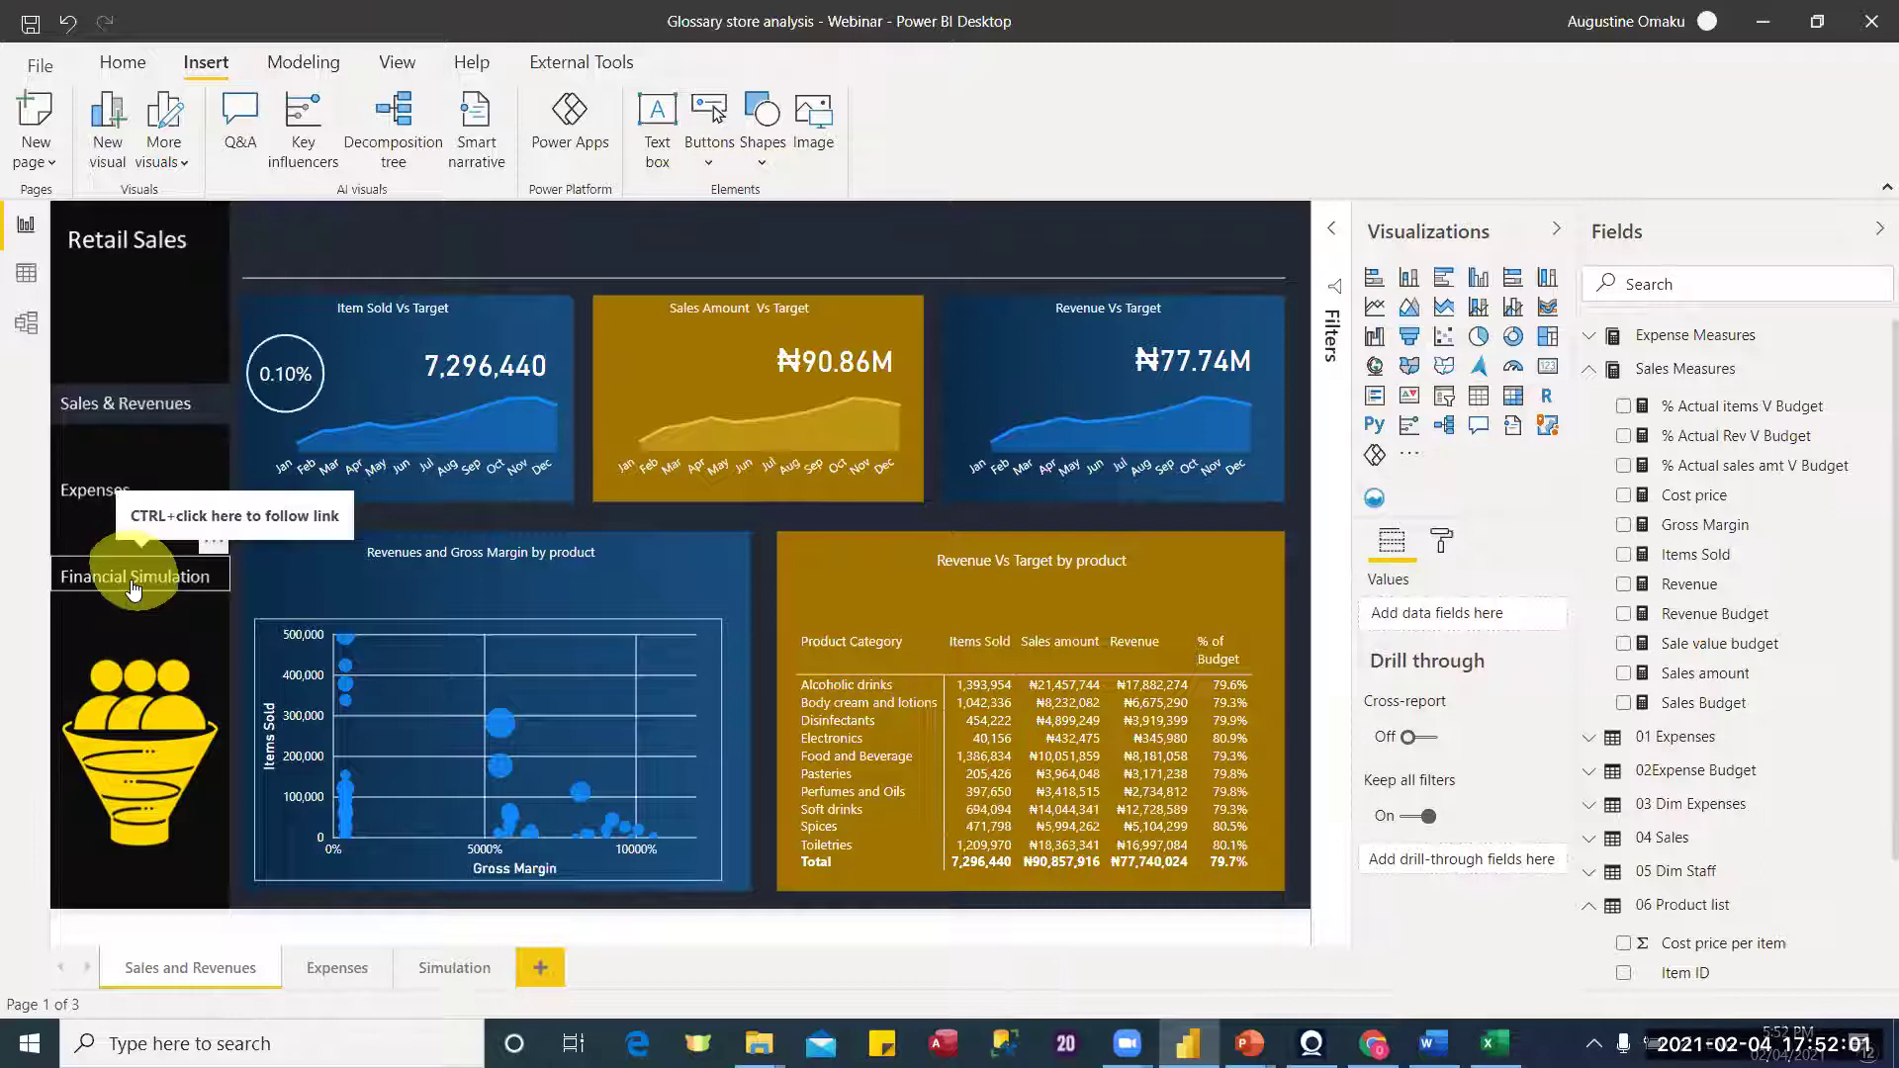
pyautogui.keyDown('ctrl'); pyautogui.click(135, 587); pyautogui.keyUp('ctrl')
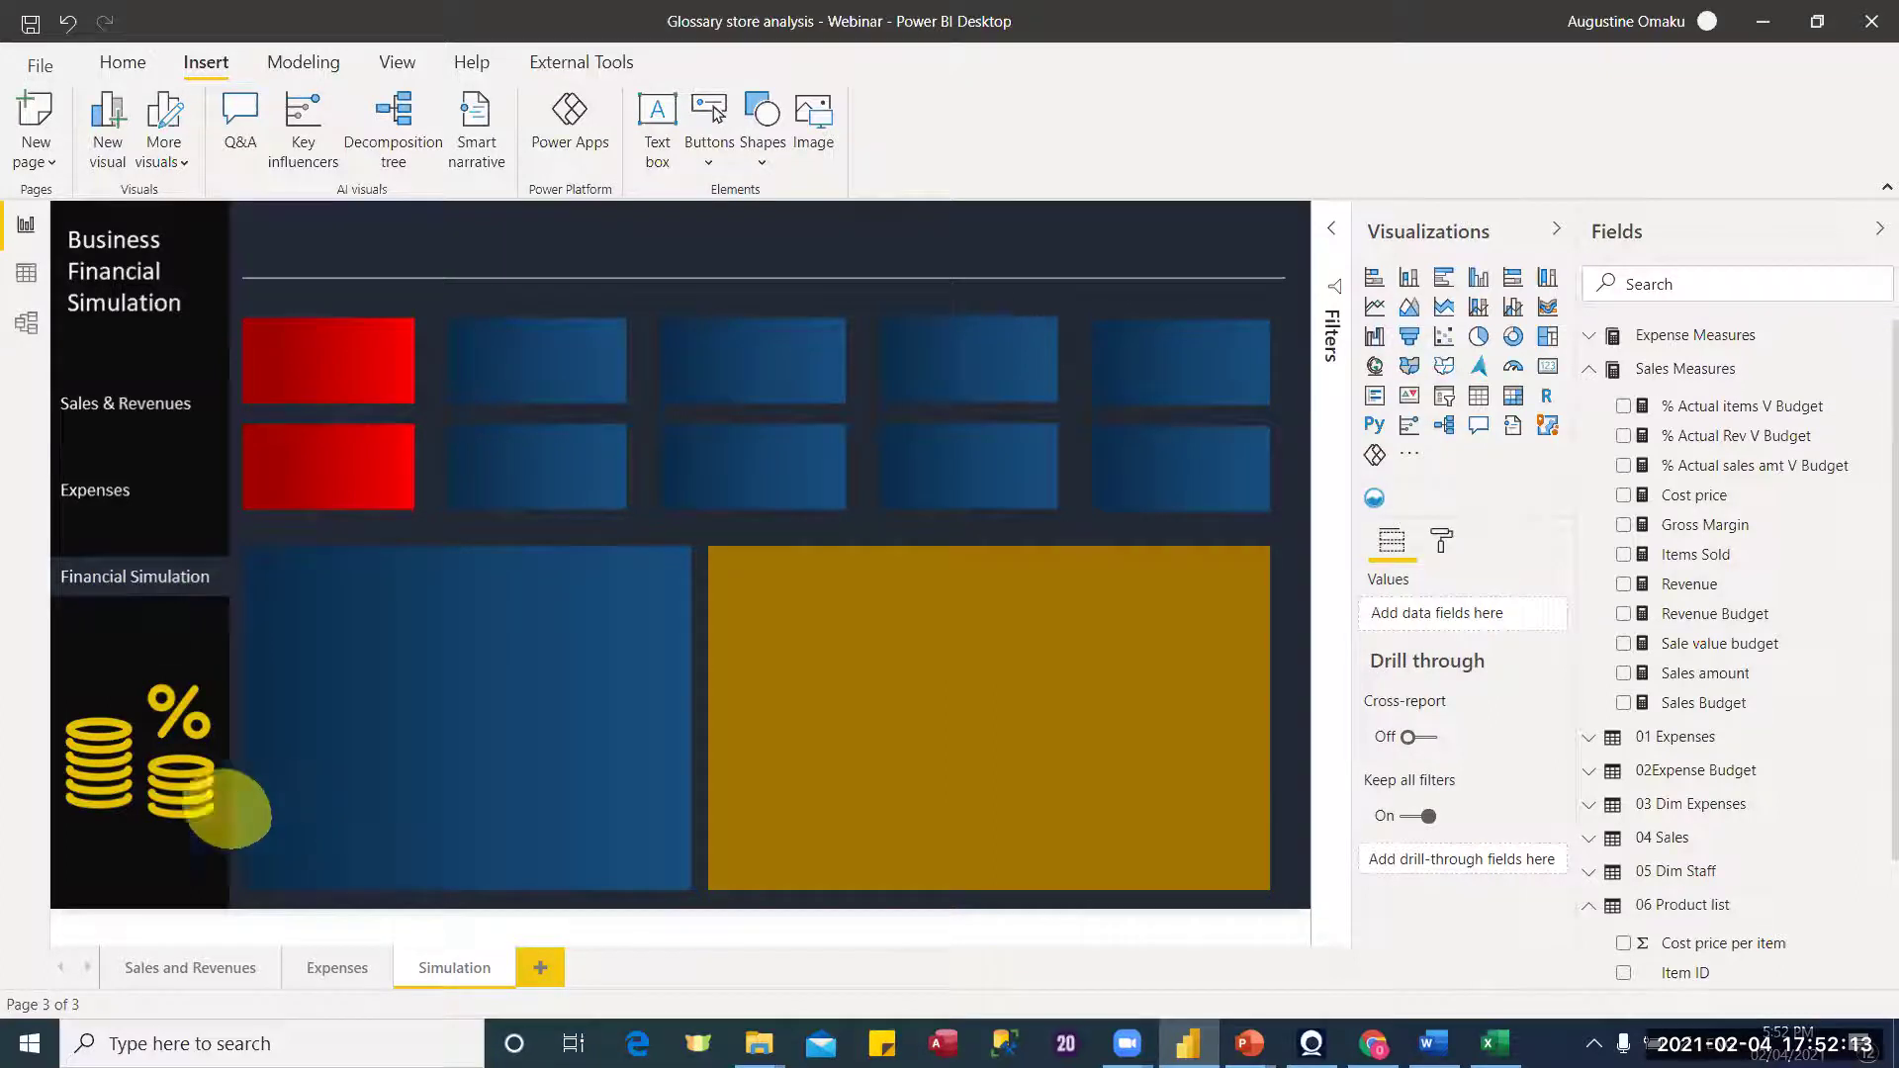
# Step: Copy the product category matrix from the Sales and Revenues page and add a new blank report page
pyautogui.click(178, 972)
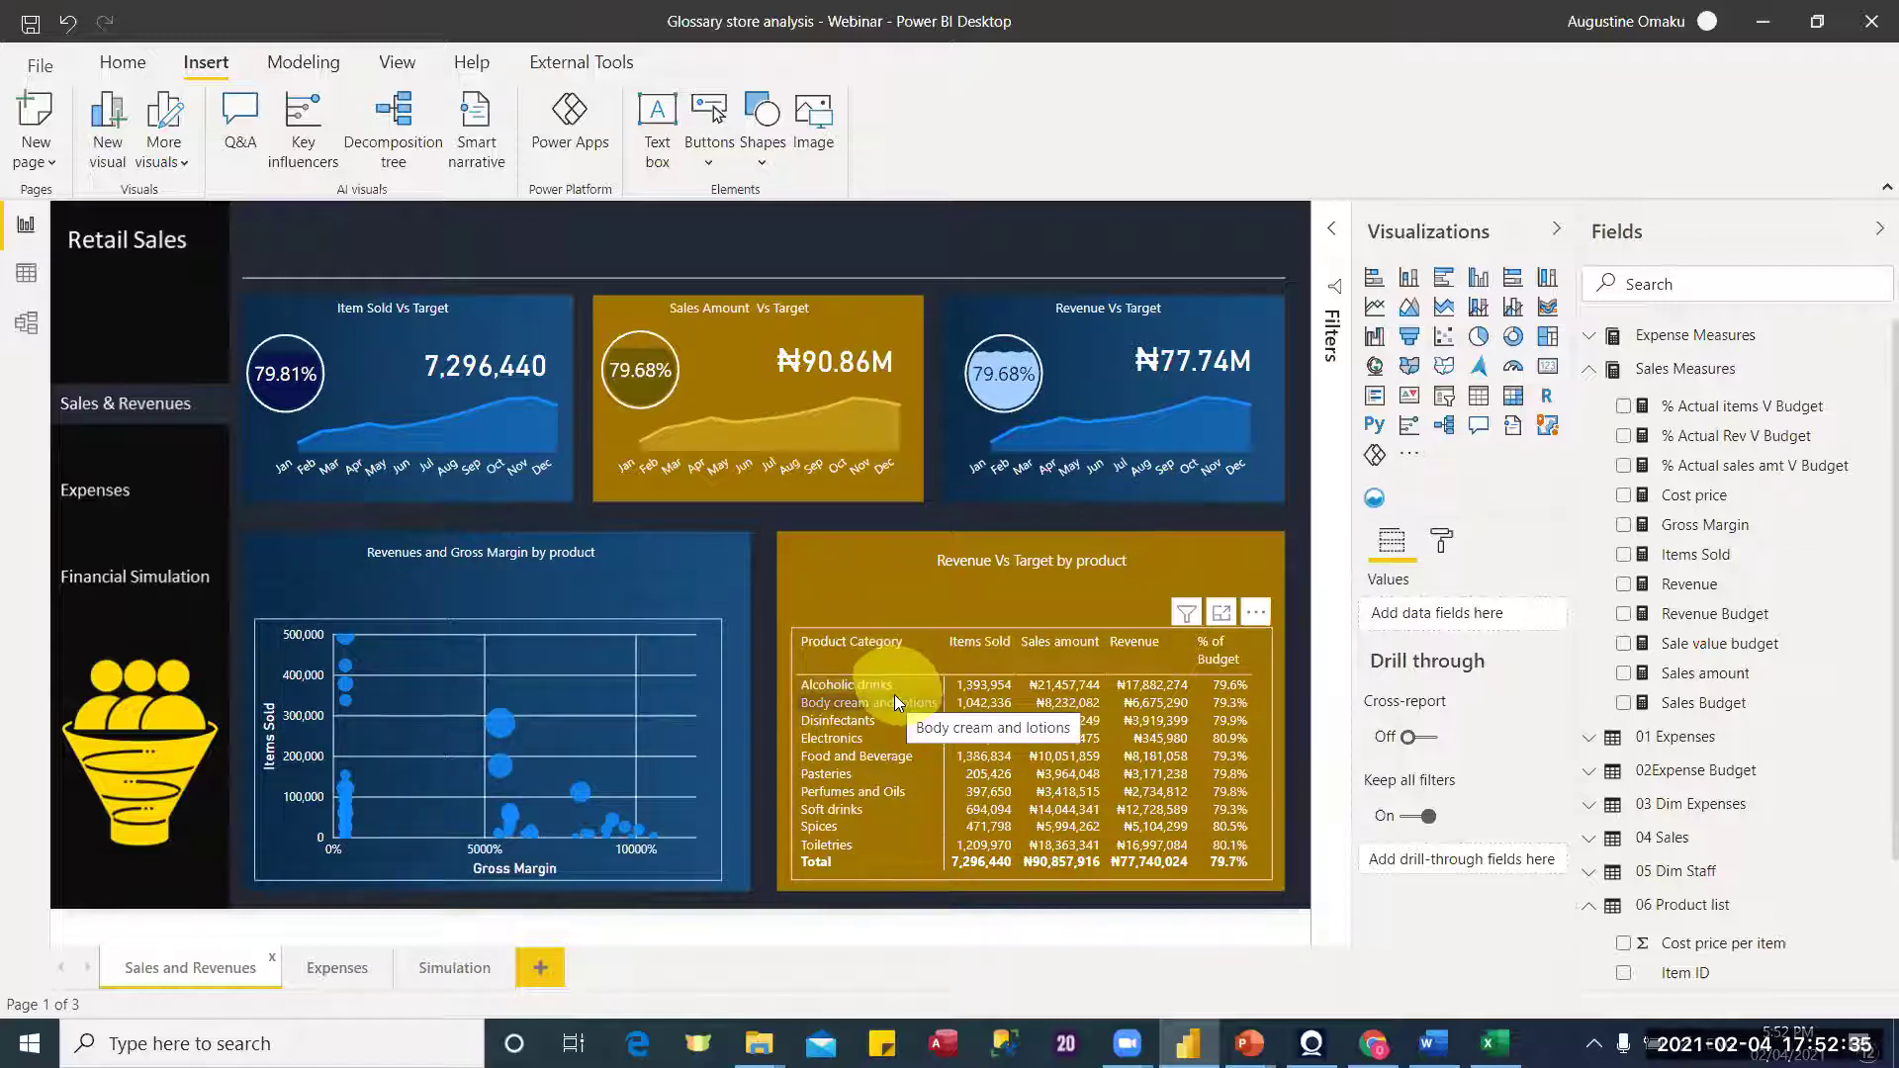
pyautogui.click(932, 625)
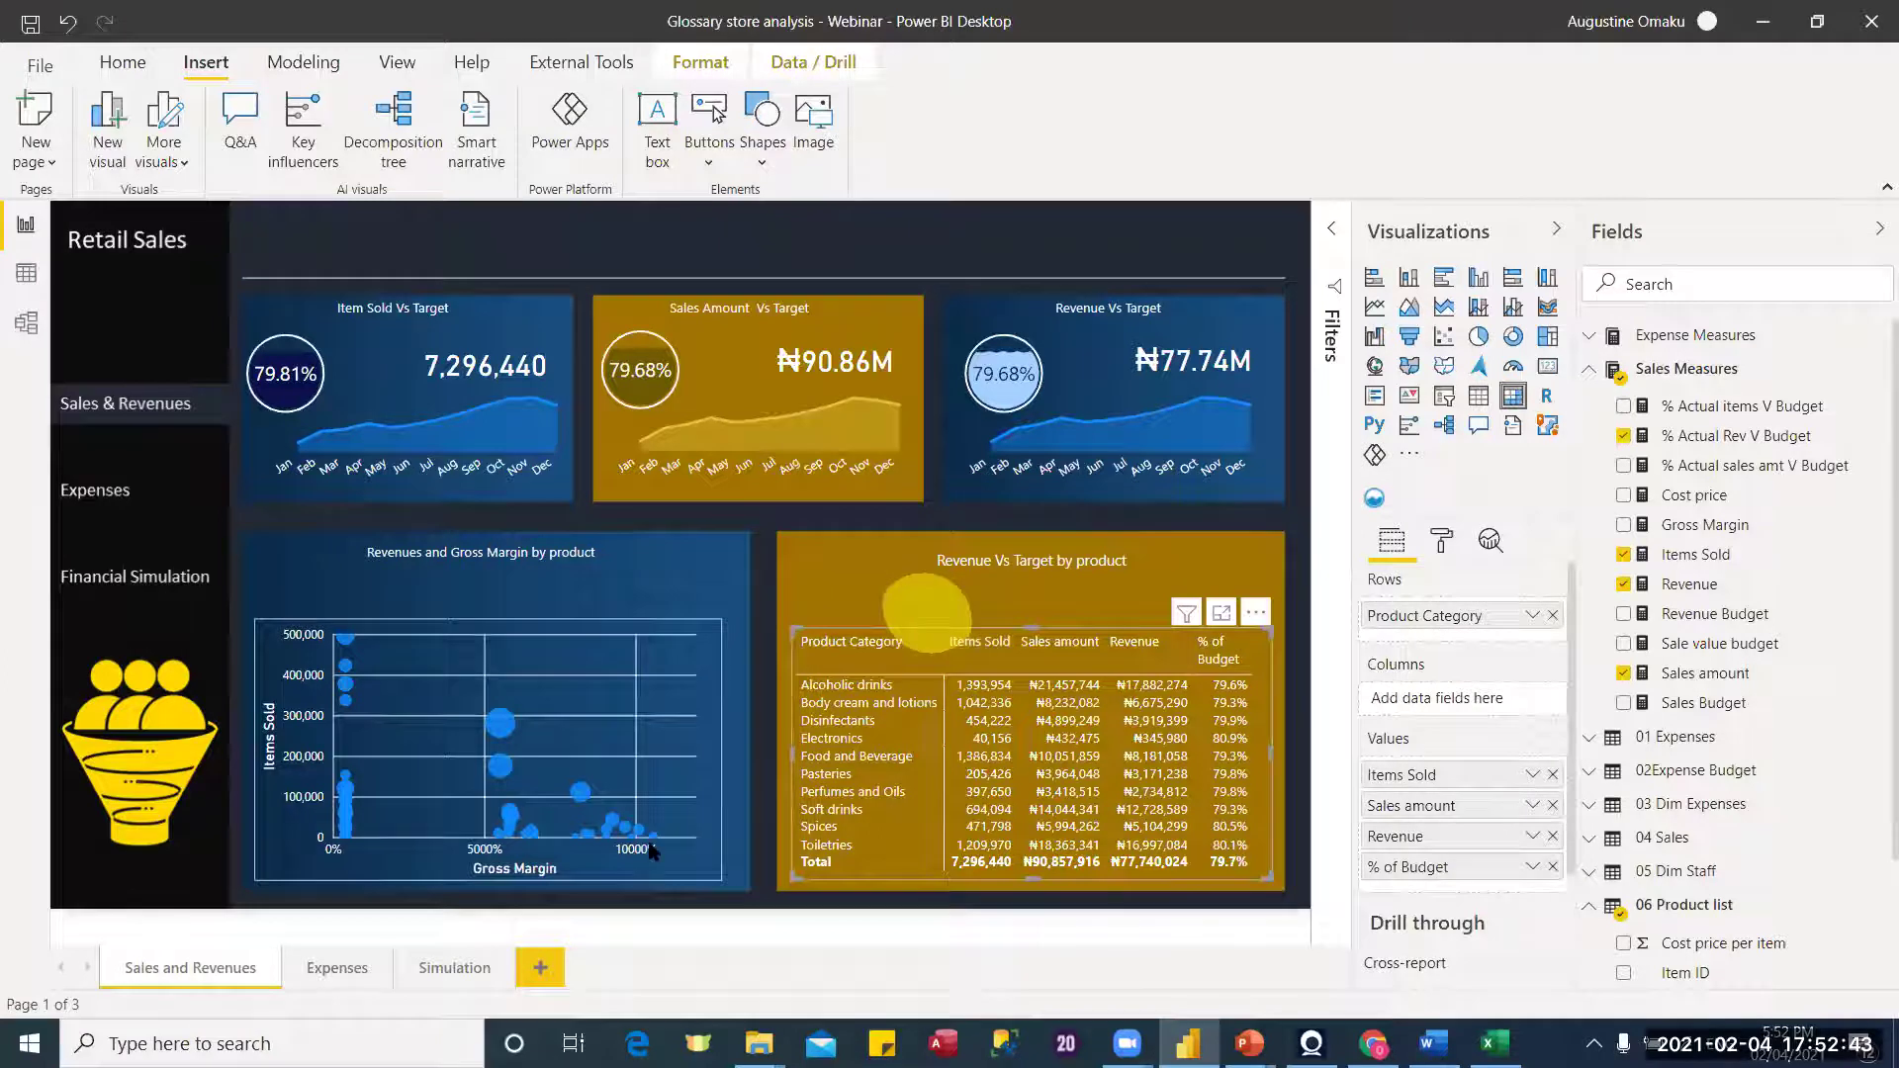
pyautogui.click(455, 964)
pyautogui.click(536, 967)
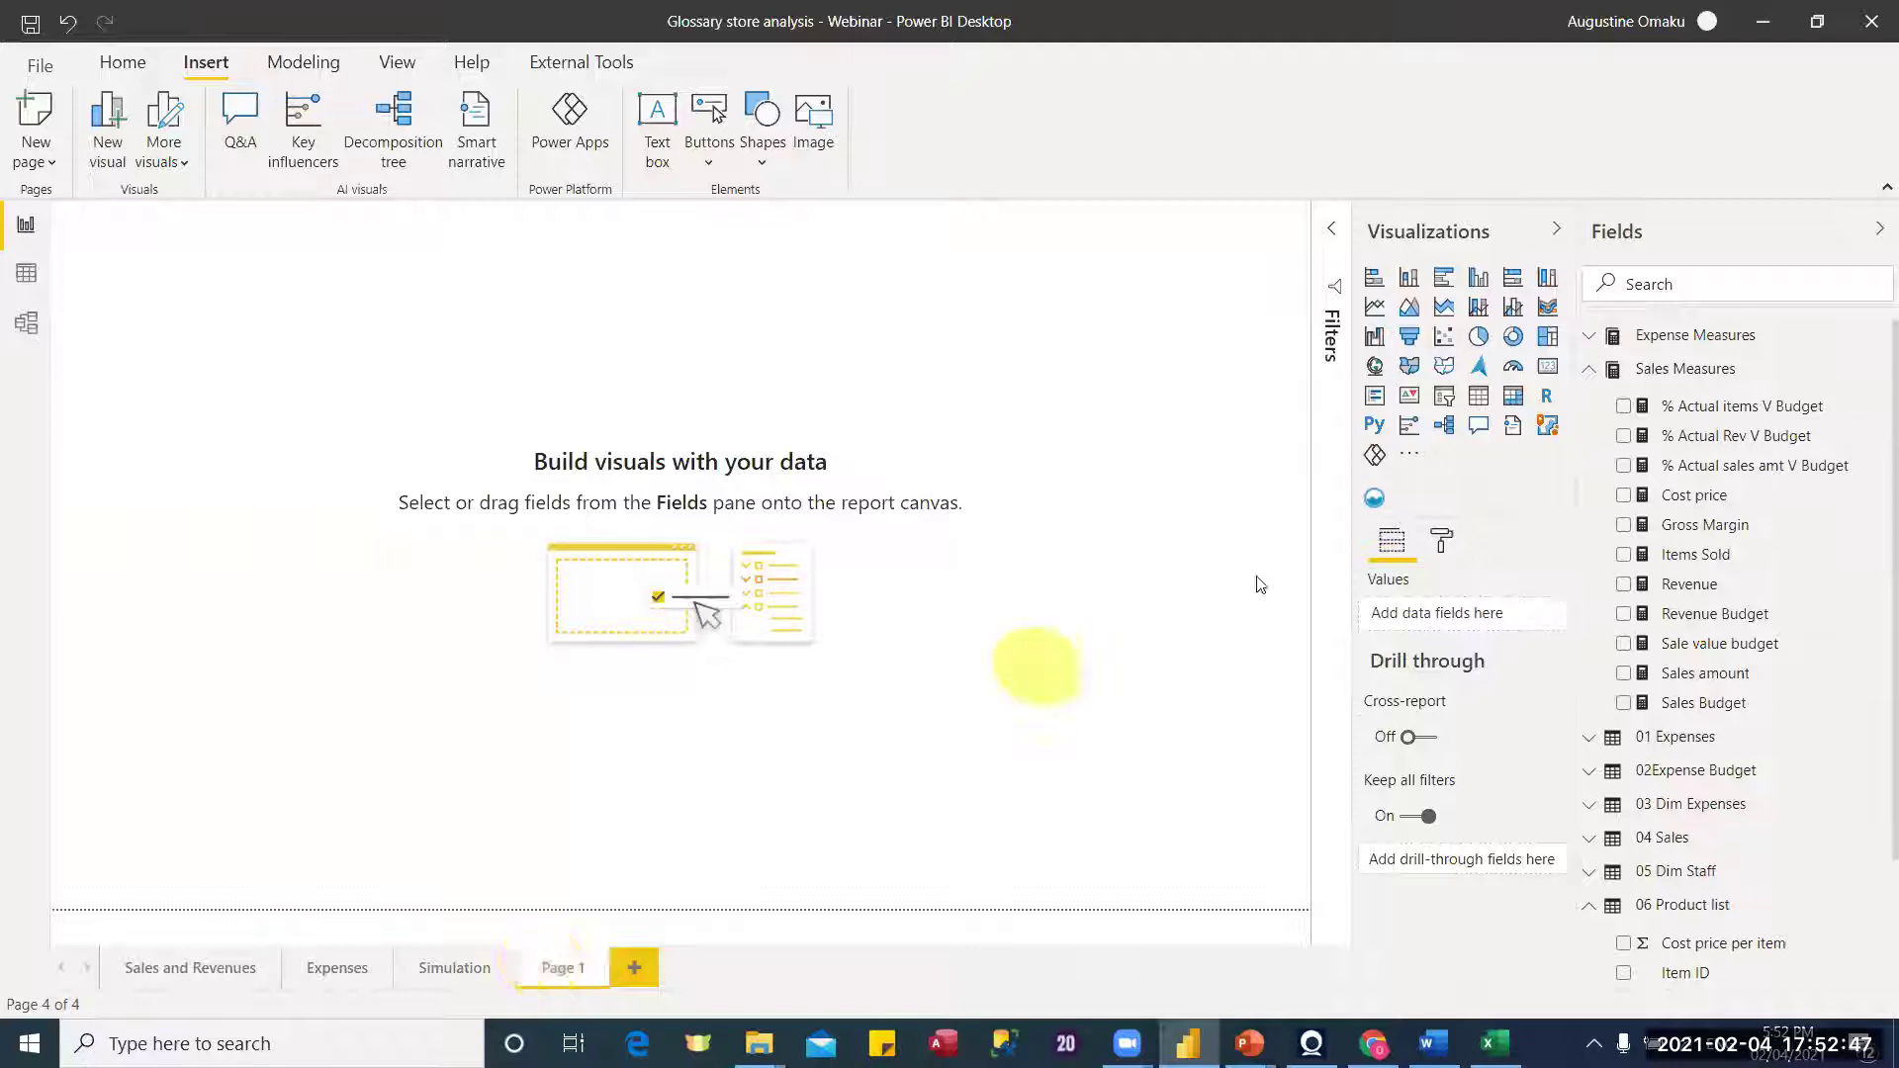
# Step: Set the new page's background color to black with 0% transparency
pyautogui.click(1162, 415)
pyautogui.click(1441, 540)
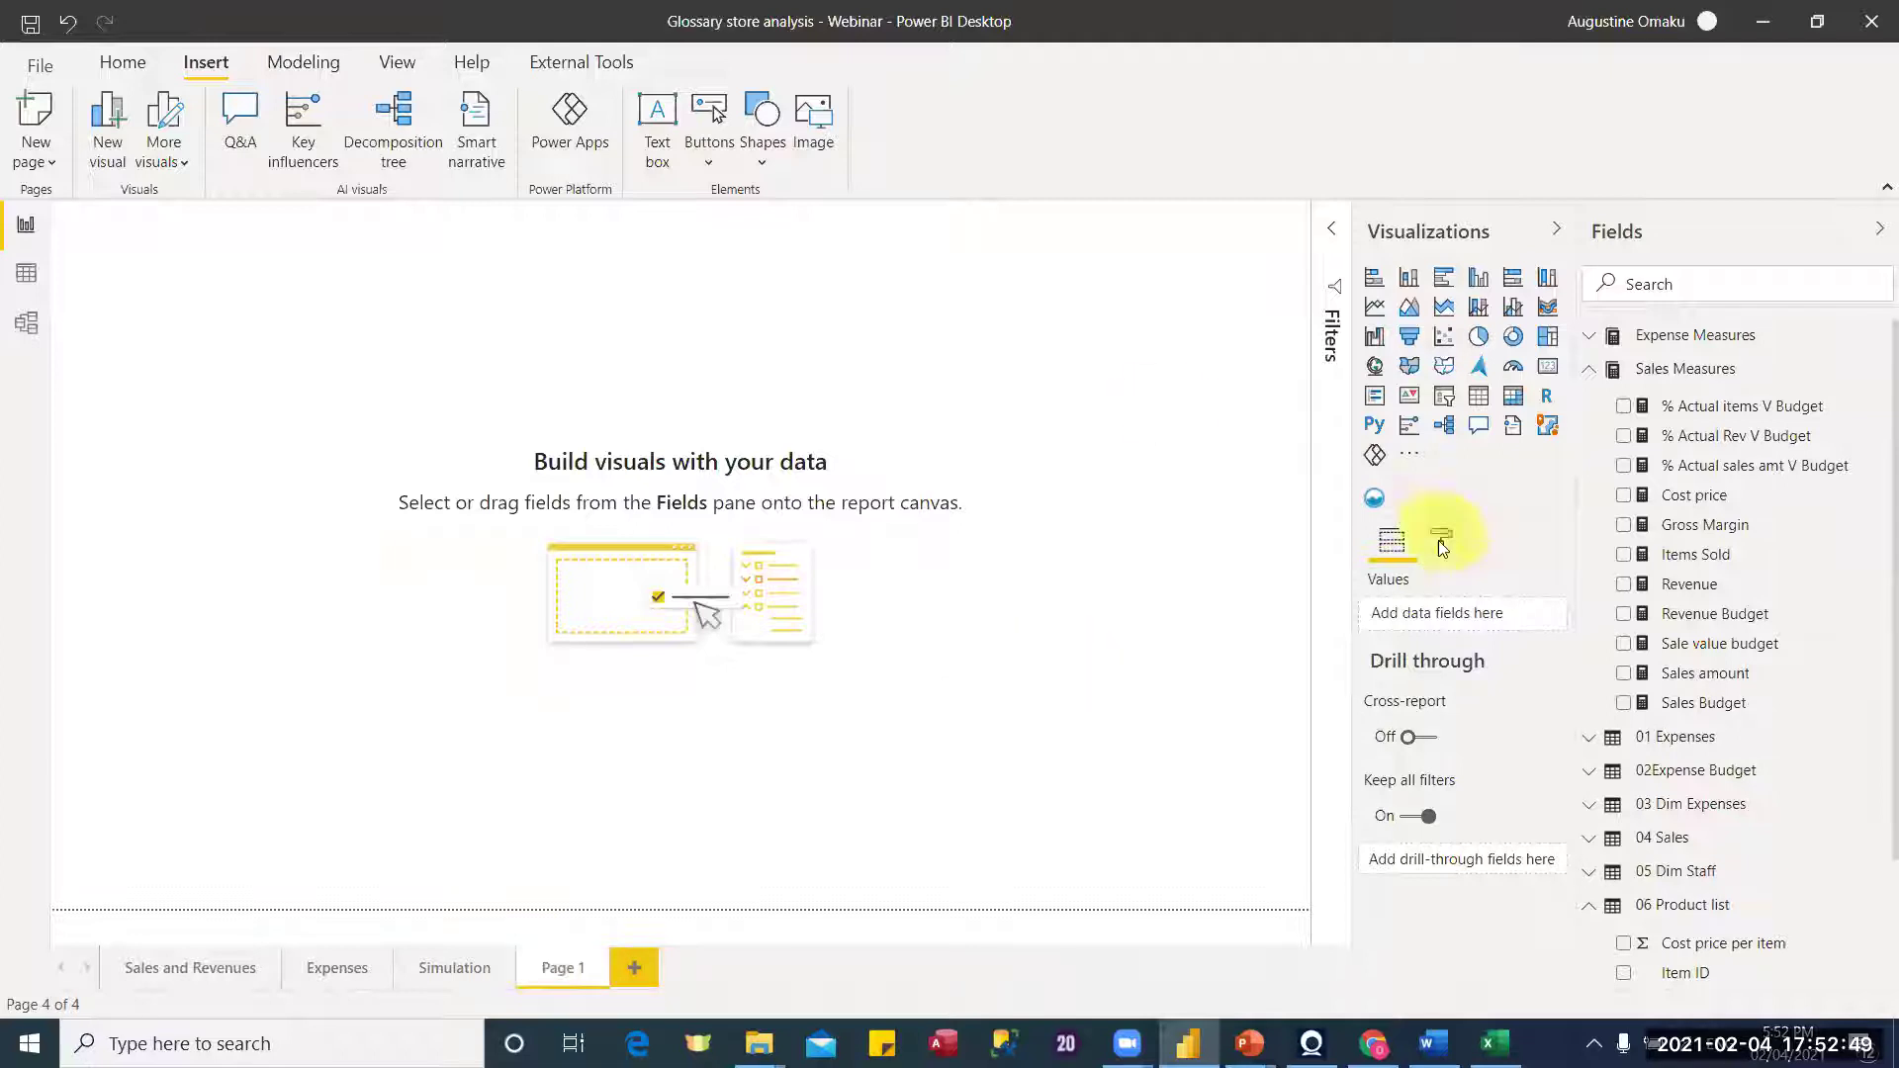
pyautogui.click(1385, 673)
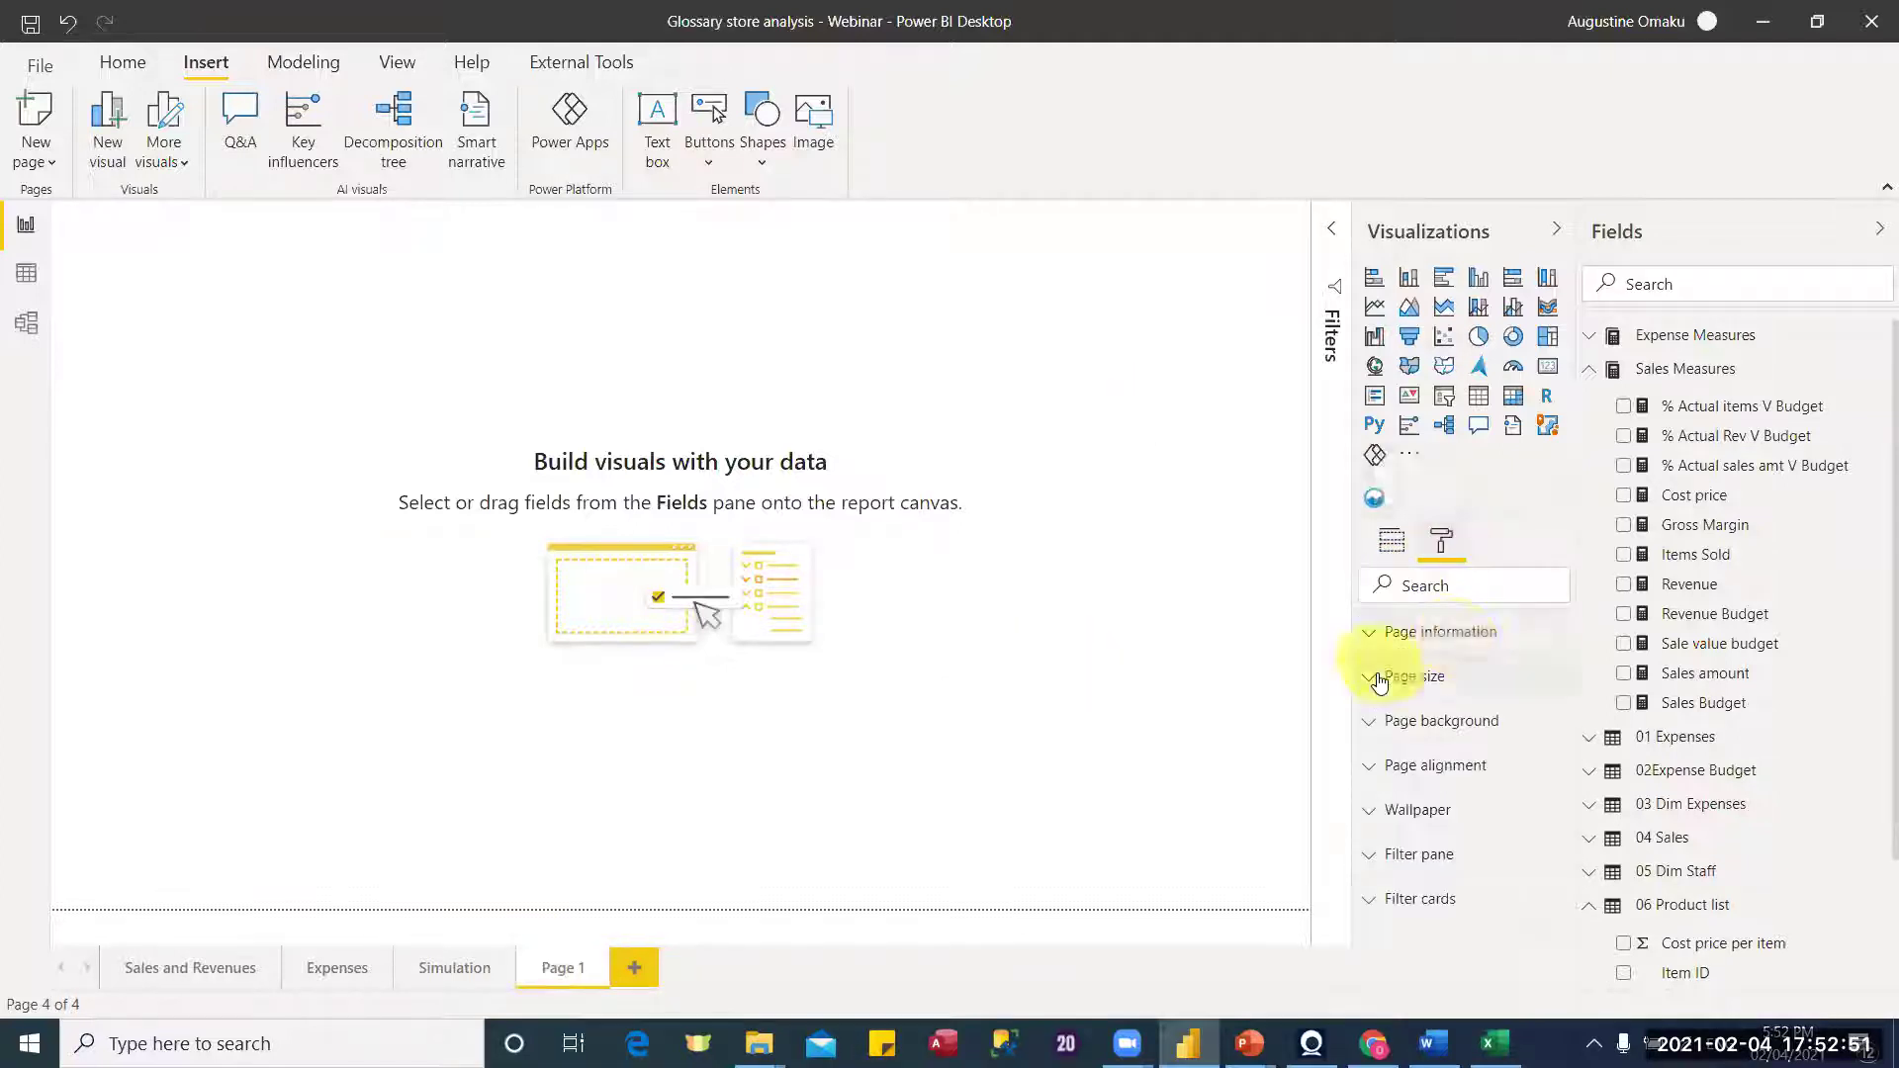
pyautogui.click(1381, 773)
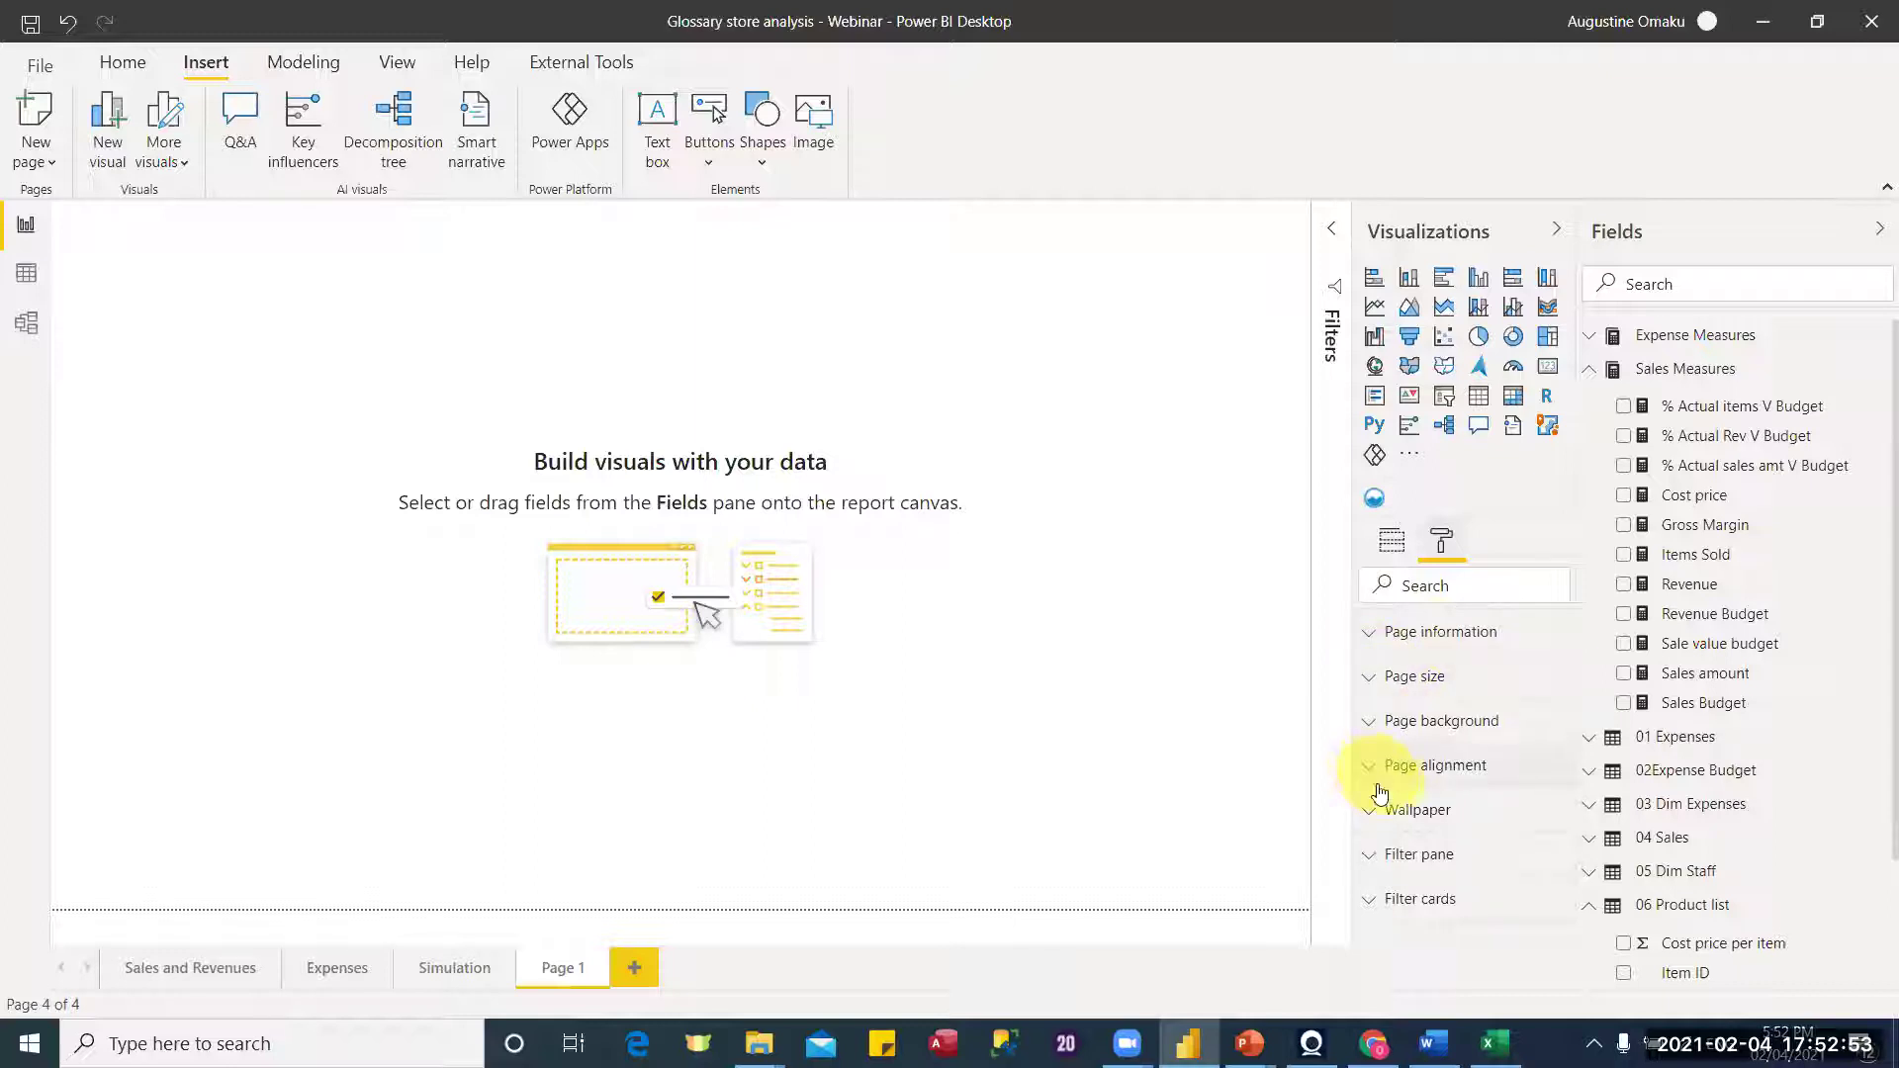
pyautogui.click(1377, 721)
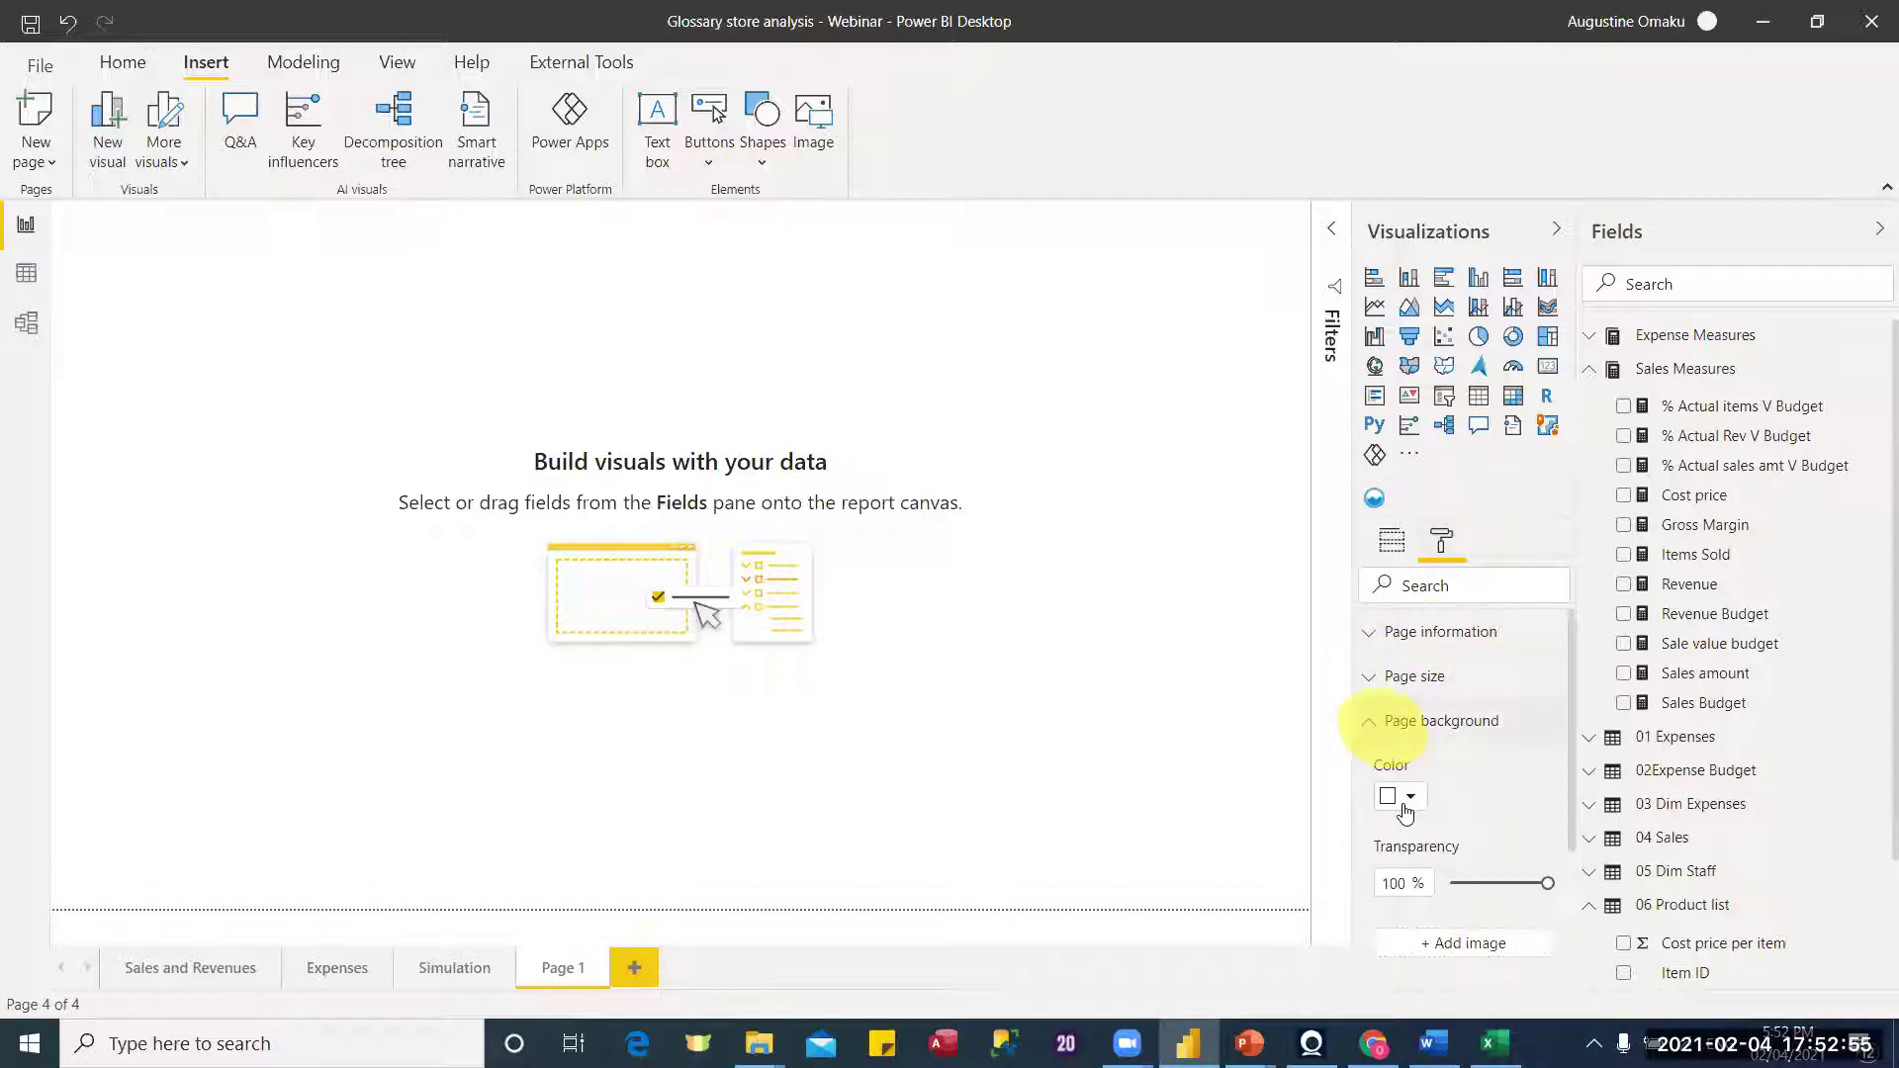
pyautogui.click(1406, 803)
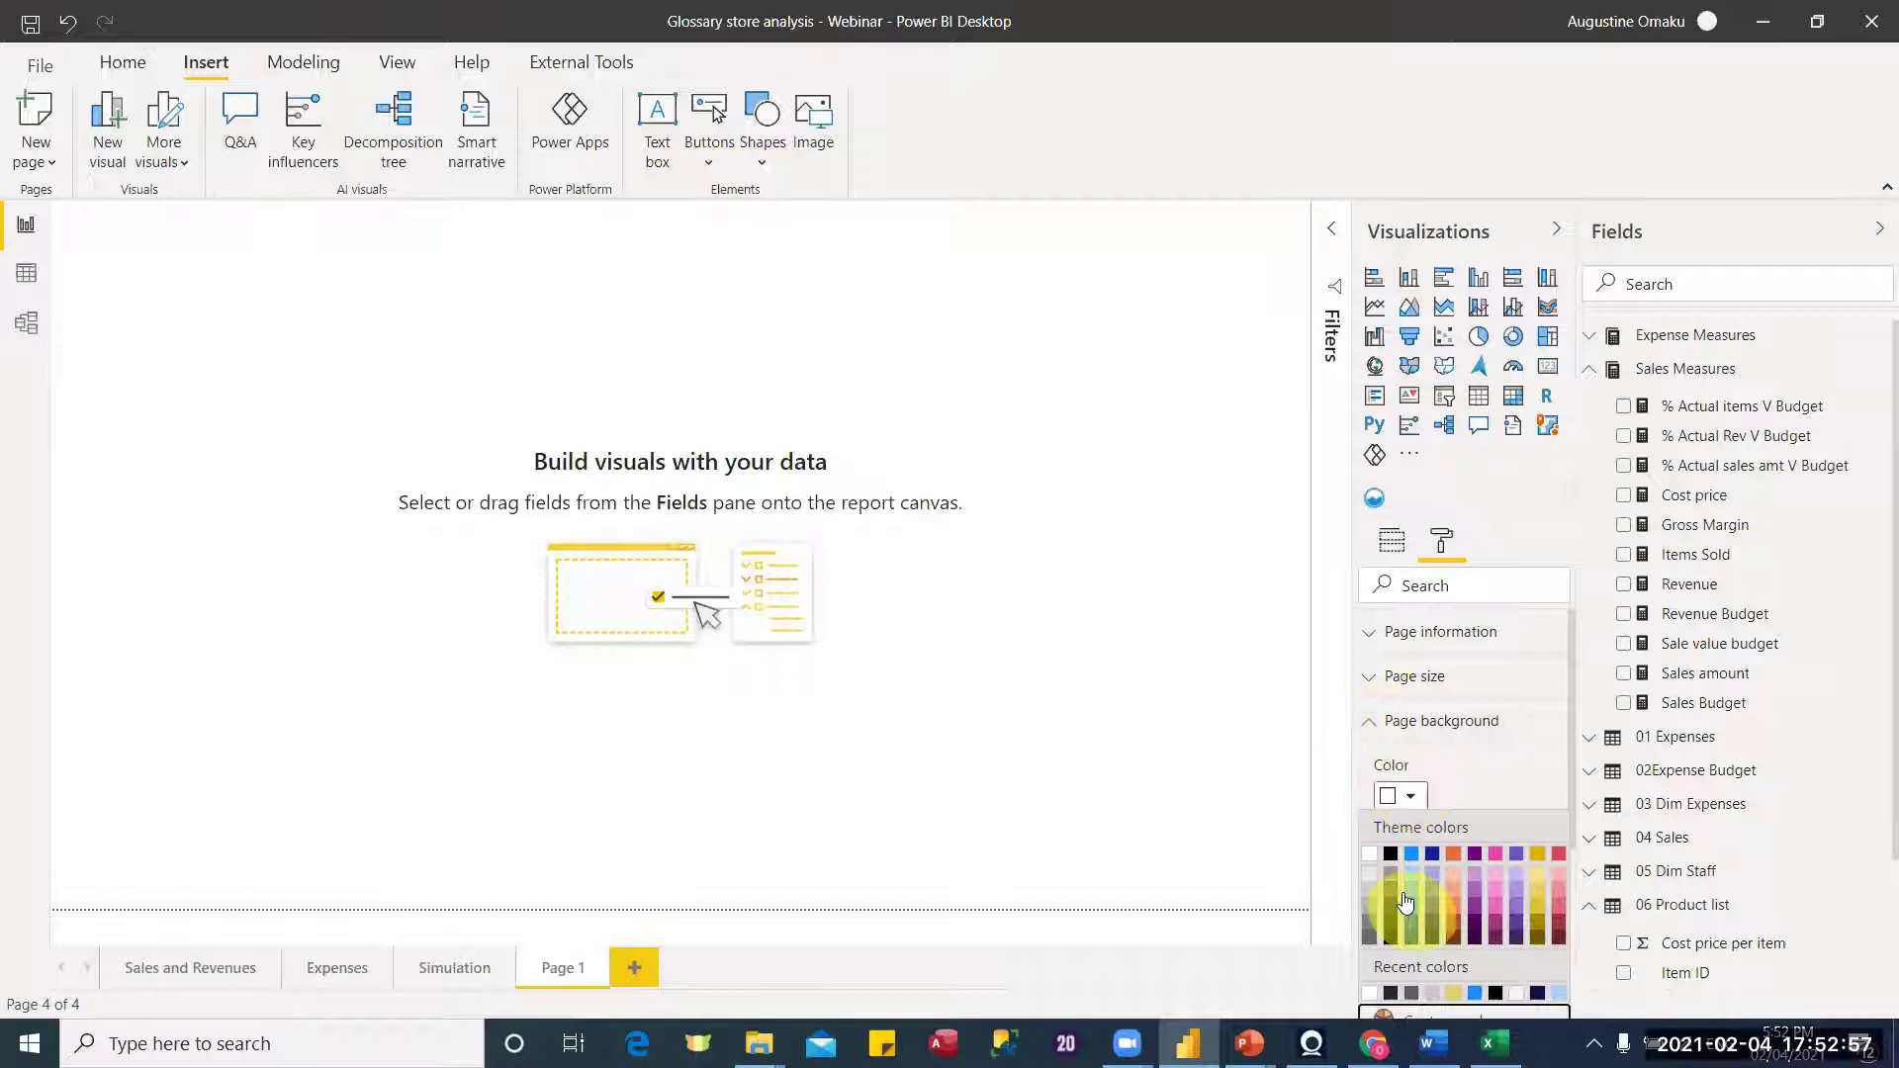
pyautogui.click(1394, 941)
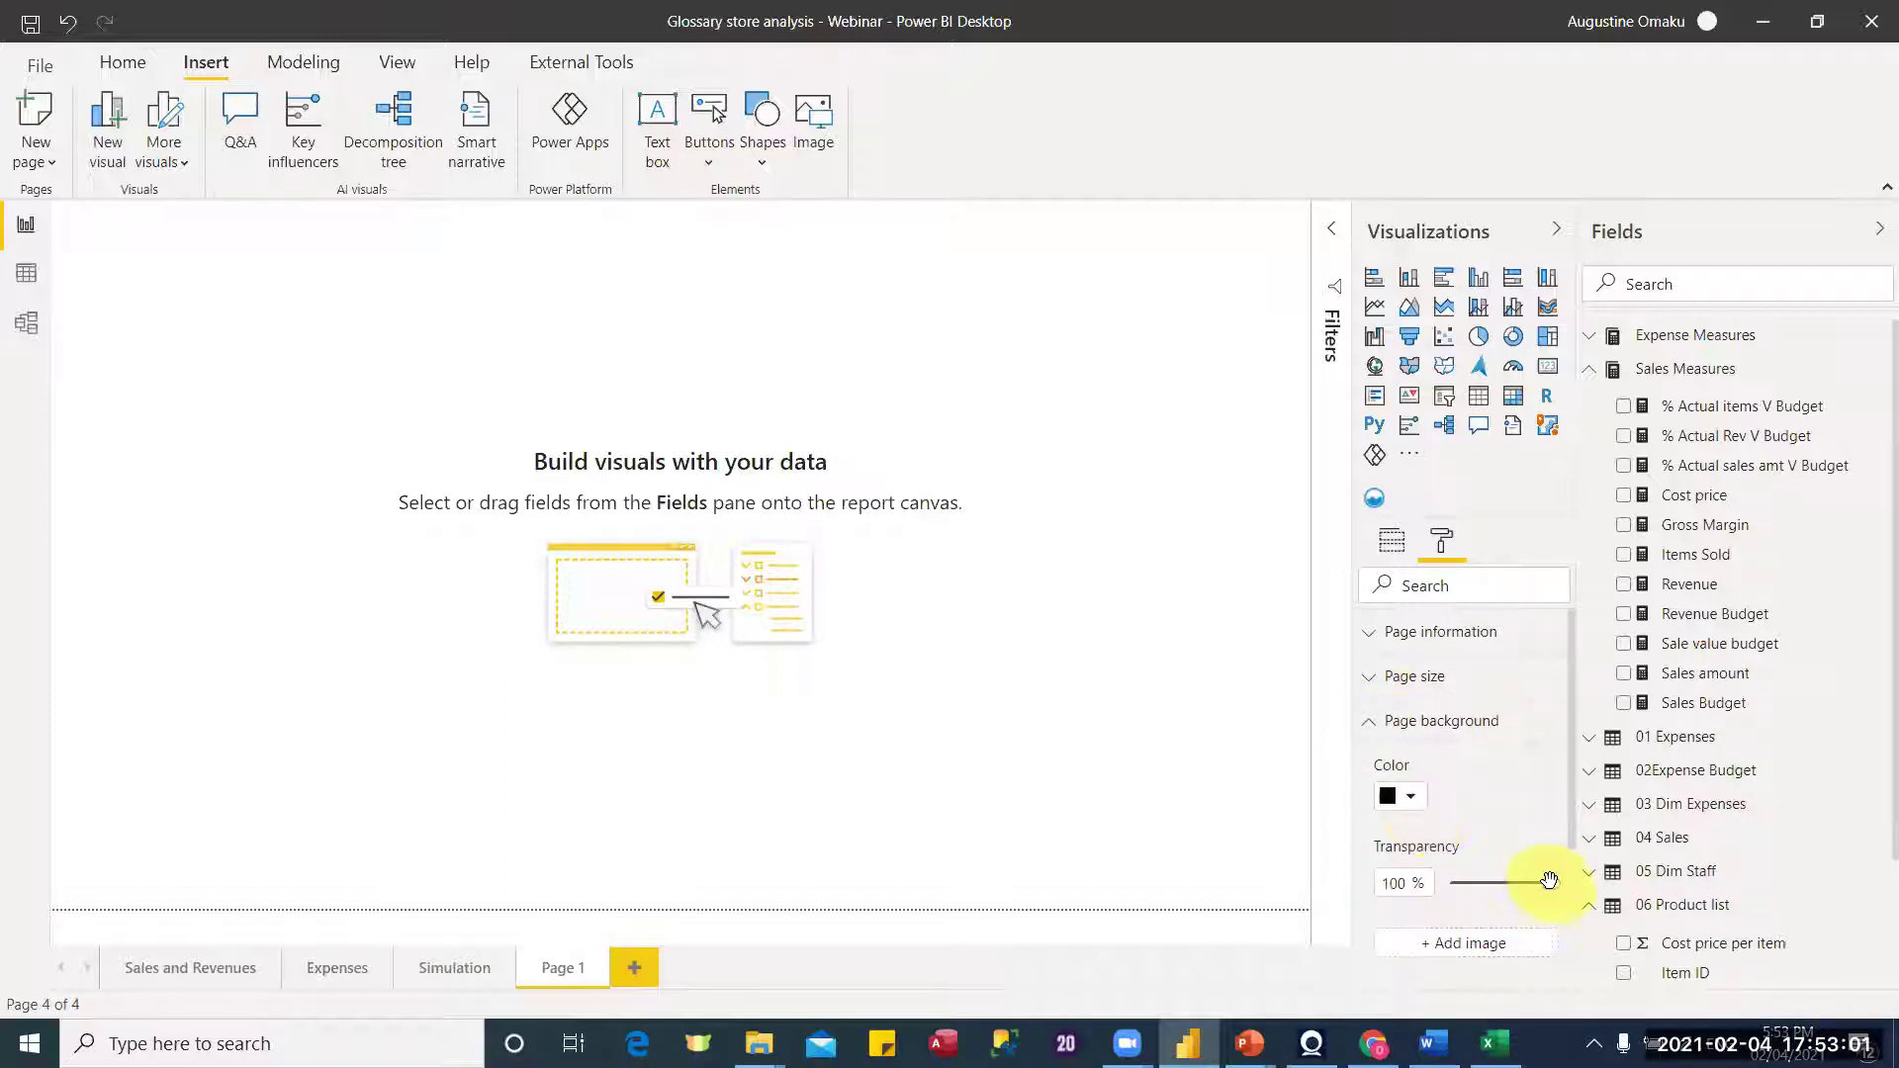
pyautogui.moveTo(1396, 893); pyautogui.dragTo(1395, 893)
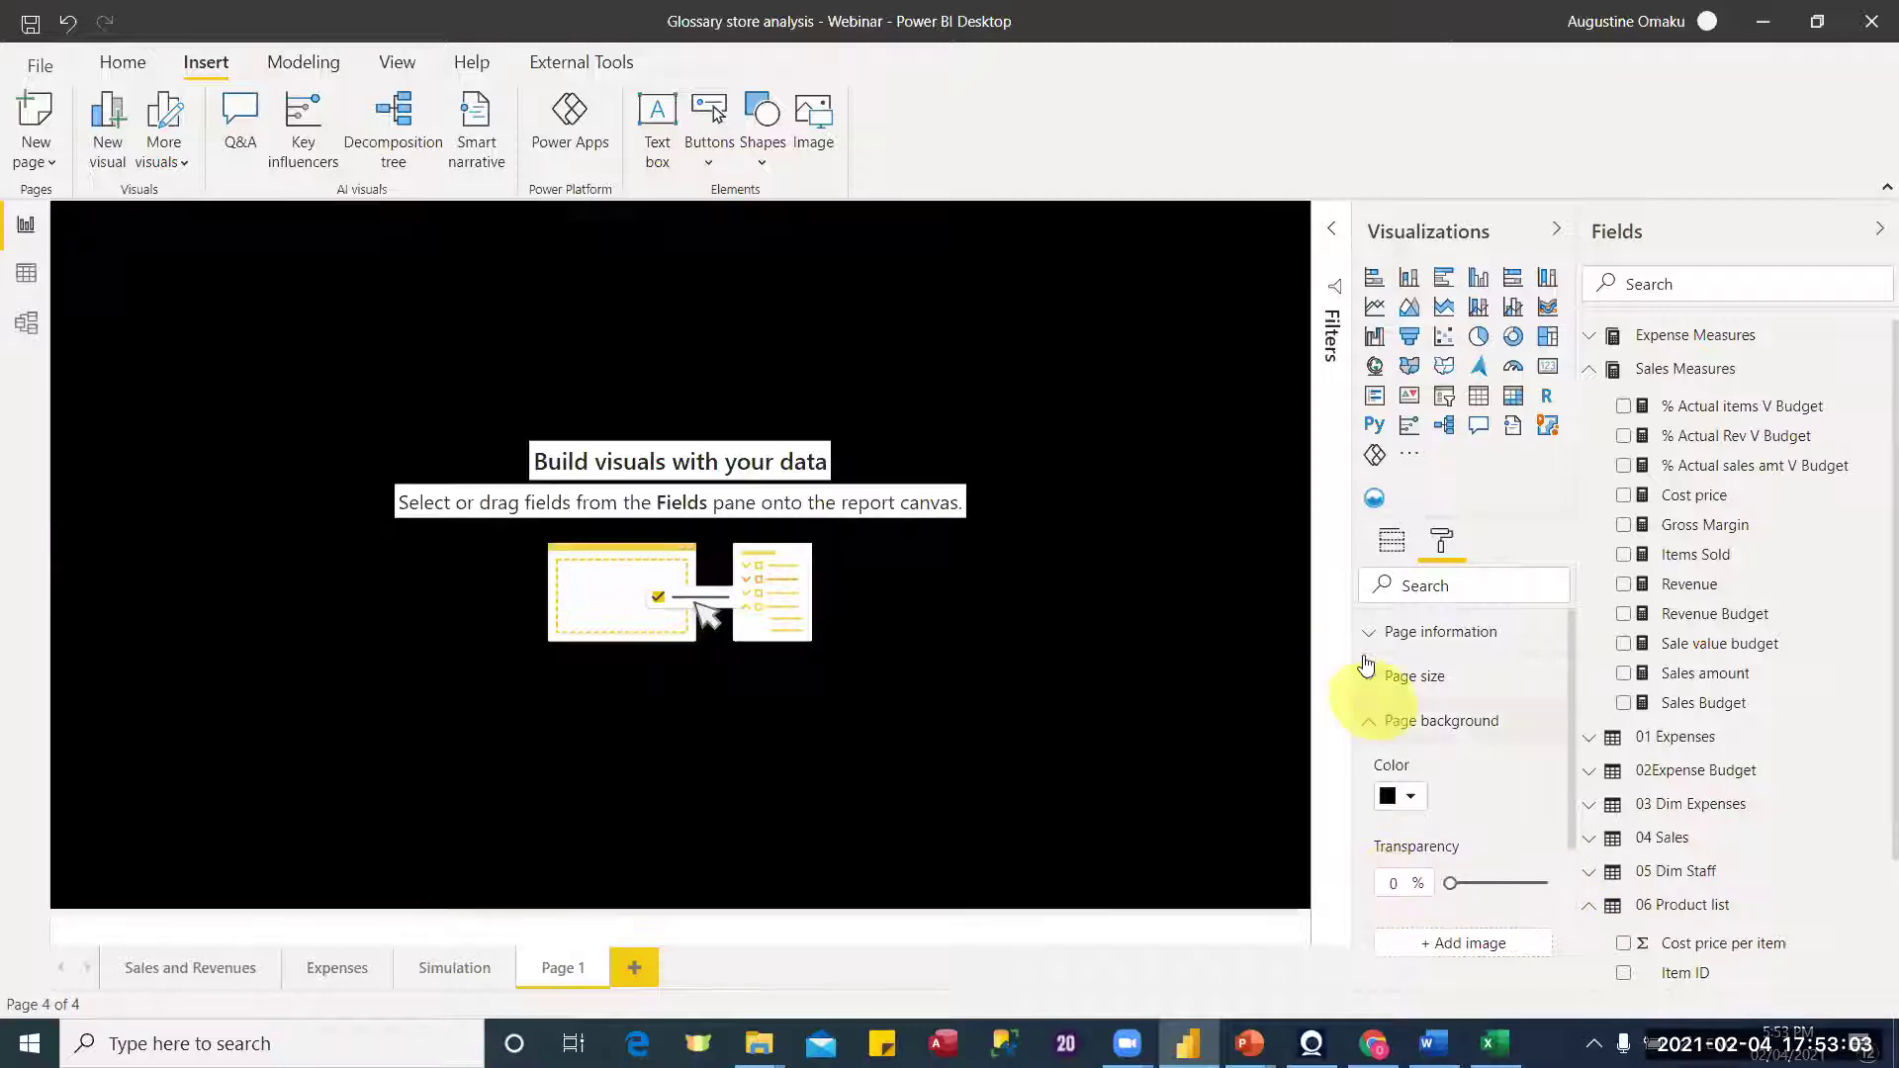
pyautogui.click(1371, 724)
# Step: Set the new page's wallpaper color to gray with 0% transparency
pyautogui.click(1367, 769)
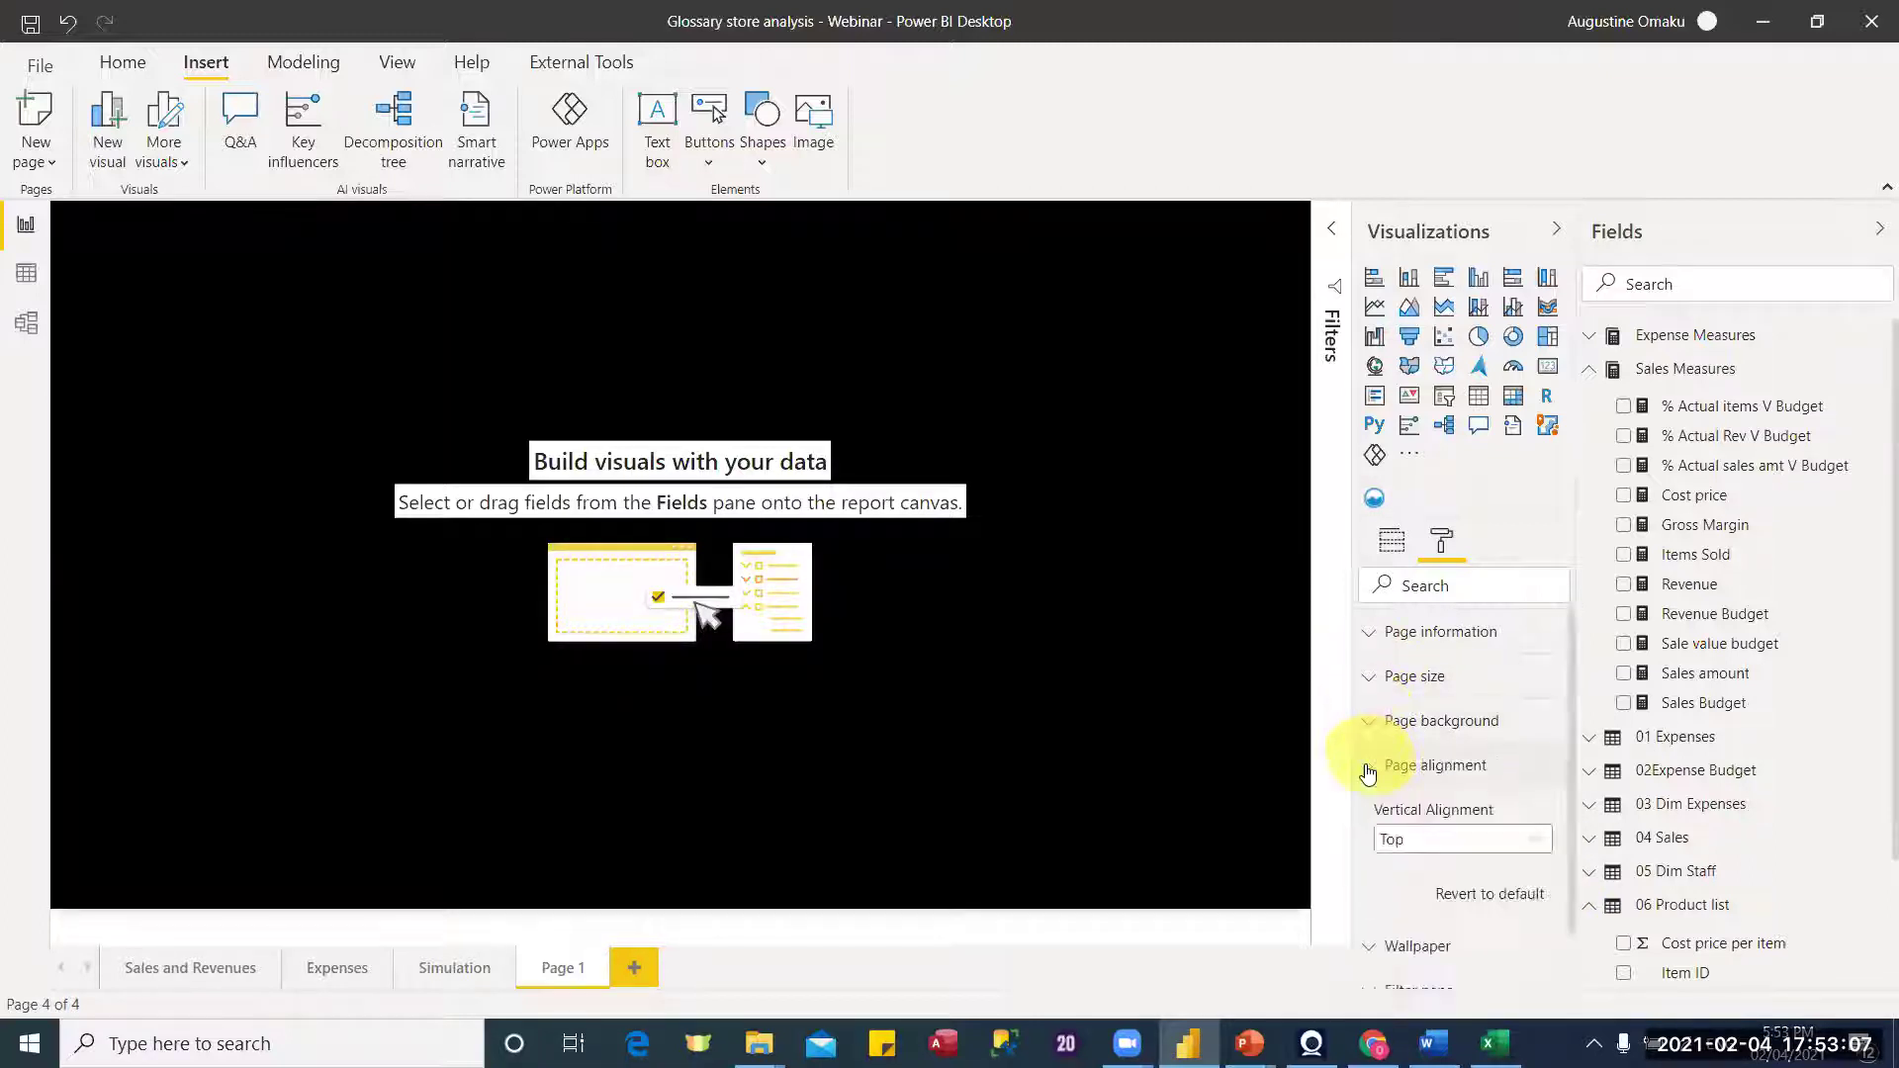
pyautogui.click(1368, 769)
pyautogui.click(1371, 813)
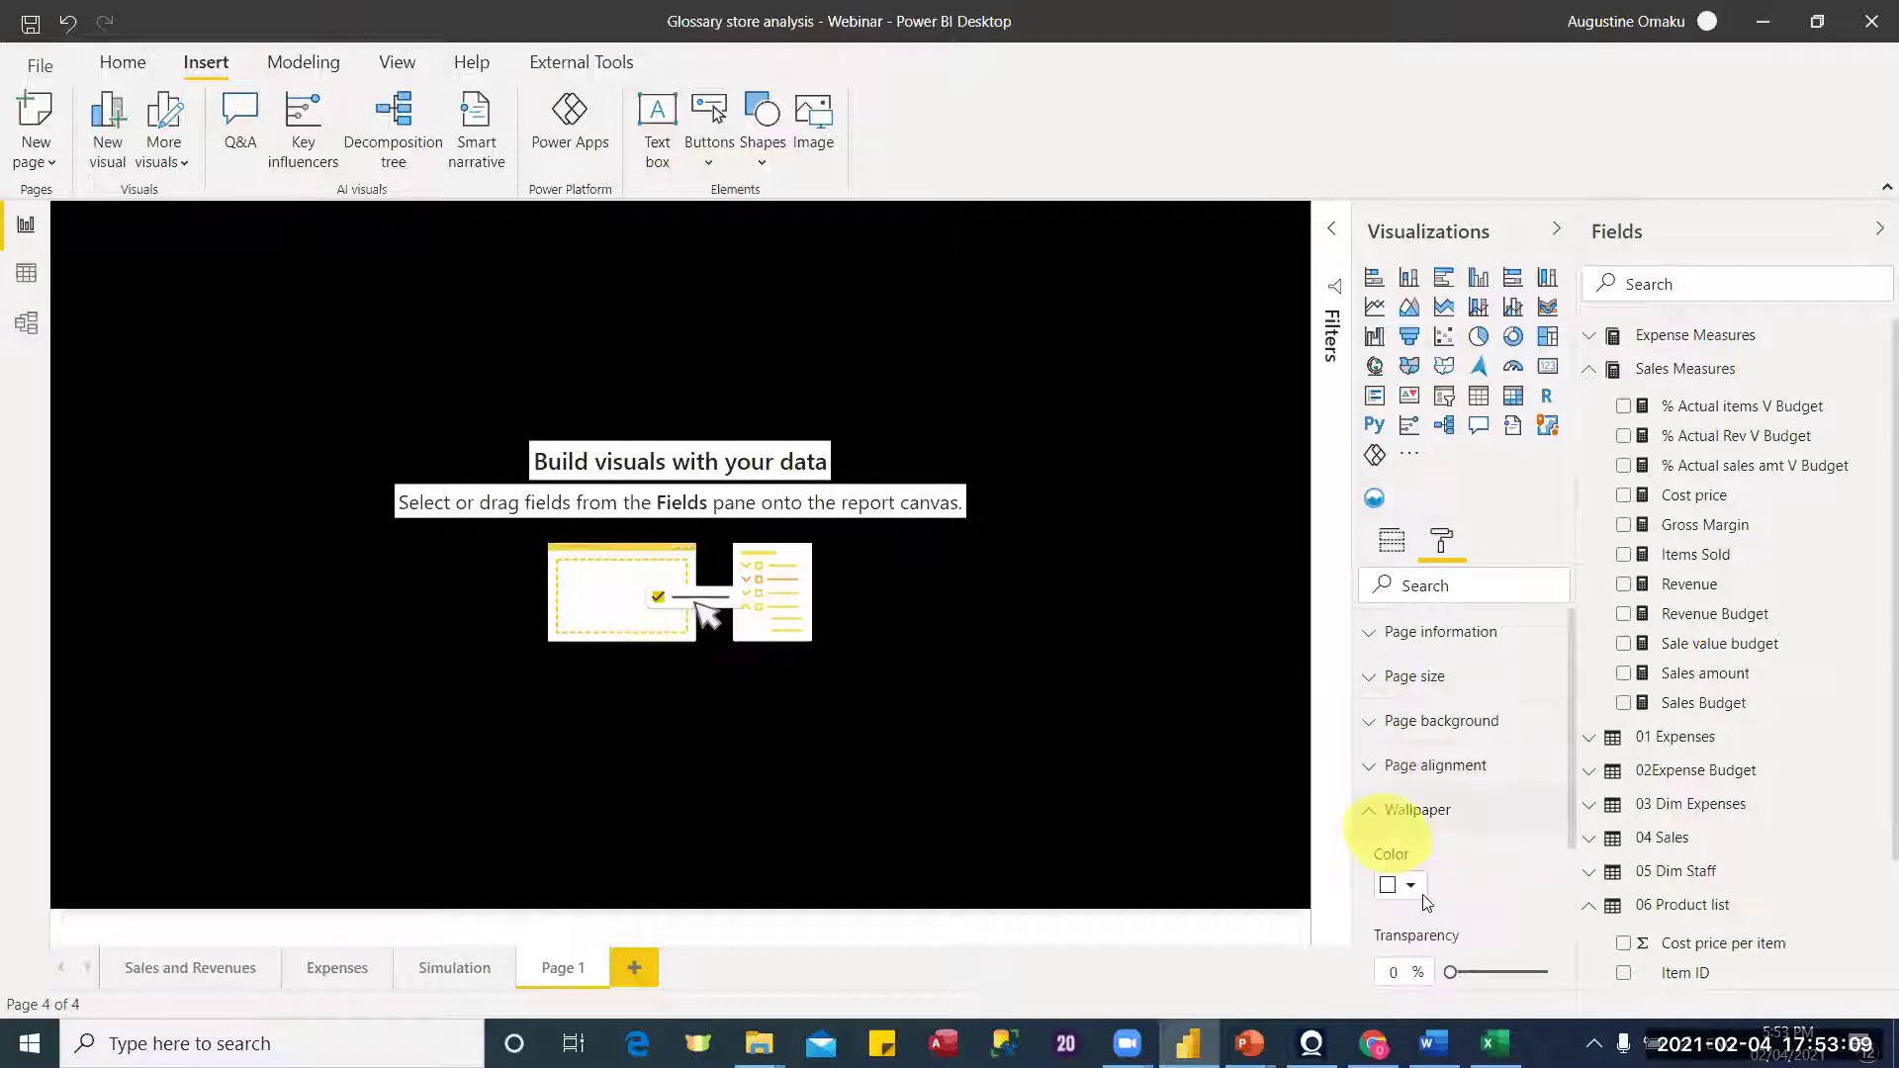
pyautogui.click(1412, 886)
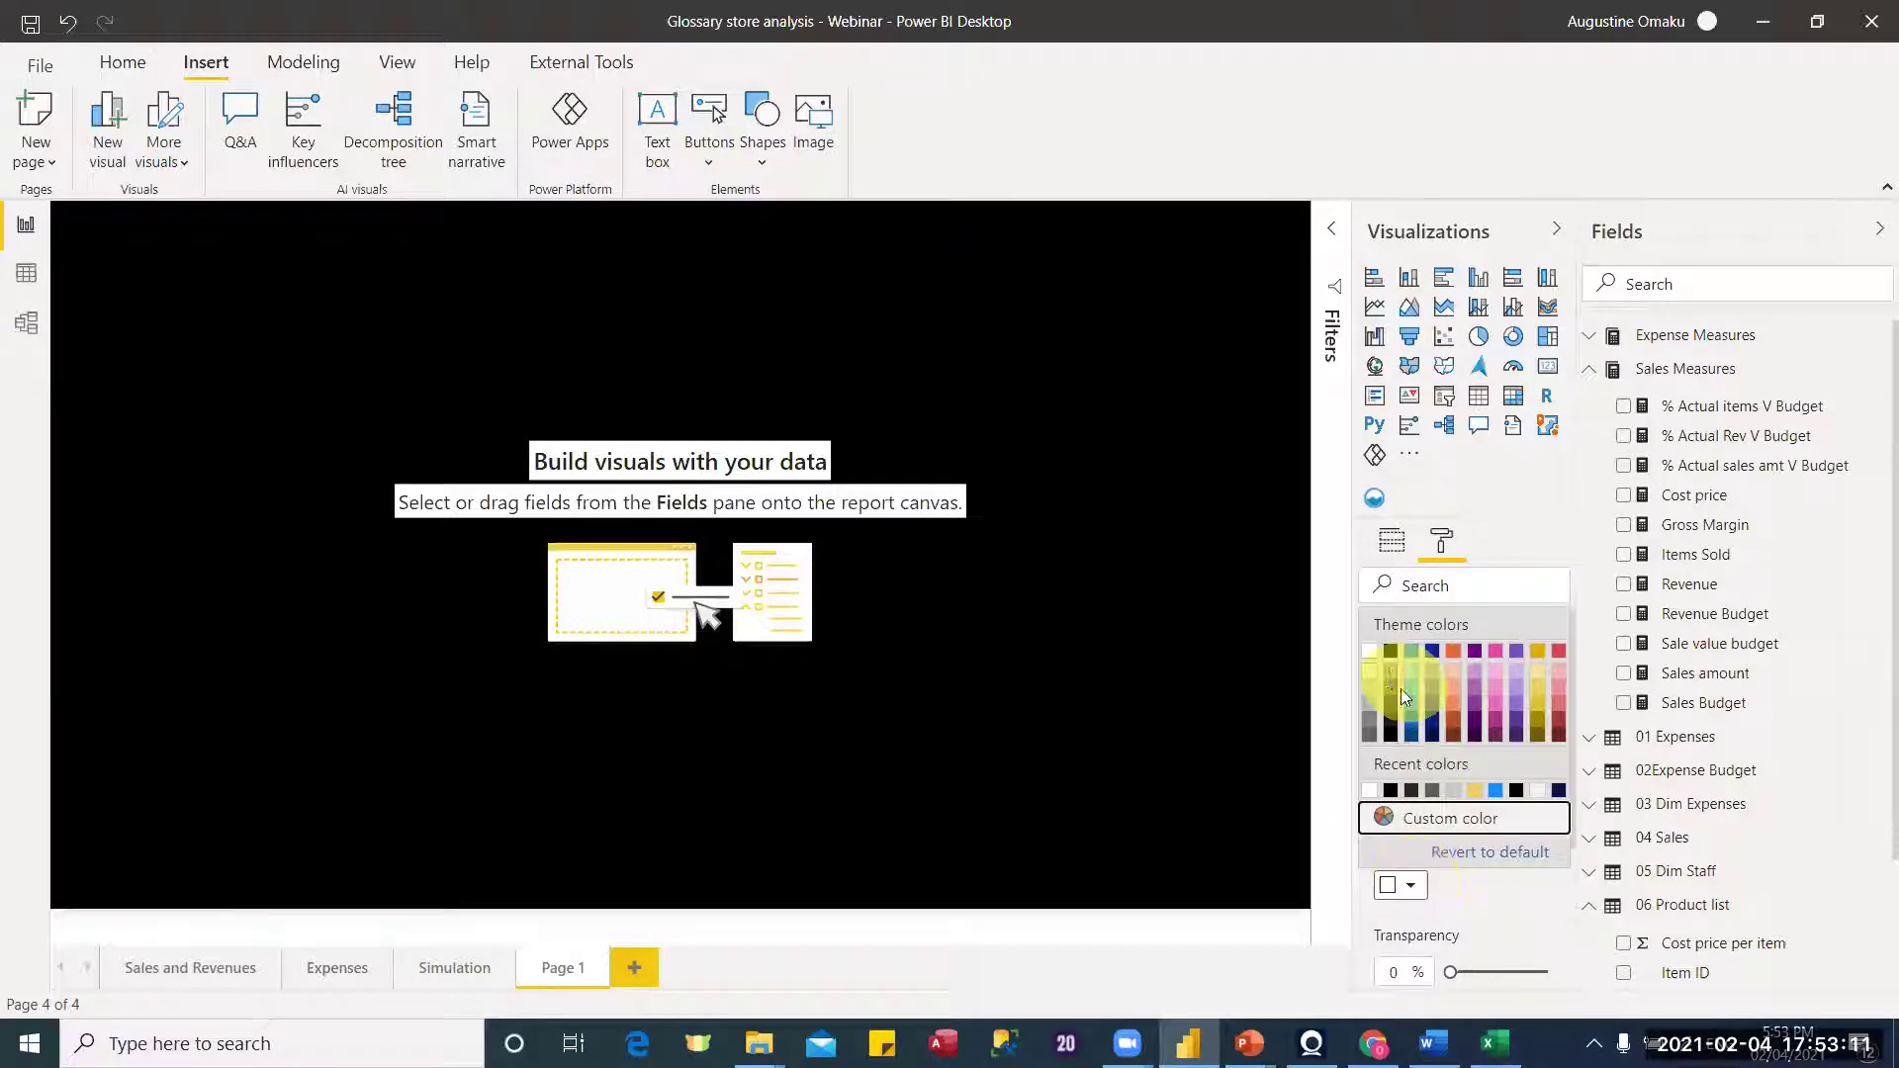
pyautogui.click(1433, 790)
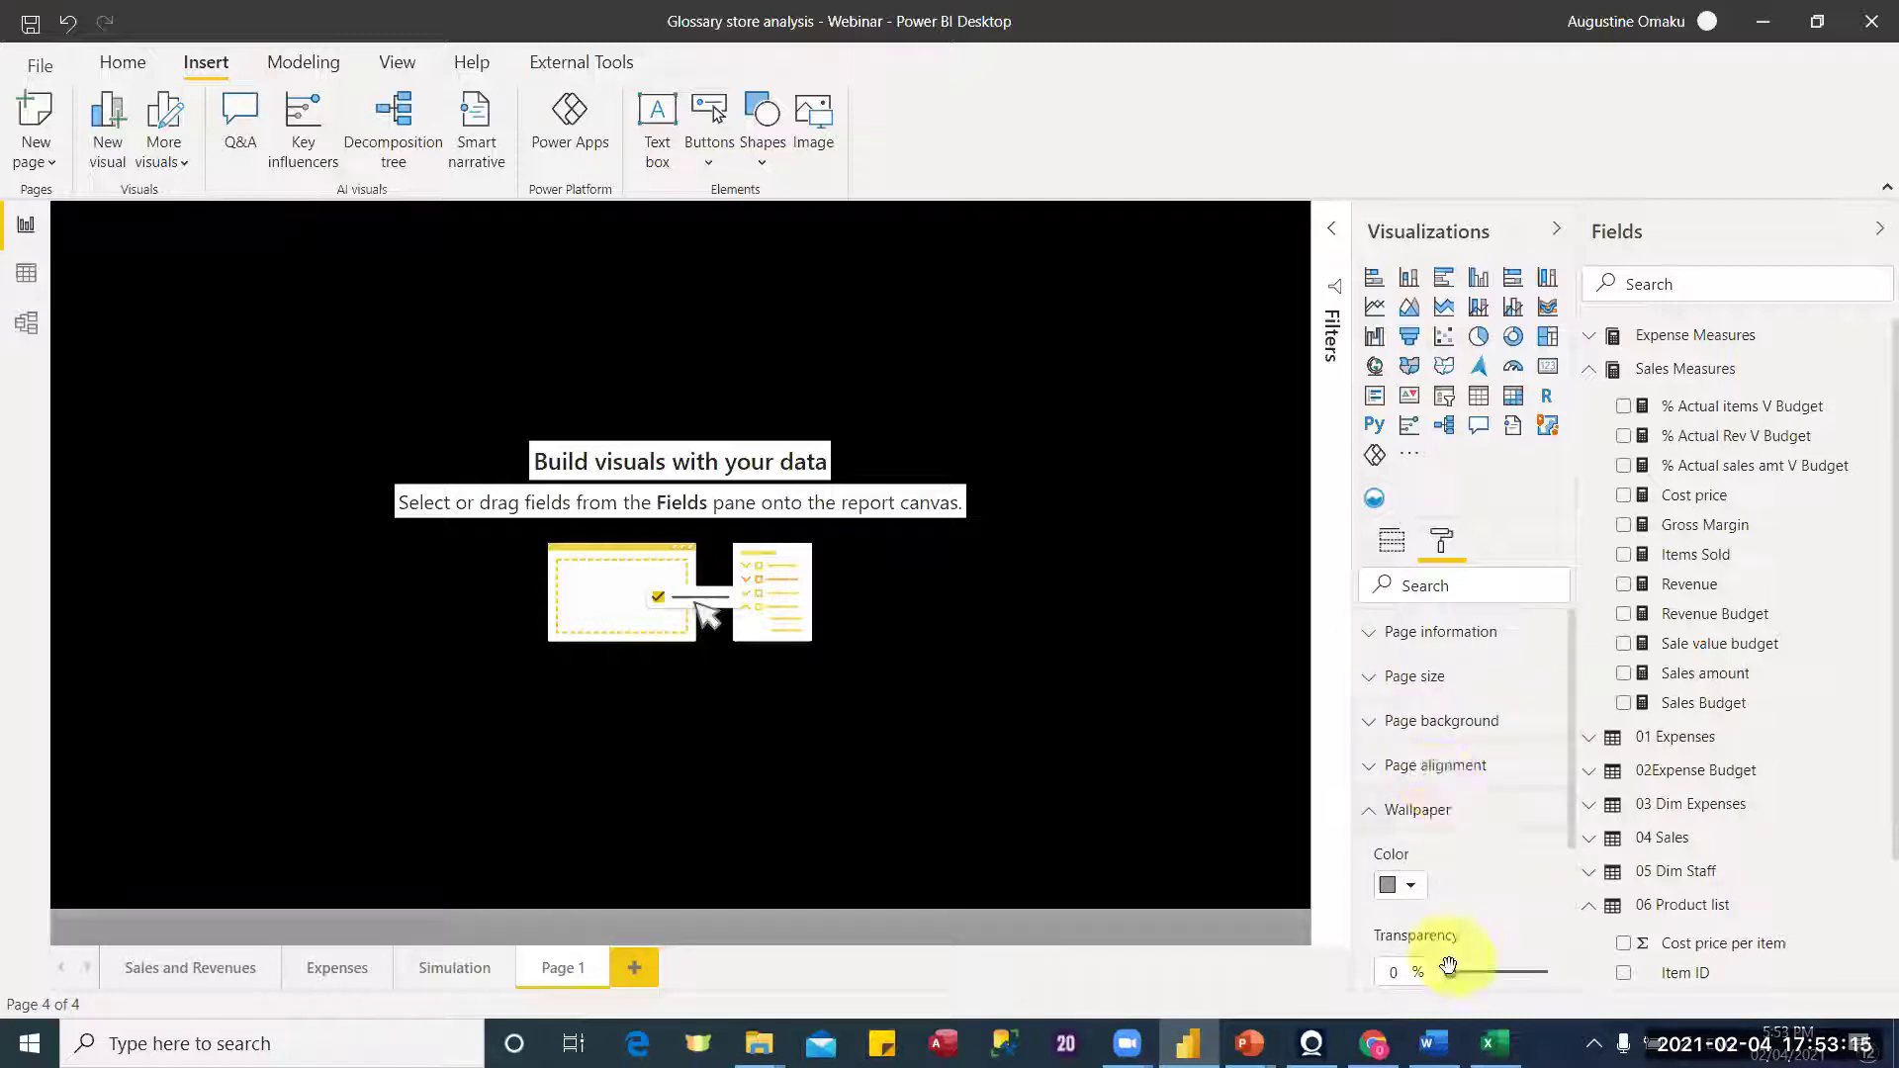
pyautogui.moveTo(1508, 969); pyautogui.dragTo(1555, 969)
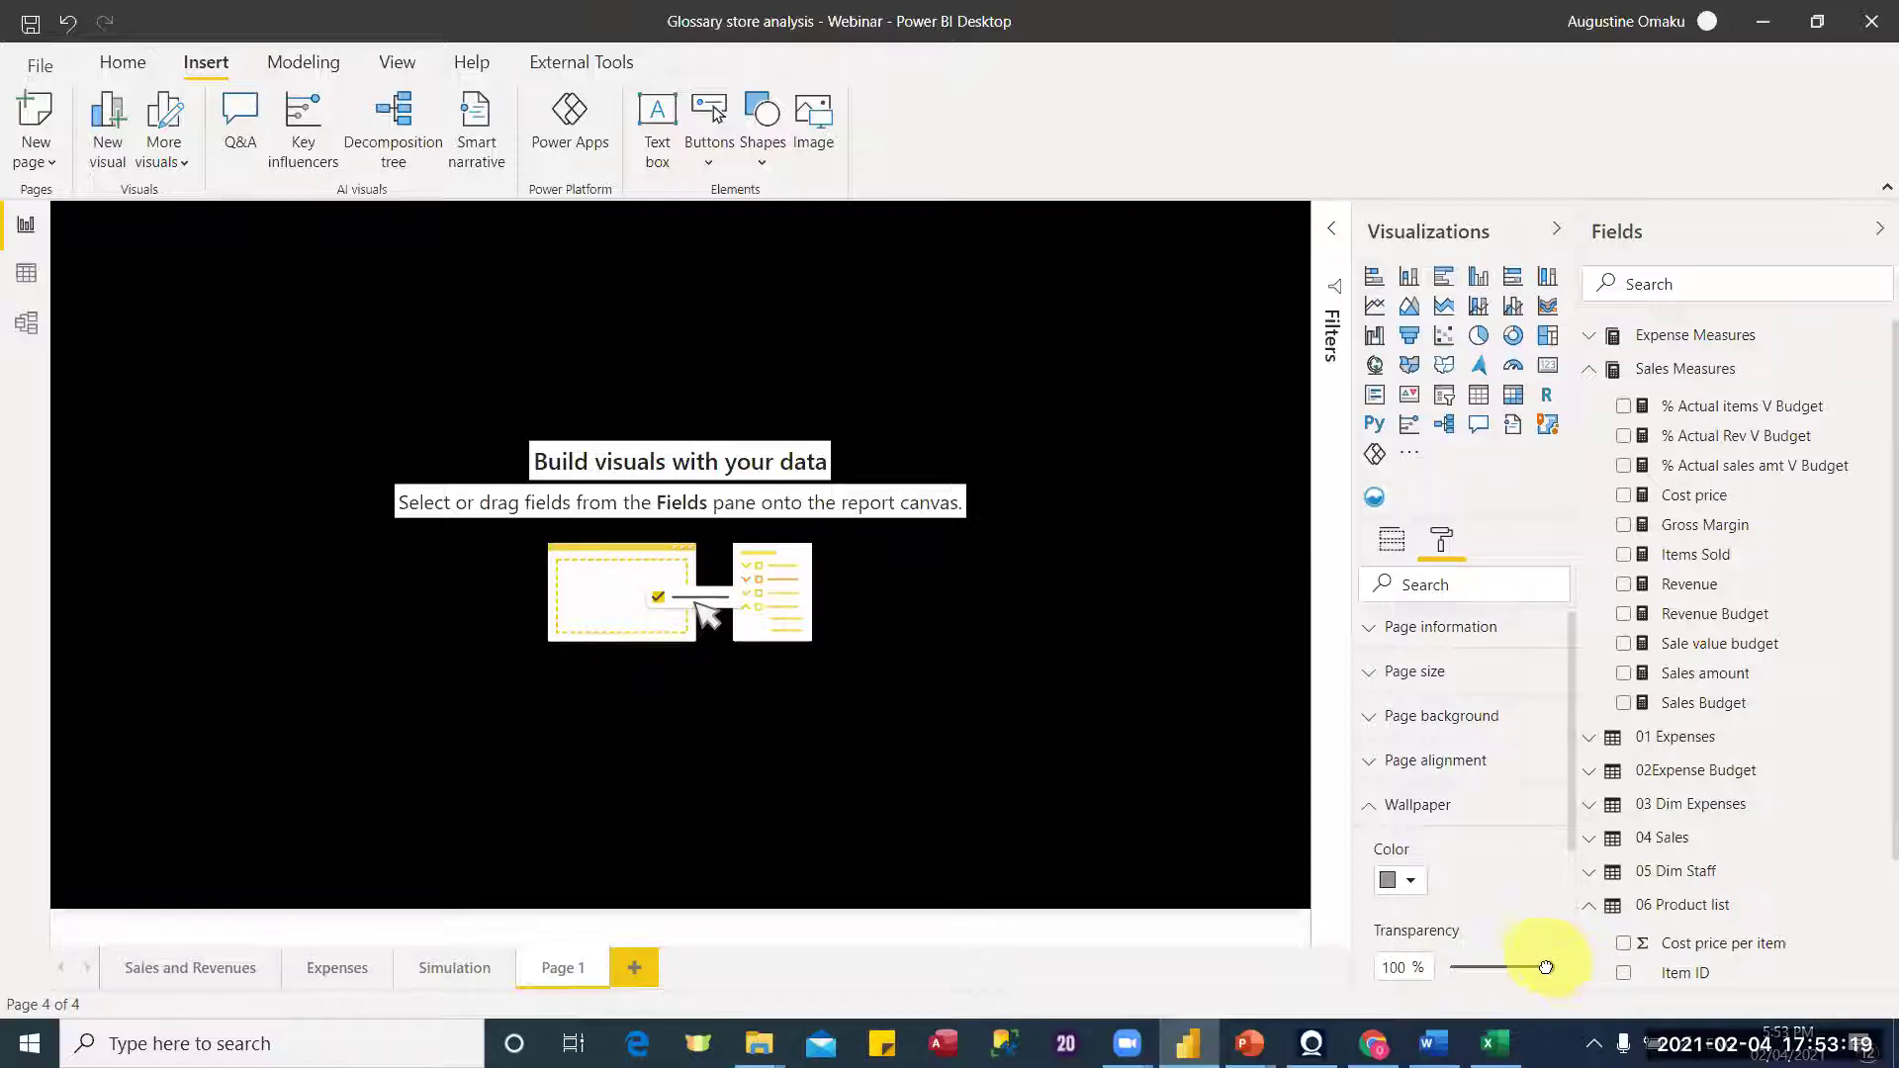
pyautogui.moveTo(1545, 967); pyautogui.dragTo(1423, 974)
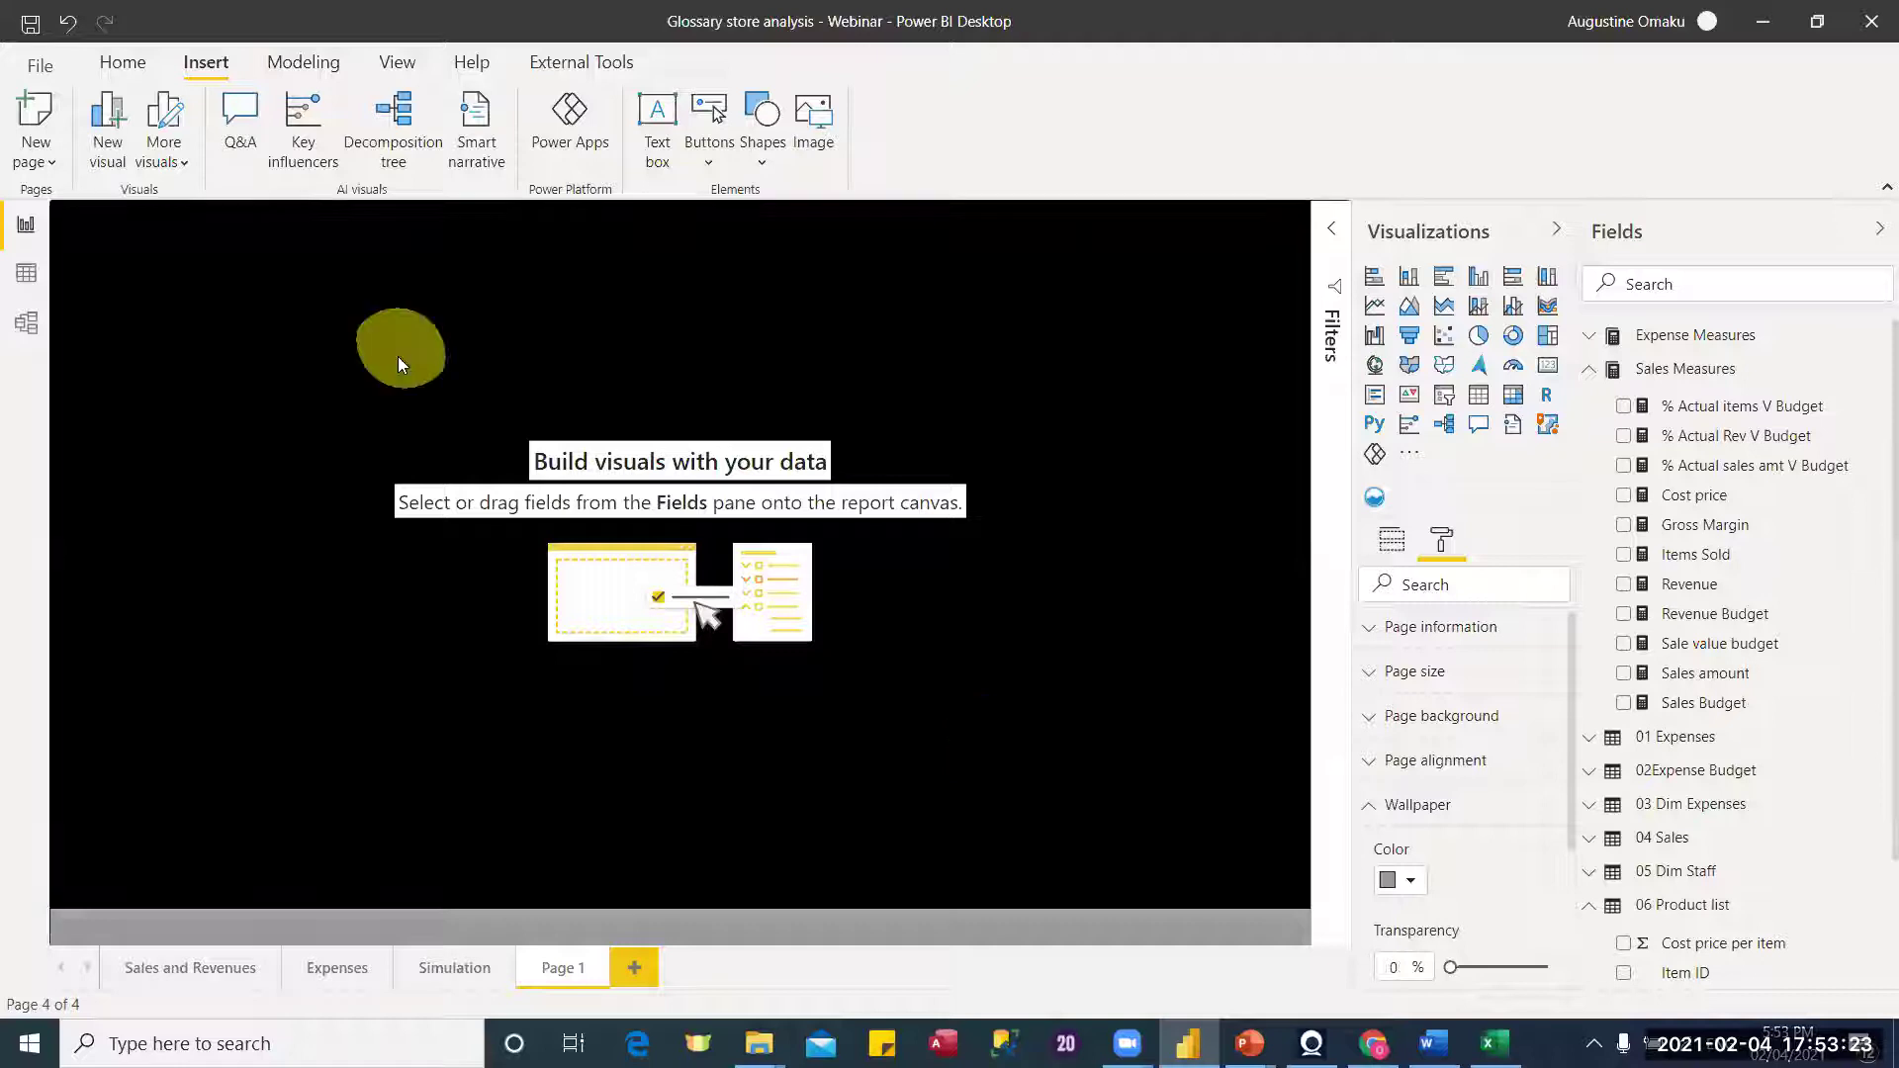
# Step: Paste the product category matrix onto the new page, move it to the page's upper-left area and enlarge it to cover most of the page
pyautogui.hotkey('ctrl', 'v')
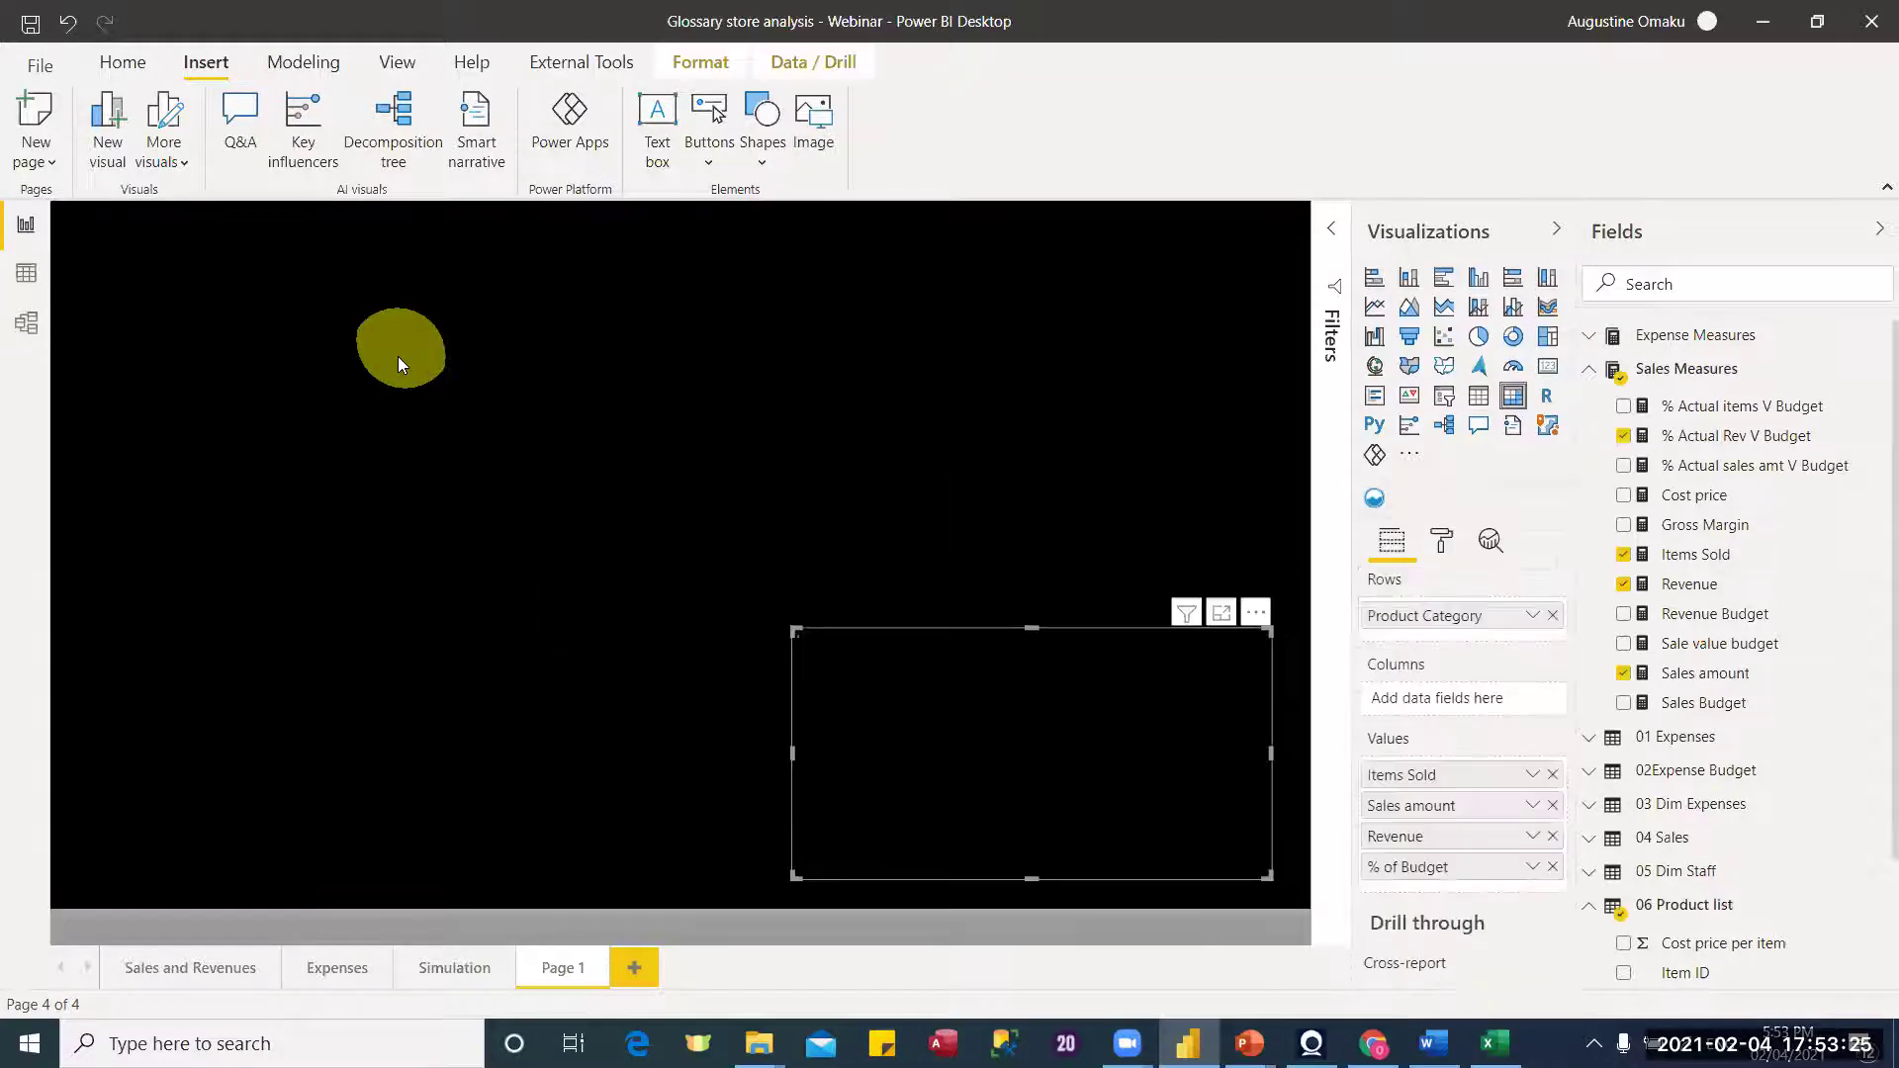
pyautogui.moveTo(900, 629); pyautogui.dragTo(471, 334)
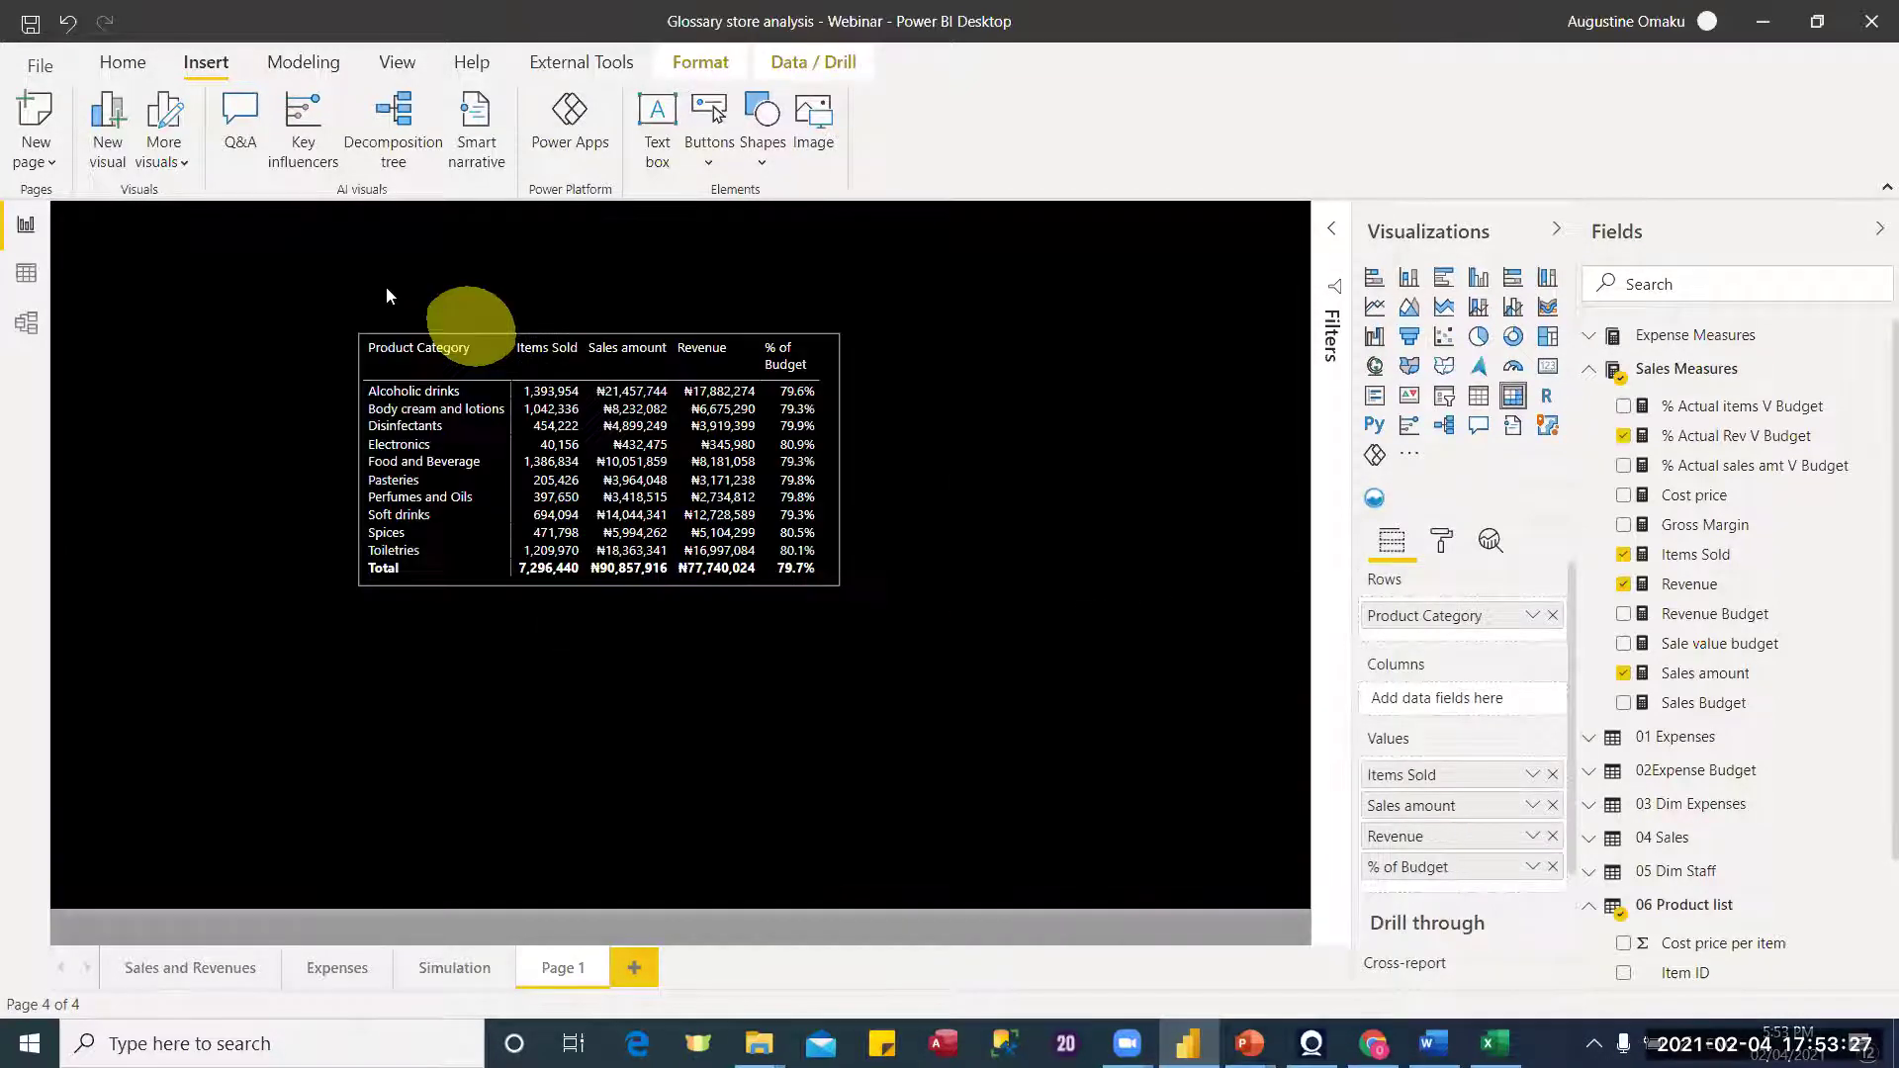
pyautogui.moveTo(323, 261); pyautogui.dragTo(324, 269)
pyautogui.click(692, 503)
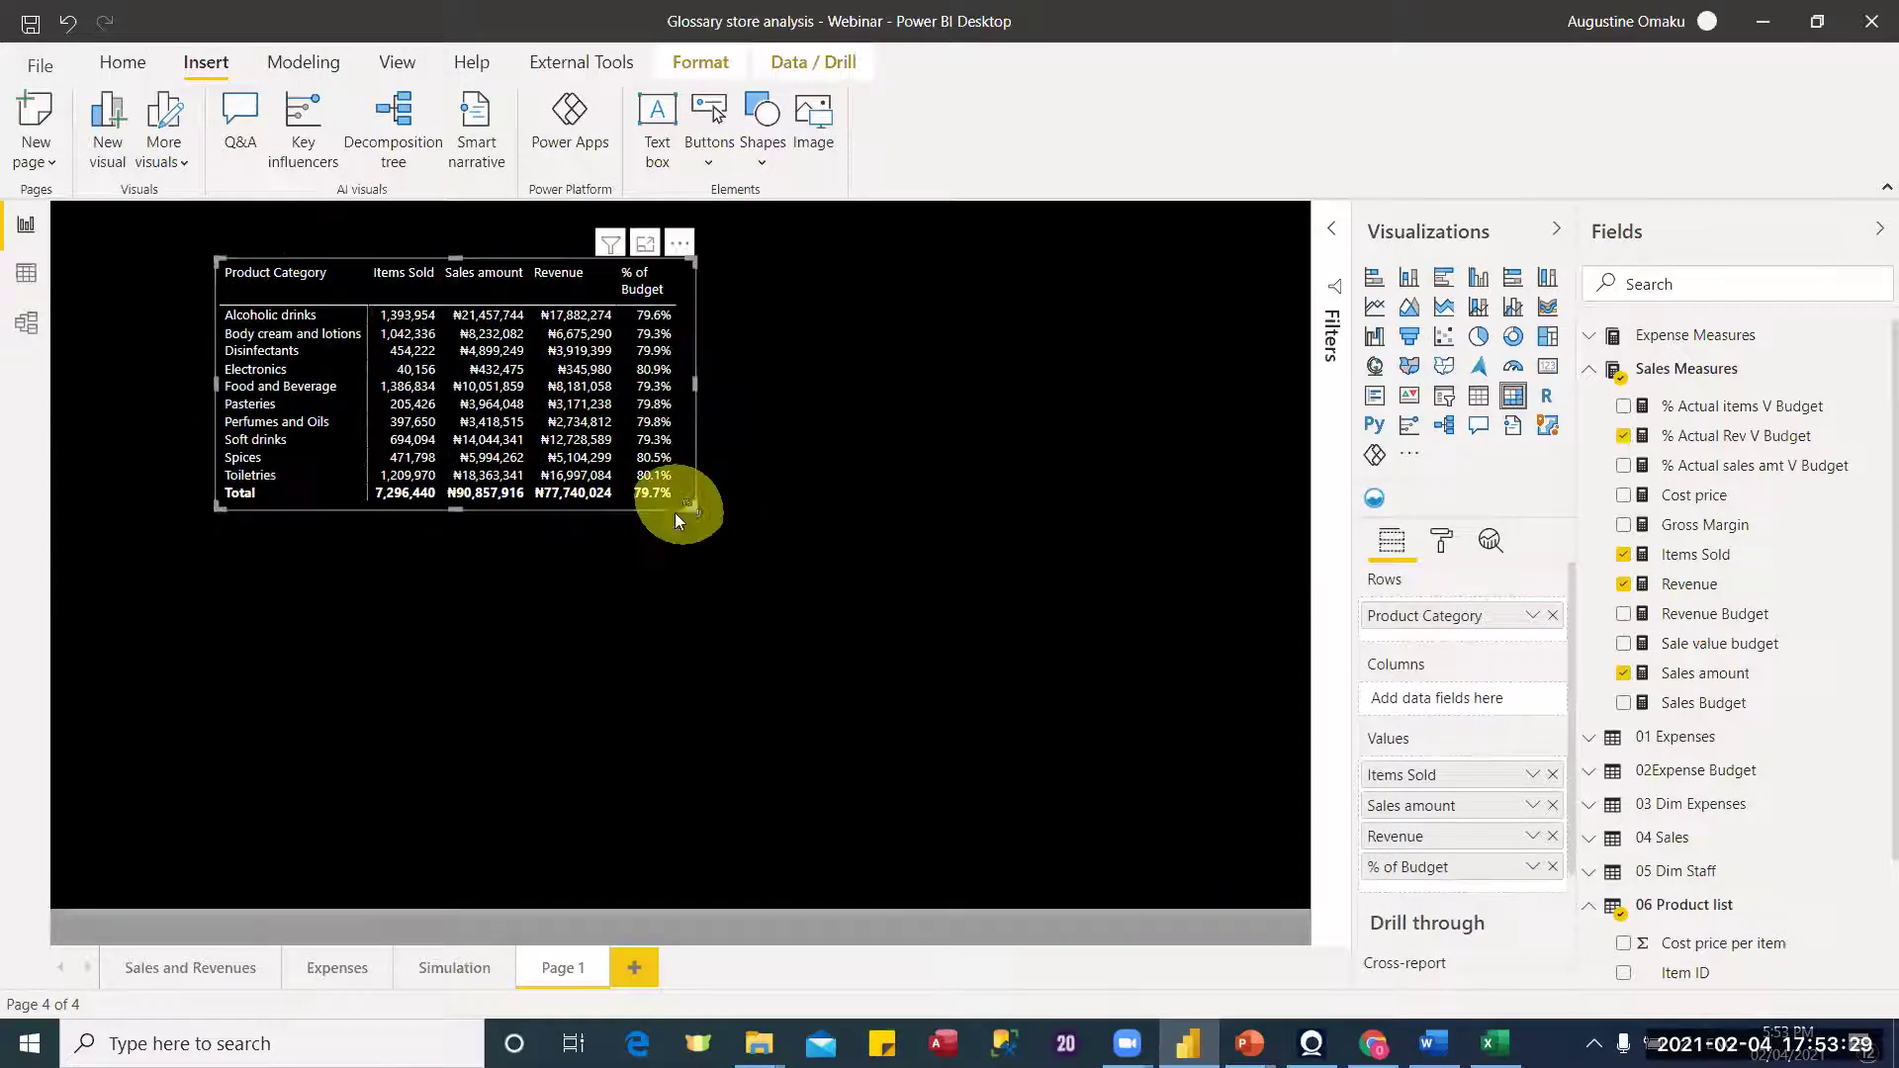
pyautogui.moveTo(1177, 822); pyautogui.dragTo(1206, 846)
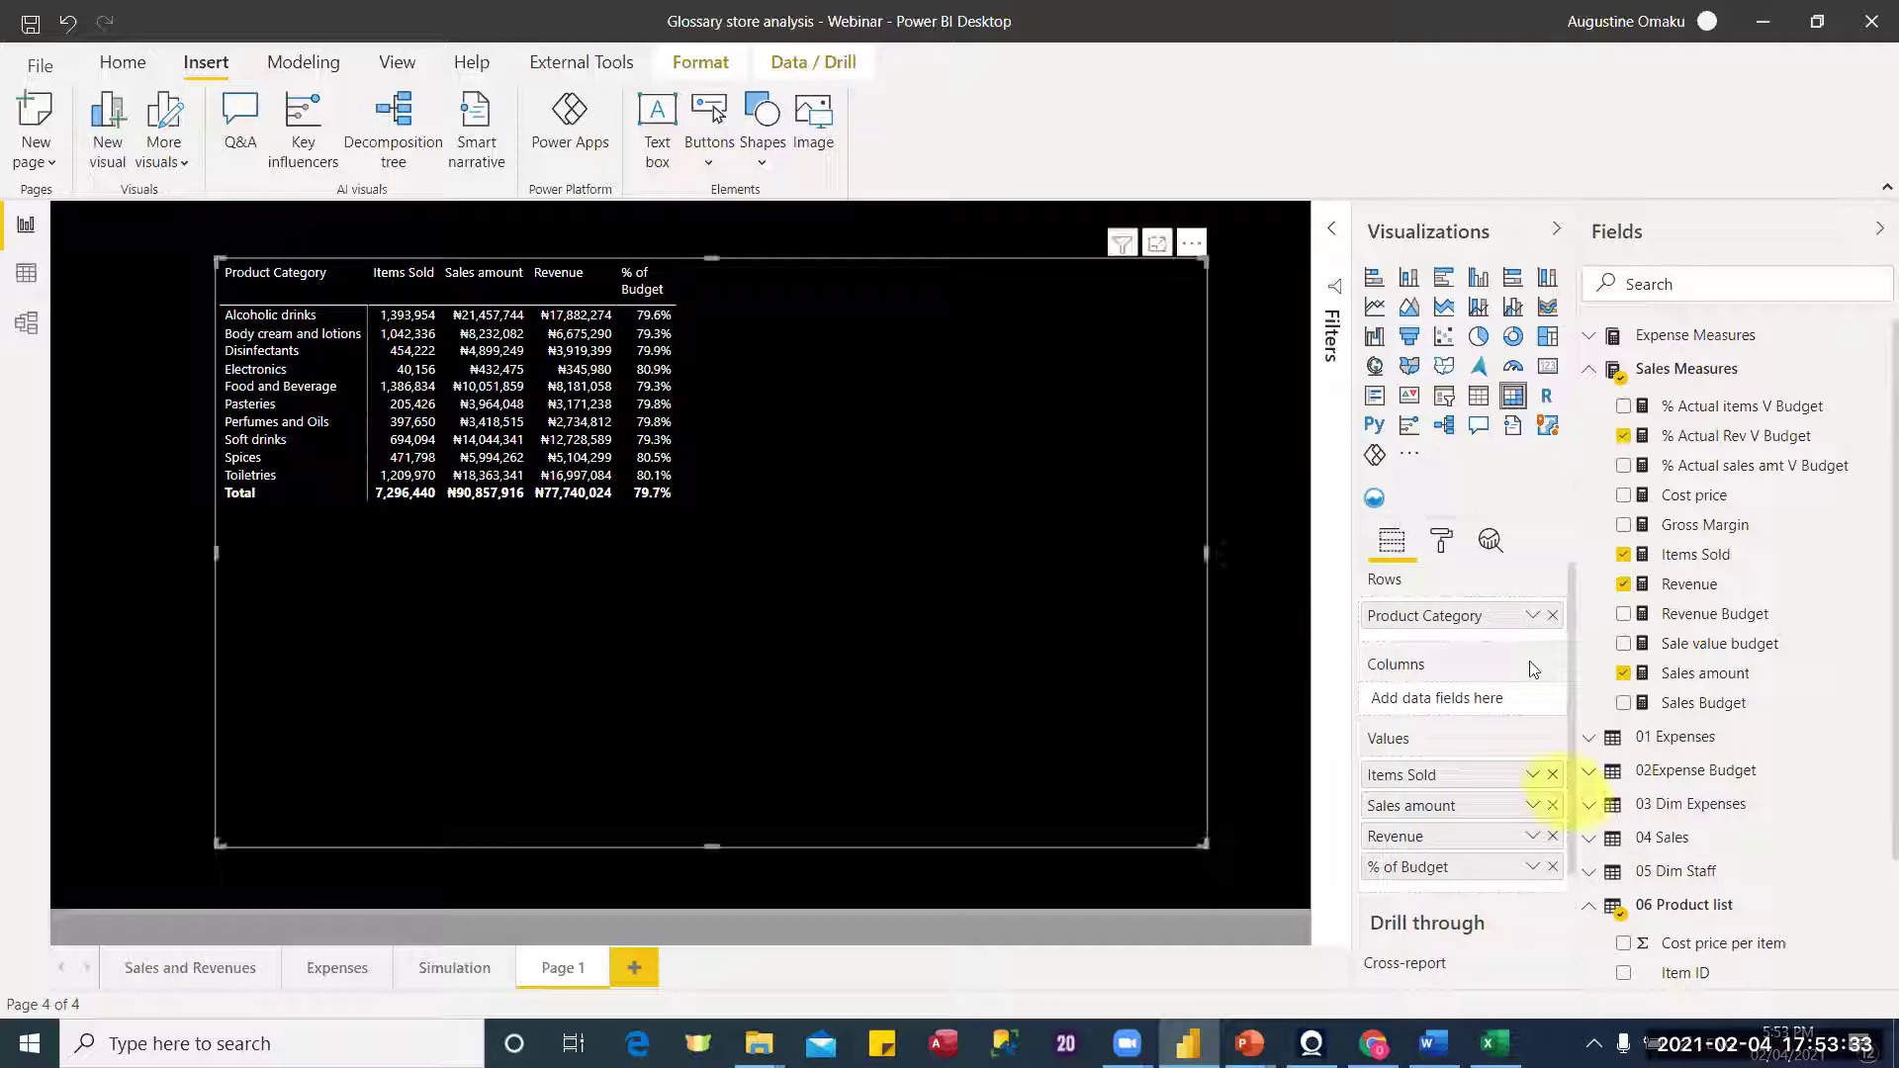
# Step: Remove Product Category from the rows of the enlarged matrix
pyautogui.click(1555, 621)
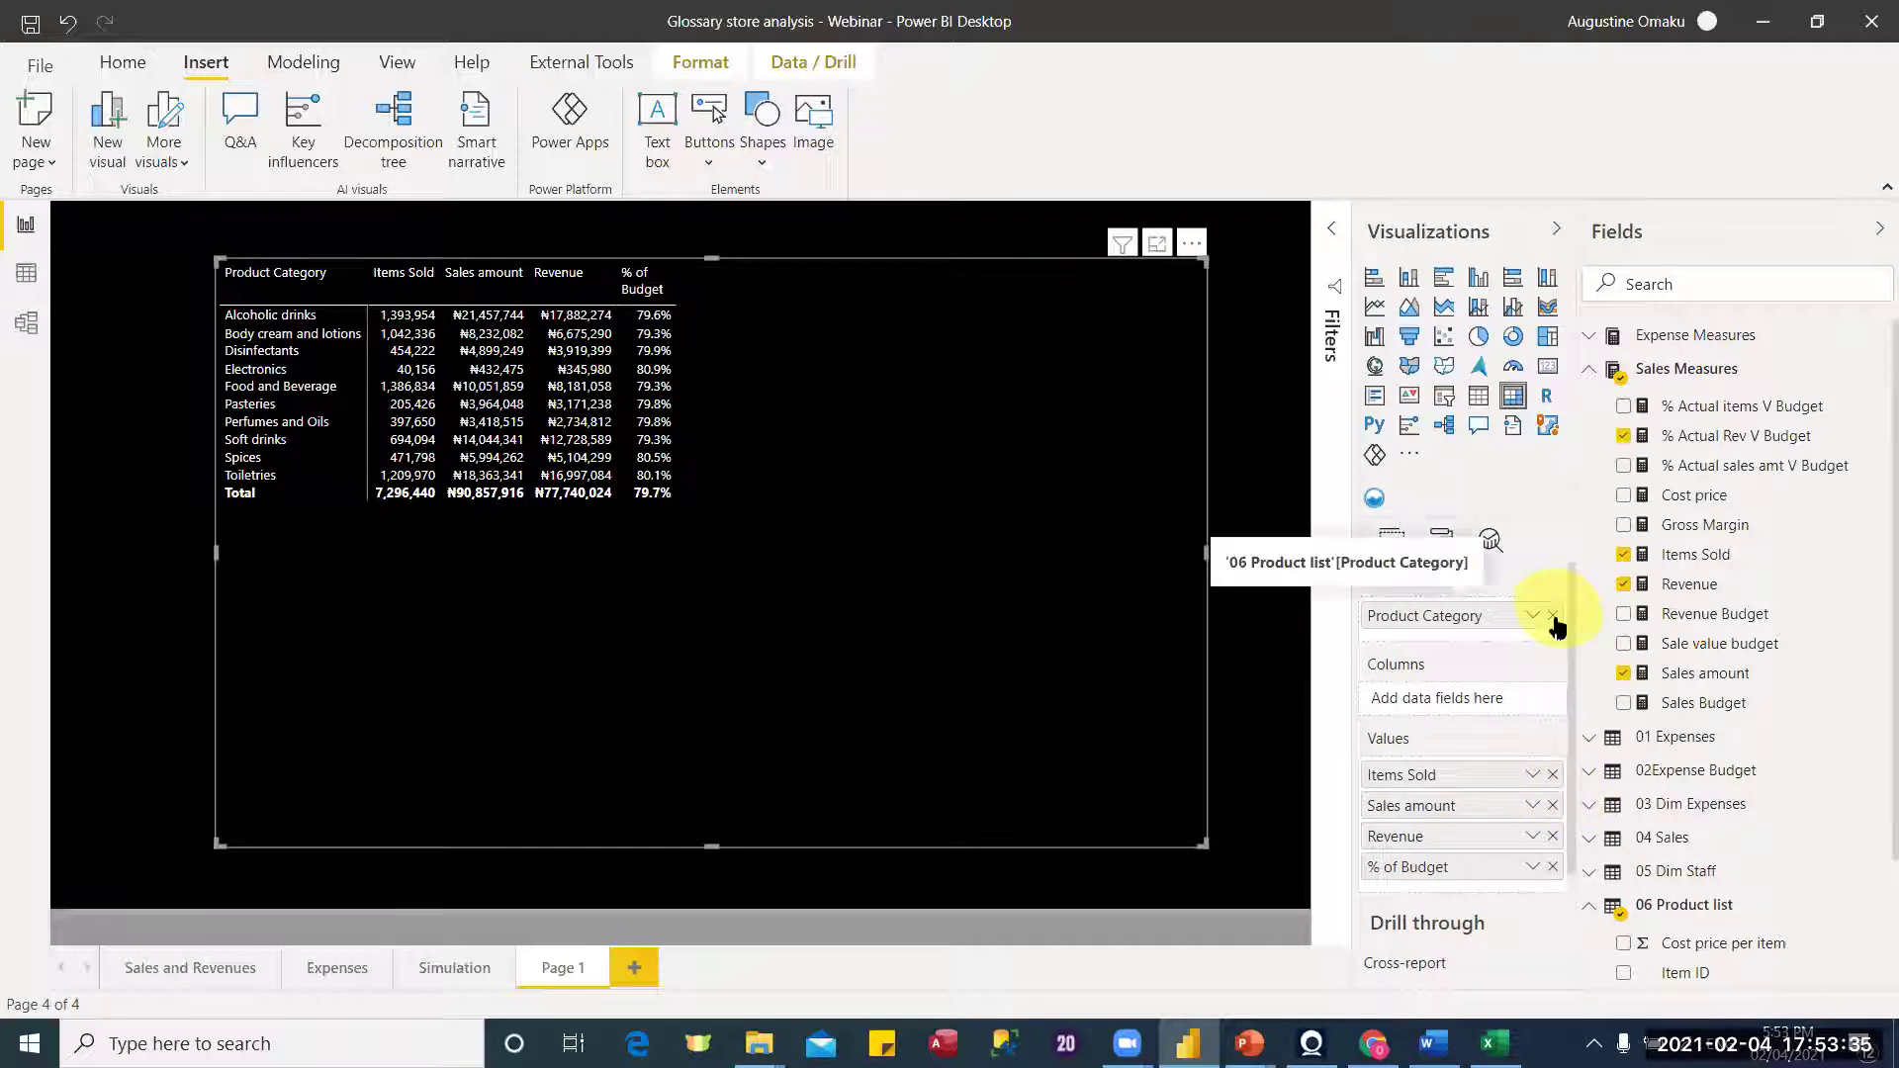
pyautogui.click(1552, 615)
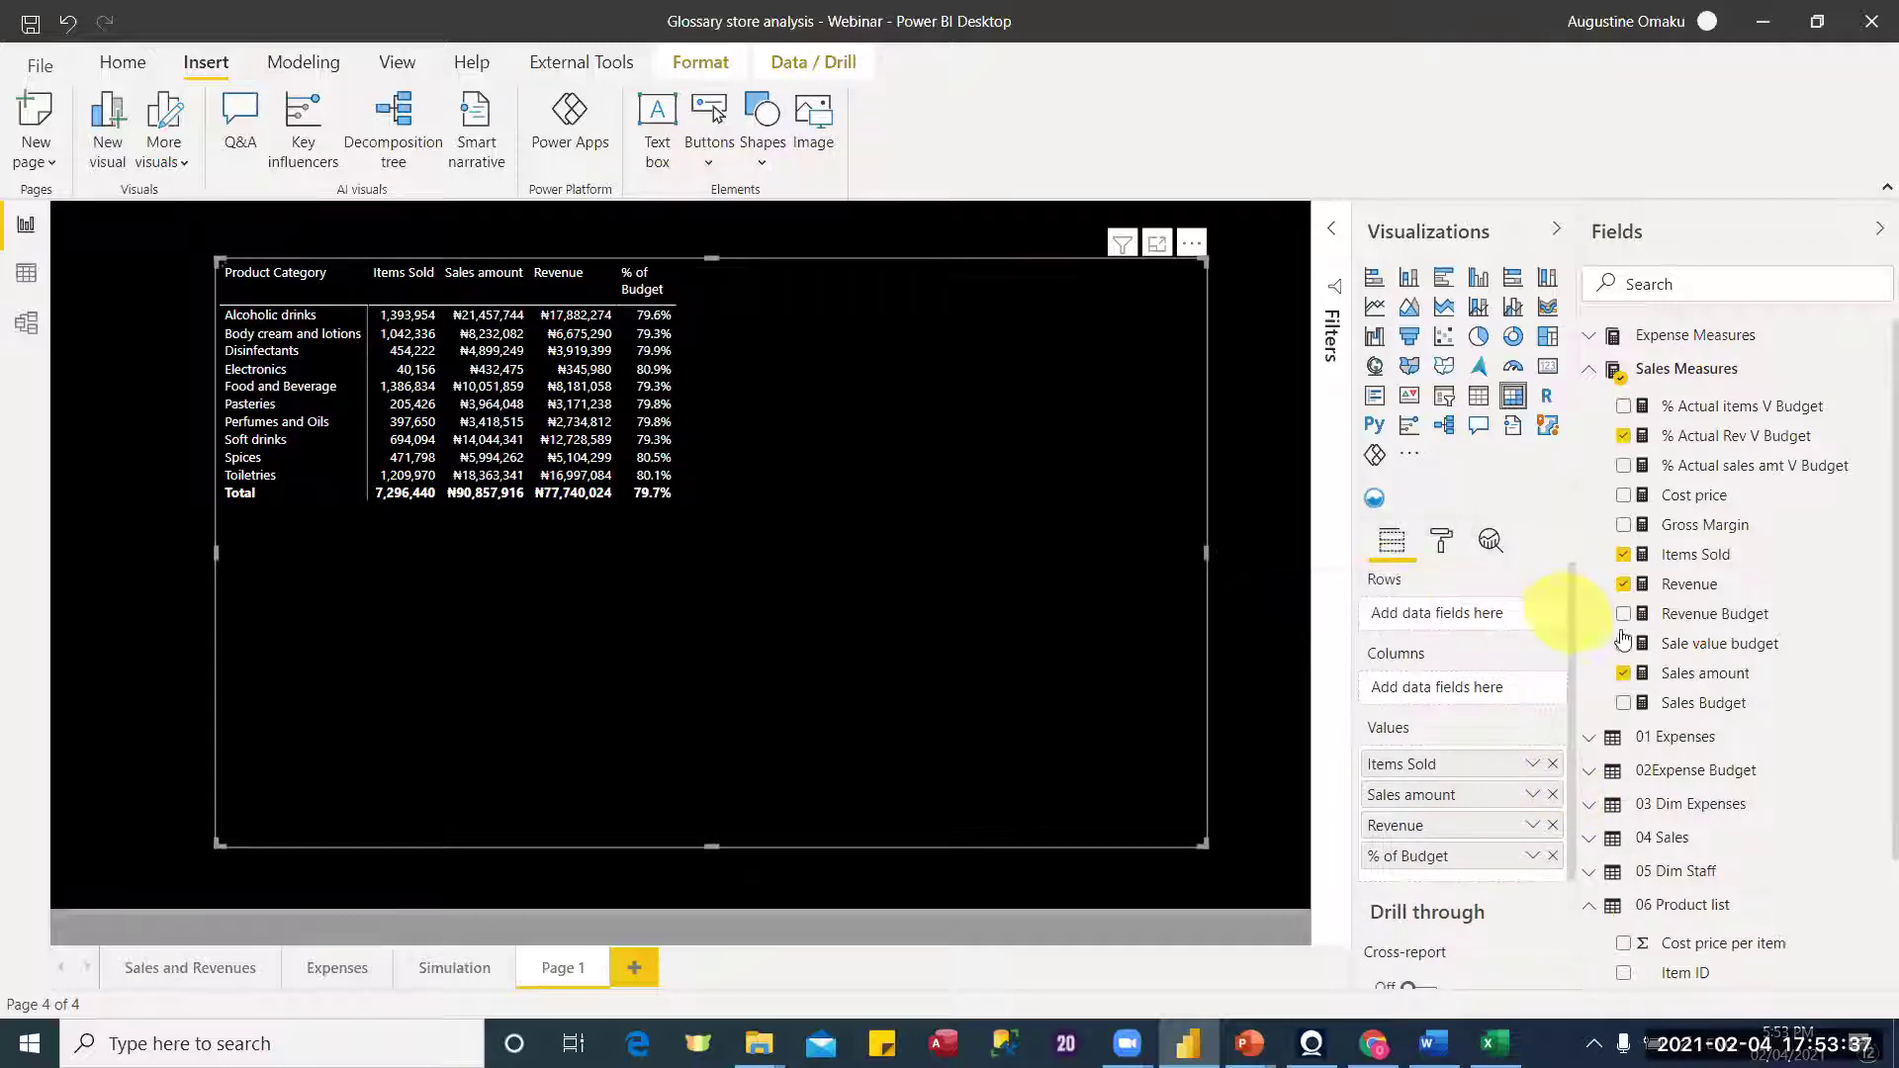
# Step: Build the matrix's row hierarchy from Supervisor, Salesperson and Product name, in that order
pyautogui.scroll(-3, 1869, 821)
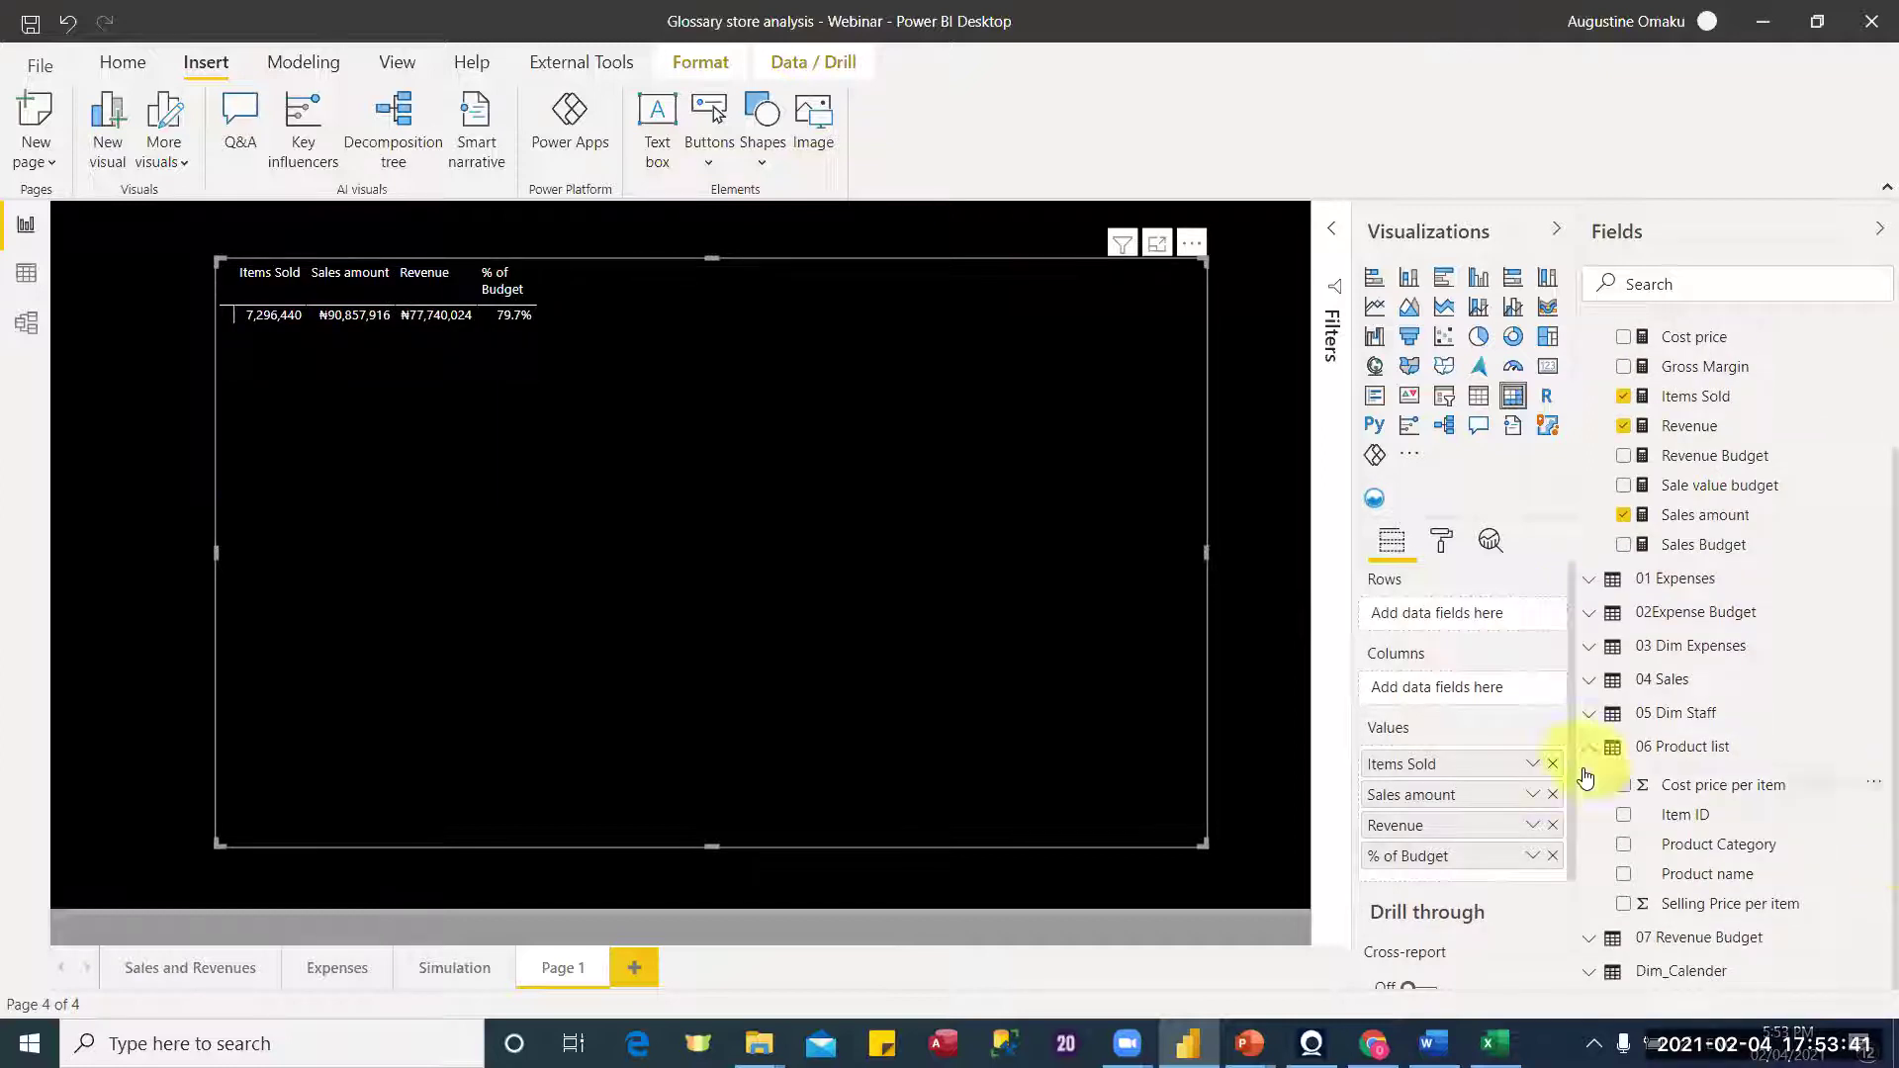
pyautogui.moveTo(1770, 879); pyautogui.dragTo(1503, 624)
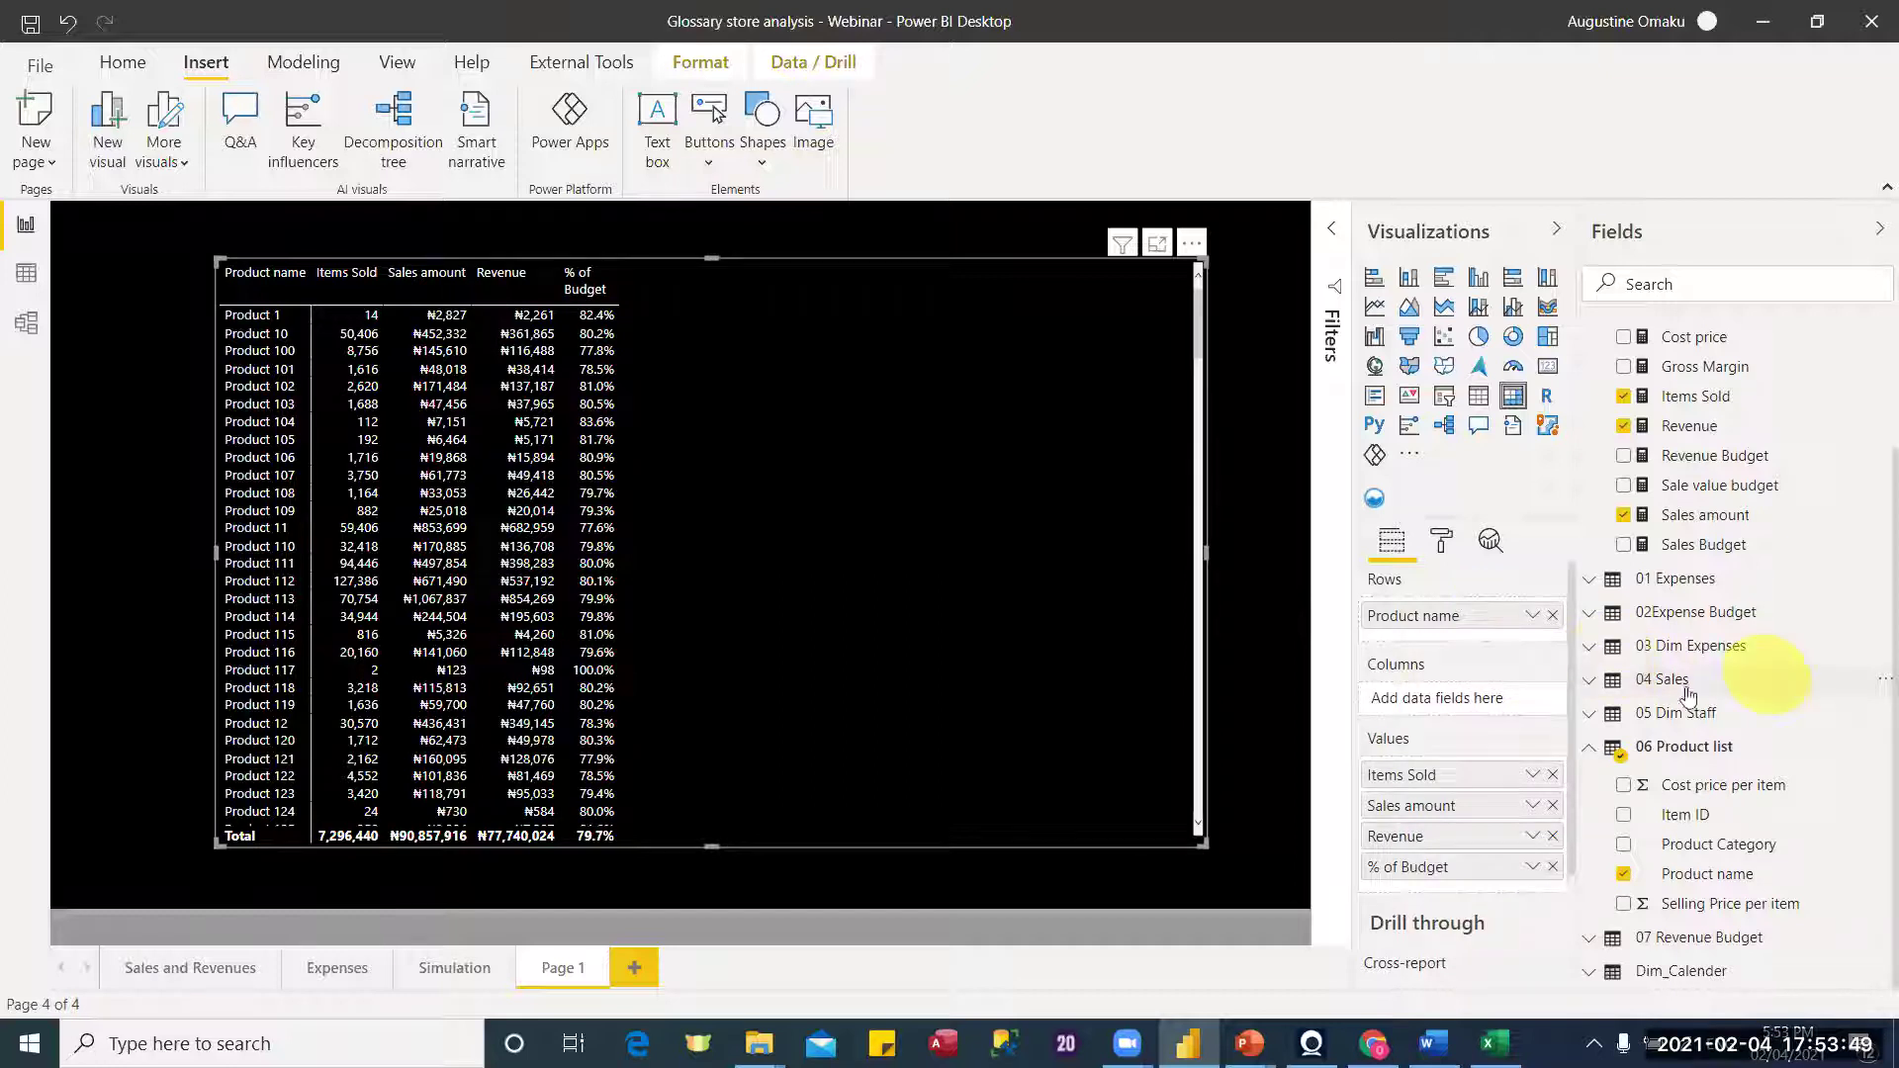
pyautogui.click(1595, 682)
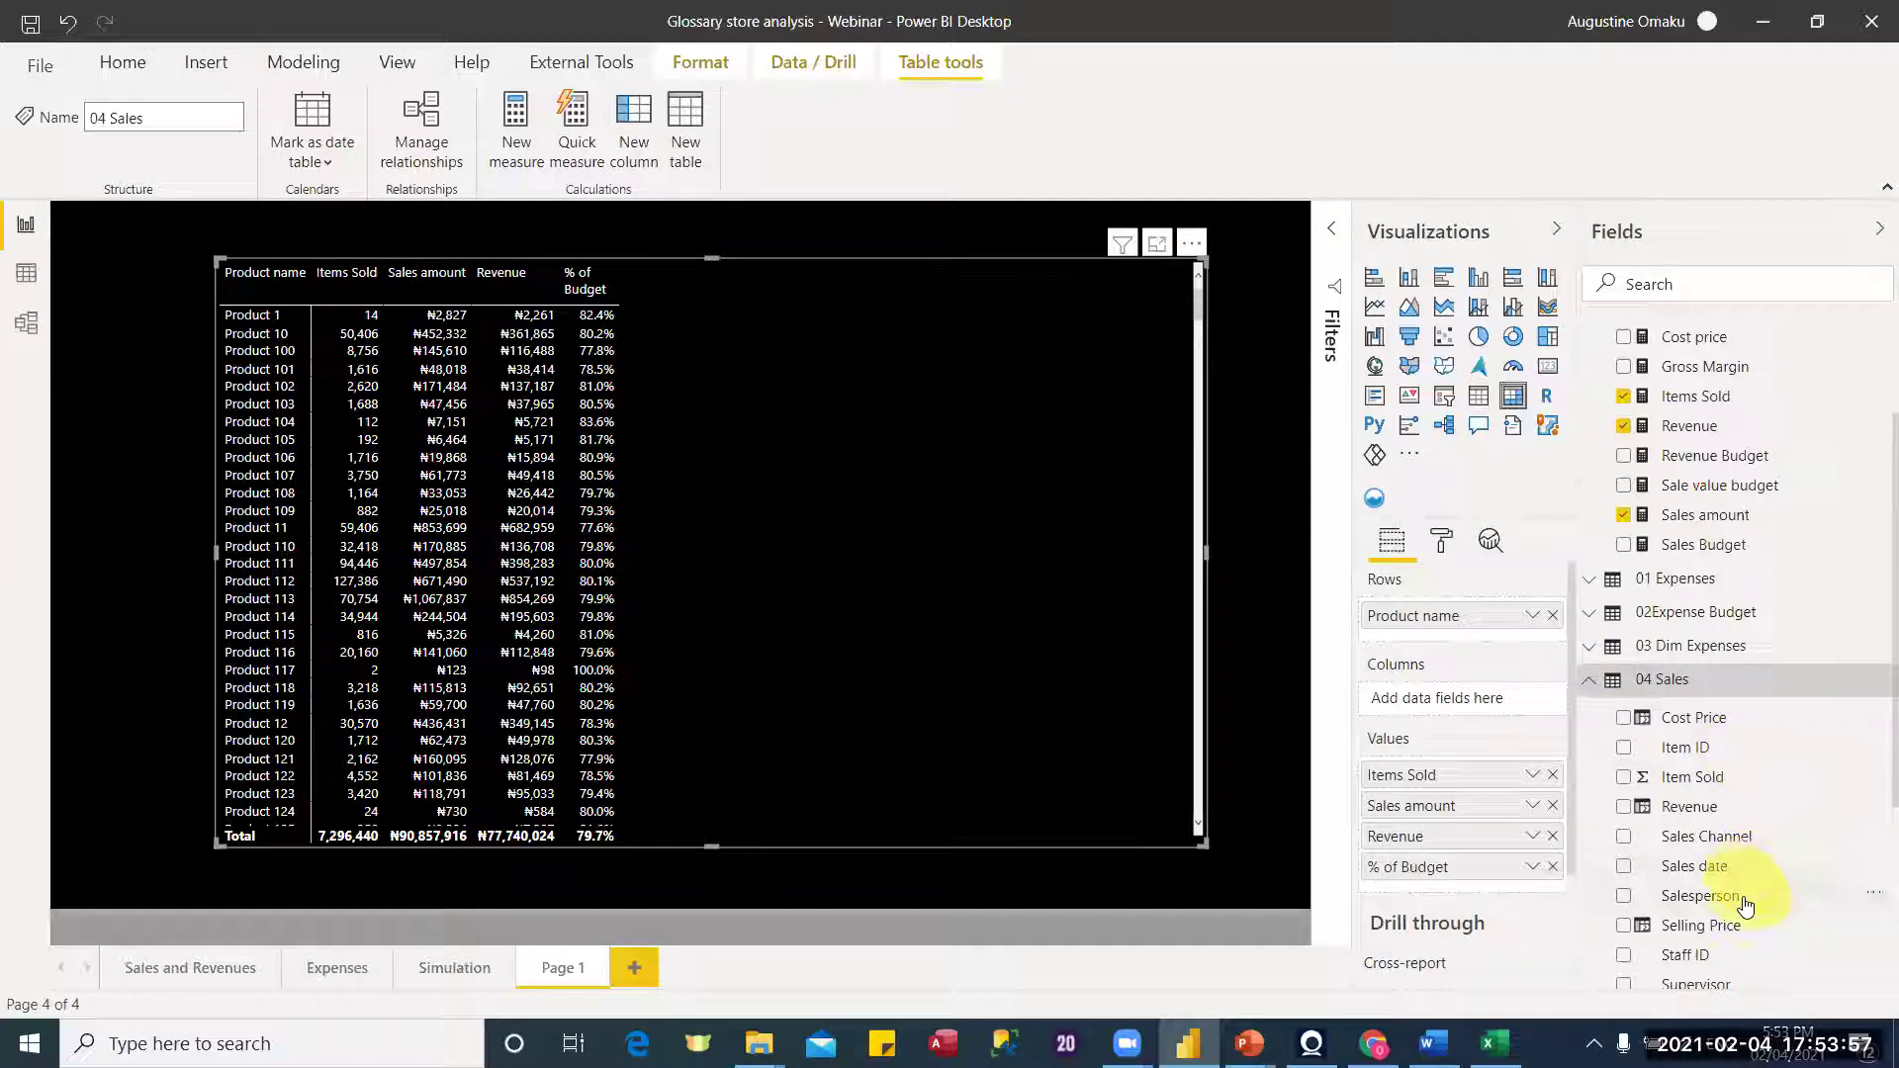
pyautogui.click(1592, 682)
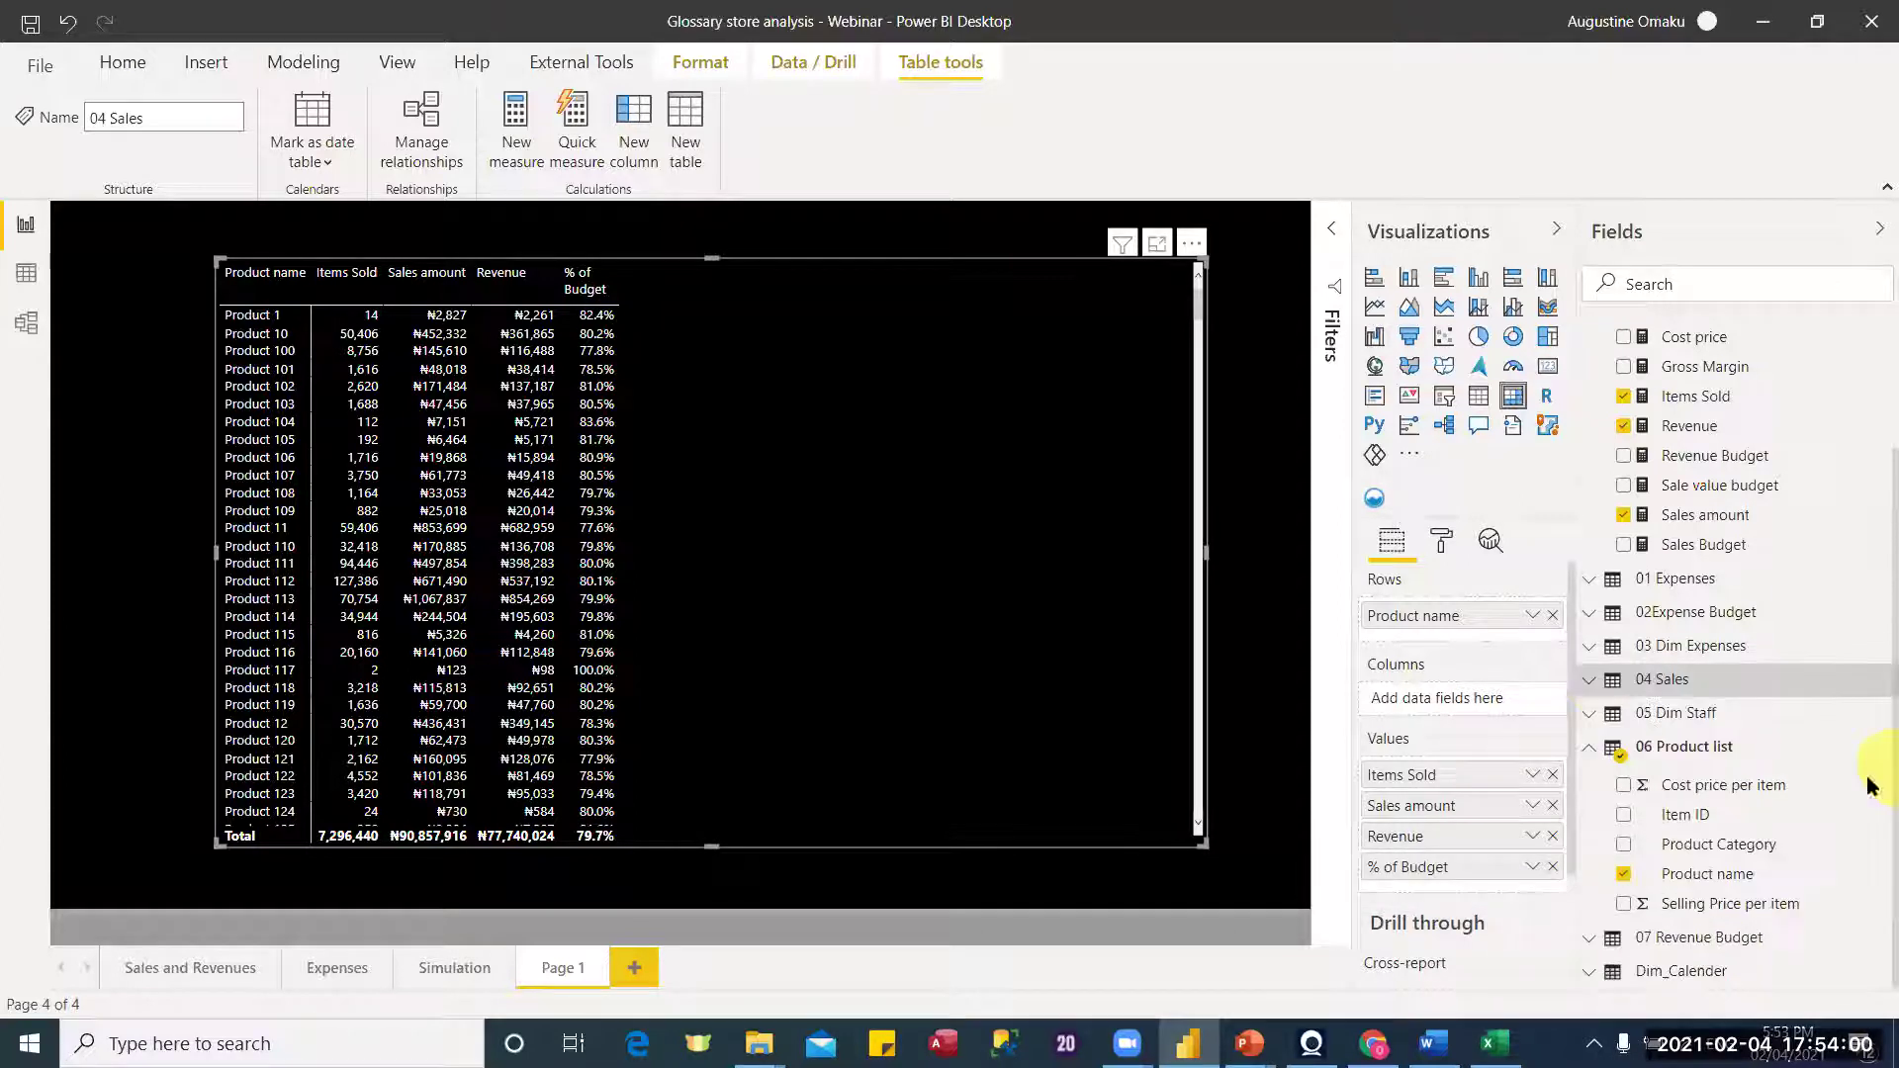
pyautogui.click(1599, 757)
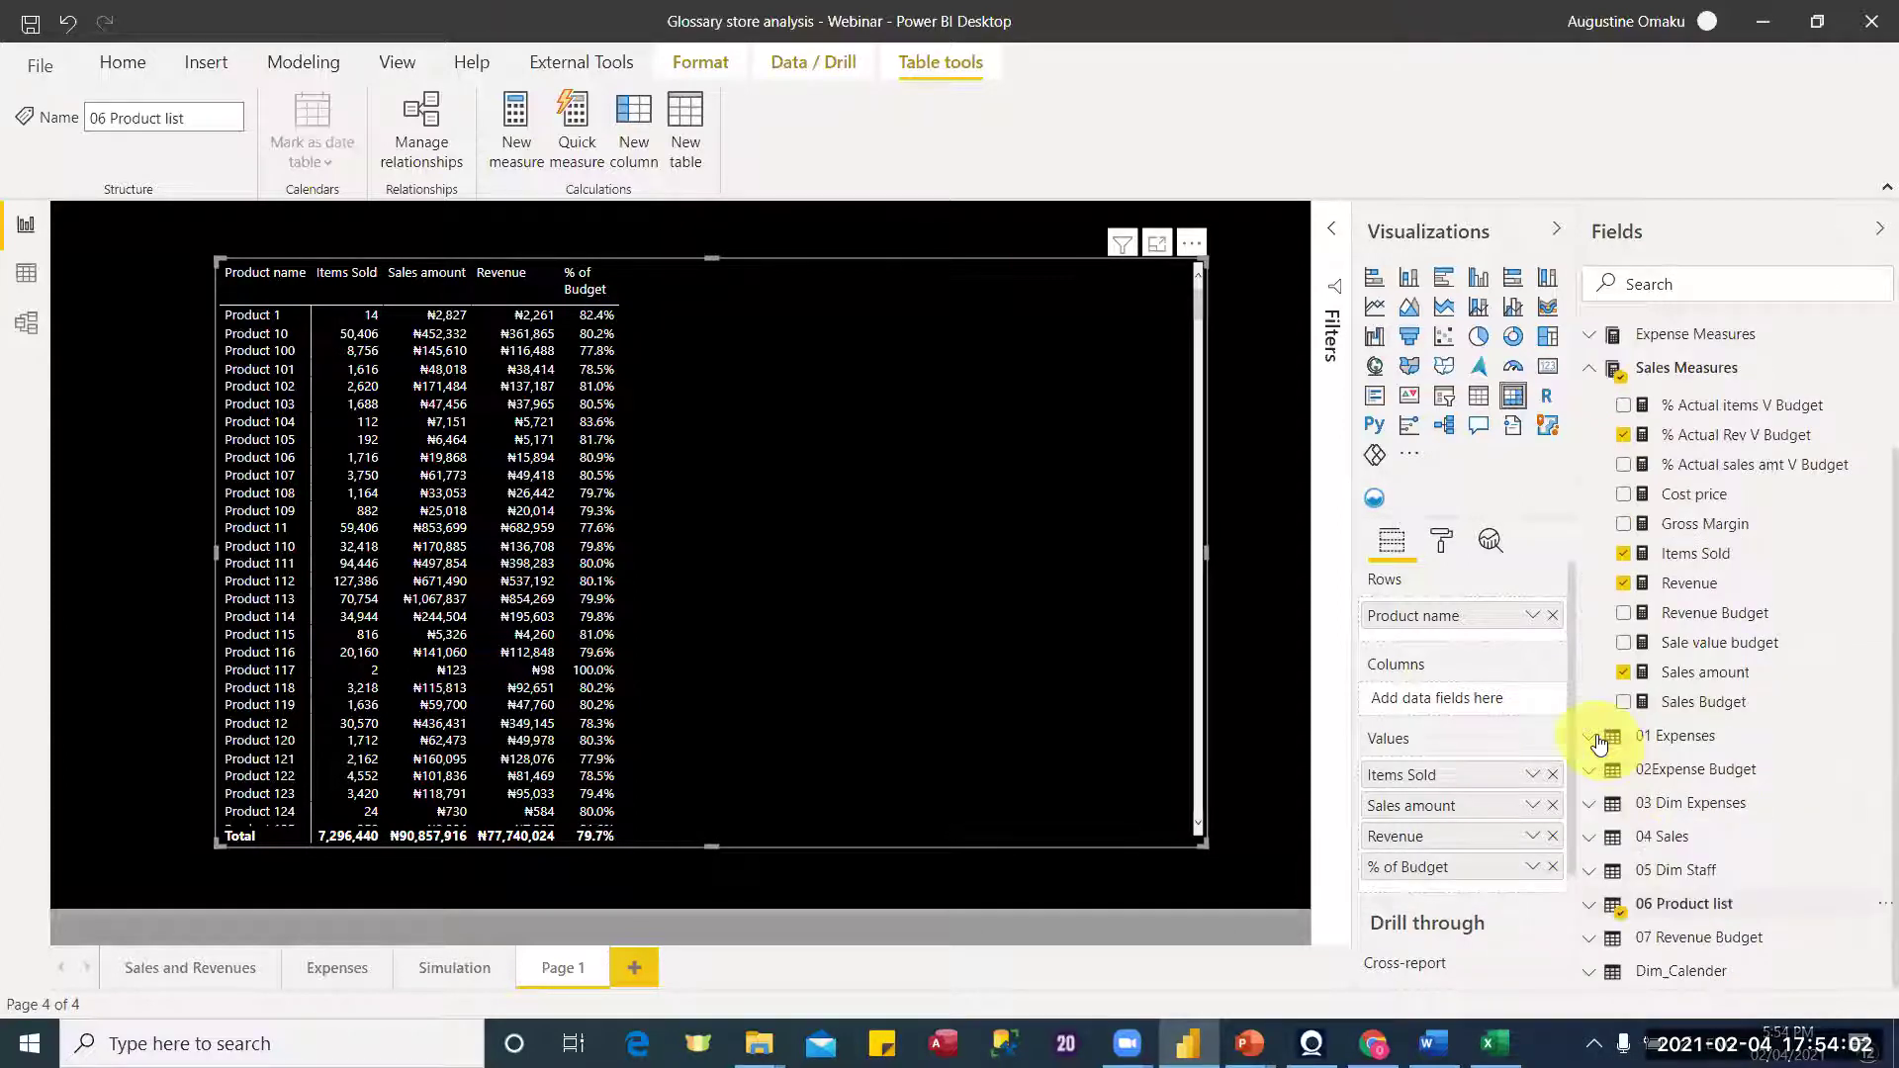
pyautogui.click(1586, 374)
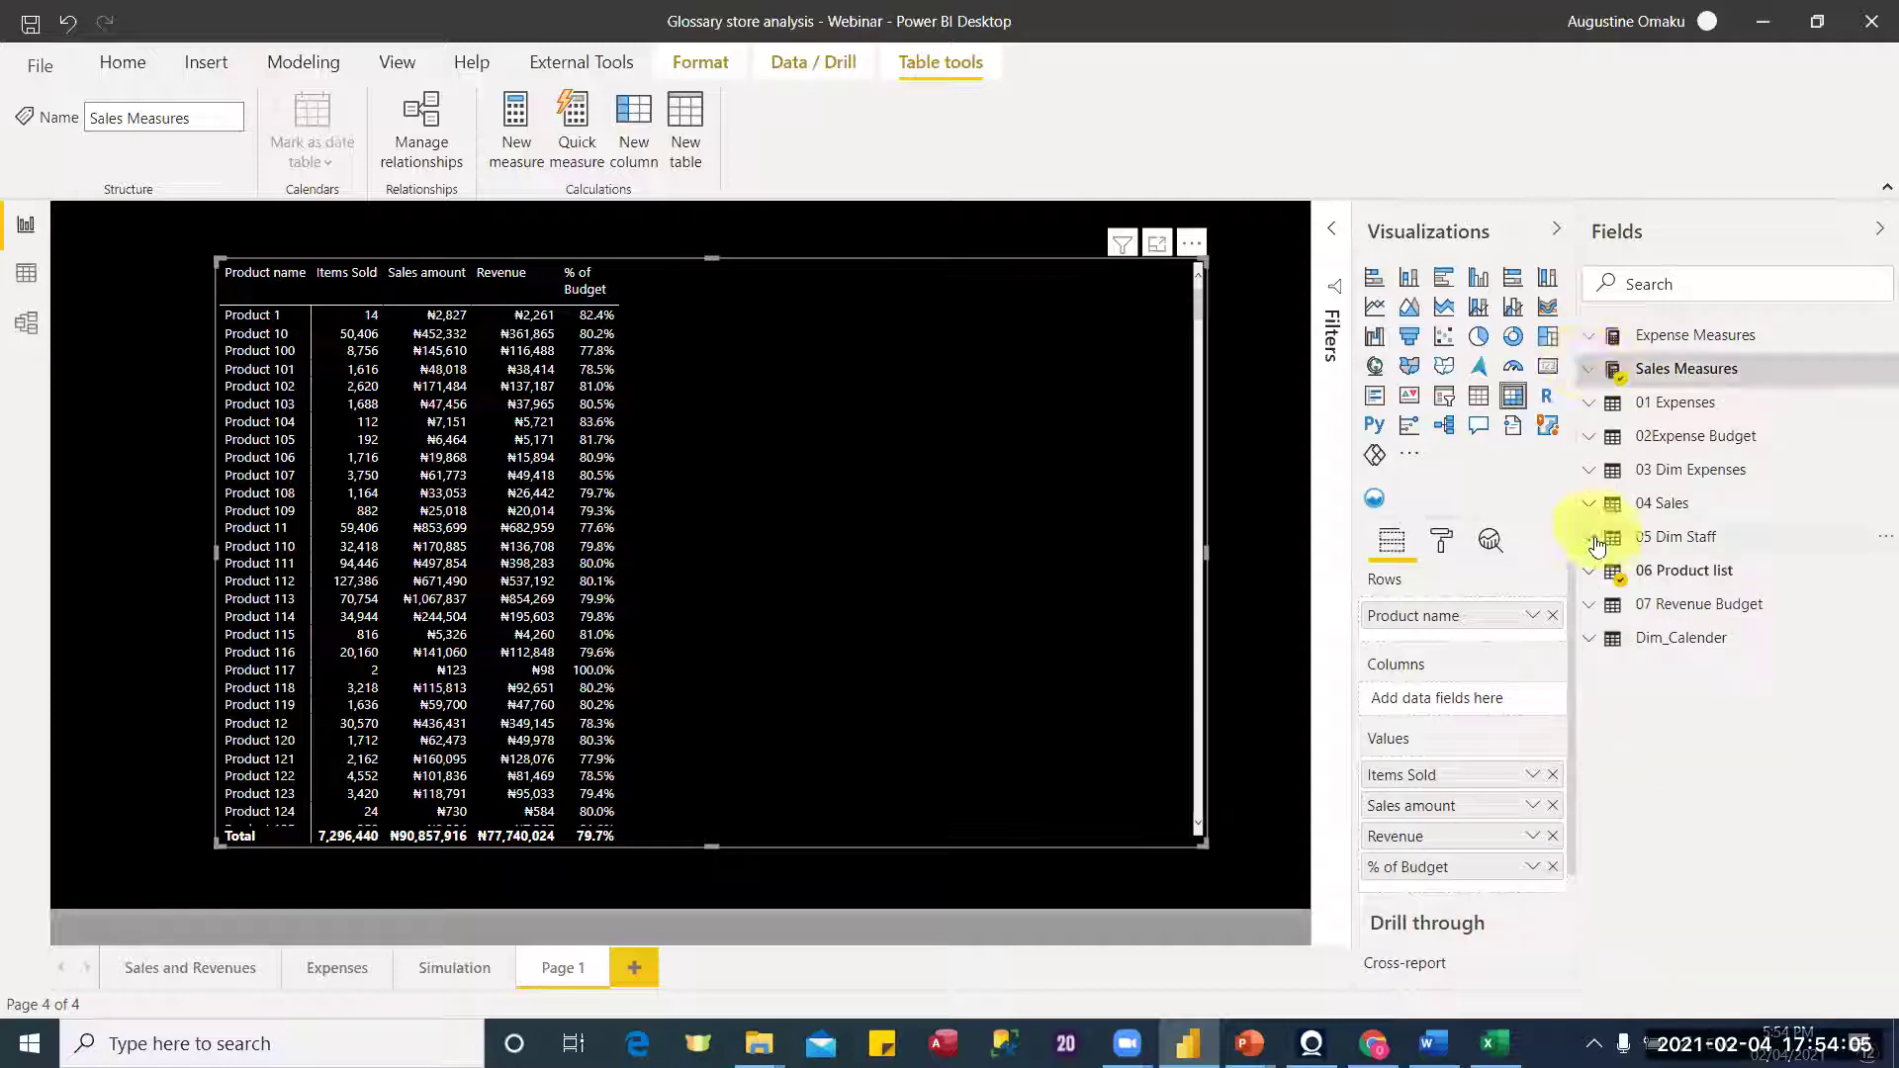
pyautogui.click(1594, 539)
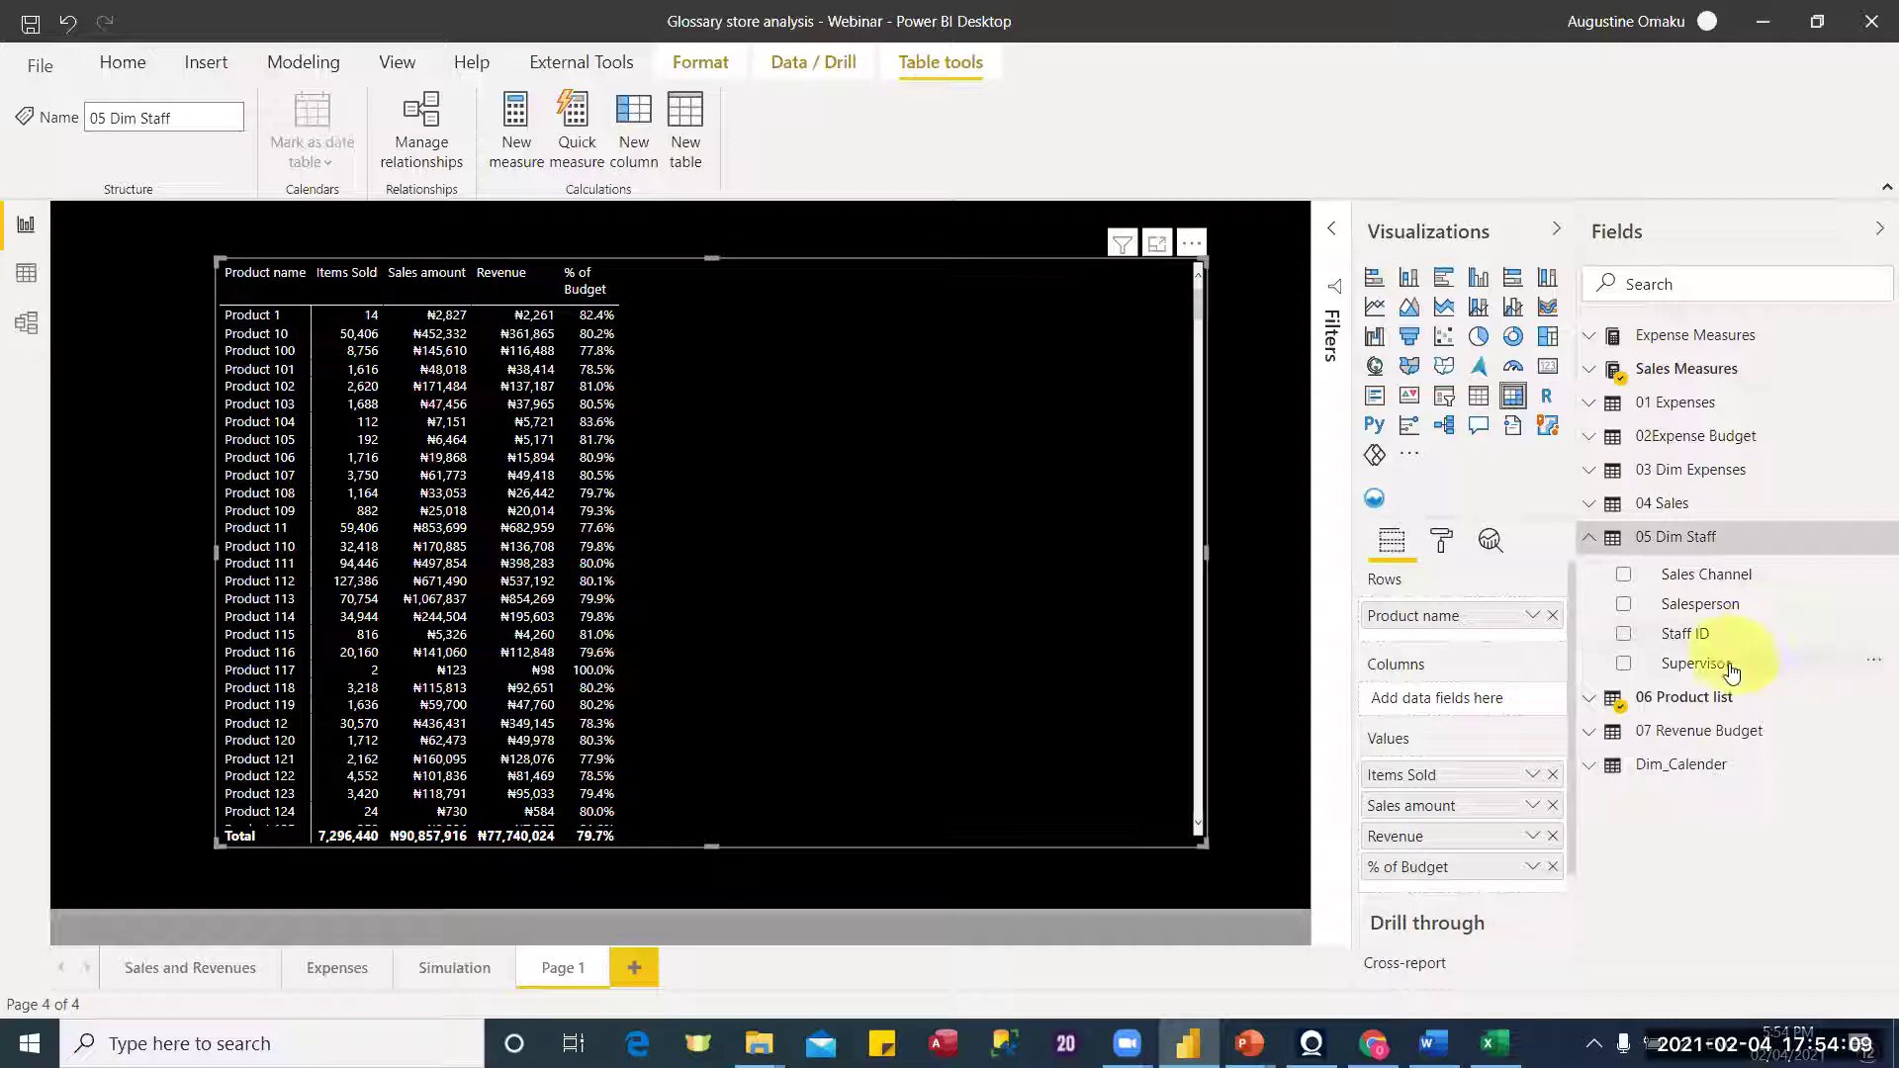
pyautogui.moveTo(1486, 591); pyautogui.dragTo(1493, 614)
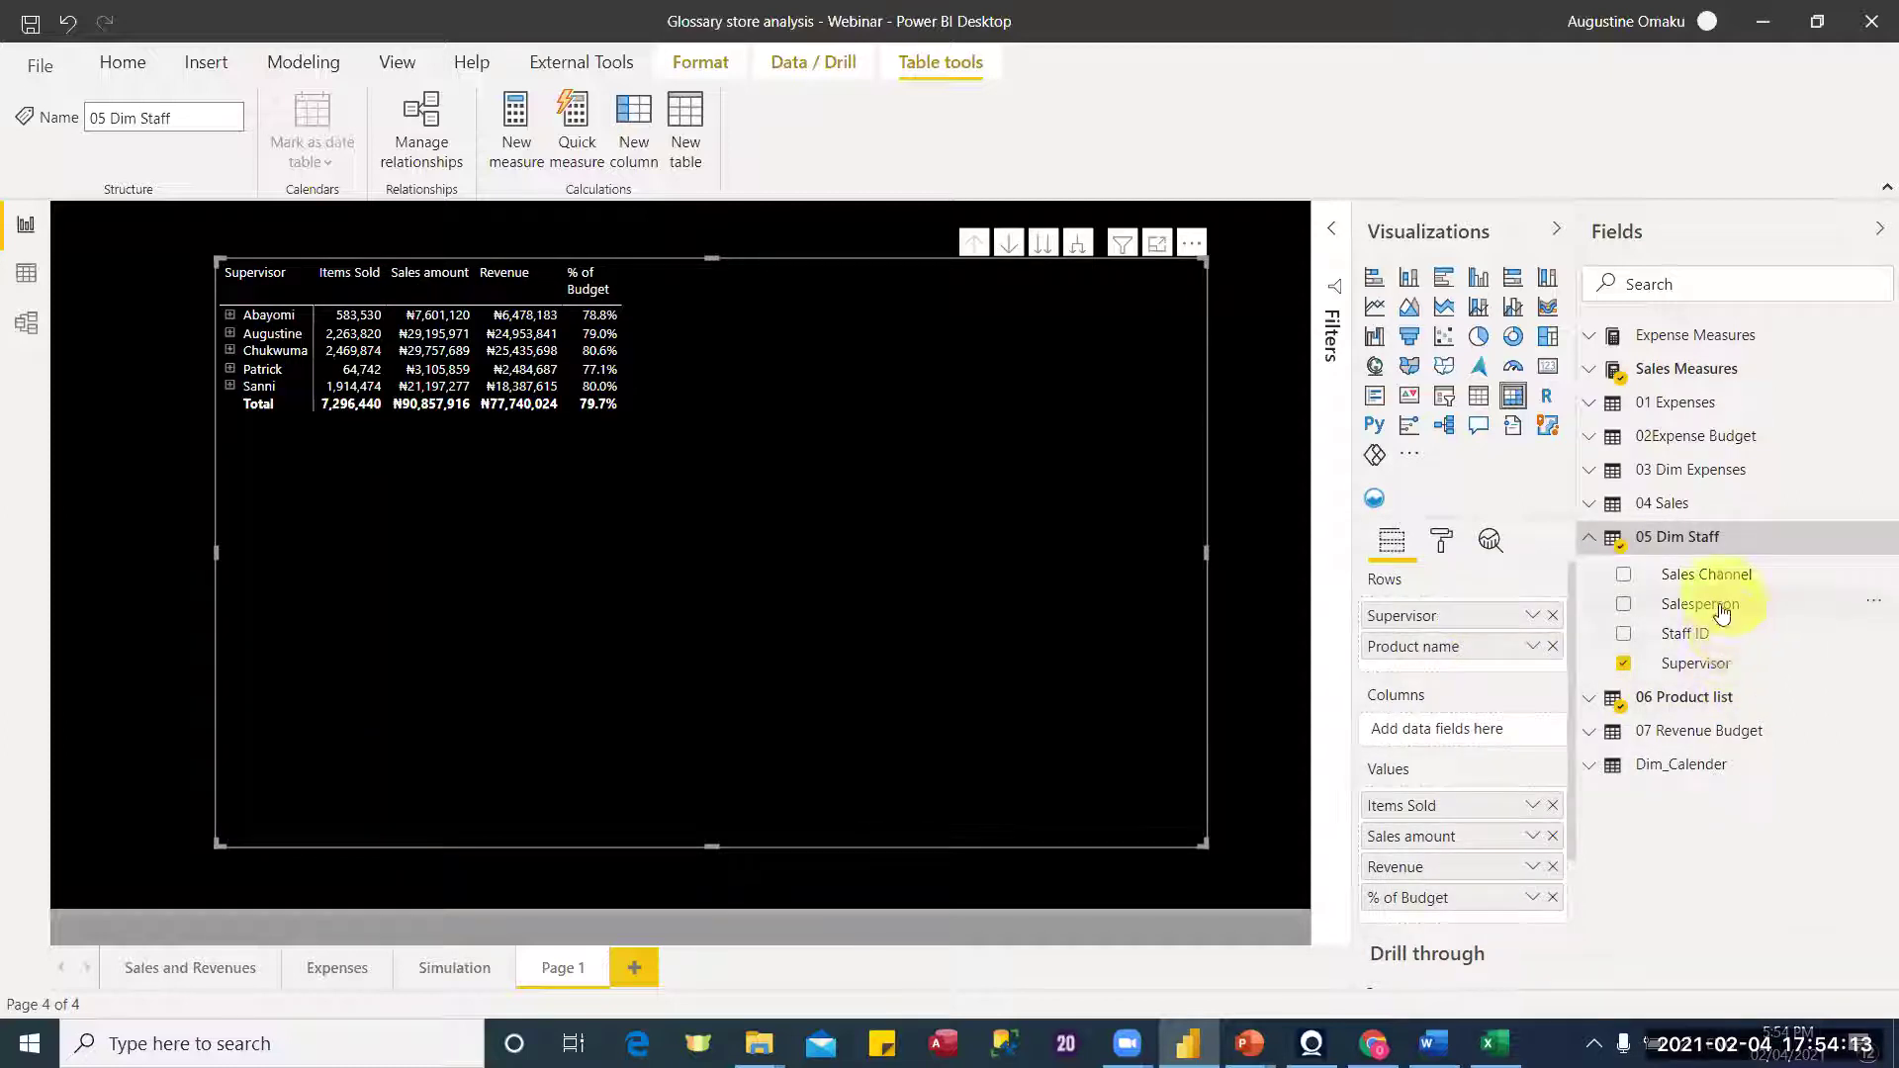
pyautogui.moveTo(1520, 662); pyautogui.dragTo(1493, 631)
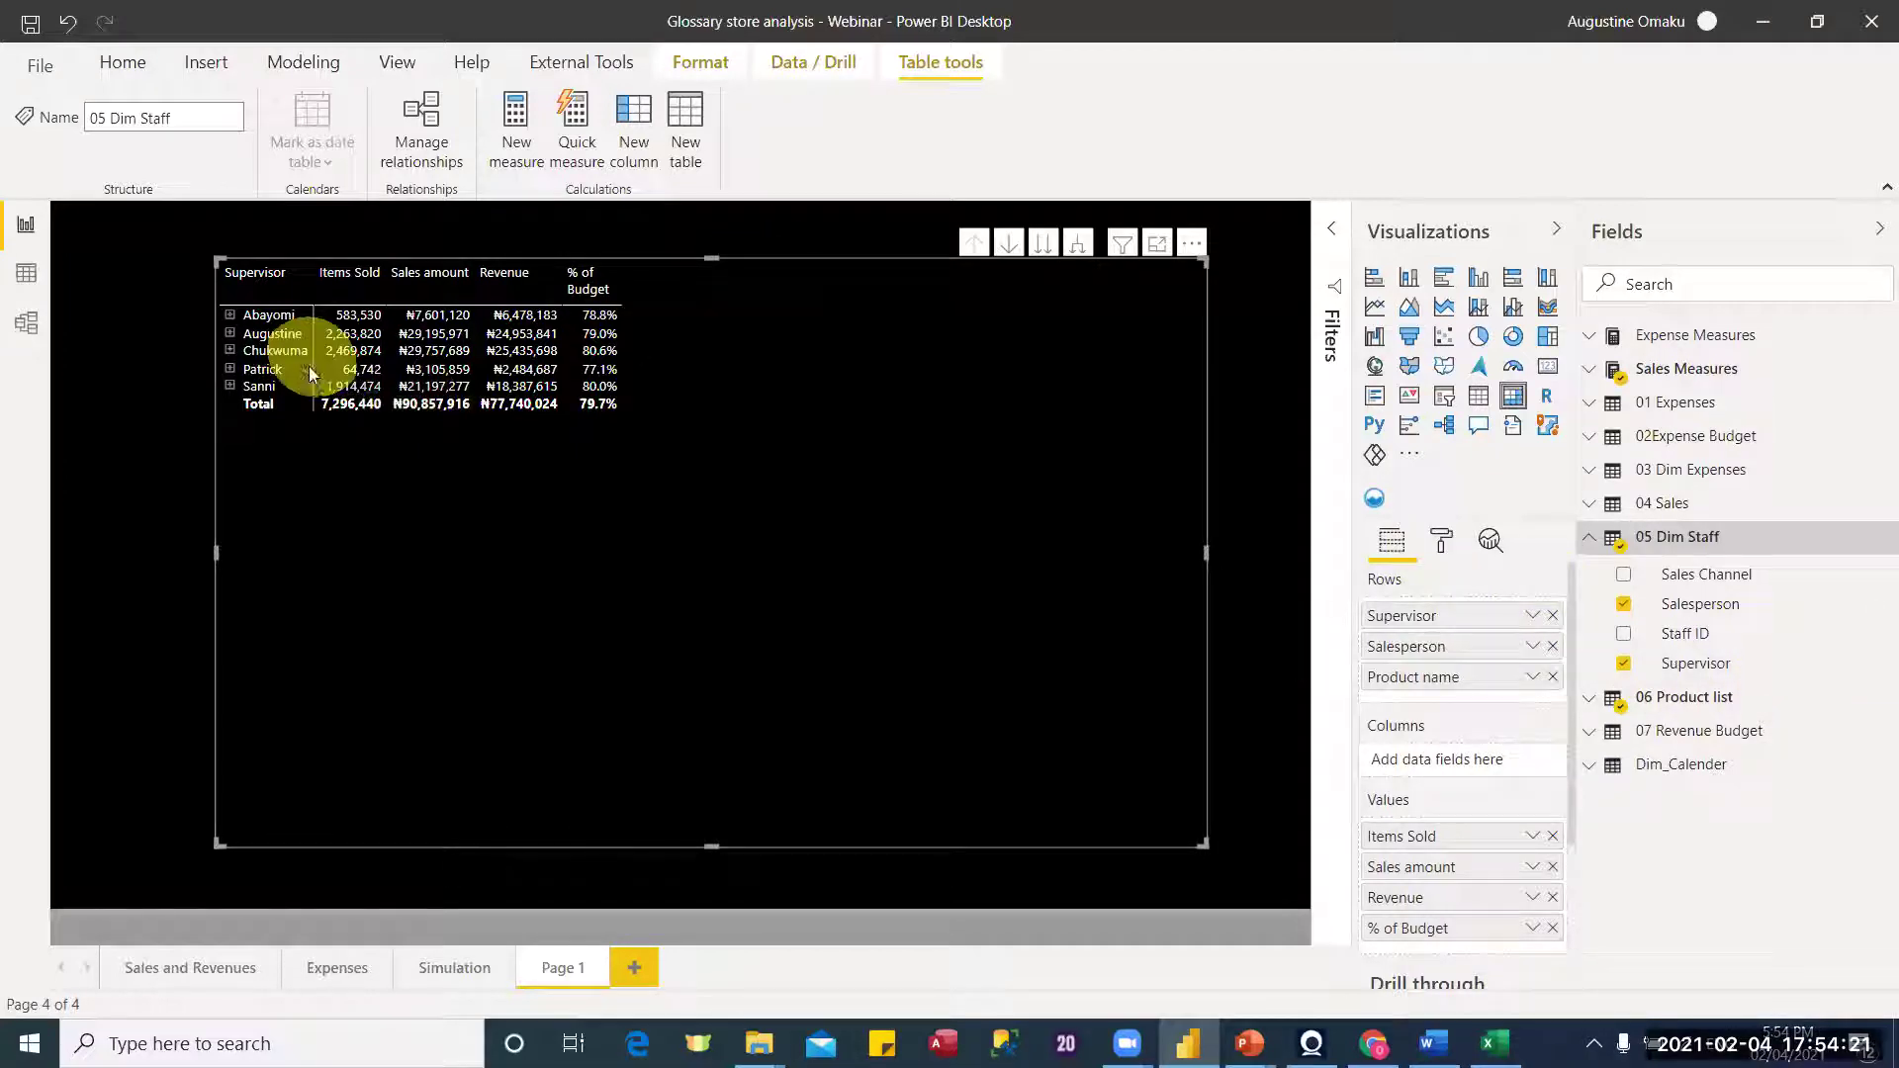
# Step: Expand the first two supervisors in the matrix to salesperson level, briefly opening the first salesperson's products
pyautogui.click(230, 315)
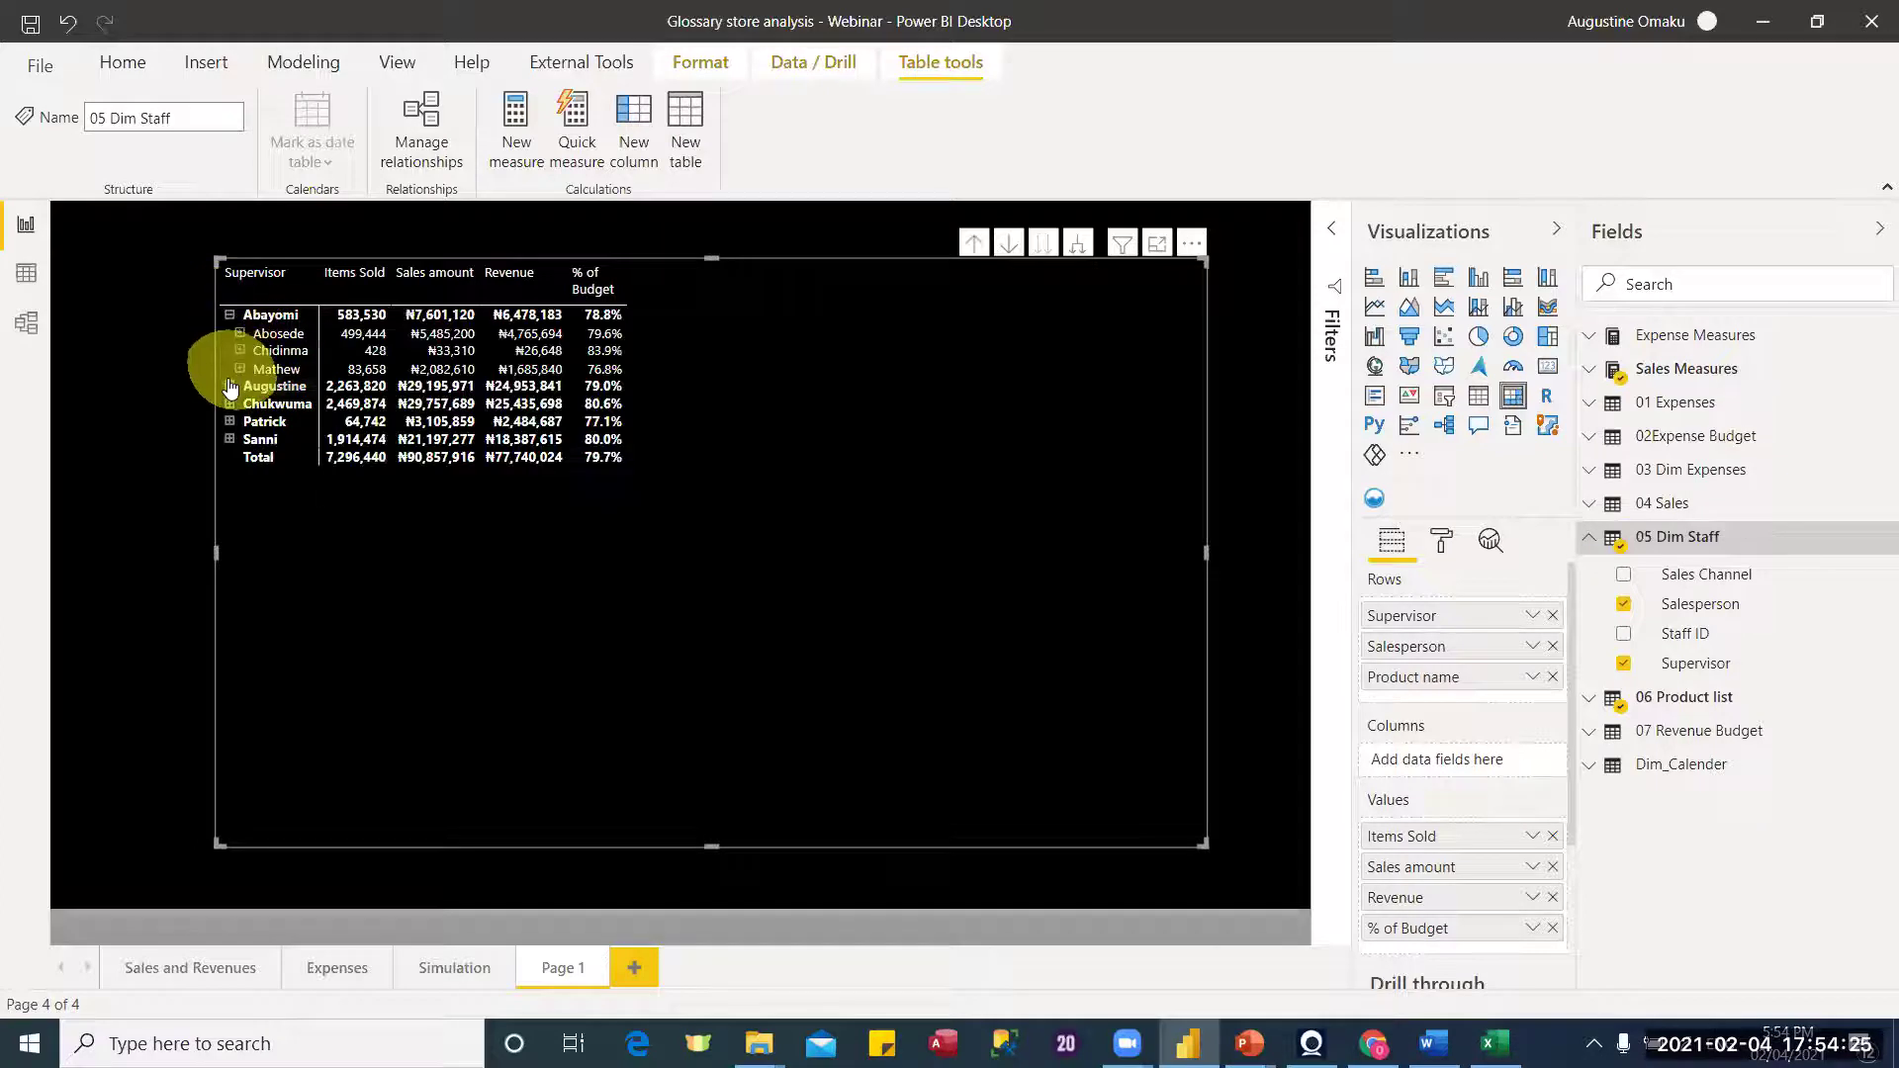
pyautogui.click(229, 386)
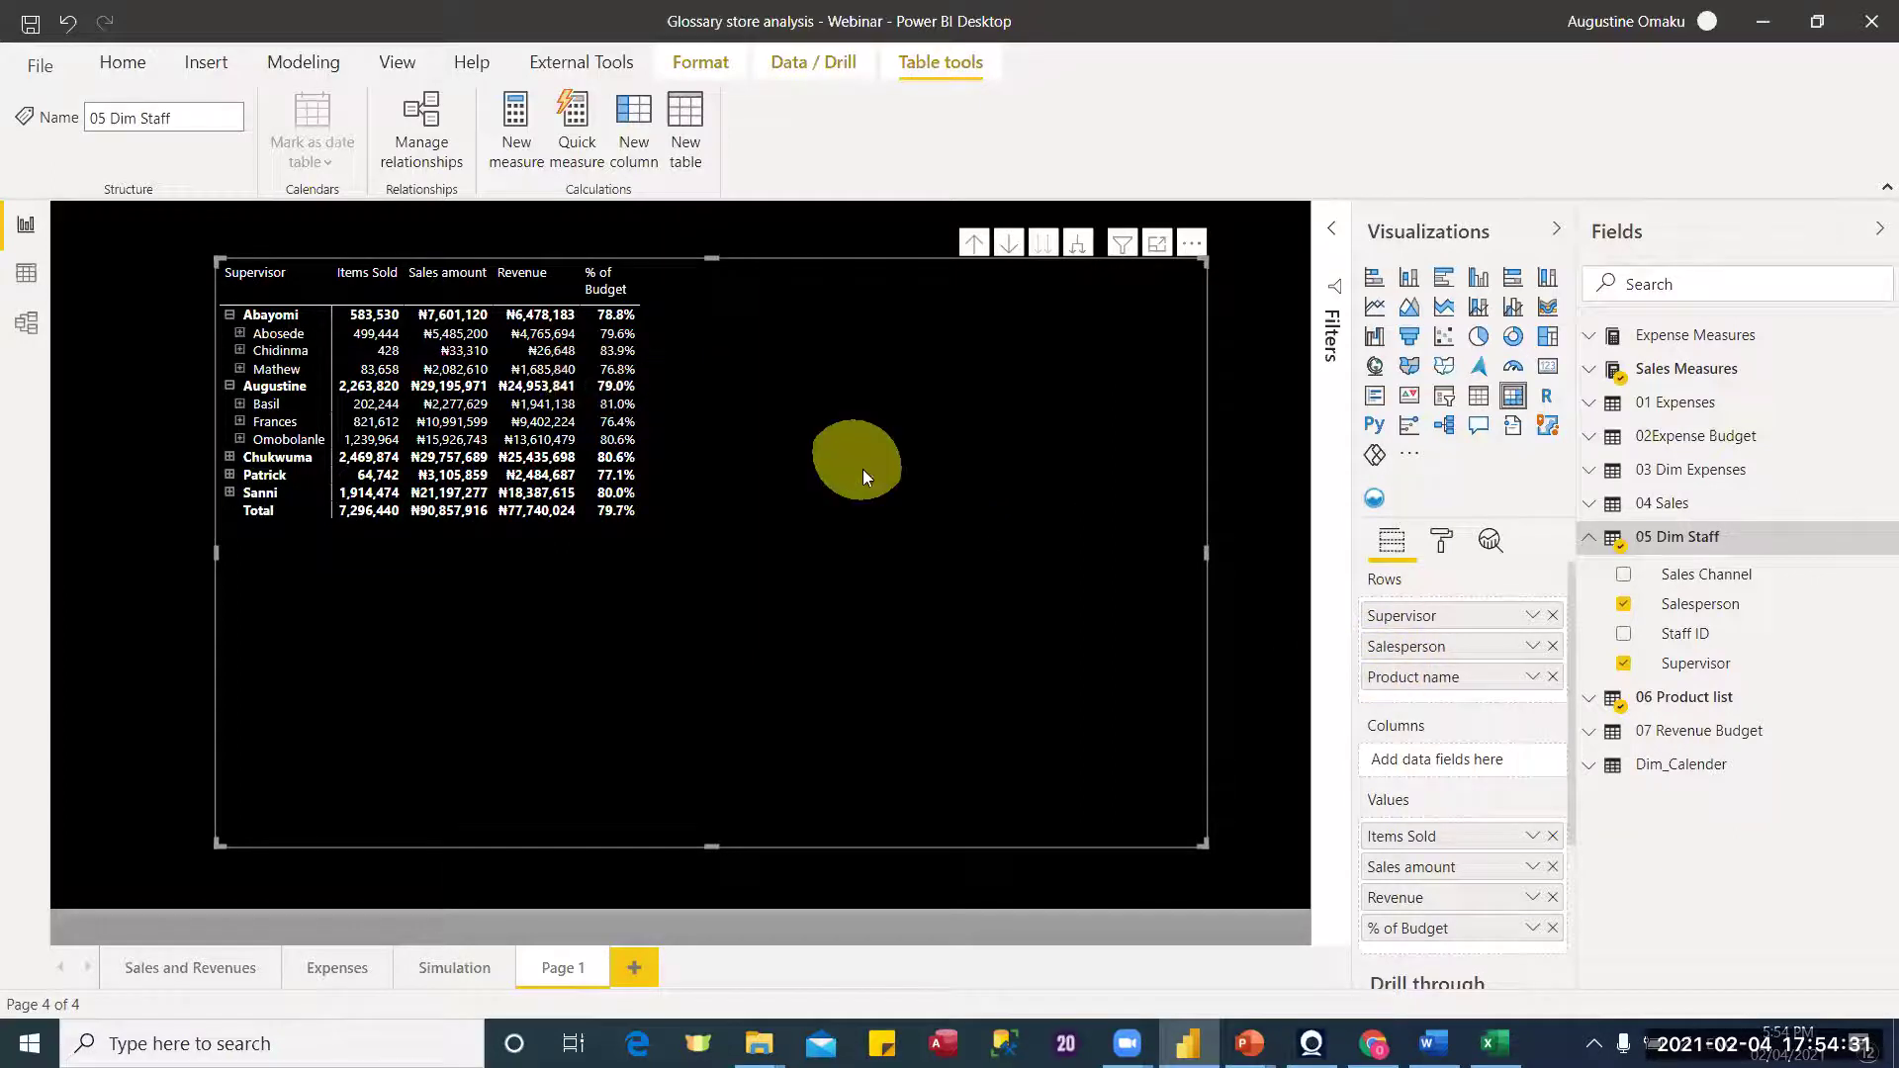
pyautogui.click(240, 334)
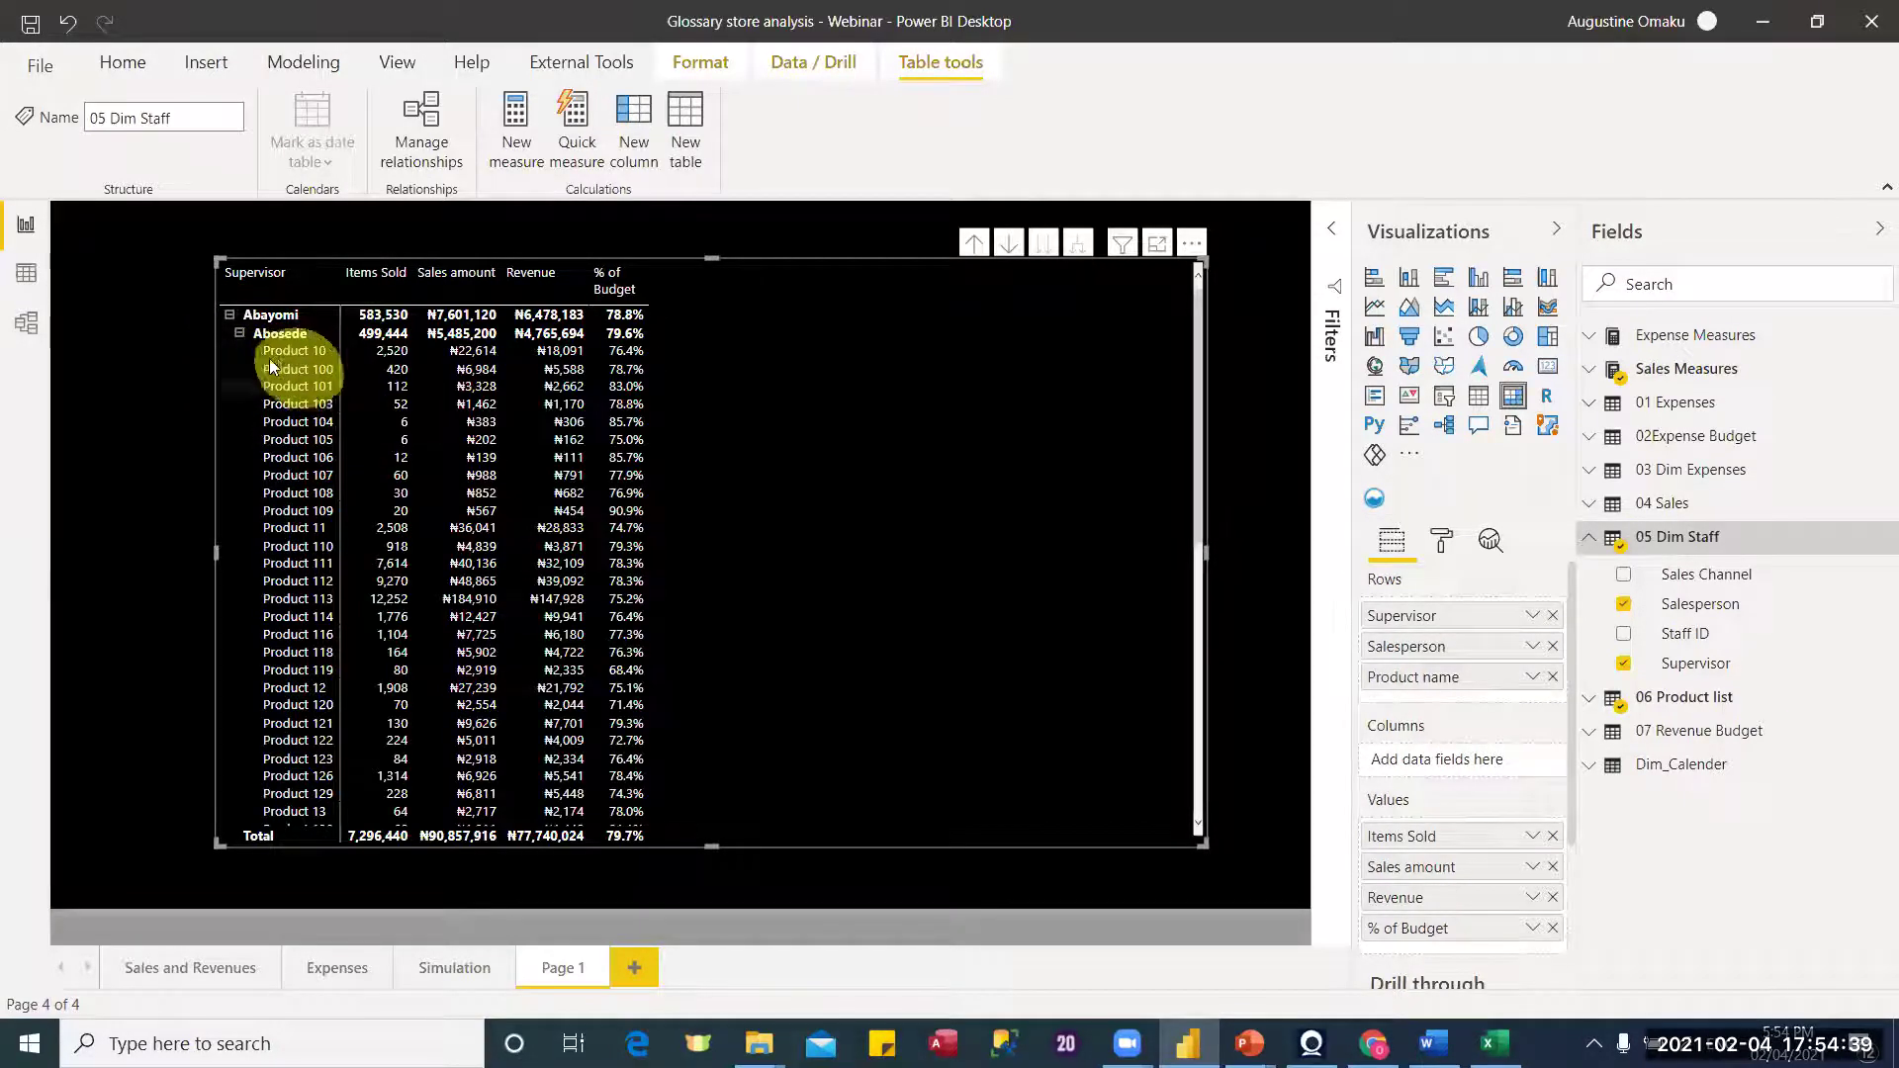
pyautogui.click(239, 334)
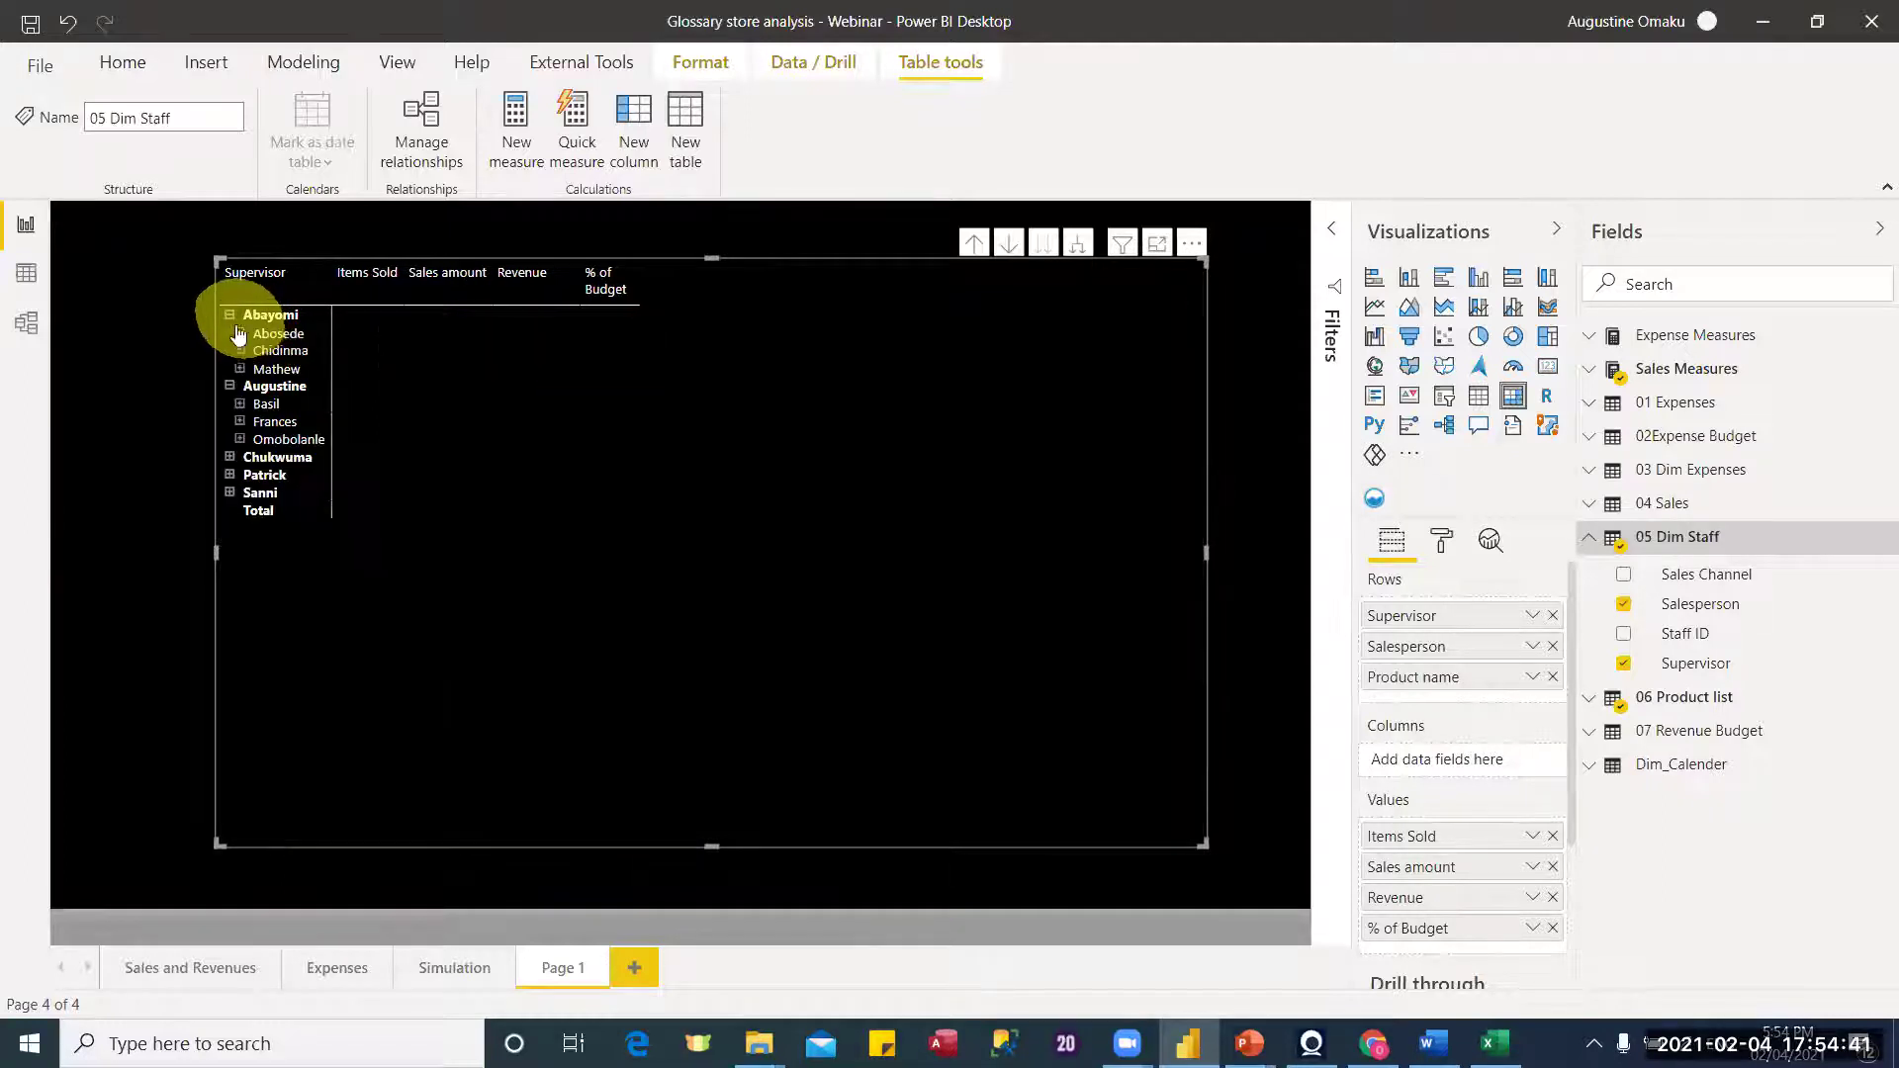
pyautogui.click(231, 316)
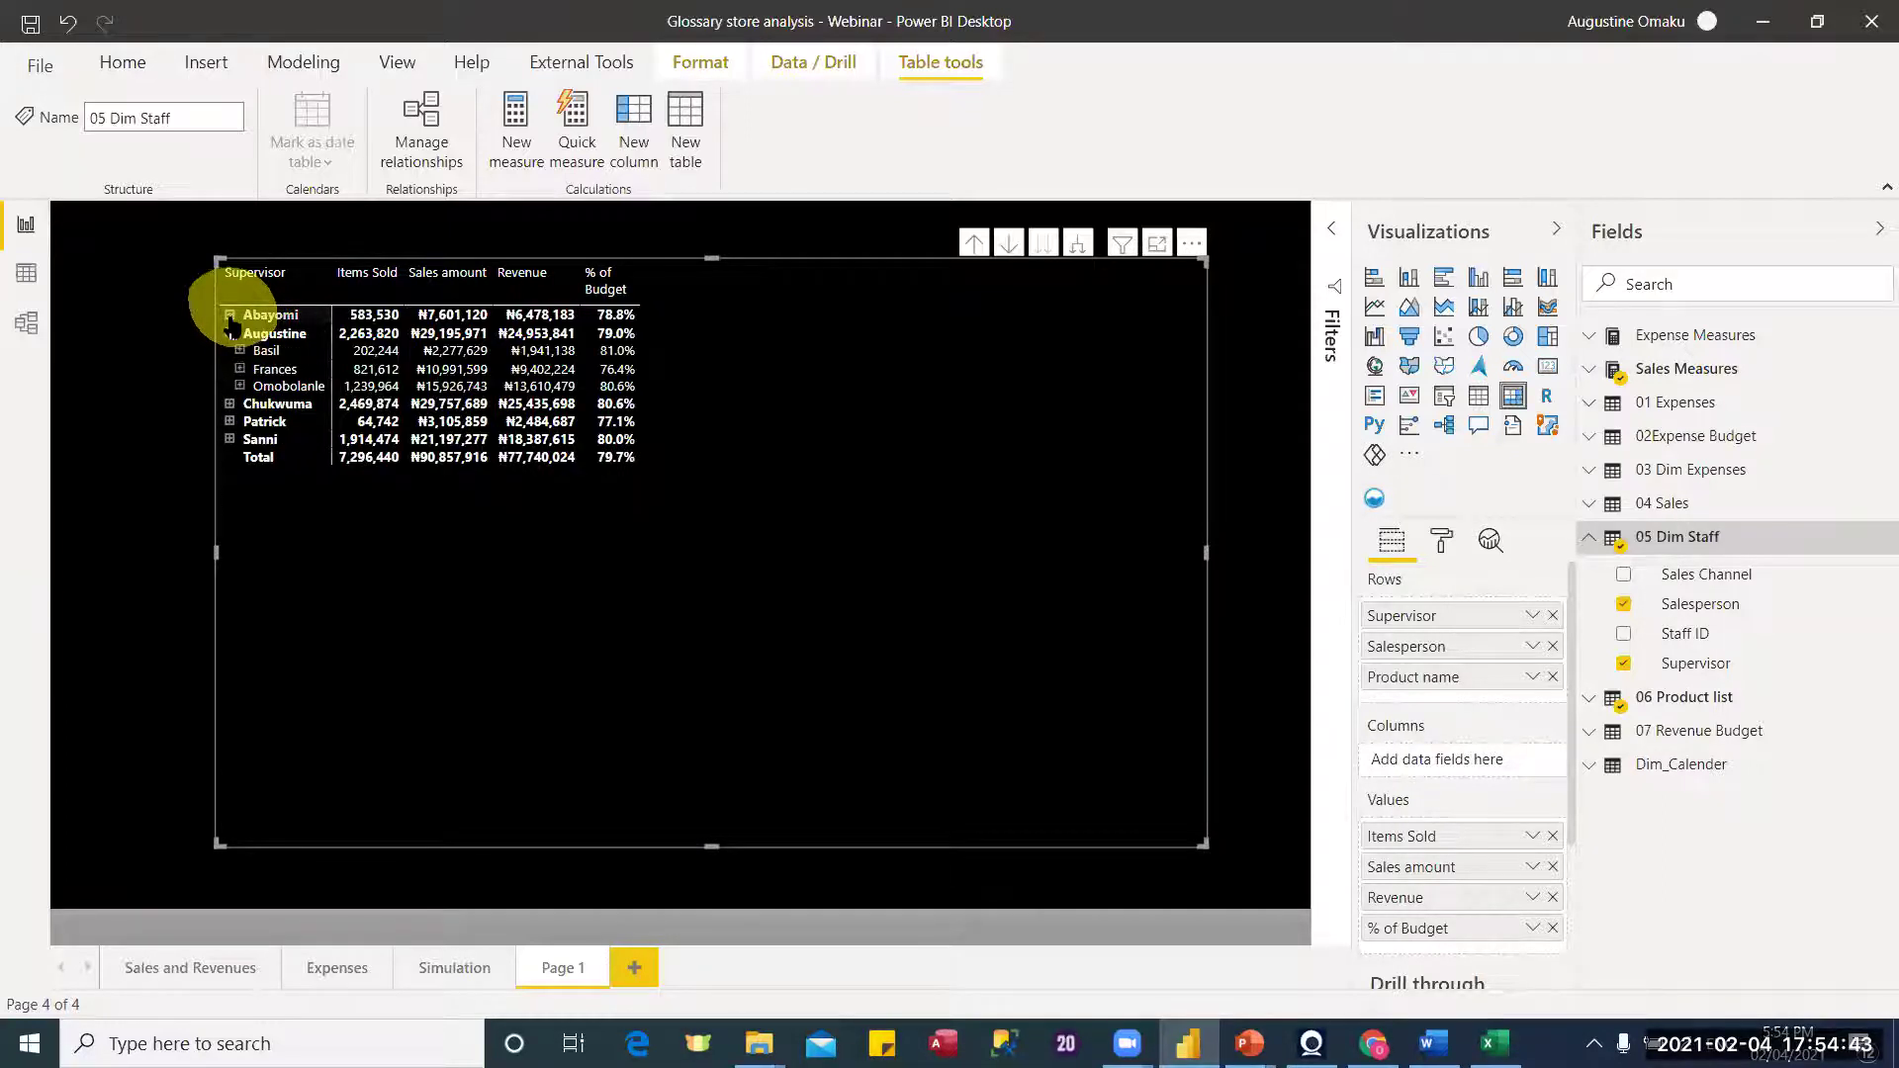
pyautogui.click(230, 316)
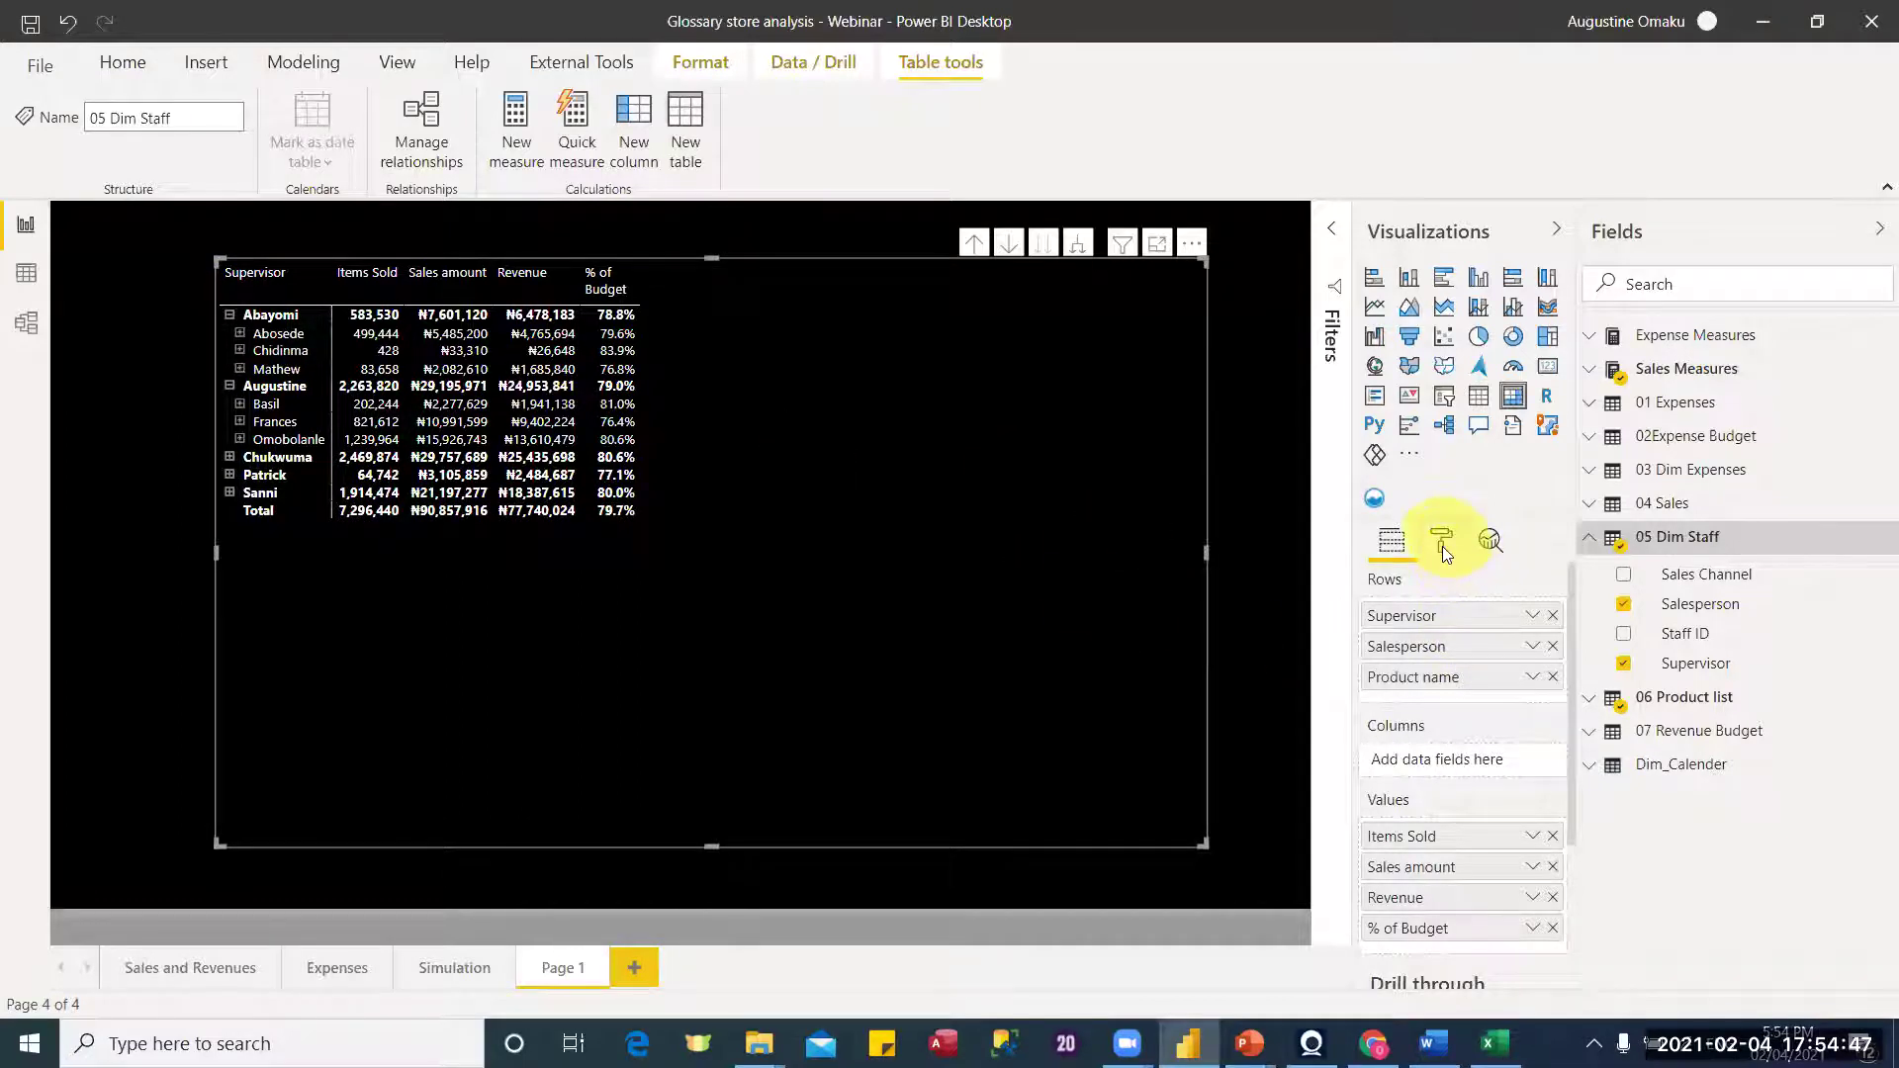
# Step: Make the new page a drill-through target by adding Product name from 06 Product list as its drill-through field
pyautogui.click(1260, 506)
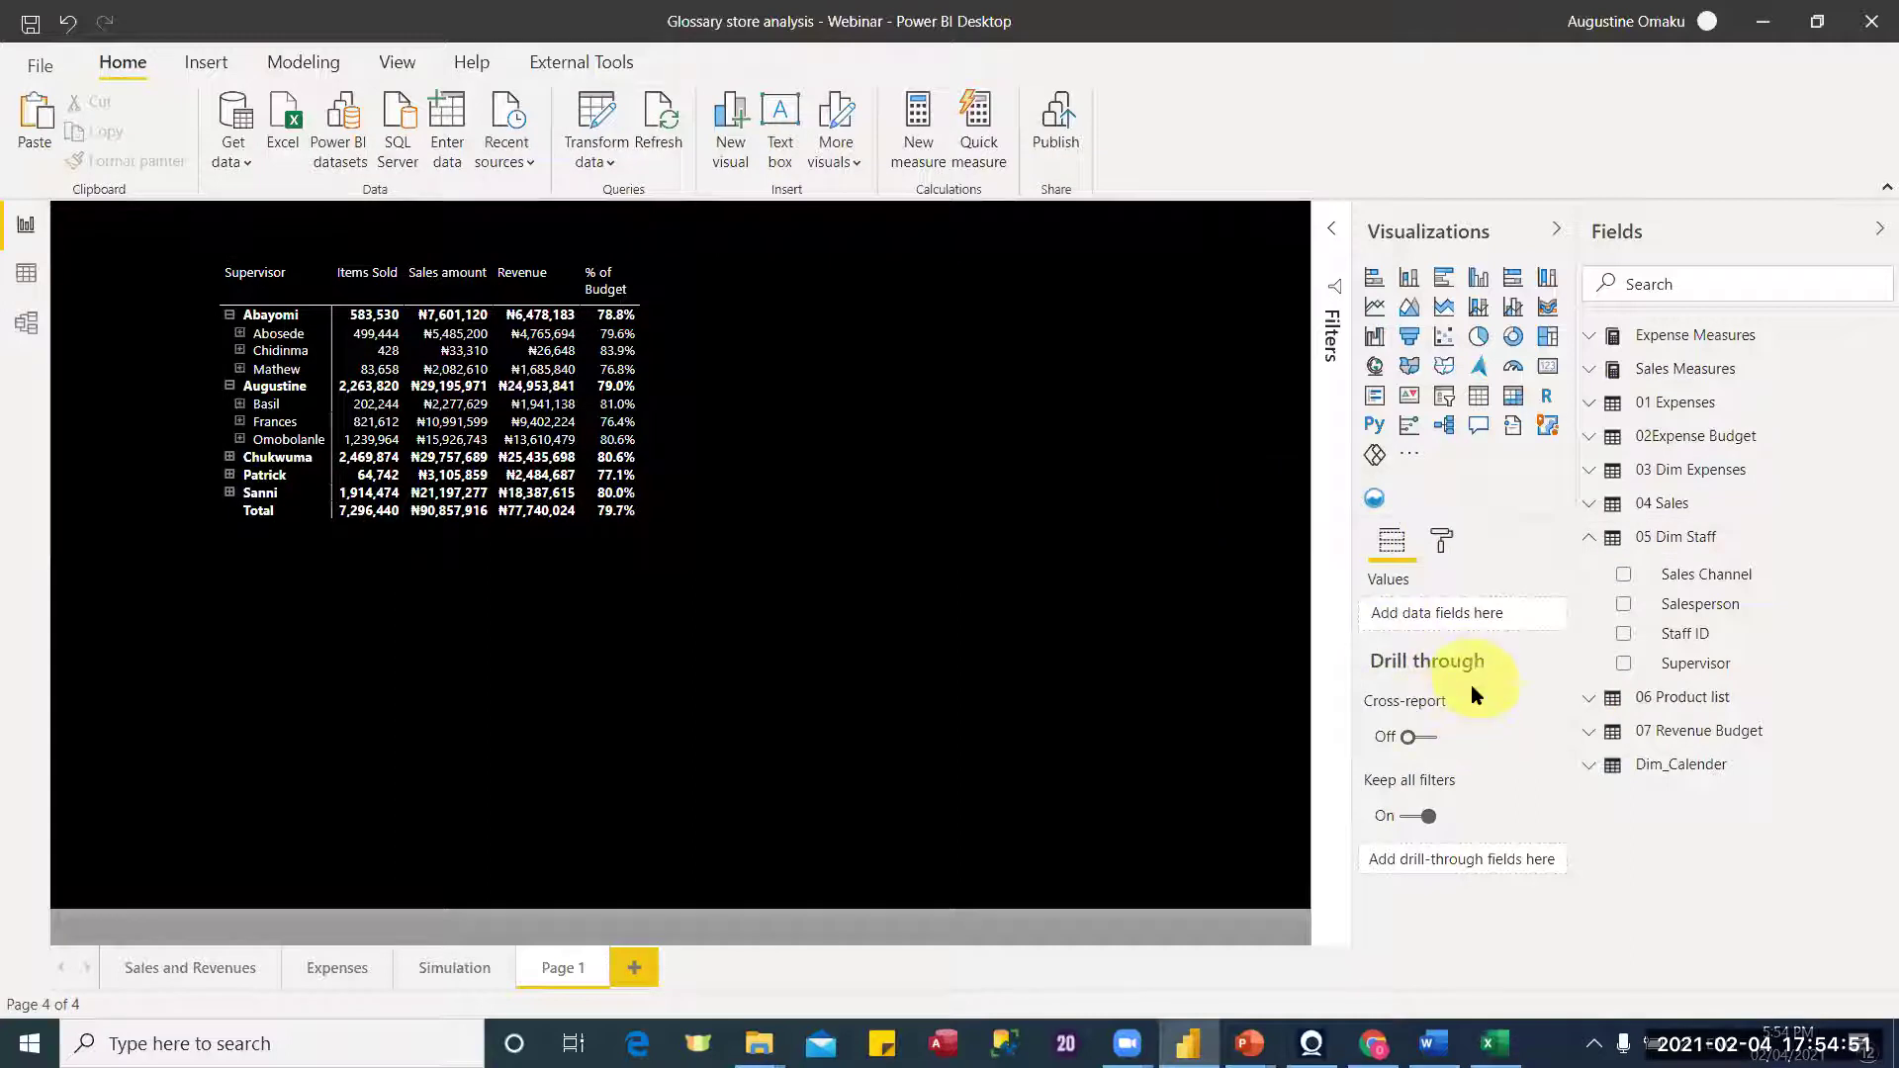
pyautogui.click(1106, 512)
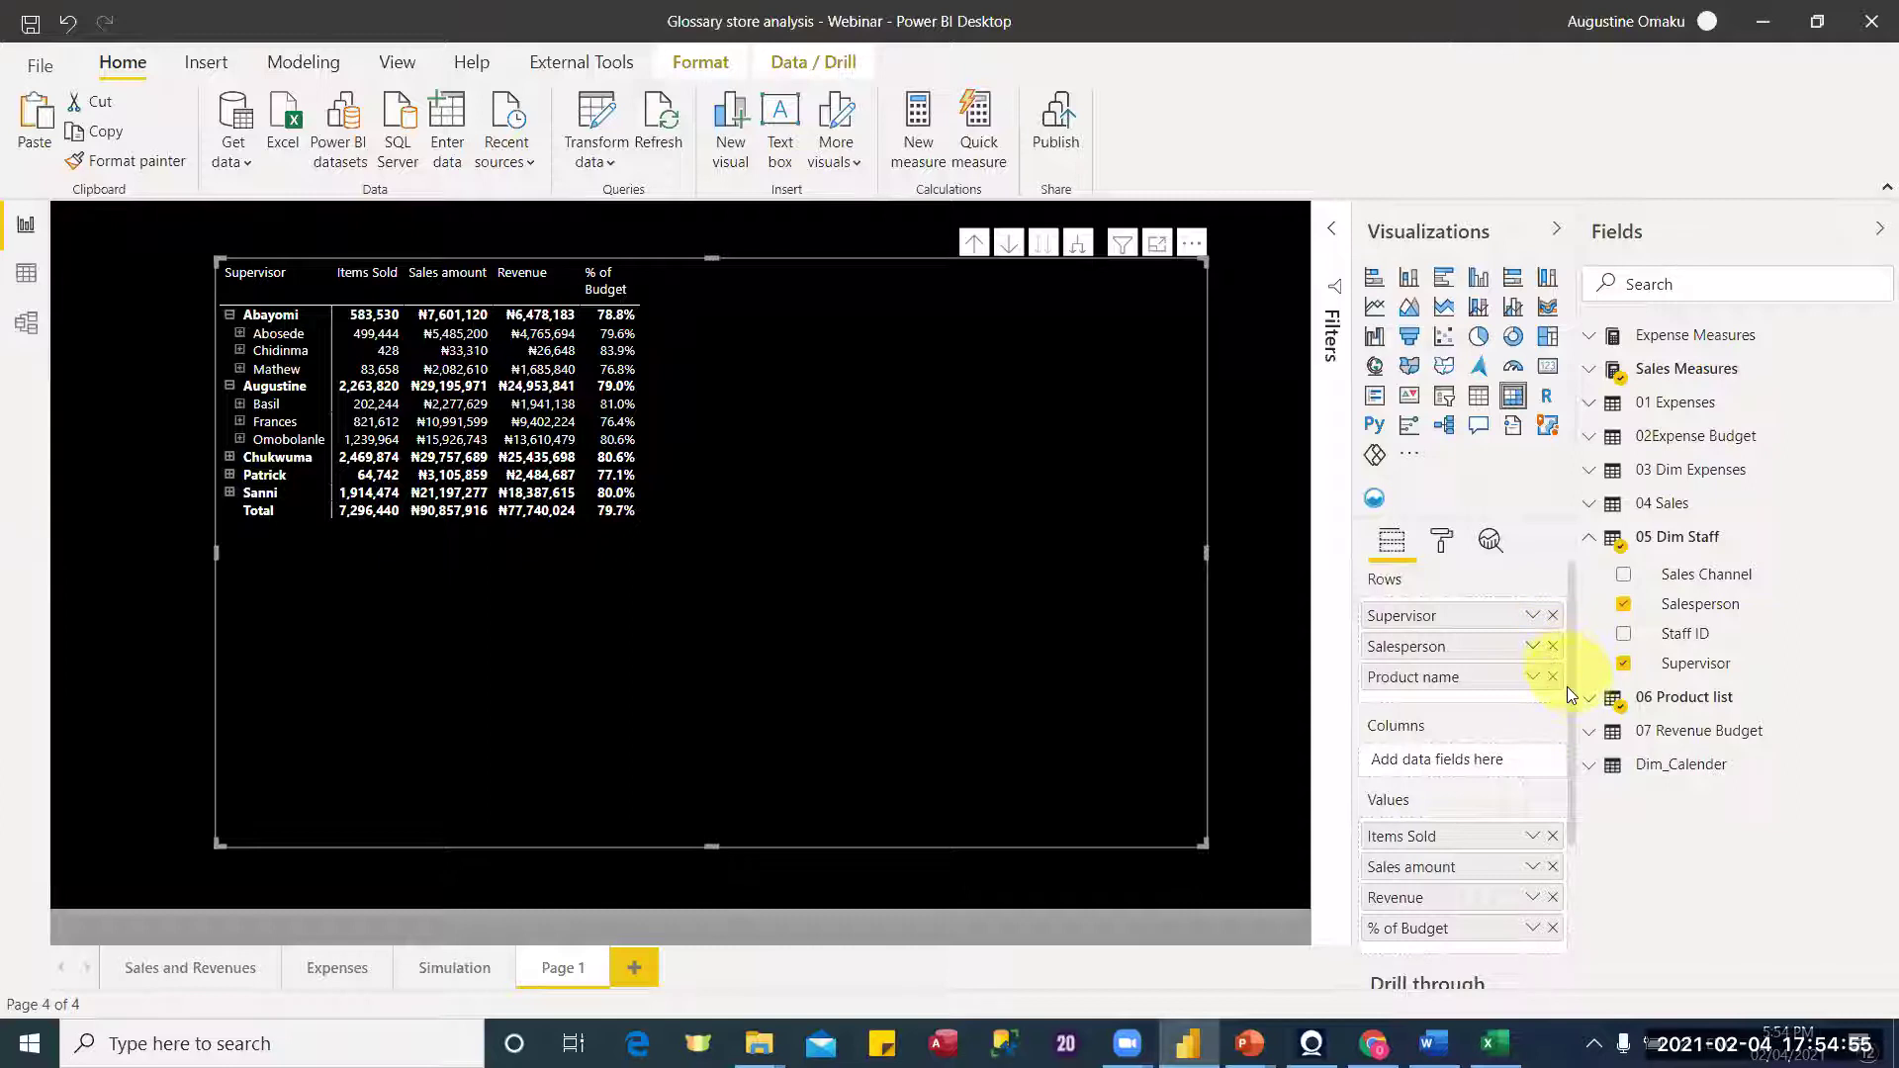
pyautogui.scroll(-1, 1566, 686)
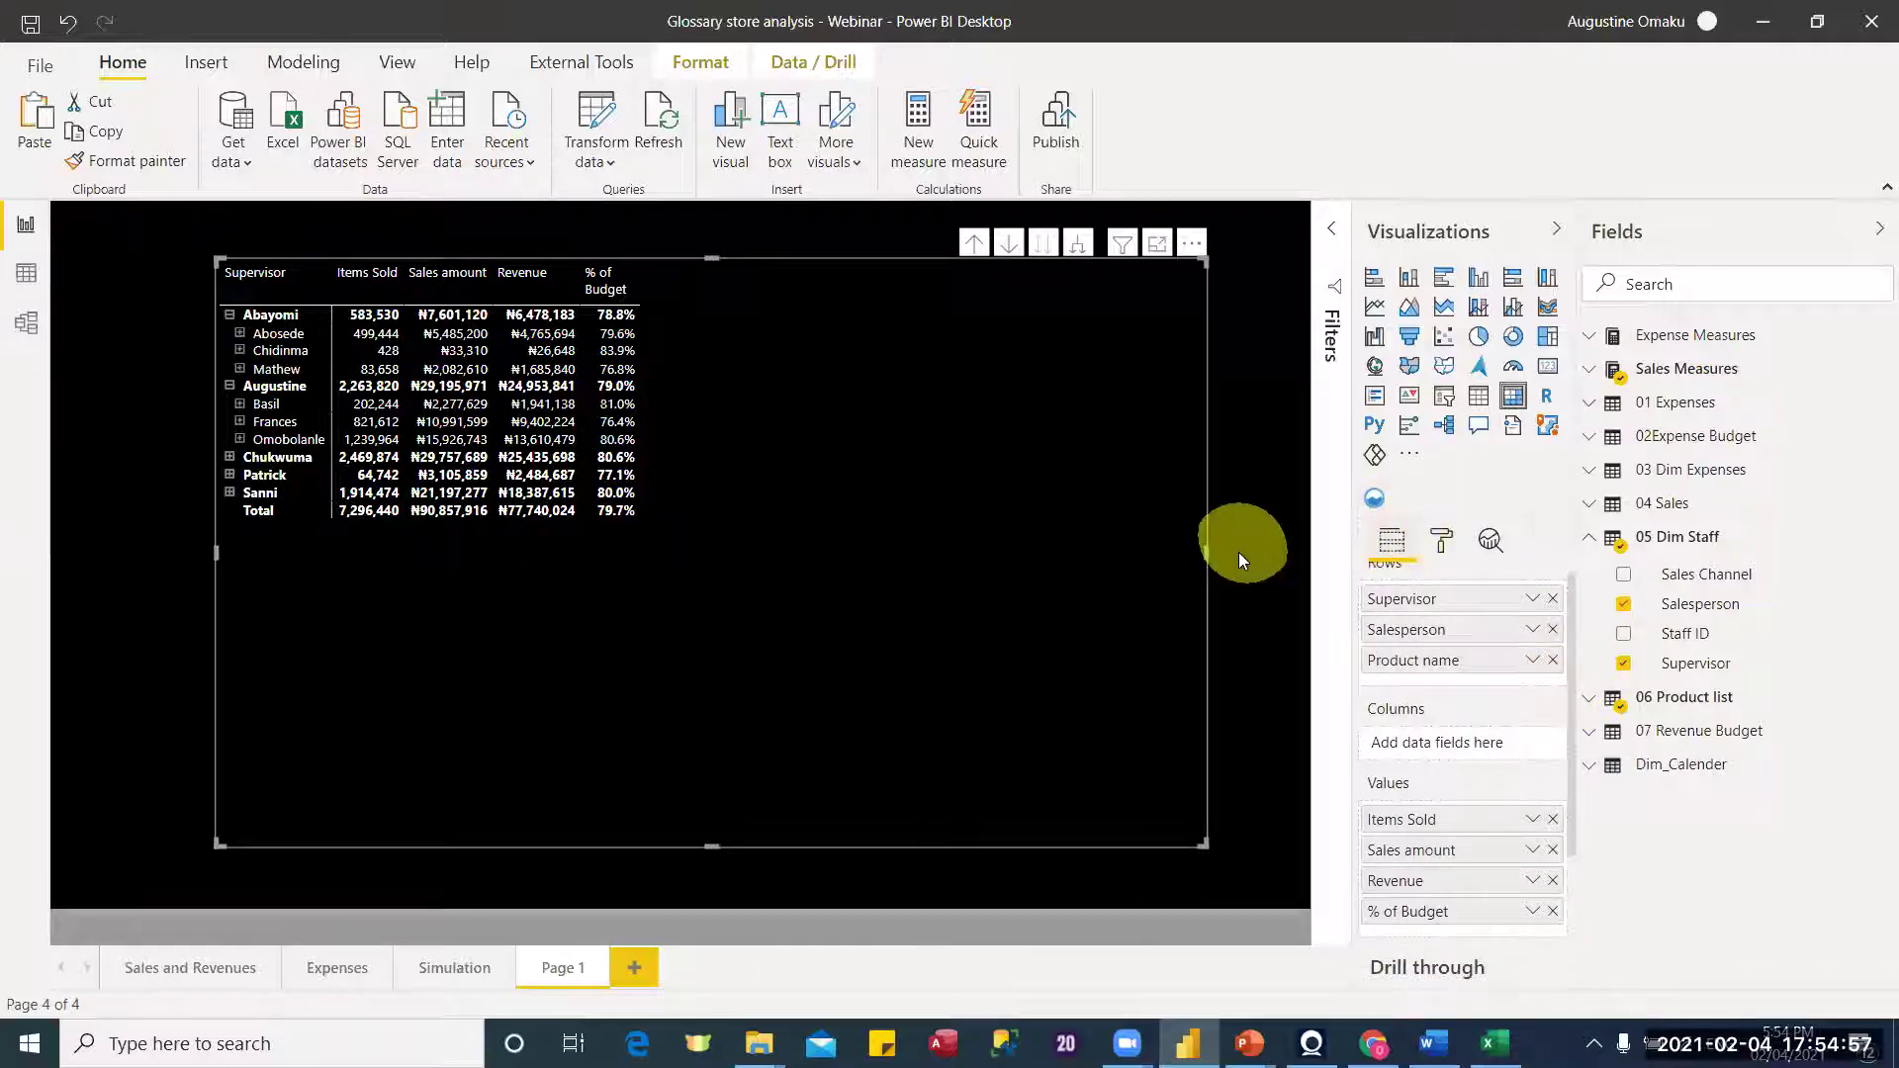
pyautogui.click(1238, 551)
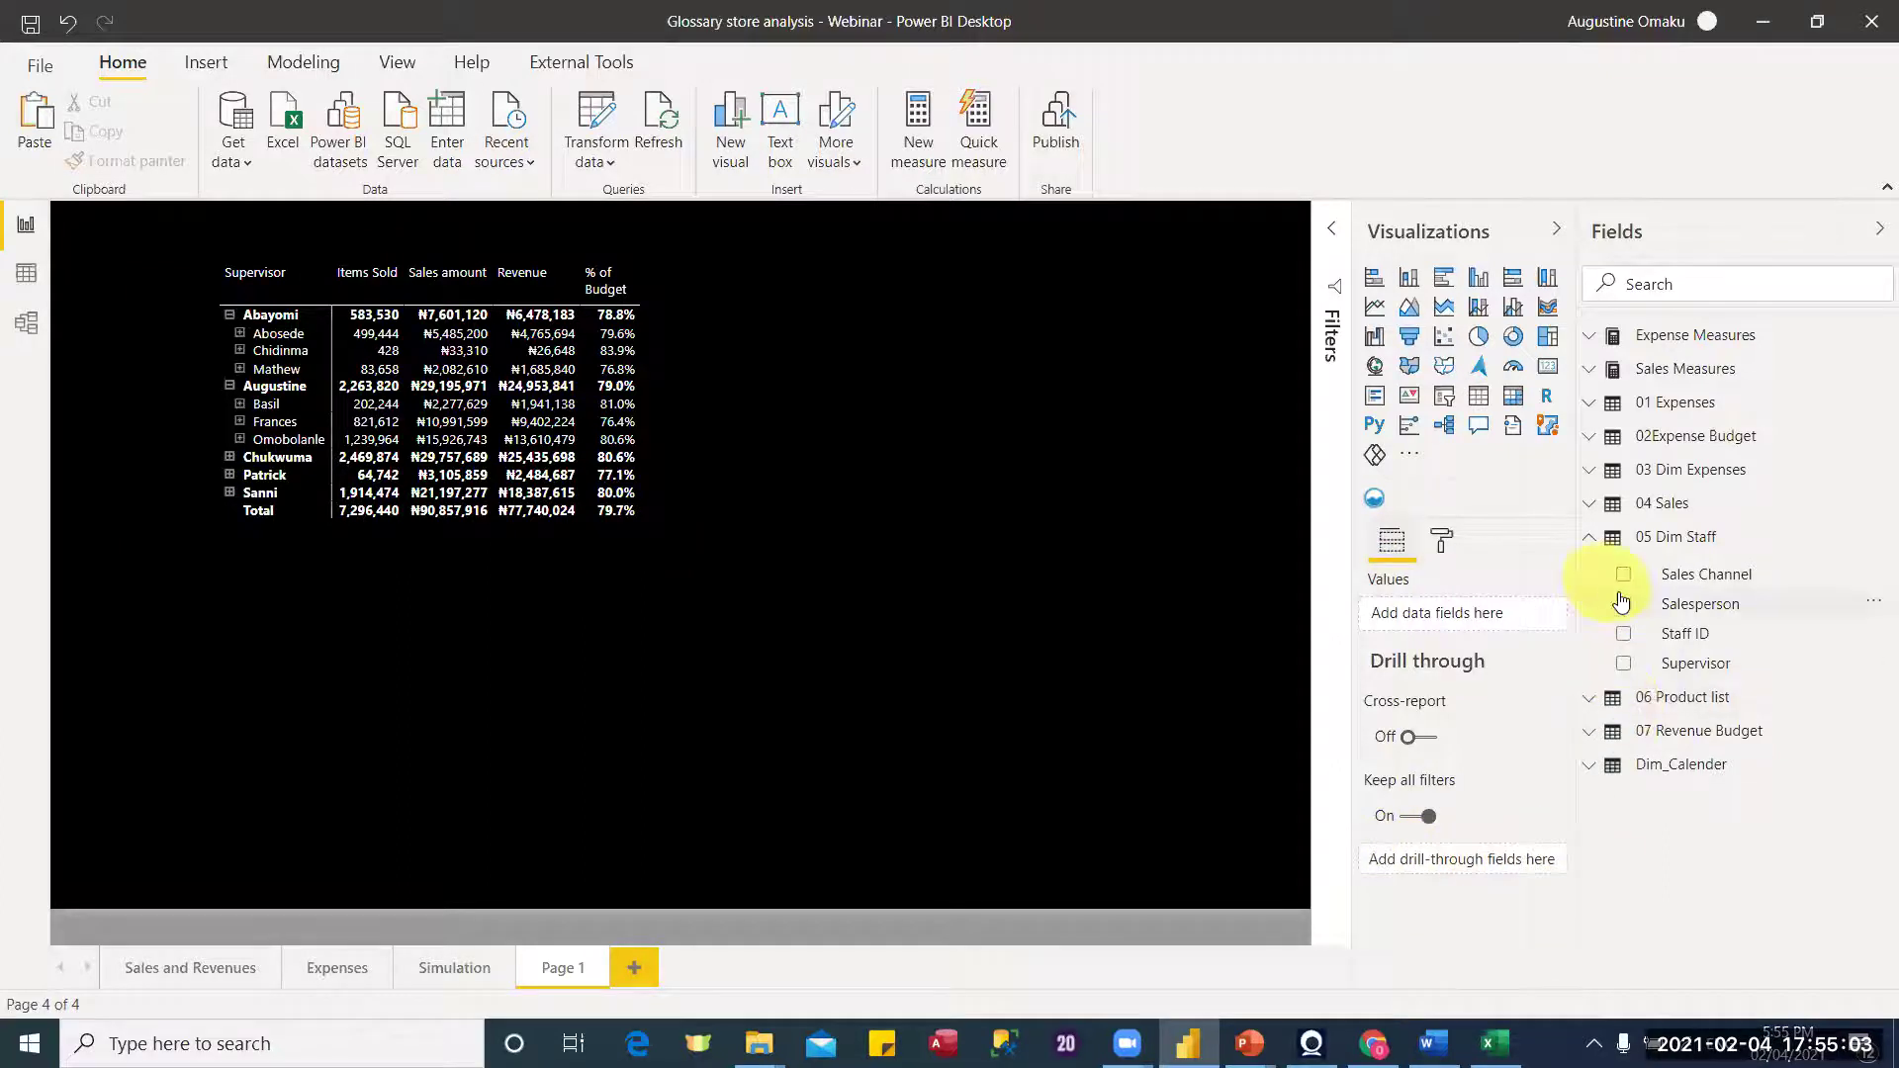
pyautogui.click(1587, 700)
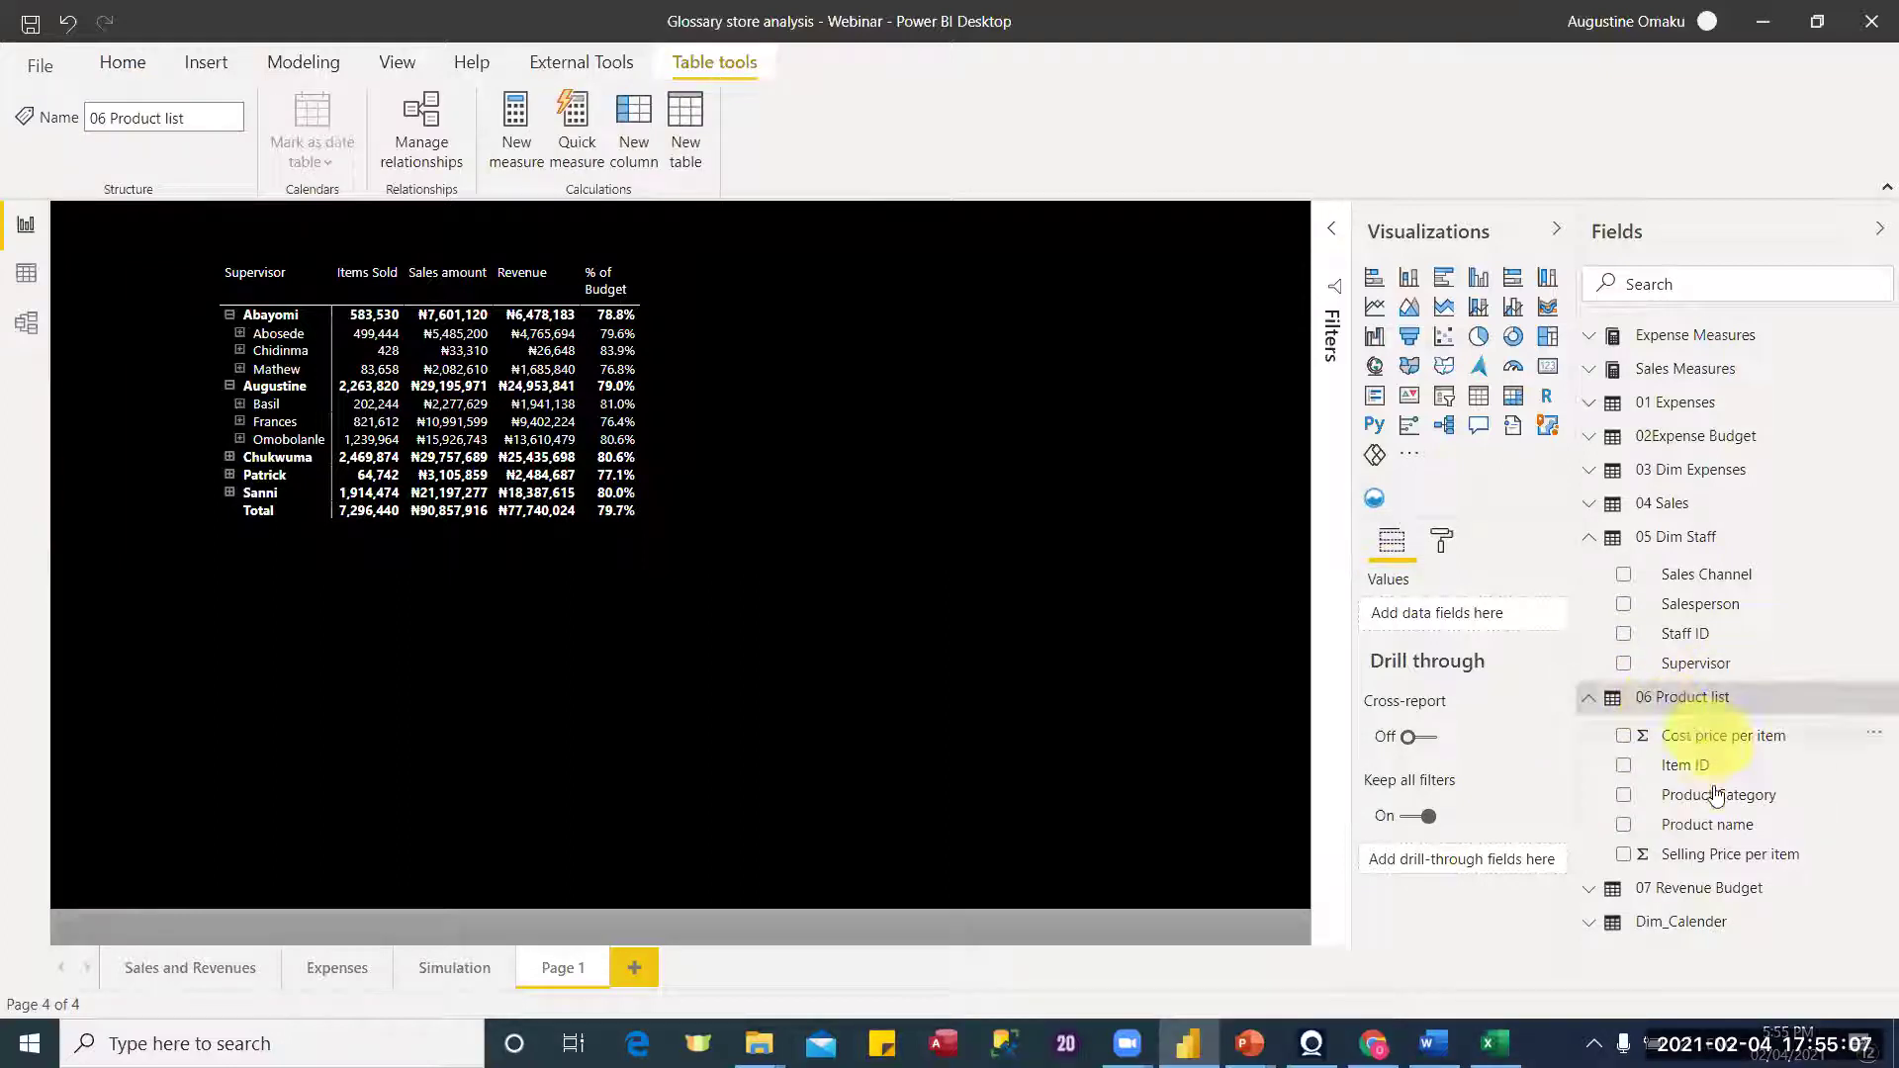
pyautogui.moveTo(1589, 852); pyautogui.dragTo(1505, 867)
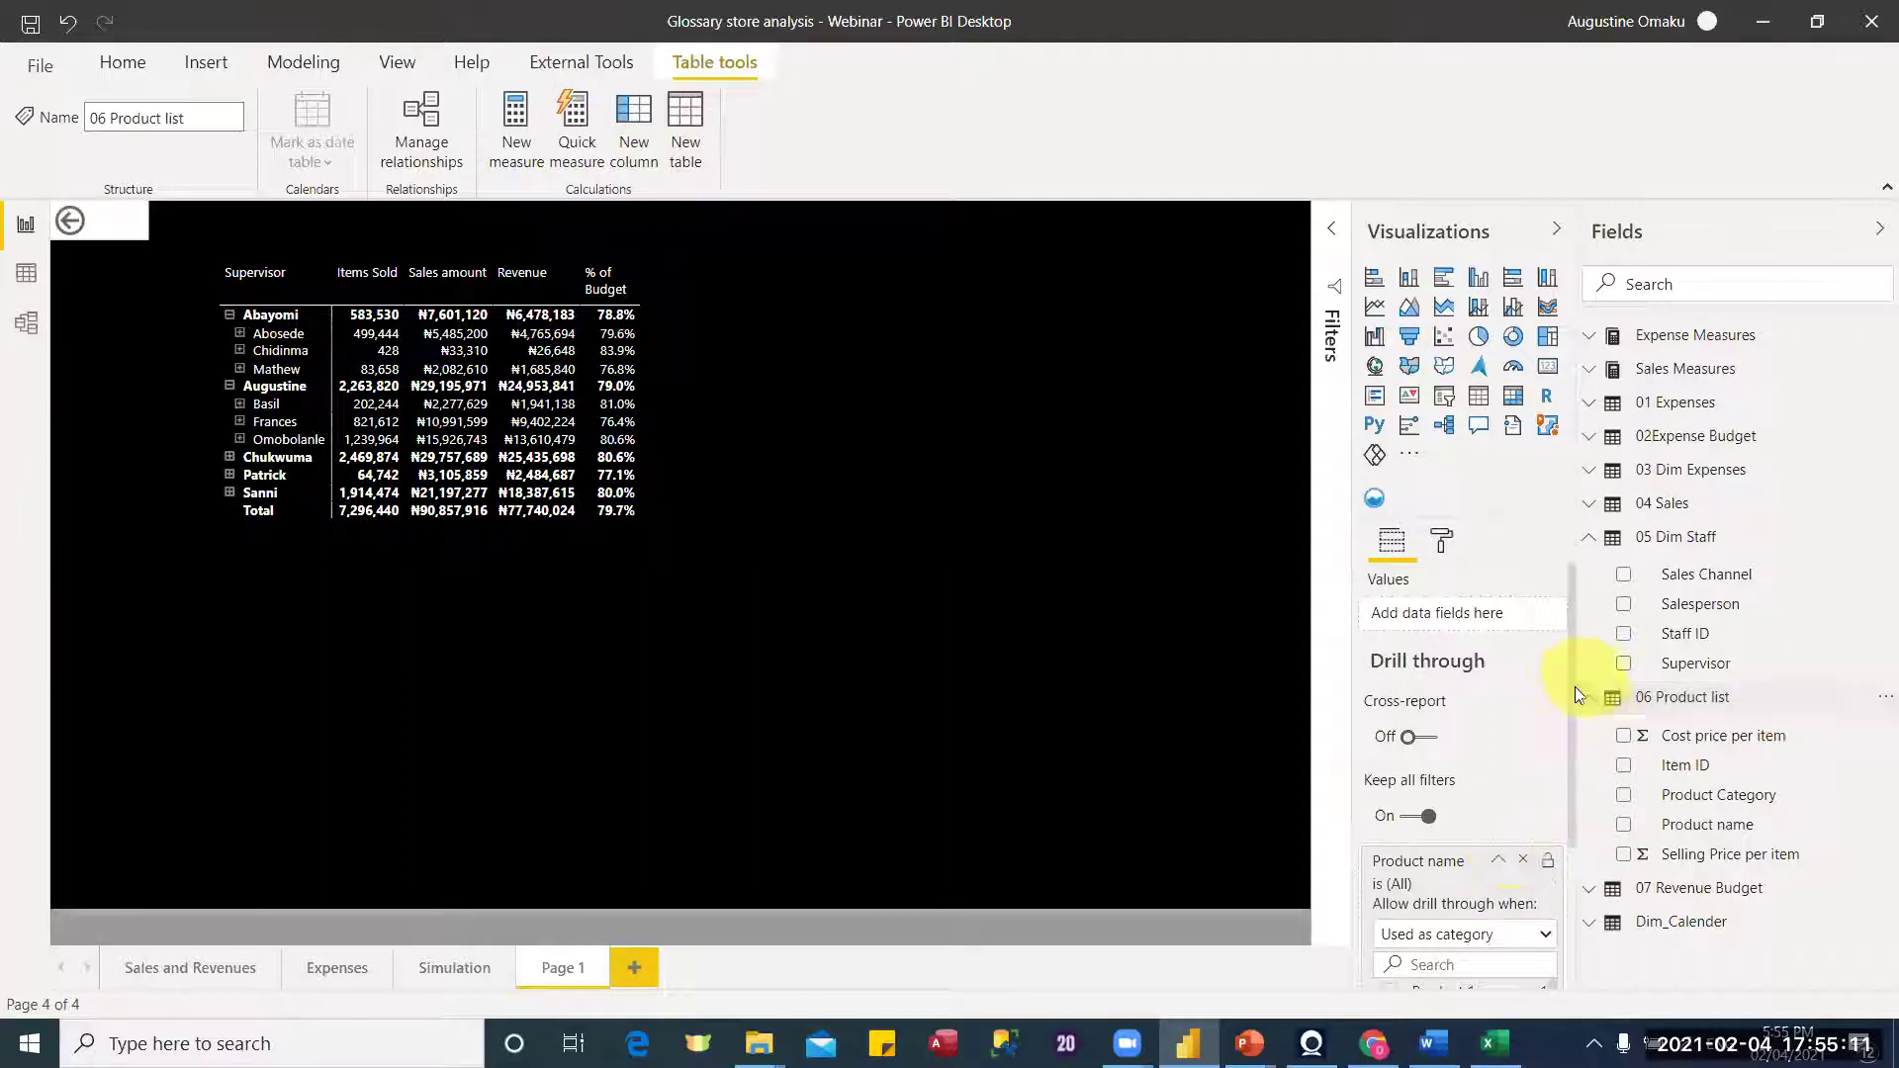
# Step: Turn off the back button's background and set its icon line color to white
pyautogui.click(111, 239)
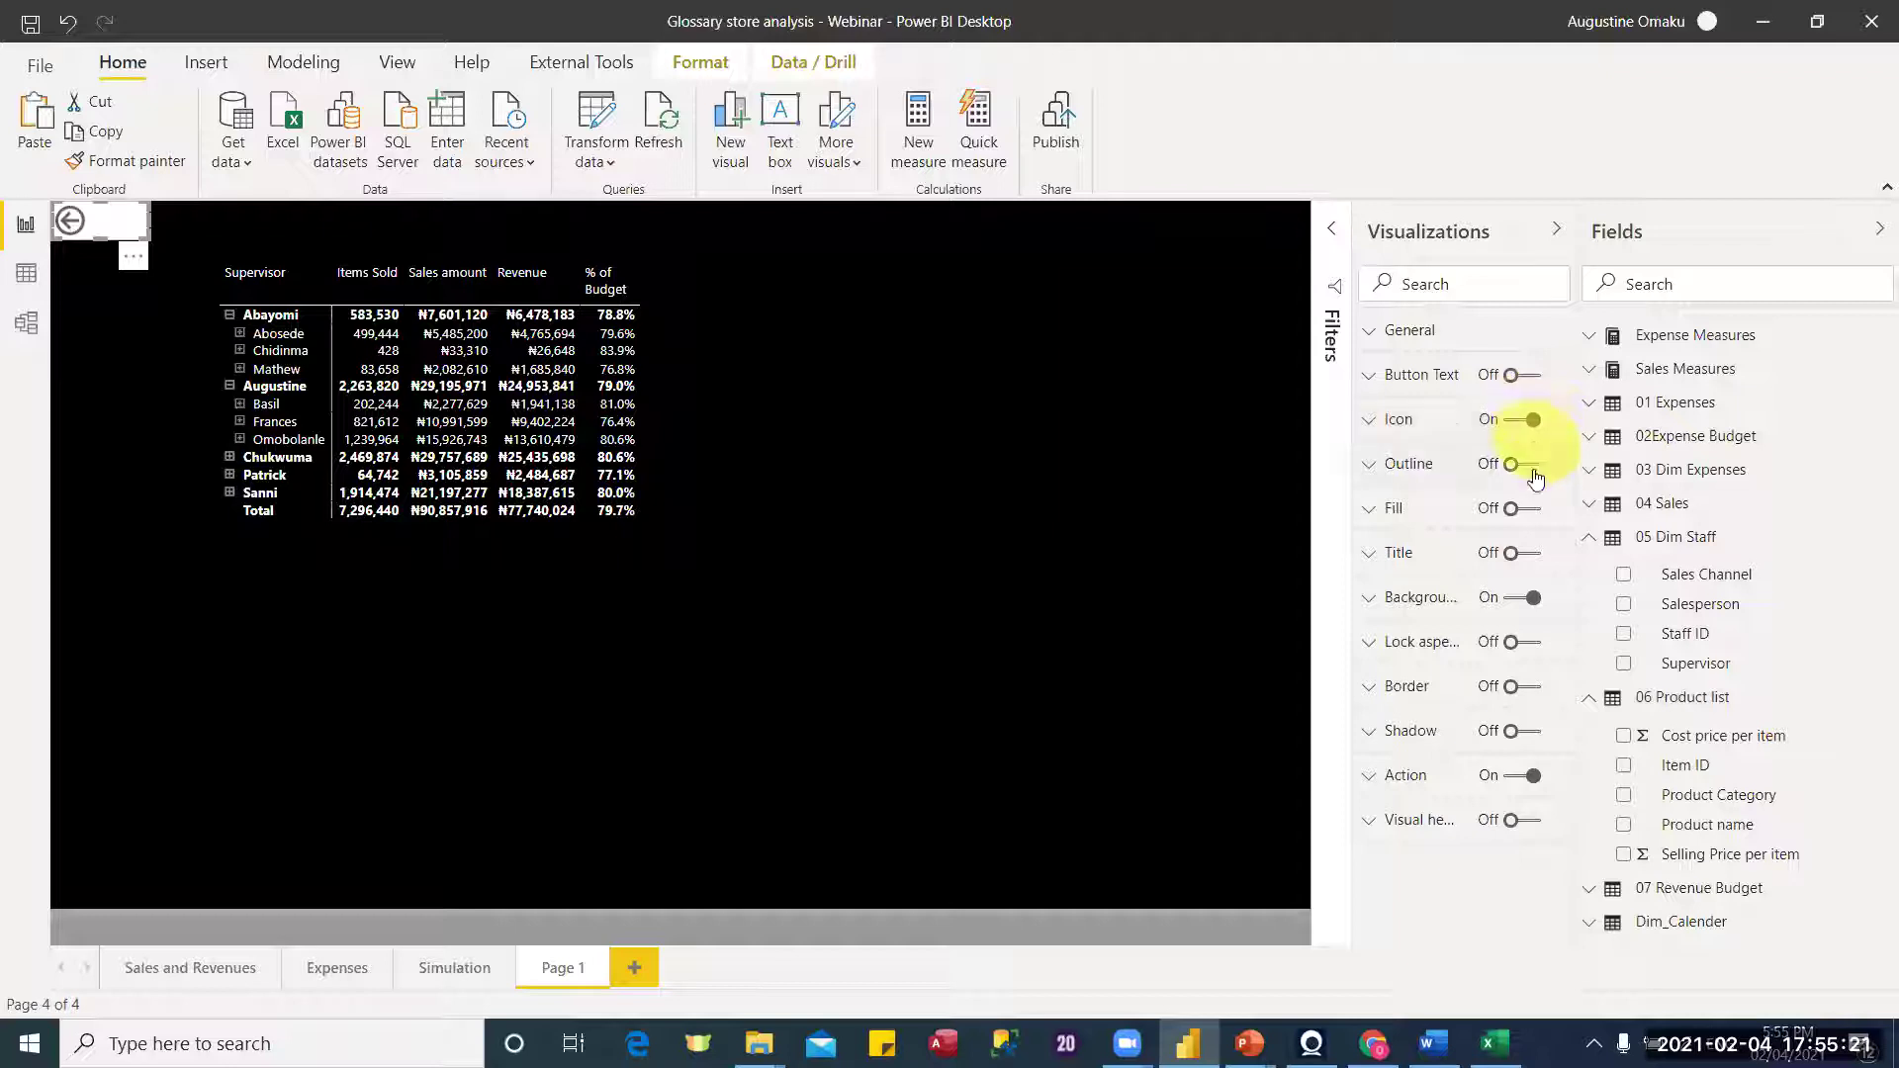
pyautogui.click(1528, 598)
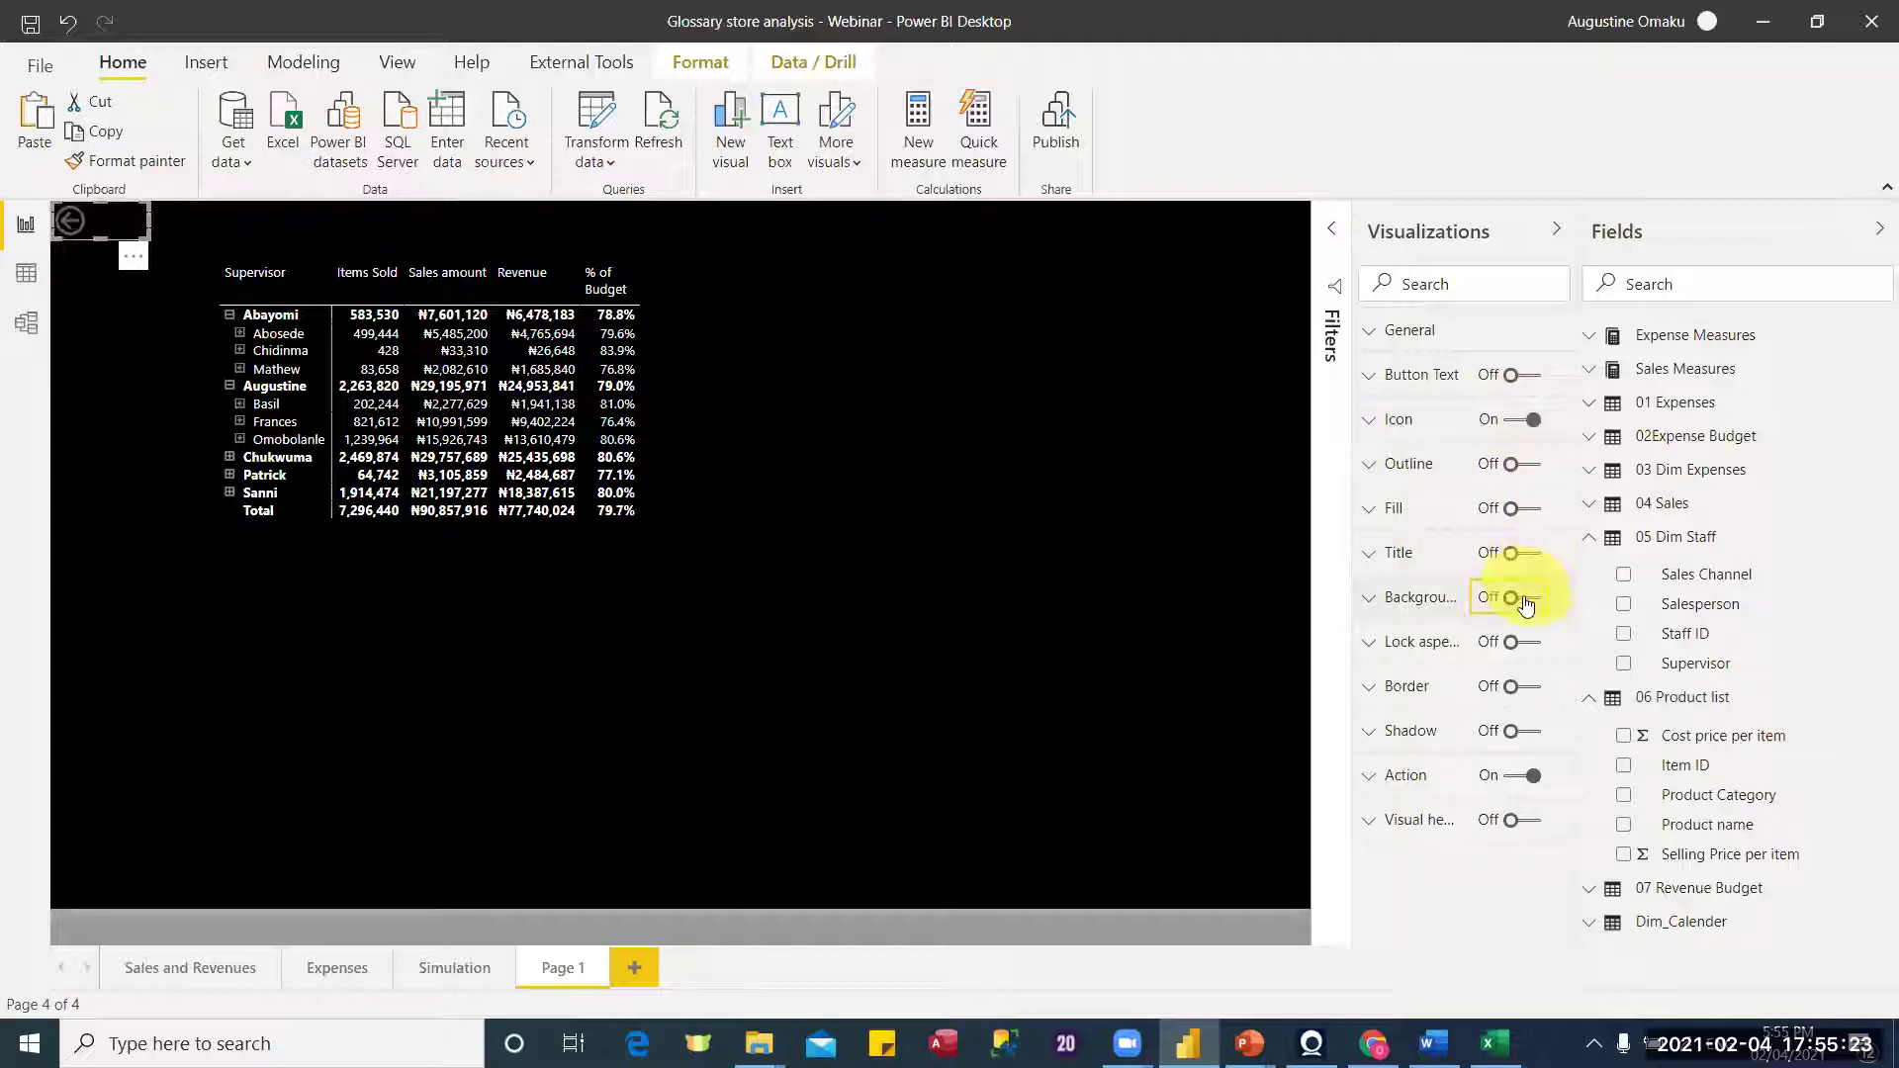
pyautogui.click(1387, 425)
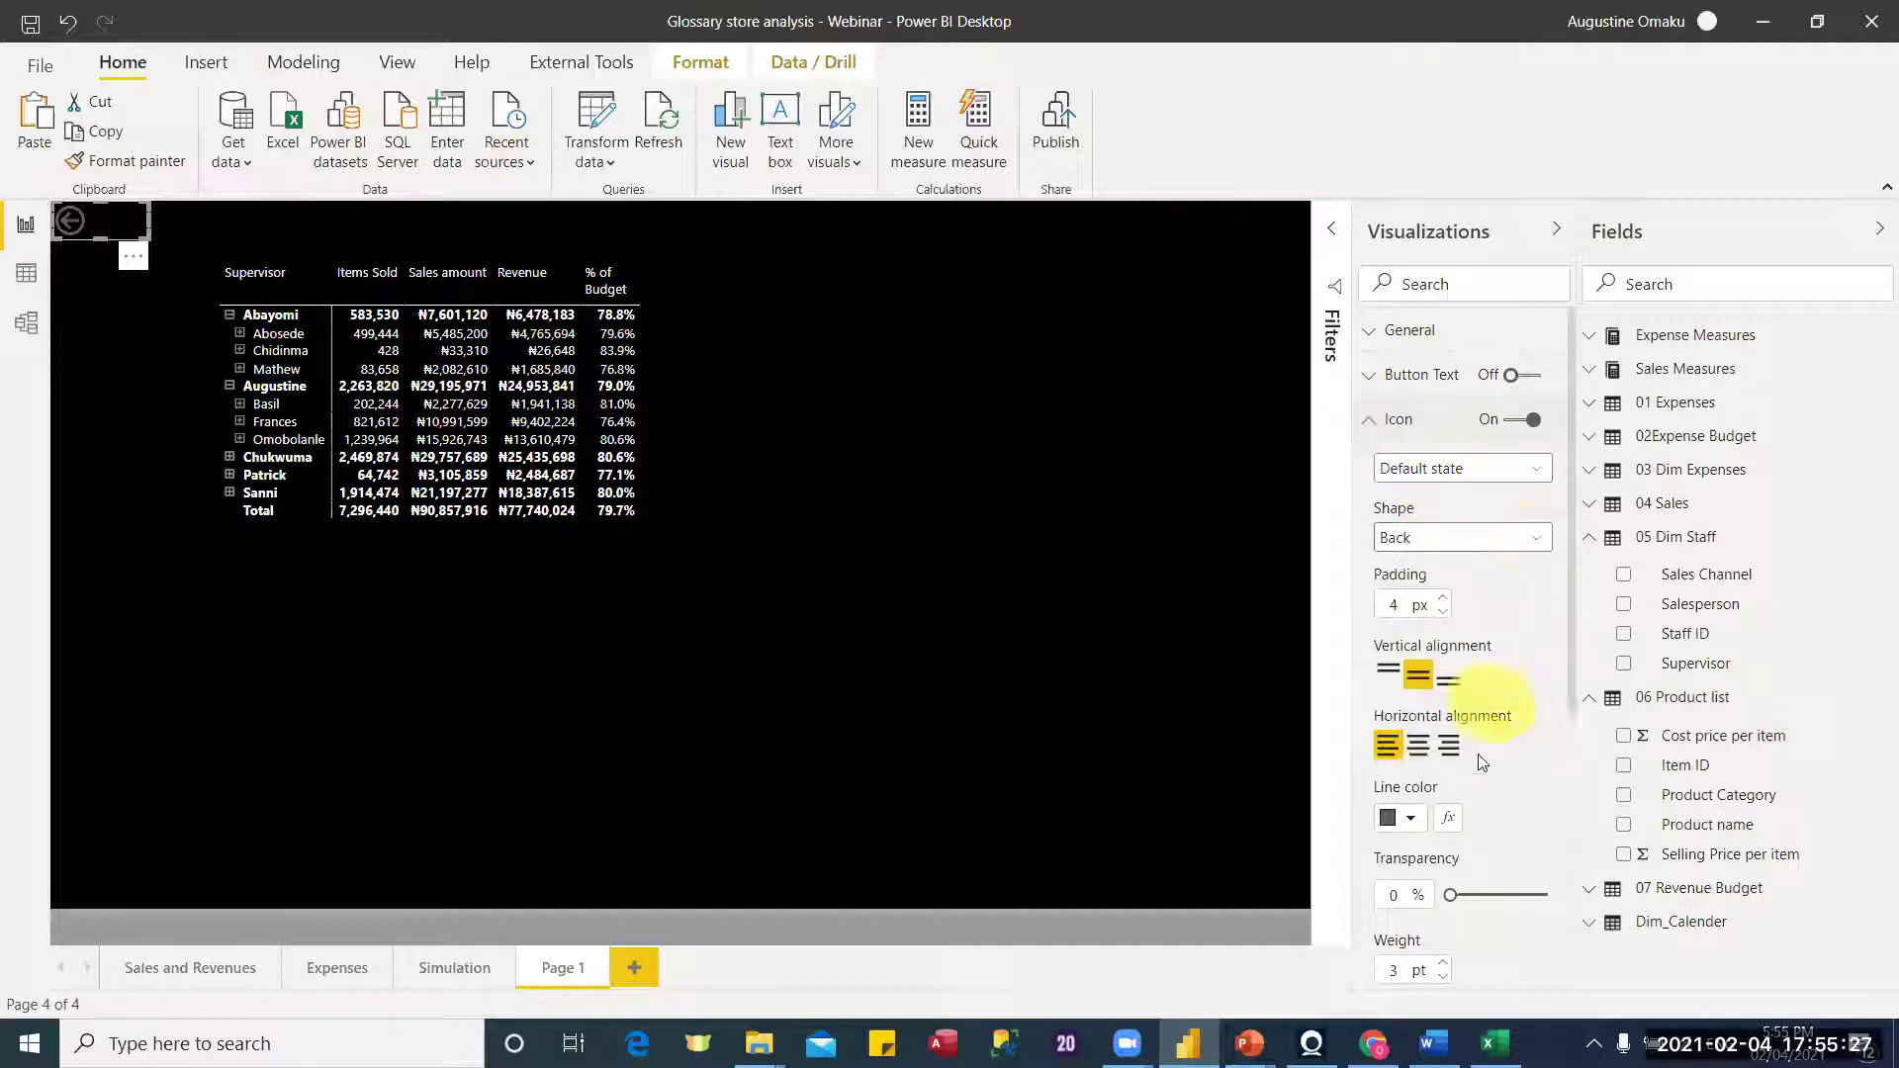
pyautogui.click(1409, 821)
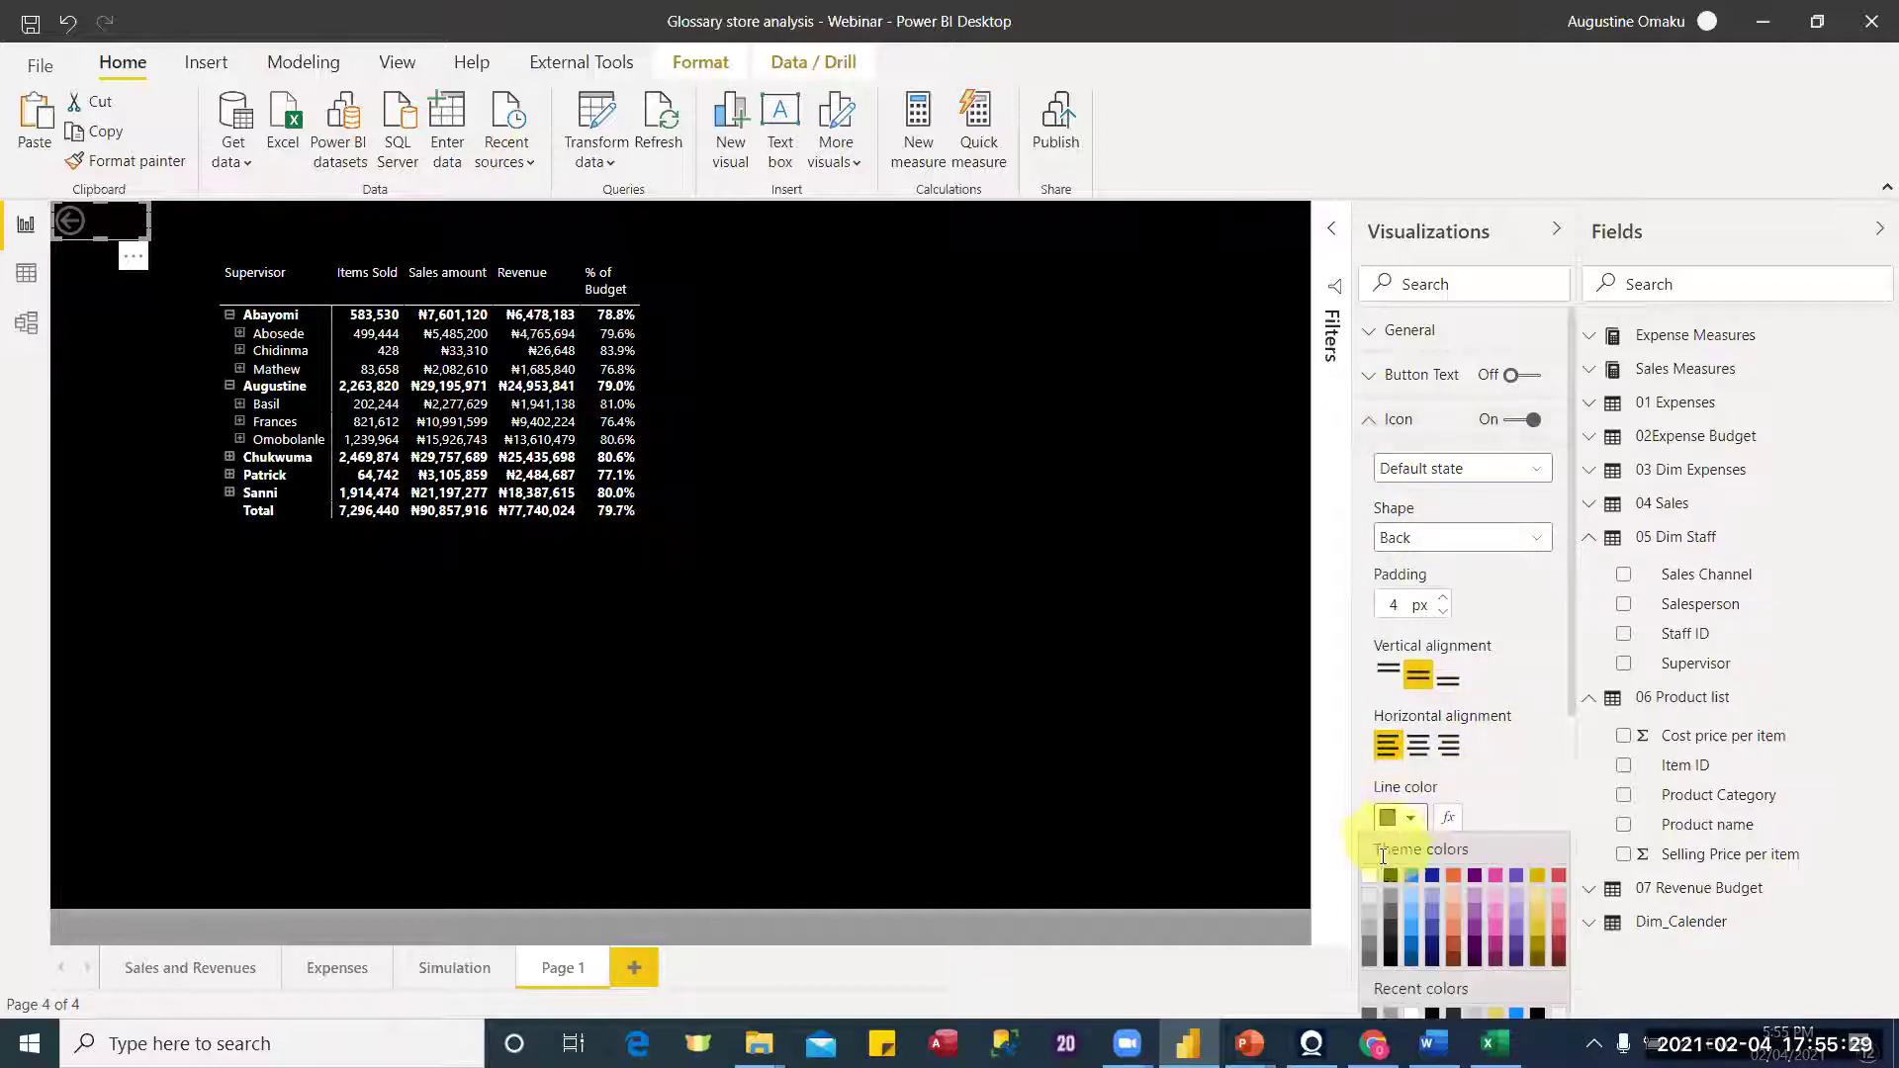
pyautogui.click(1371, 875)
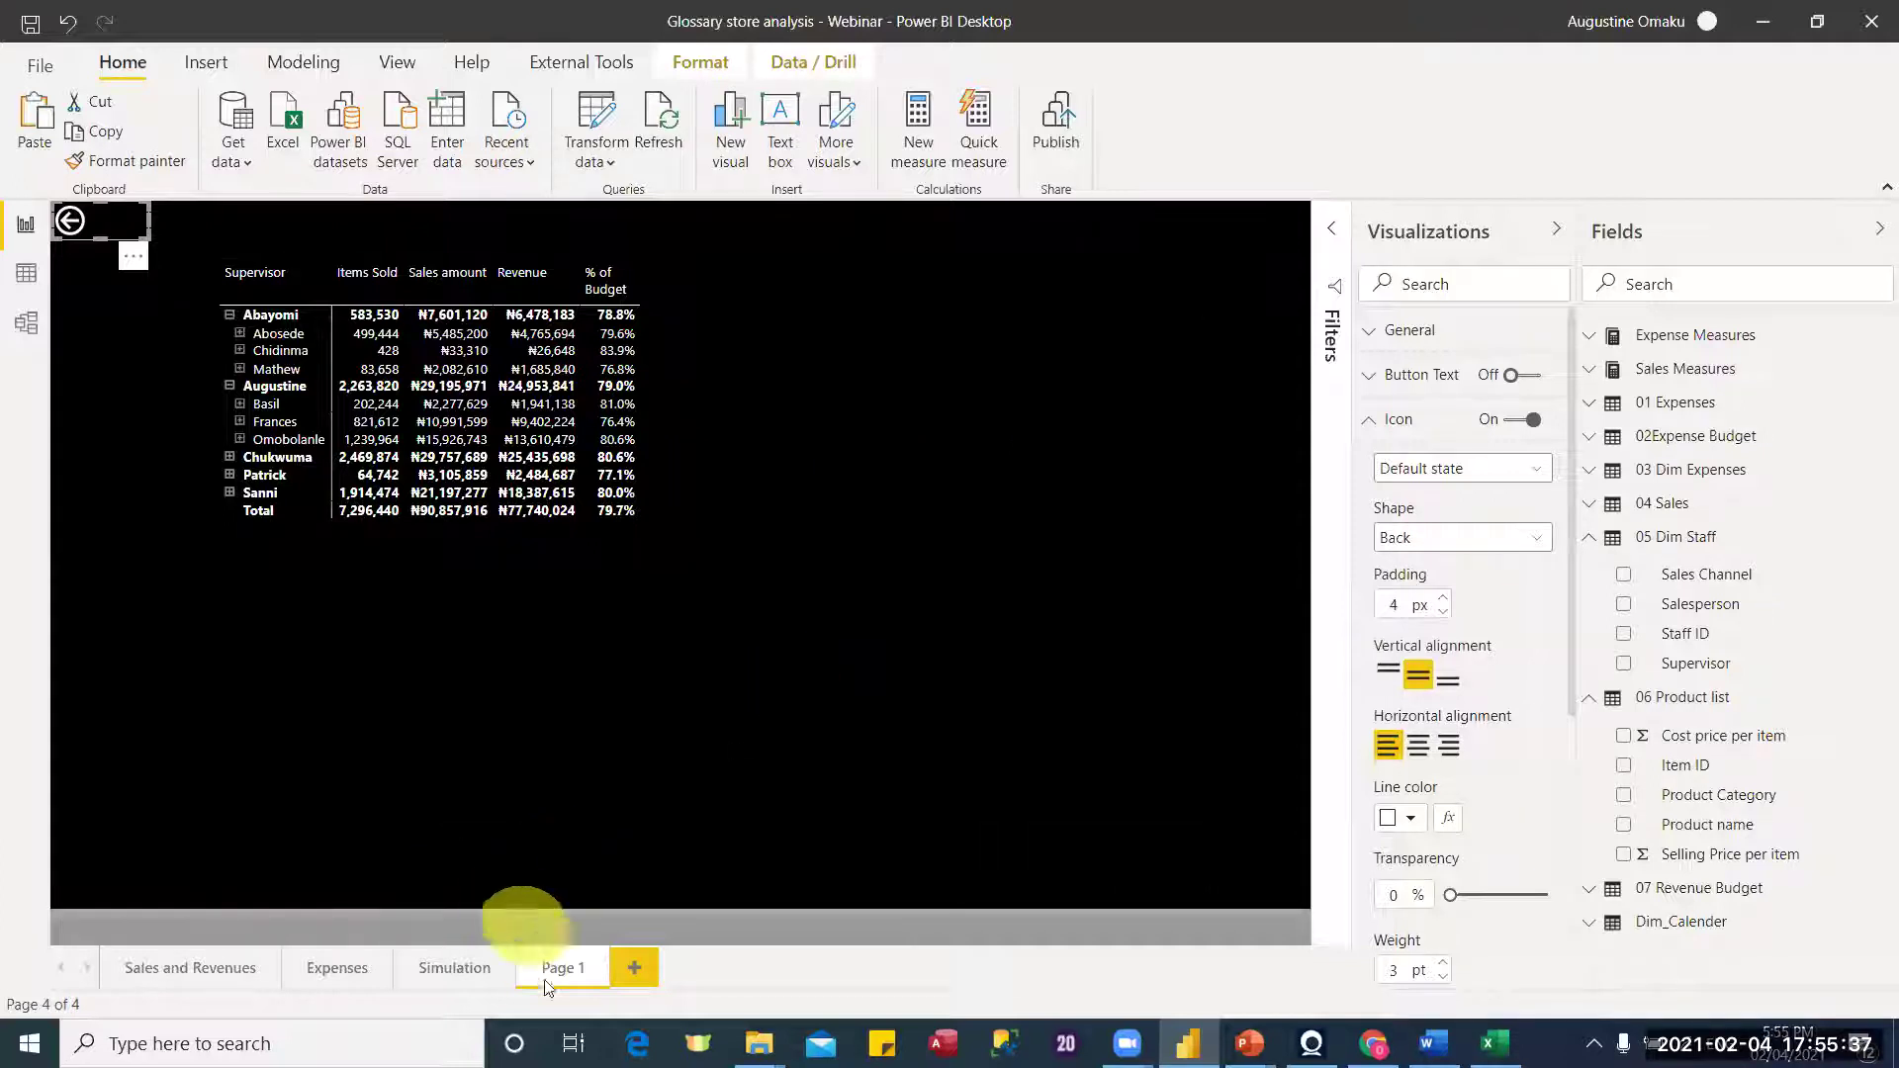
# Step: Check whether the Alcoholic drinks row in the Sales and Revenues page's product category matrix offers drill-through
pyautogui.click(157, 972)
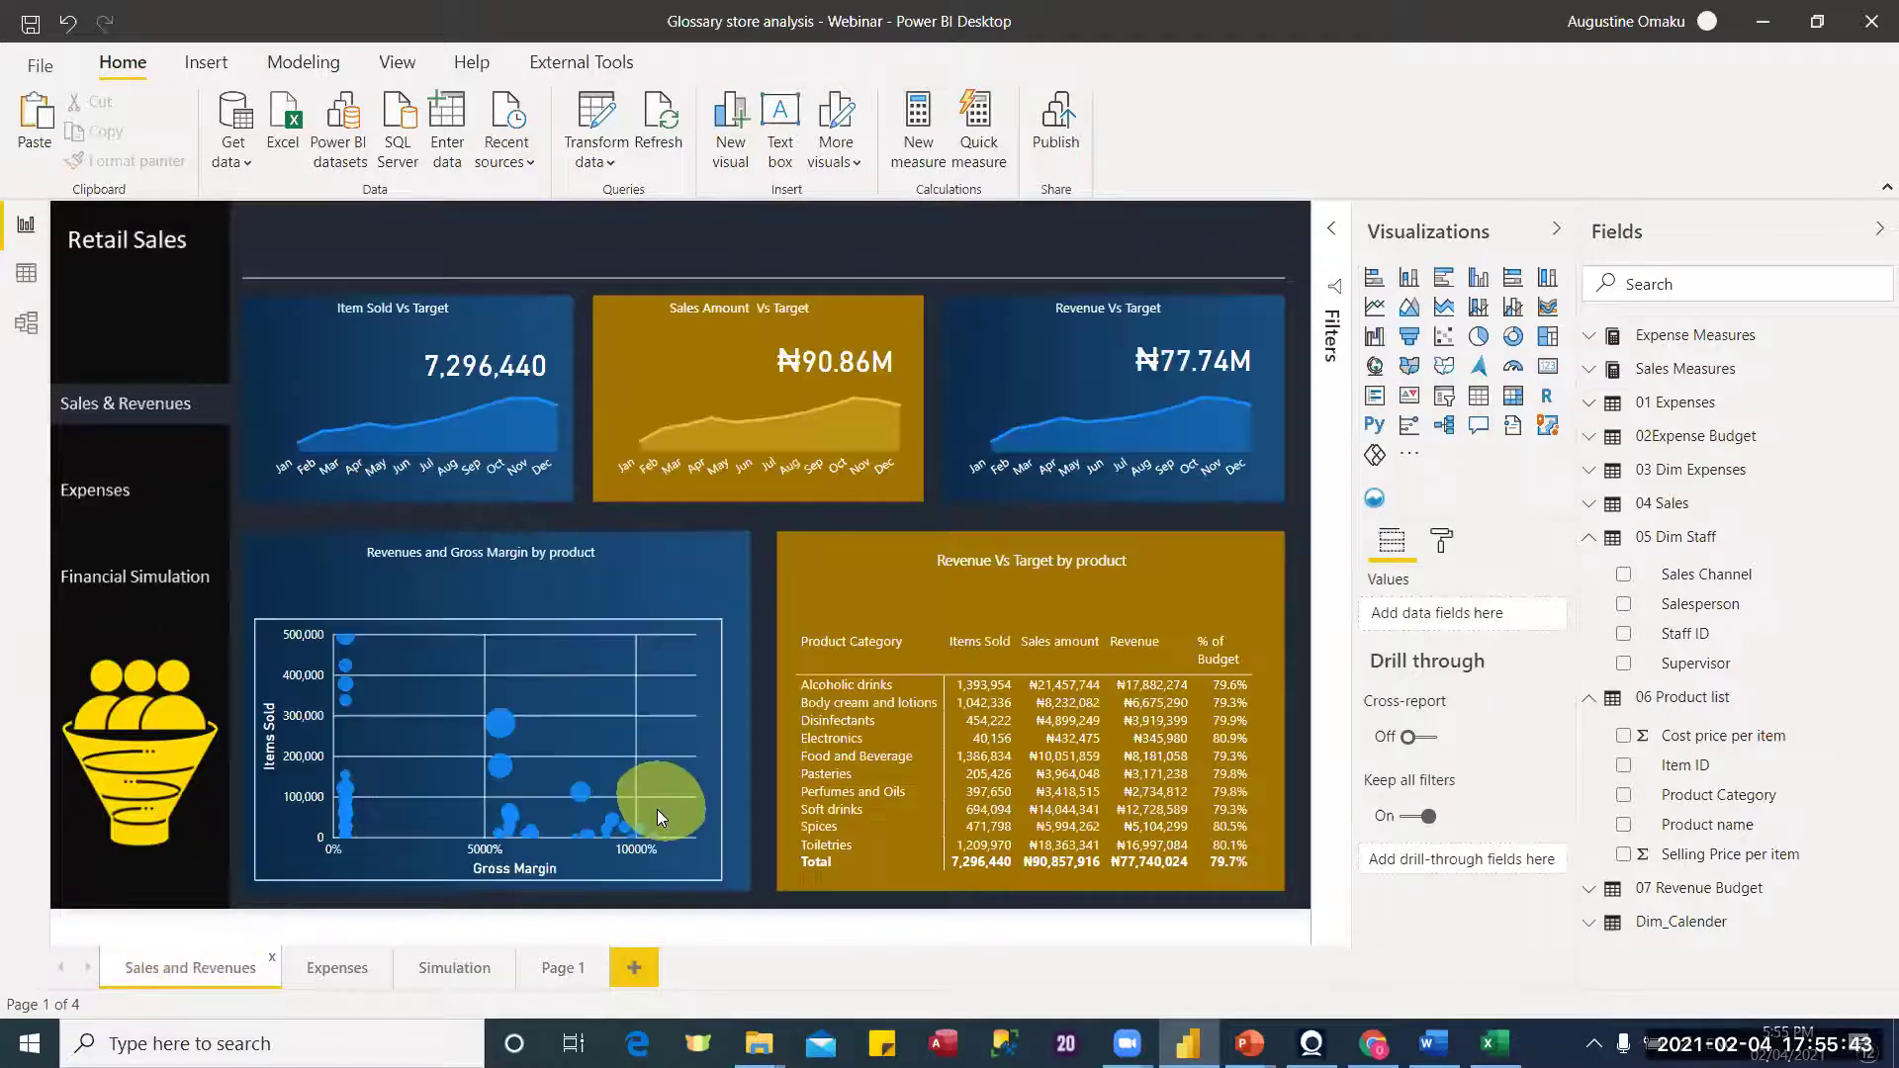
pyautogui.click(836, 691)
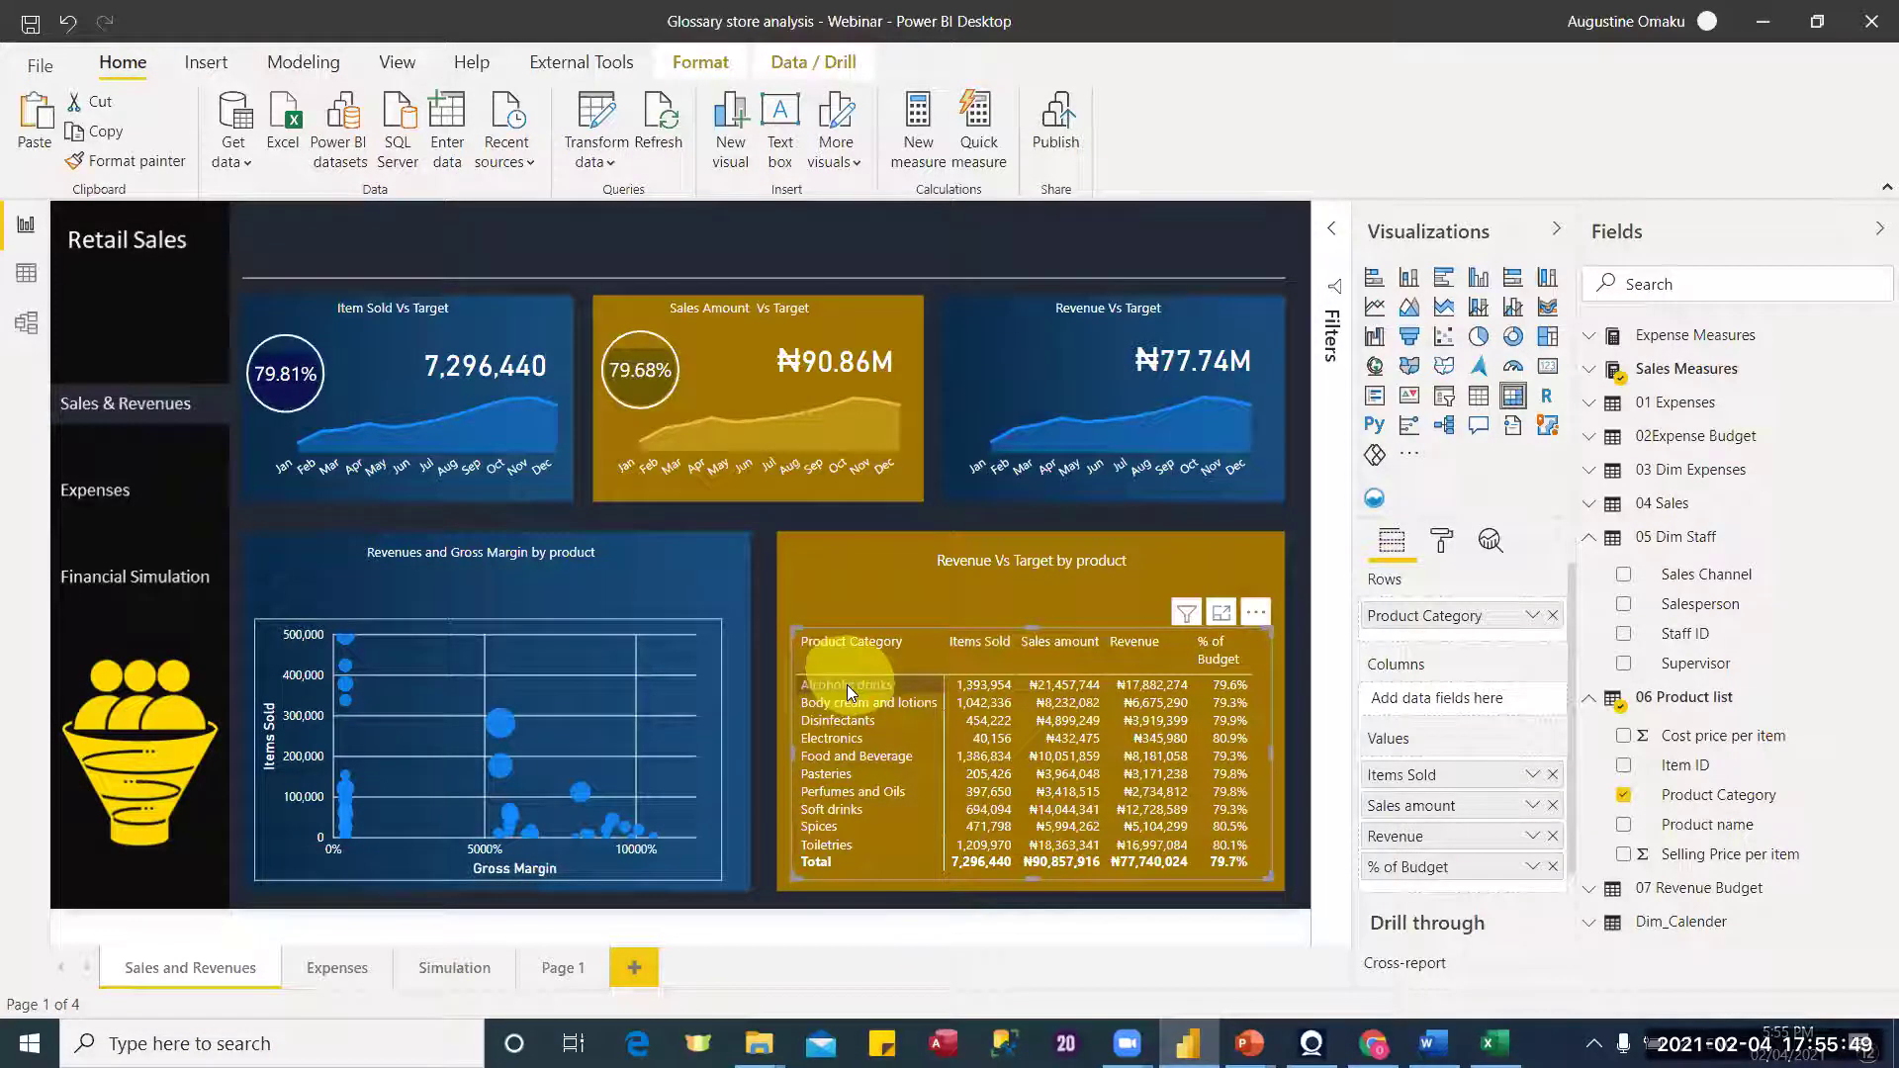
pyautogui.rightClick(849, 686)
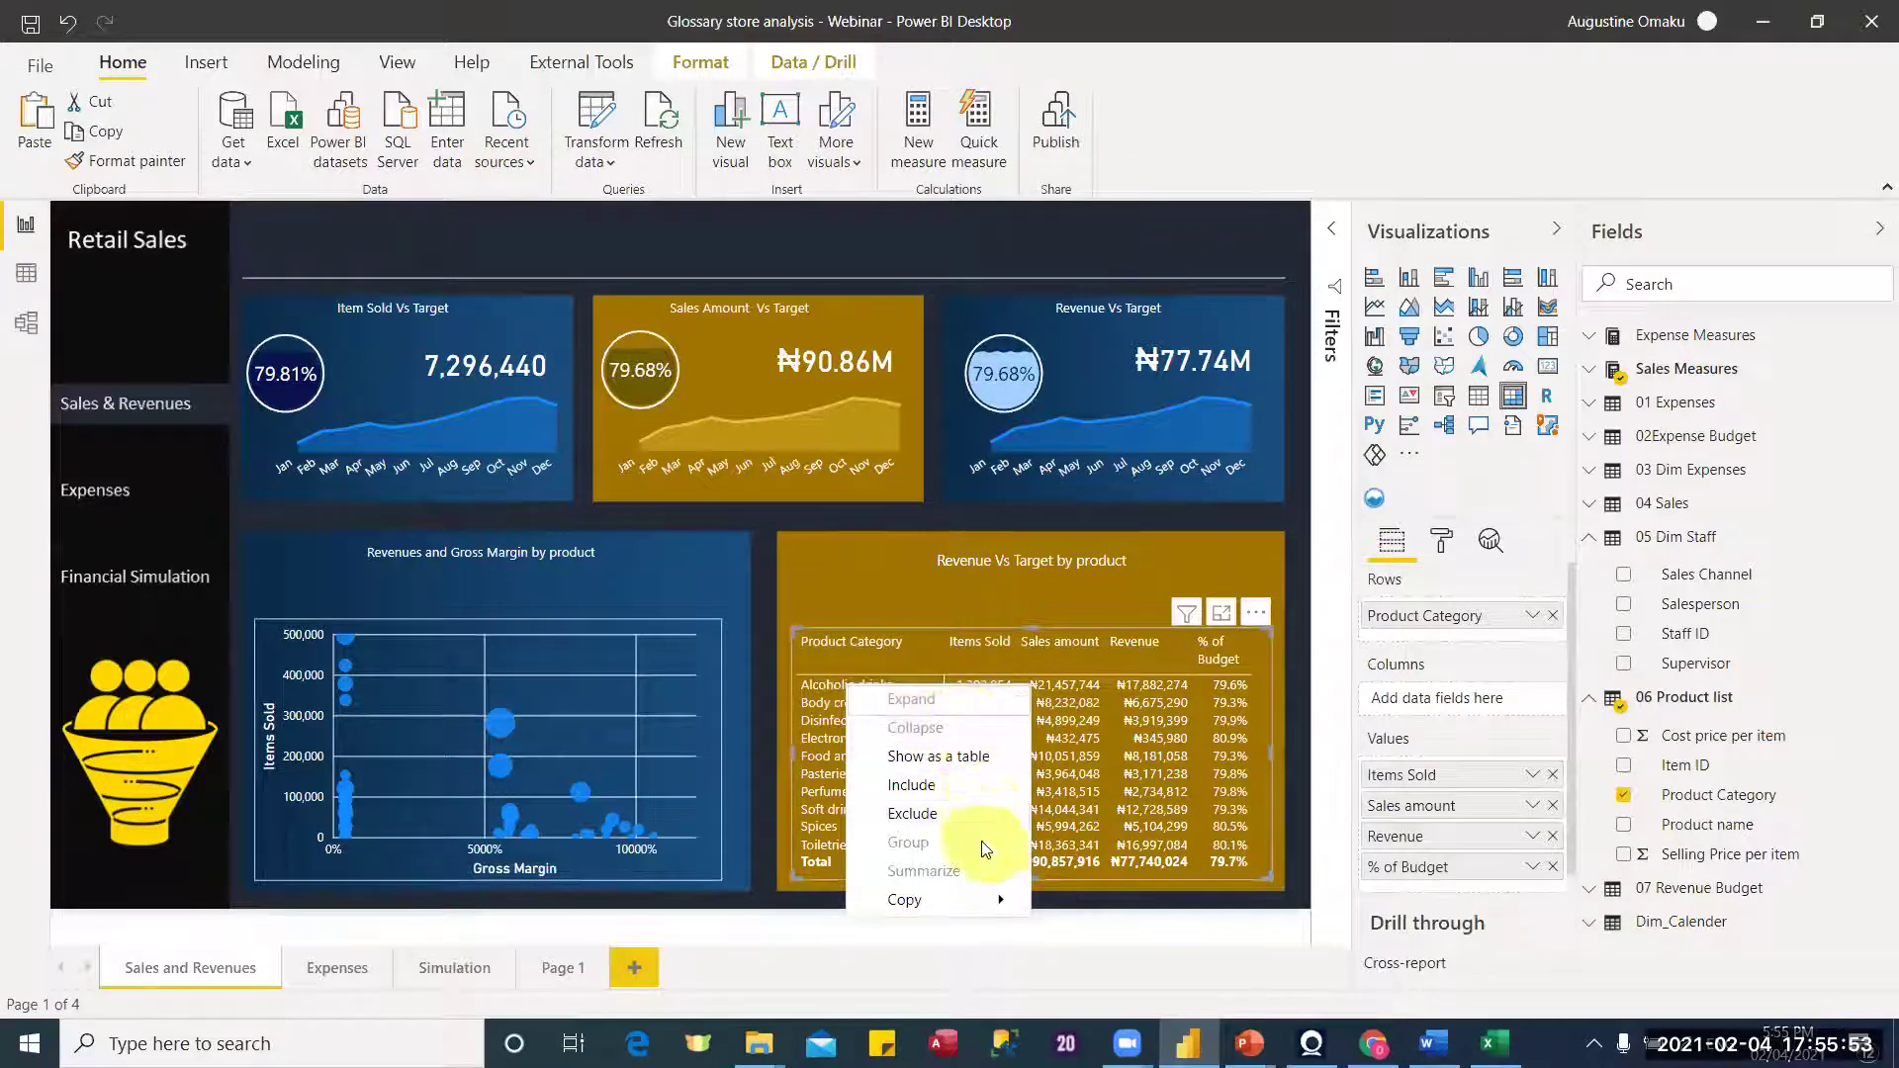
pyautogui.click(842, 688)
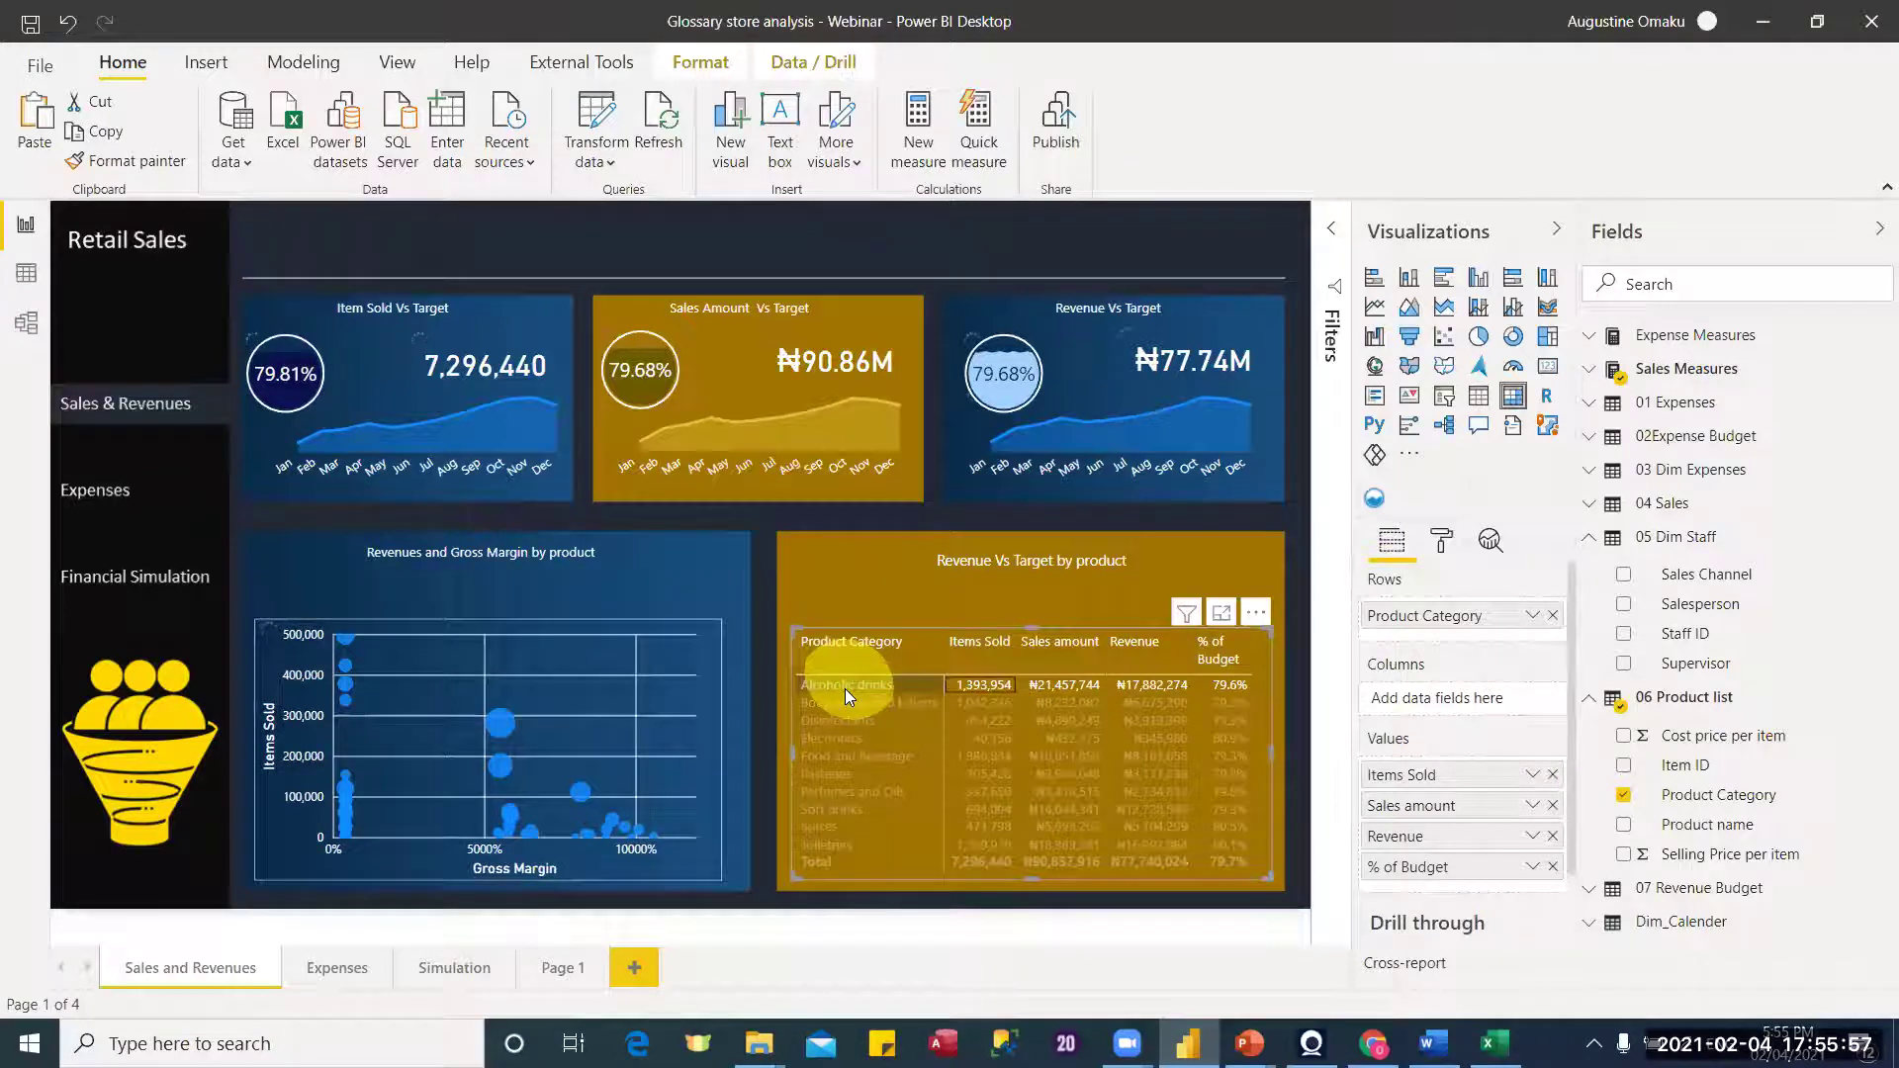
pyautogui.rightClick(845, 688)
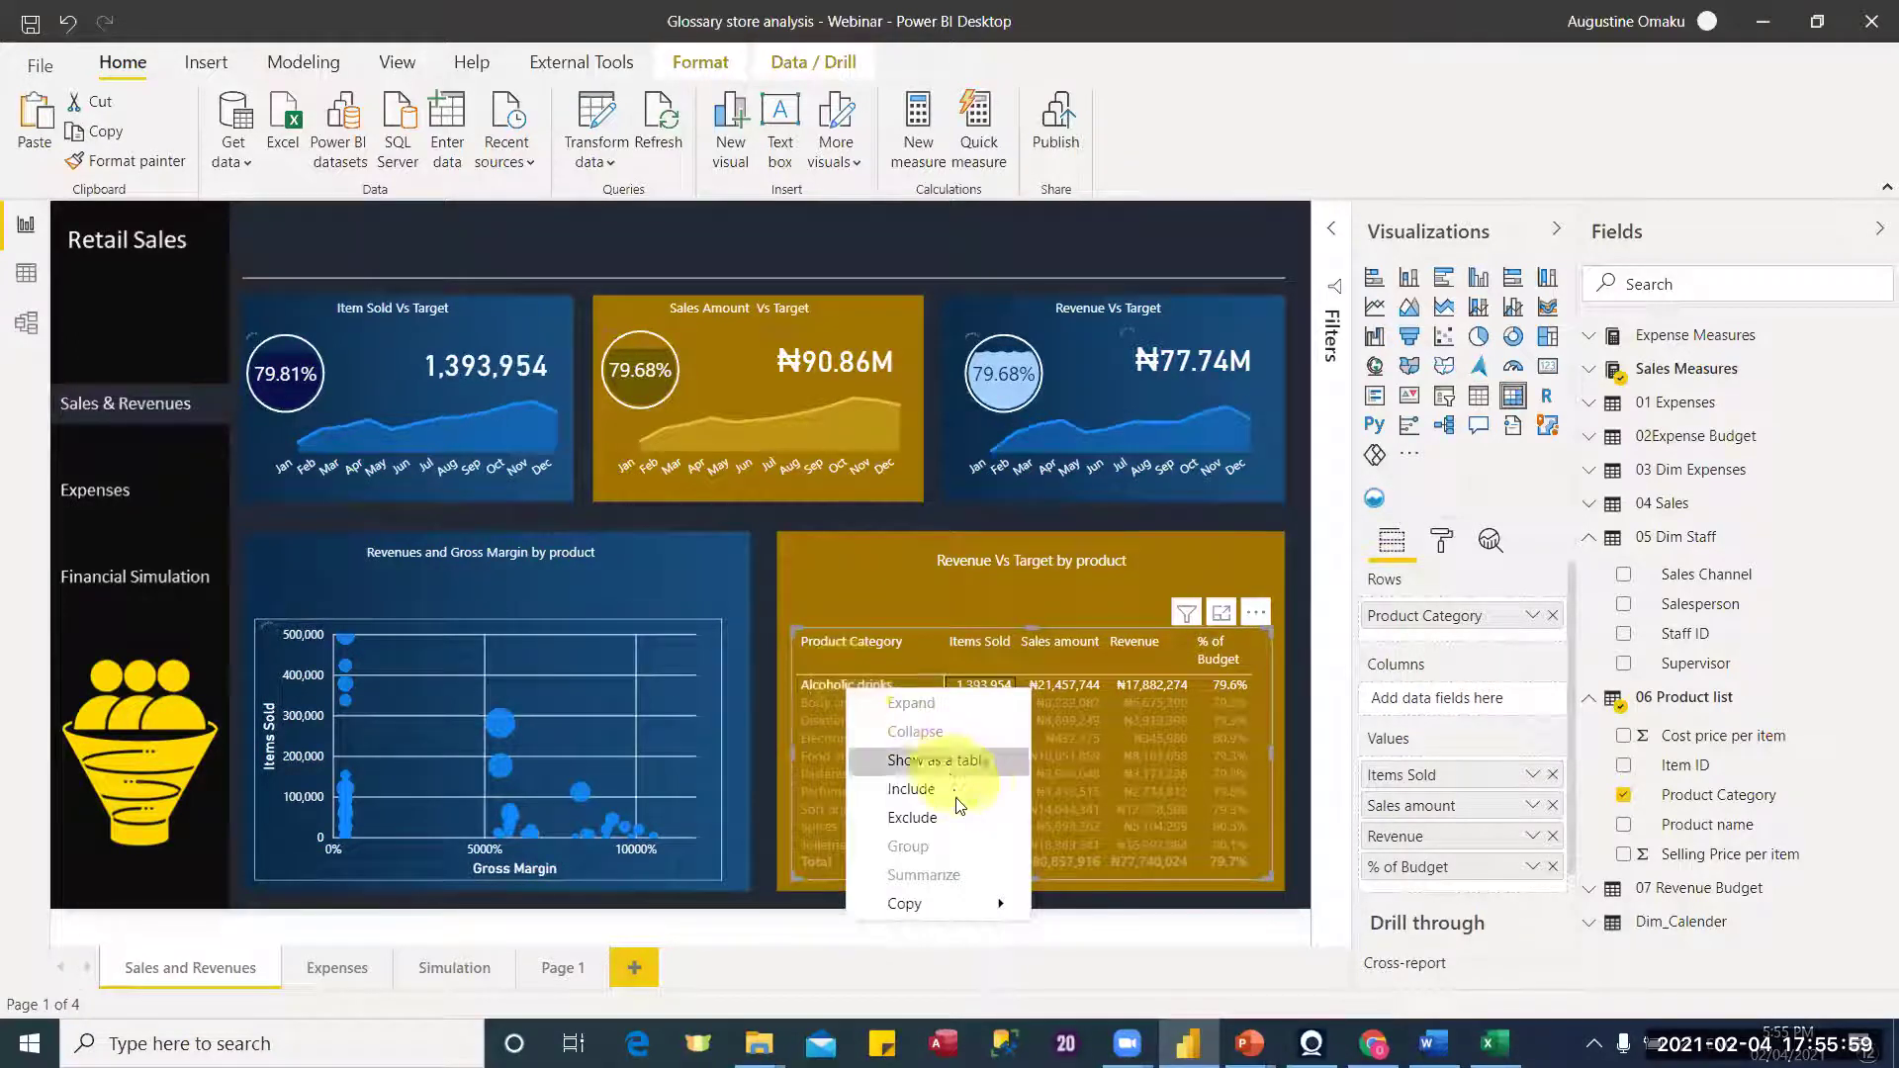
# Step: Enable cross-report drill-through on Page 1 and remove Product name from its drill-through fields
pyautogui.click(555, 968)
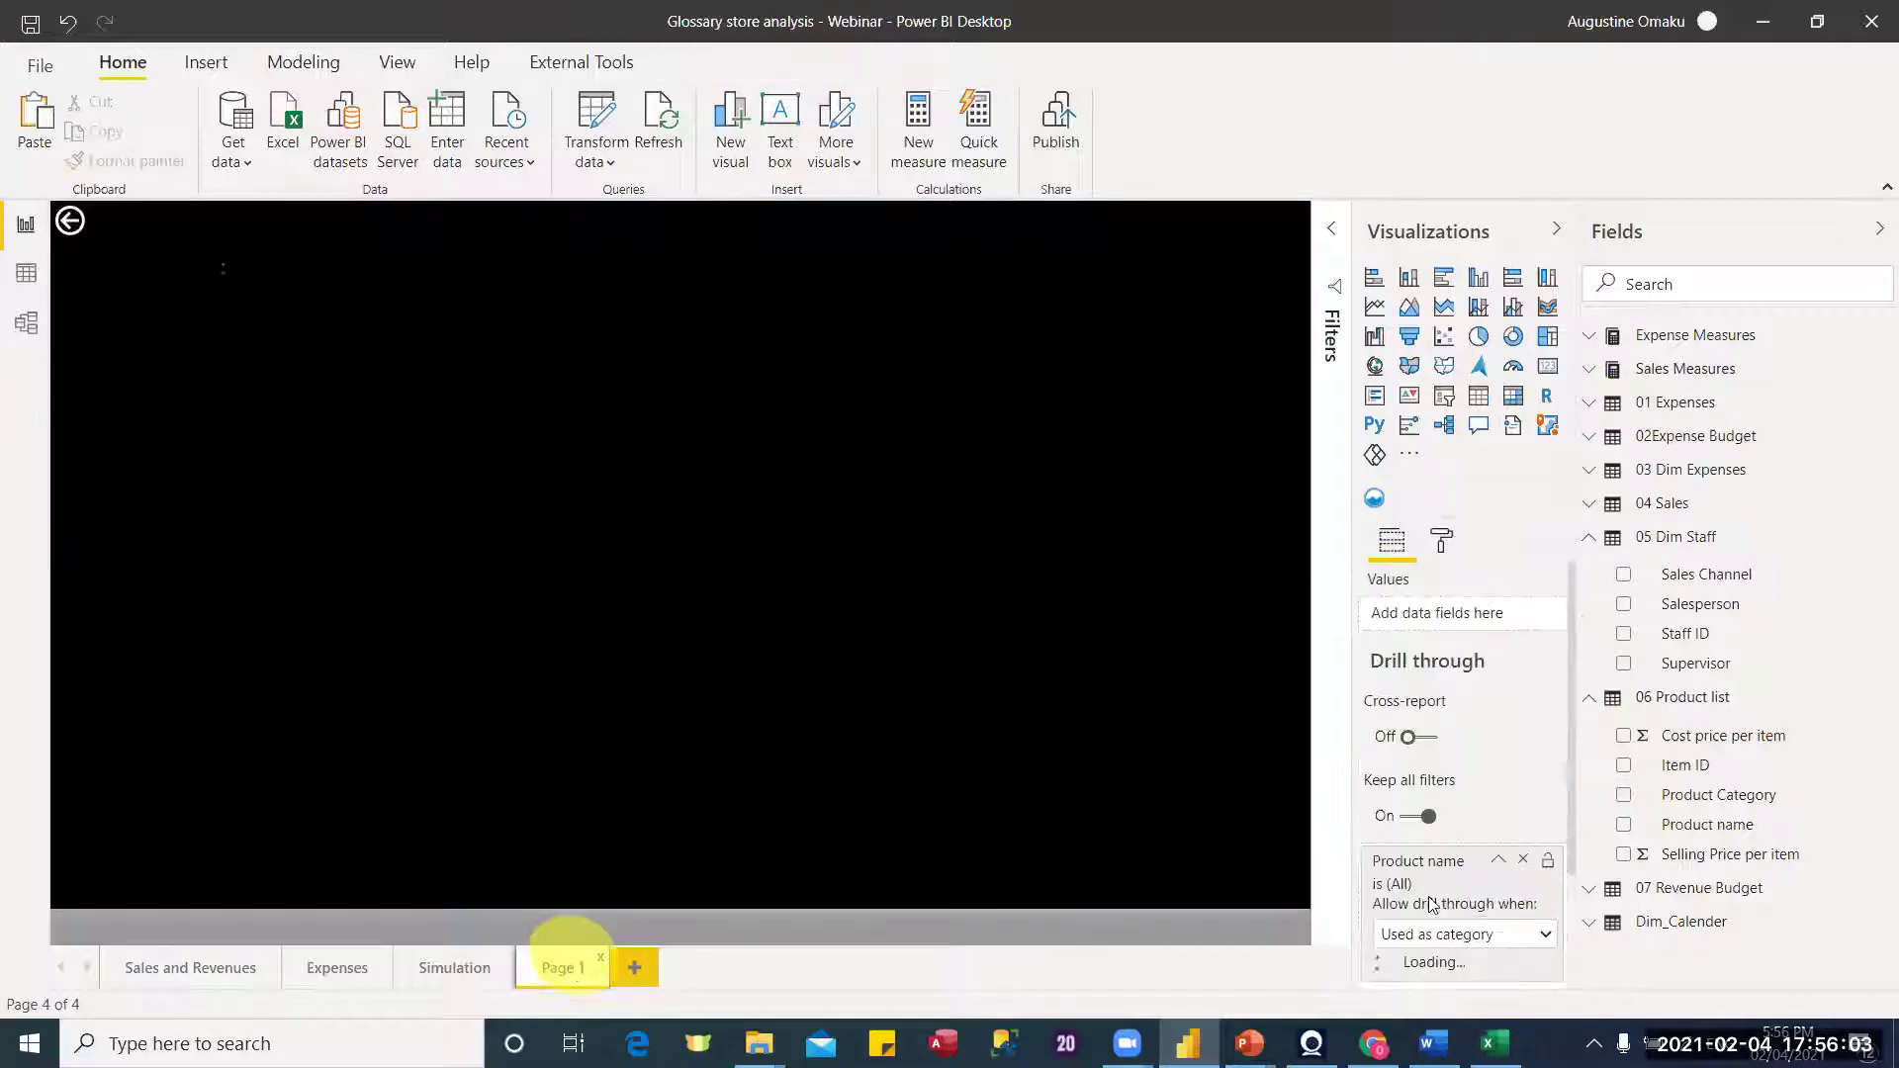
pyautogui.click(1414, 739)
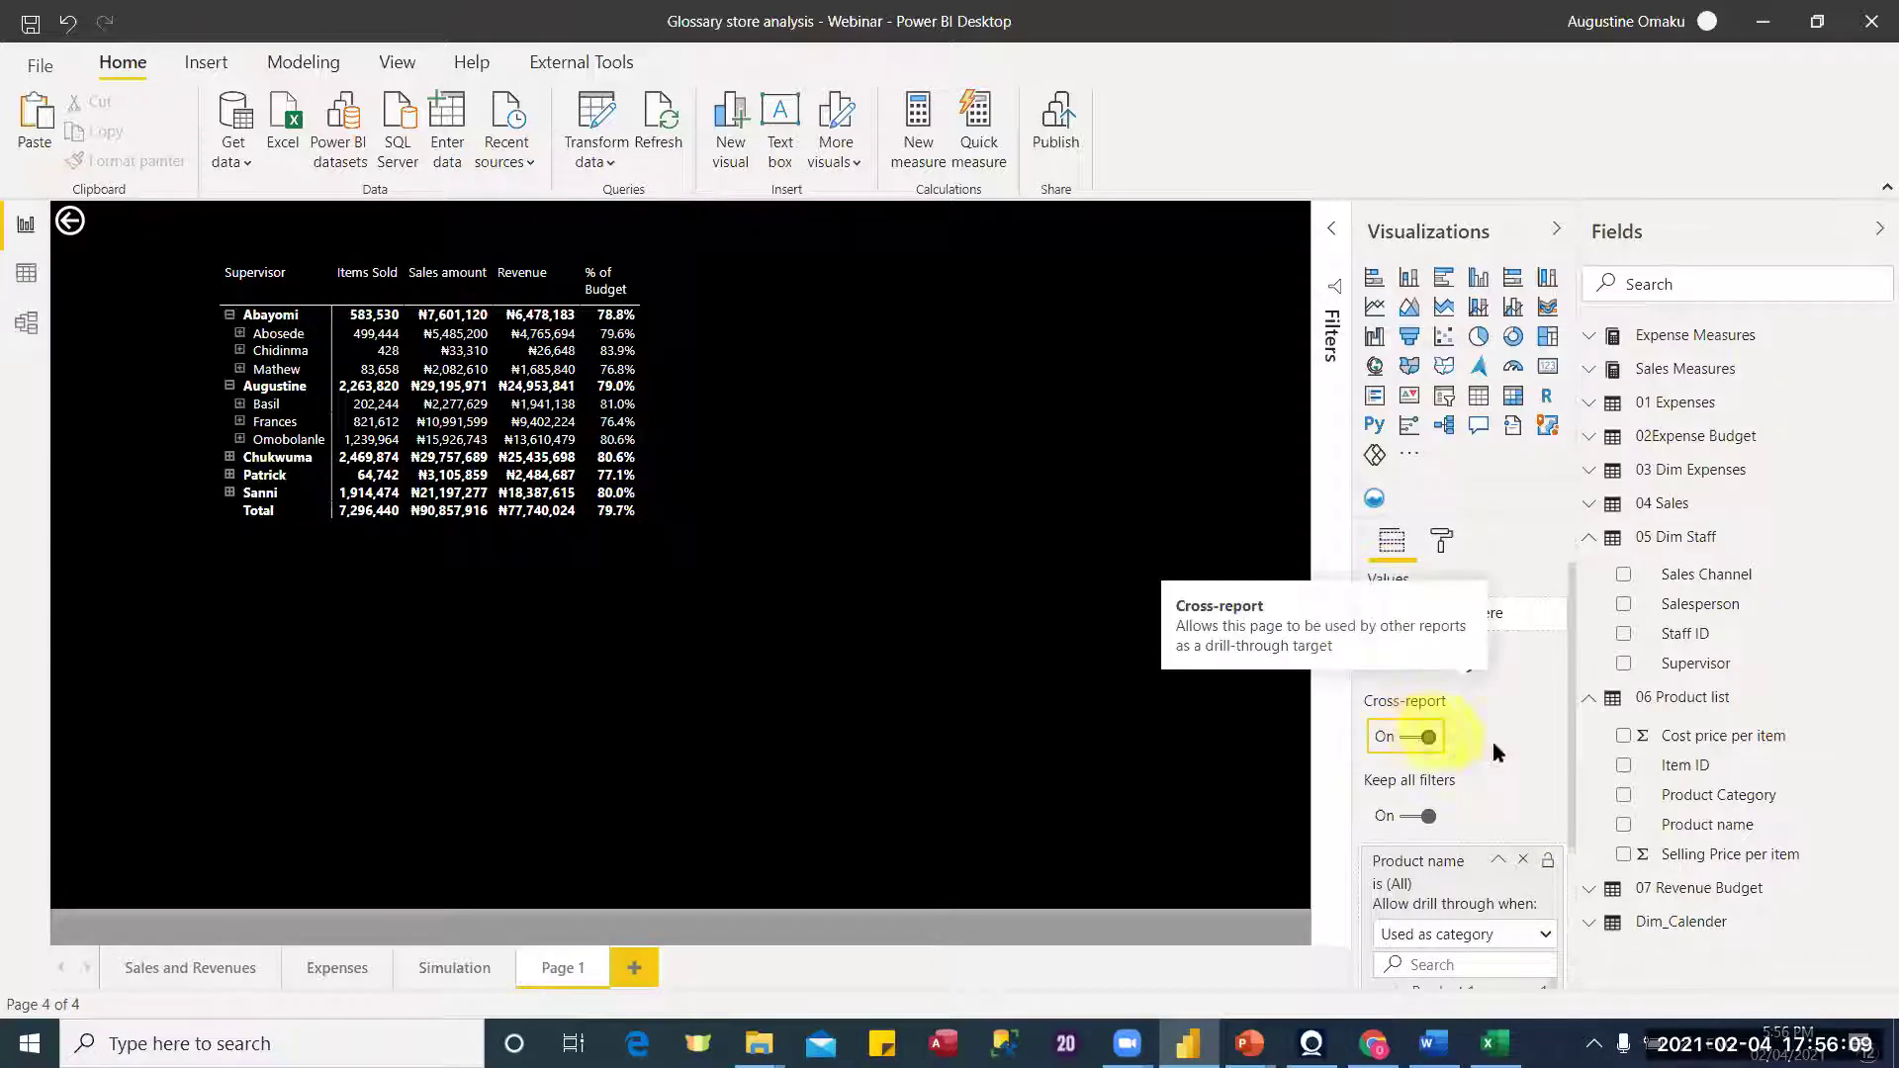
pyautogui.scroll(-3, 1569, 747)
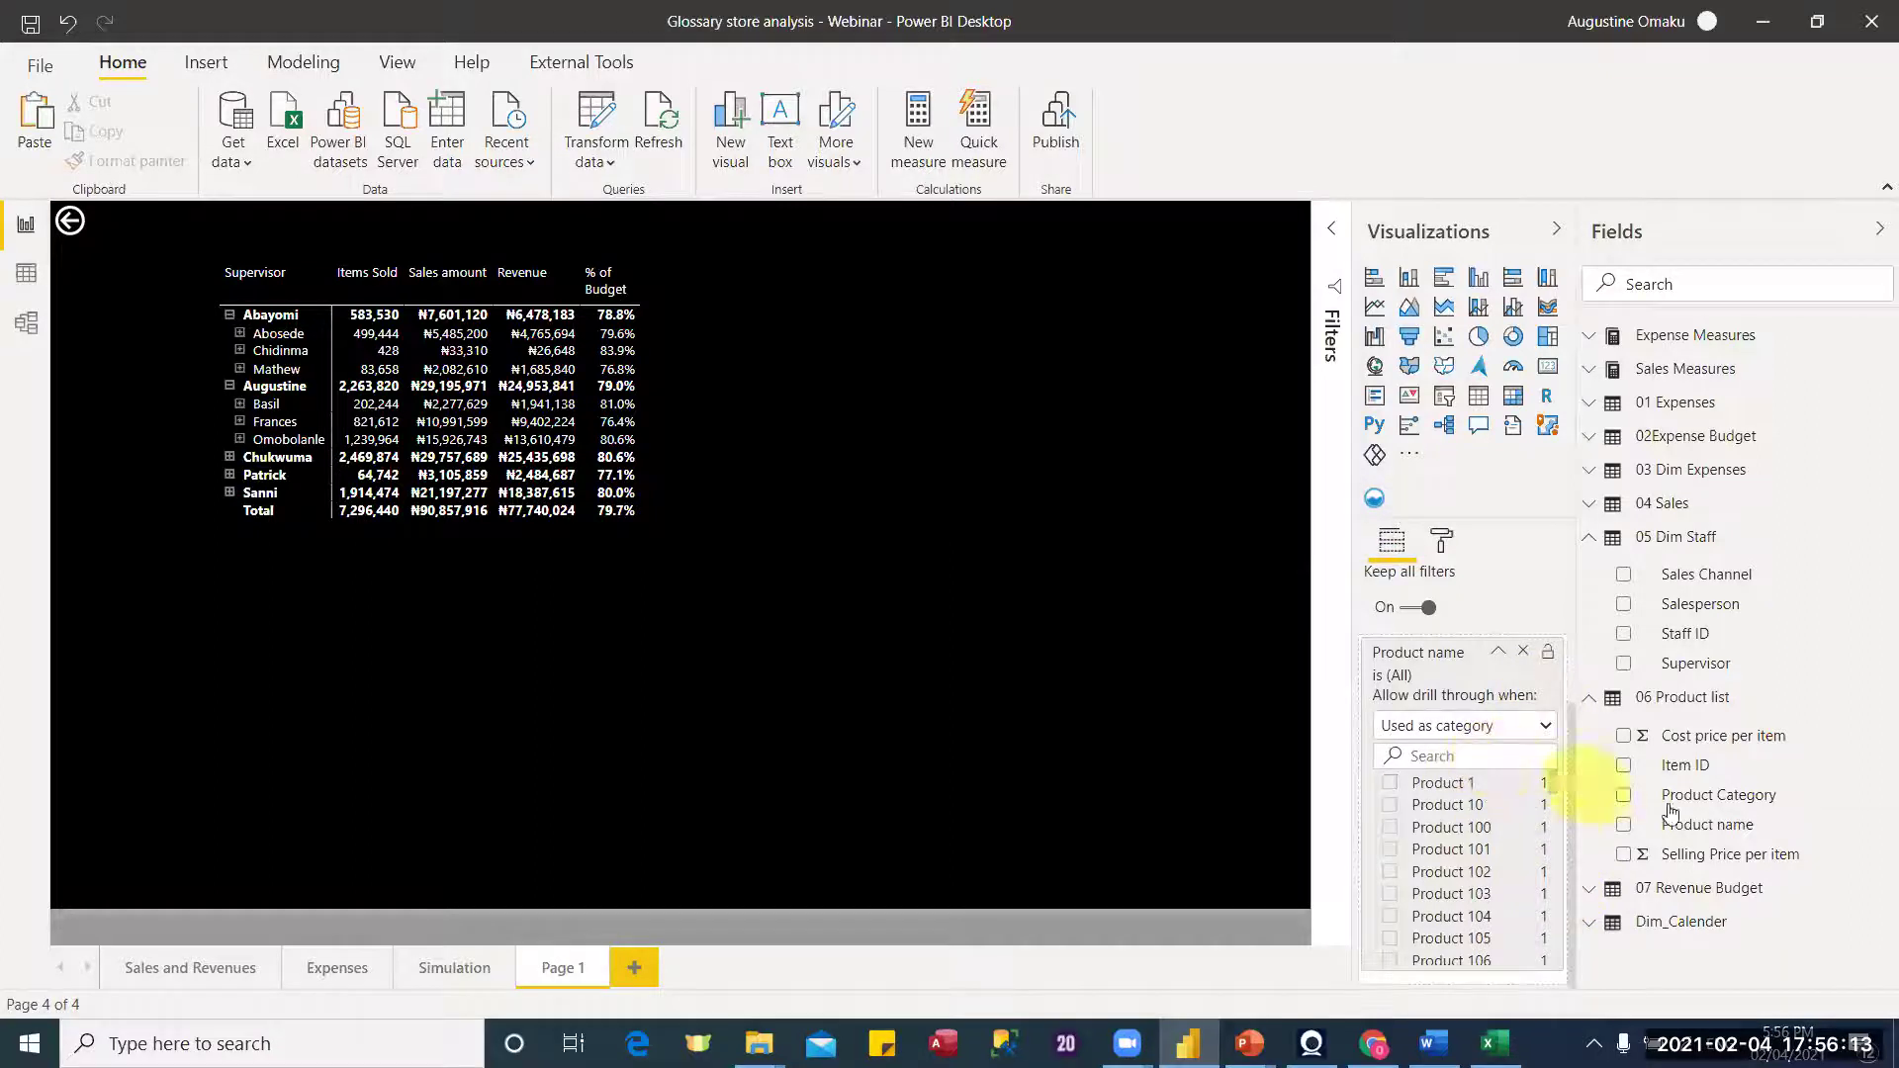
pyautogui.click(1521, 652)
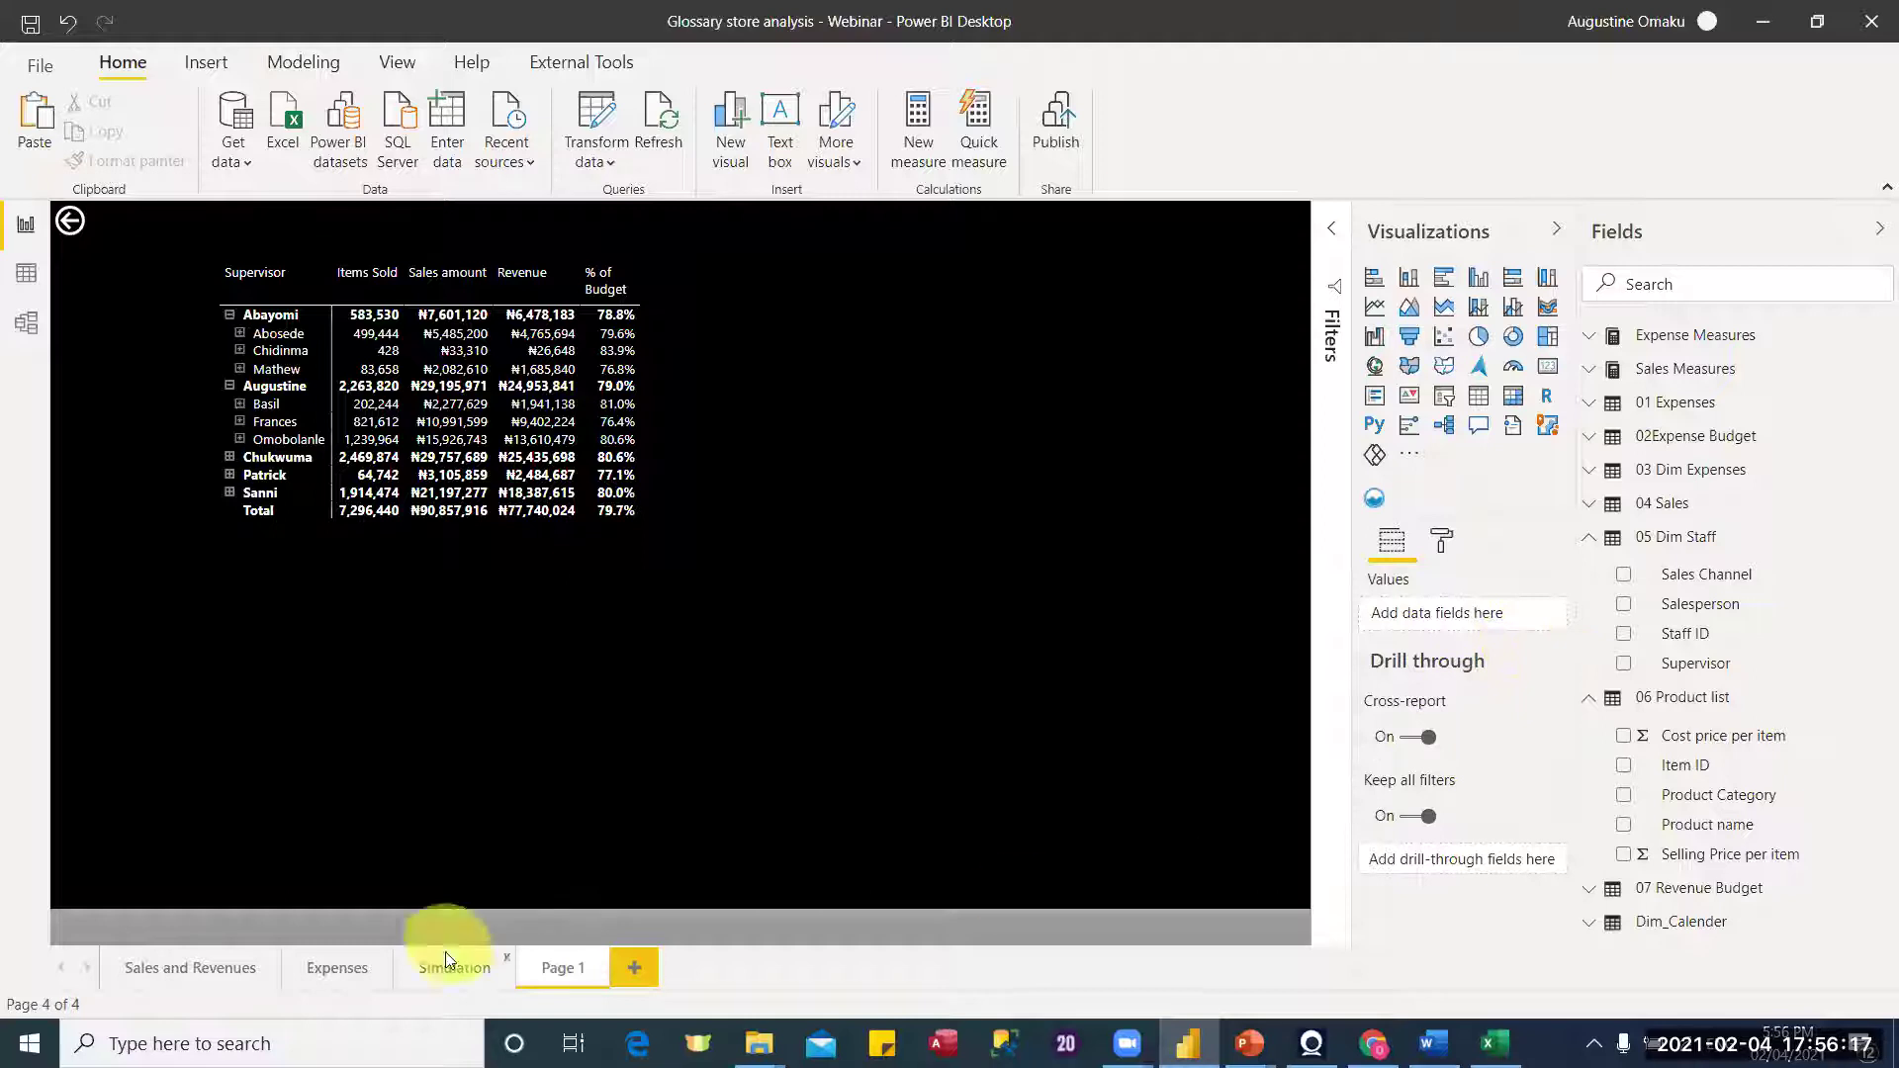
# Step: Check the Alcoholic drinks row of the Sales and Revenues page's product category matrix for a drill-through option
pyautogui.click(137, 965)
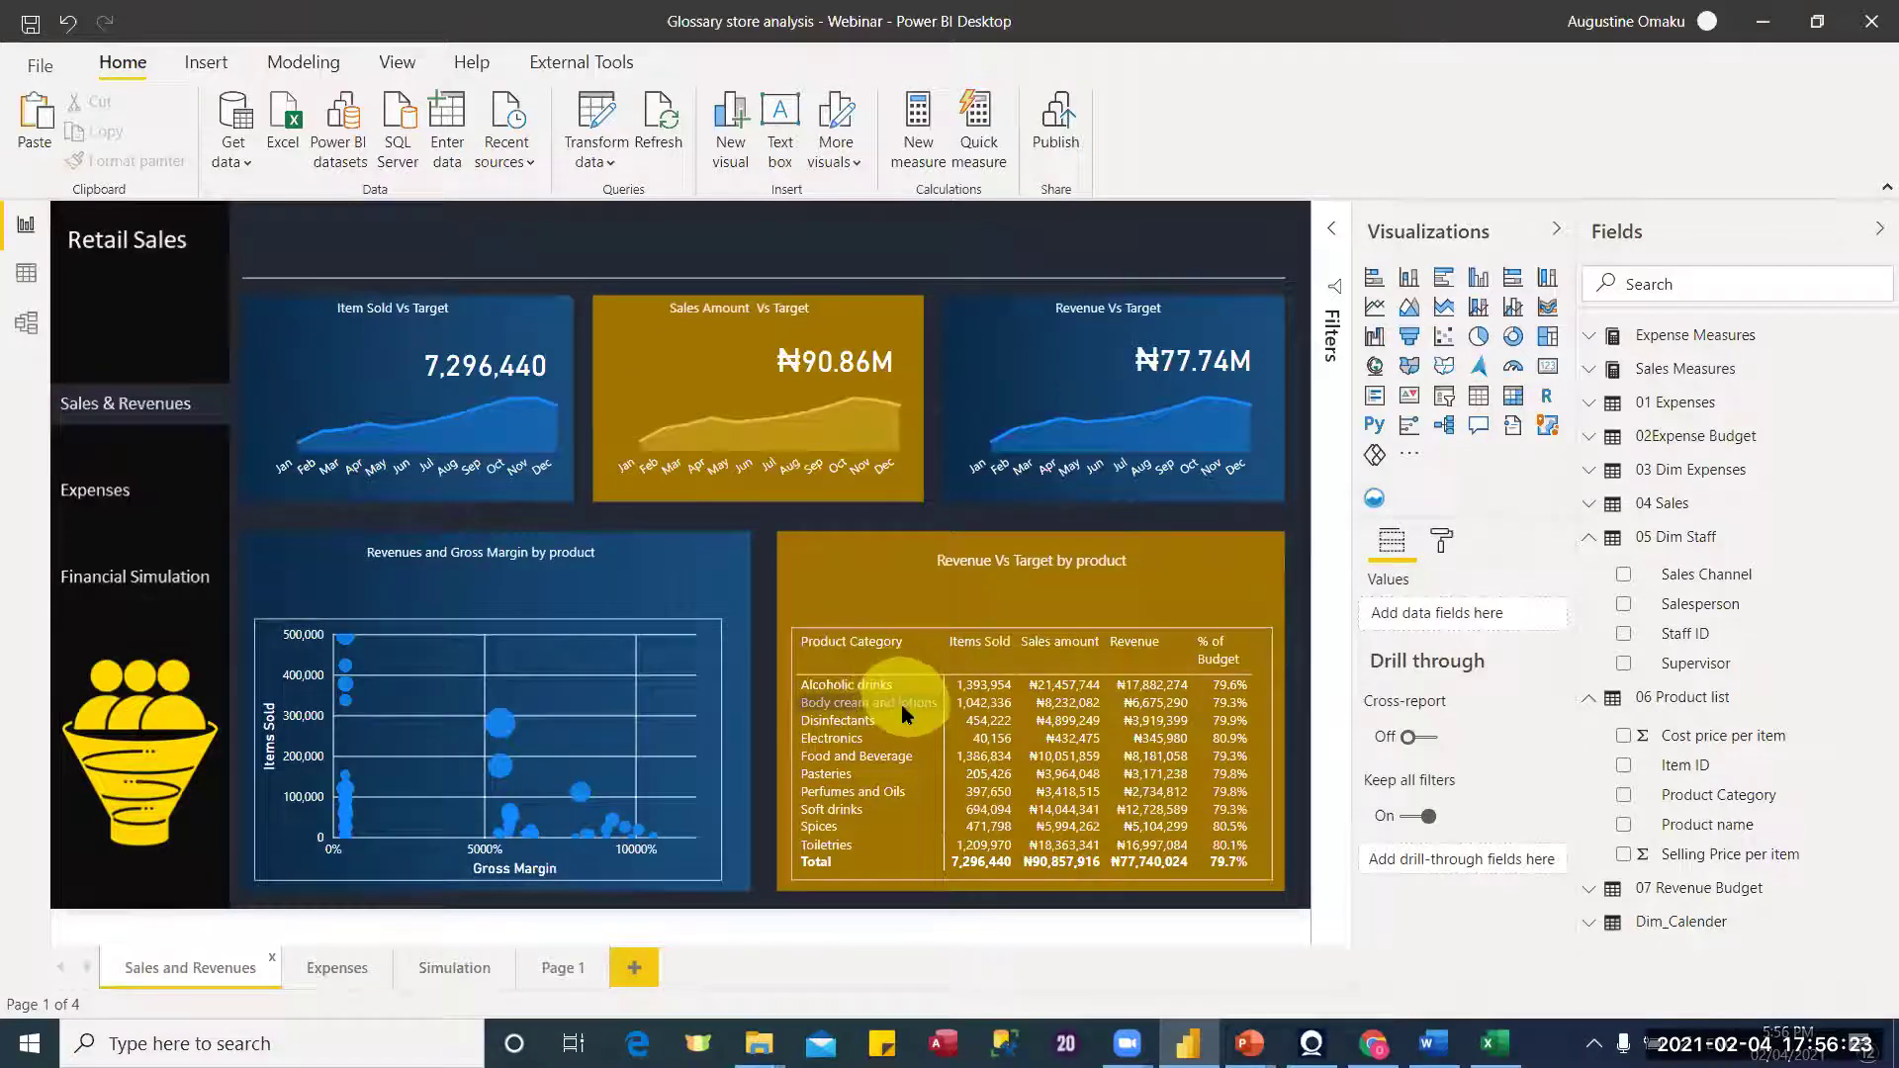
pyautogui.click(856, 682)
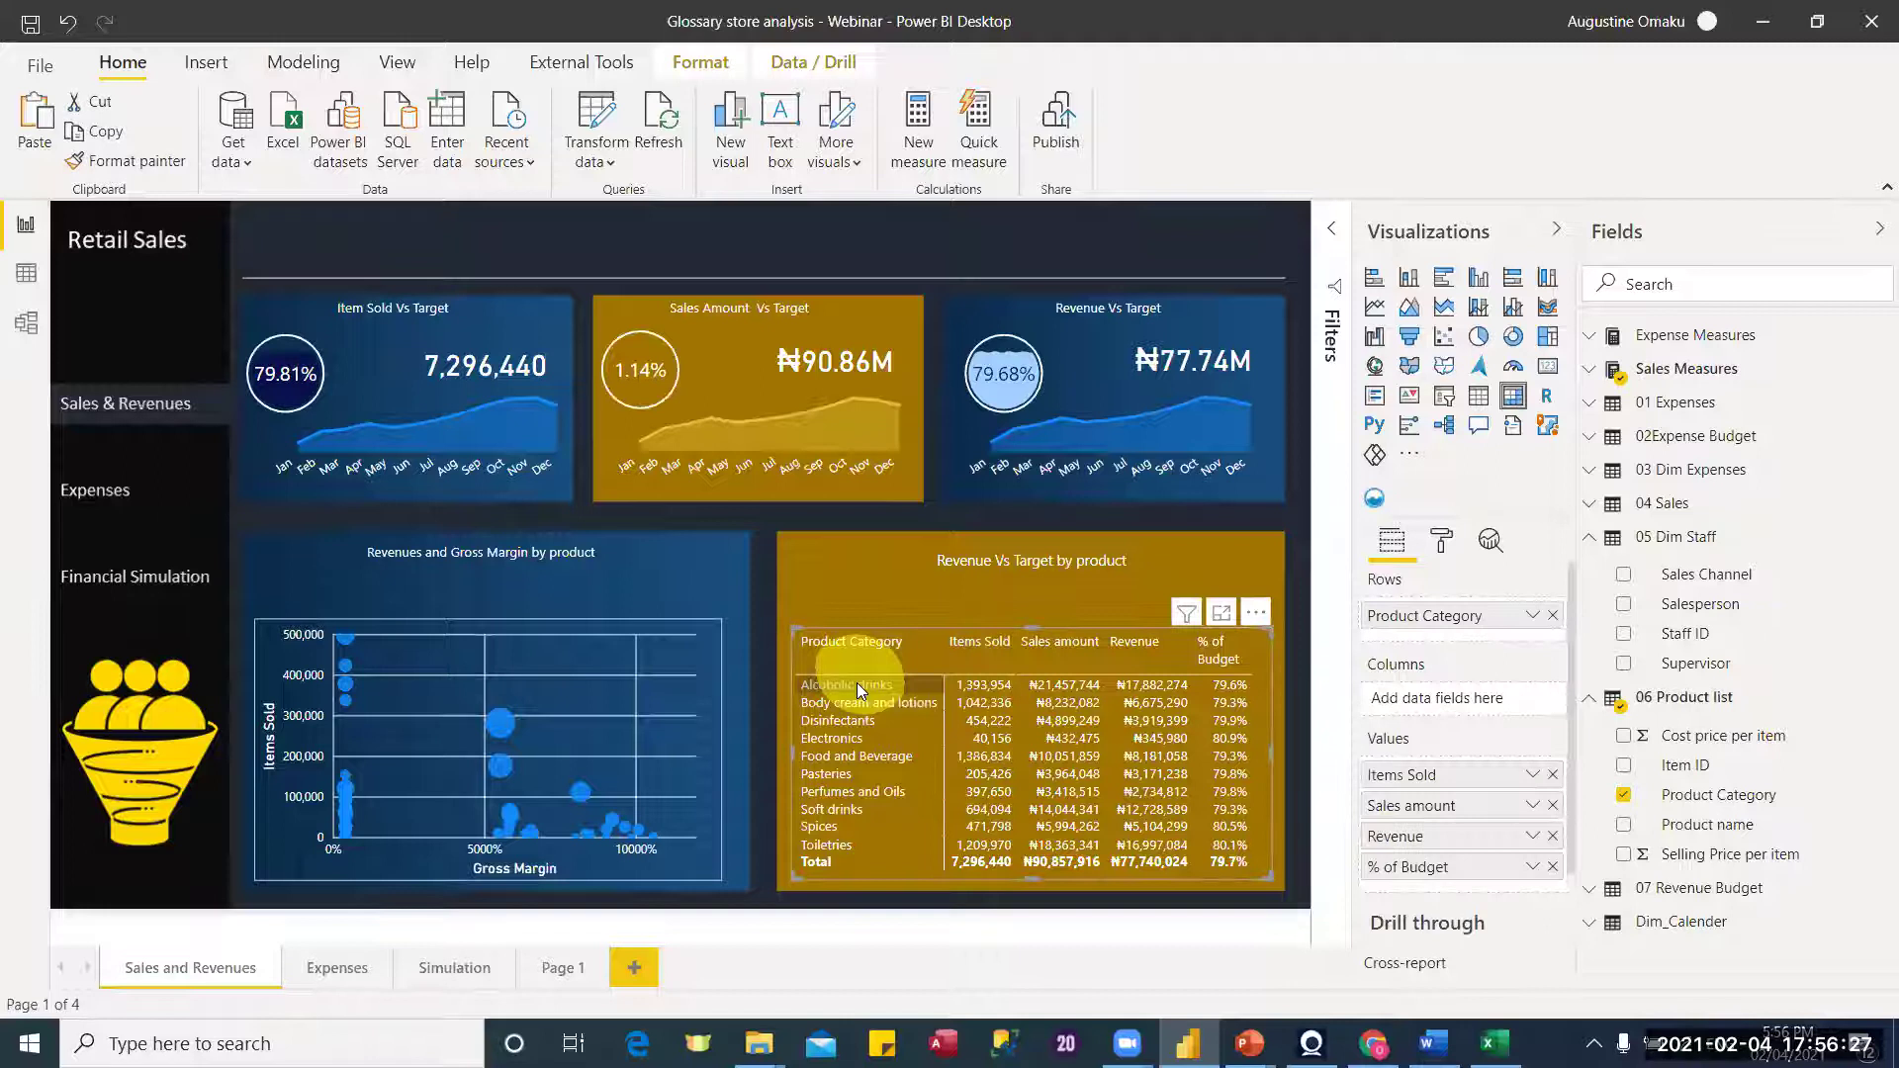
pyautogui.rightClick(857, 682)
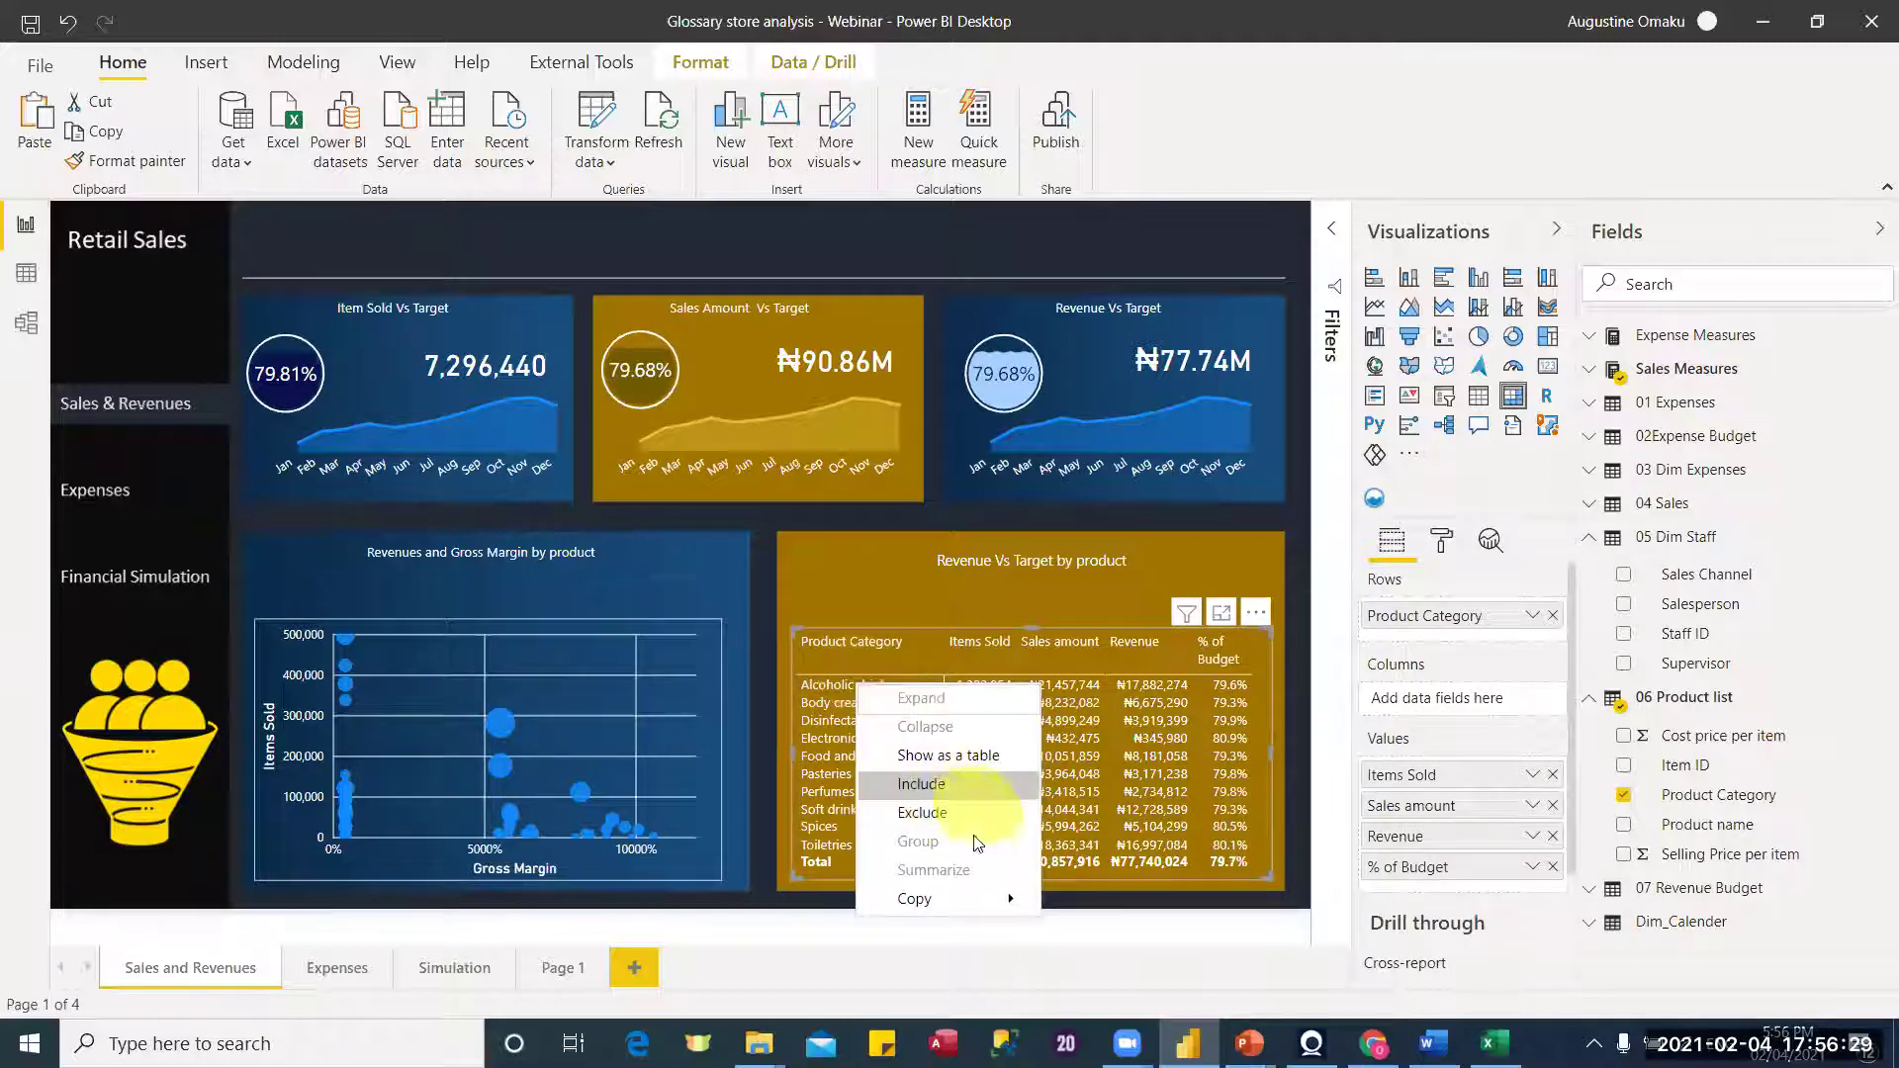
# Step: Add Product Category from 06 Product list as Page 1's drill-through field
pyautogui.click(576, 970)
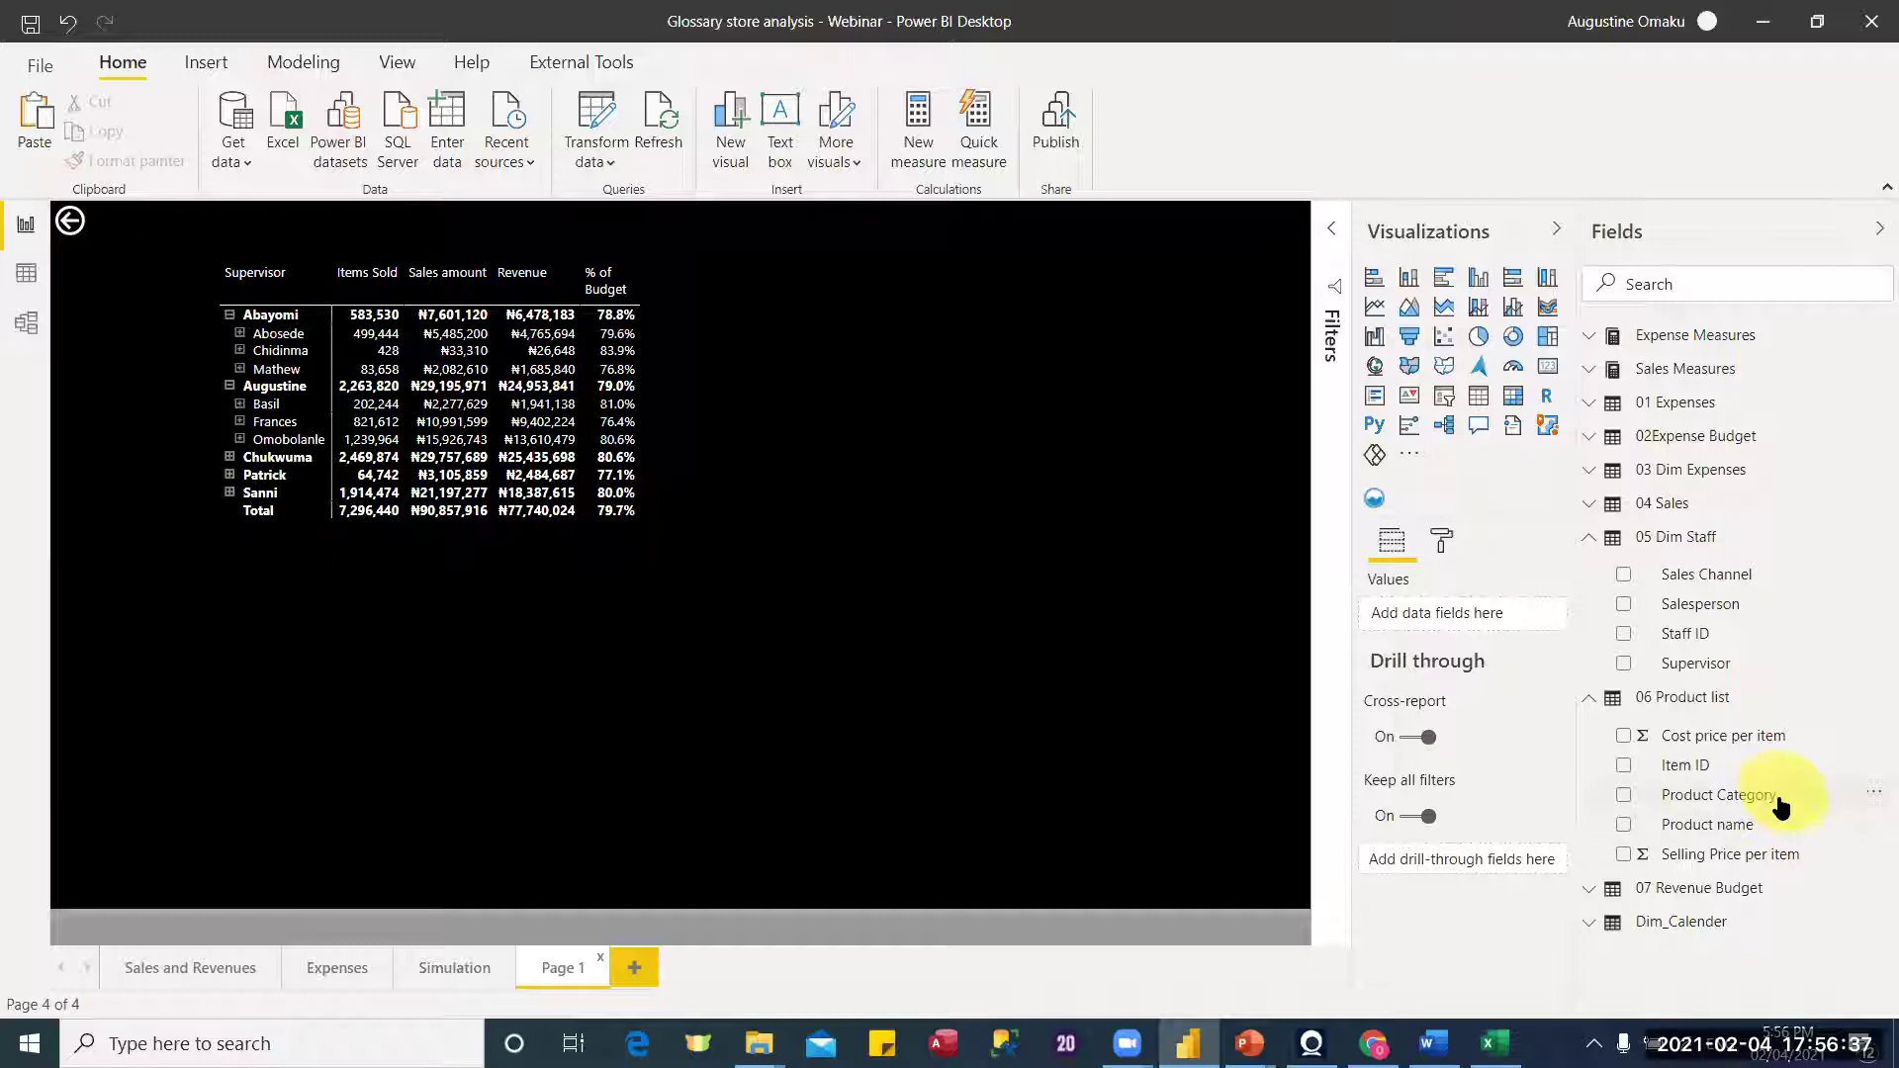
pyautogui.moveTo(1791, 800); pyautogui.dragTo(1491, 870)
pyautogui.scroll(-3, 1572, 752)
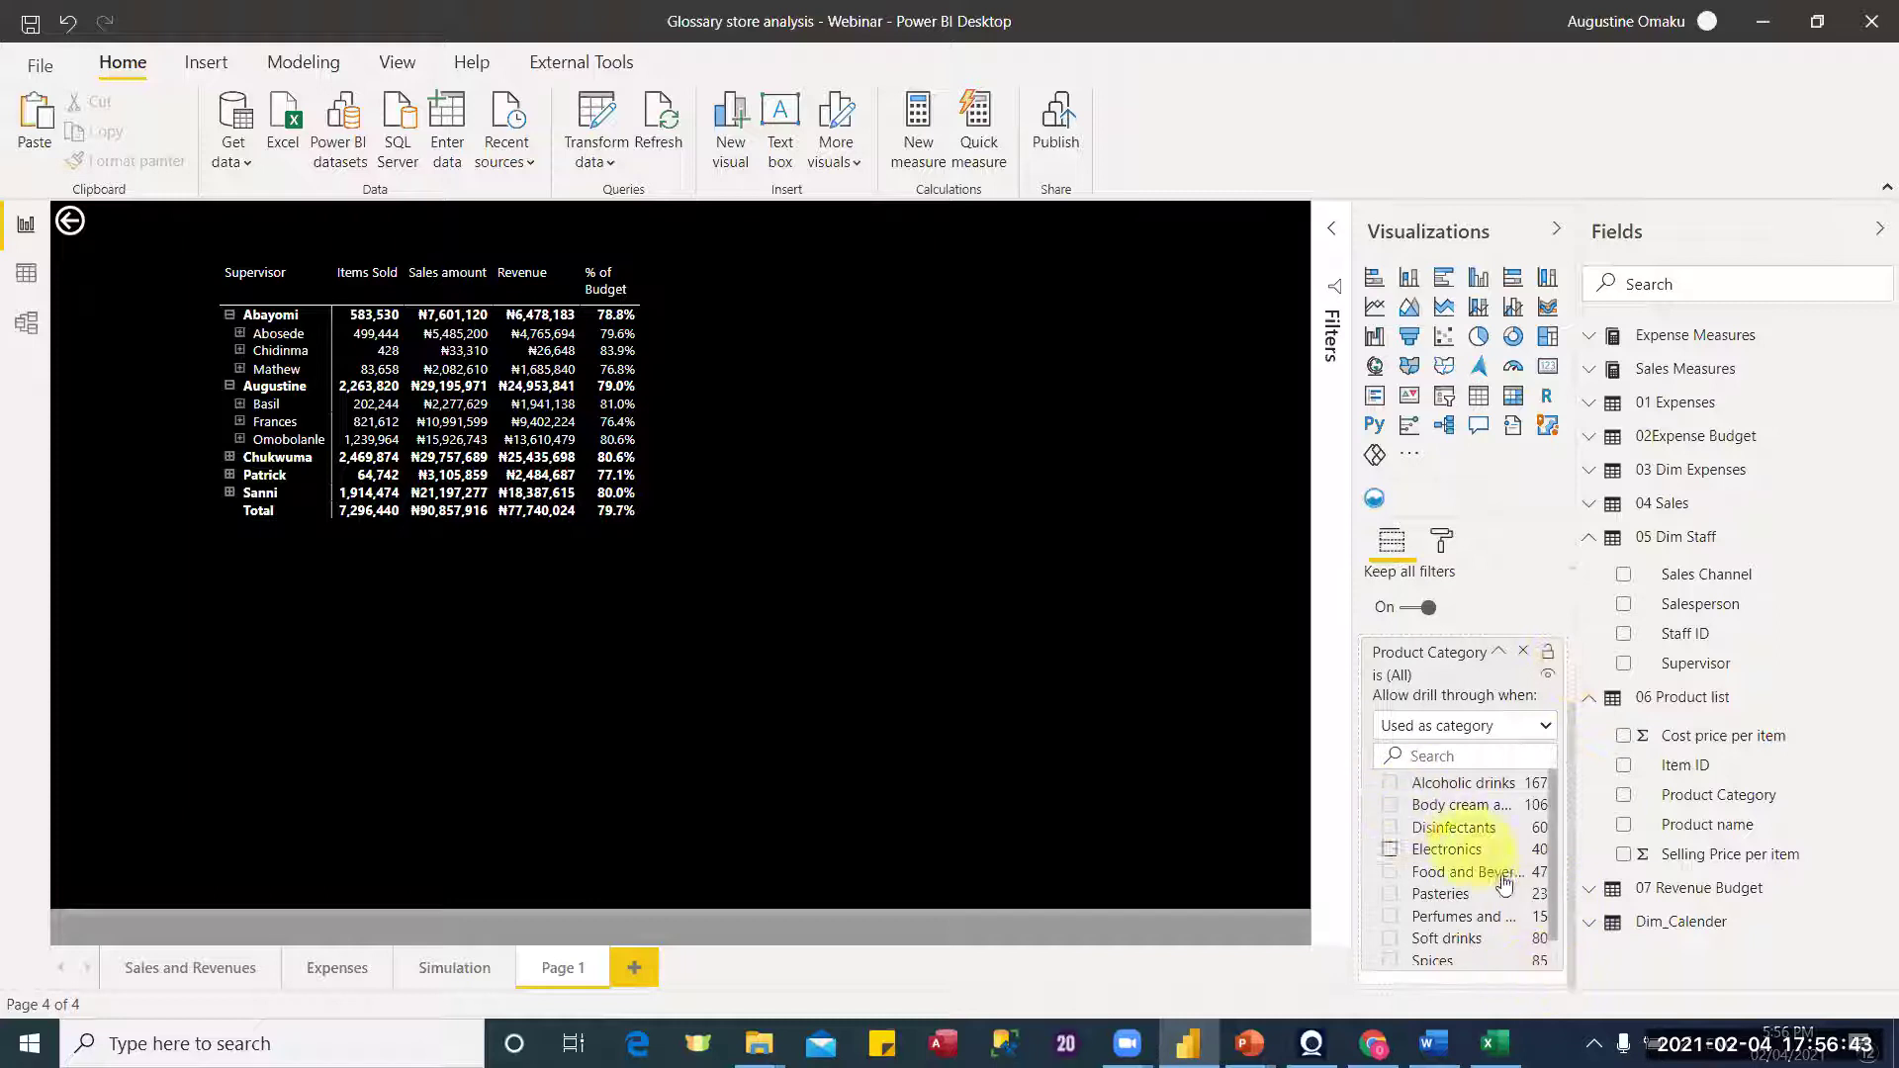
# Step: Drill through from Alcoholic drinks in the Sales and Revenues page's product category matrix to Page 1
pyautogui.click(185, 969)
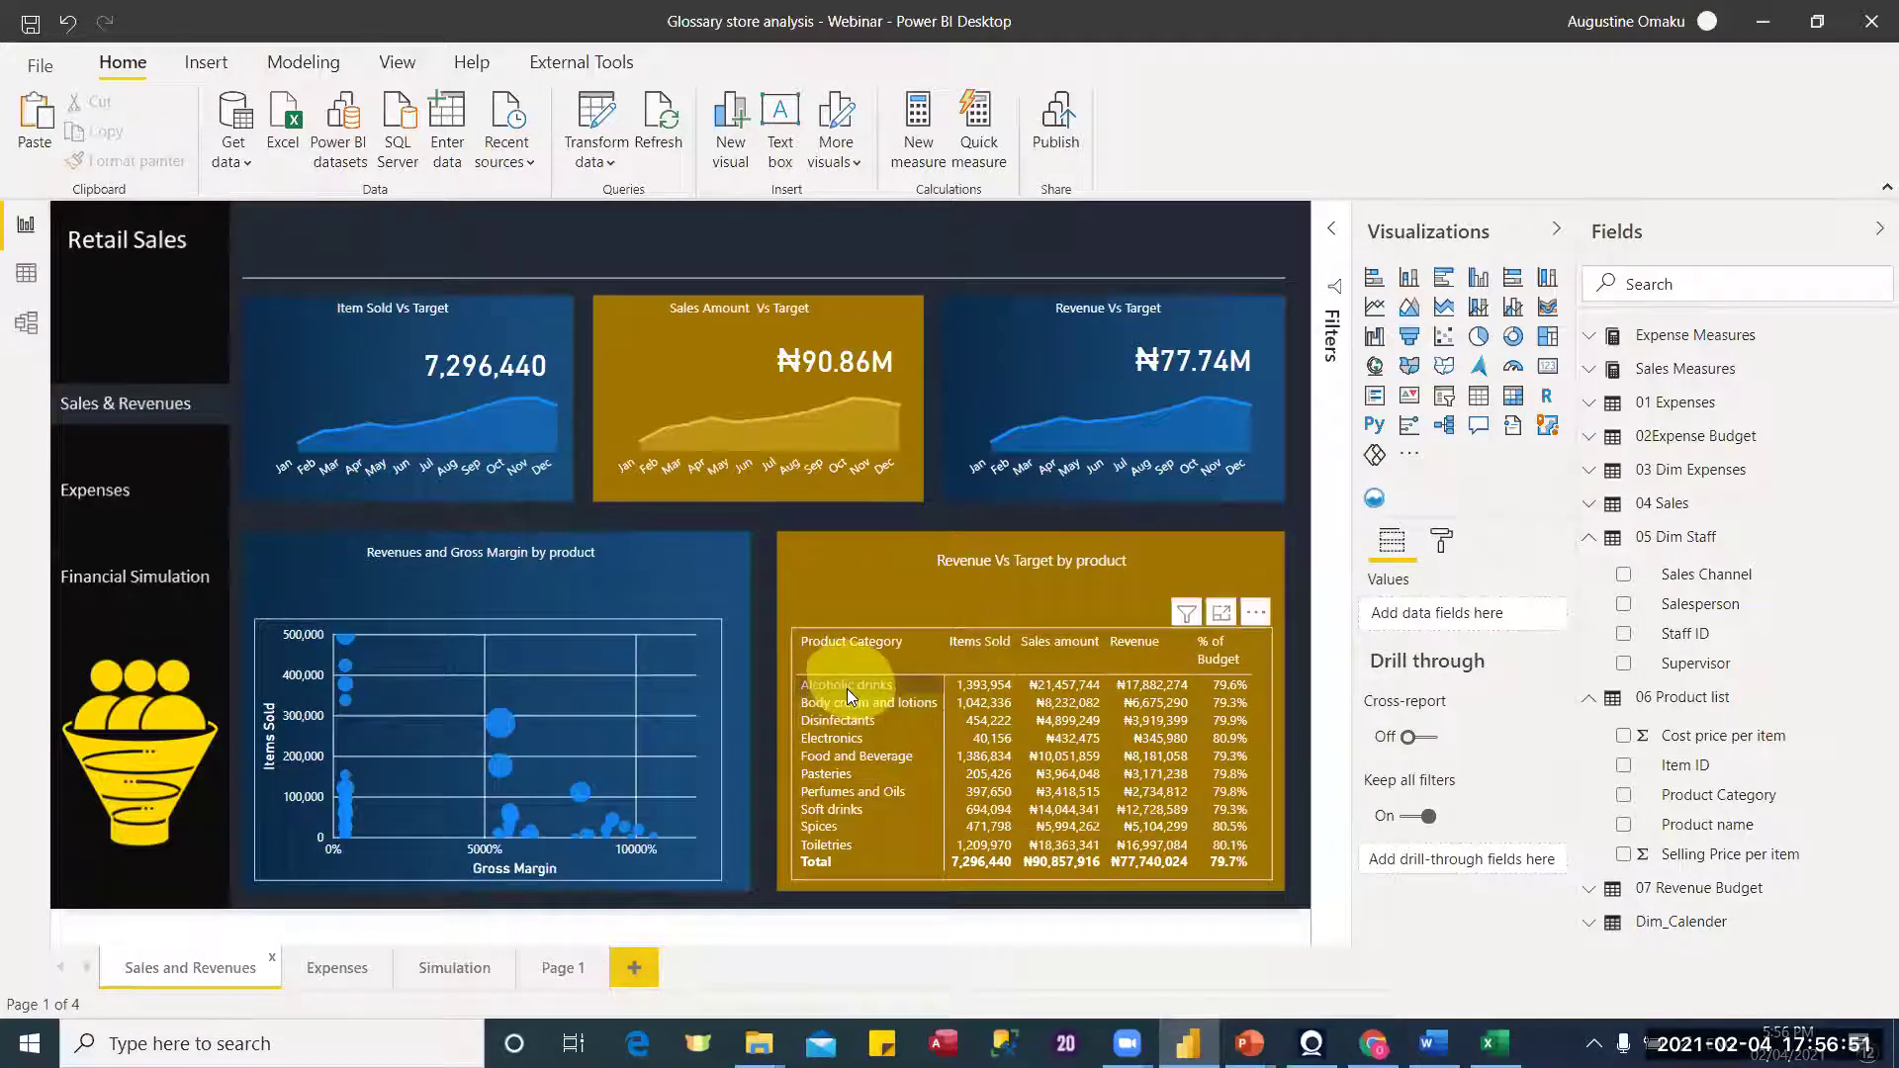
pyautogui.rightClick(846, 688)
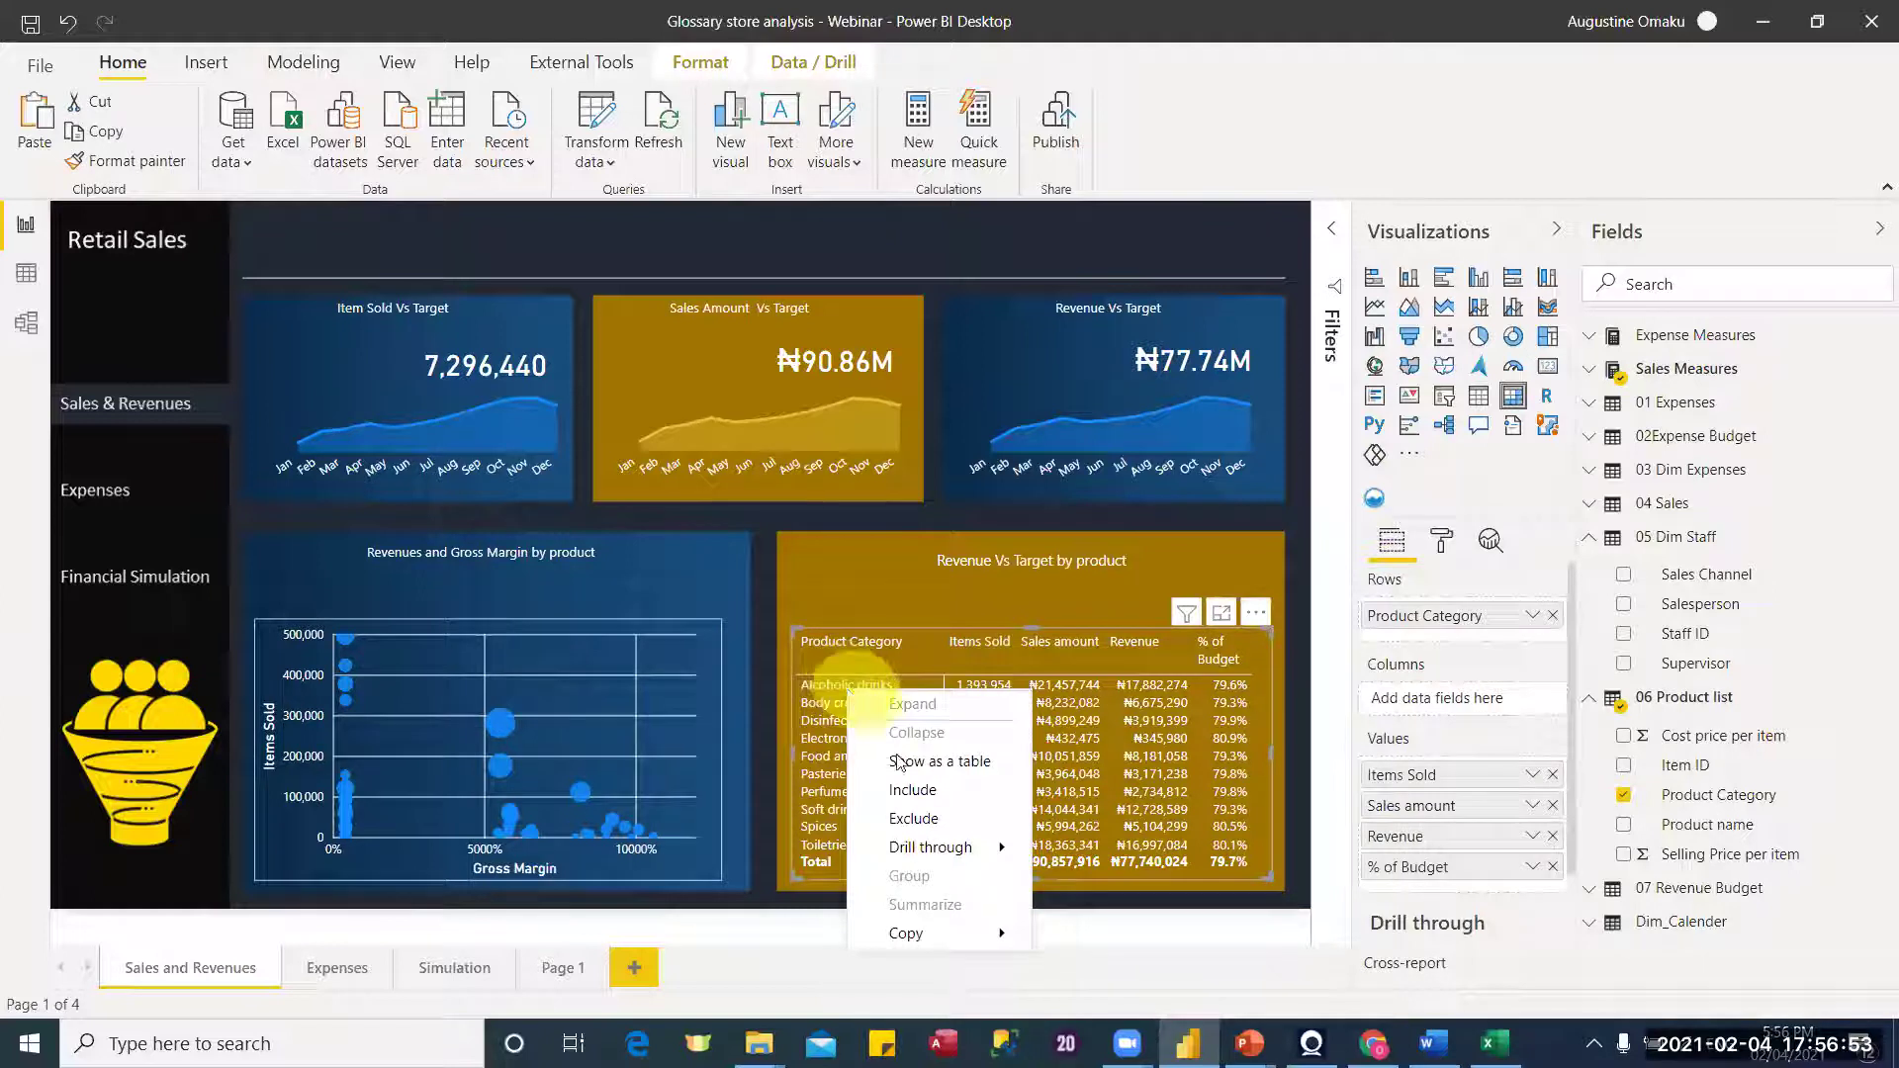
pyautogui.moveTo(992, 859)
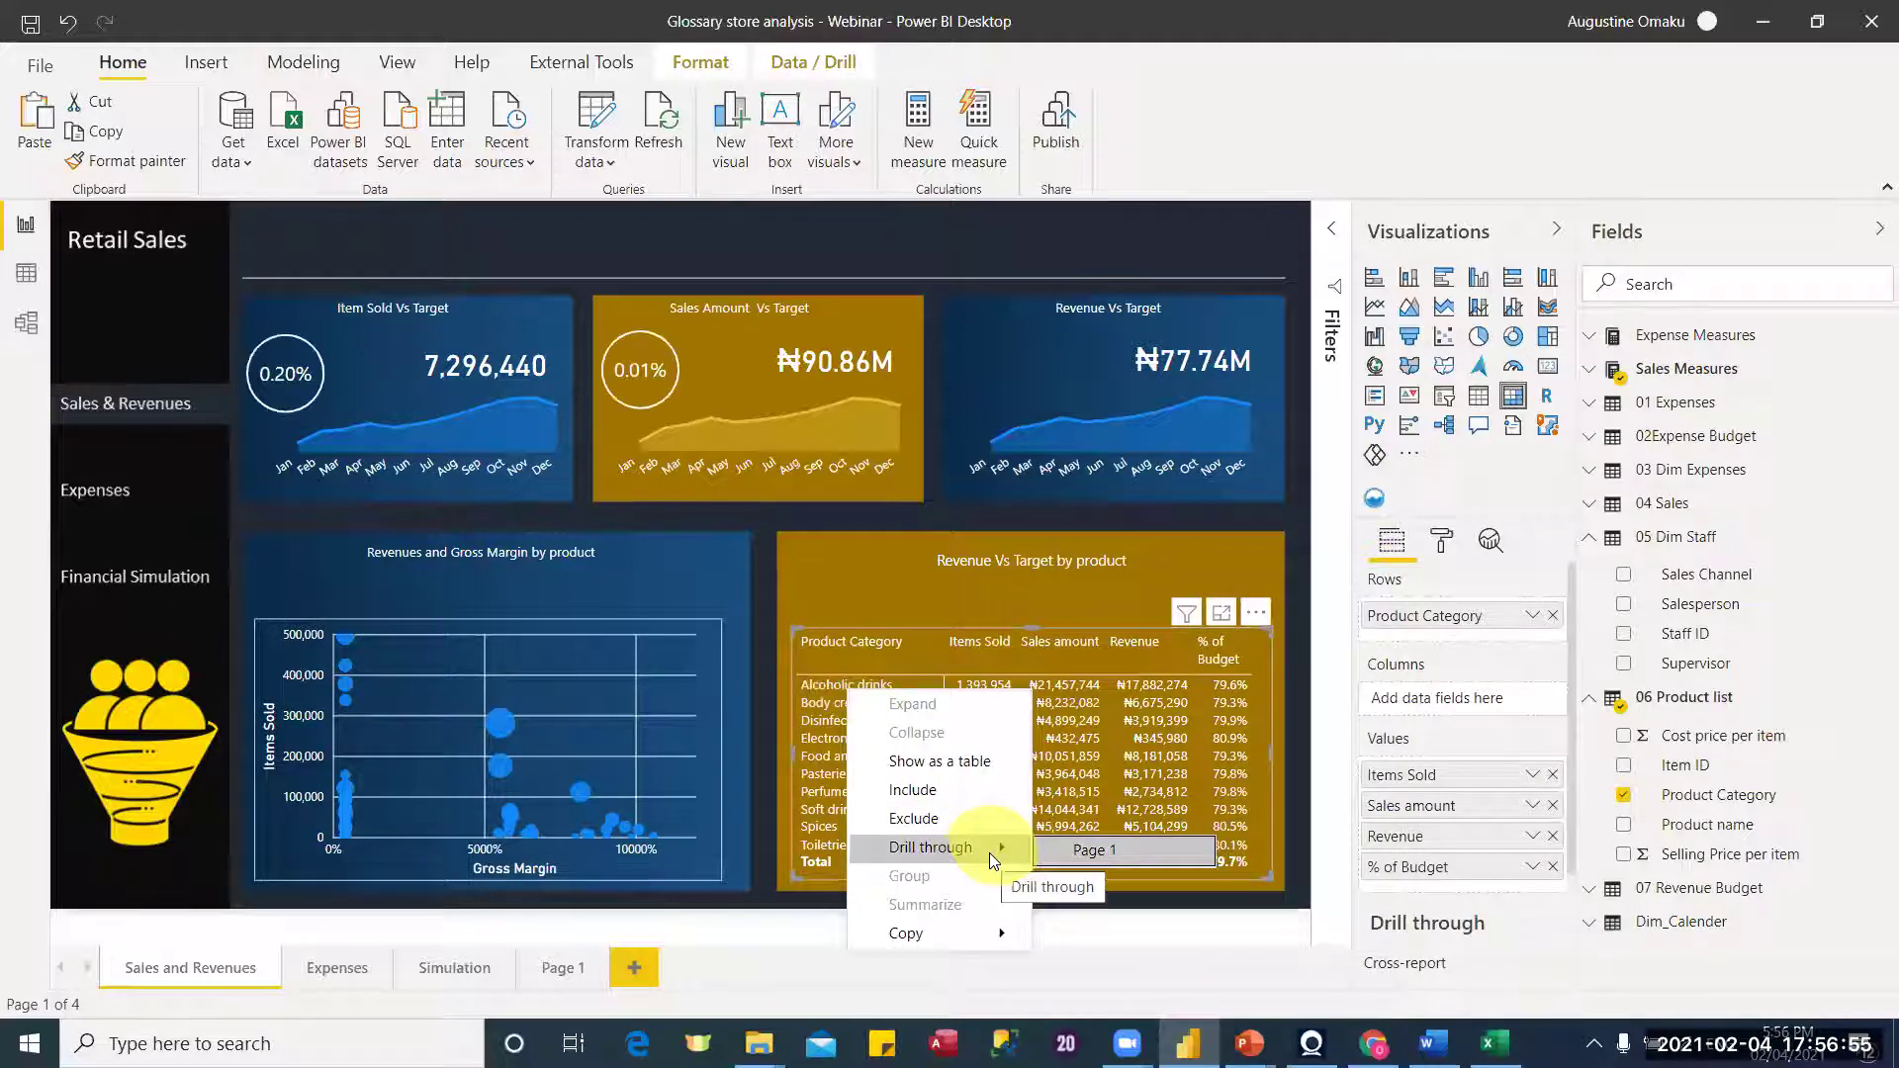
pyautogui.click(1095, 850)
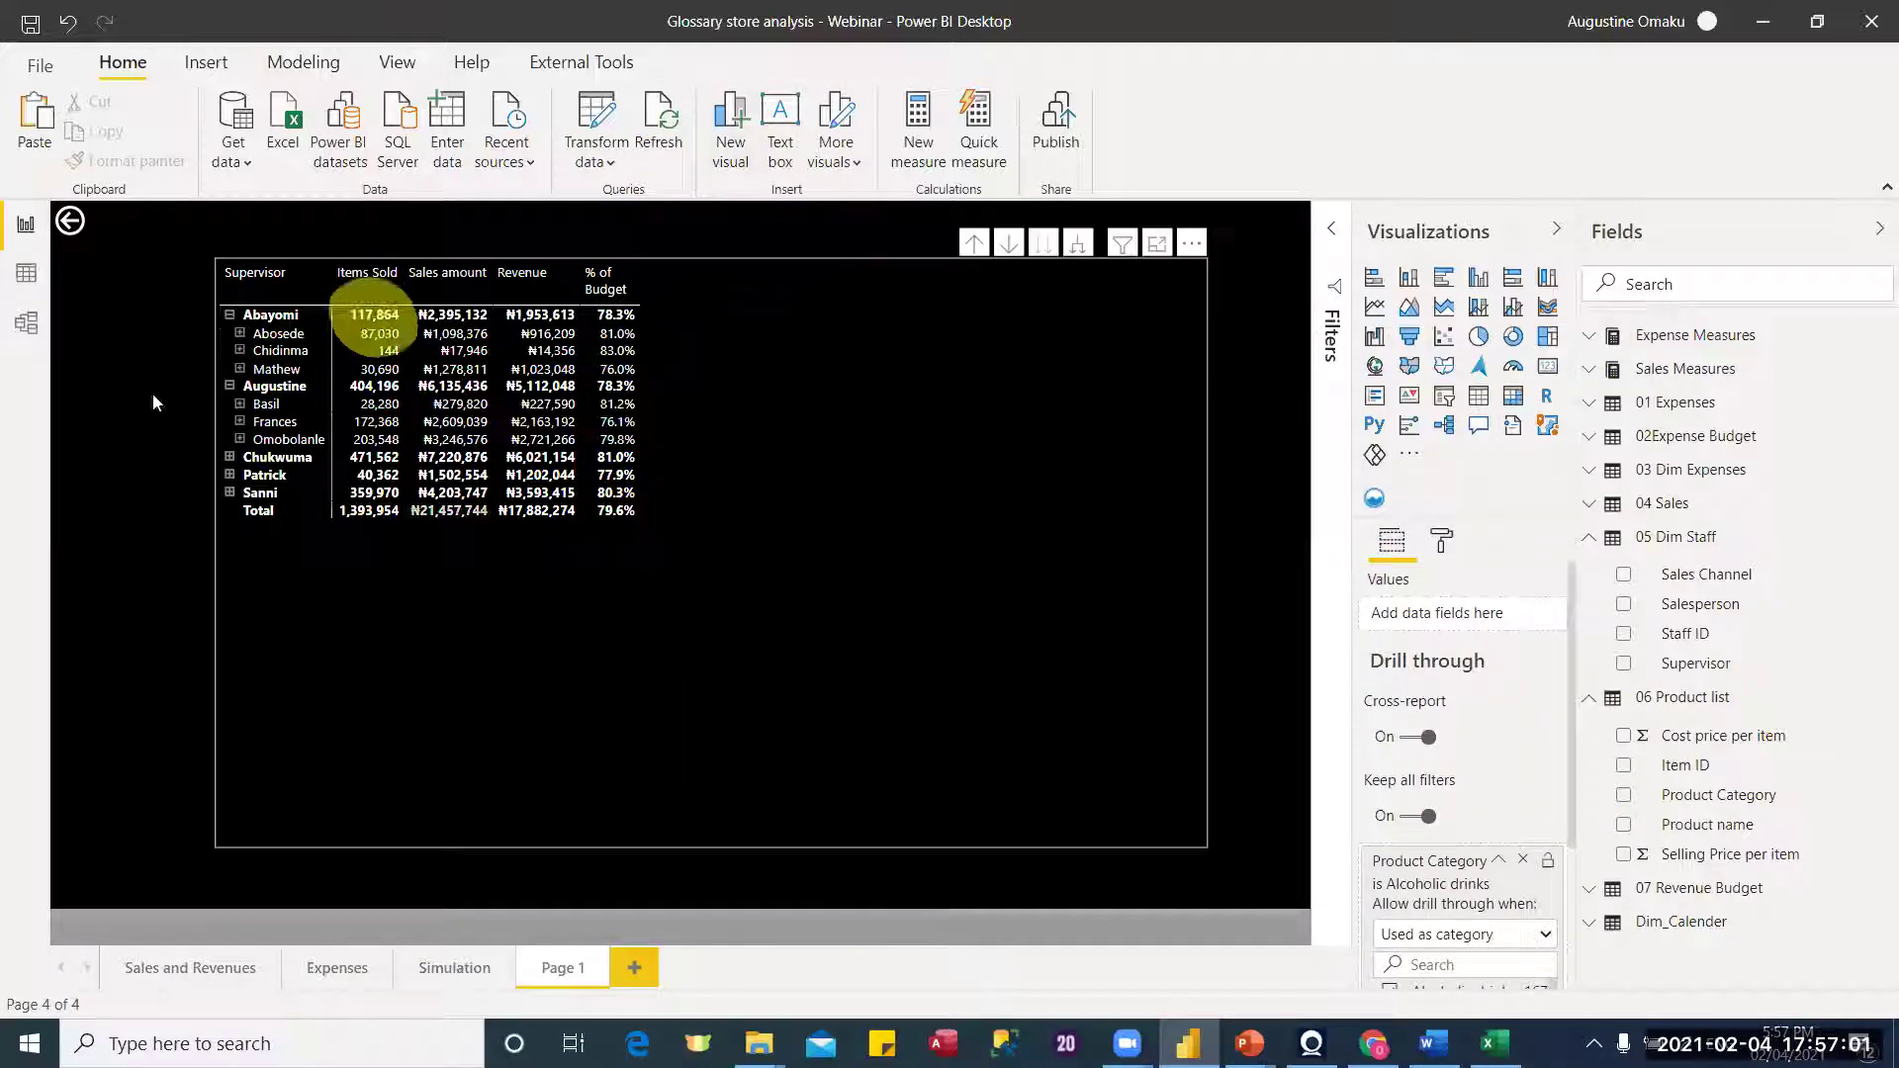
# Step: Rename Page 1 as Further breakdown
pyautogui.doubleClick(561, 967)
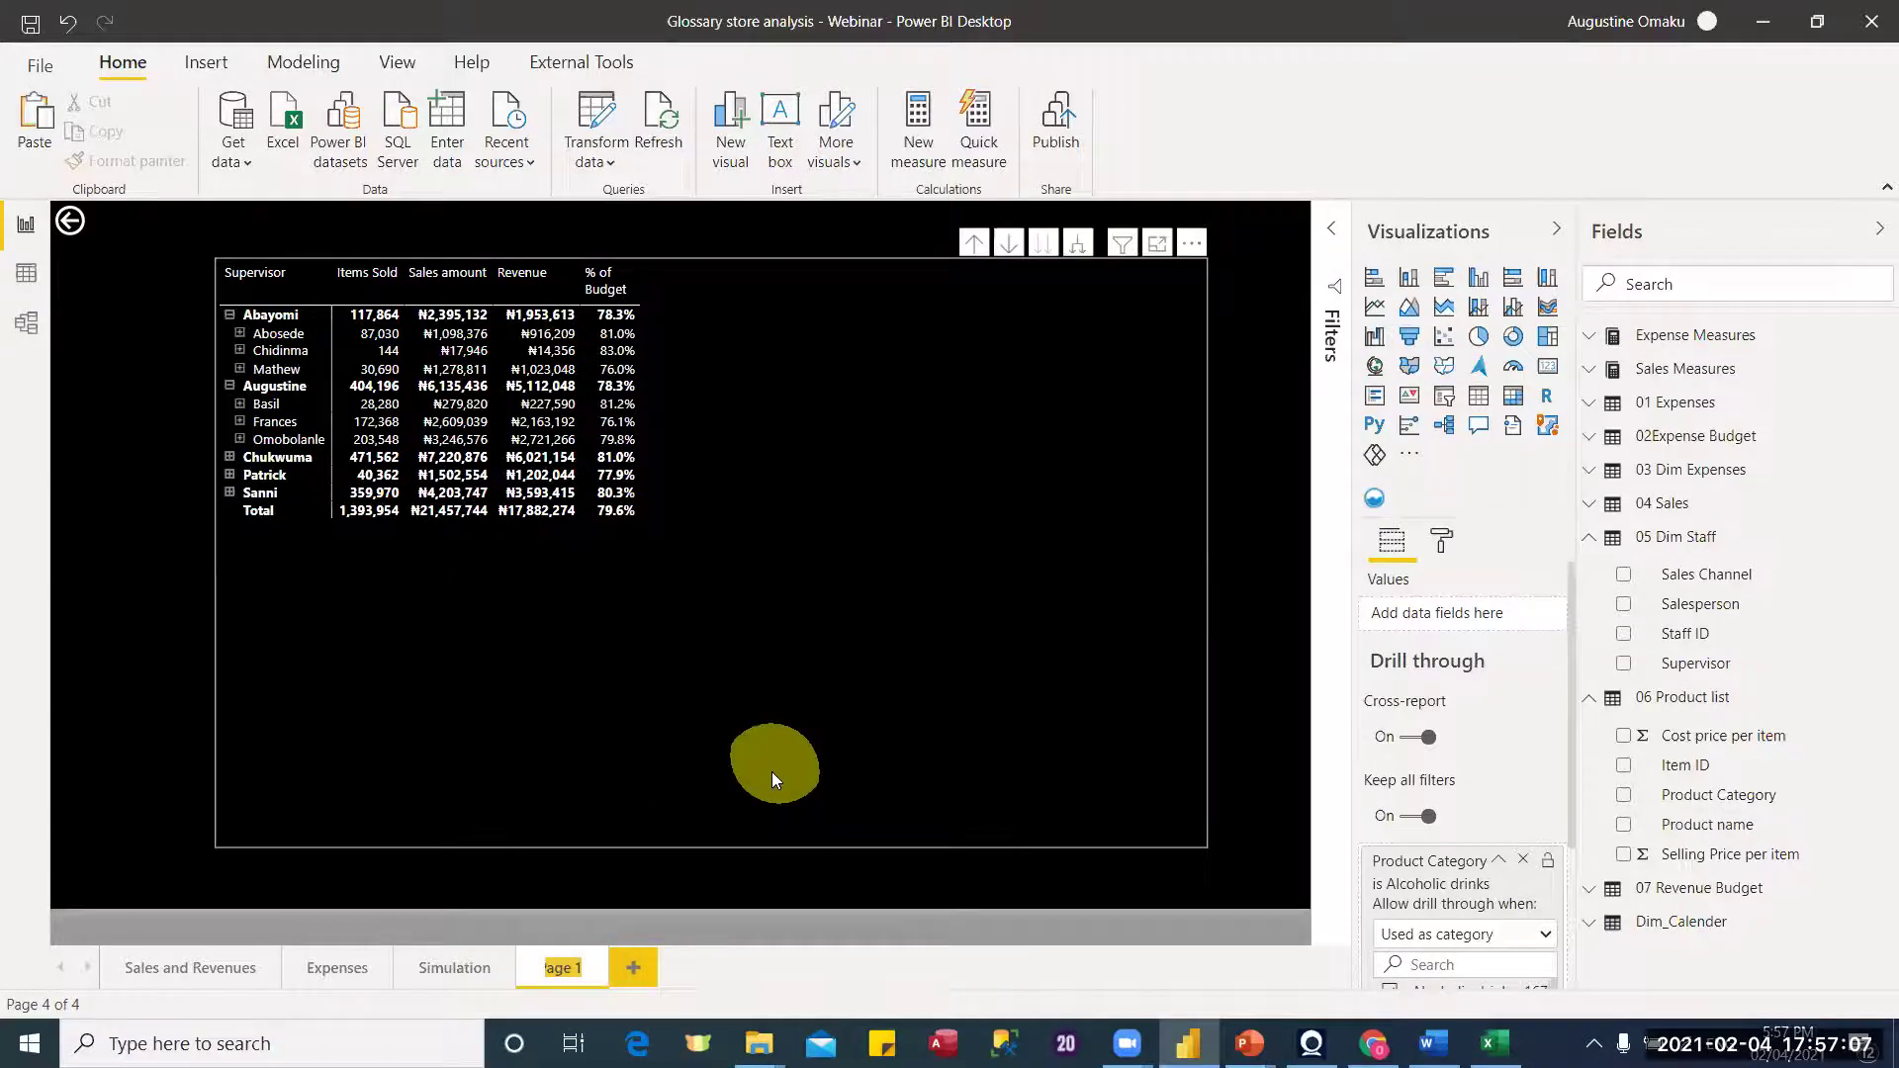
pyautogui.write('D')
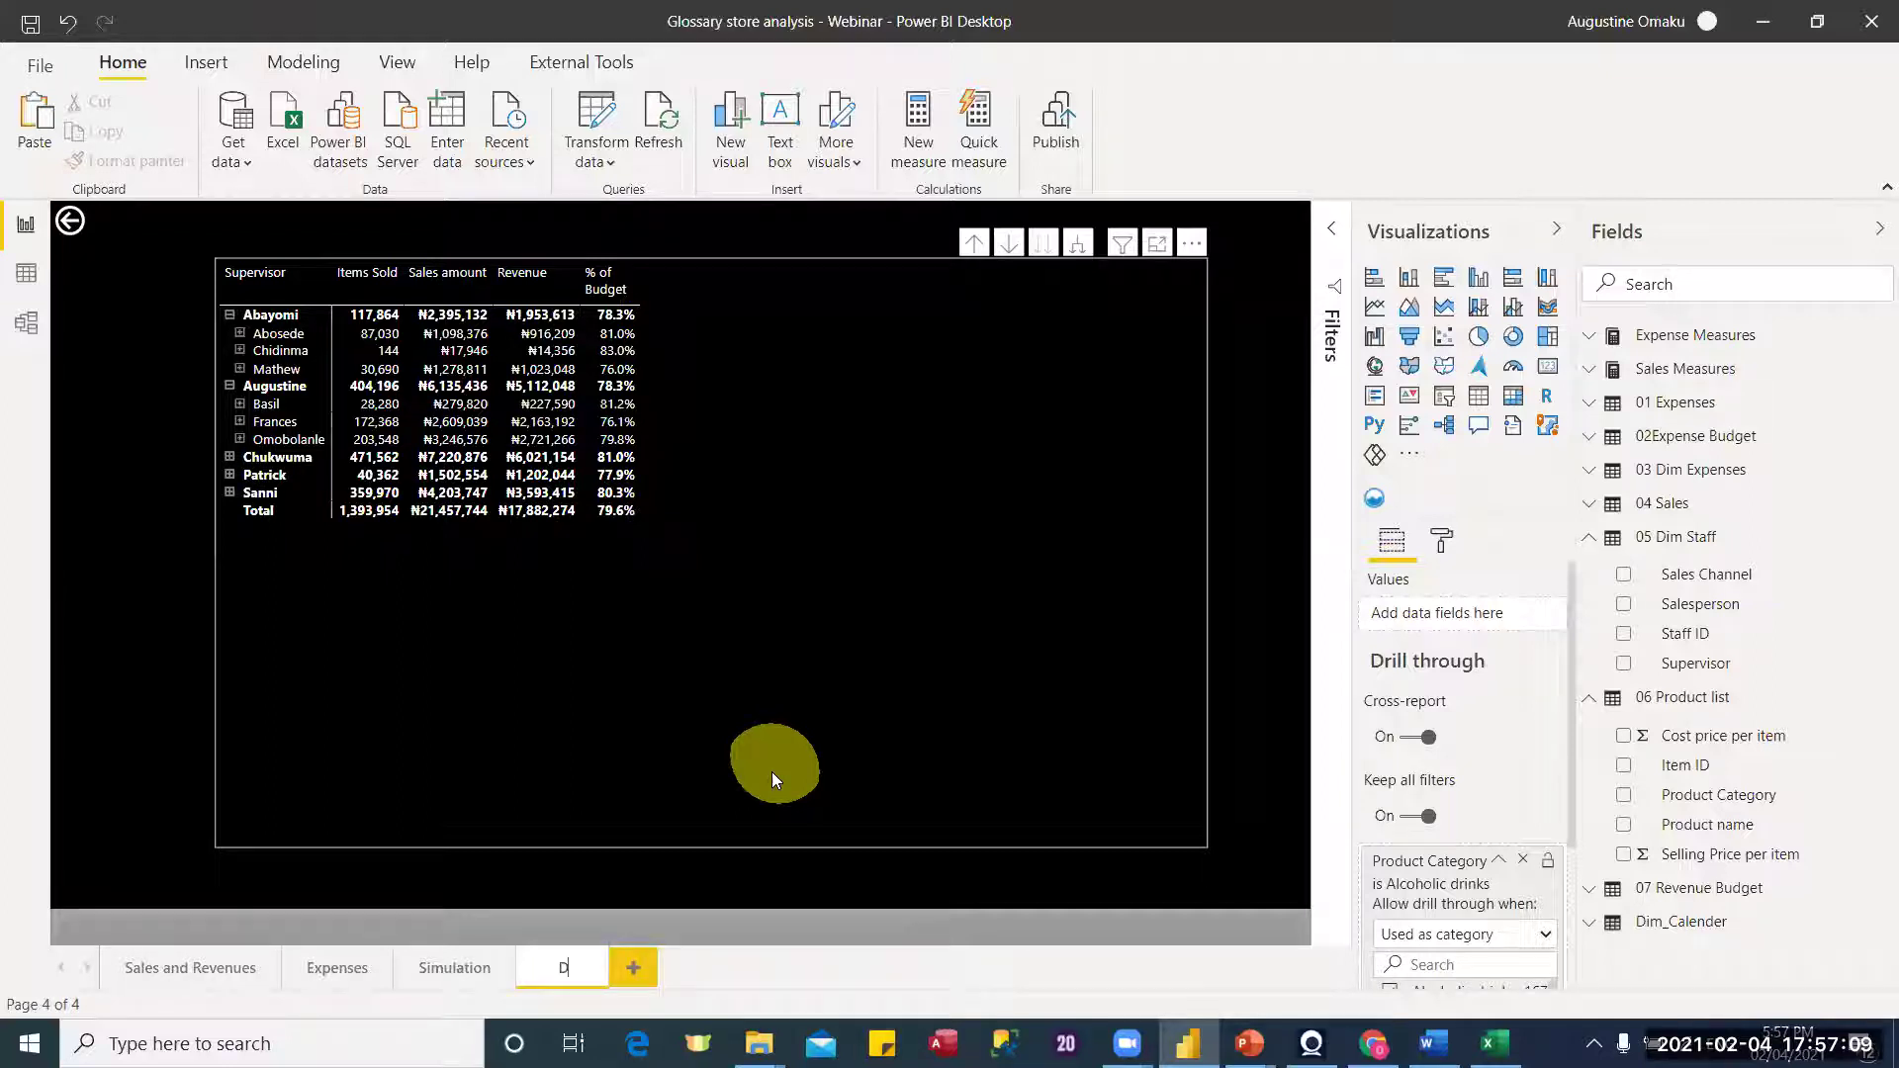
pyautogui.press('BackSpace')
pyautogui.write('Further')
pyautogui.write(' break')
pyautogui.write('down')
pyautogui.click(746, 870)
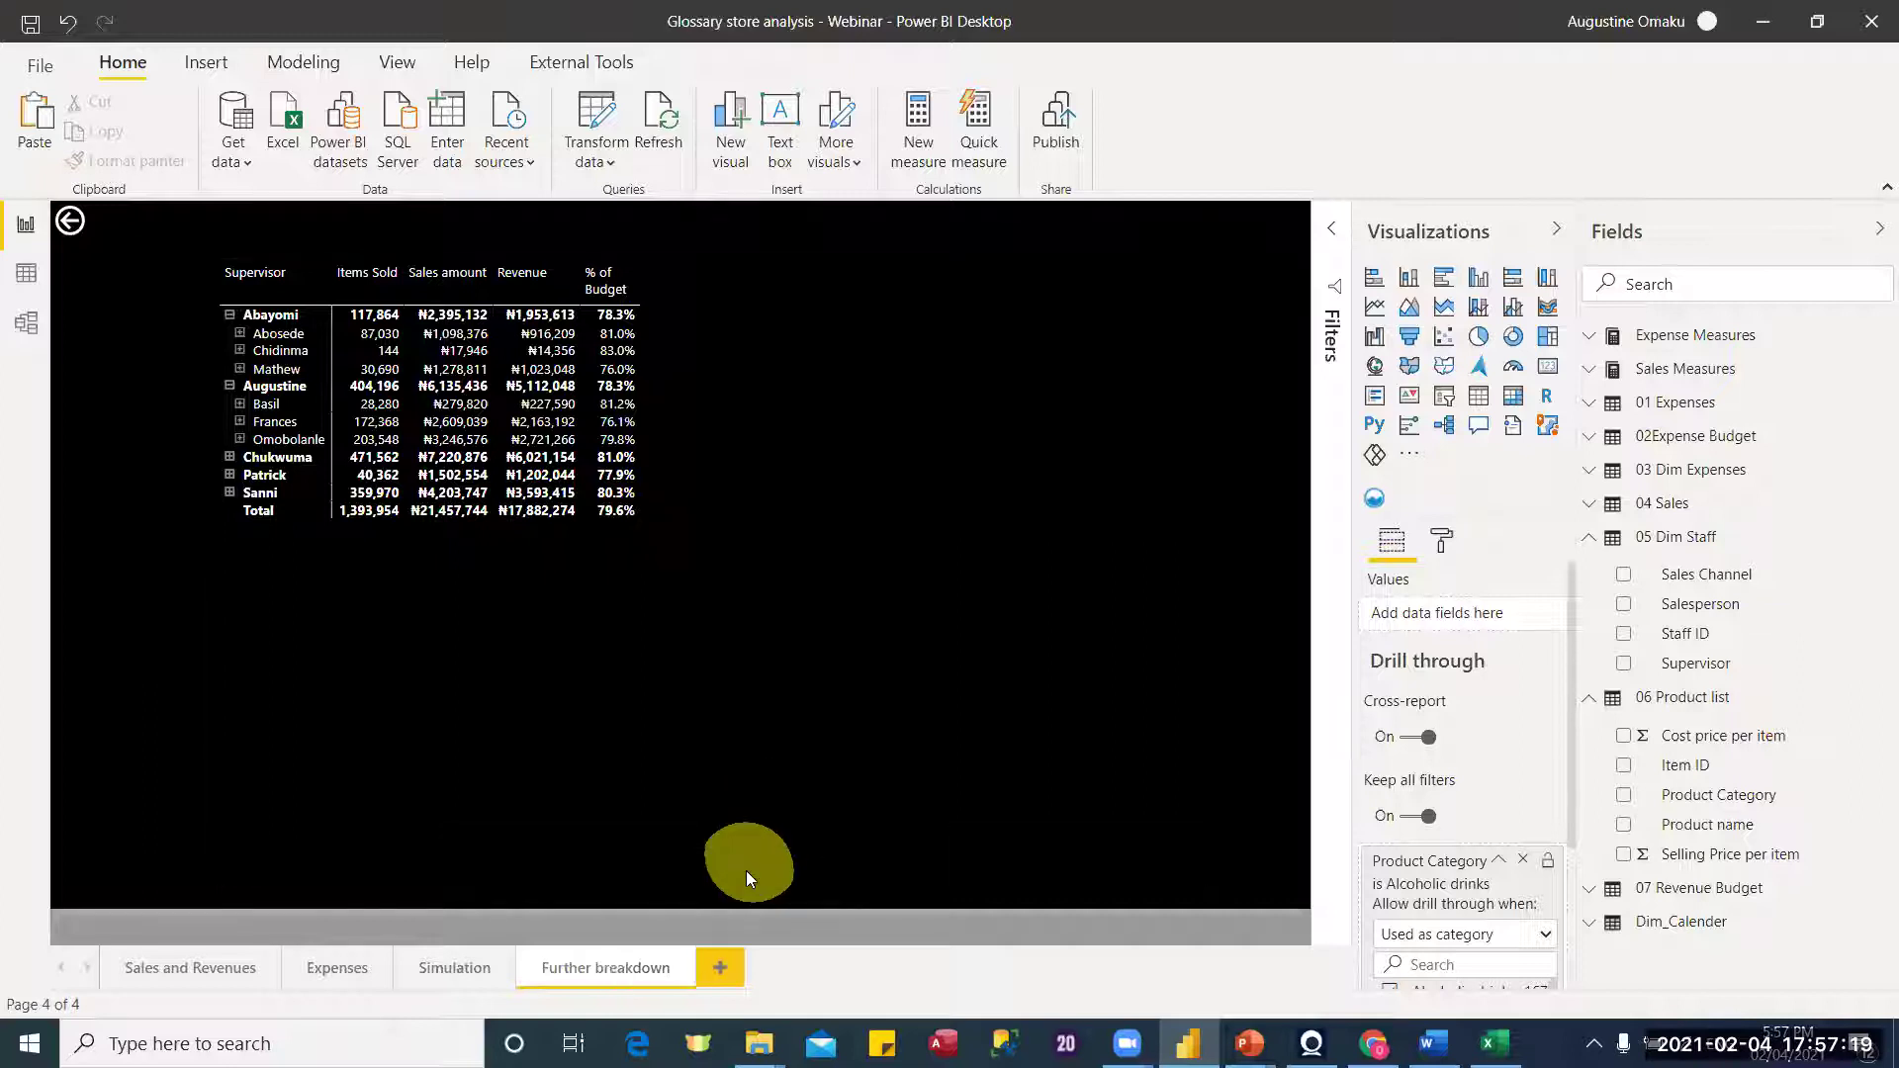
# Step: Hide the Further breakdown page from the report's page navigation
pyautogui.click(195, 967)
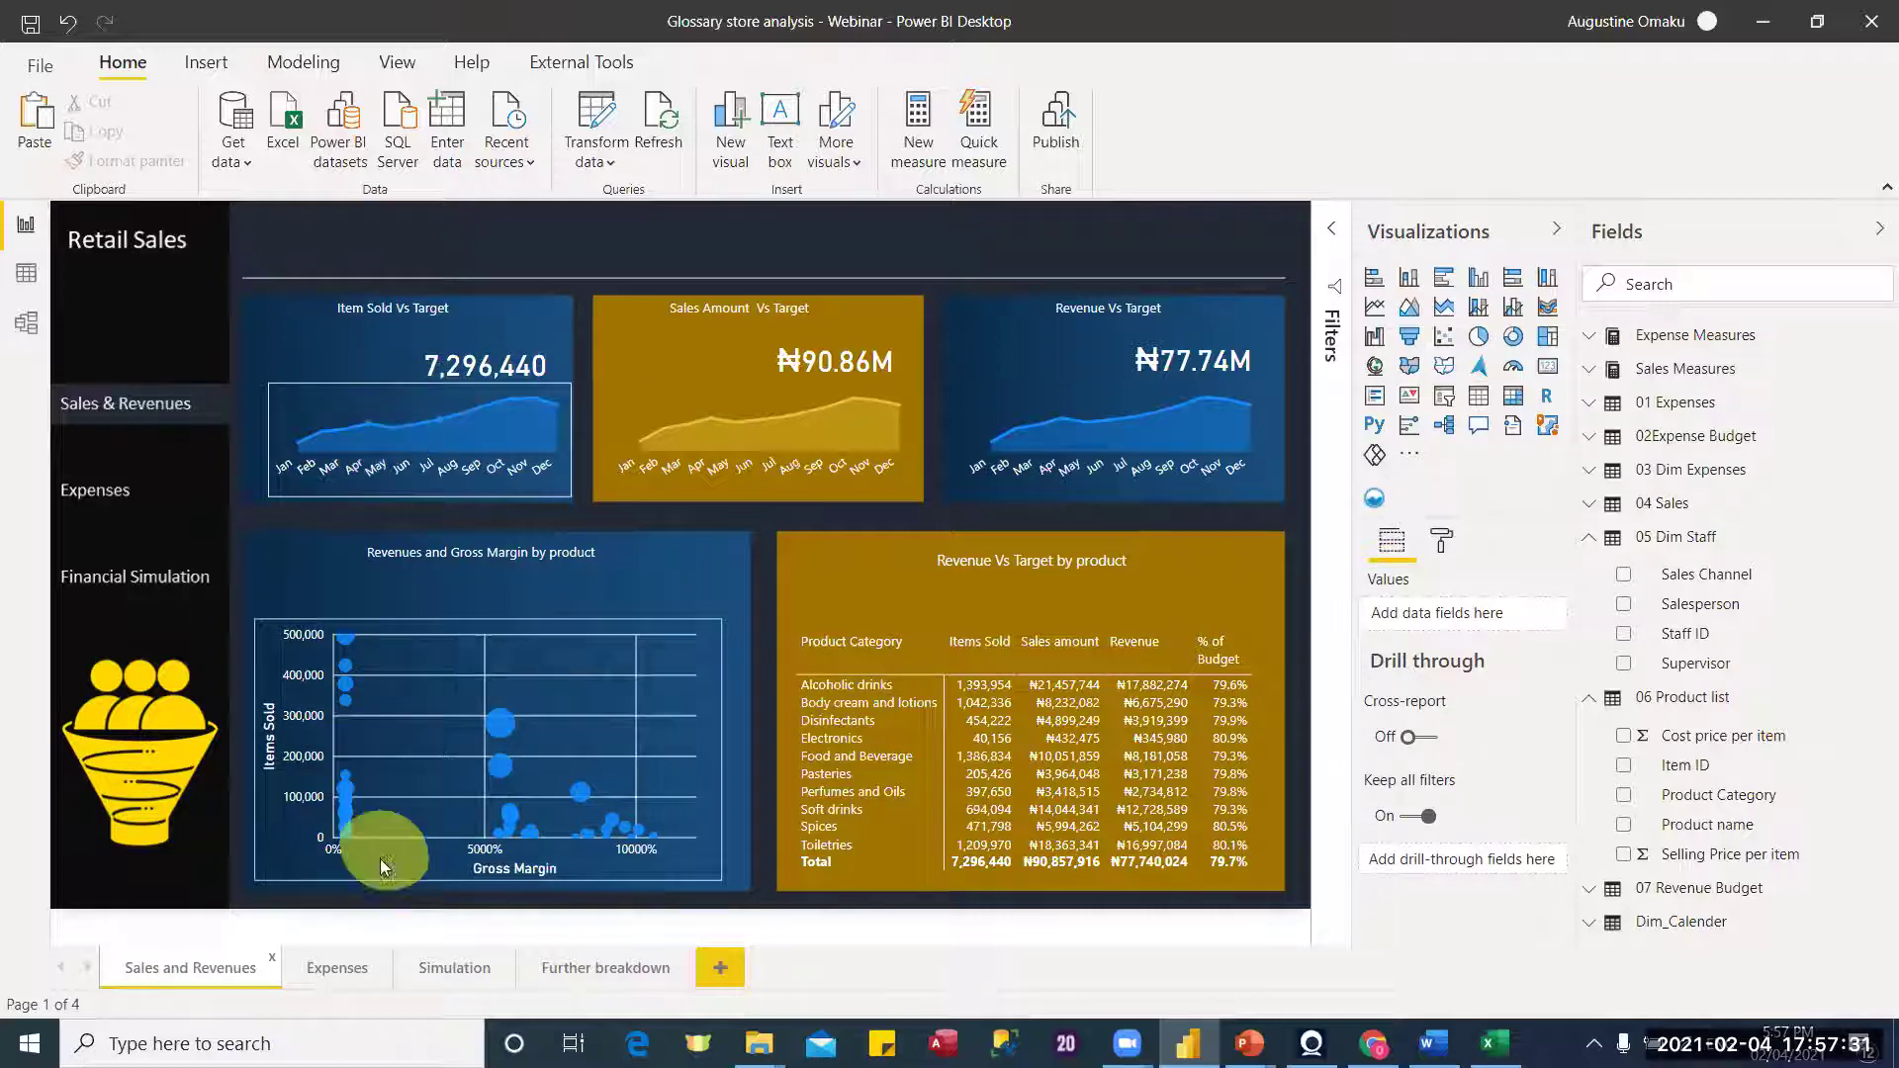
pyautogui.click(623, 969)
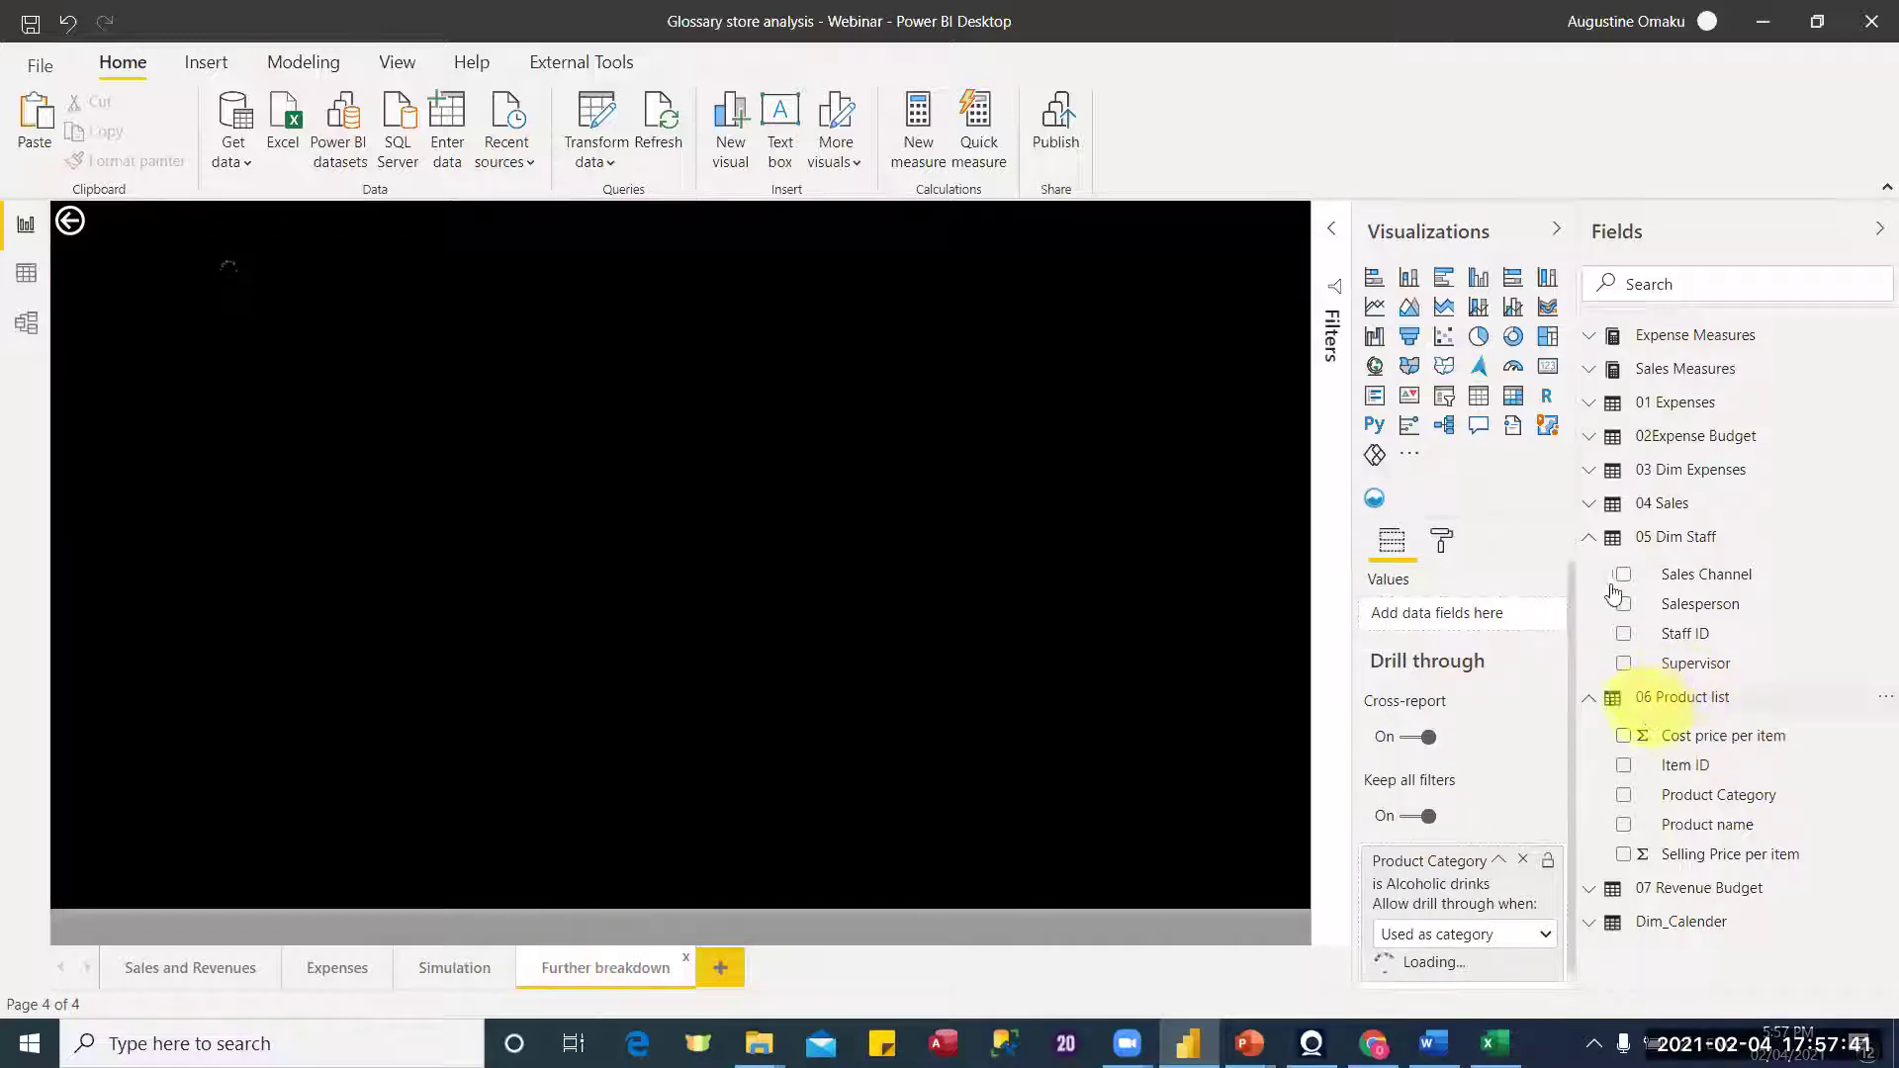
pyautogui.click(1592, 539)
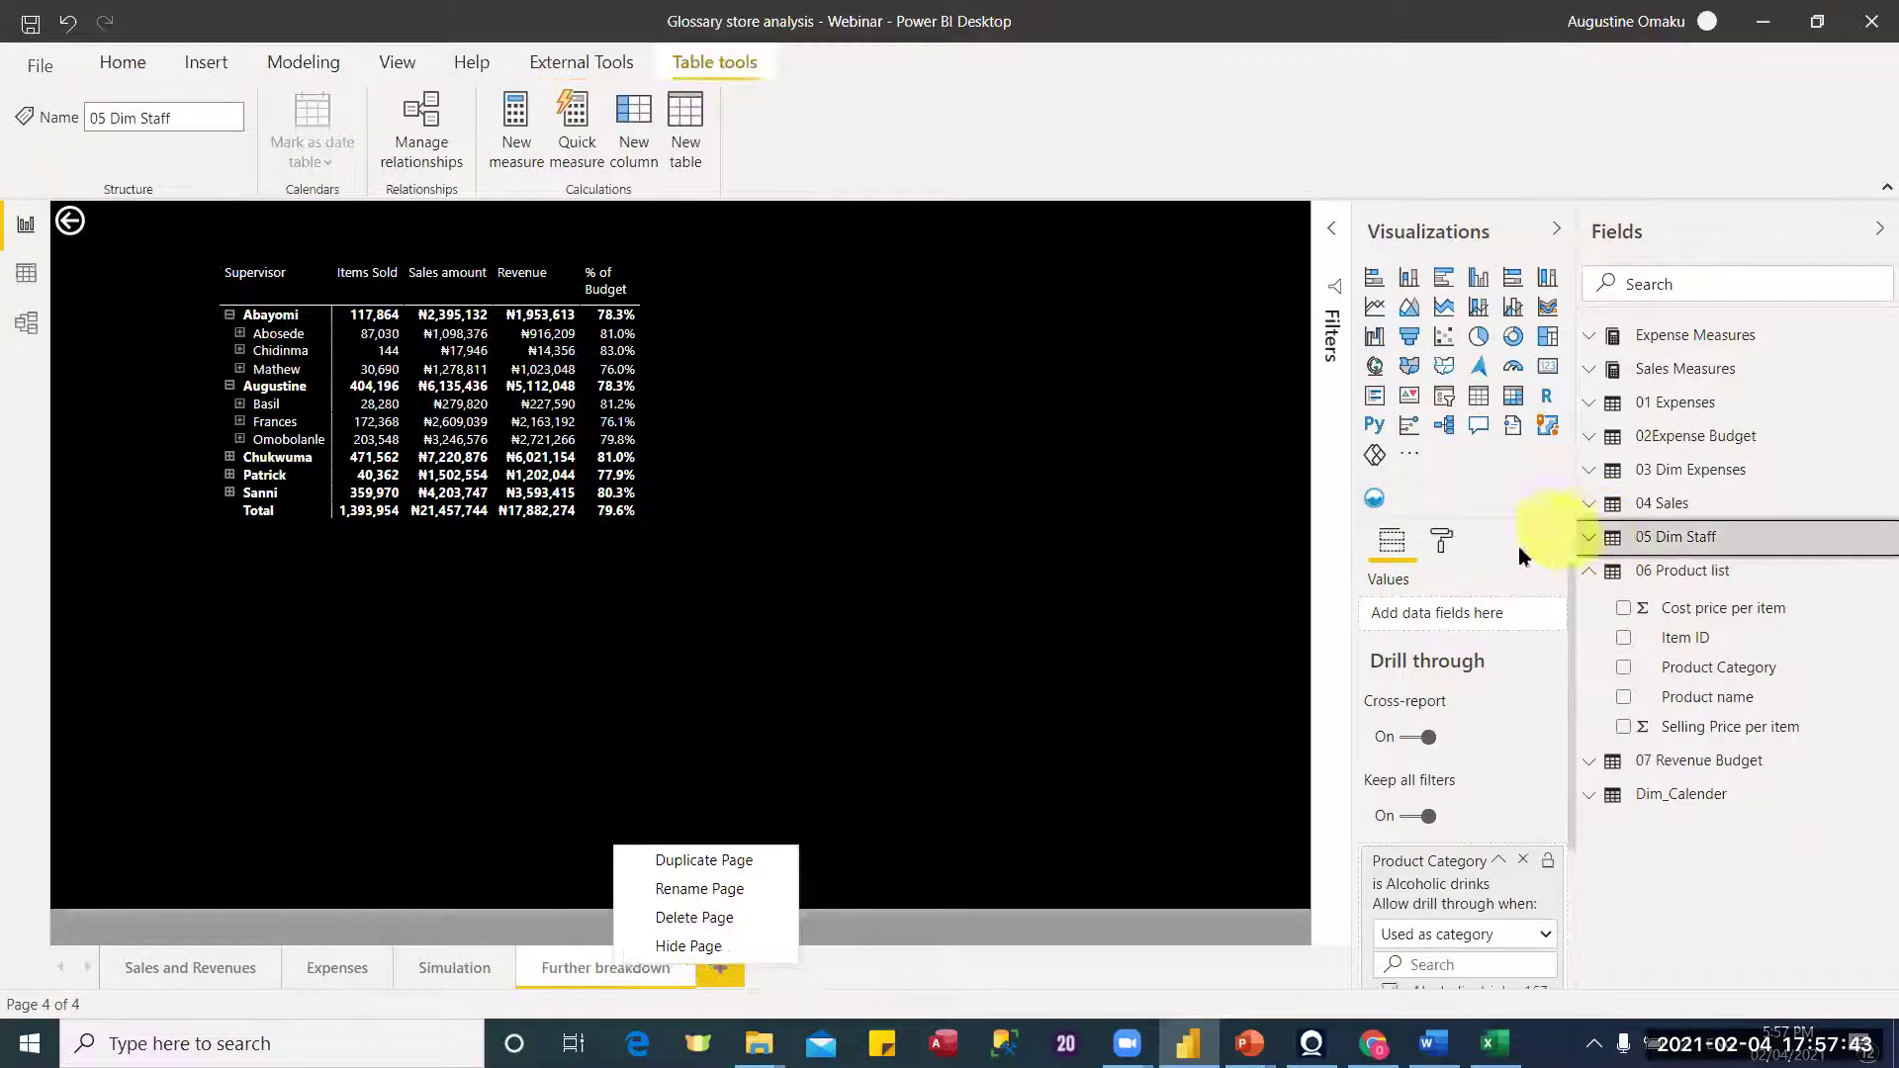
pyautogui.click(704, 945)
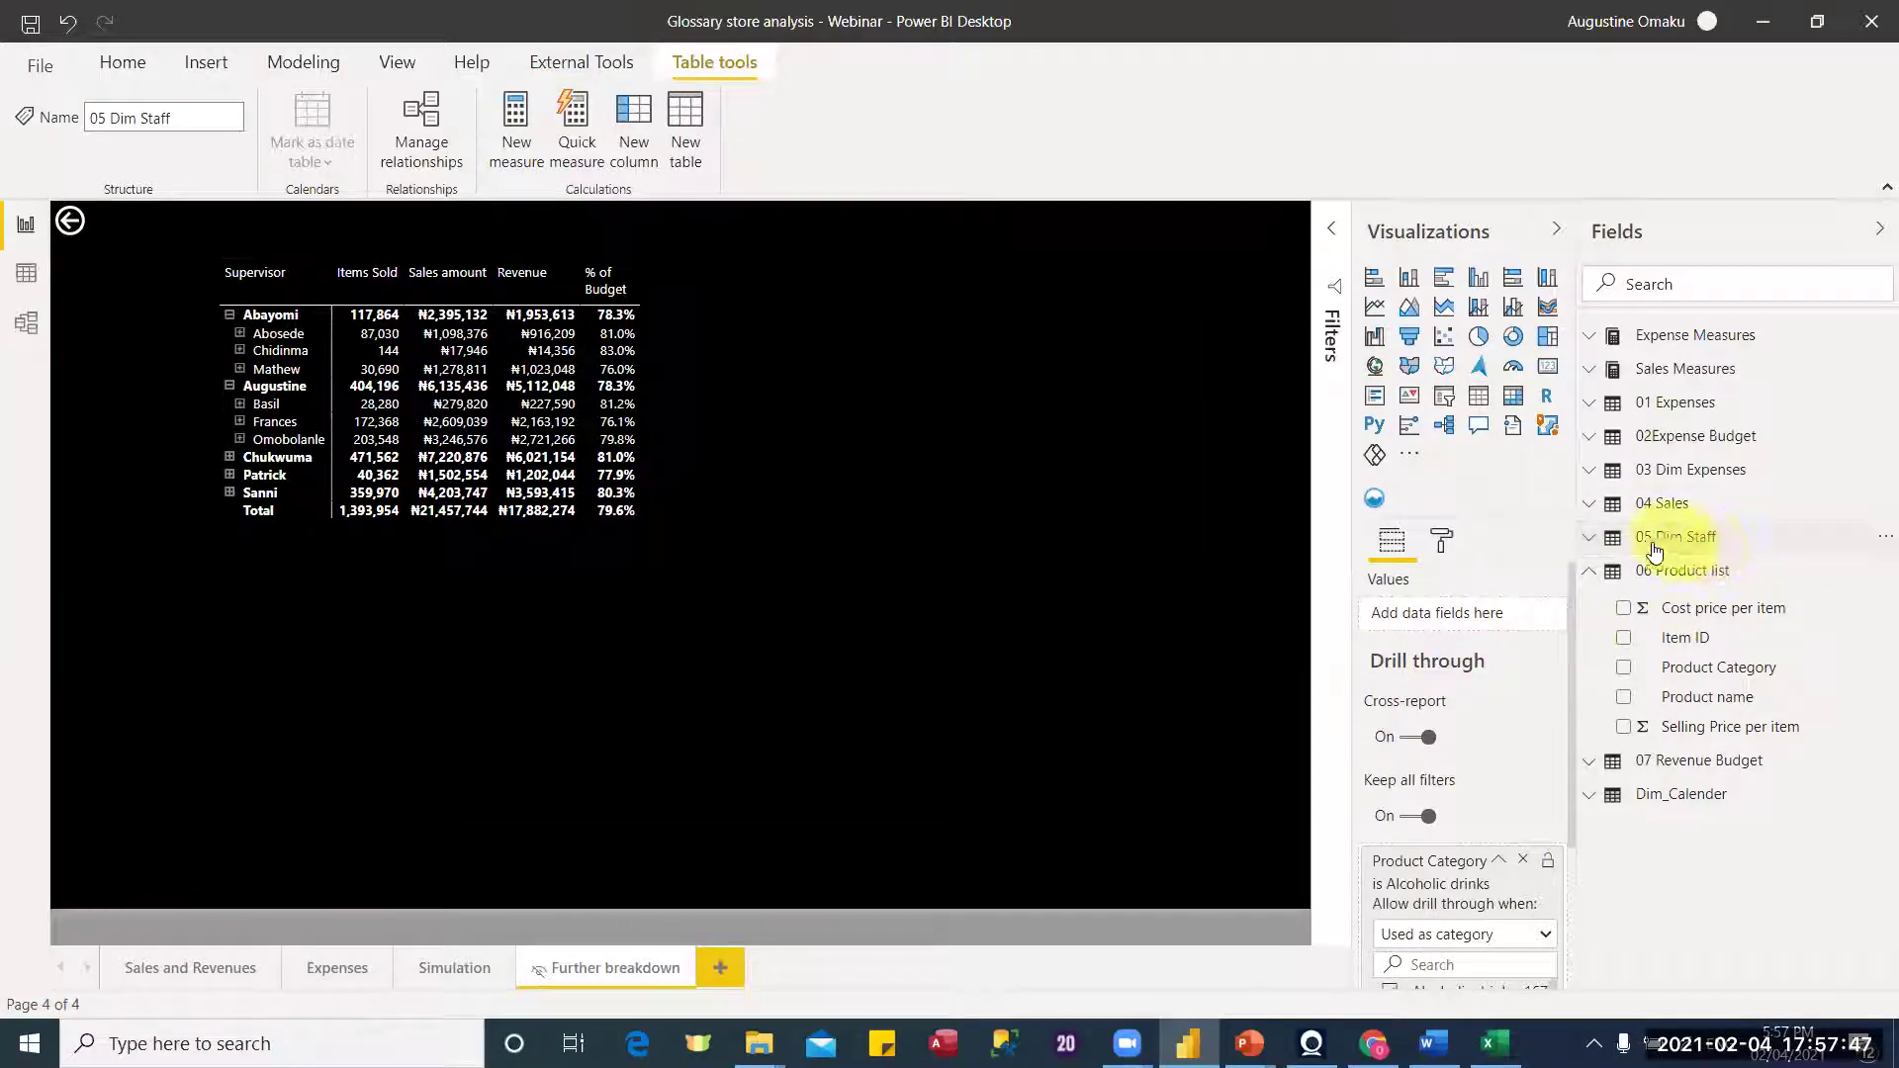
# Step: Add Month from Dim_Calender as a second drill-through field on the Further breakdown page and collapse both drill-through filter cards
pyautogui.click(1590, 573)
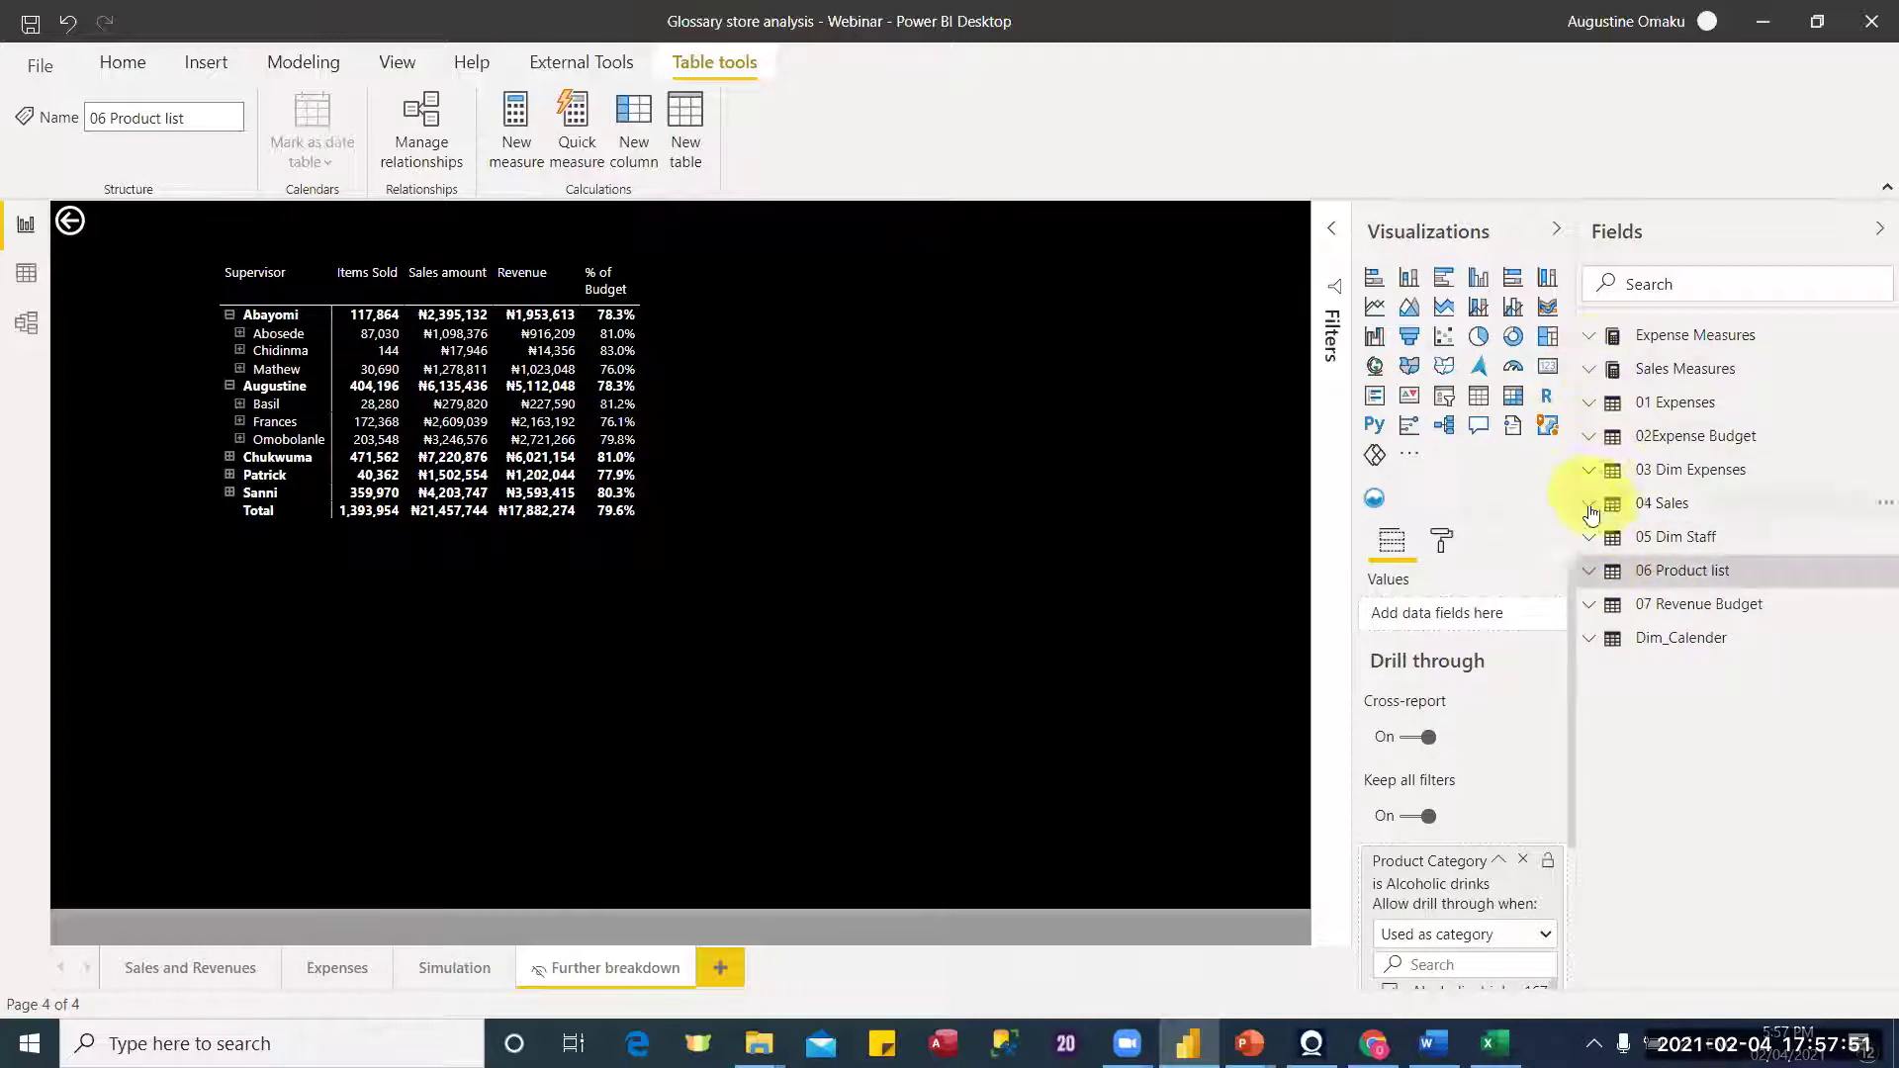
pyautogui.click(1588, 641)
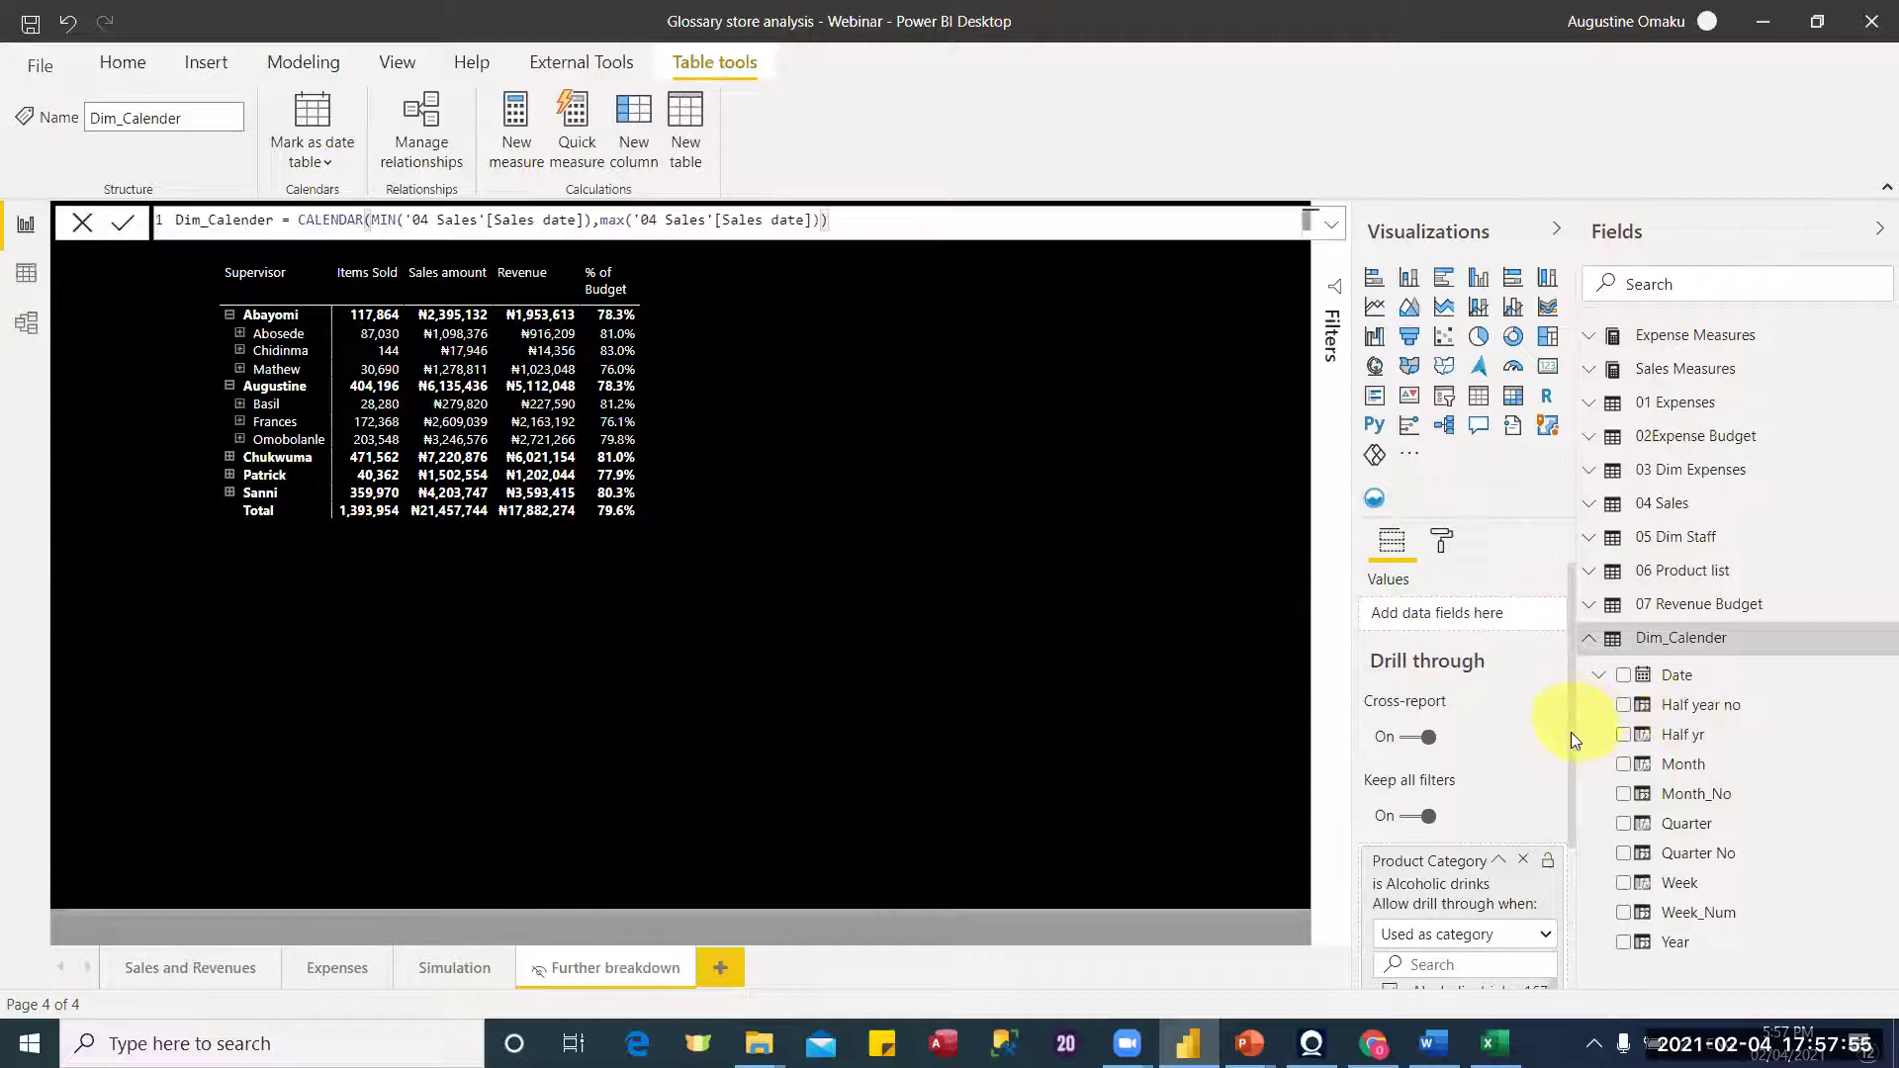
pyautogui.scroll(-3, 1574, 773)
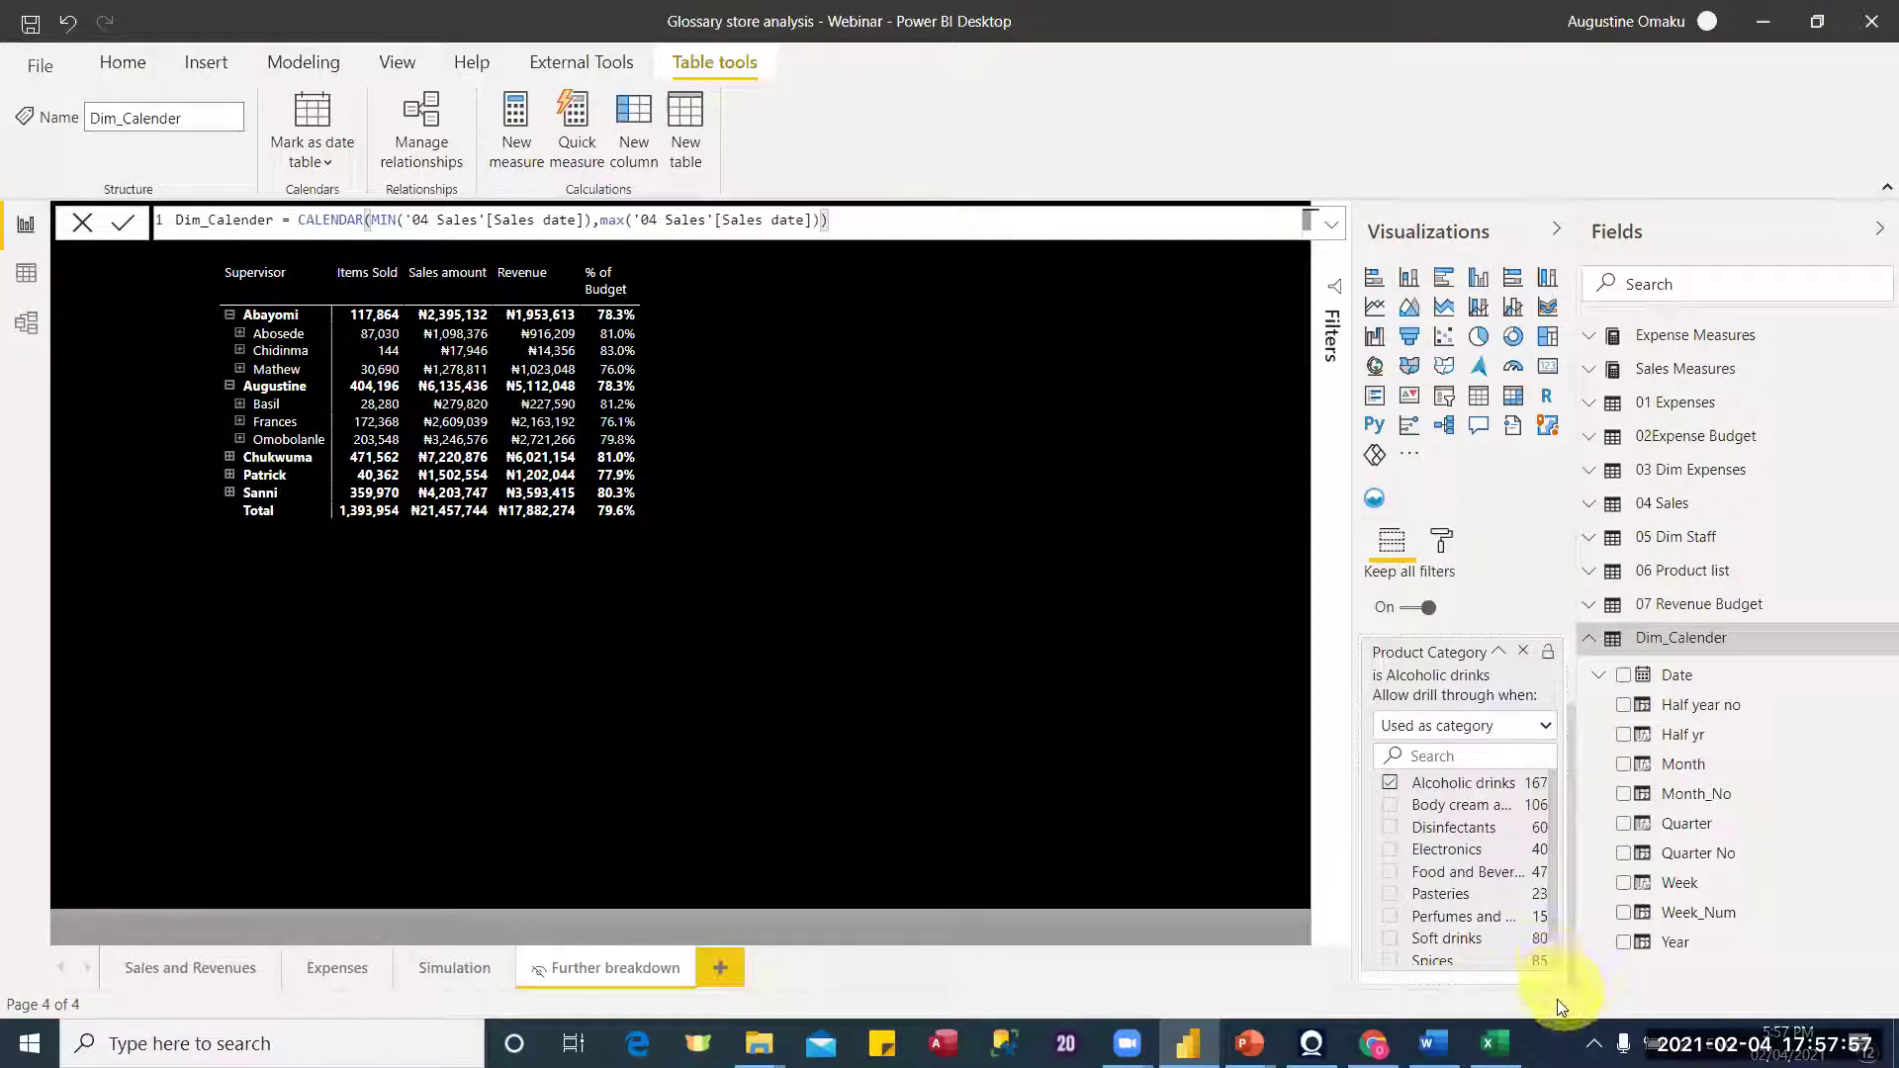
pyautogui.scroll(-1, 1498, 692)
pyautogui.click(1494, 652)
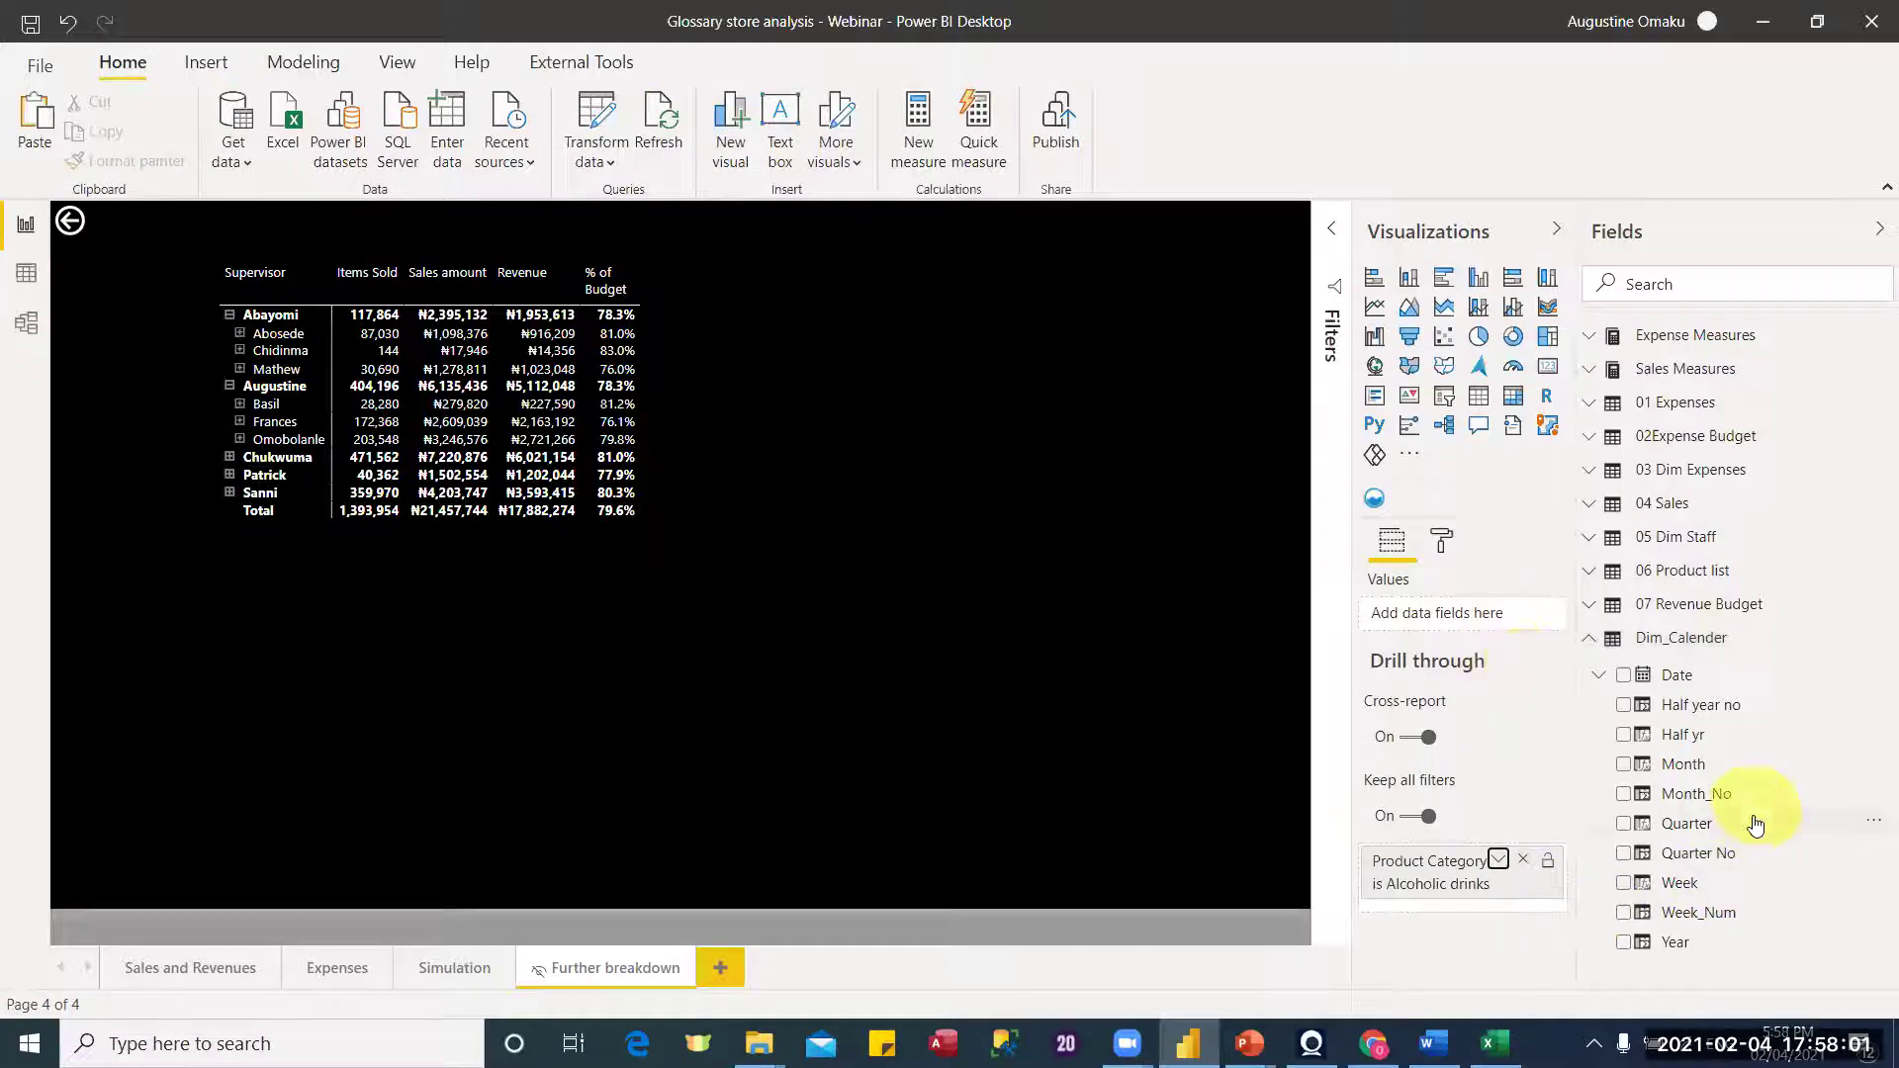
pyautogui.moveTo(1732, 771); pyautogui.dragTo(1491, 900)
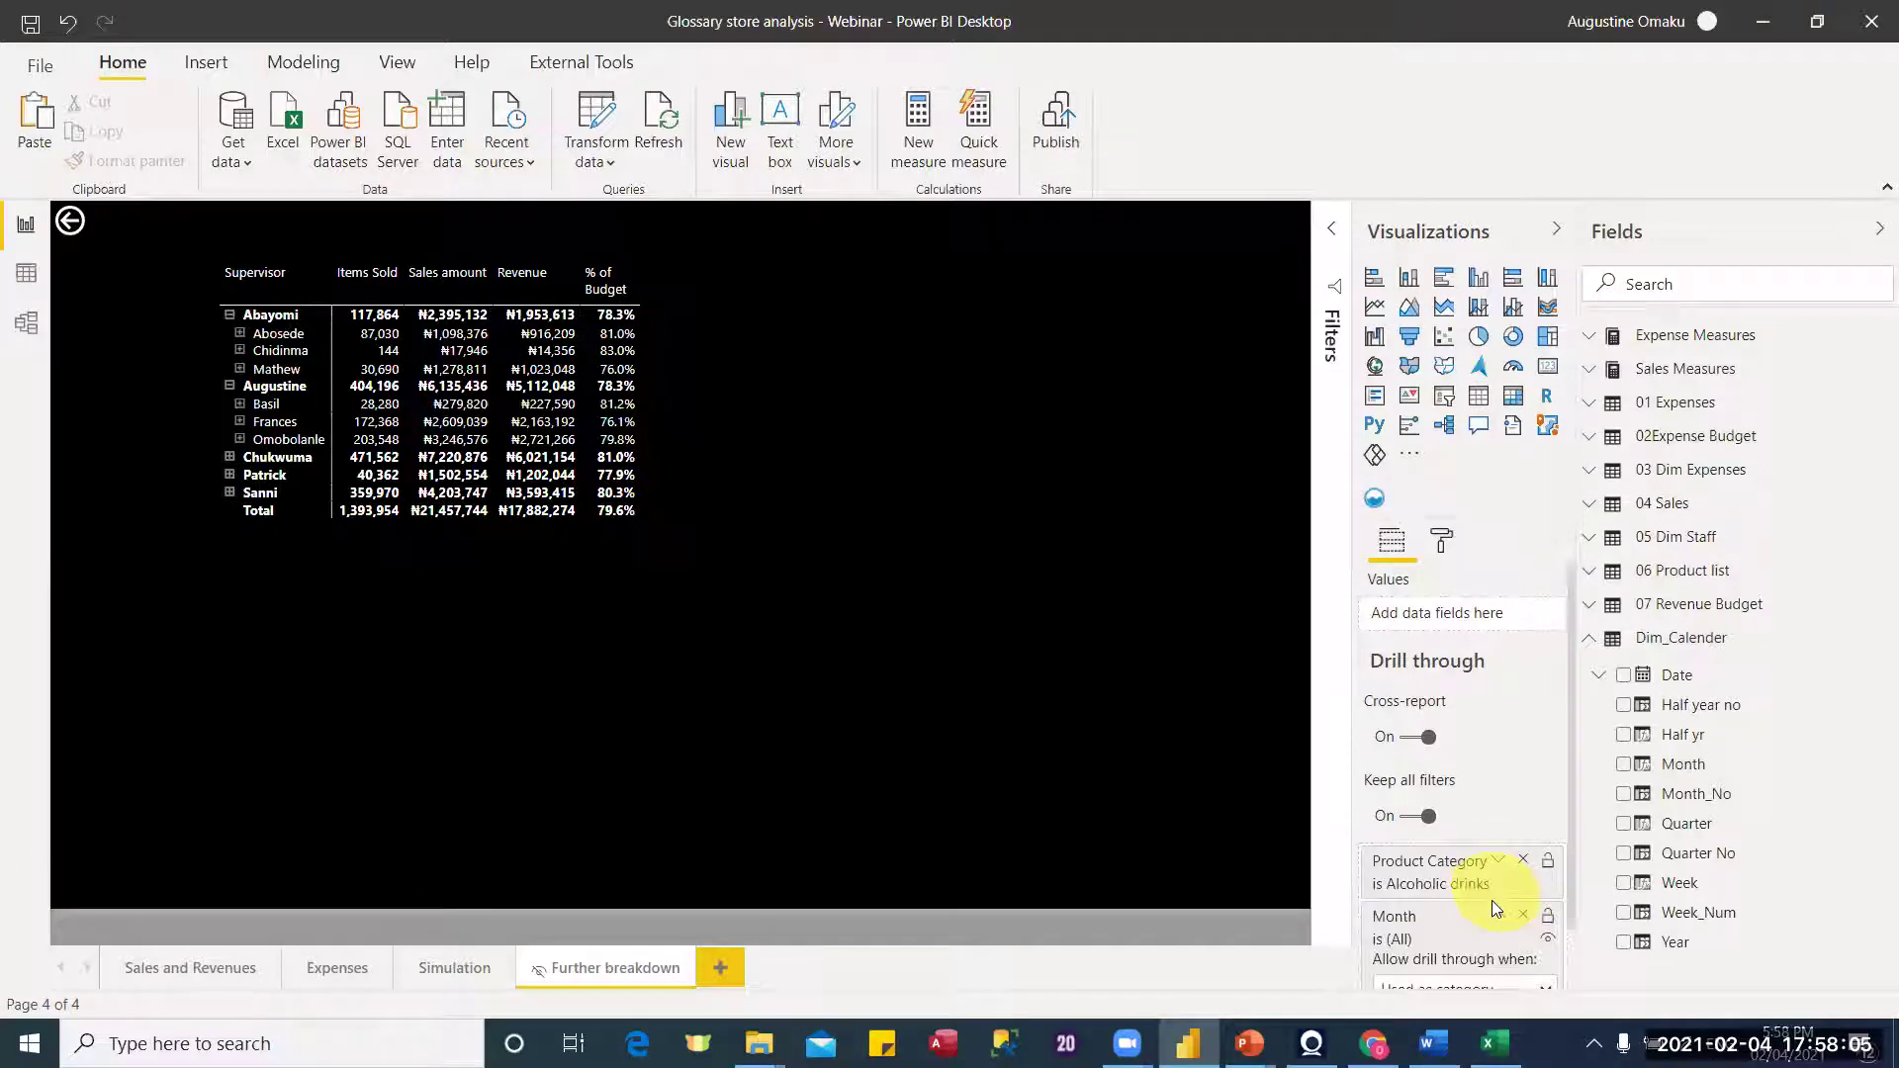
pyautogui.moveTo(1572, 740); pyautogui.dragTo(1577, 941)
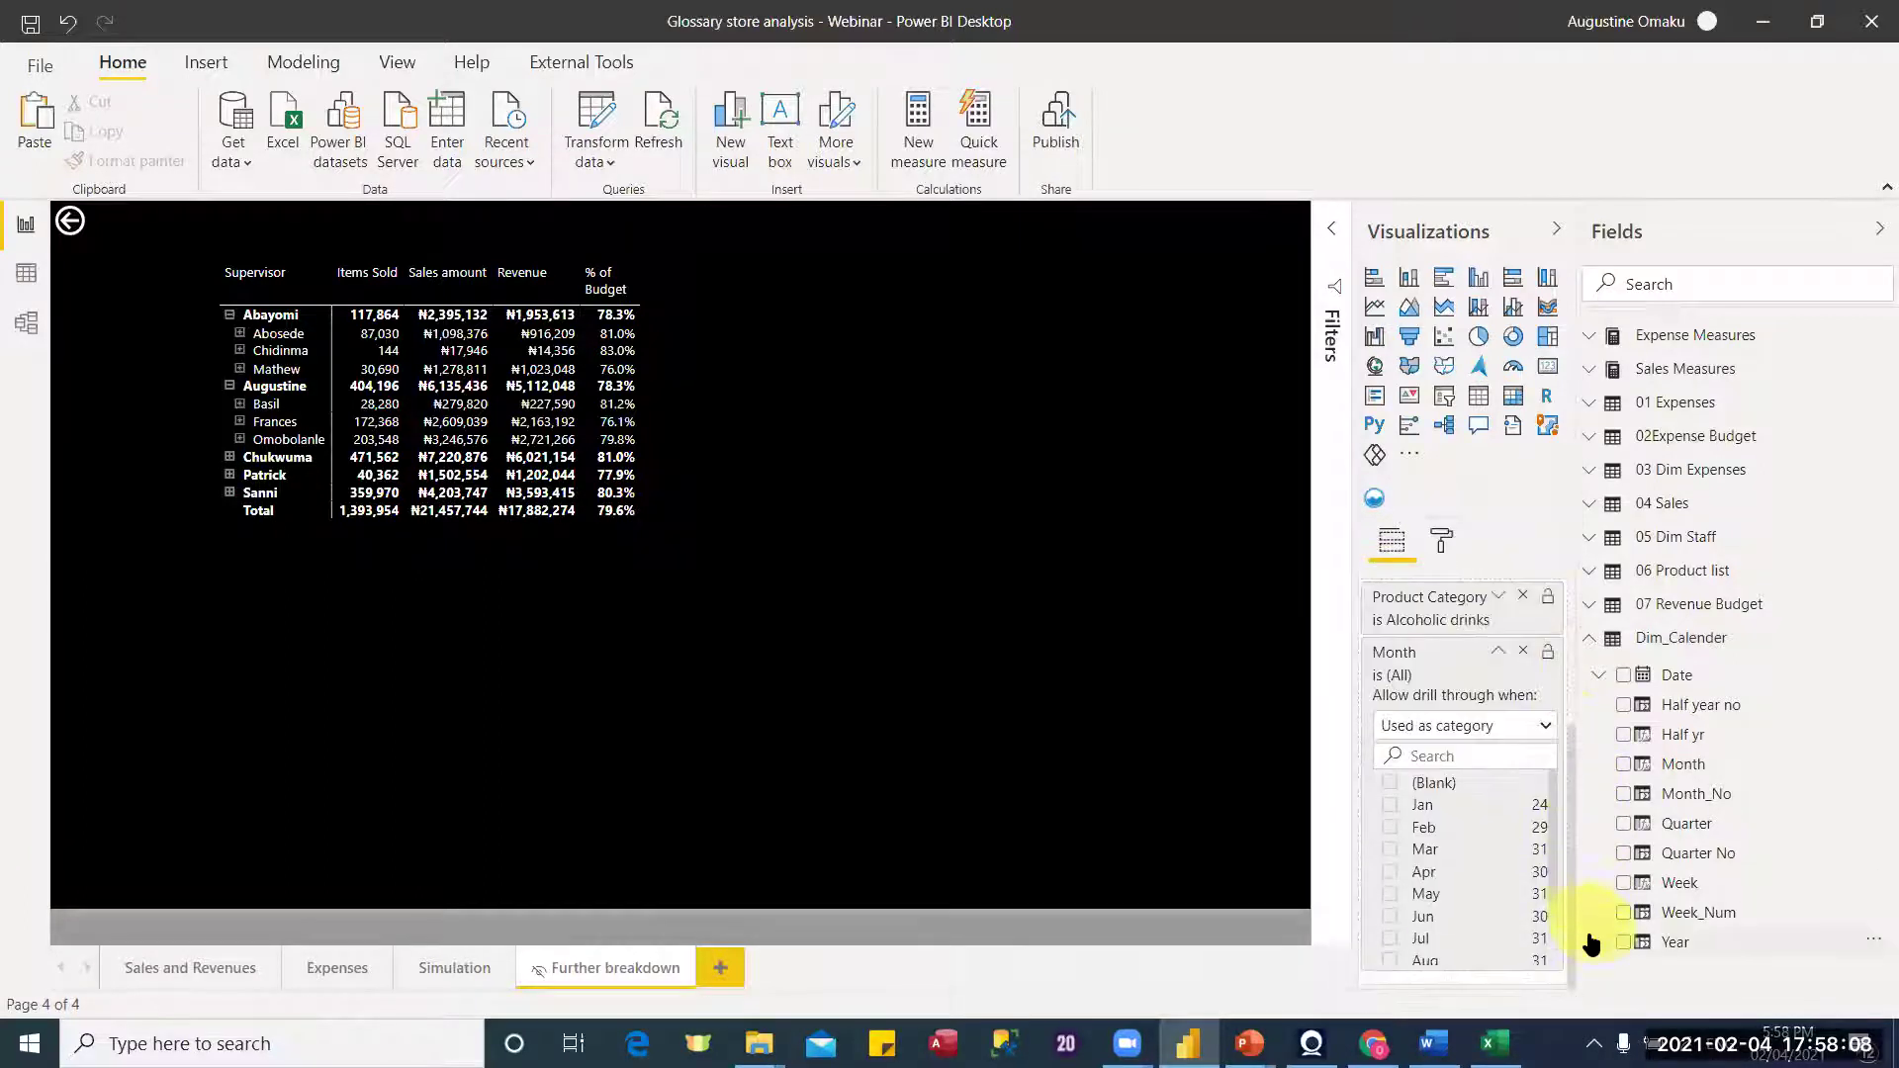
pyautogui.click(1496, 652)
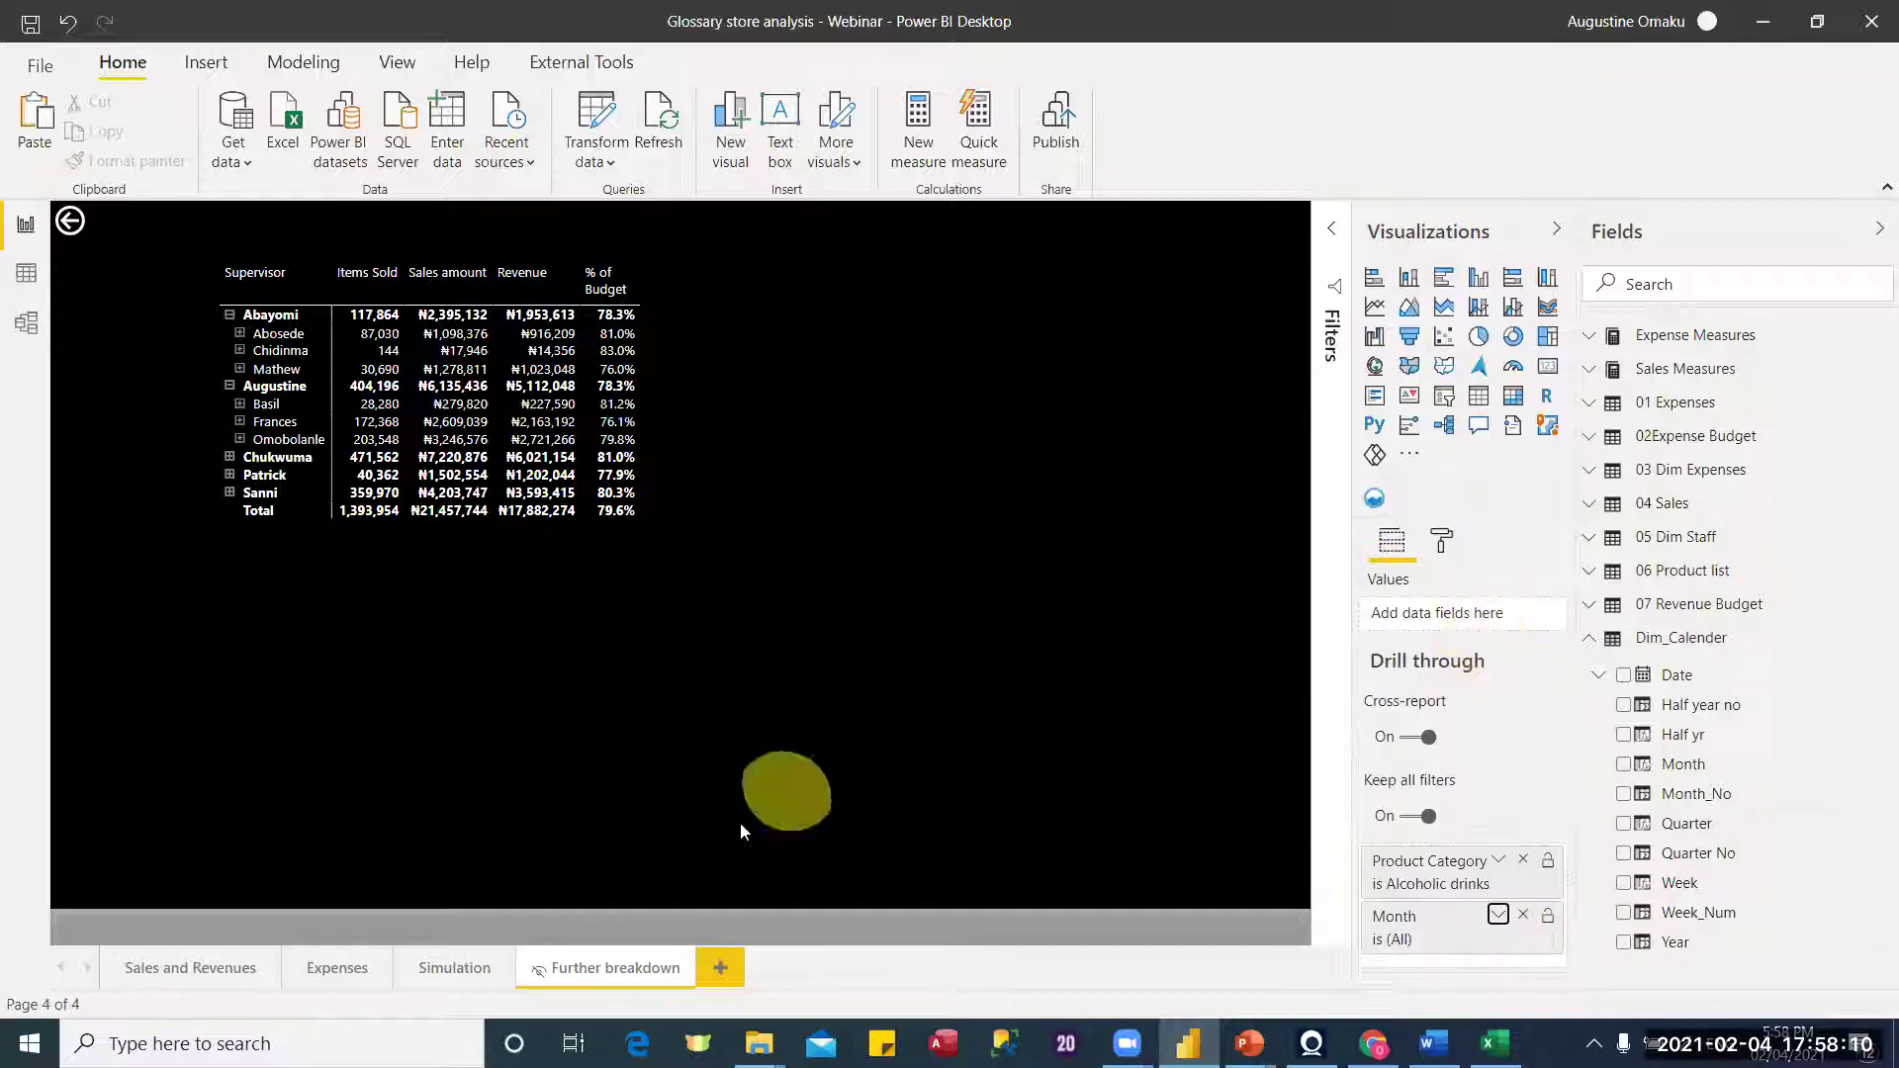
# Step: Check whether the Item Sold Vs Target chart on the Sales and Revenues page offers drill-through
pyautogui.click(152, 966)
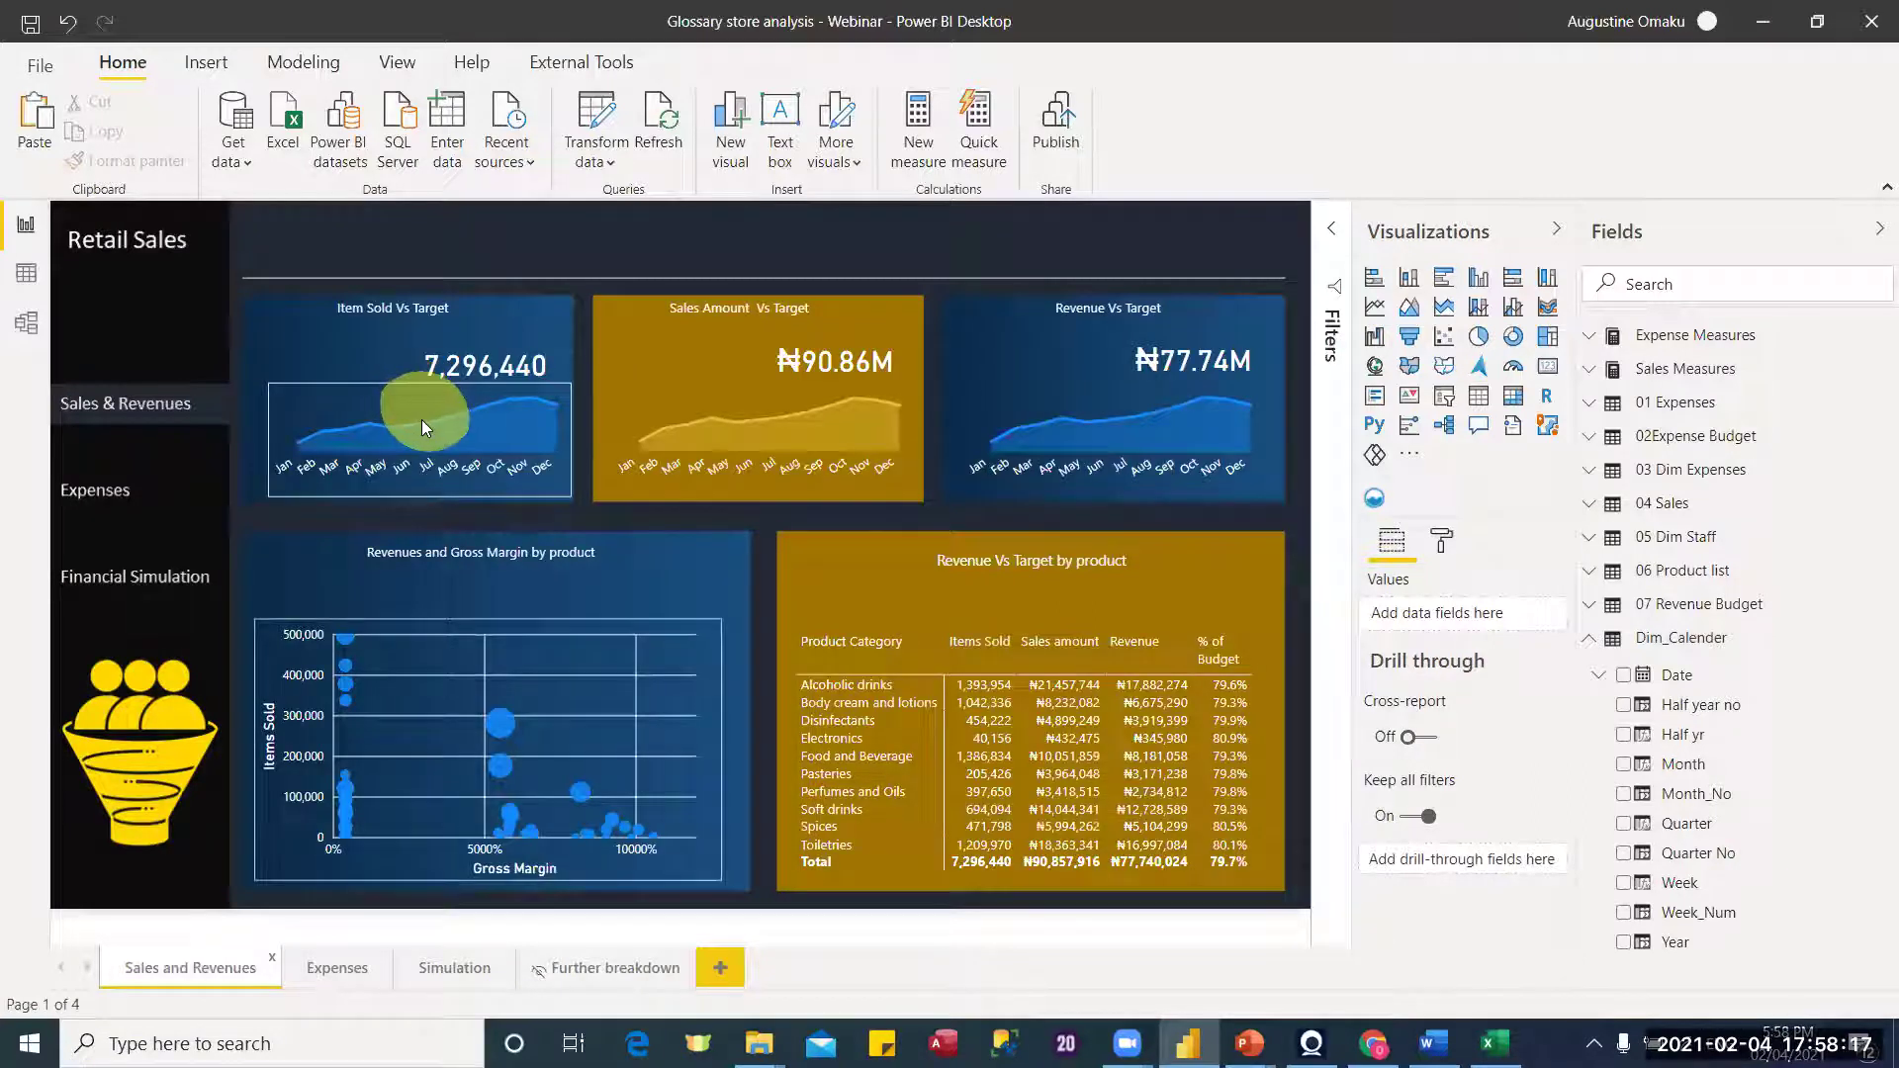
pyautogui.click(421, 419)
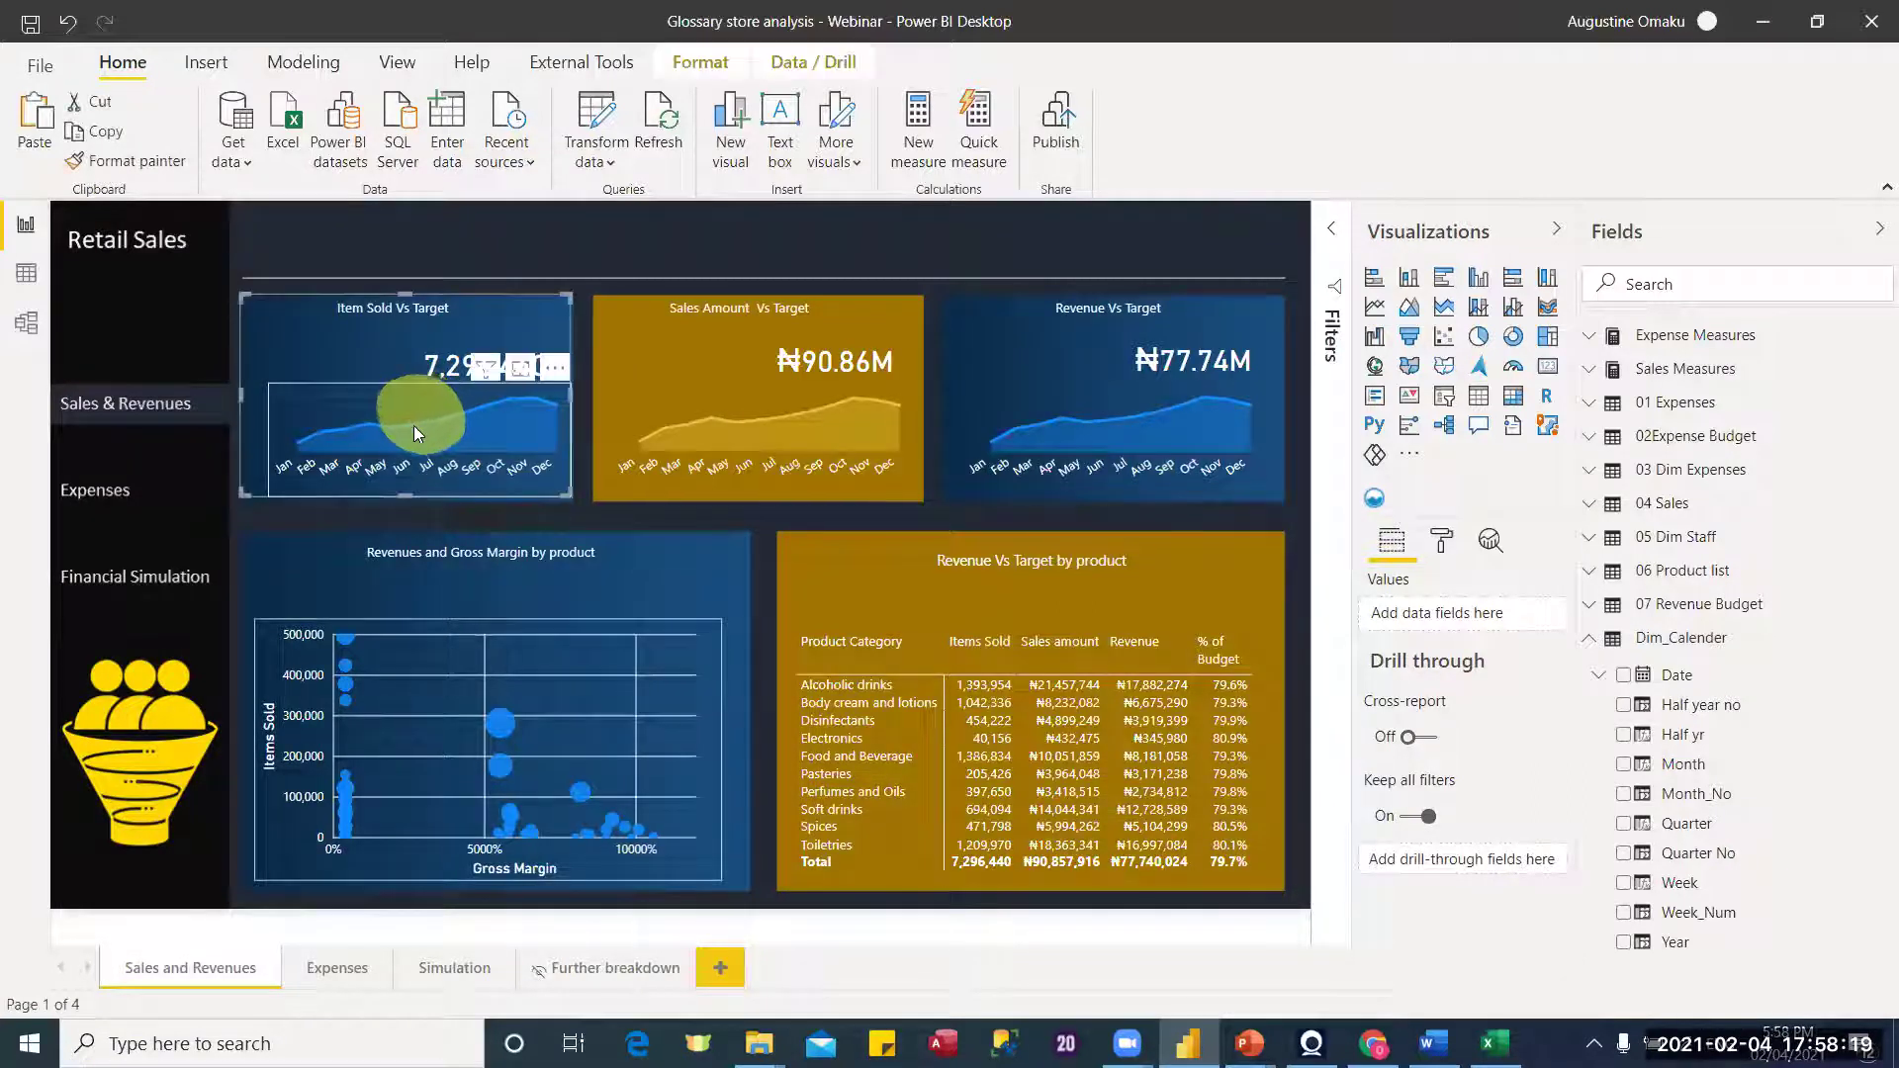
pyautogui.rightClick(414, 433)
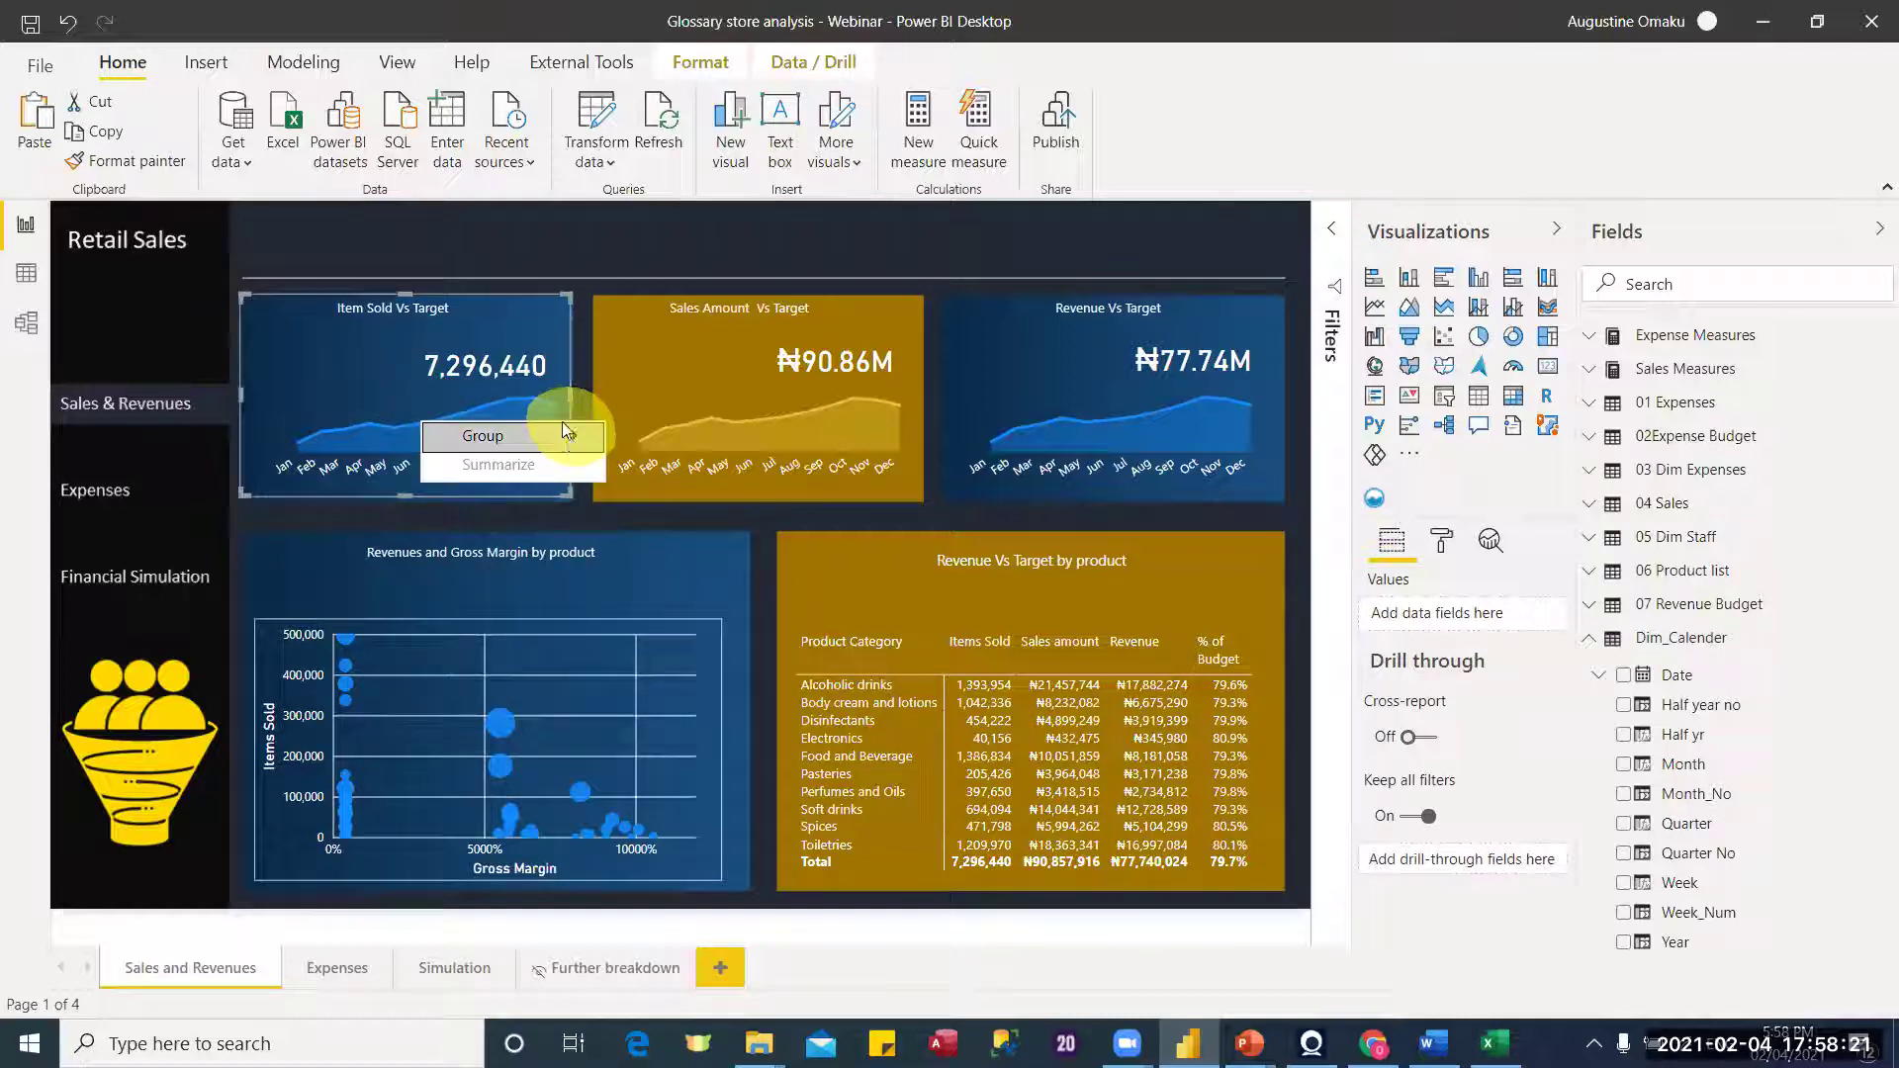
pyautogui.moveTo(562, 435)
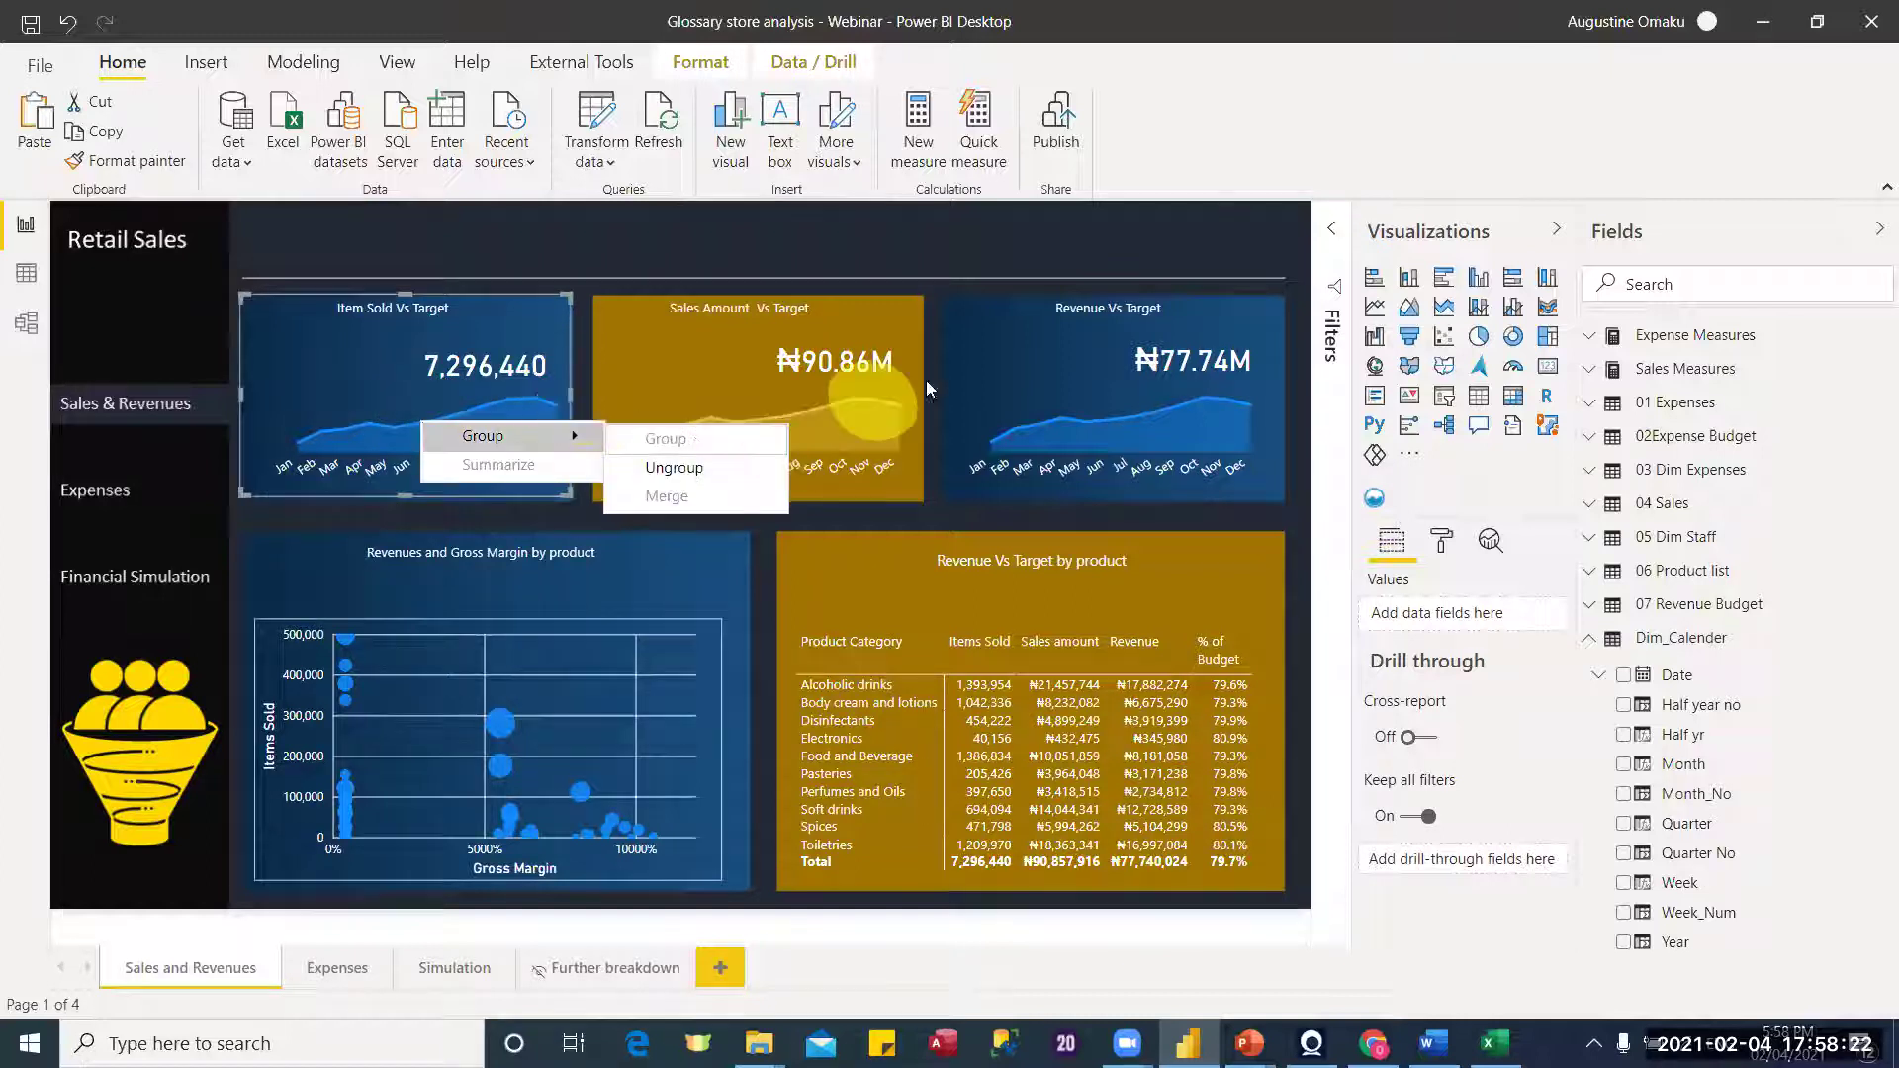
# Step: Check the drill-through options of the monthly area chart in the Sales Amount Vs Target card
pyautogui.click(875, 401)
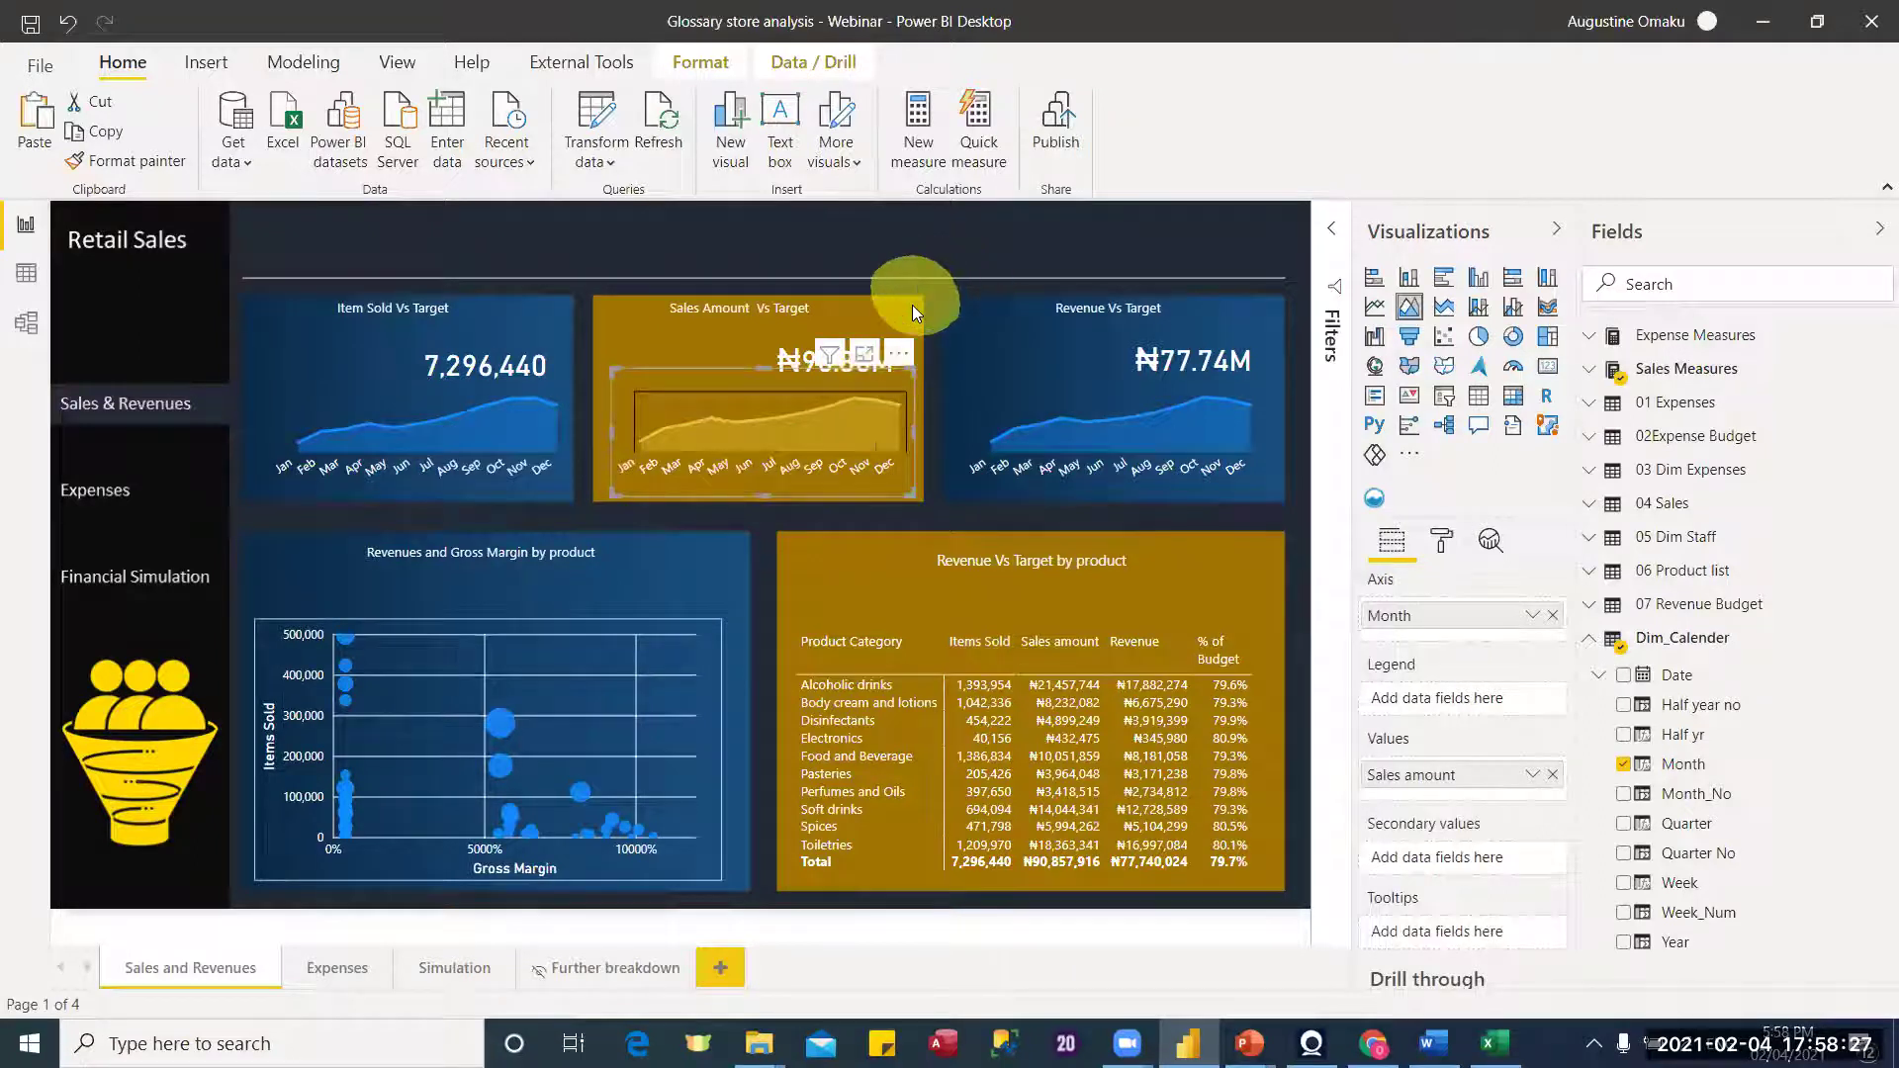
pyautogui.click(1078, 514)
pyautogui.moveTo(927, 499)
pyautogui.mouseDown()
pyautogui.moveTo(769, 281)
pyautogui.moveTo(567, 267)
pyautogui.moveTo(587, 267)
pyautogui.mouseUp()
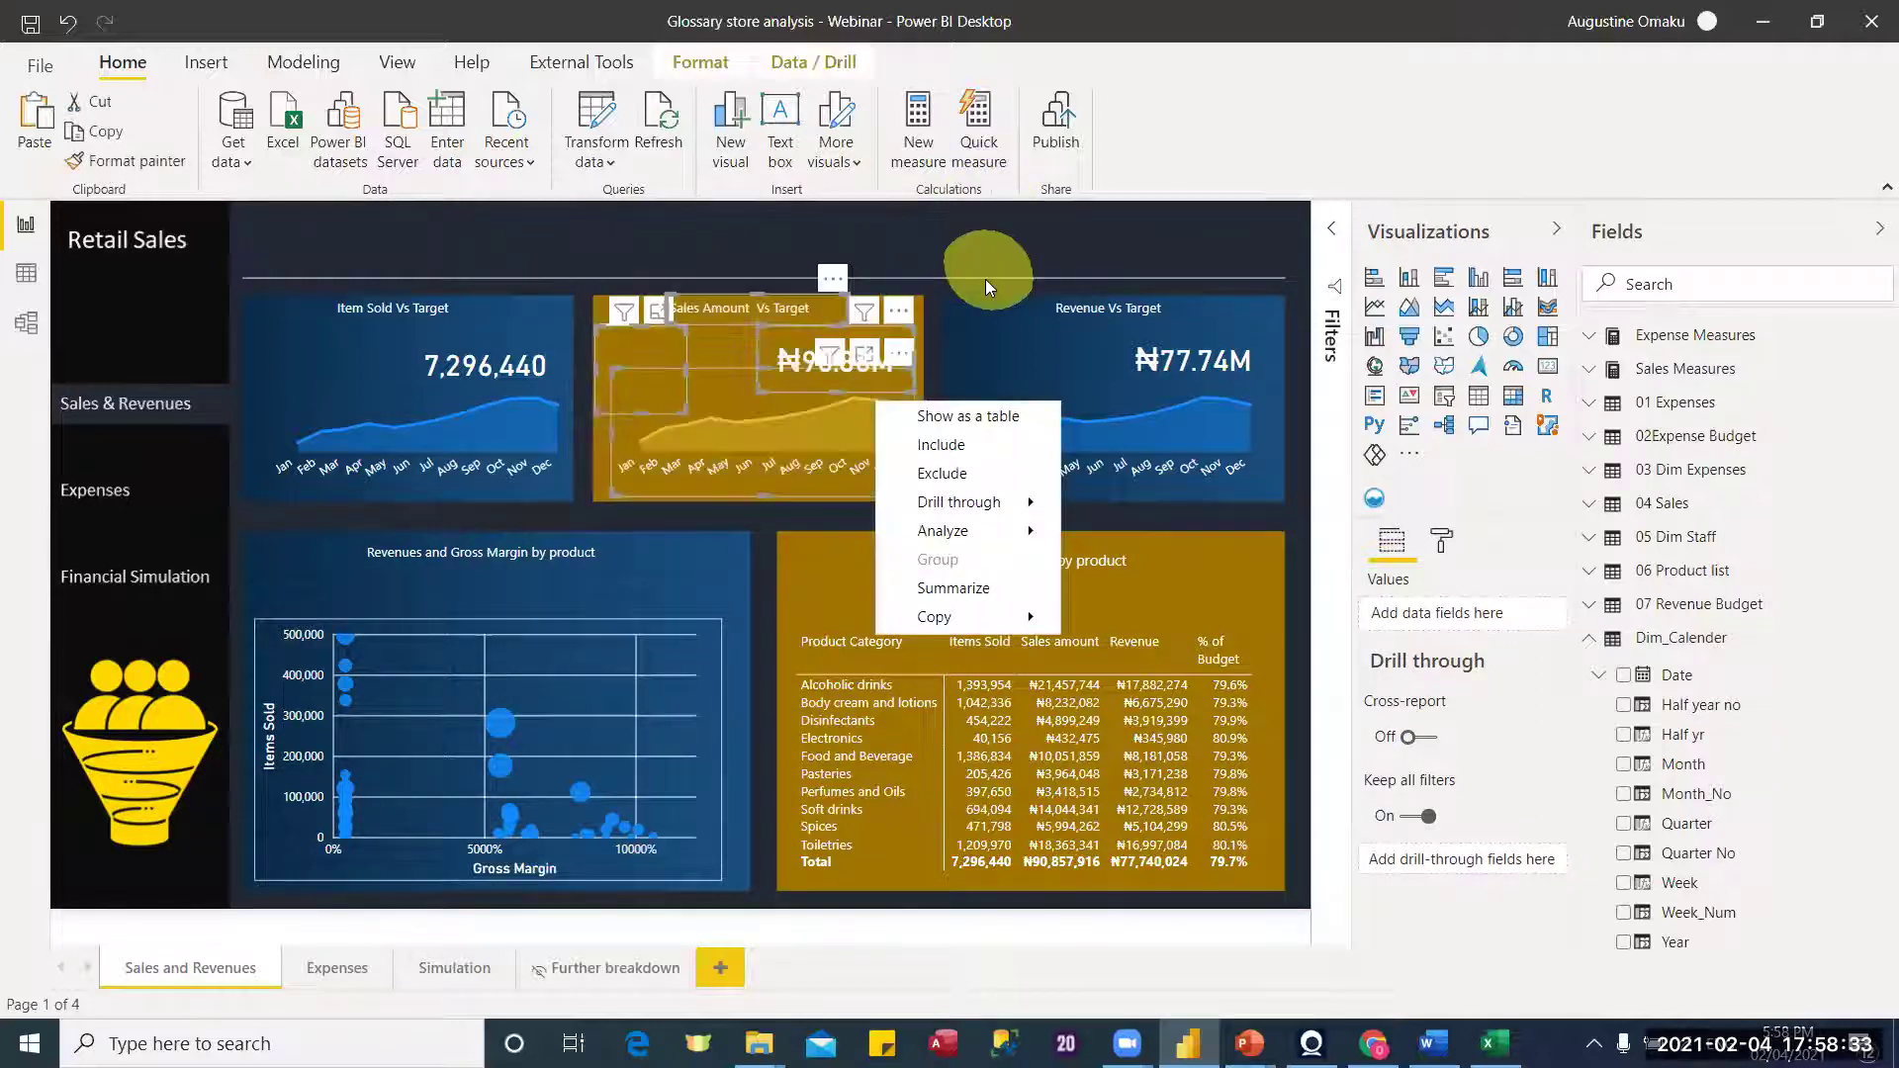
pyautogui.moveTo(1029, 507)
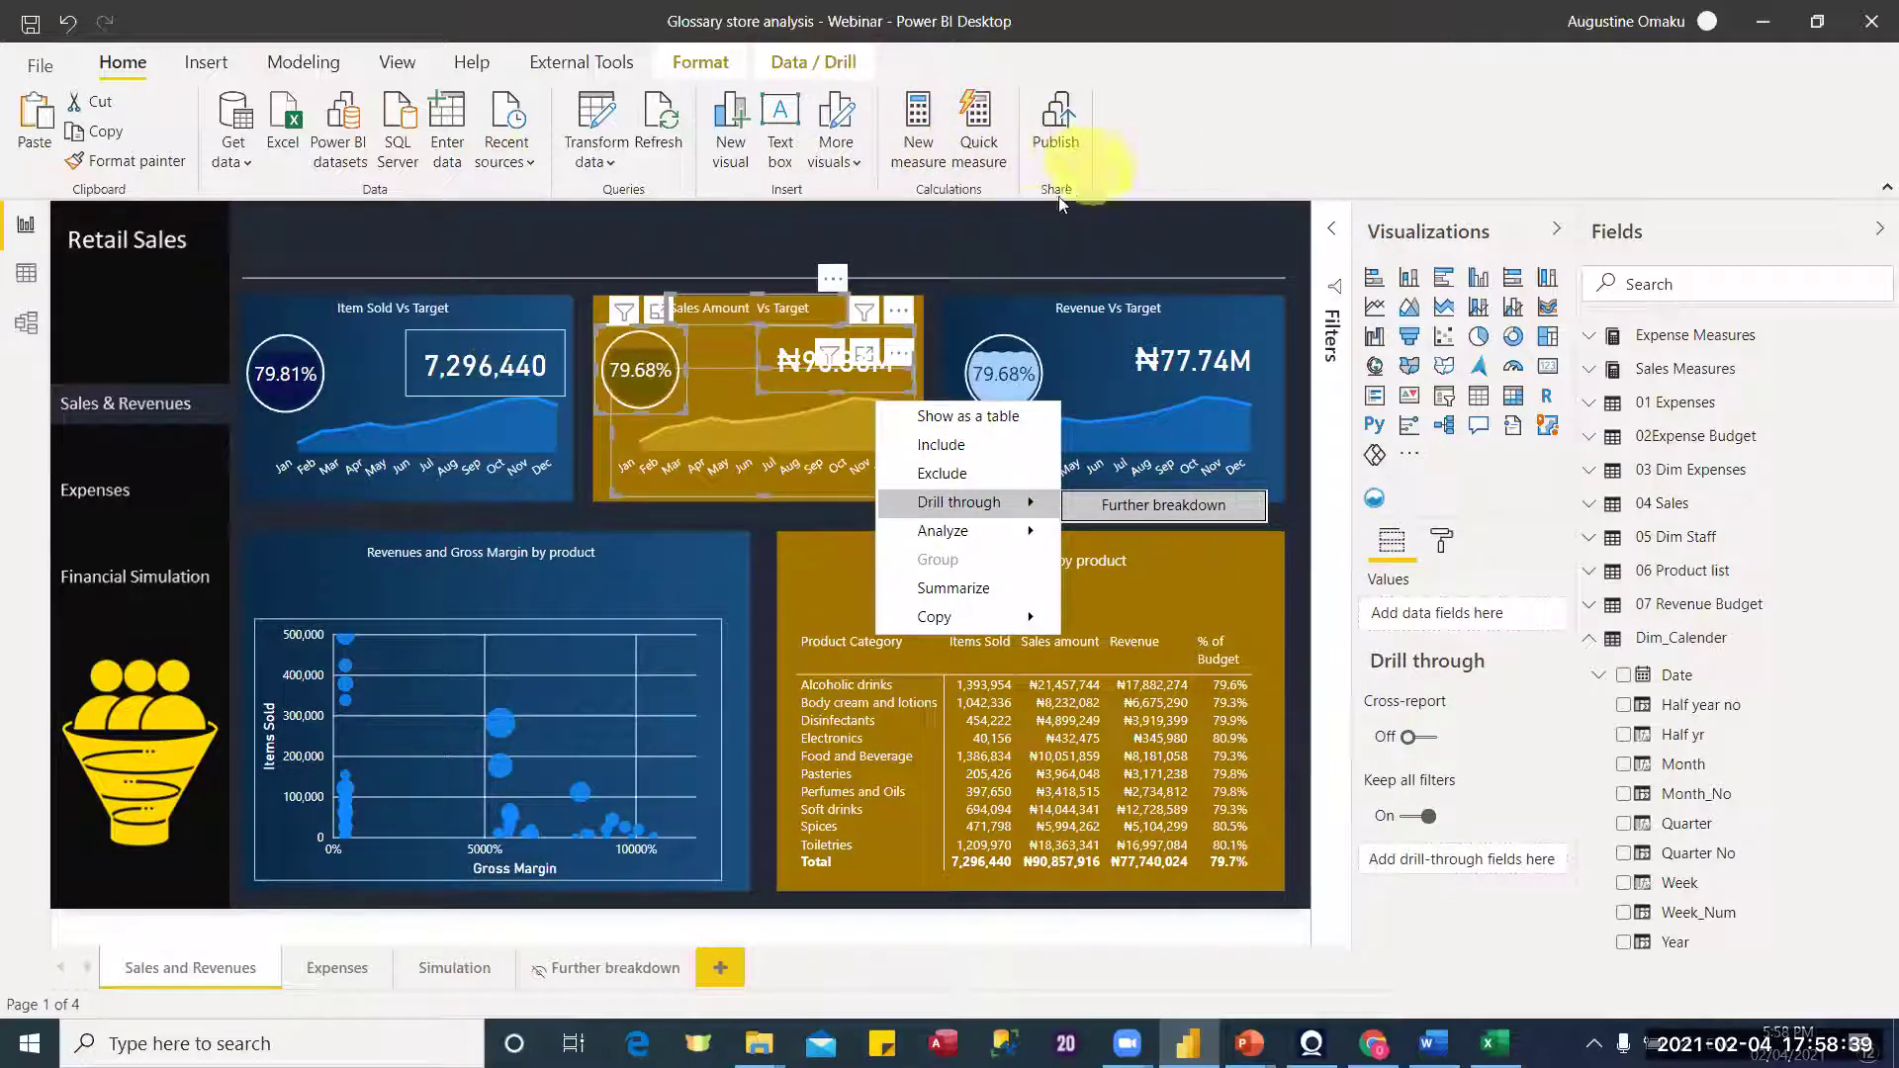
pyautogui.click(1011, 243)
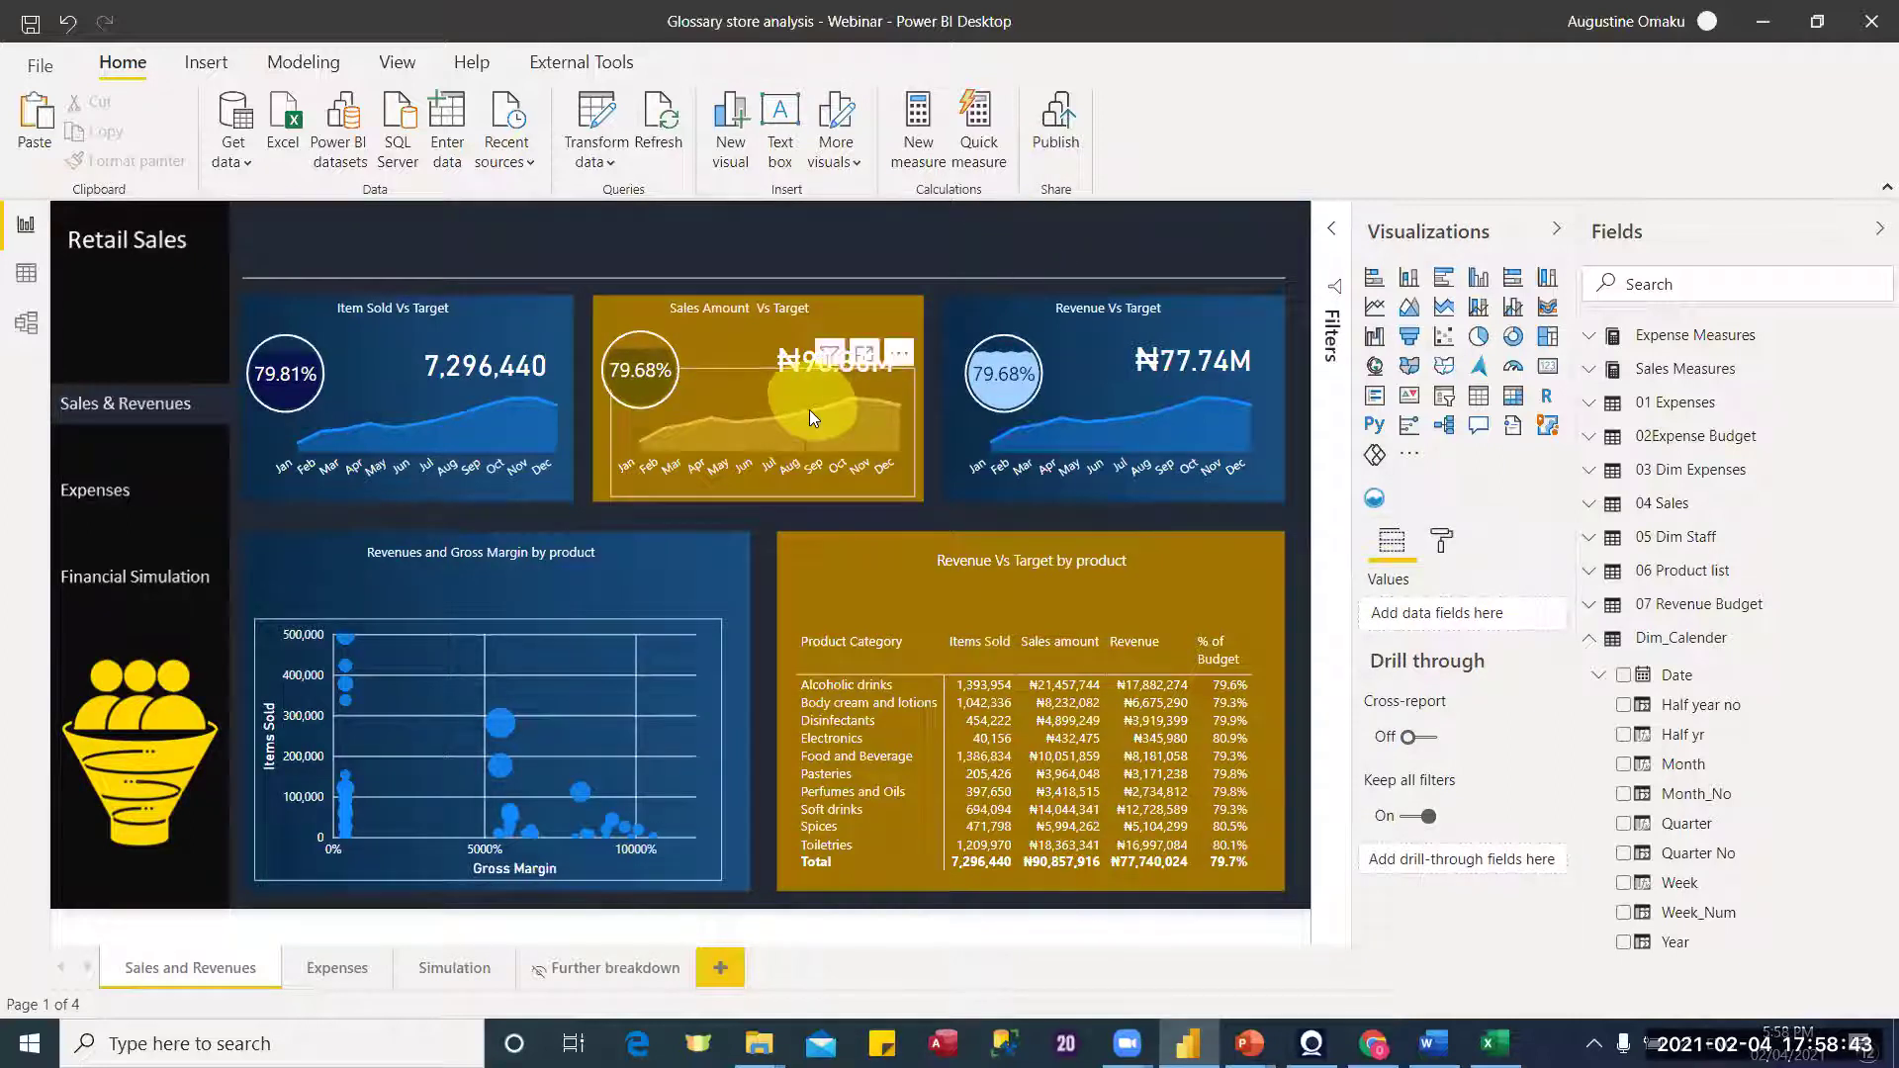
# Step: Drill through from September in the Sales Amount Vs Target area chart to the Further breakdown page
pyautogui.moveTo(842, 416)
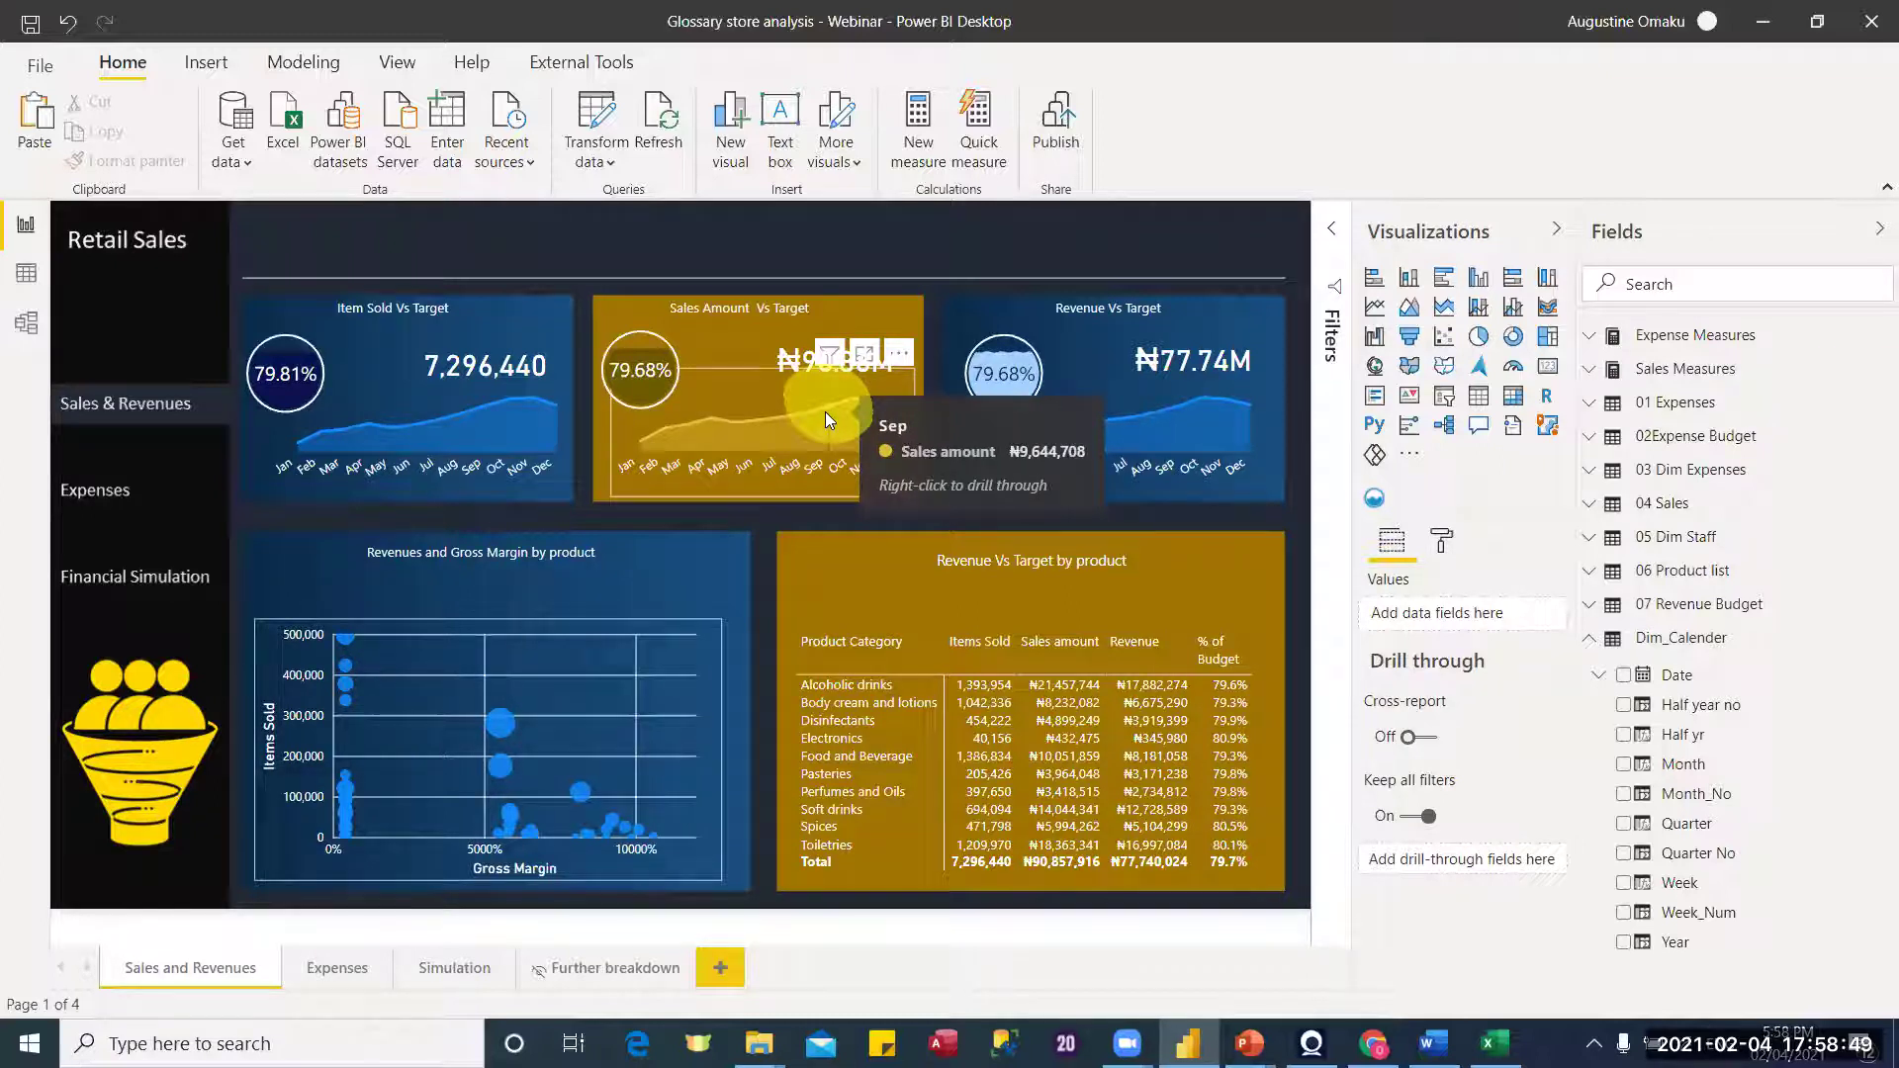
pyautogui.rightClick(824, 412)
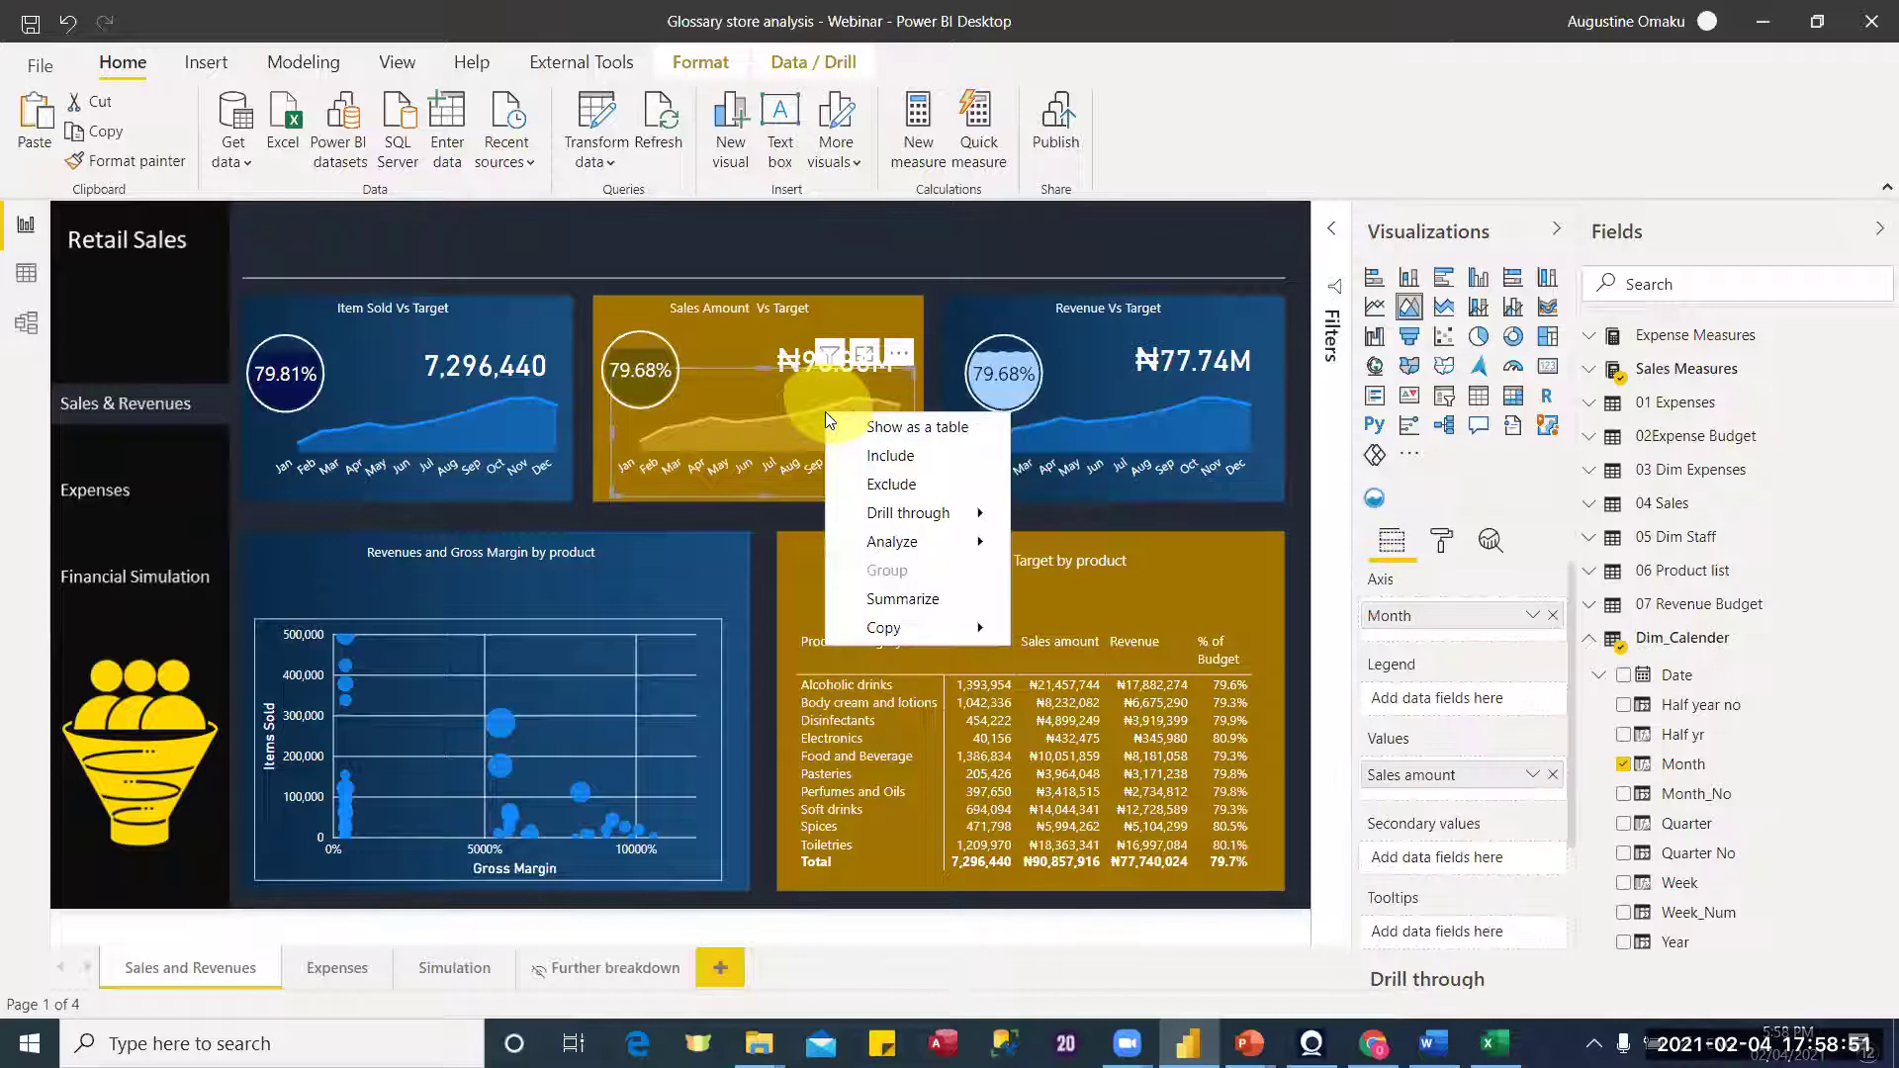
pyautogui.moveTo(979, 512)
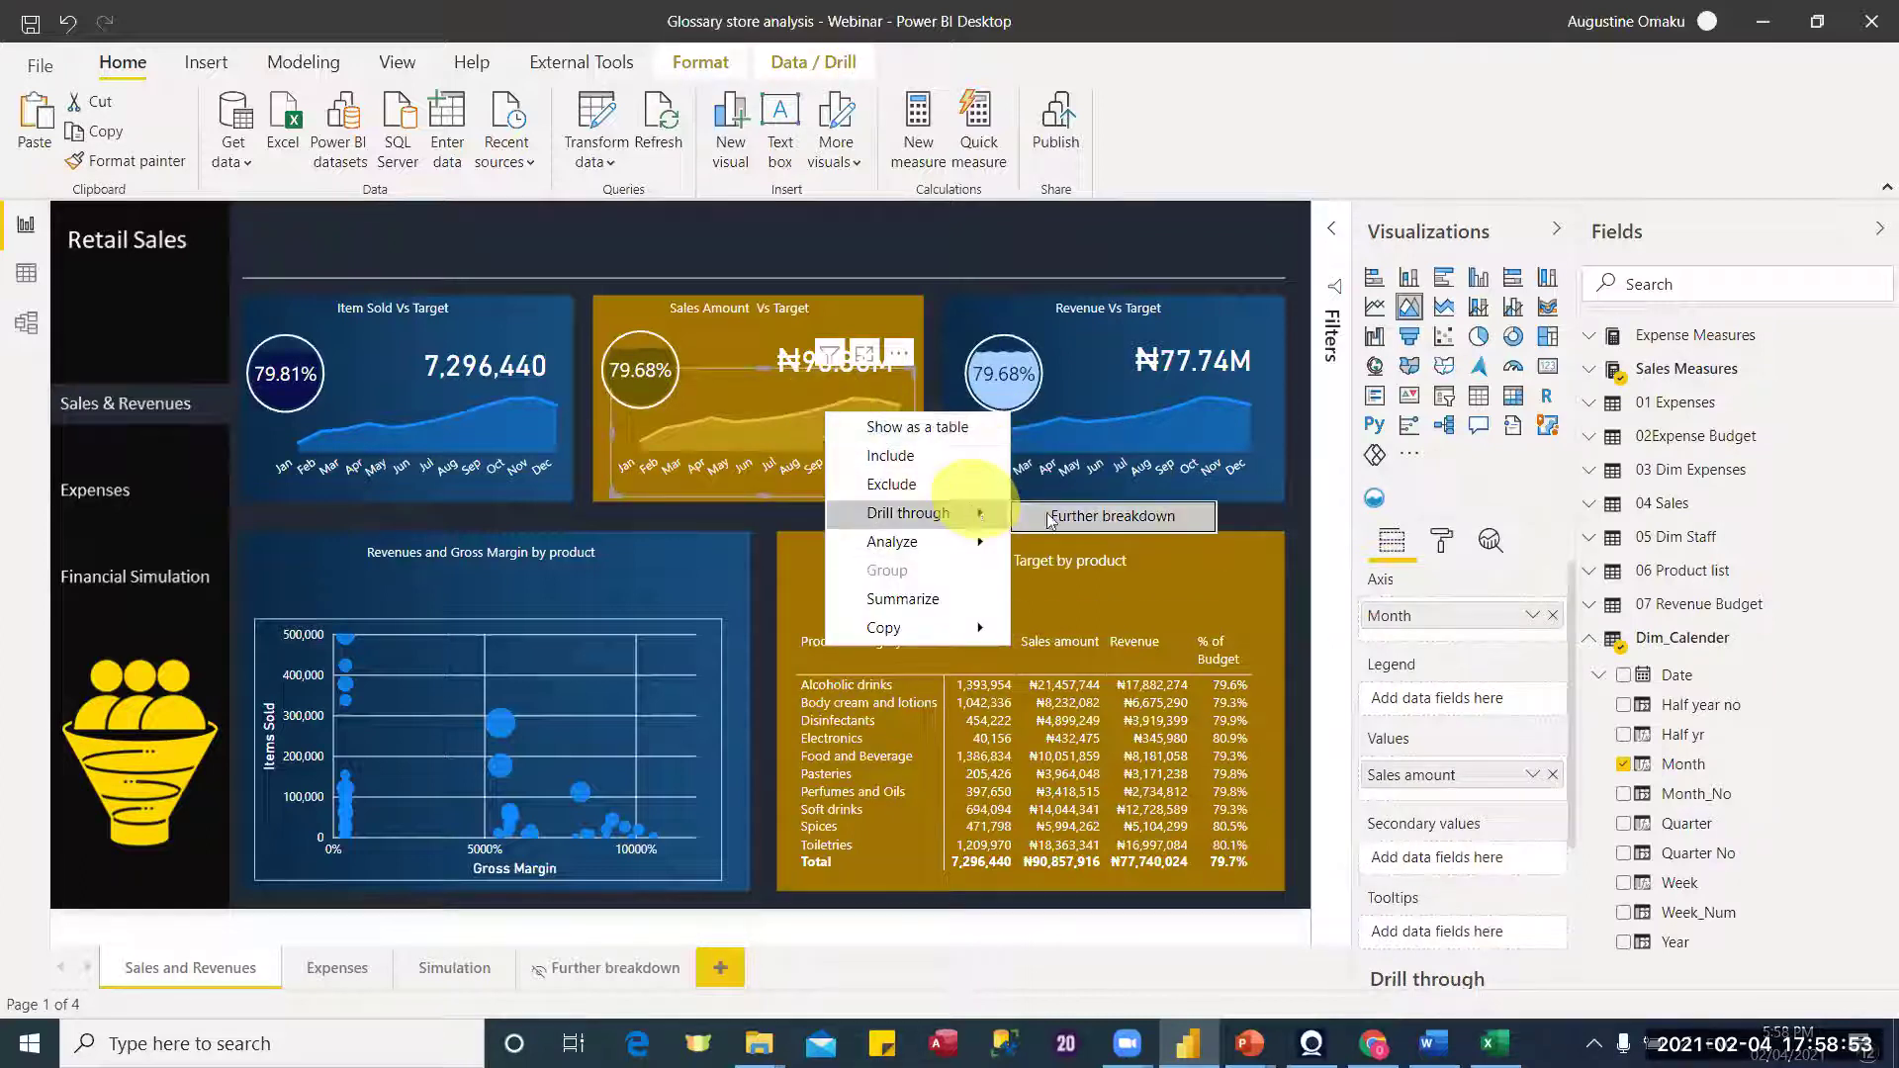
pyautogui.click(1109, 512)
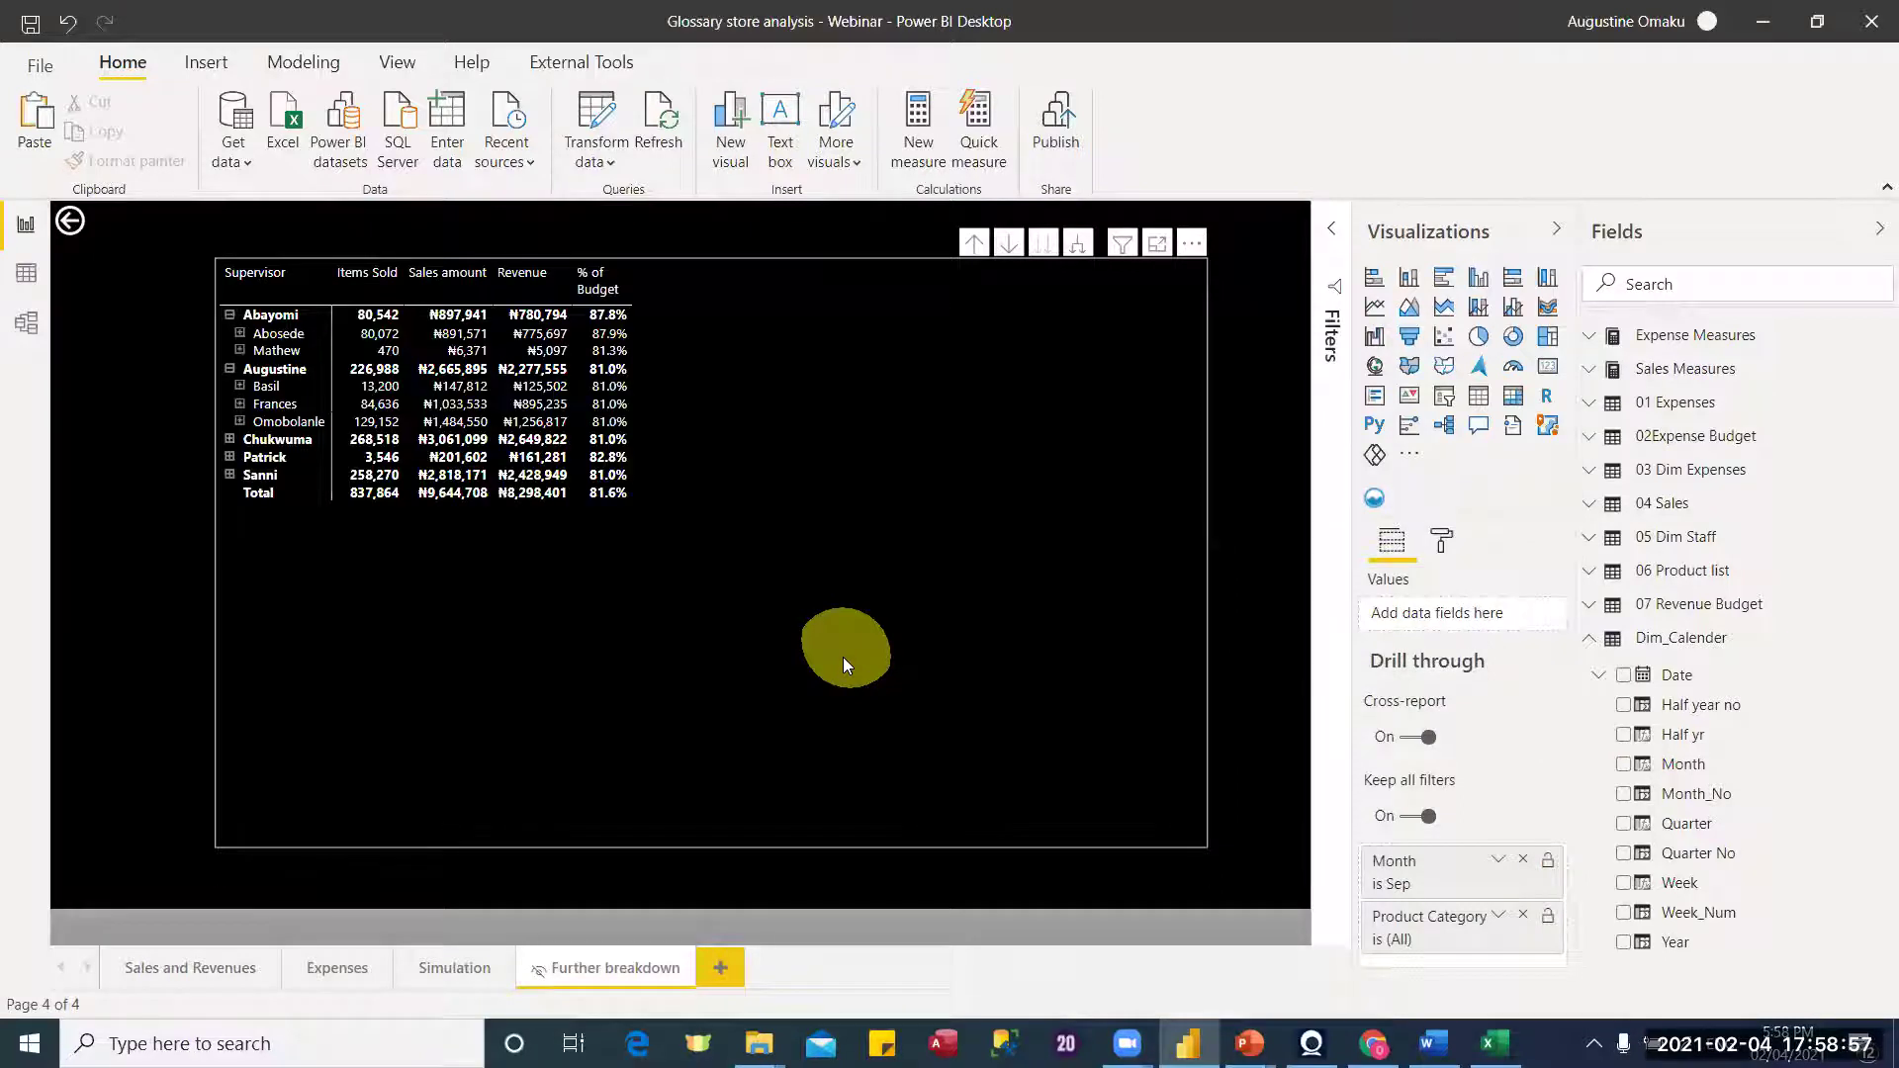
# Step: Return from the Further breakdown page to Sales and Revenues and collapse the Dim_Calender table's field list
pyautogui.keyDown('ctrl'); pyautogui.click(65, 224); pyautogui.keyUp('ctrl')
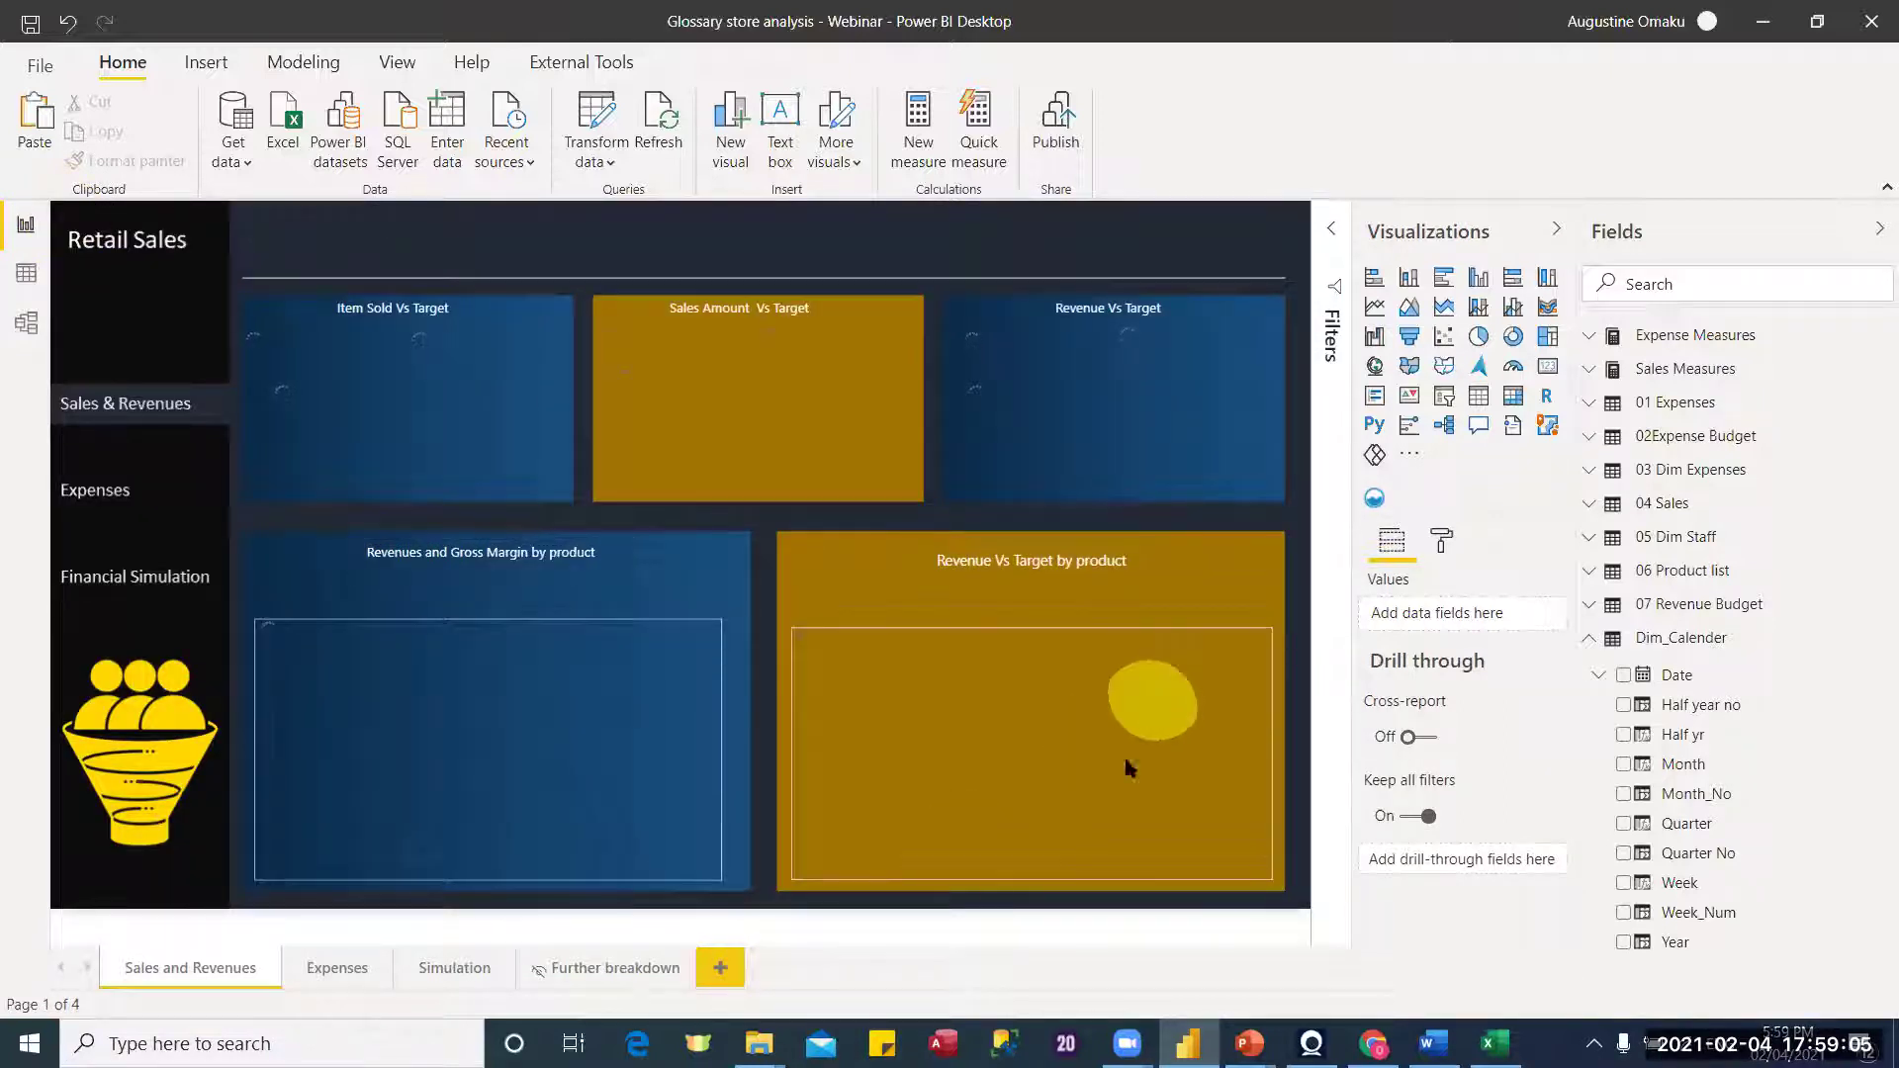
pyautogui.moveTo(1231, 1051)
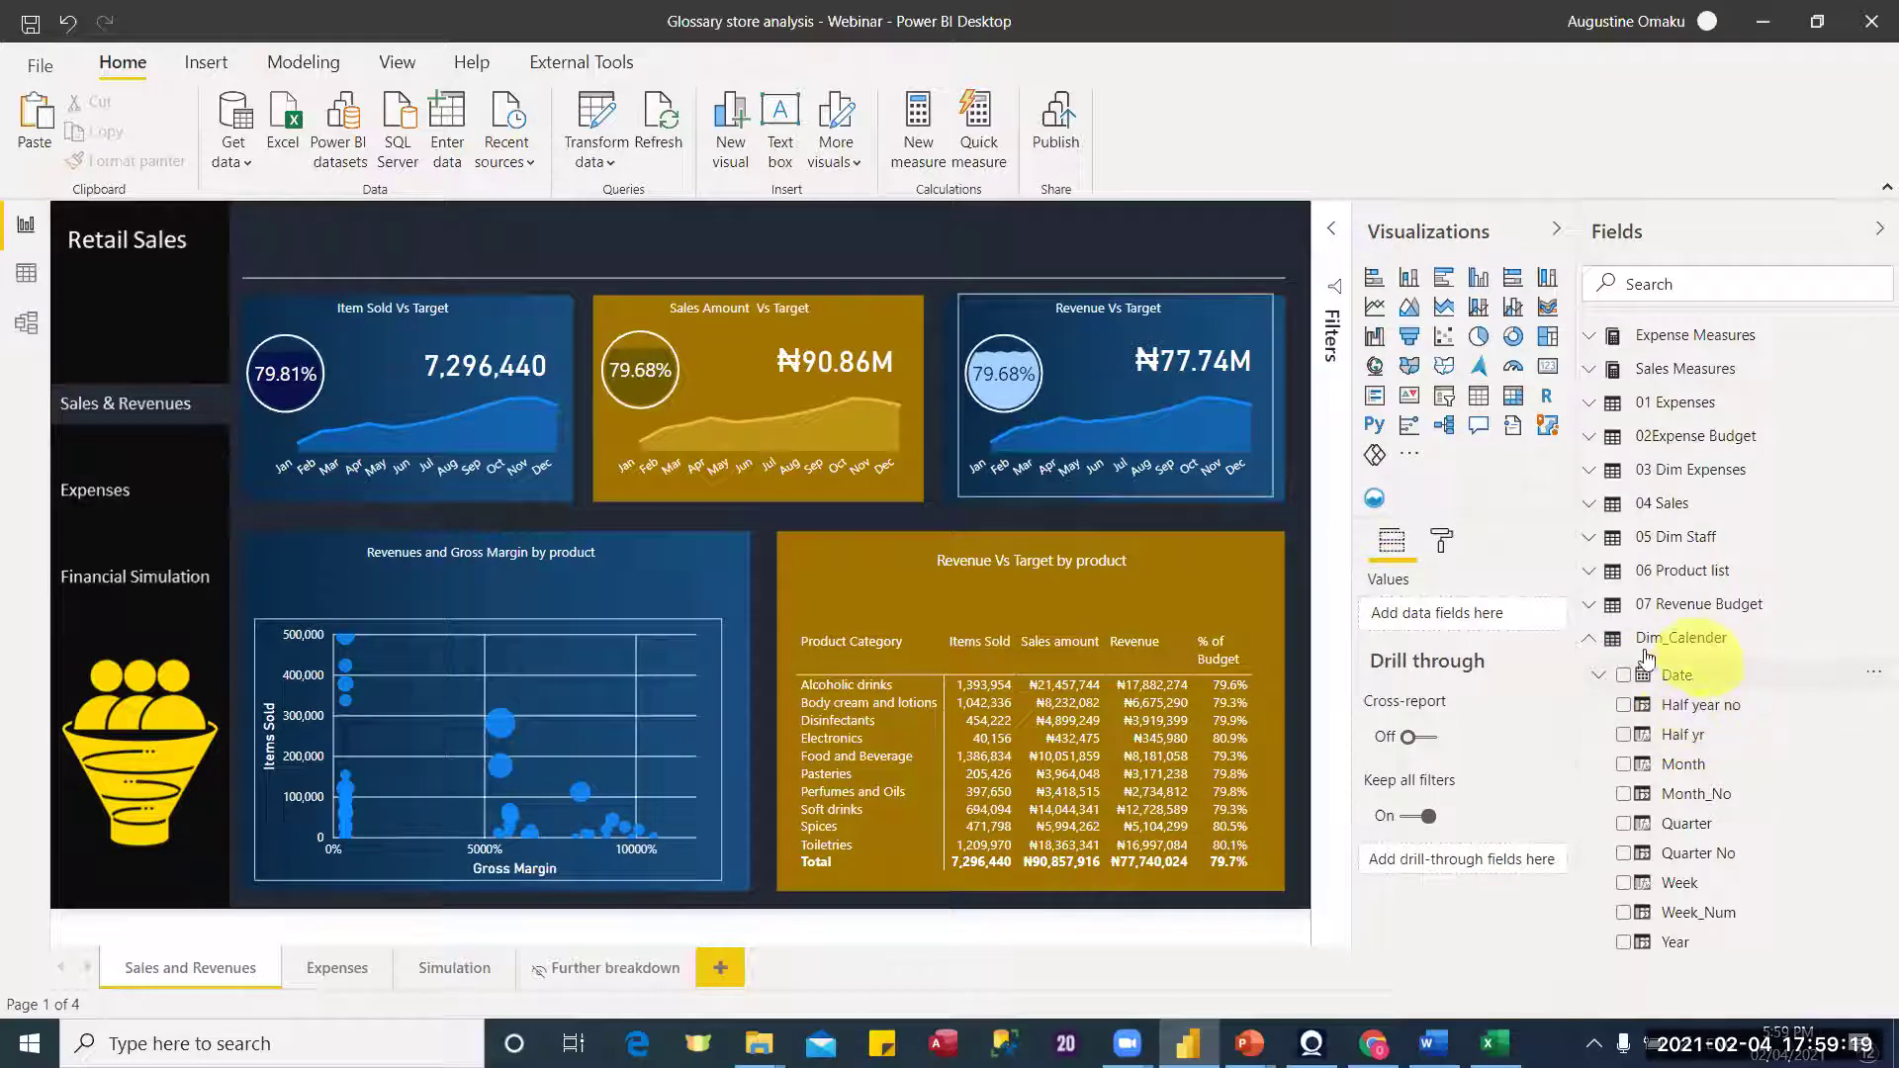
pyautogui.click(1596, 643)
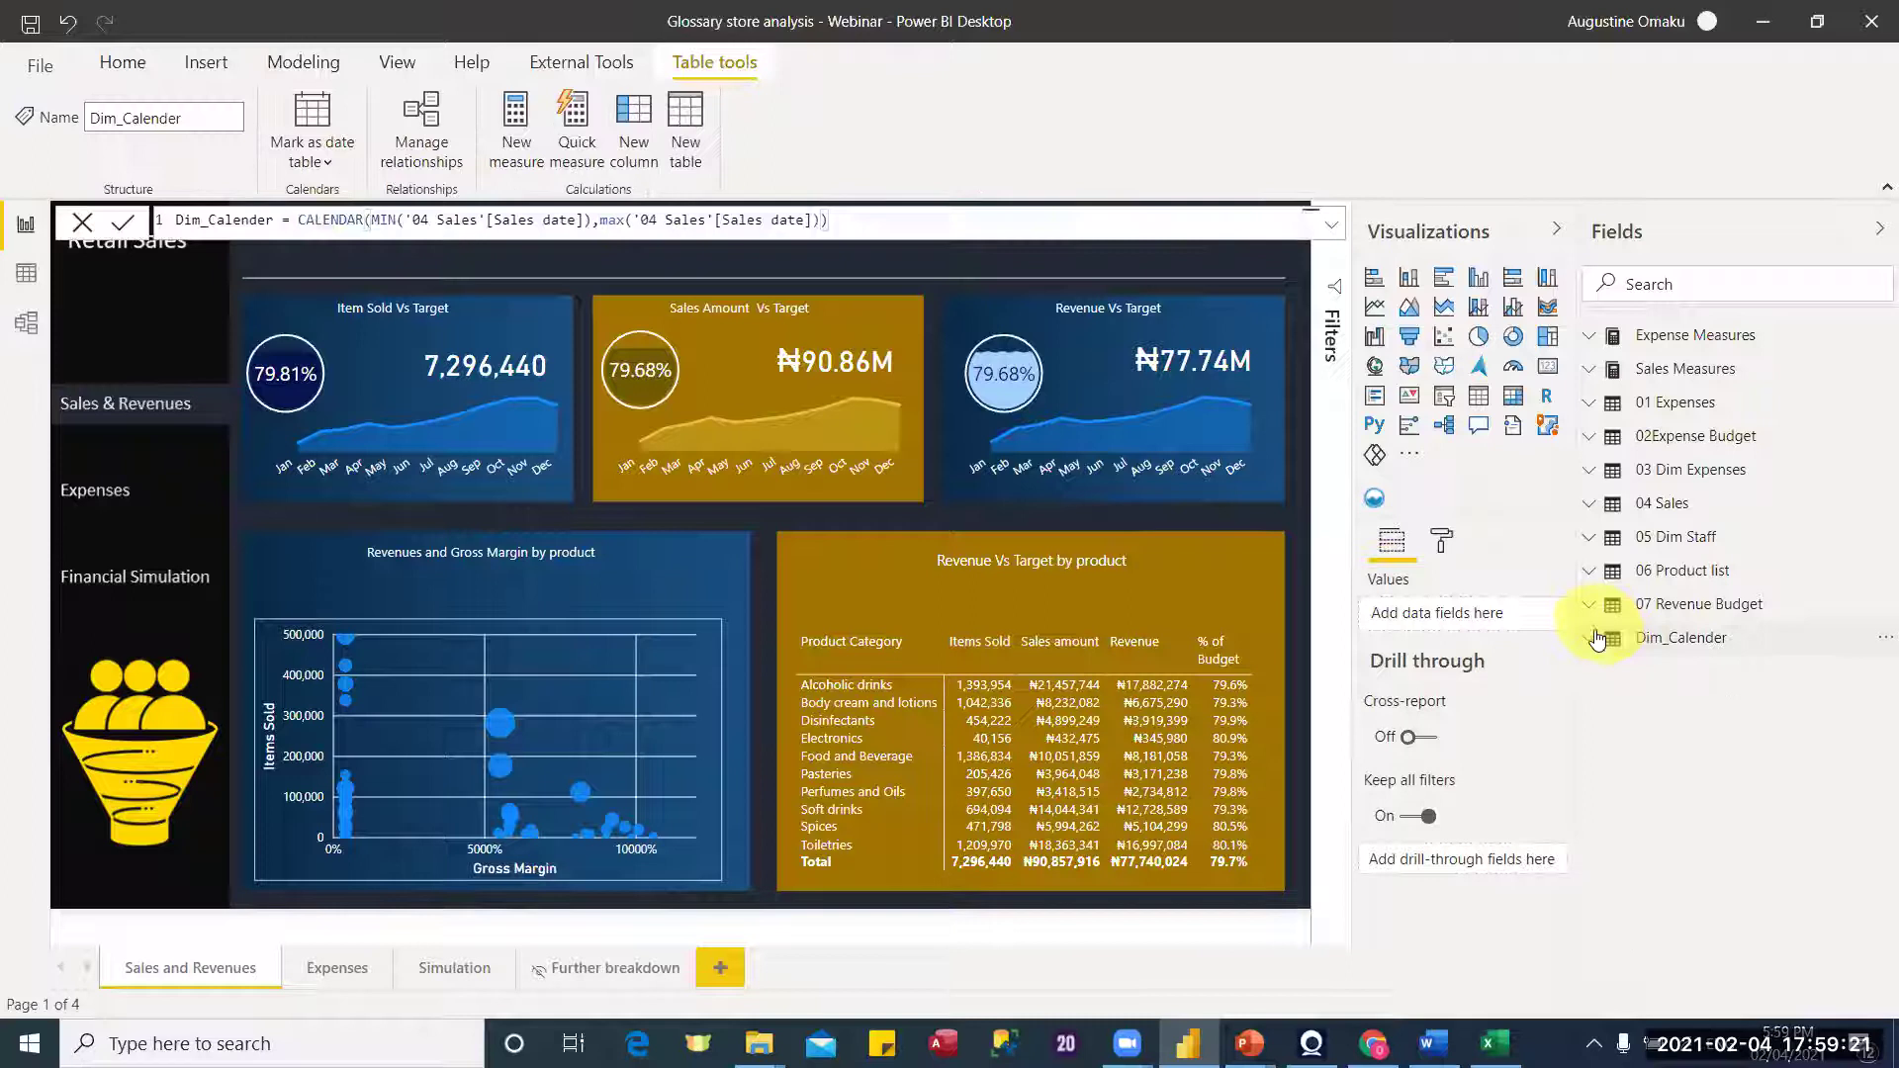
pyautogui.click(1206, 255)
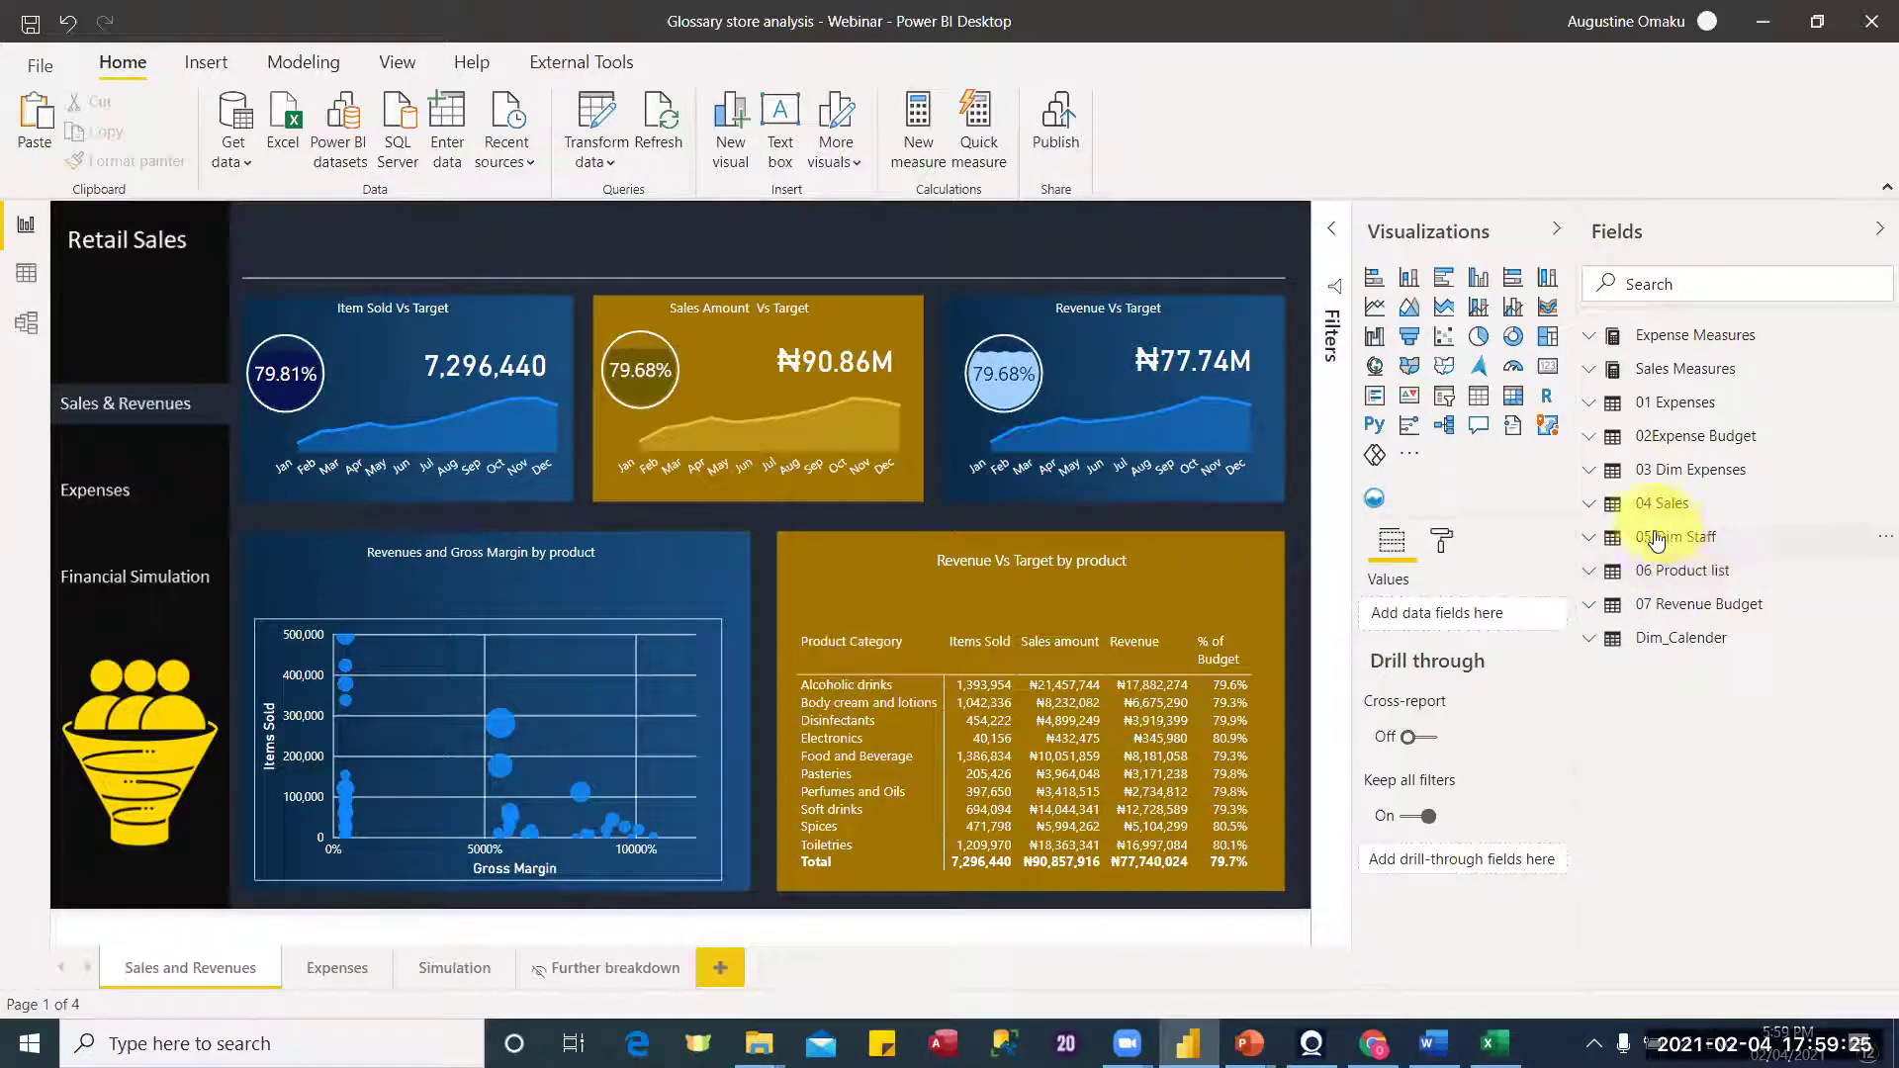
# Step: Add a small slicer in the header strip above the Item Sold Vs Target card, using Salesperson from 05 Dim Staff
pyautogui.click(1444, 405)
pyautogui.moveTo(116, 661); pyautogui.dragTo(352, 247)
pyautogui.moveTo(457, 458); pyautogui.dragTo(360, 248)
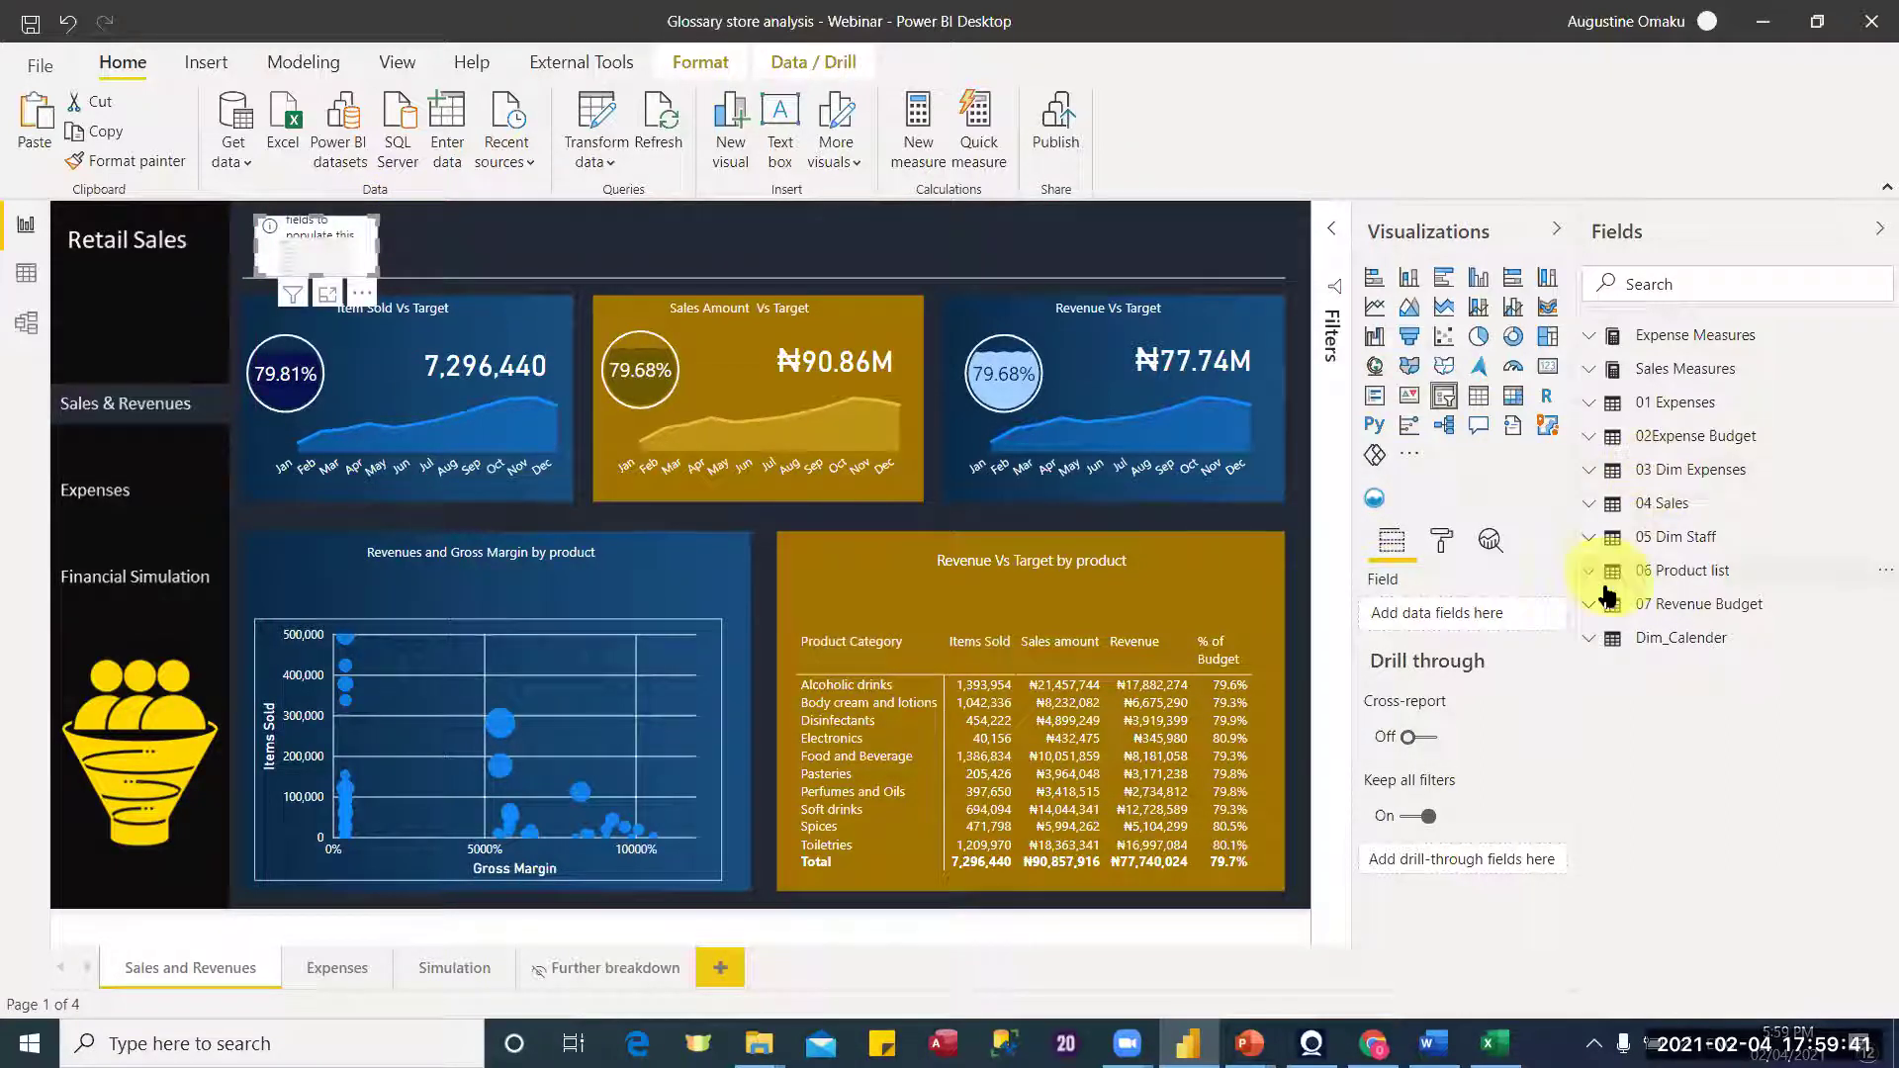
pyautogui.click(1589, 543)
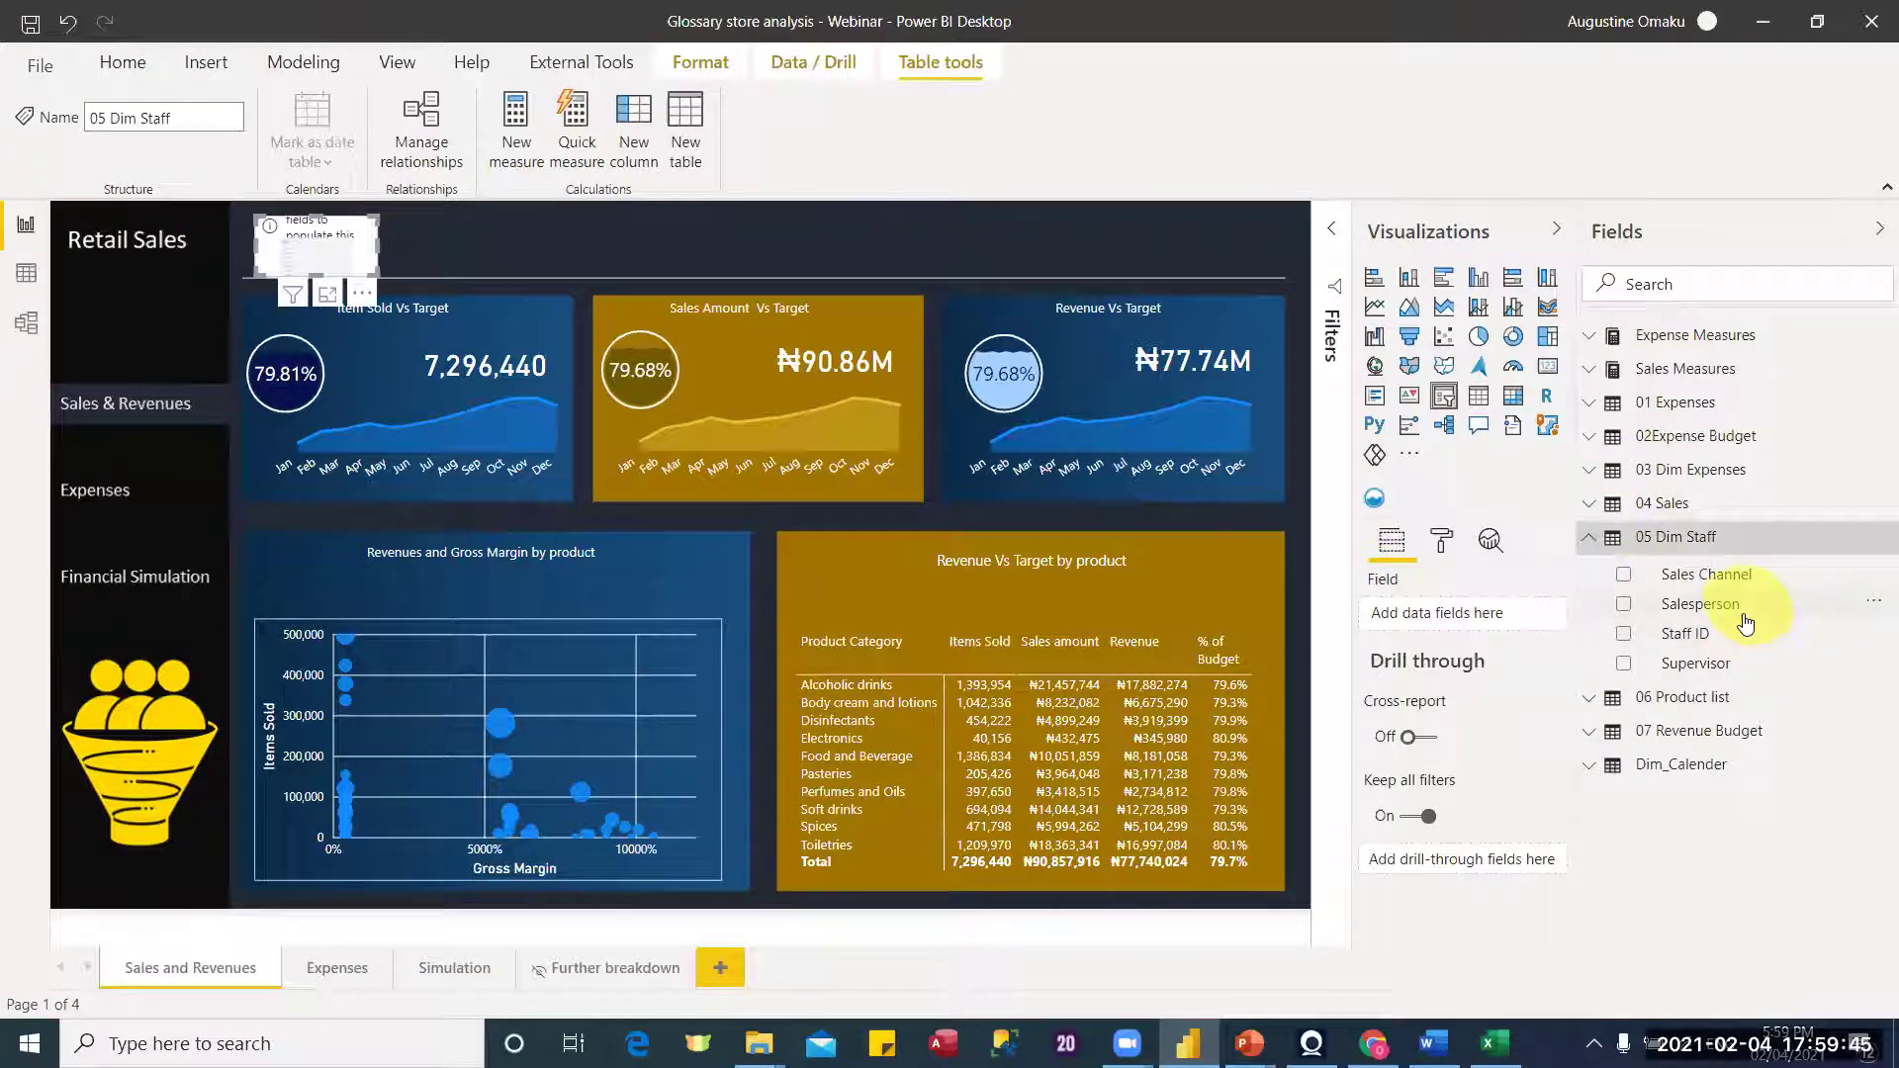
pyautogui.moveTo(1730, 621); pyautogui.dragTo(1503, 617)
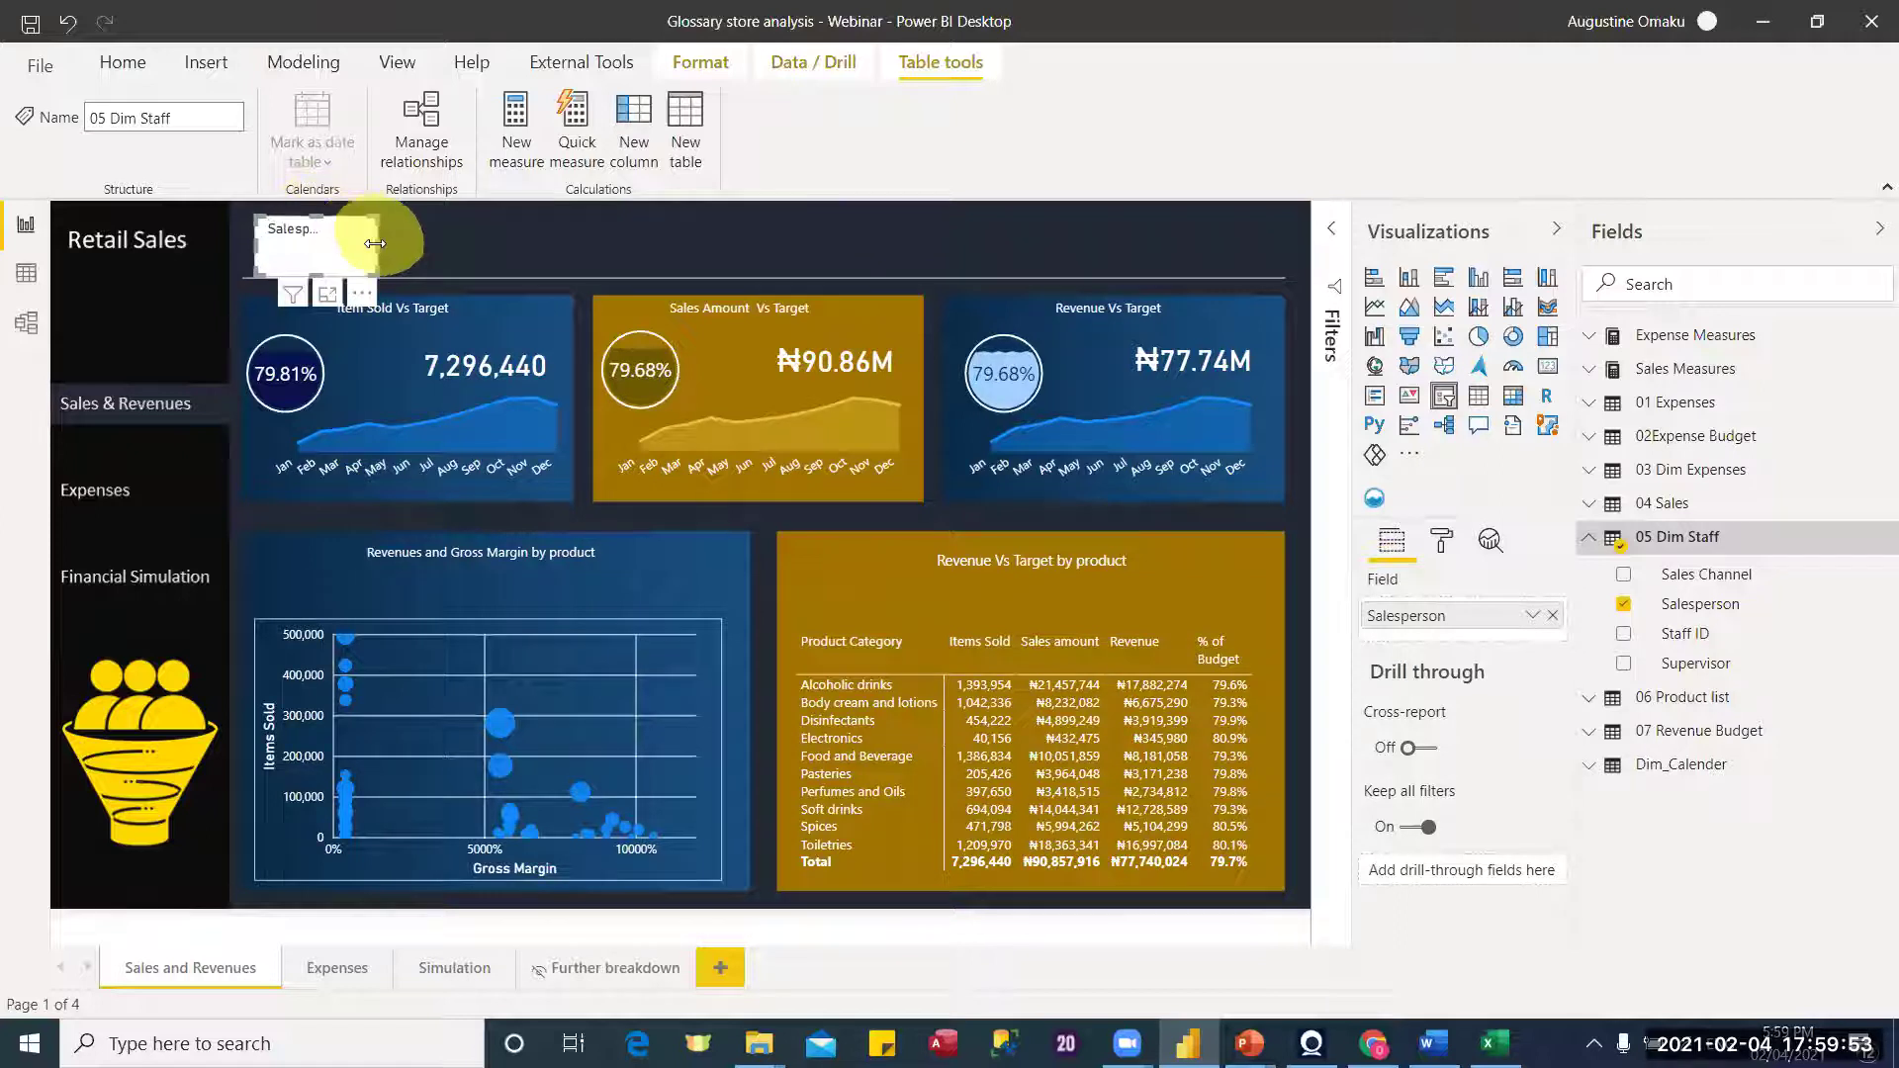
# Step: Widen the Salesperson slicer and change it from a list to a dropdown
pyautogui.moveTo(409, 253); pyautogui.dragTo(440, 253)
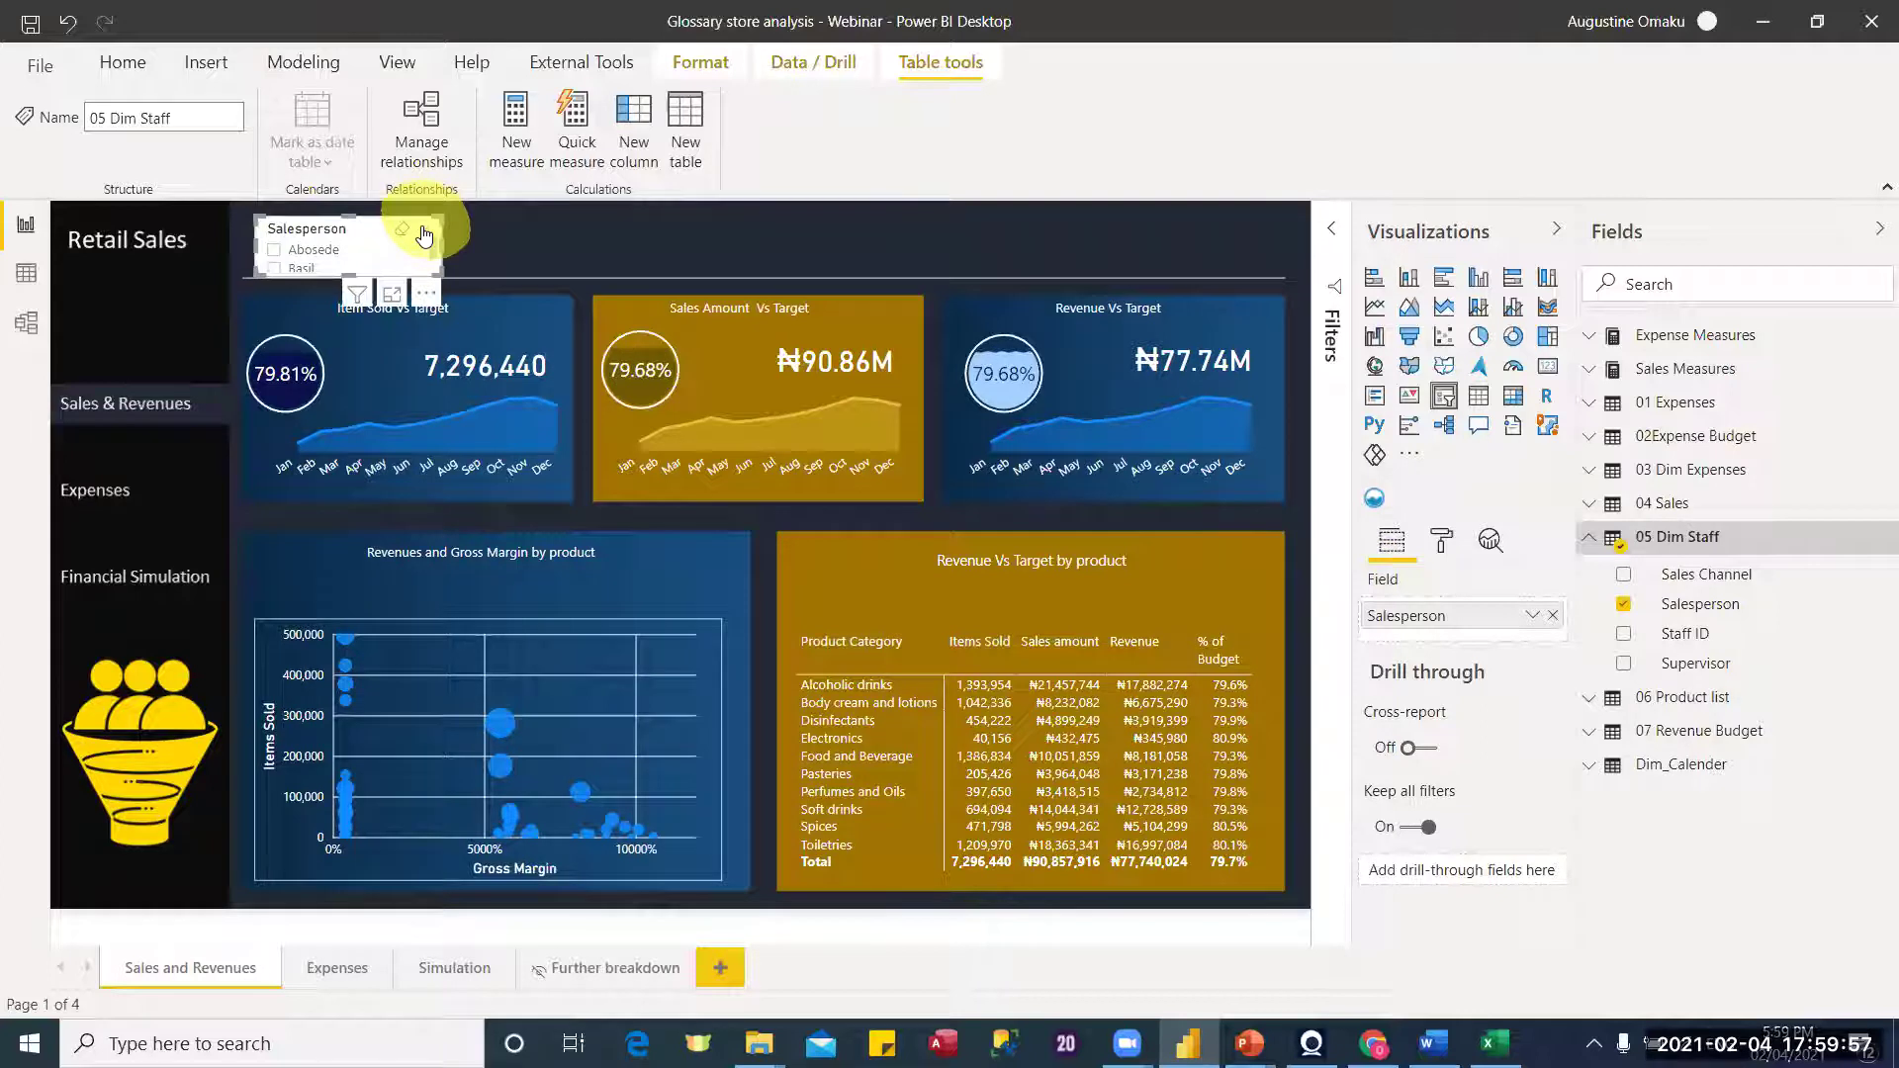
pyautogui.click(423, 234)
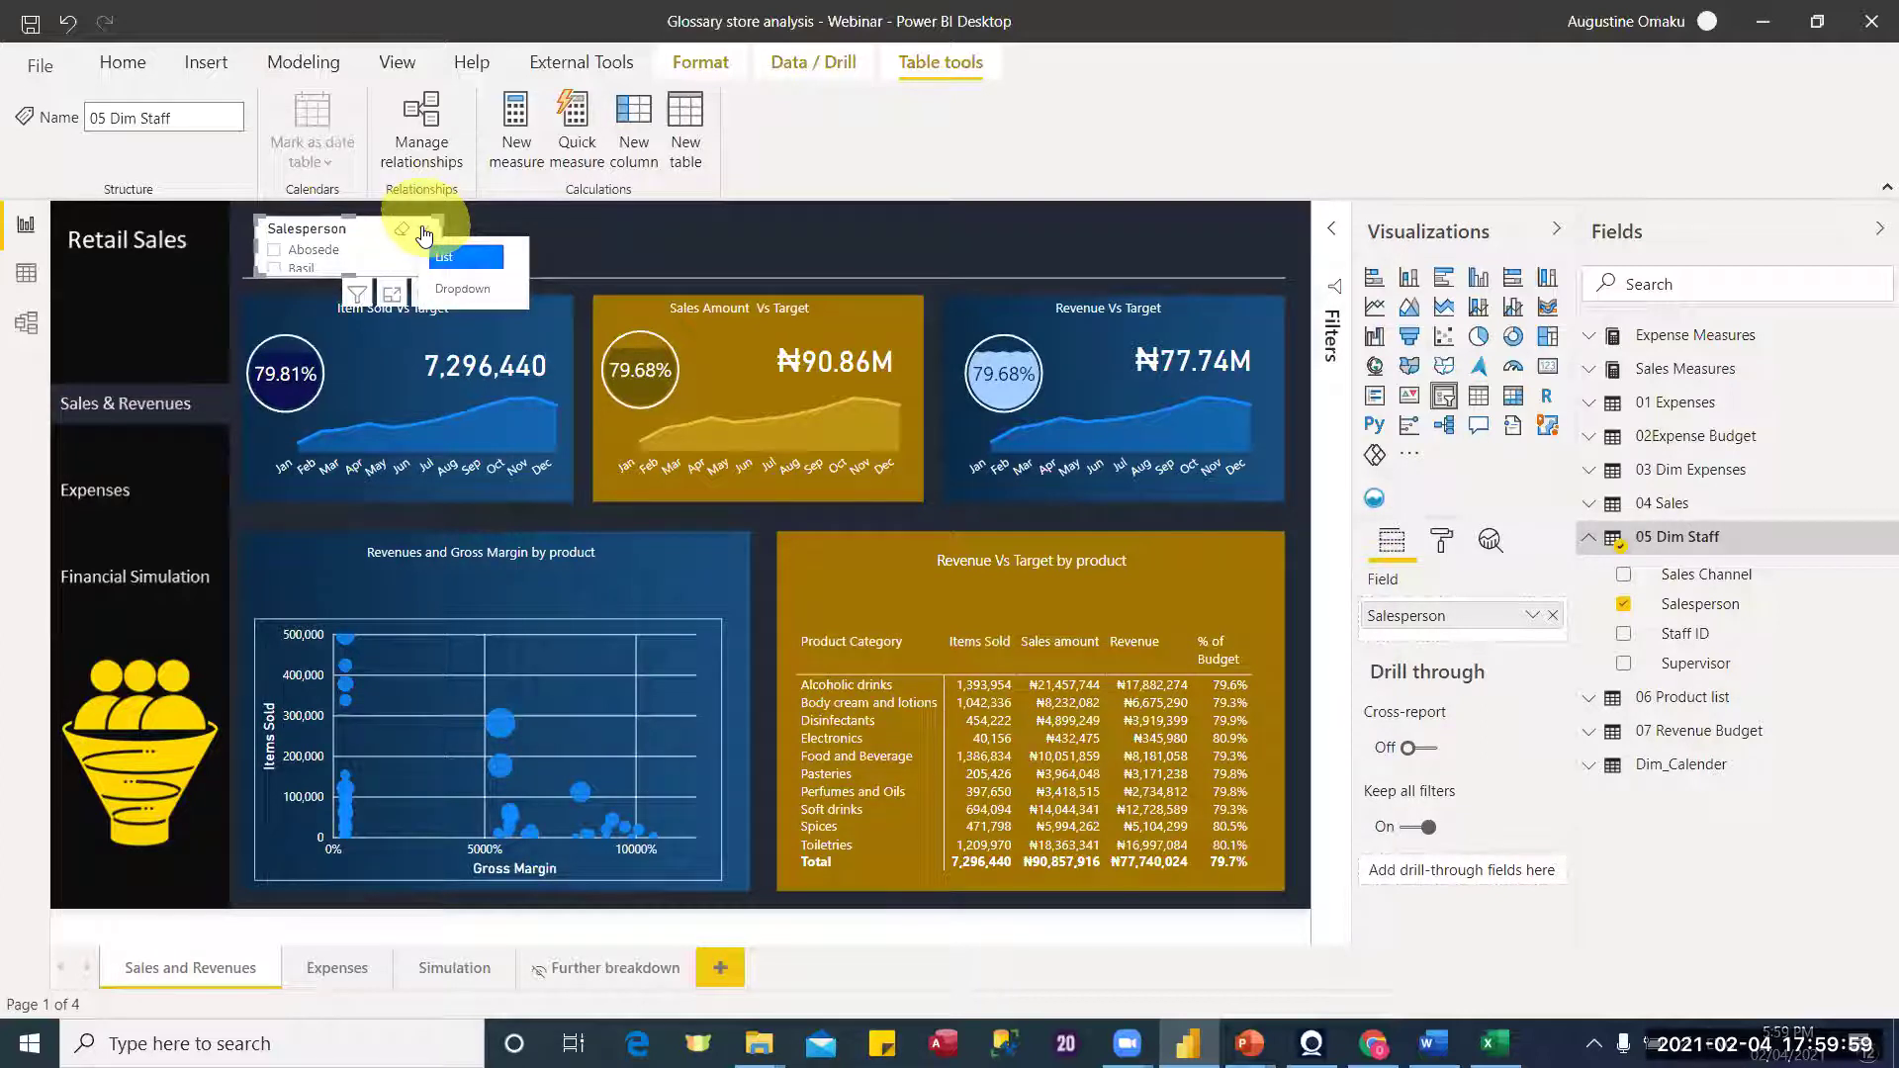
pyautogui.click(463, 284)
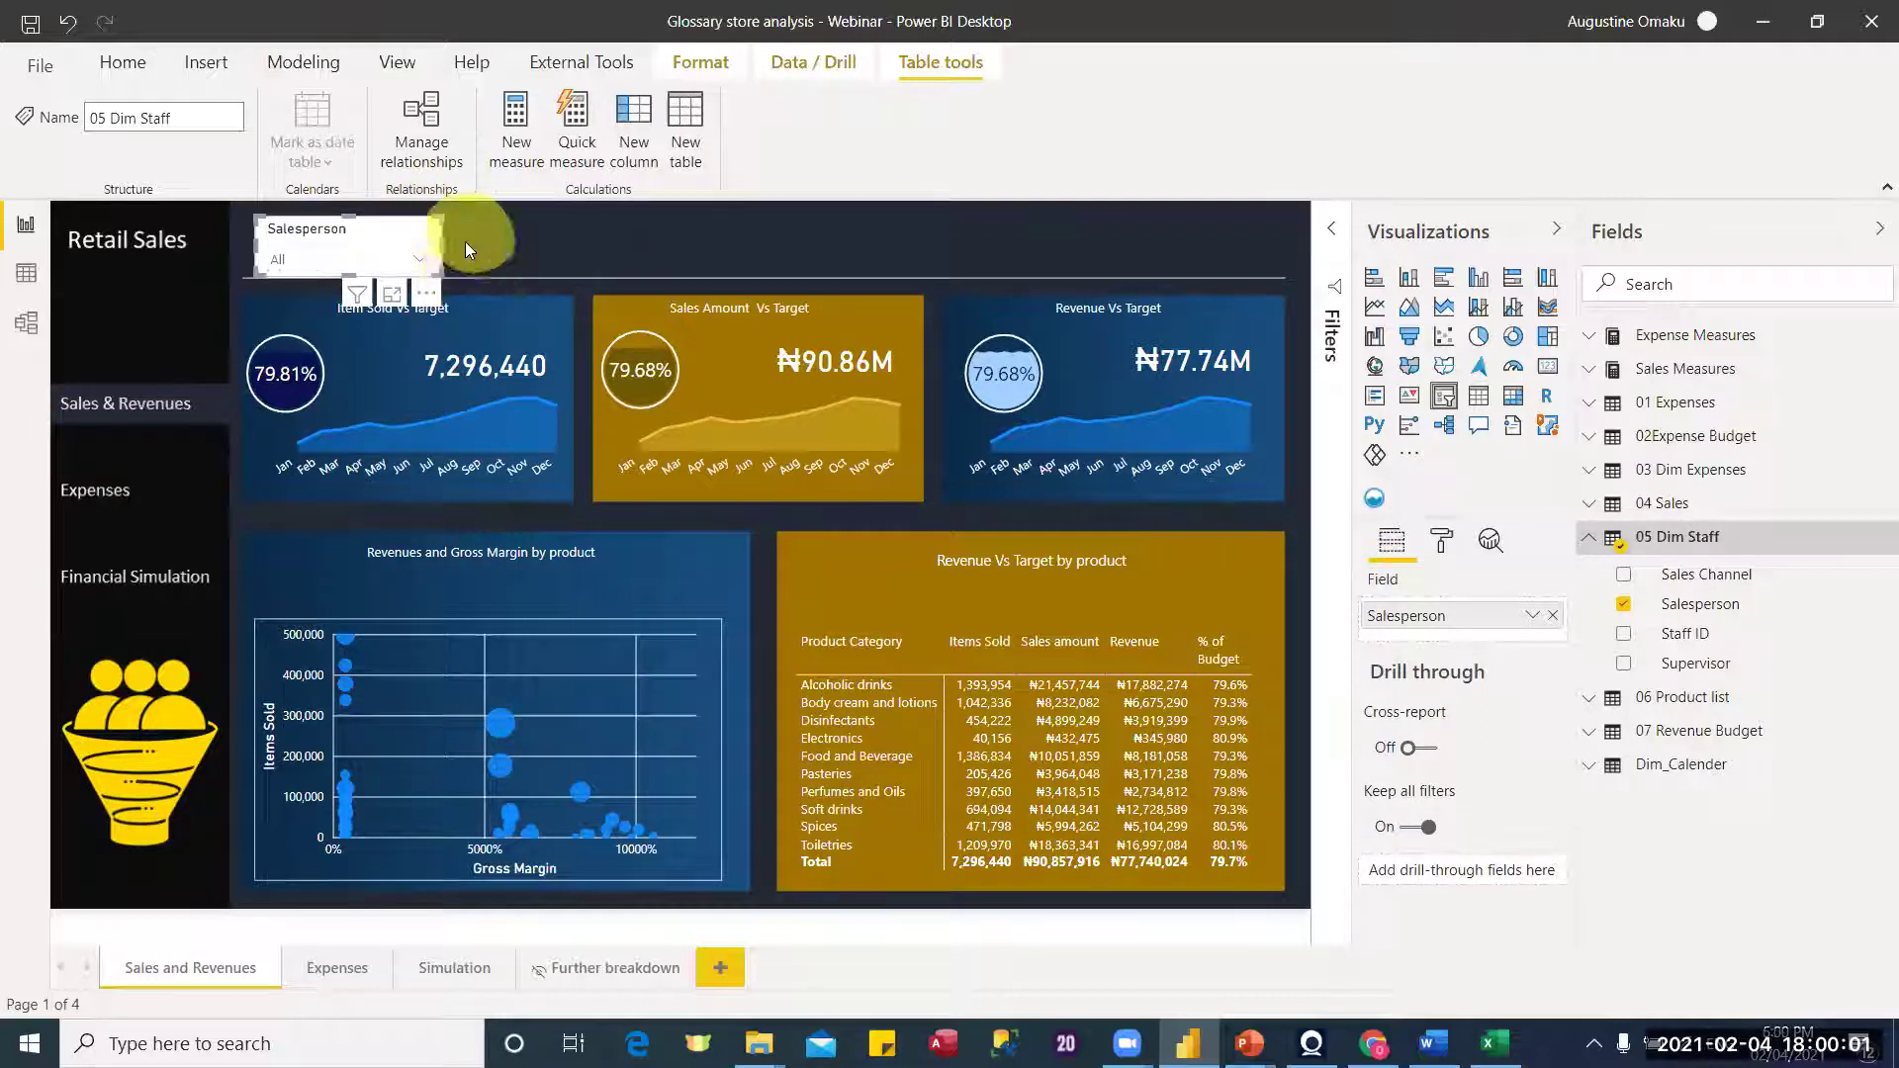
pyautogui.moveTo(442, 250); pyautogui.dragTo(468, 245)
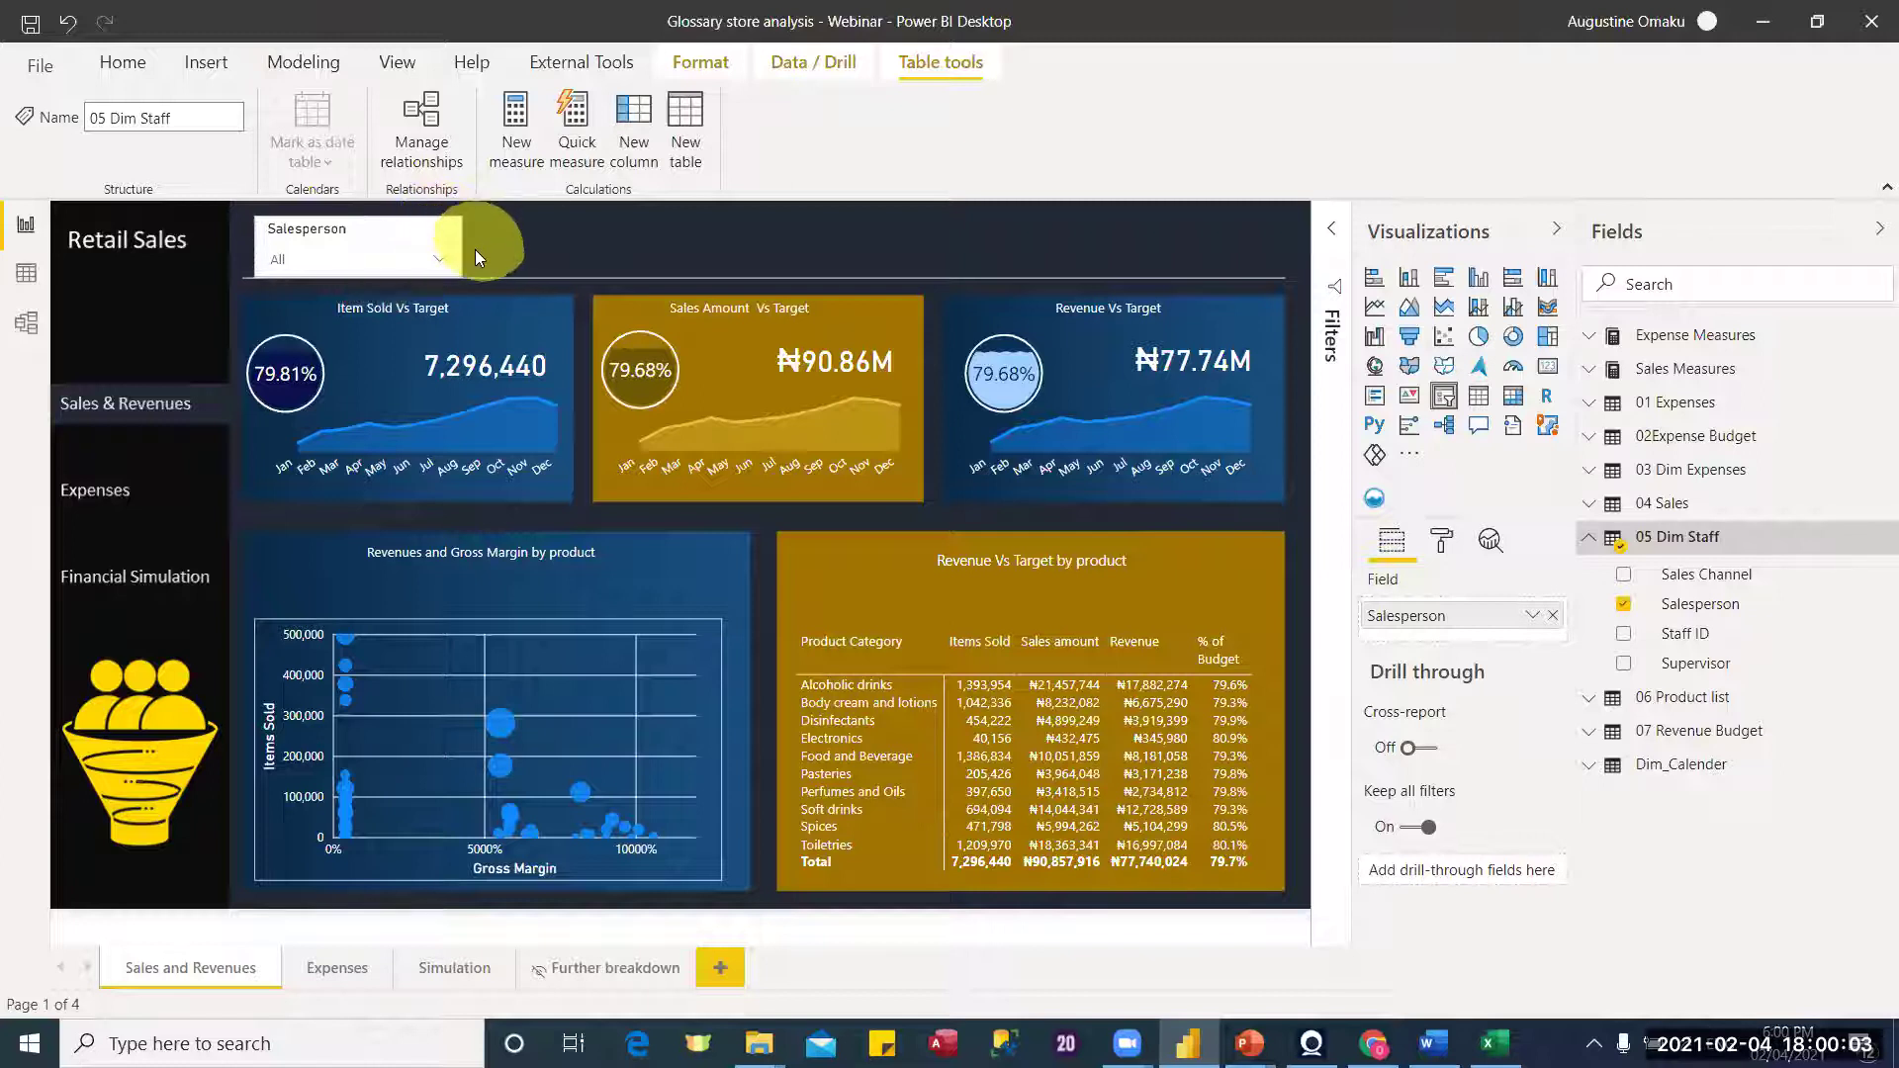
# Step: Turn off the Salesperson slicer's background and set its items' font color to white
pyautogui.click(440, 231)
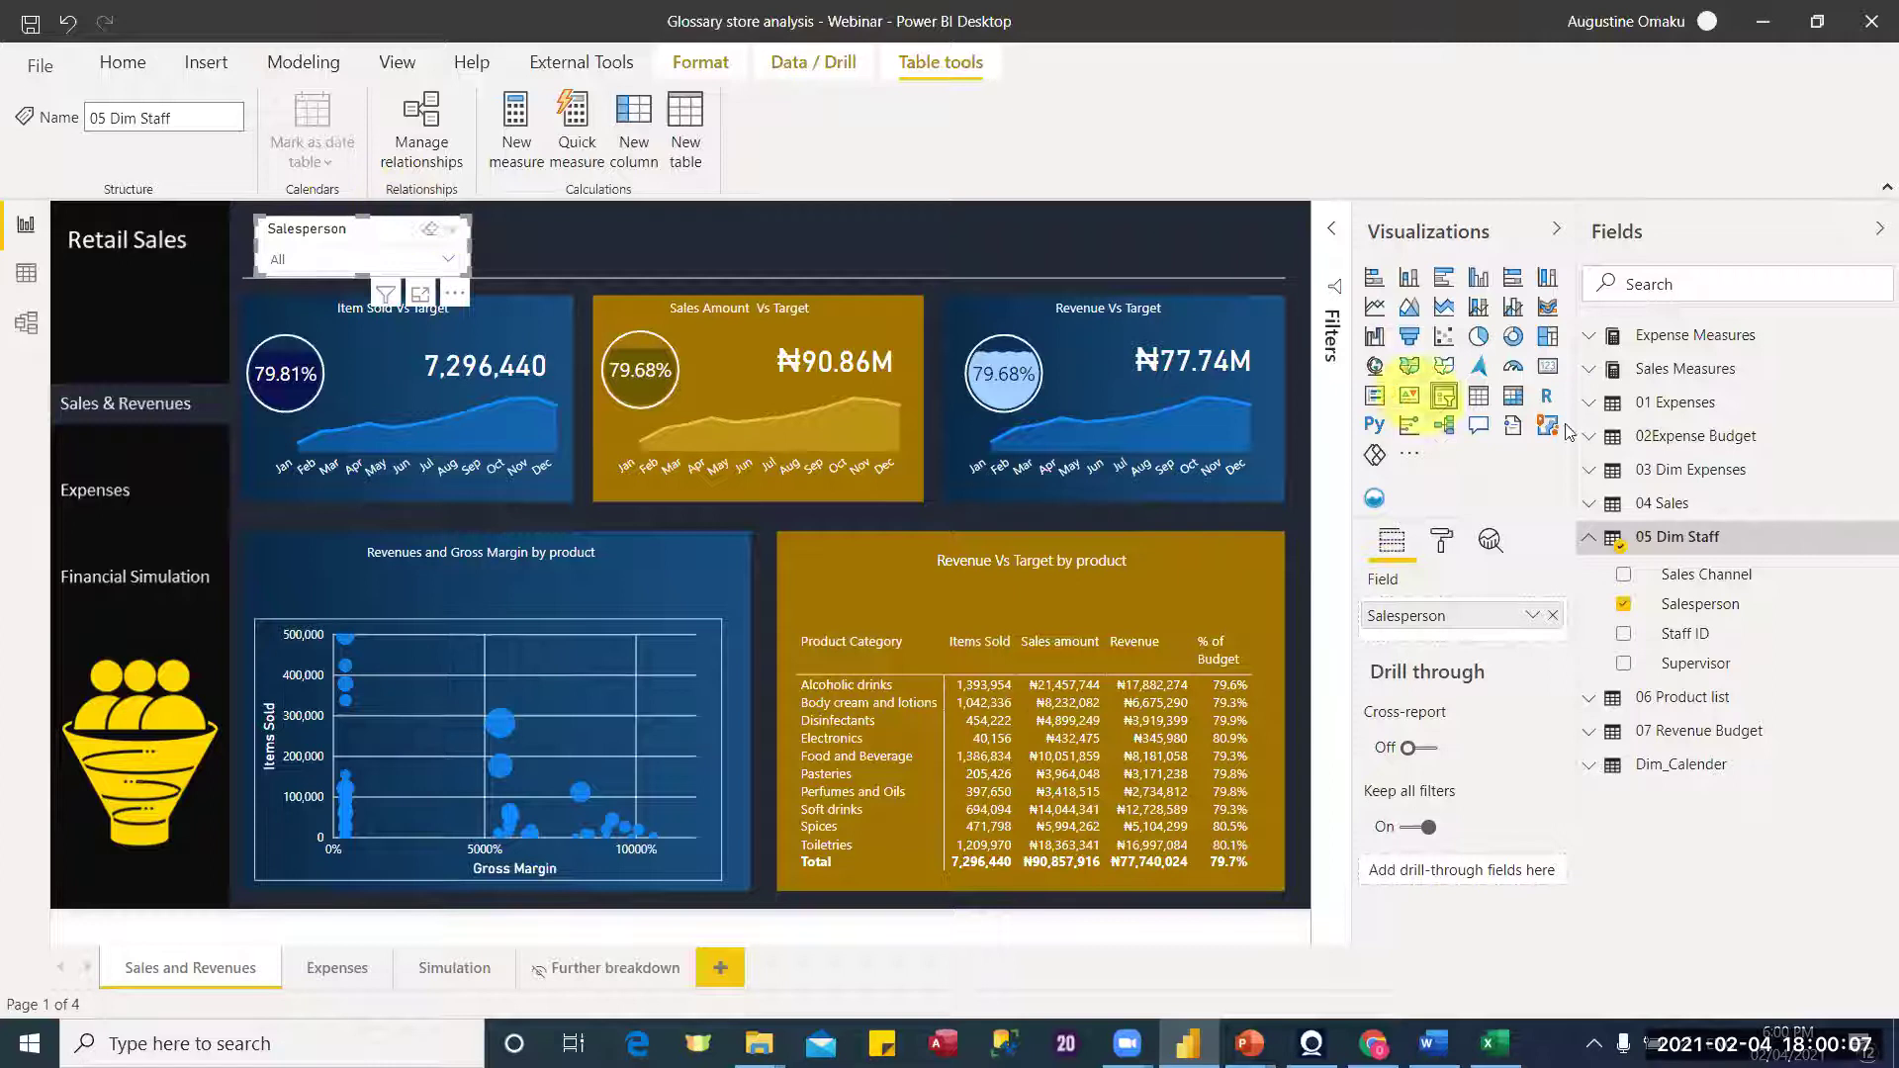
pyautogui.click(1436, 550)
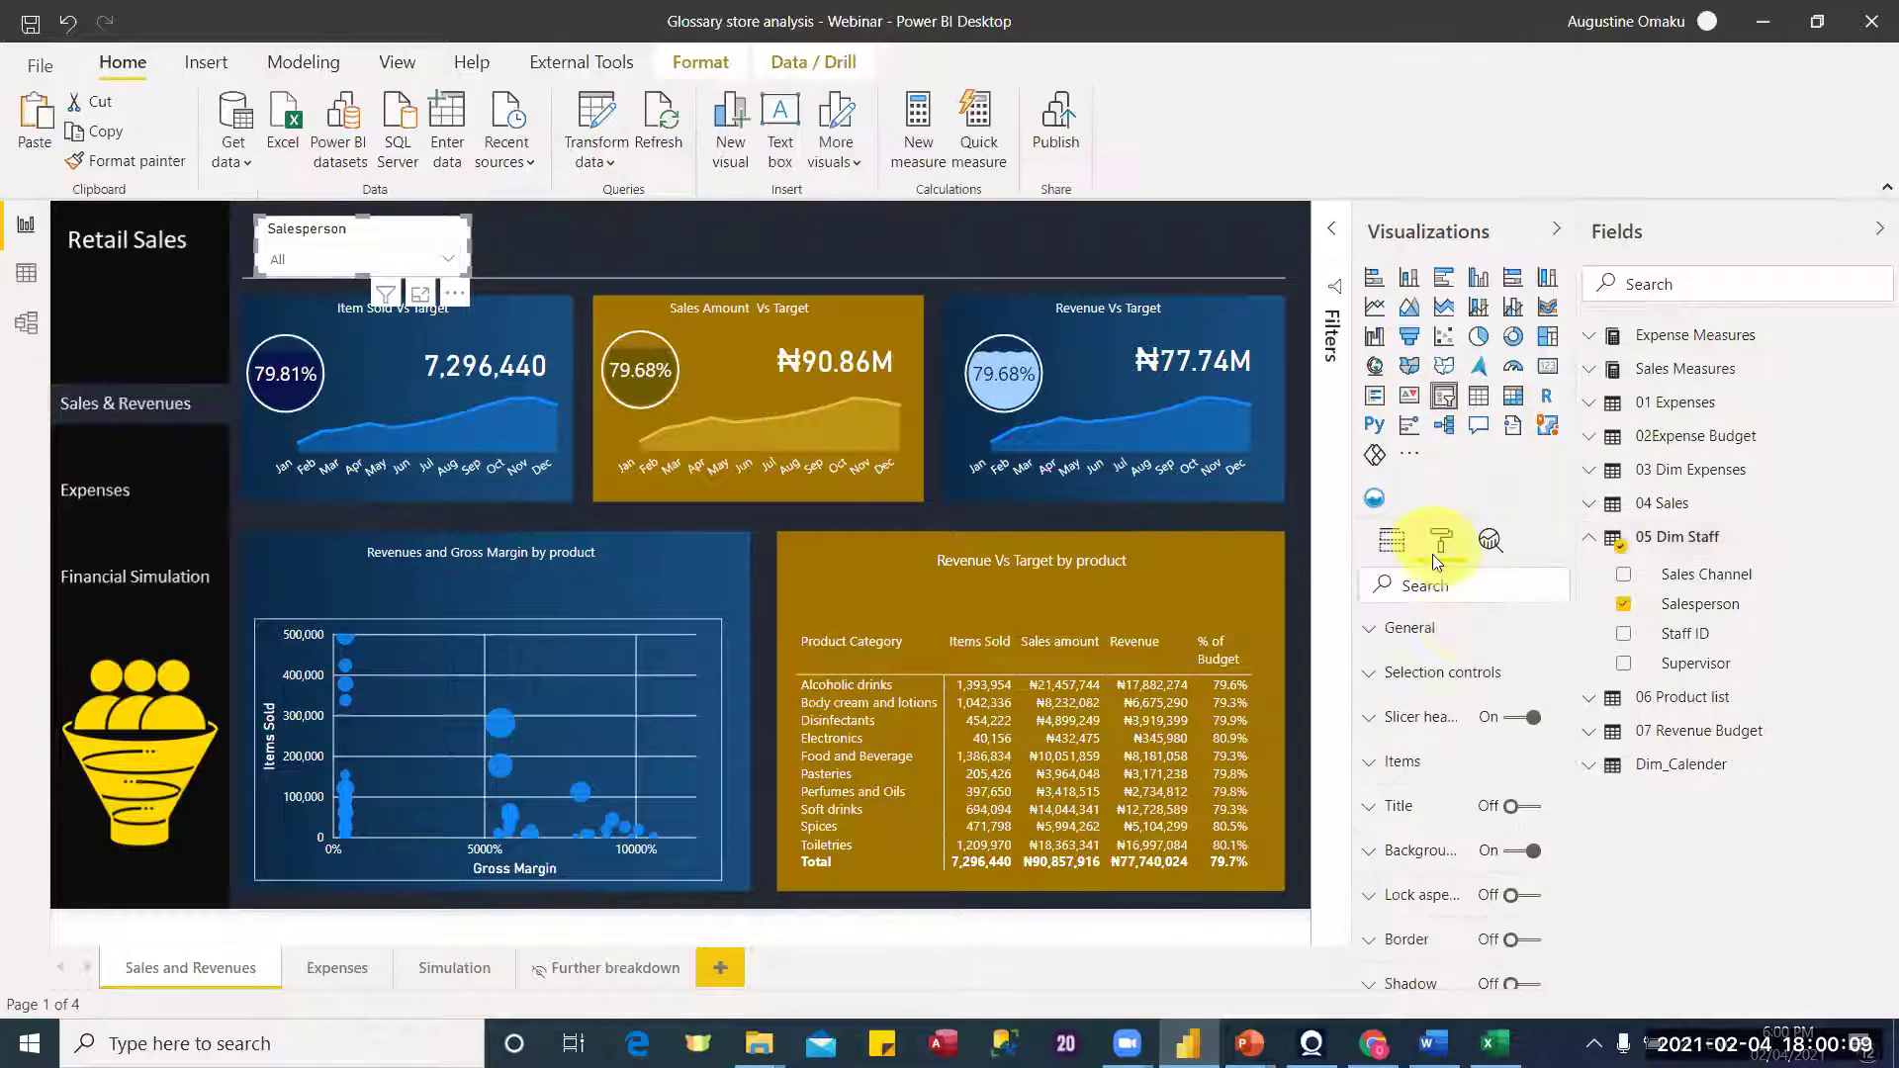
pyautogui.click(1532, 857)
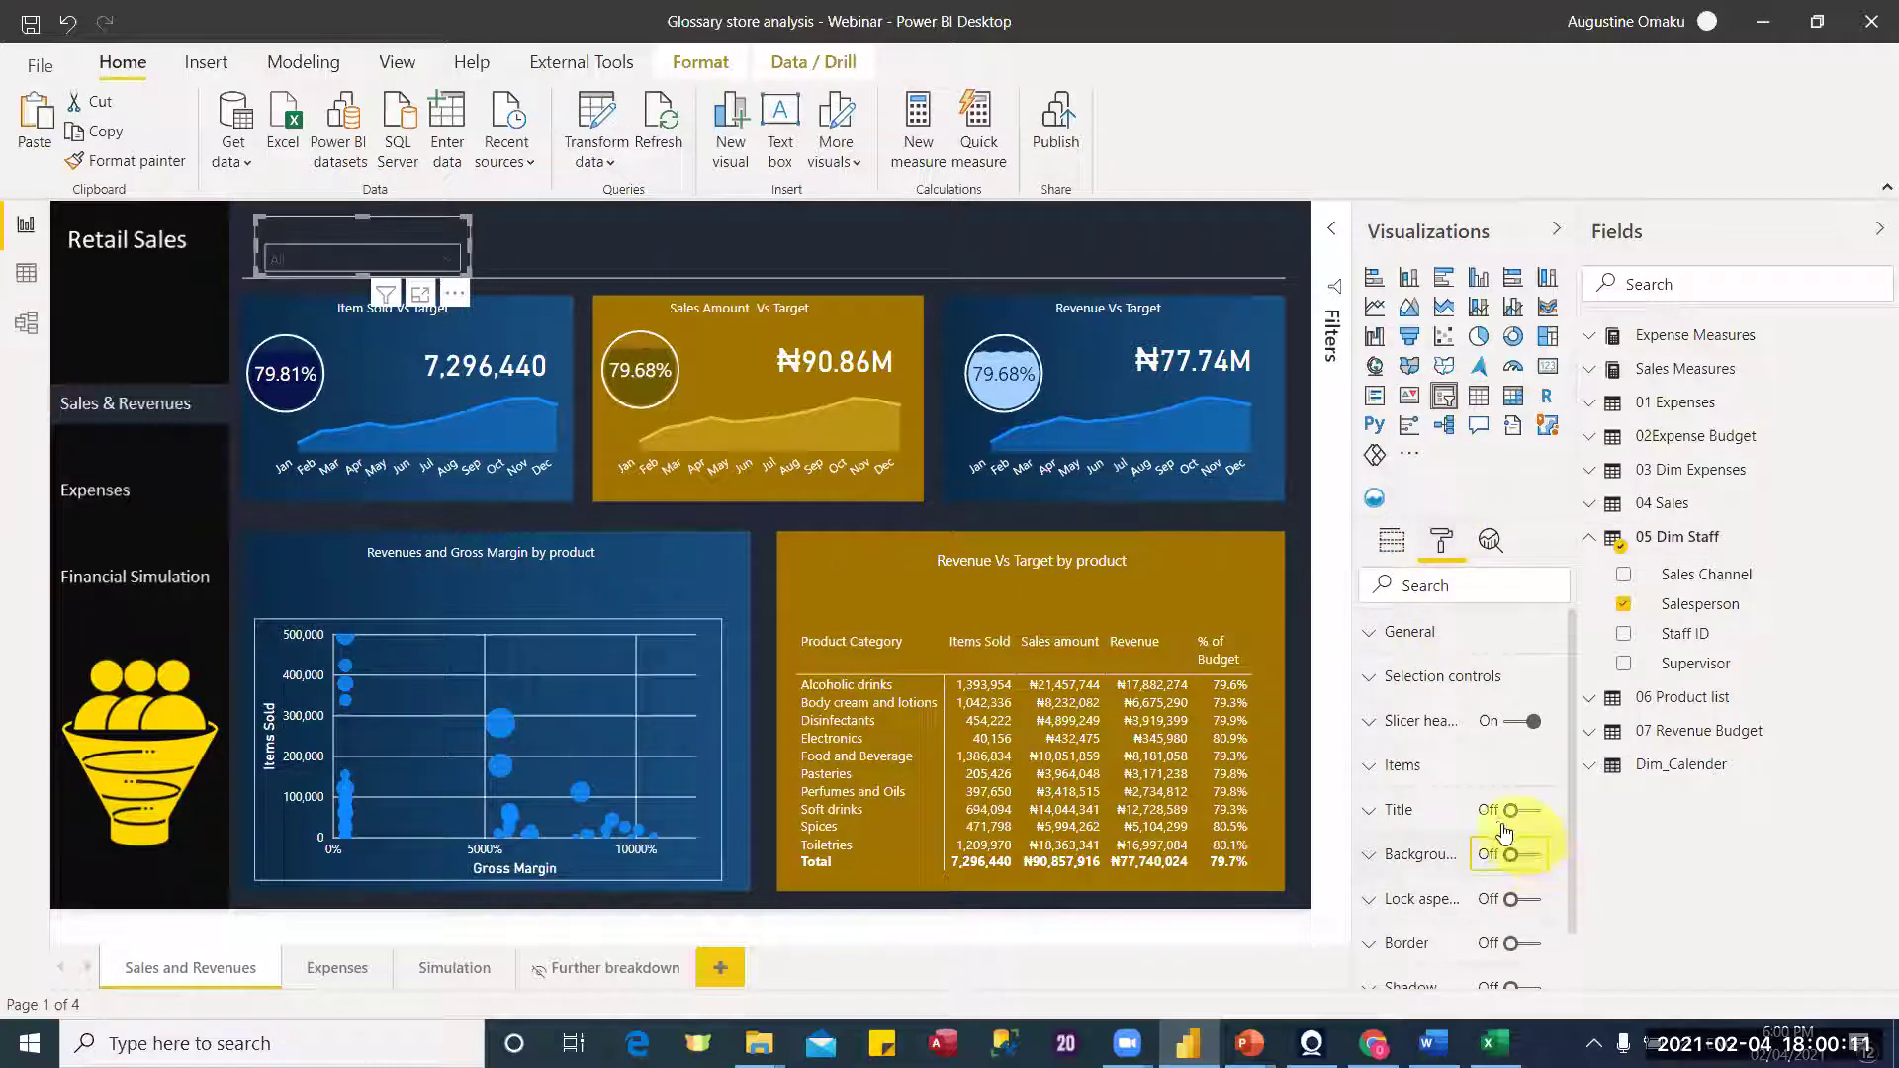
pyautogui.click(1369, 777)
pyautogui.click(1399, 840)
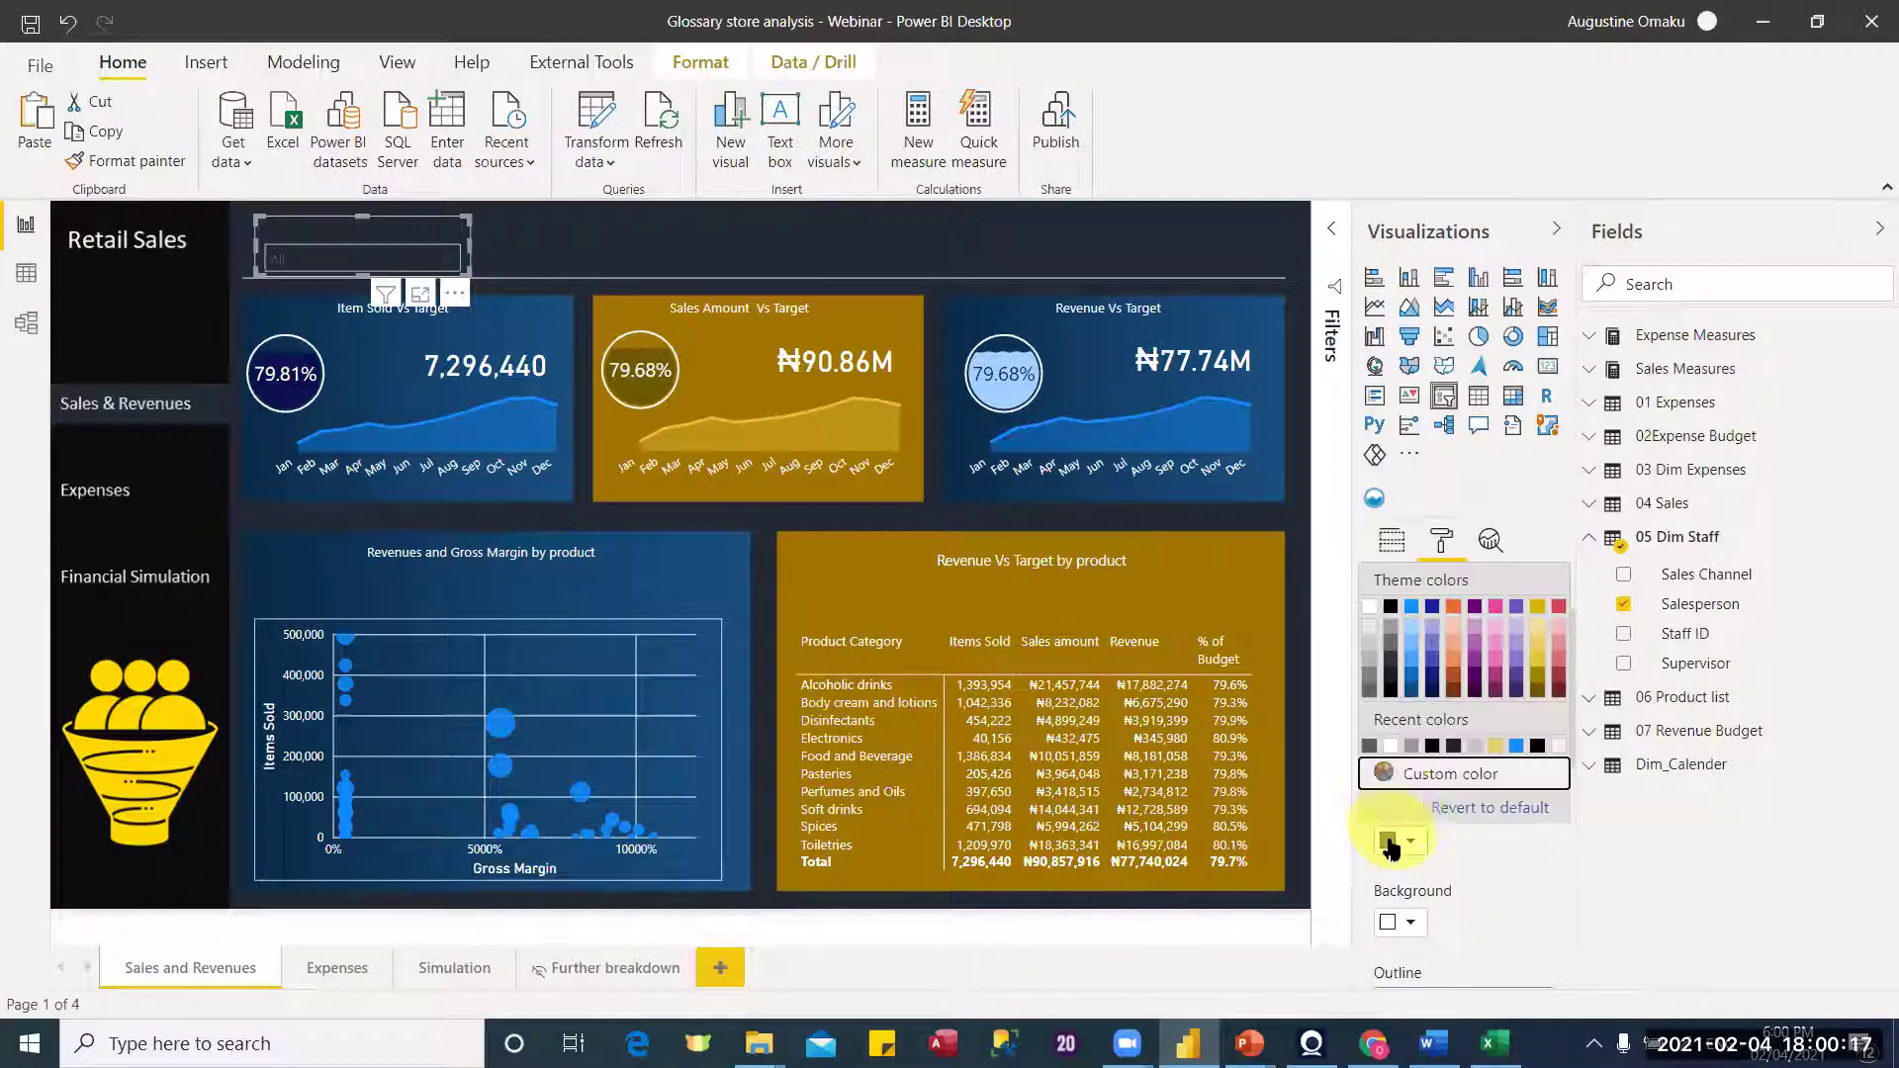
pyautogui.click(1389, 747)
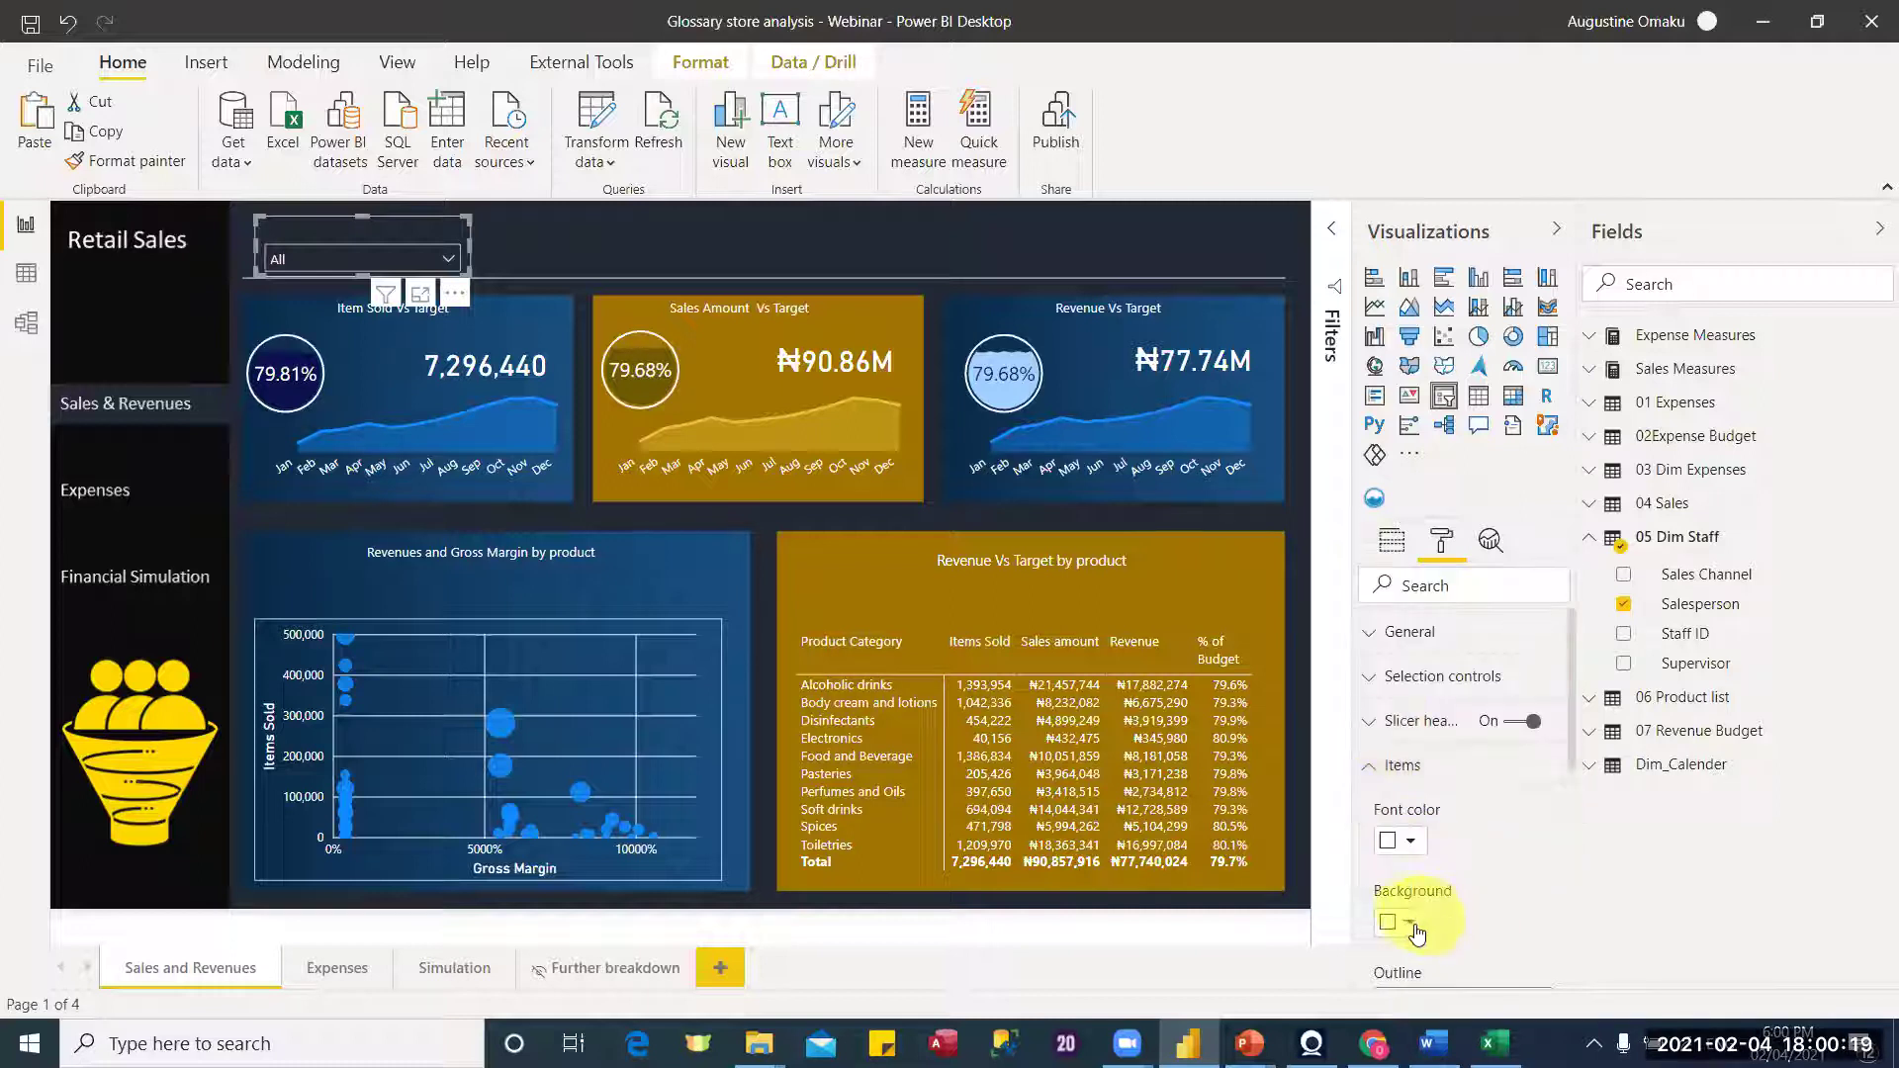
# Step: Check the Salesperson slicer's expanded list and try a grey background for its items
pyautogui.click(449, 259)
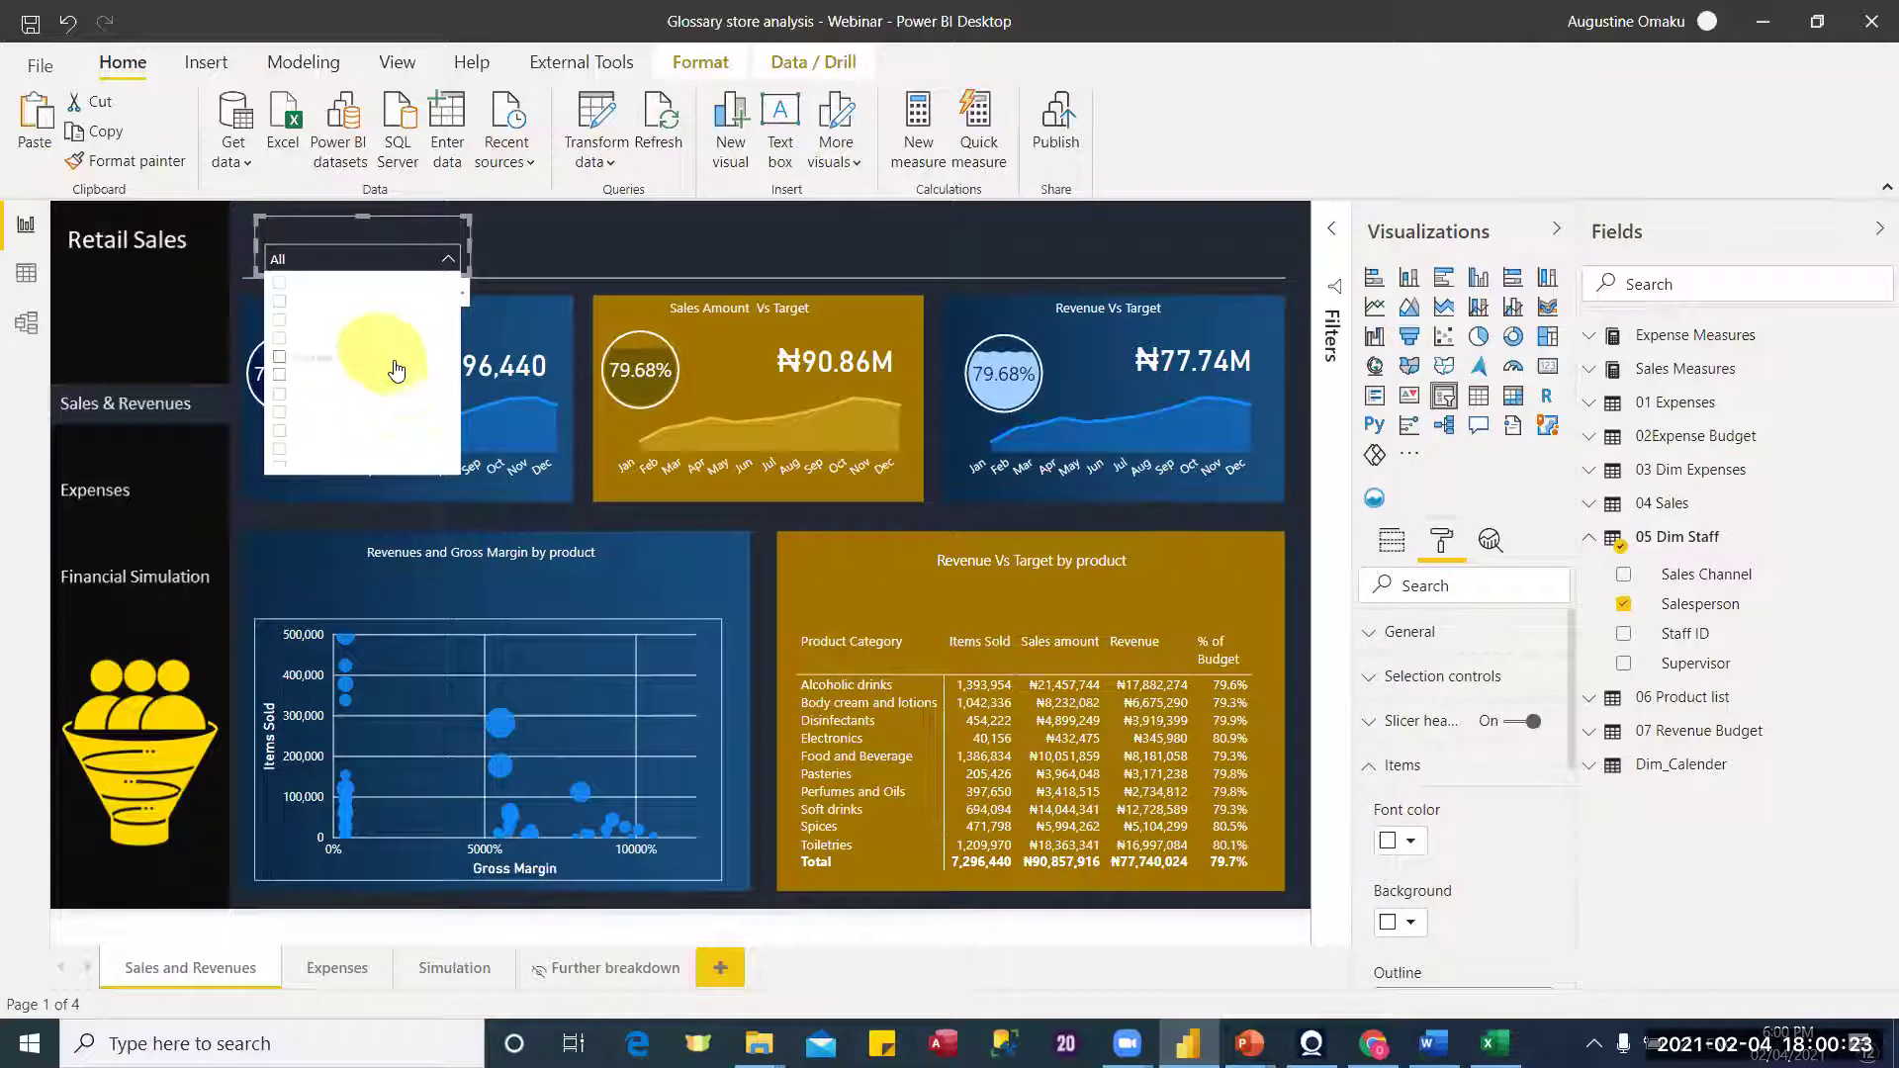
pyautogui.click(1415, 931)
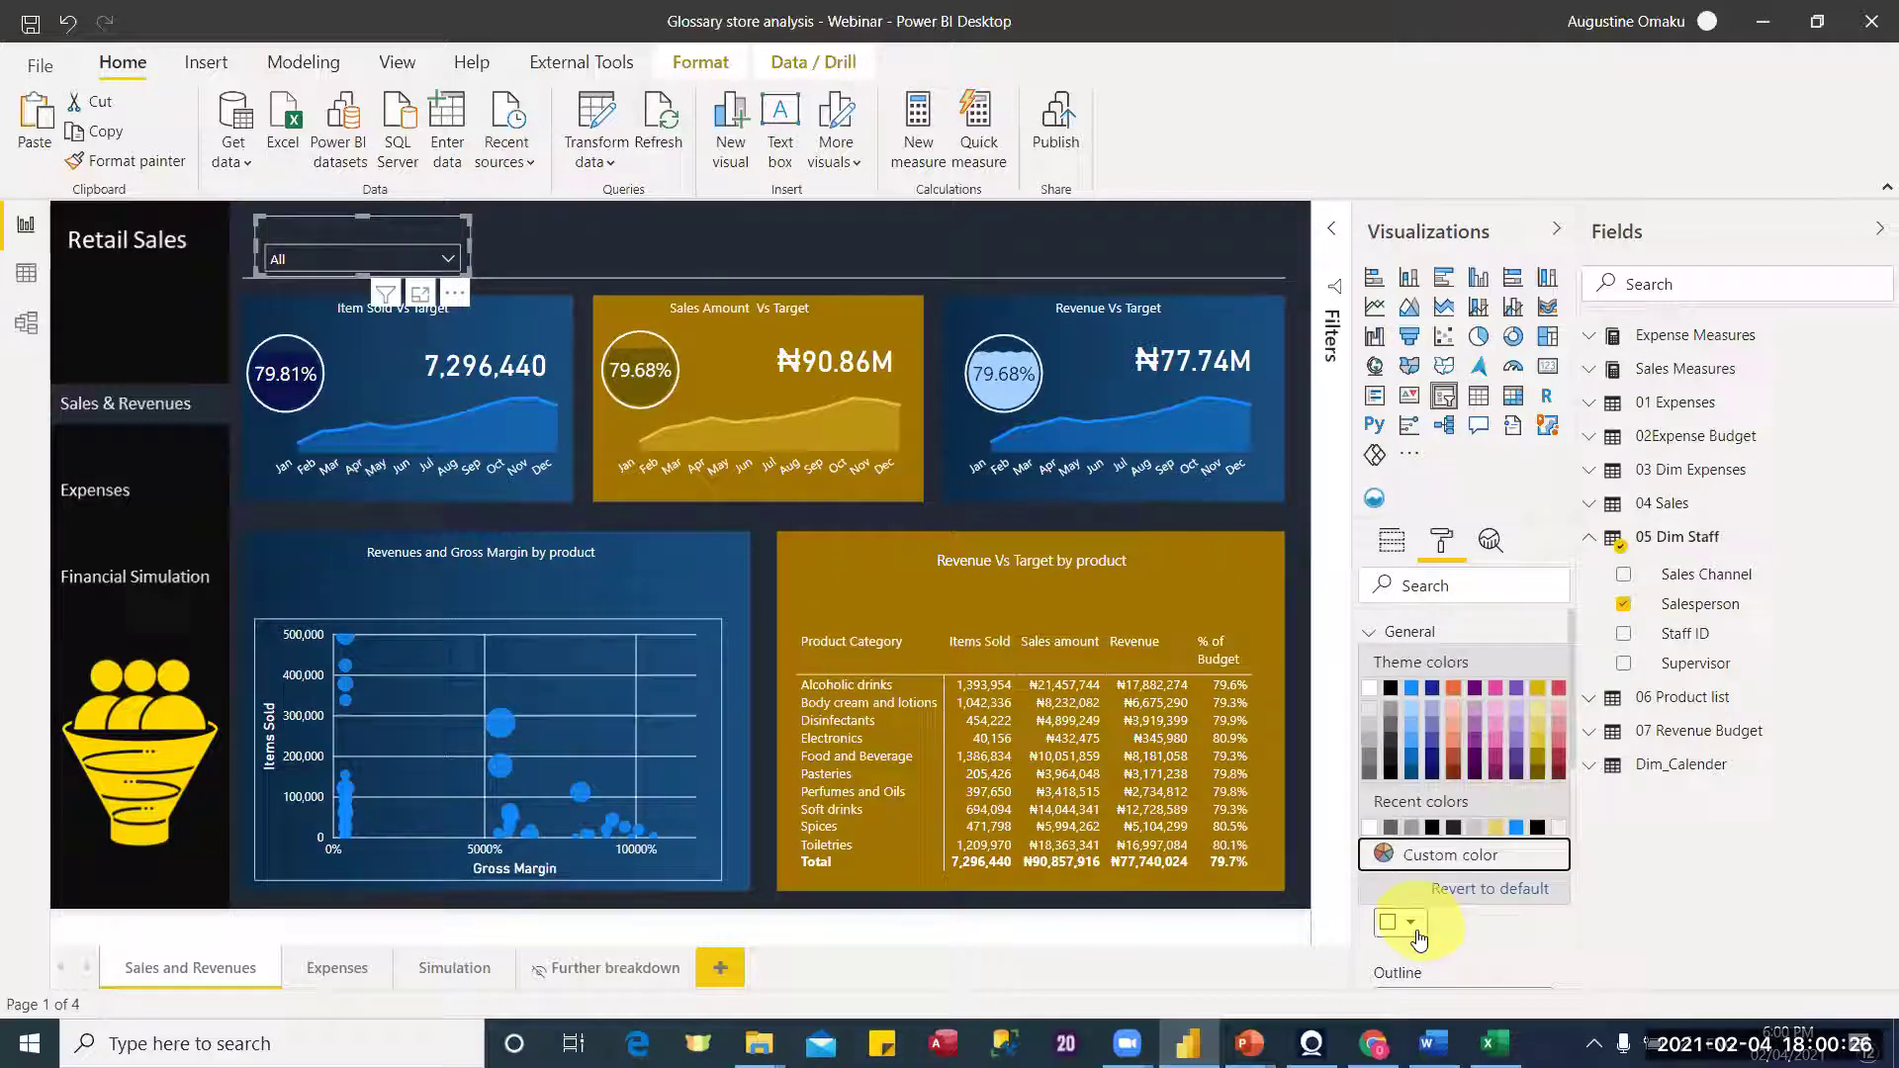
pyautogui.click(1370, 762)
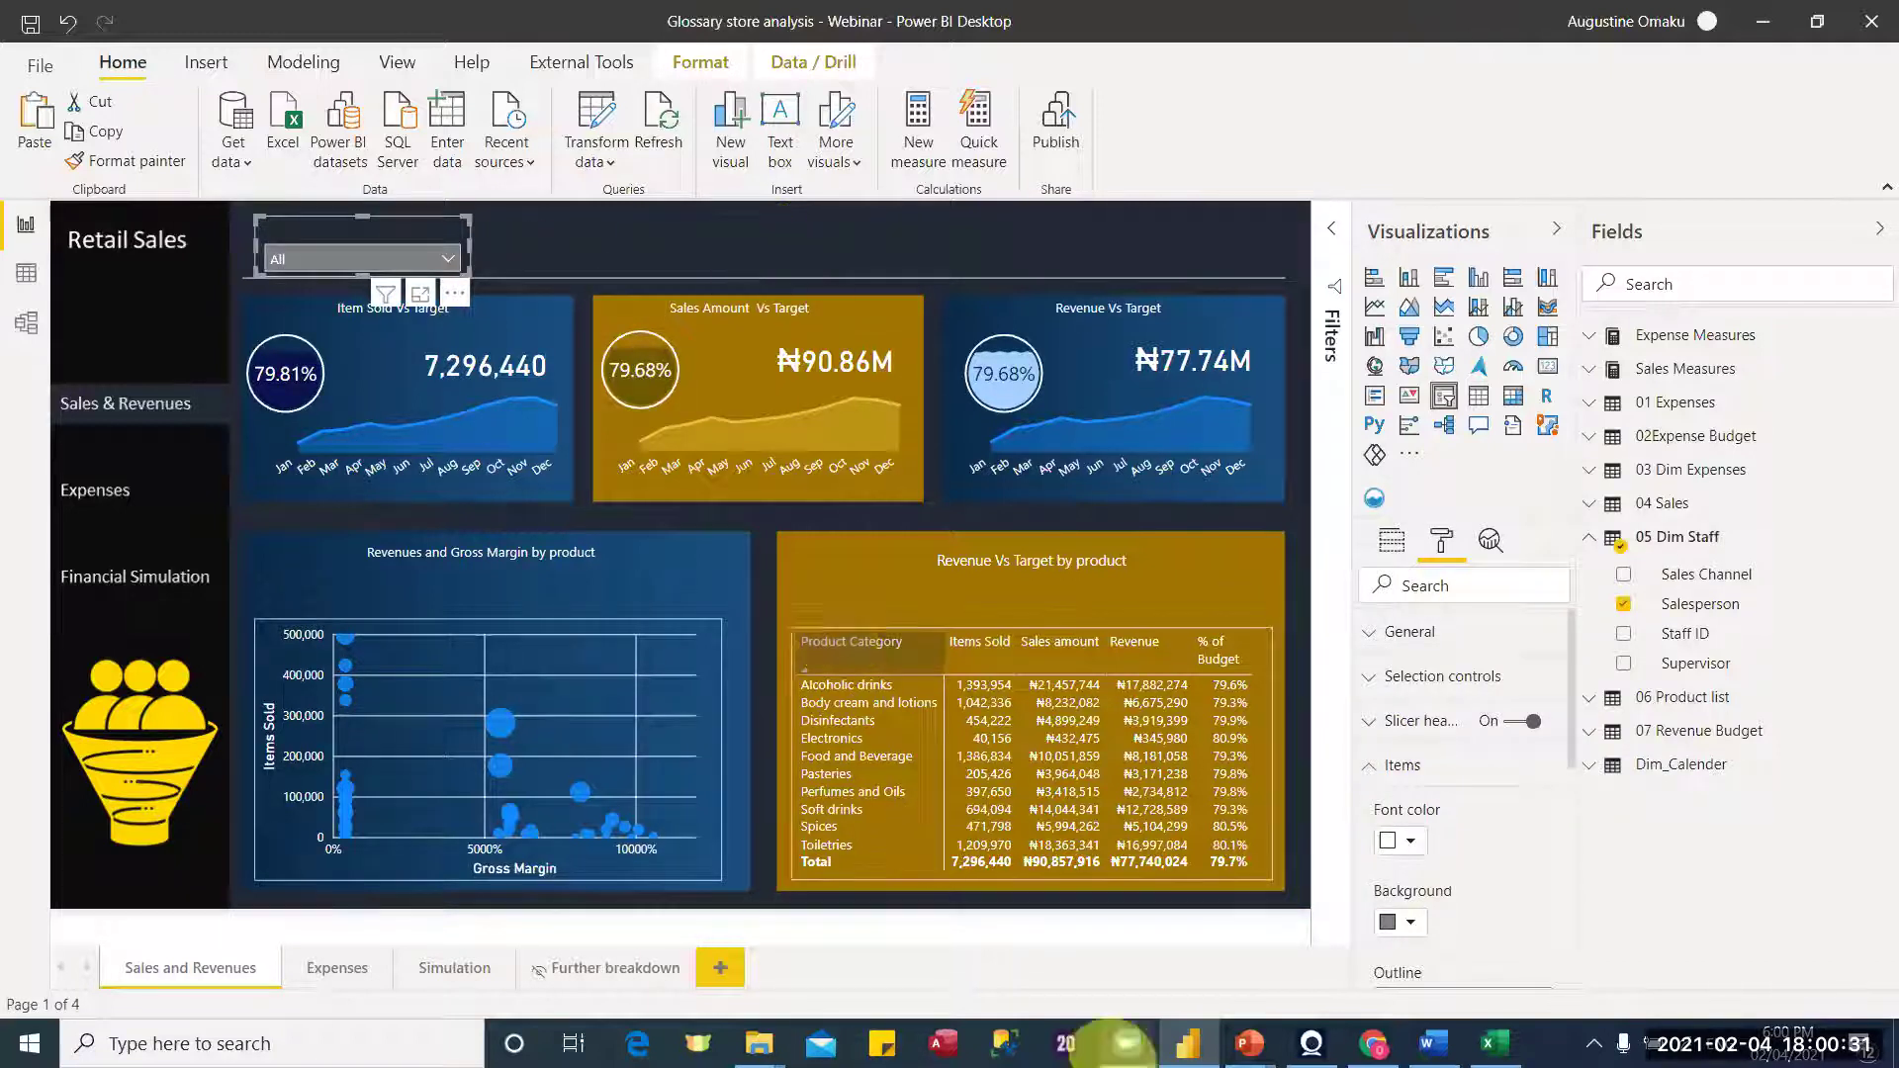
# Step: Copy the full screen color code 222A35 from the Design and Import Screen slide in PowerPoint's Day 1 learning Objectives, and return to Power BI
pyautogui.moveTo(1249, 1044)
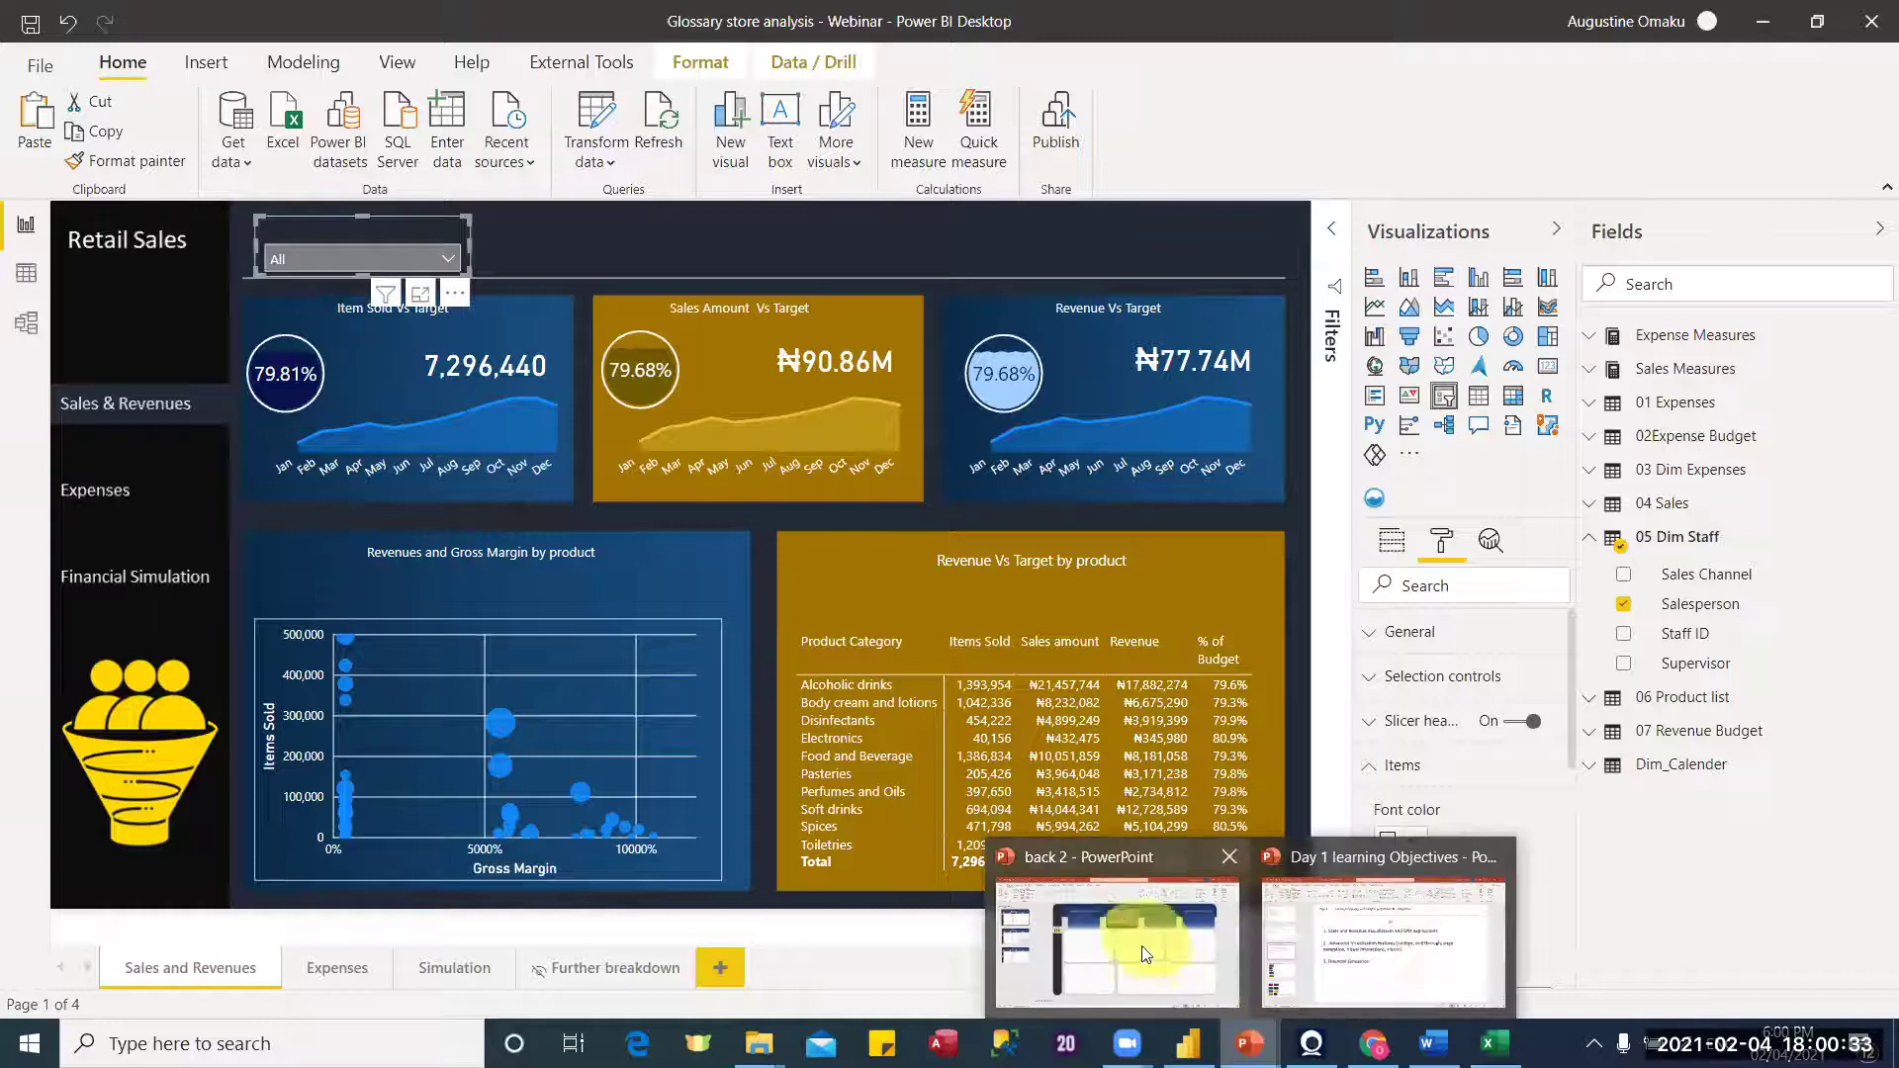
pyautogui.click(1359, 946)
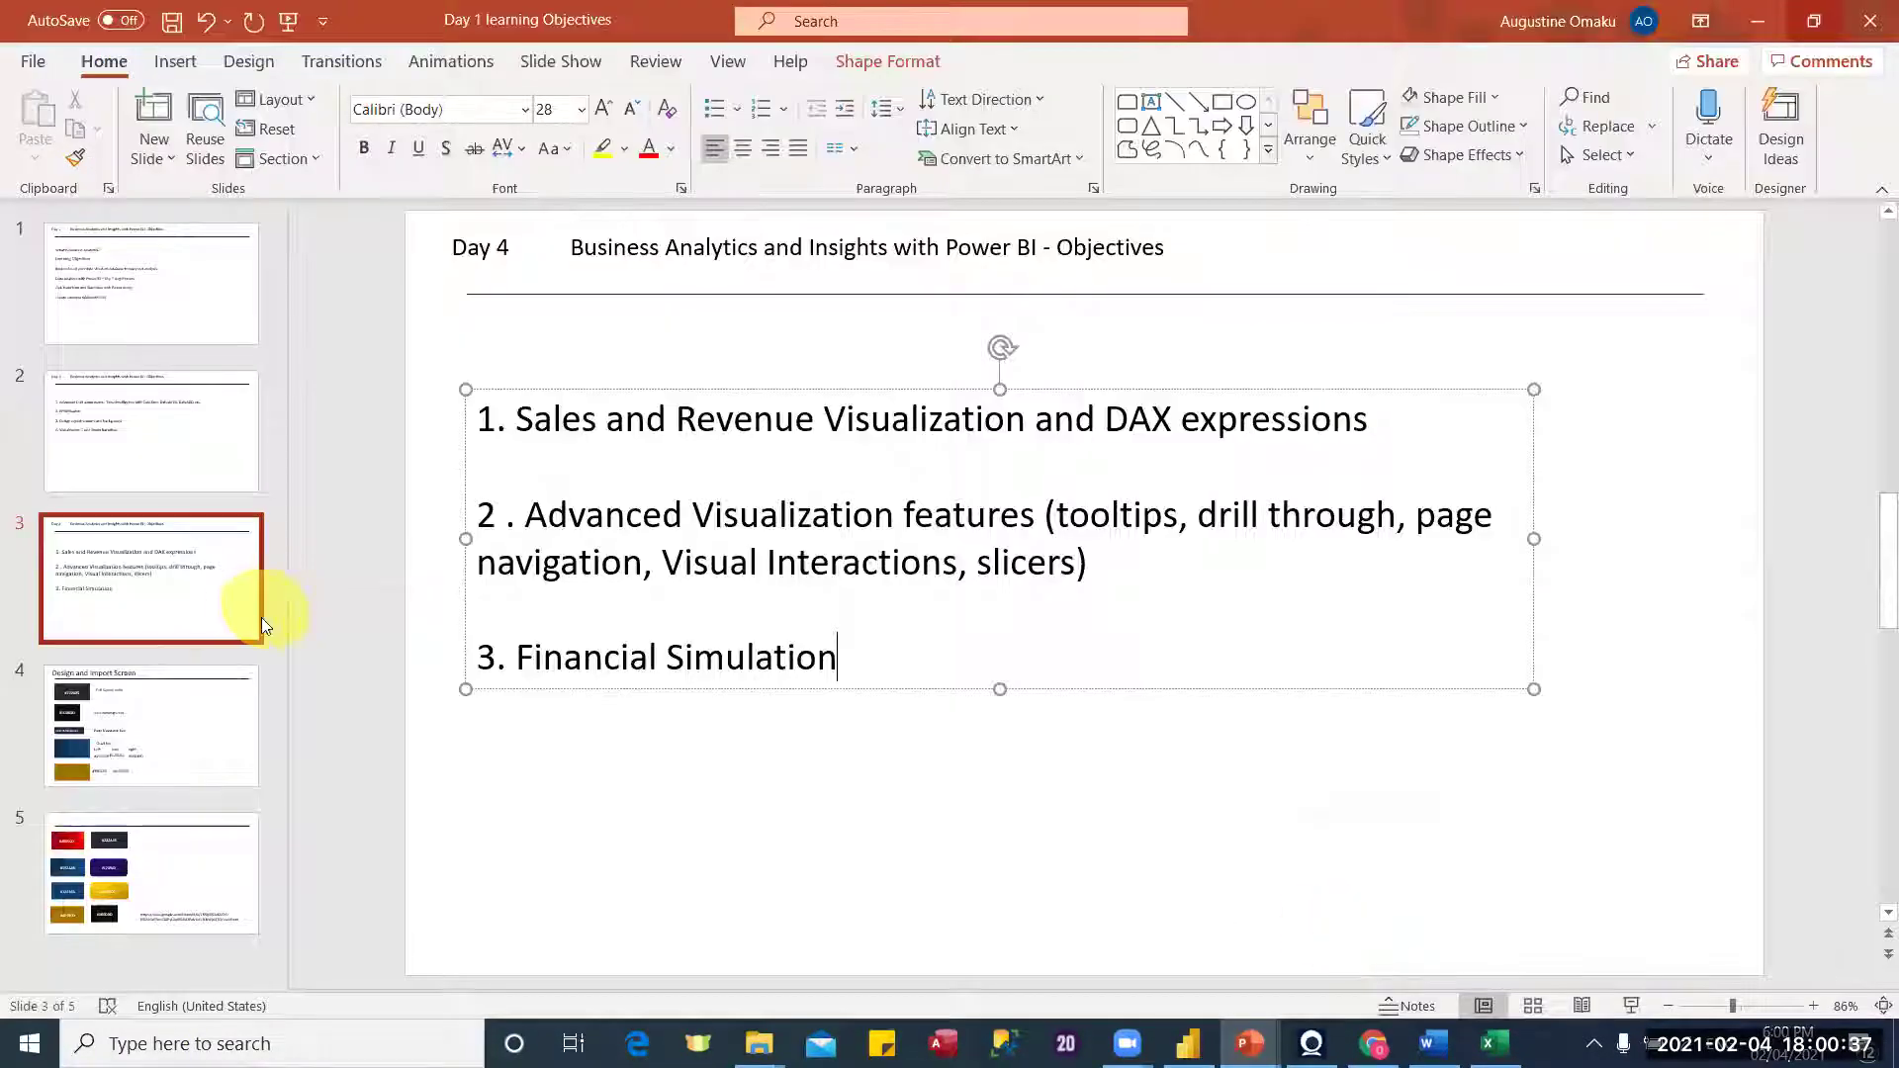
pyautogui.click(157, 718)
pyautogui.click(630, 378)
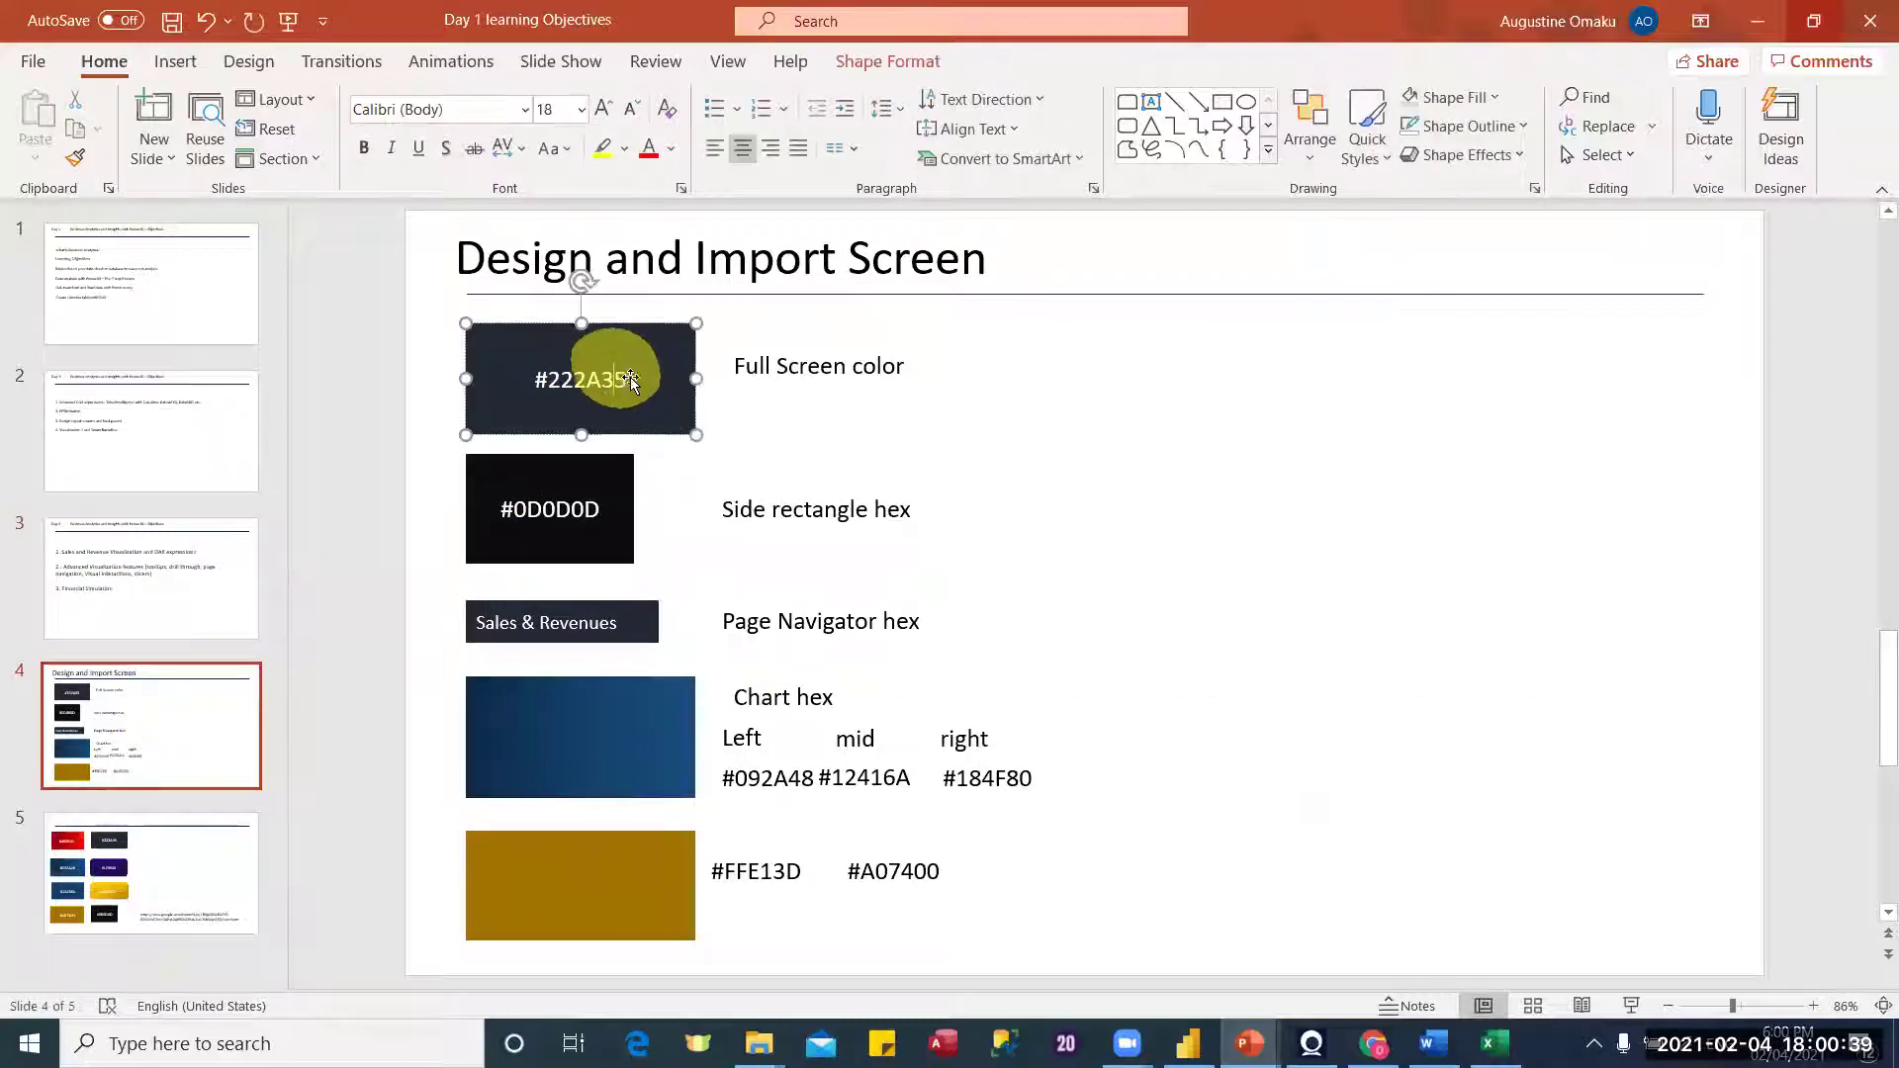
pyautogui.moveTo(630, 381); pyautogui.dragTo(576, 380)
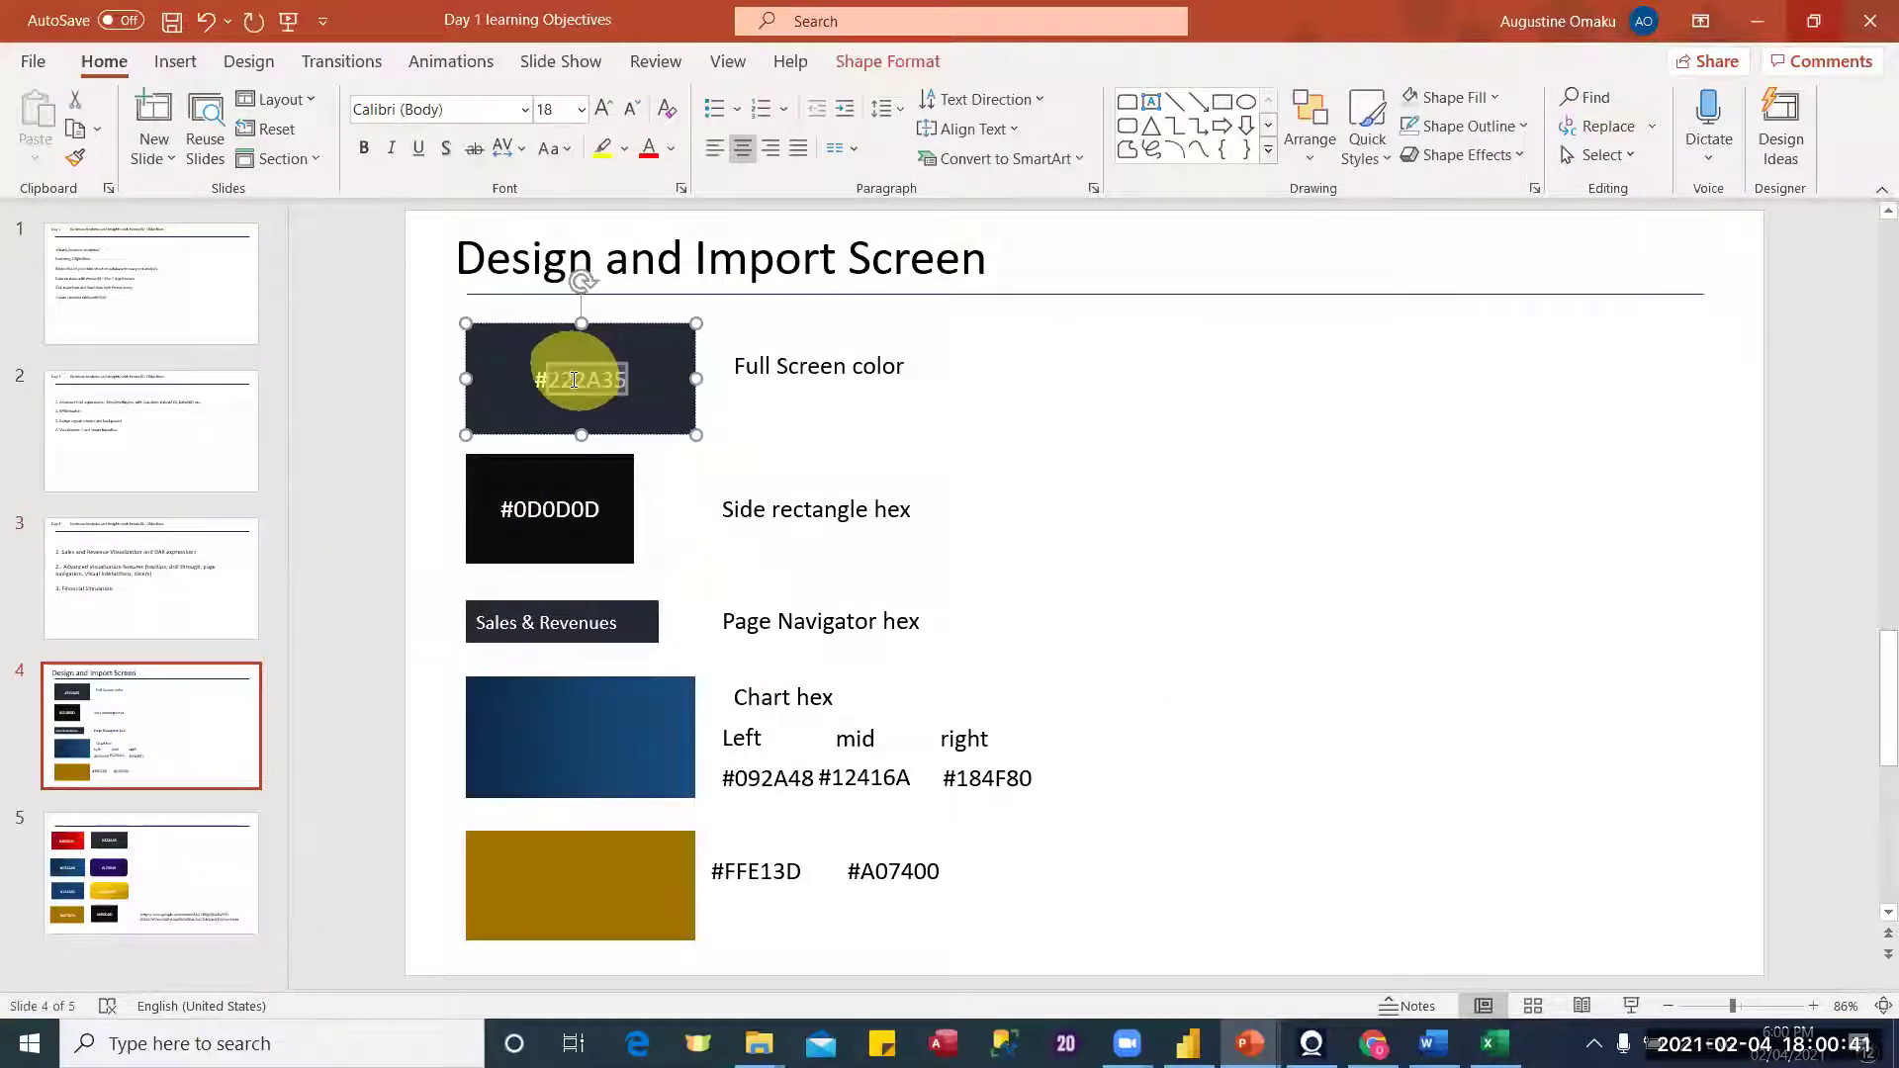
pyautogui.hotkey('ctrl', 'c')
pyautogui.hotkey('alt', 'Tab')
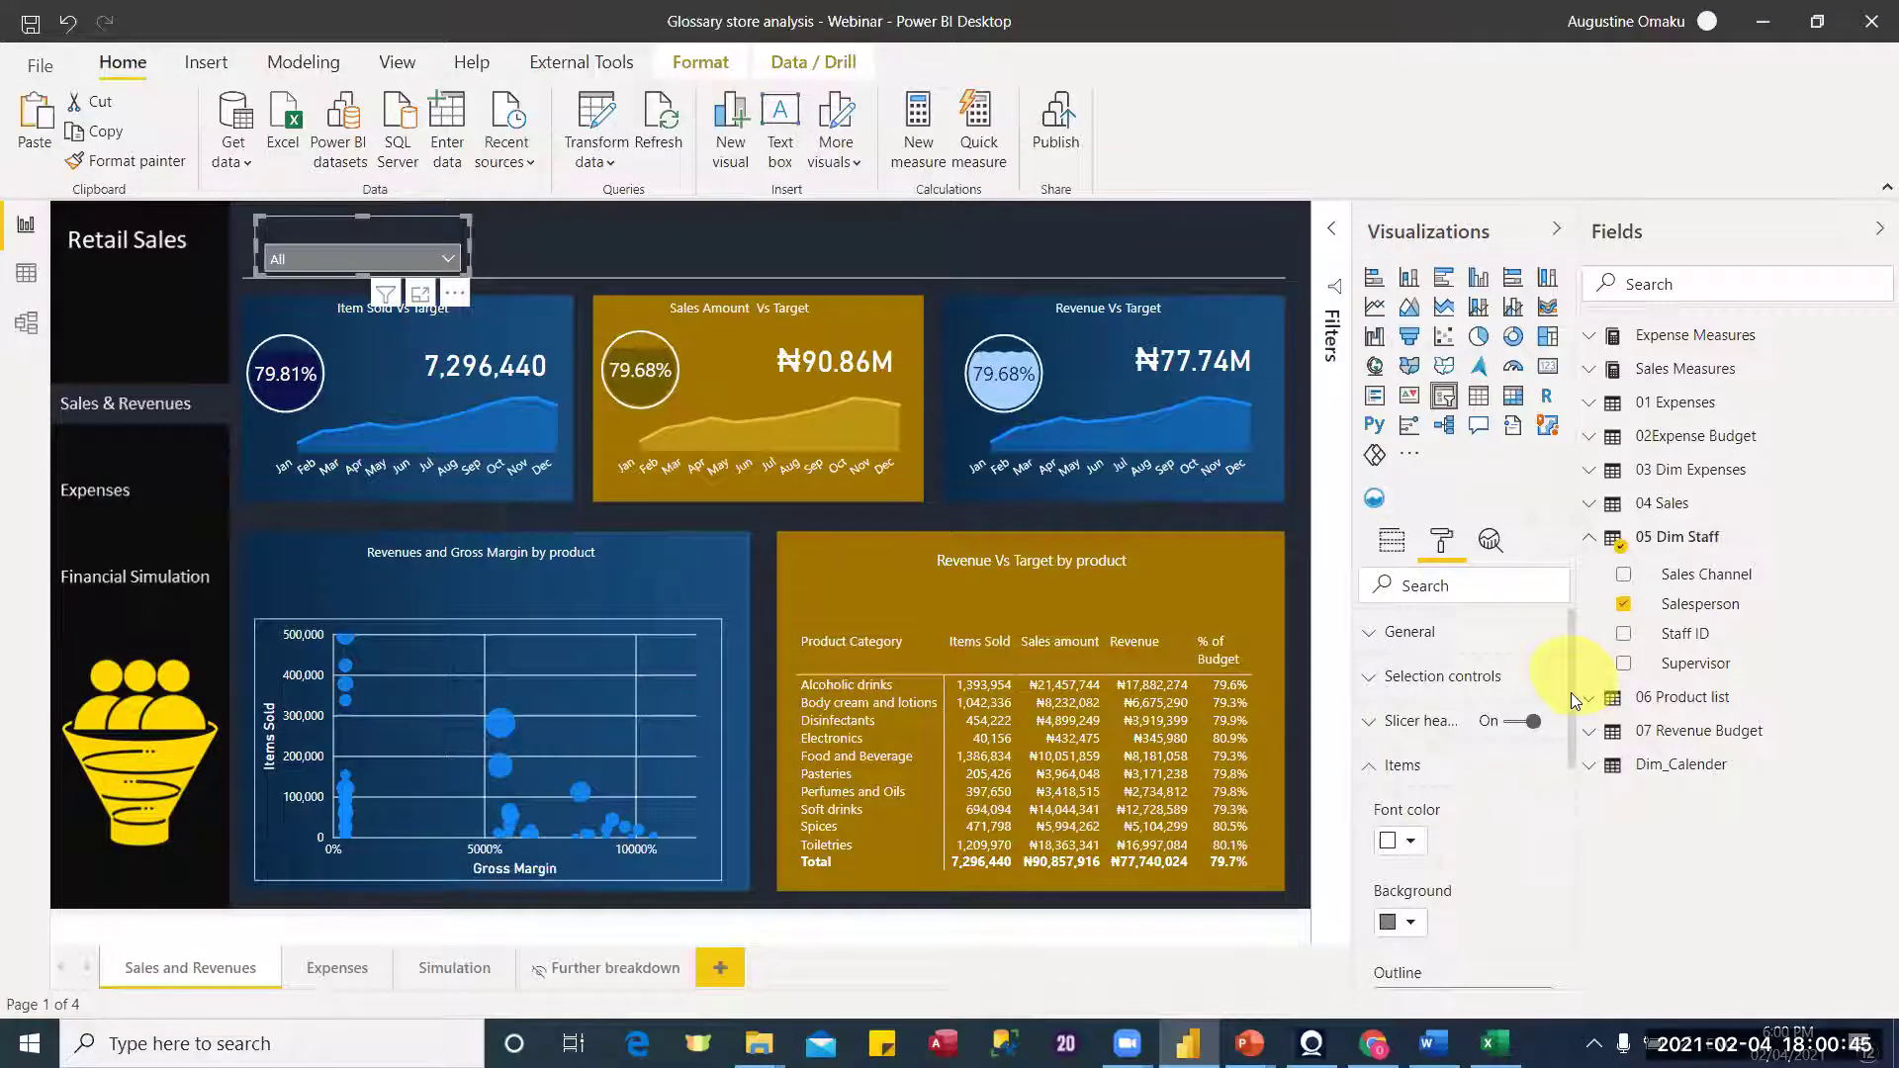
# Step: Set the Salesperson slicer items' background to custom color 222A35 and check the expanded list
pyautogui.moveTo(1570, 684); pyautogui.dragTo(1545, 742)
pyautogui.click(1410, 774)
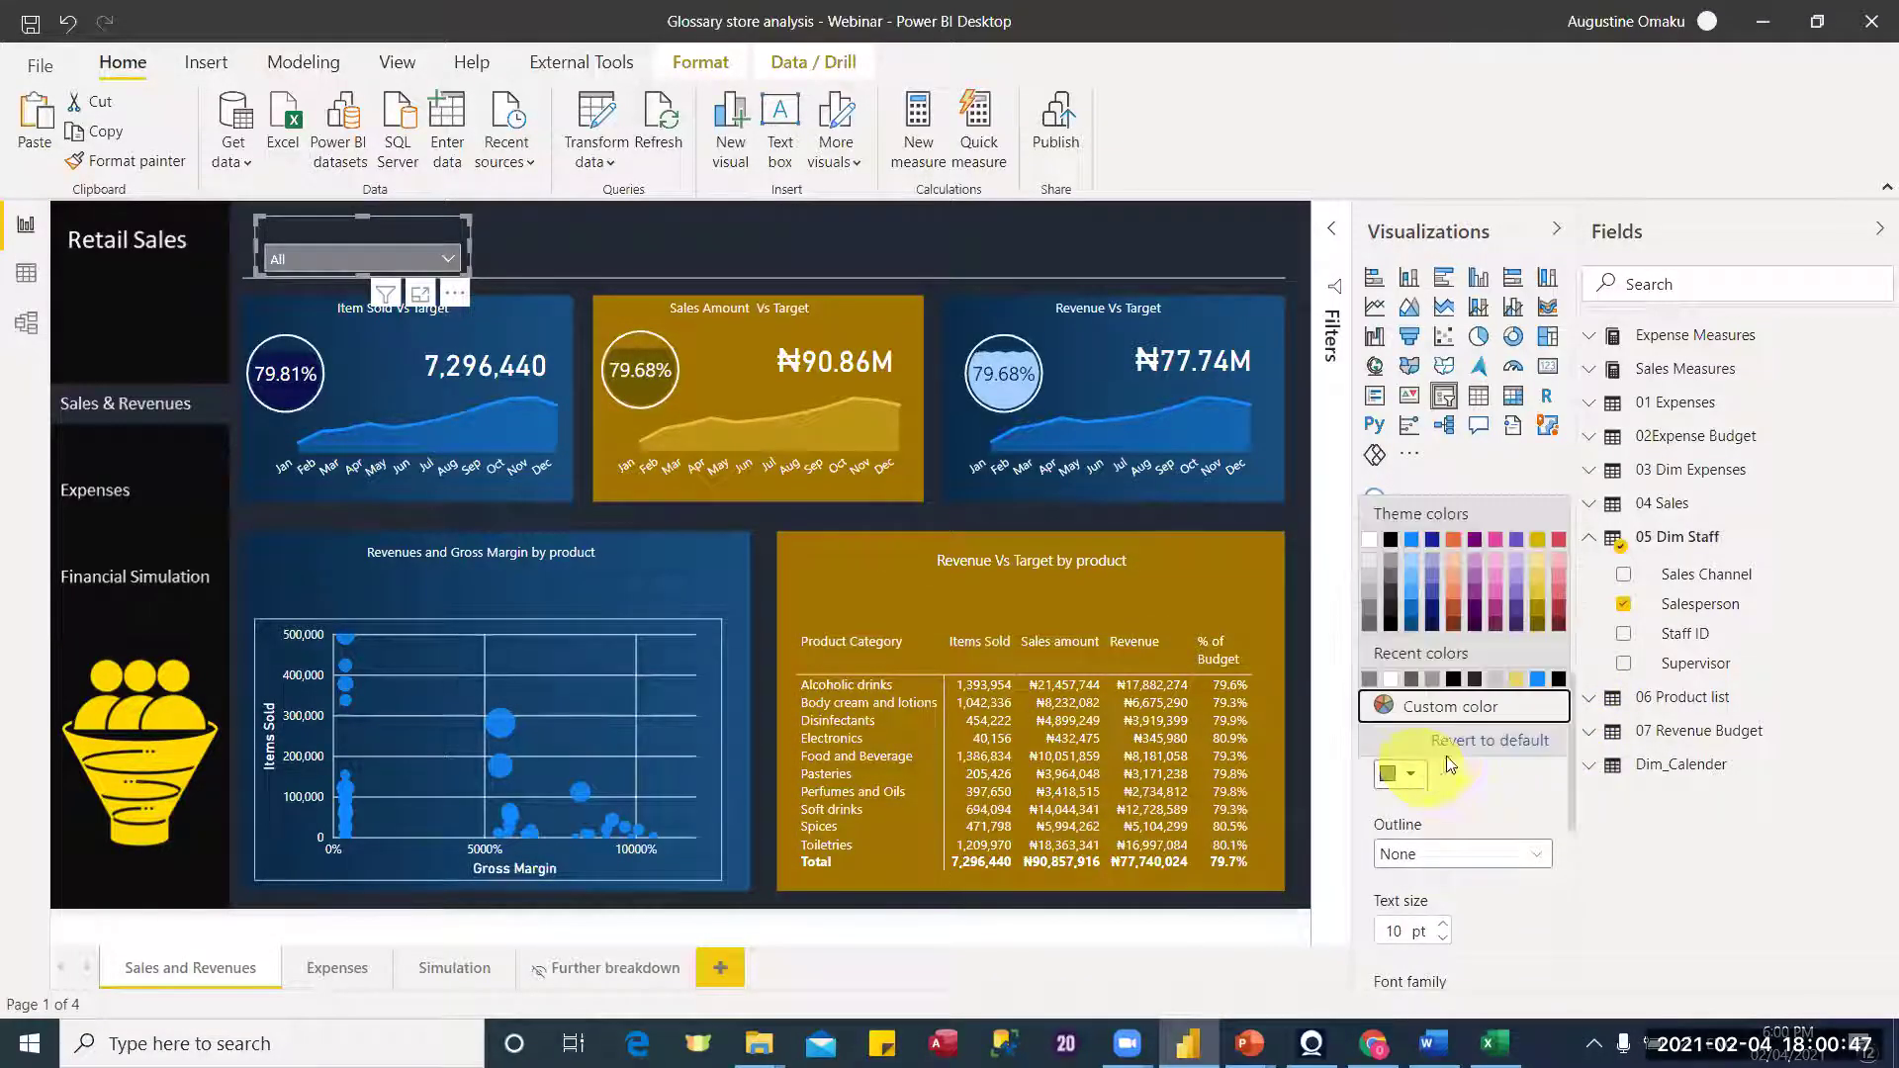
pyautogui.click(1444, 717)
pyautogui.moveTo(1442, 734); pyautogui.dragTo(1357, 737)
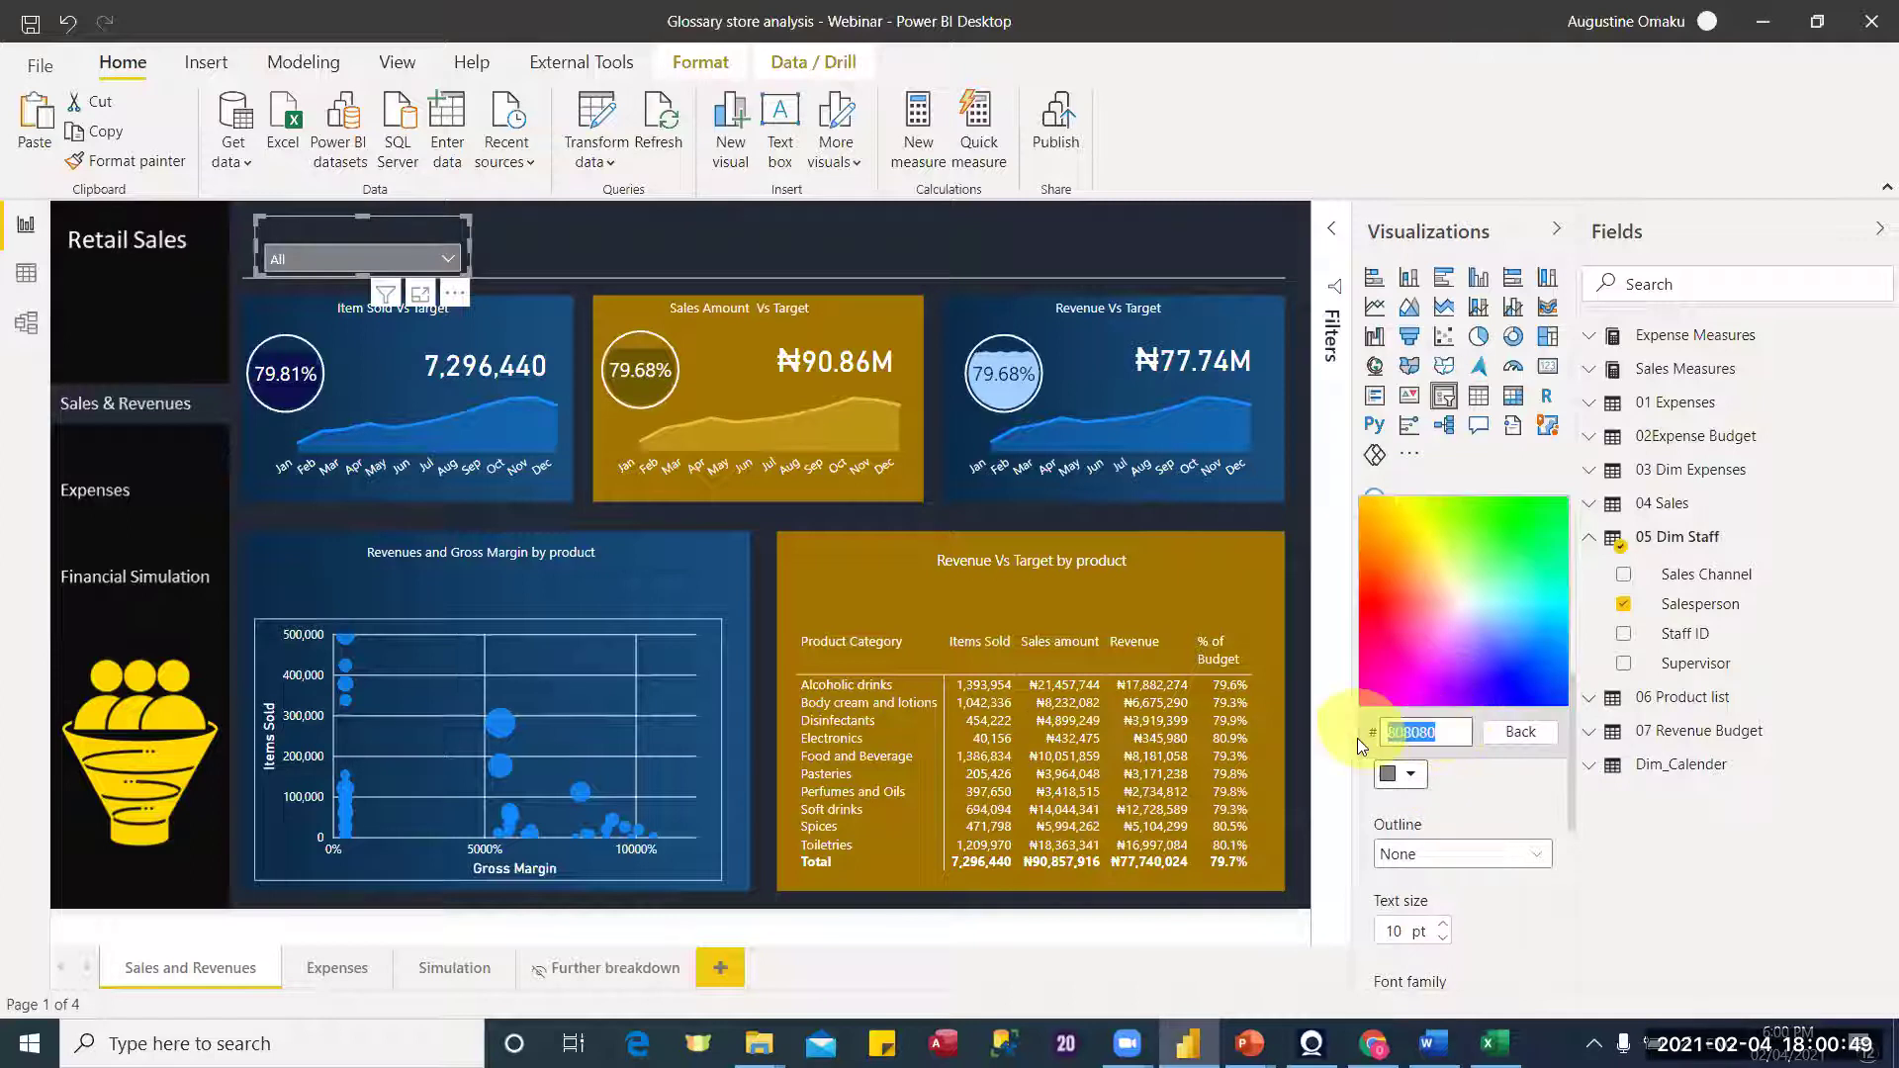
pyautogui.write('222A35')
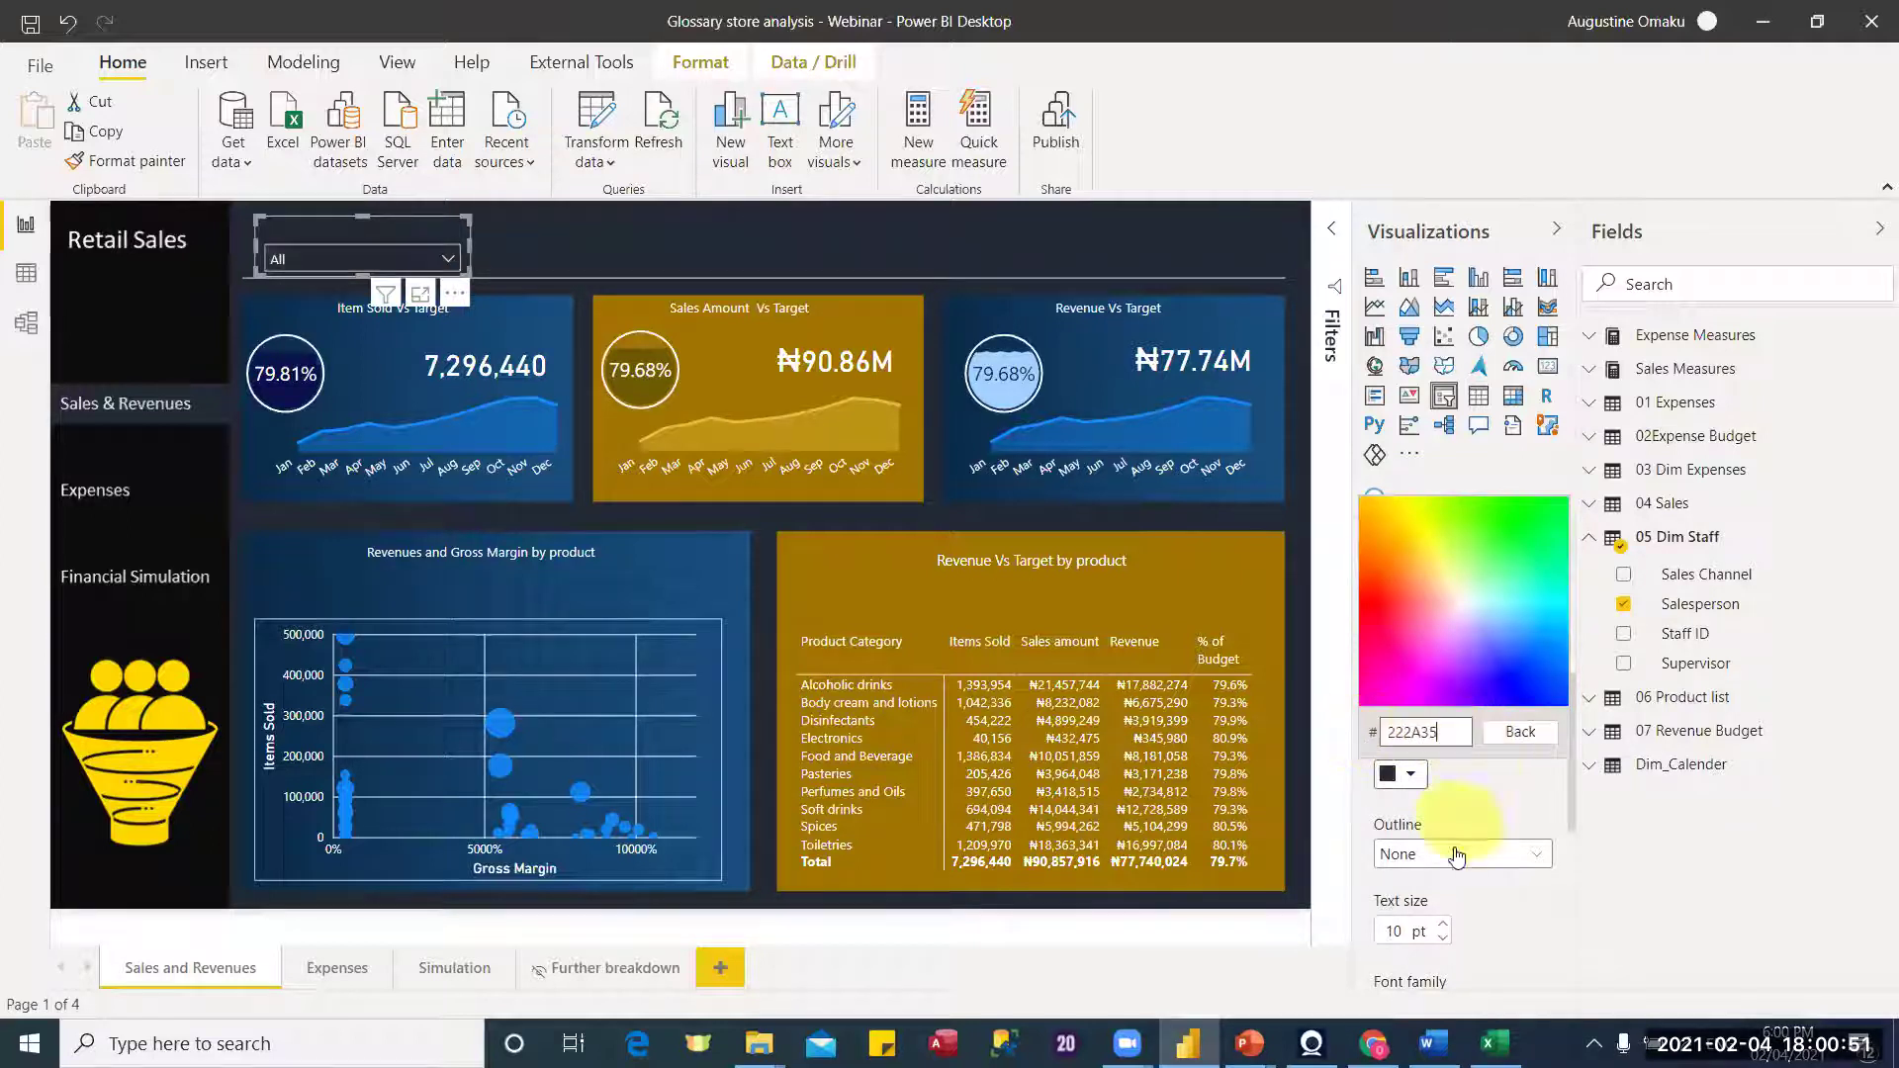
pyautogui.click(1489, 795)
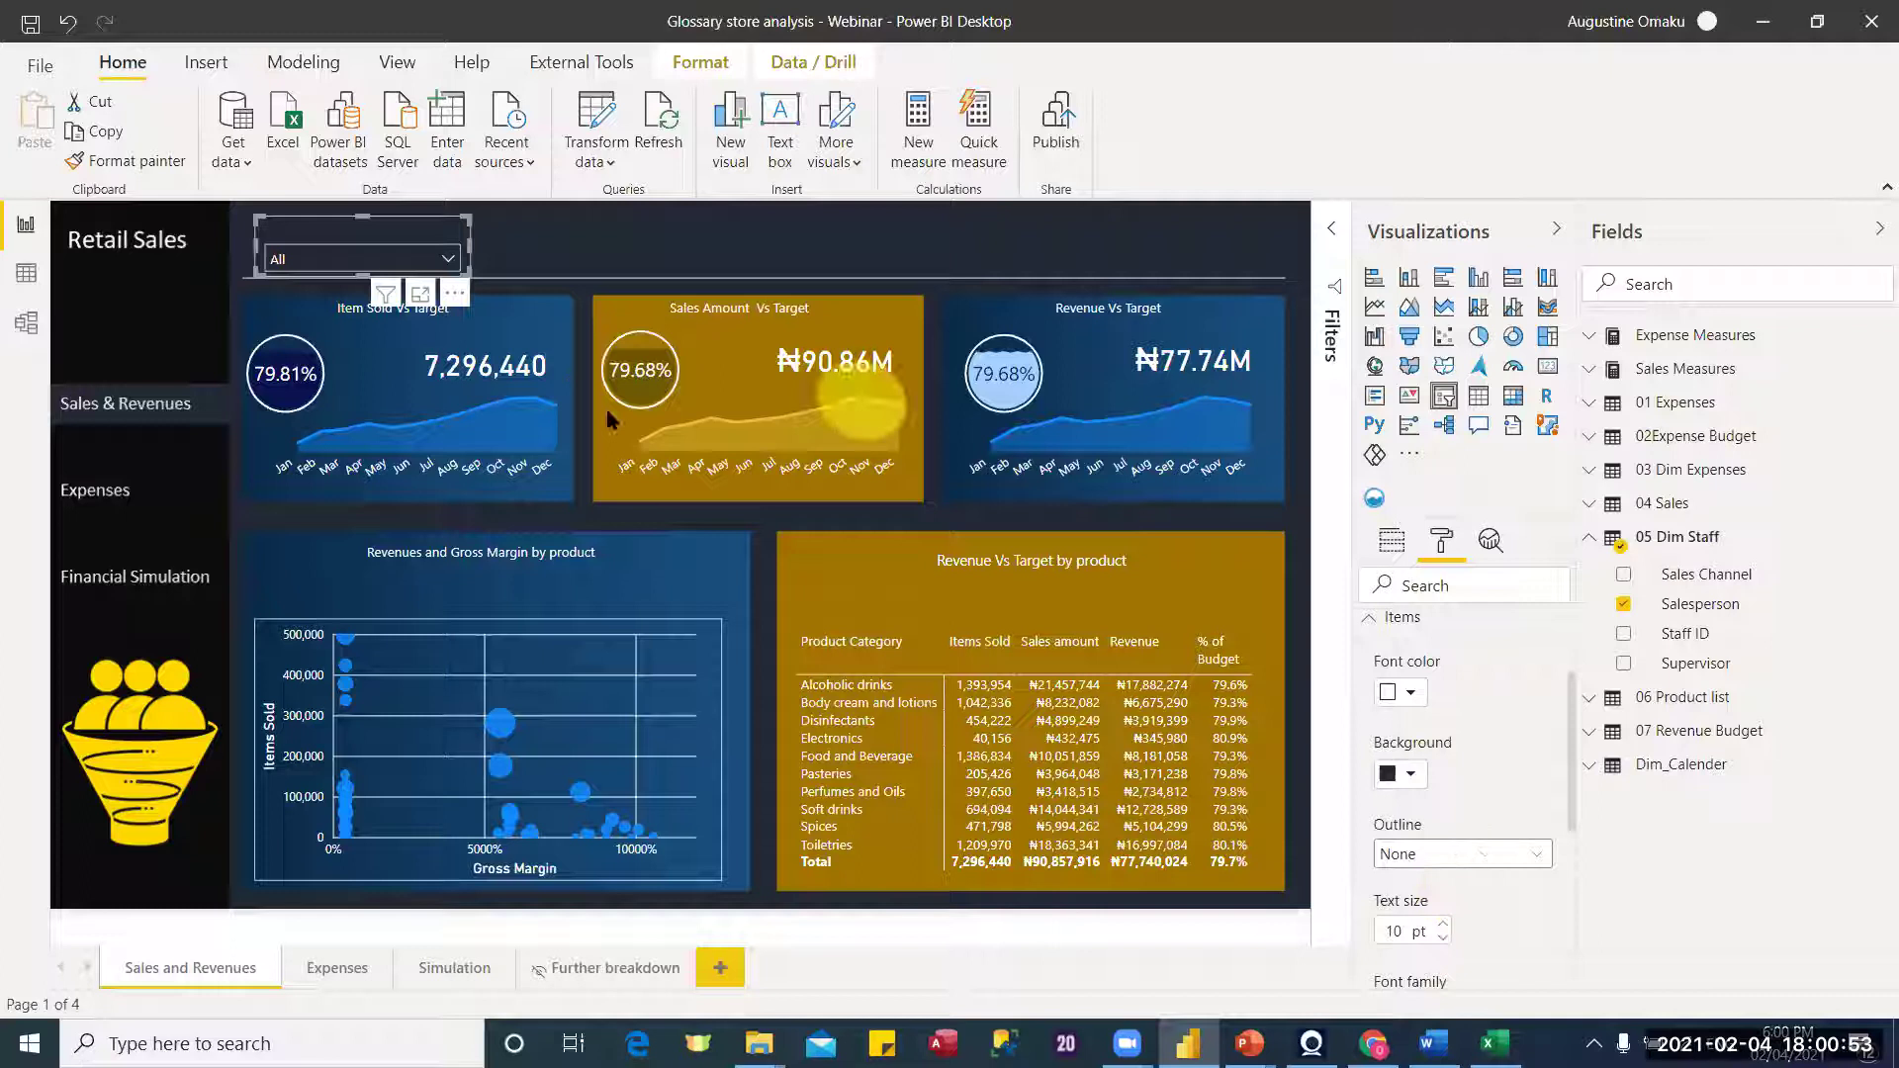
pyautogui.click(397, 257)
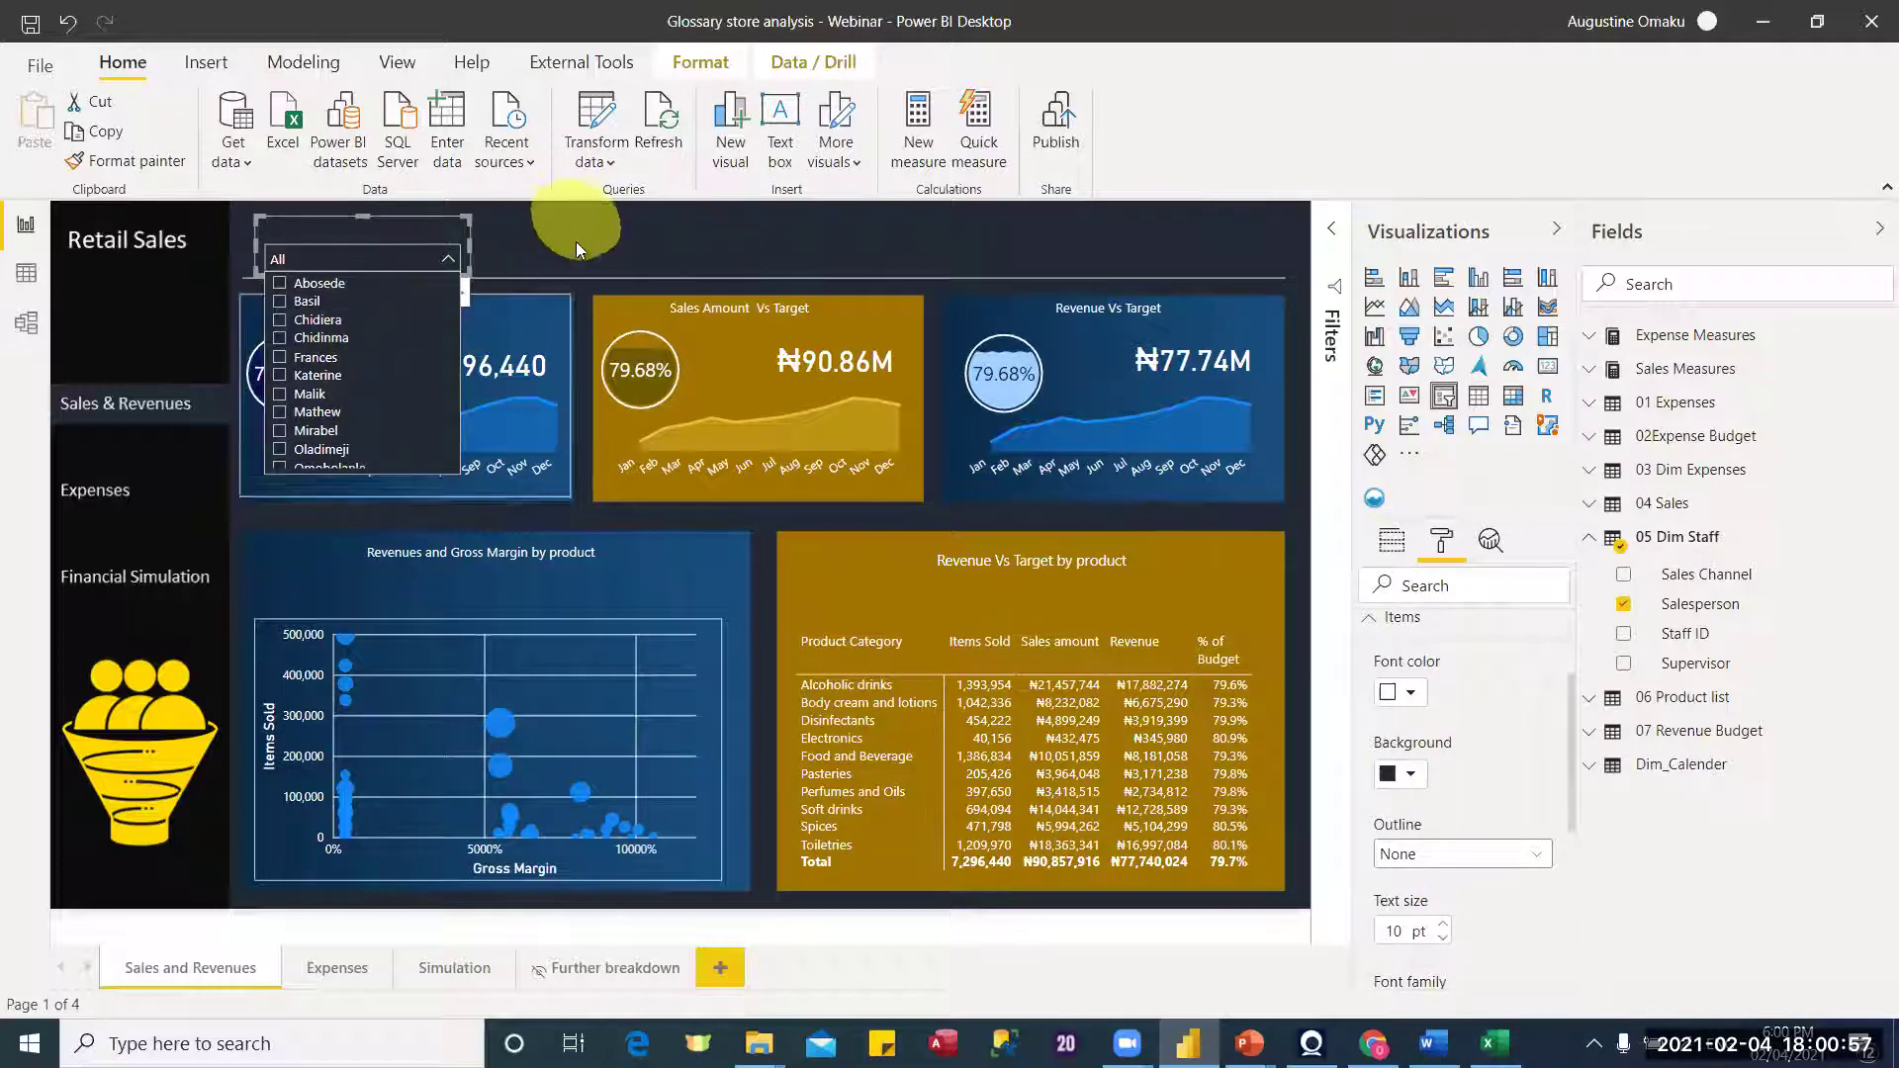
pyautogui.click(443, 223)
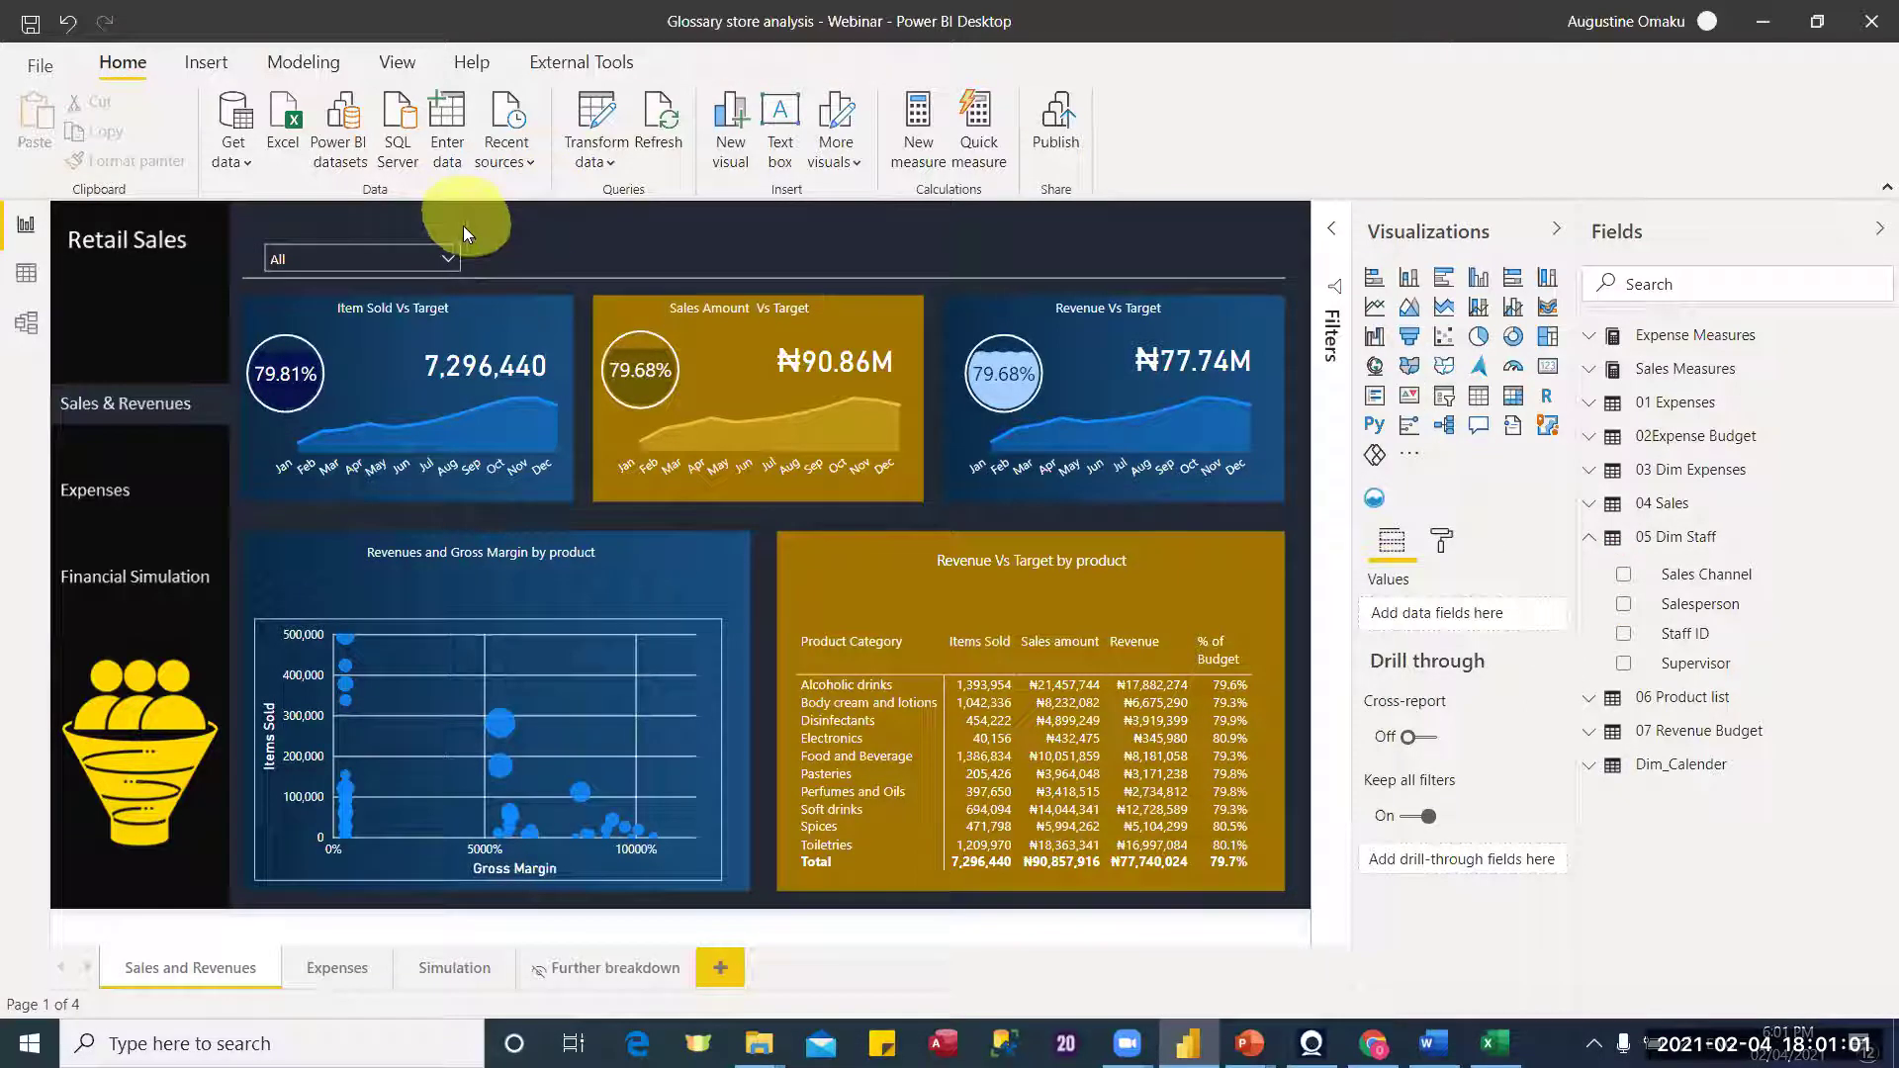
# Step: Set the Salesperson slicer header's font color to white
pyautogui.click(463, 226)
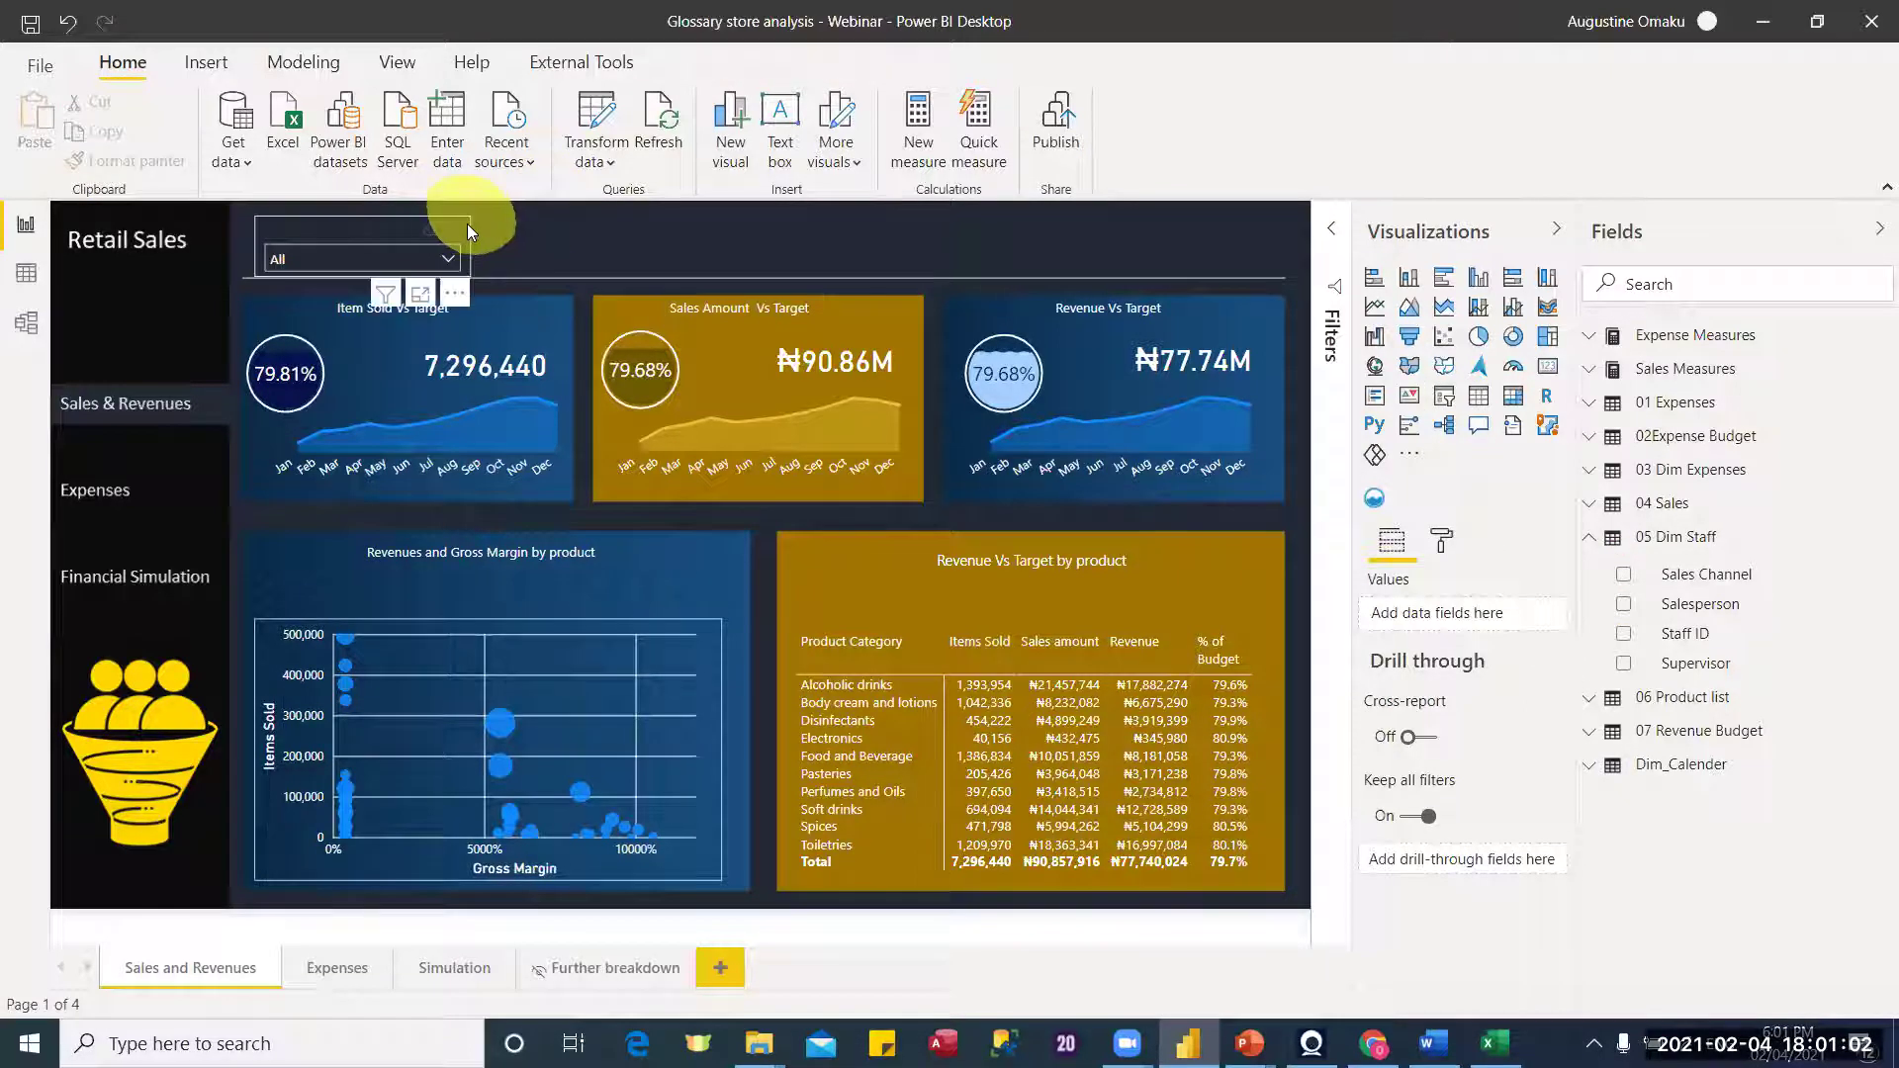
pyautogui.click(1439, 542)
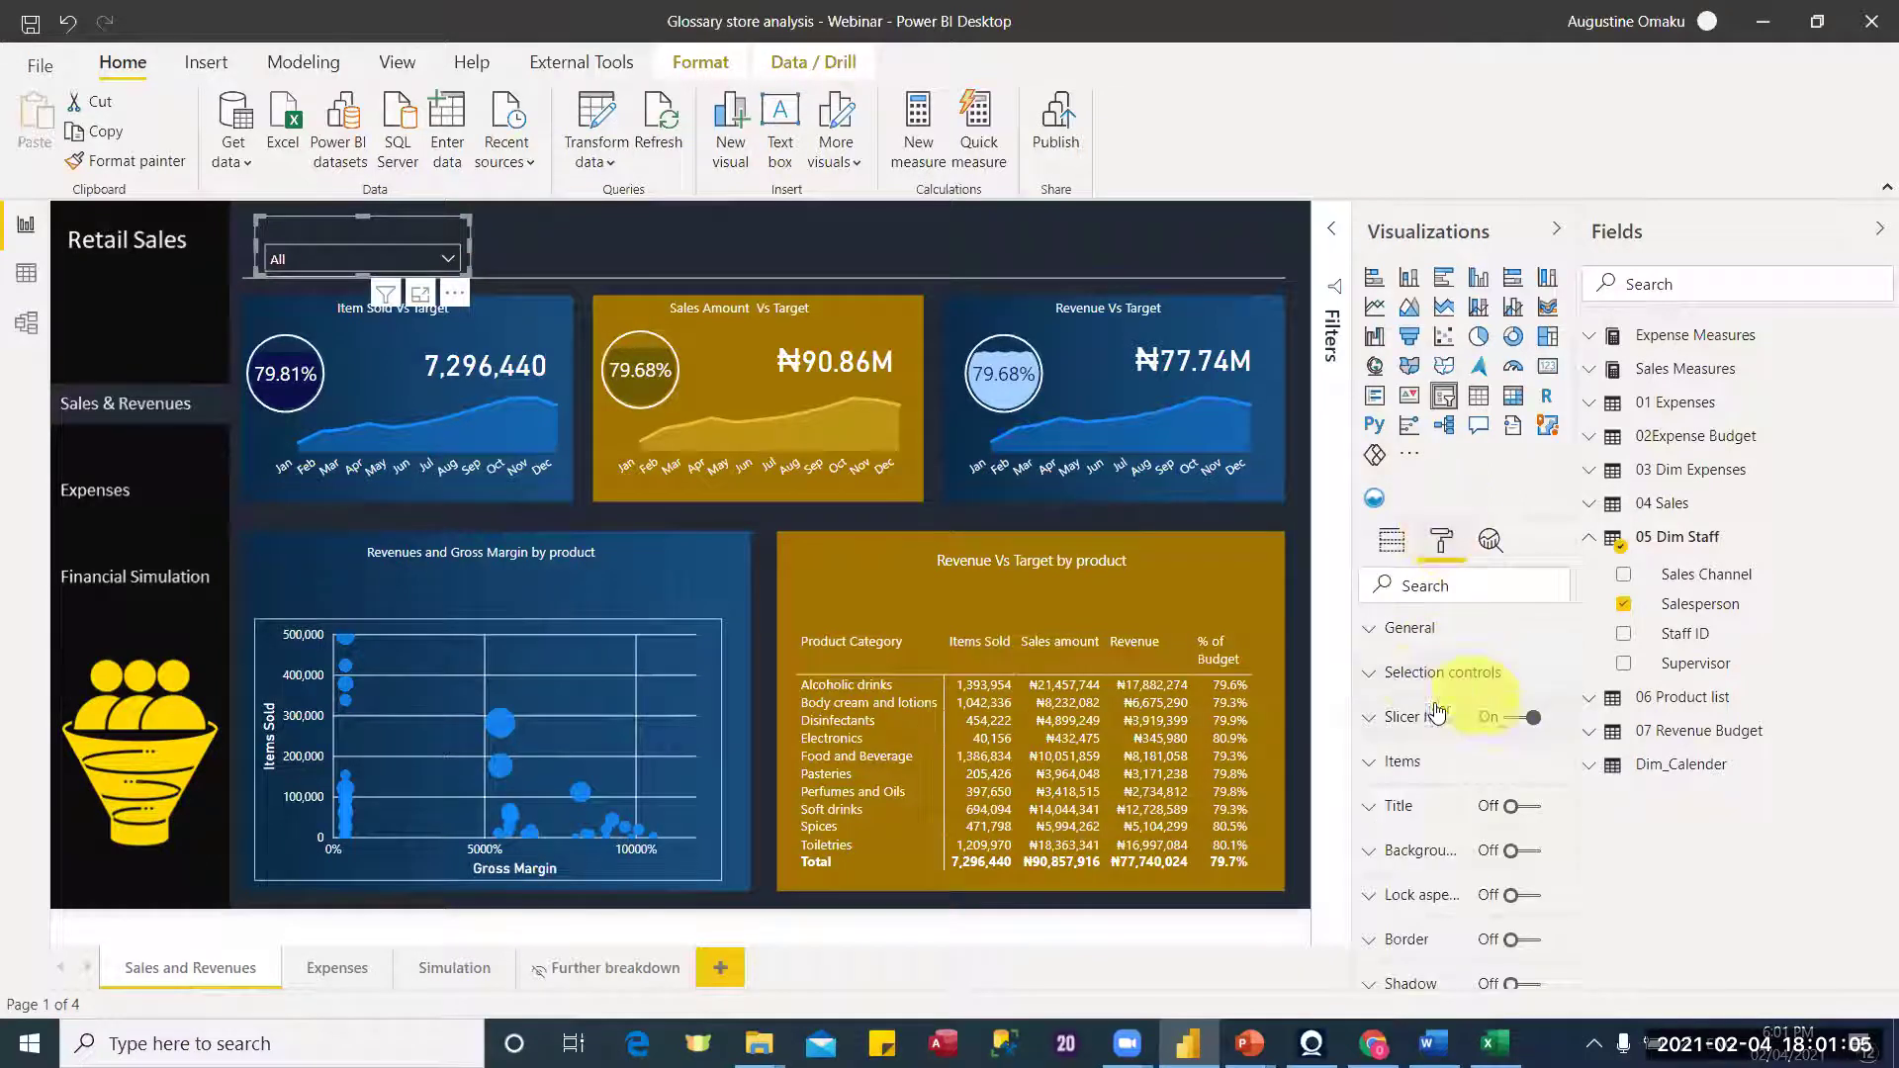
pyautogui.click(1404, 718)
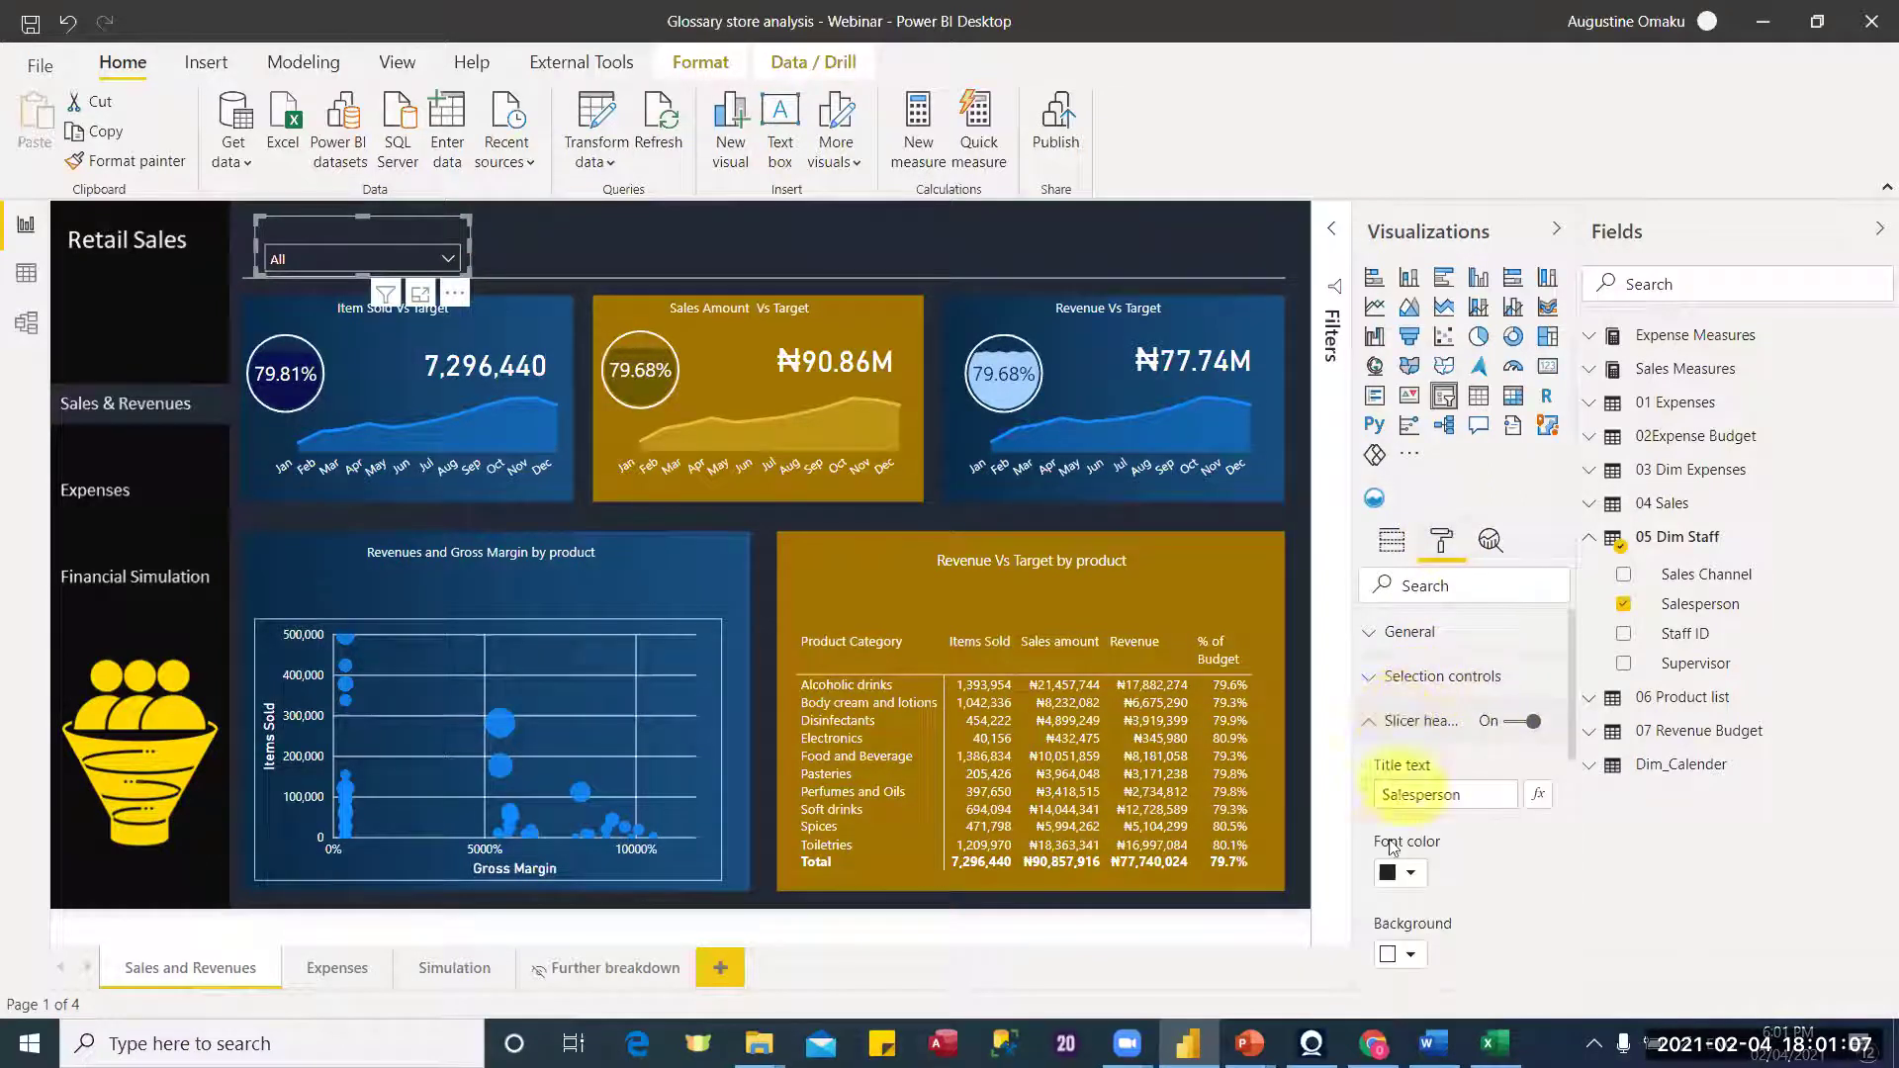
pyautogui.click(1395, 876)
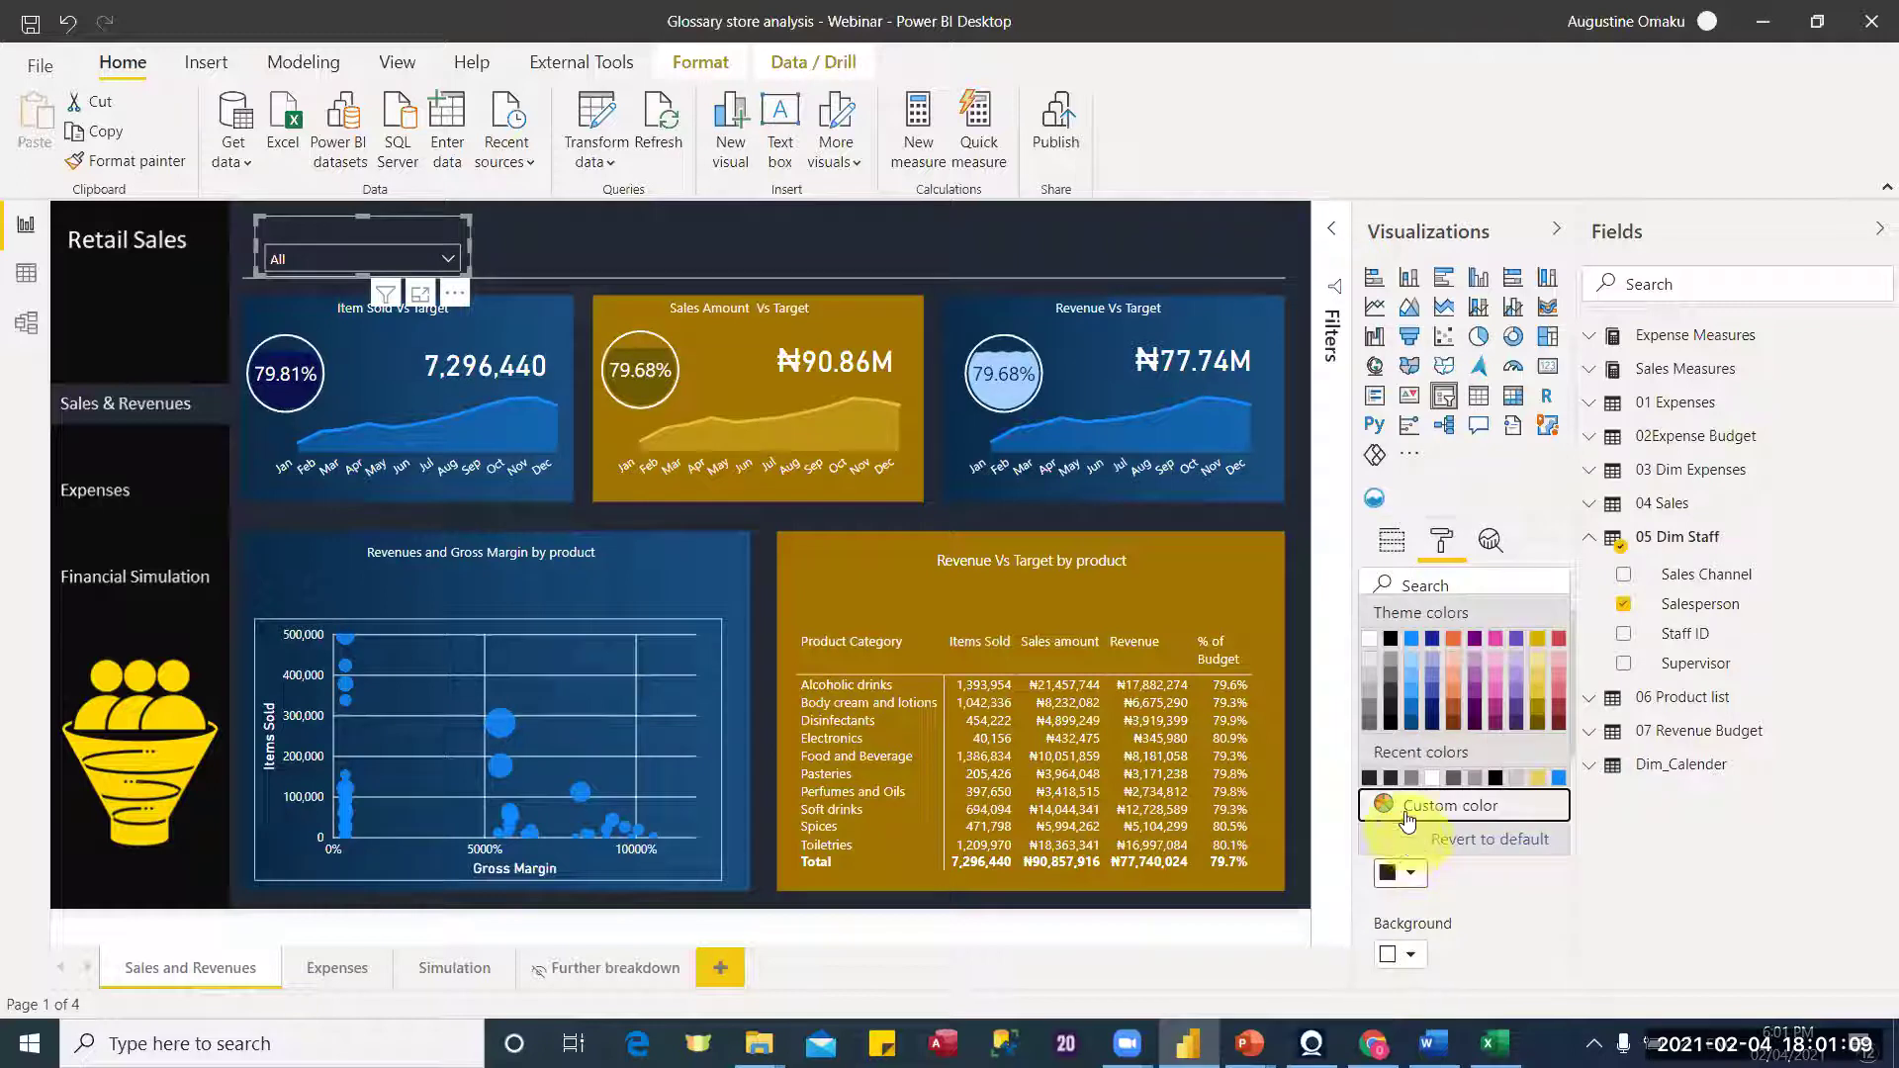
pyautogui.click(1433, 779)
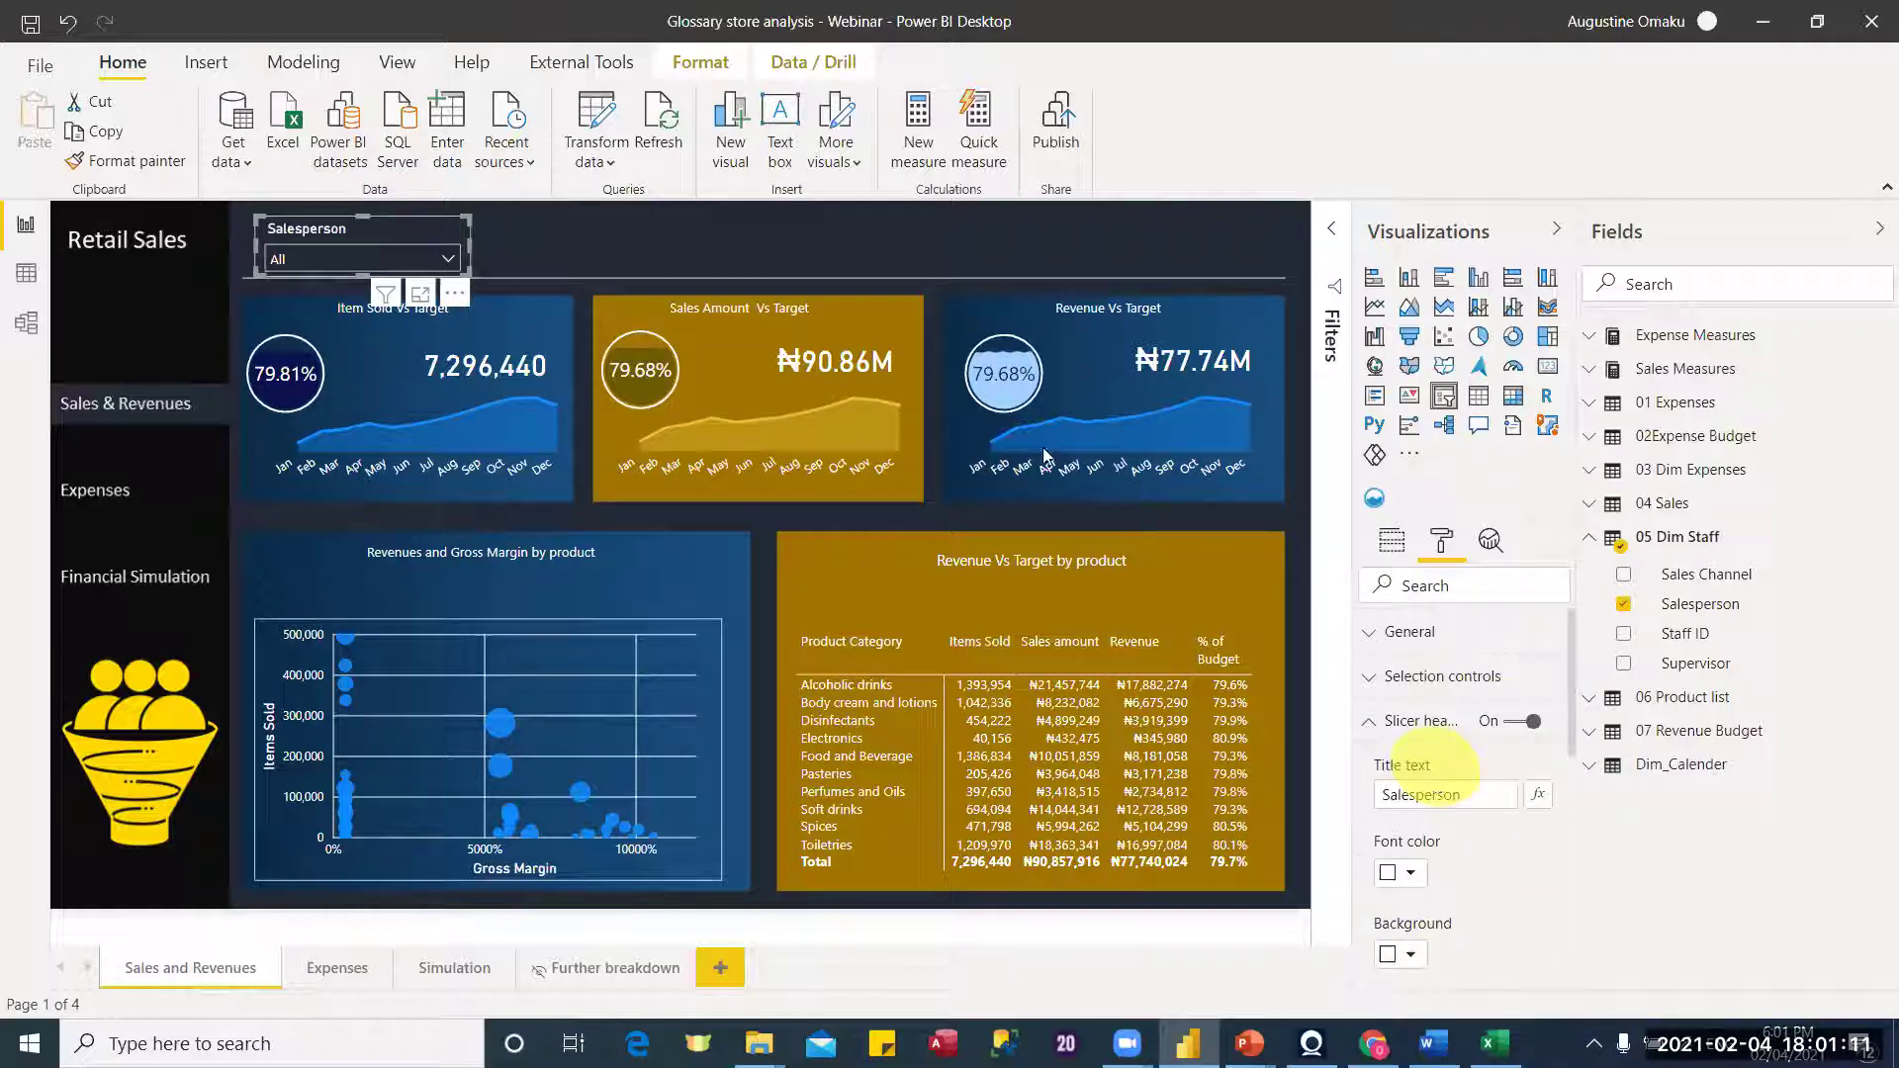
# Step: Check the Salesperson slicer's expanded list and replace its field with Supervisor from the 05 Dim Staff table
pyautogui.click(598, 233)
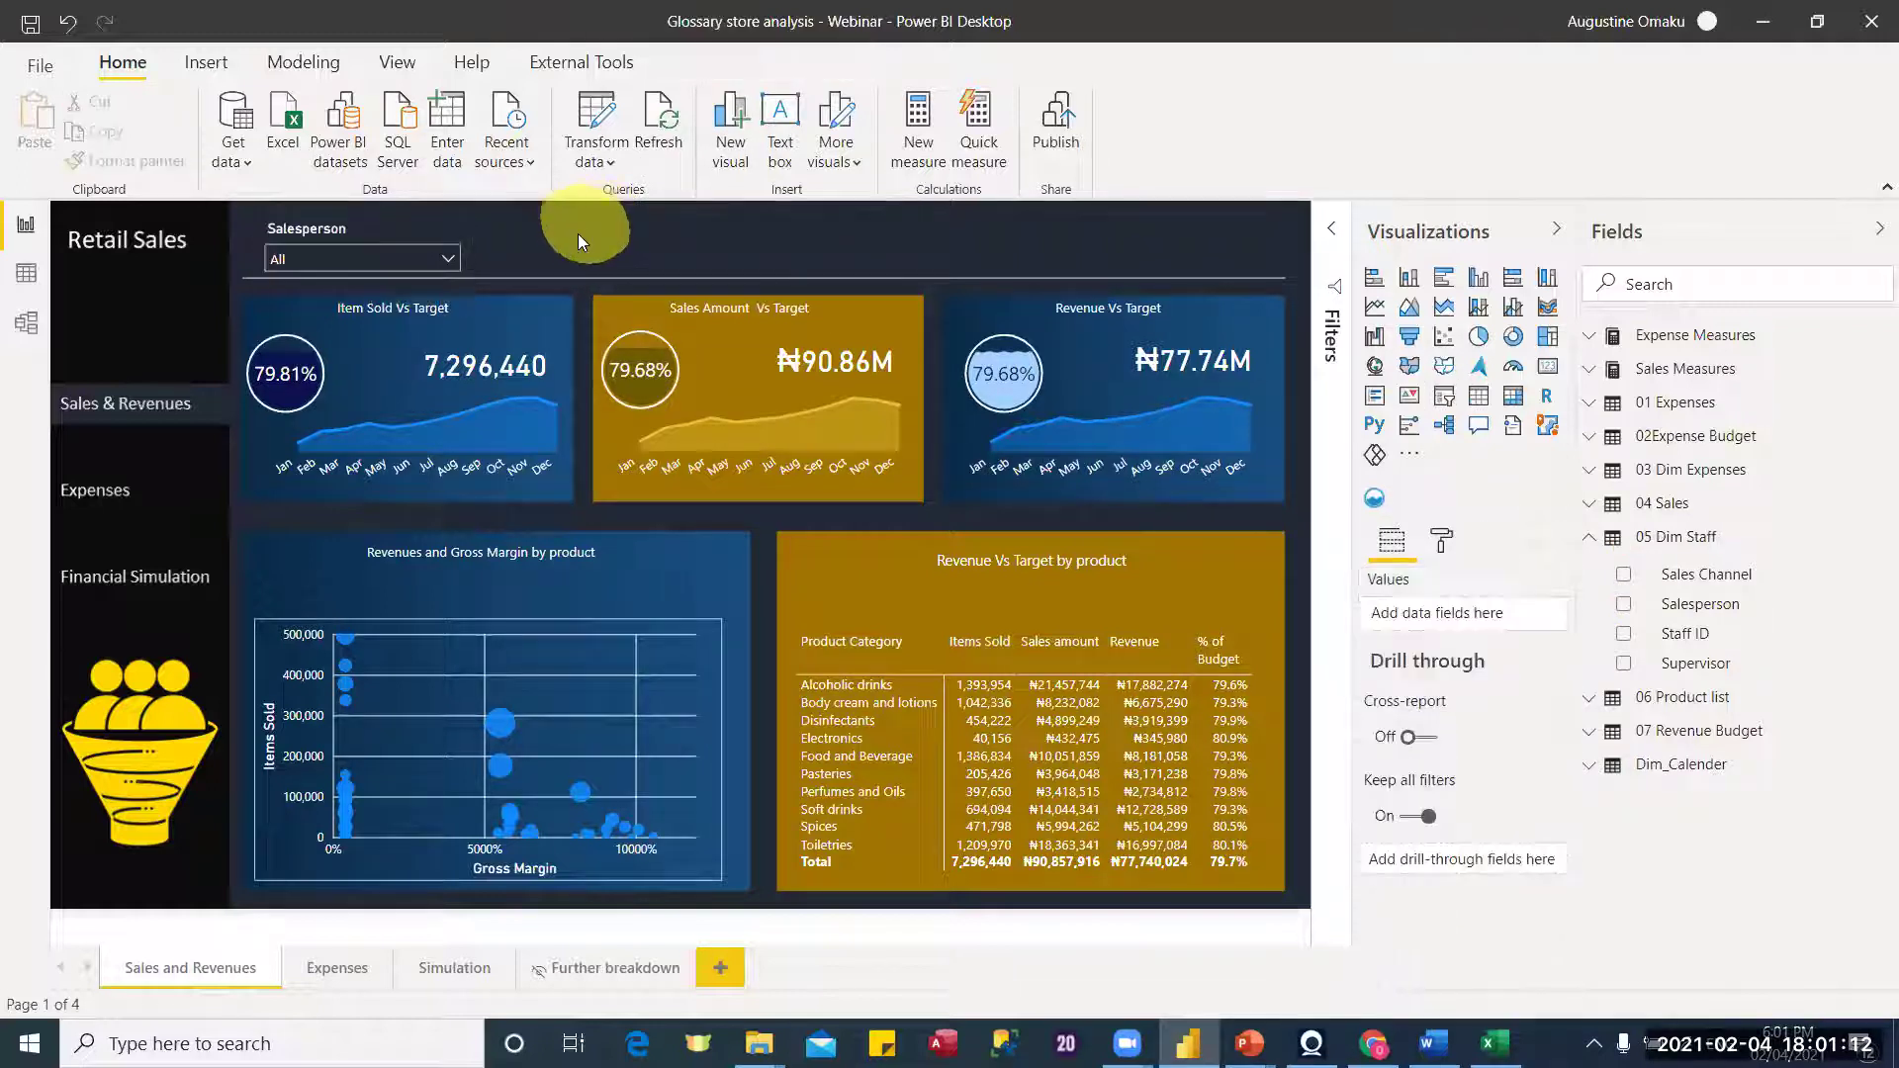
pyautogui.click(415, 262)
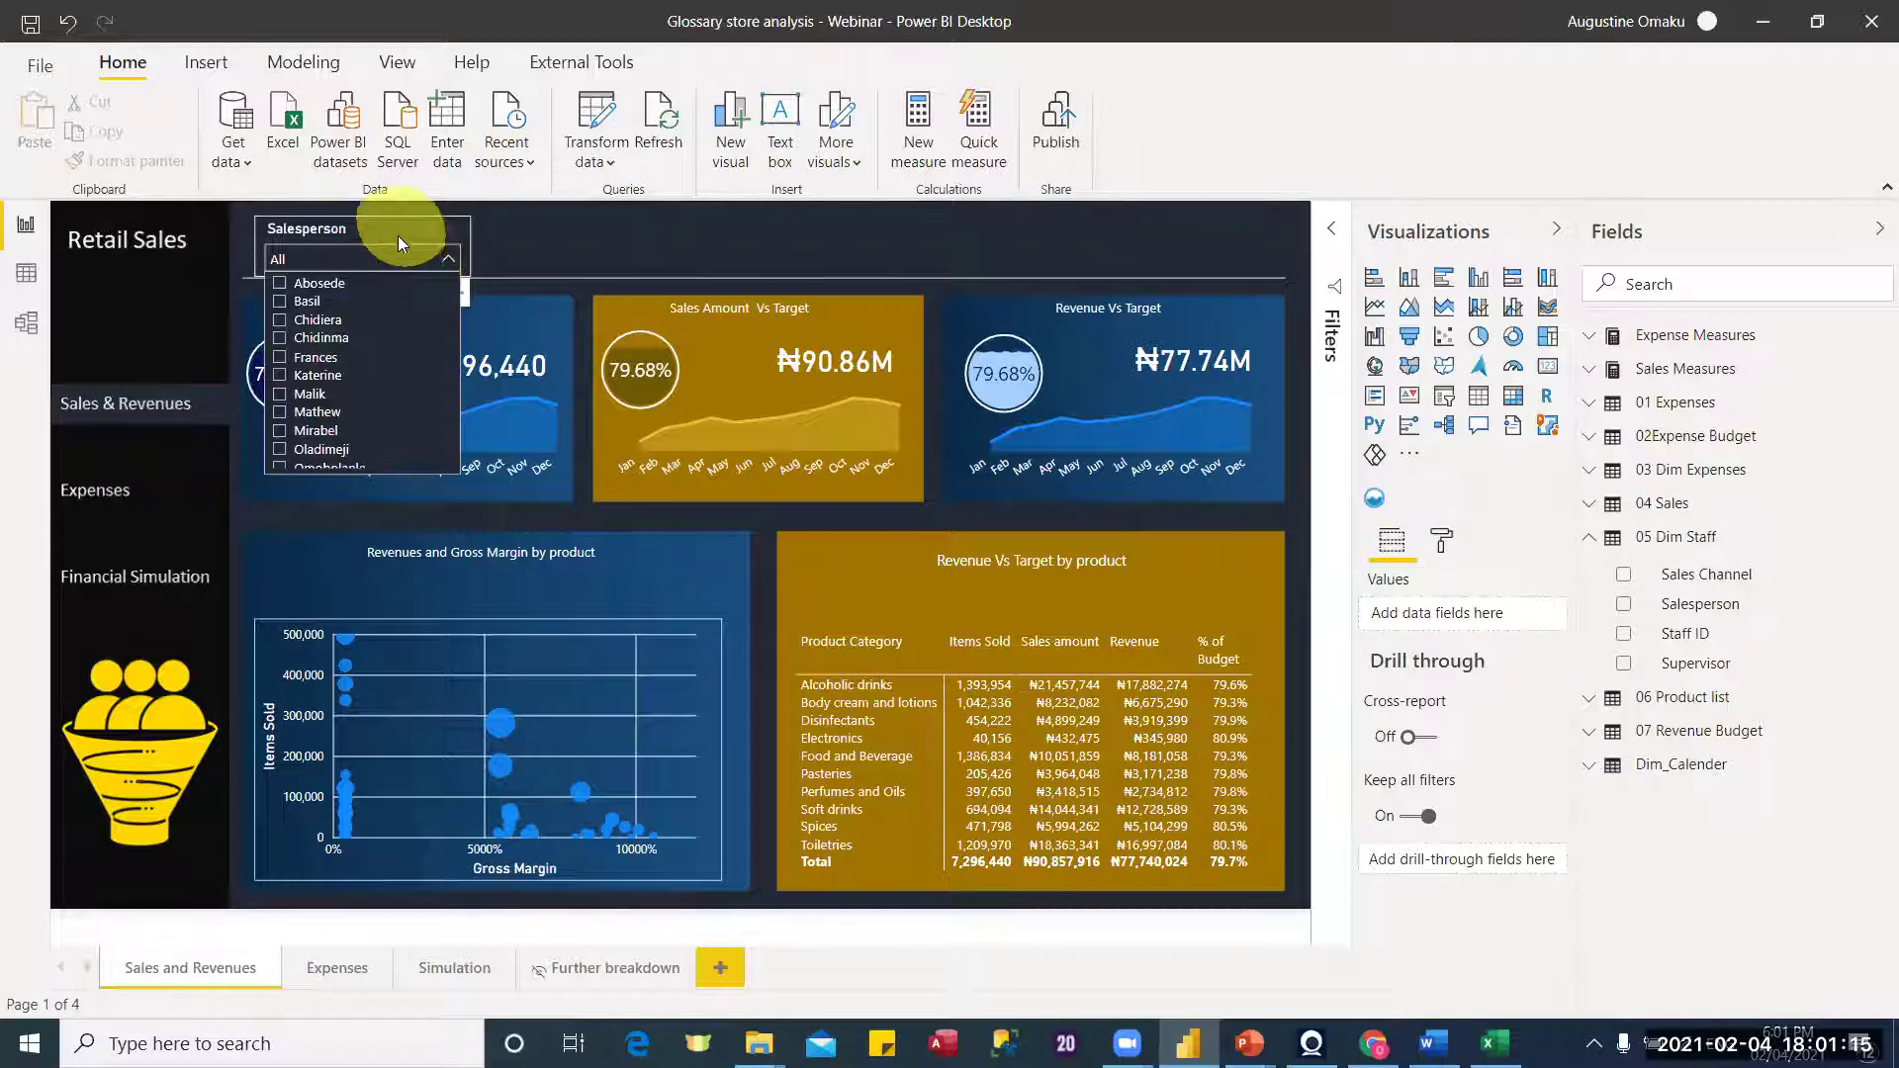
pyautogui.click(388, 223)
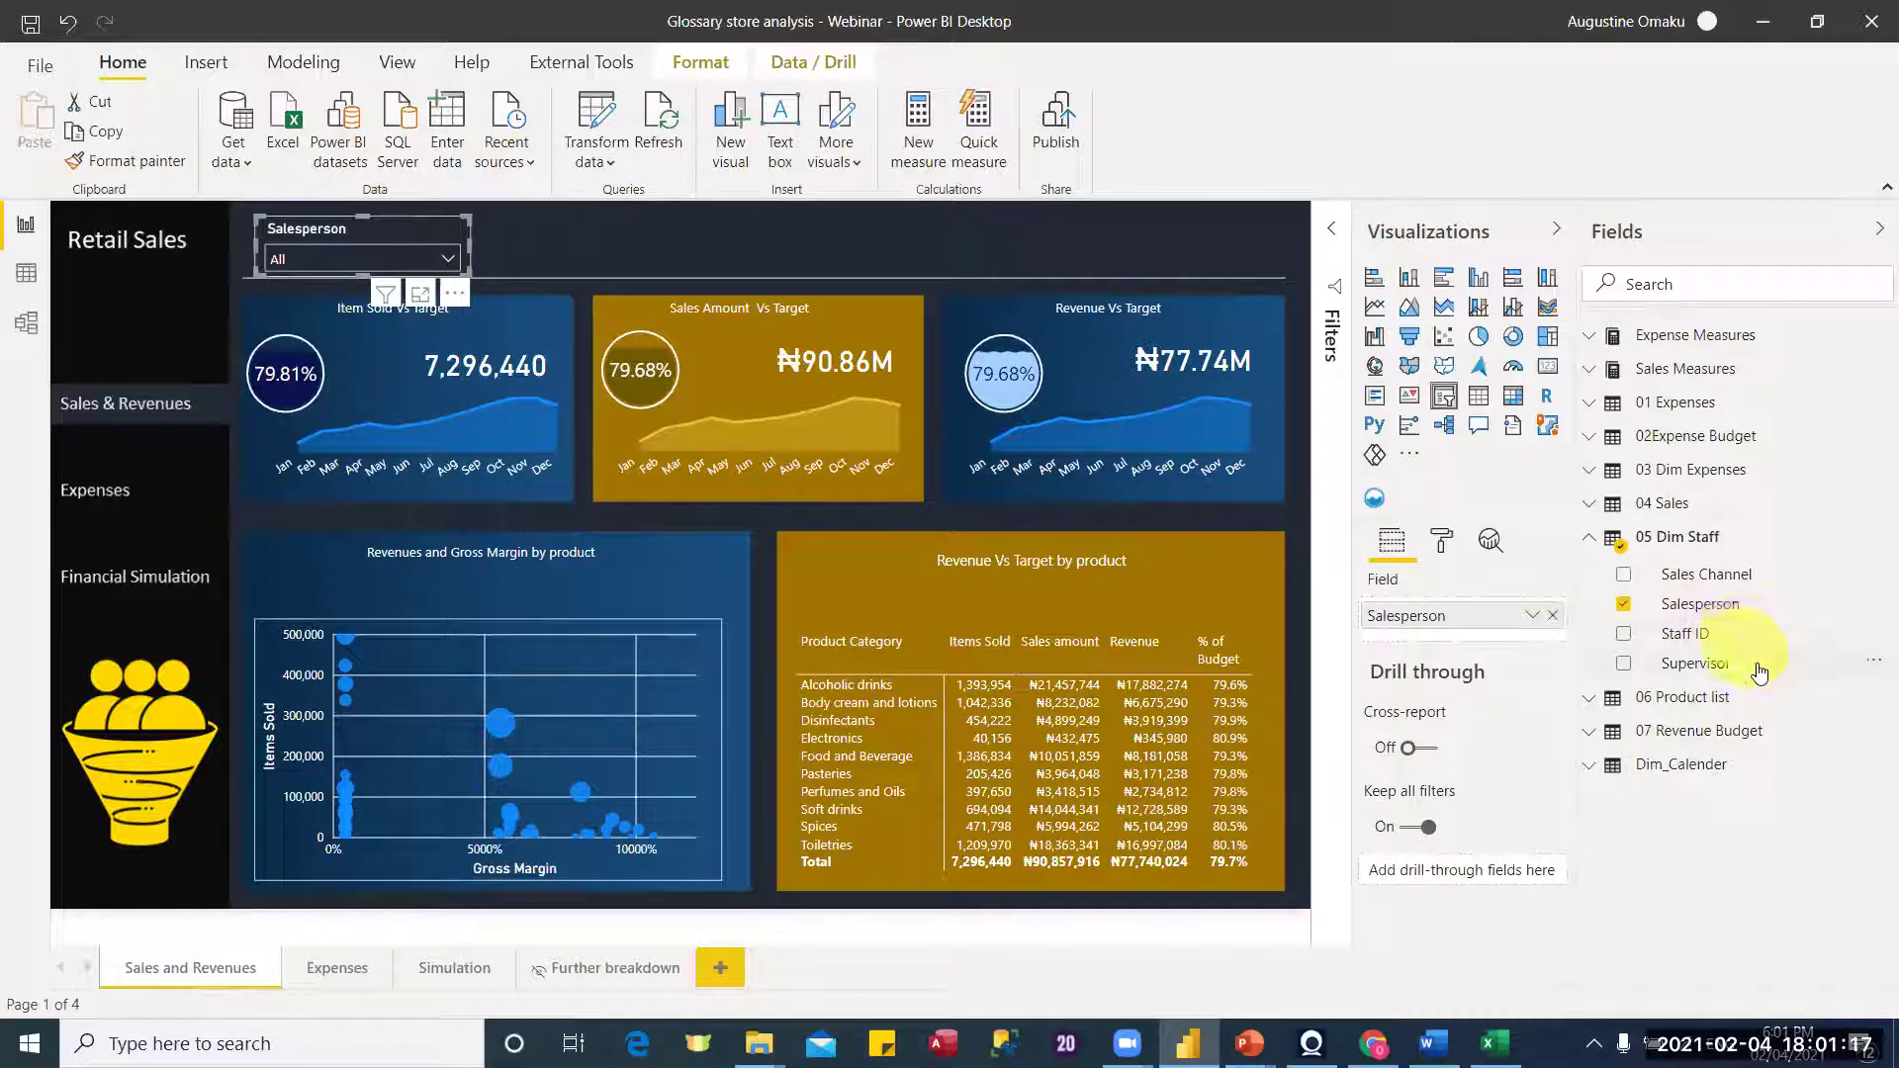
pyautogui.moveTo(1527, 633); pyautogui.dragTo(1496, 633)
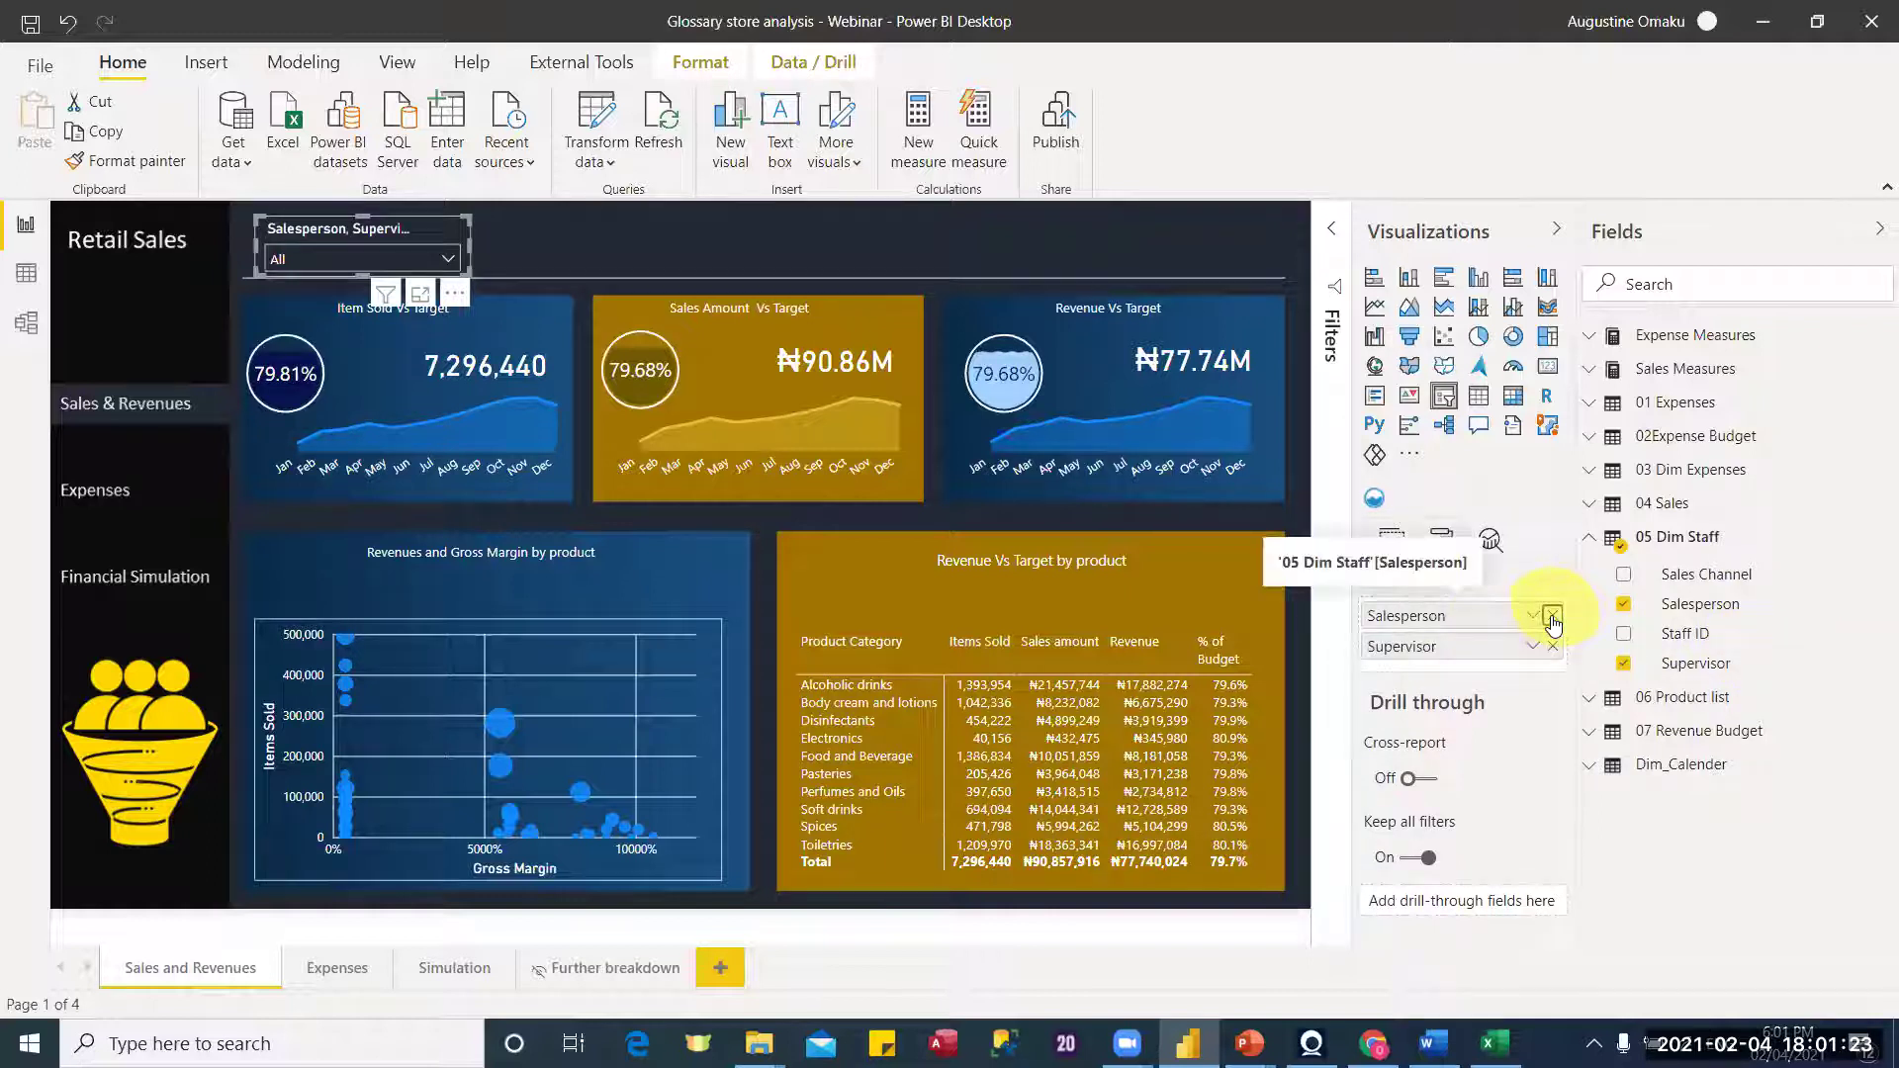
pyautogui.click(1552, 617)
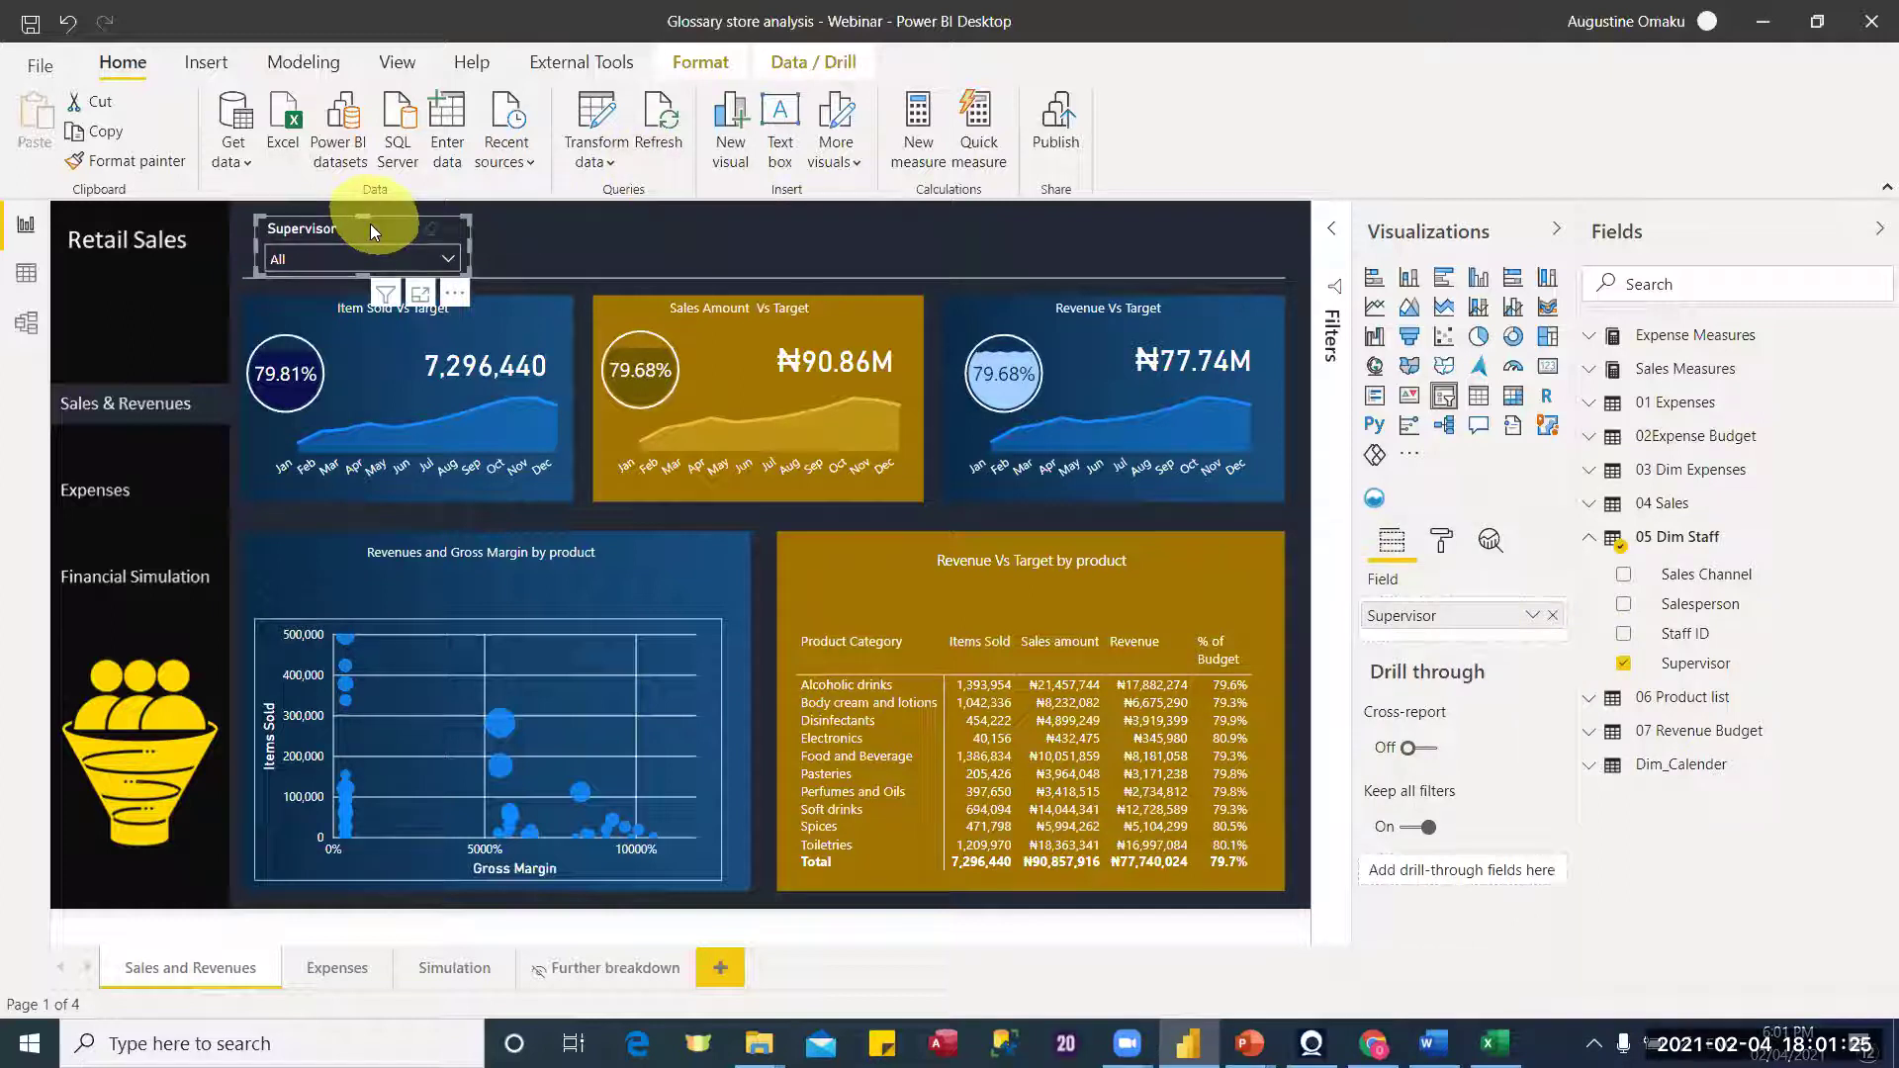
# Step: Duplicate the Supervisor slicer, place the copy directly beside the original, and replace its field with Salesperson
pyautogui.hotkey('ctrl', 'c')
pyautogui.hotkey('ctrl', 'v')
pyautogui.moveTo(474, 248); pyautogui.dragTo(596, 229)
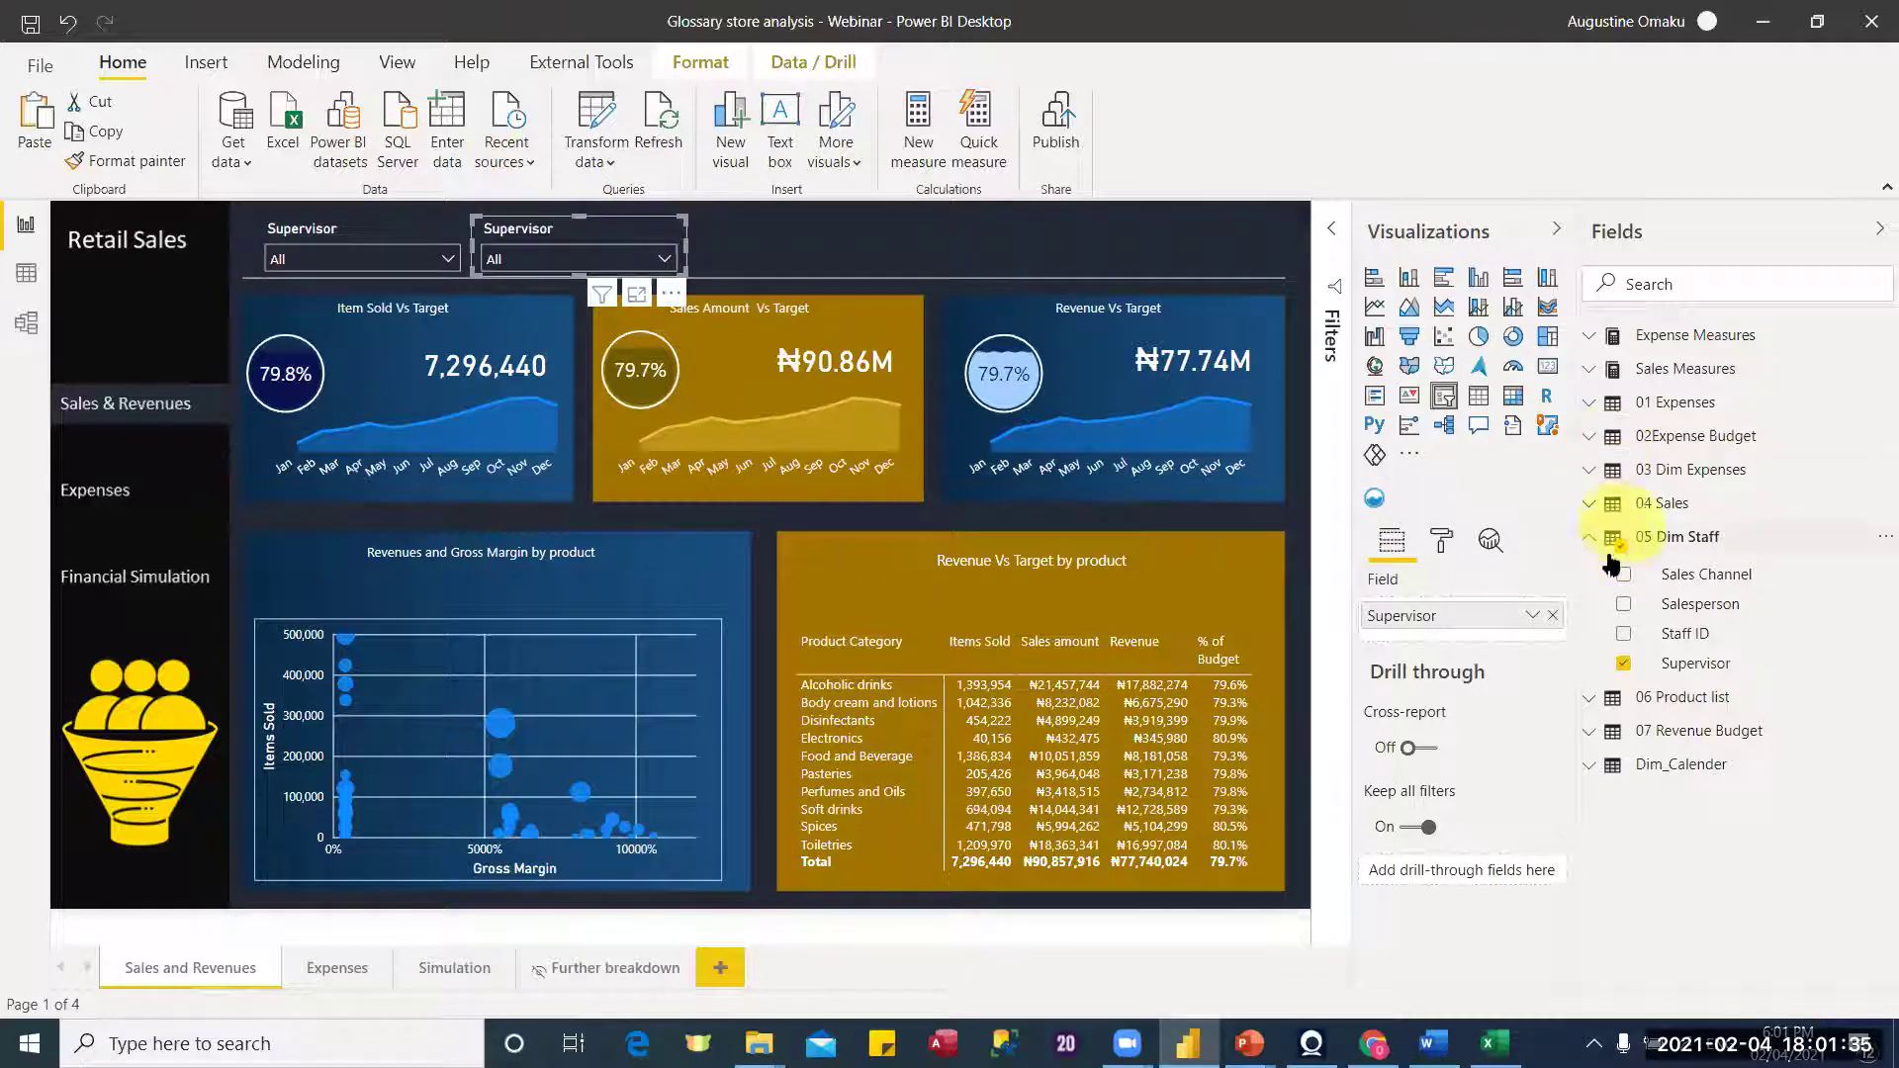
pyautogui.click(1551, 617)
pyautogui.moveTo(1686, 604); pyautogui.dragTo(1467, 615)
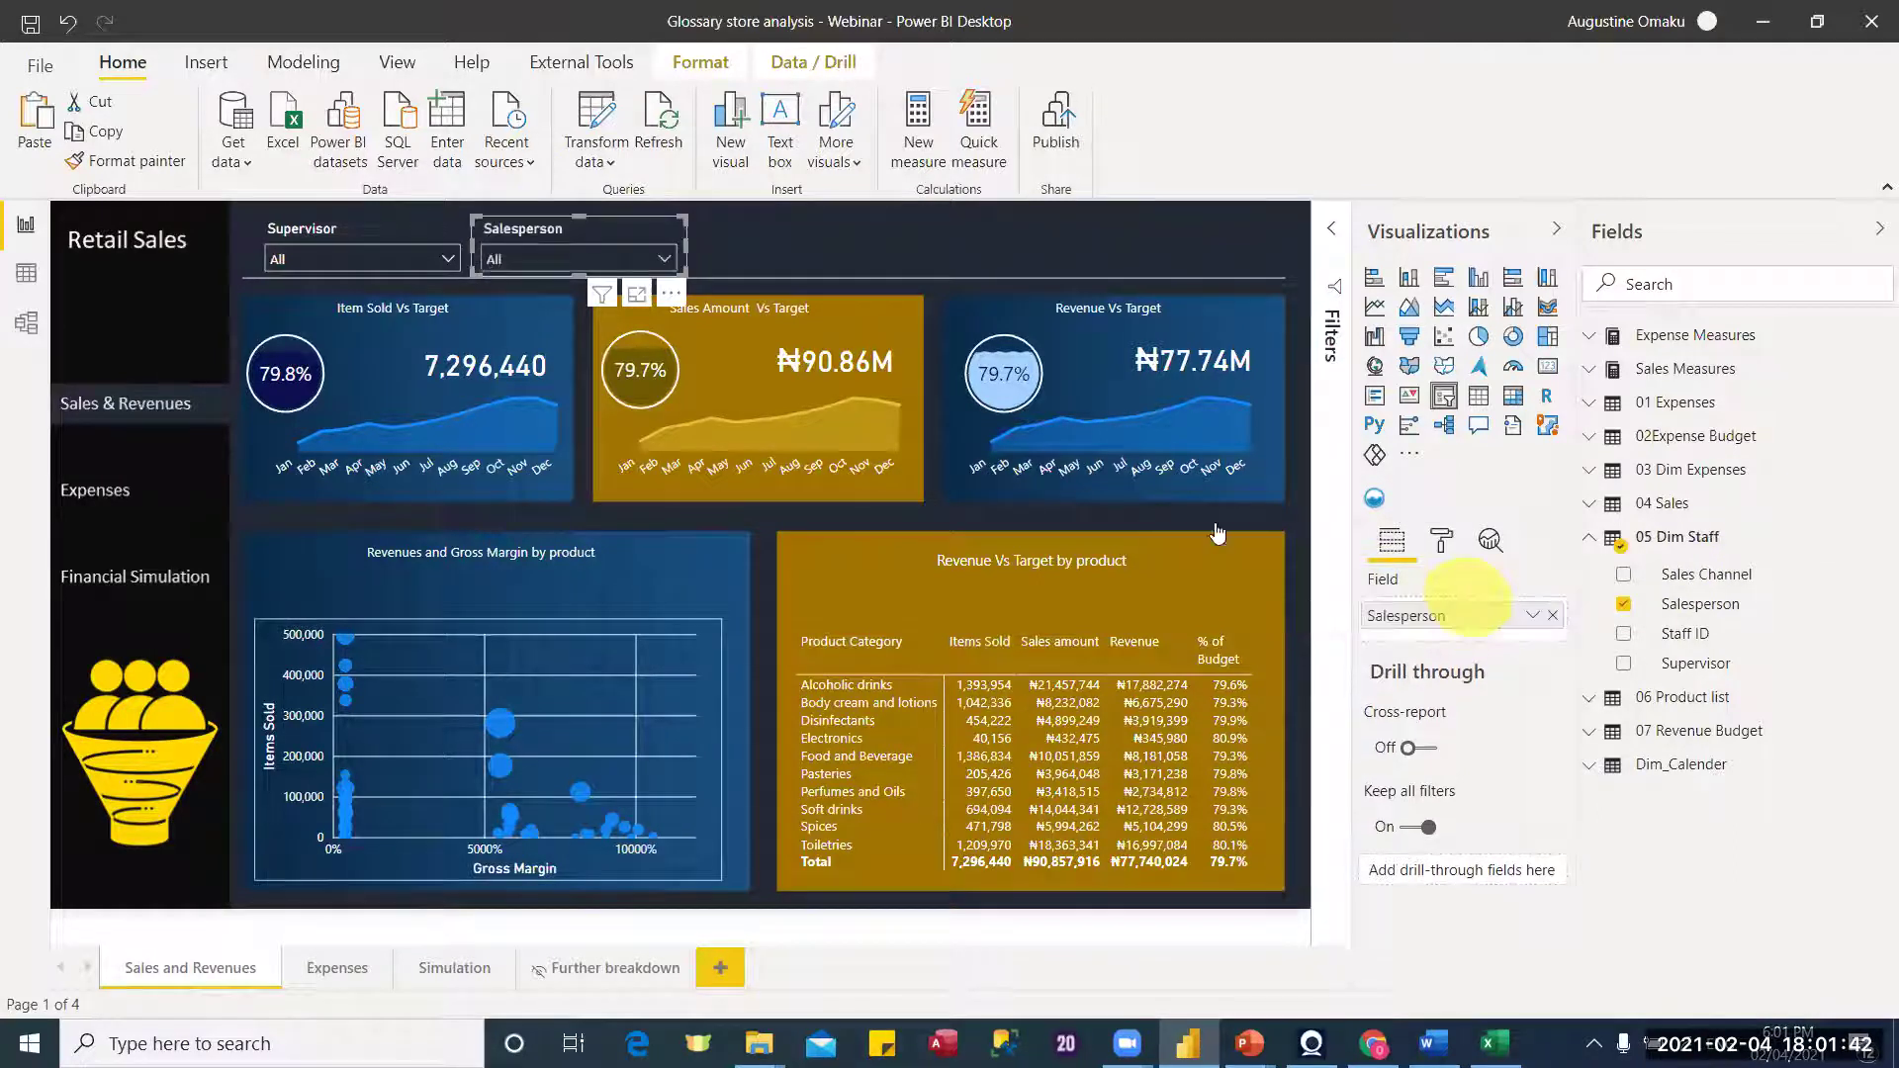
# Step: Filter the Sales and Revenues page to the first supervisor listed in the Supervisor slicer
pyautogui.click(380, 252)
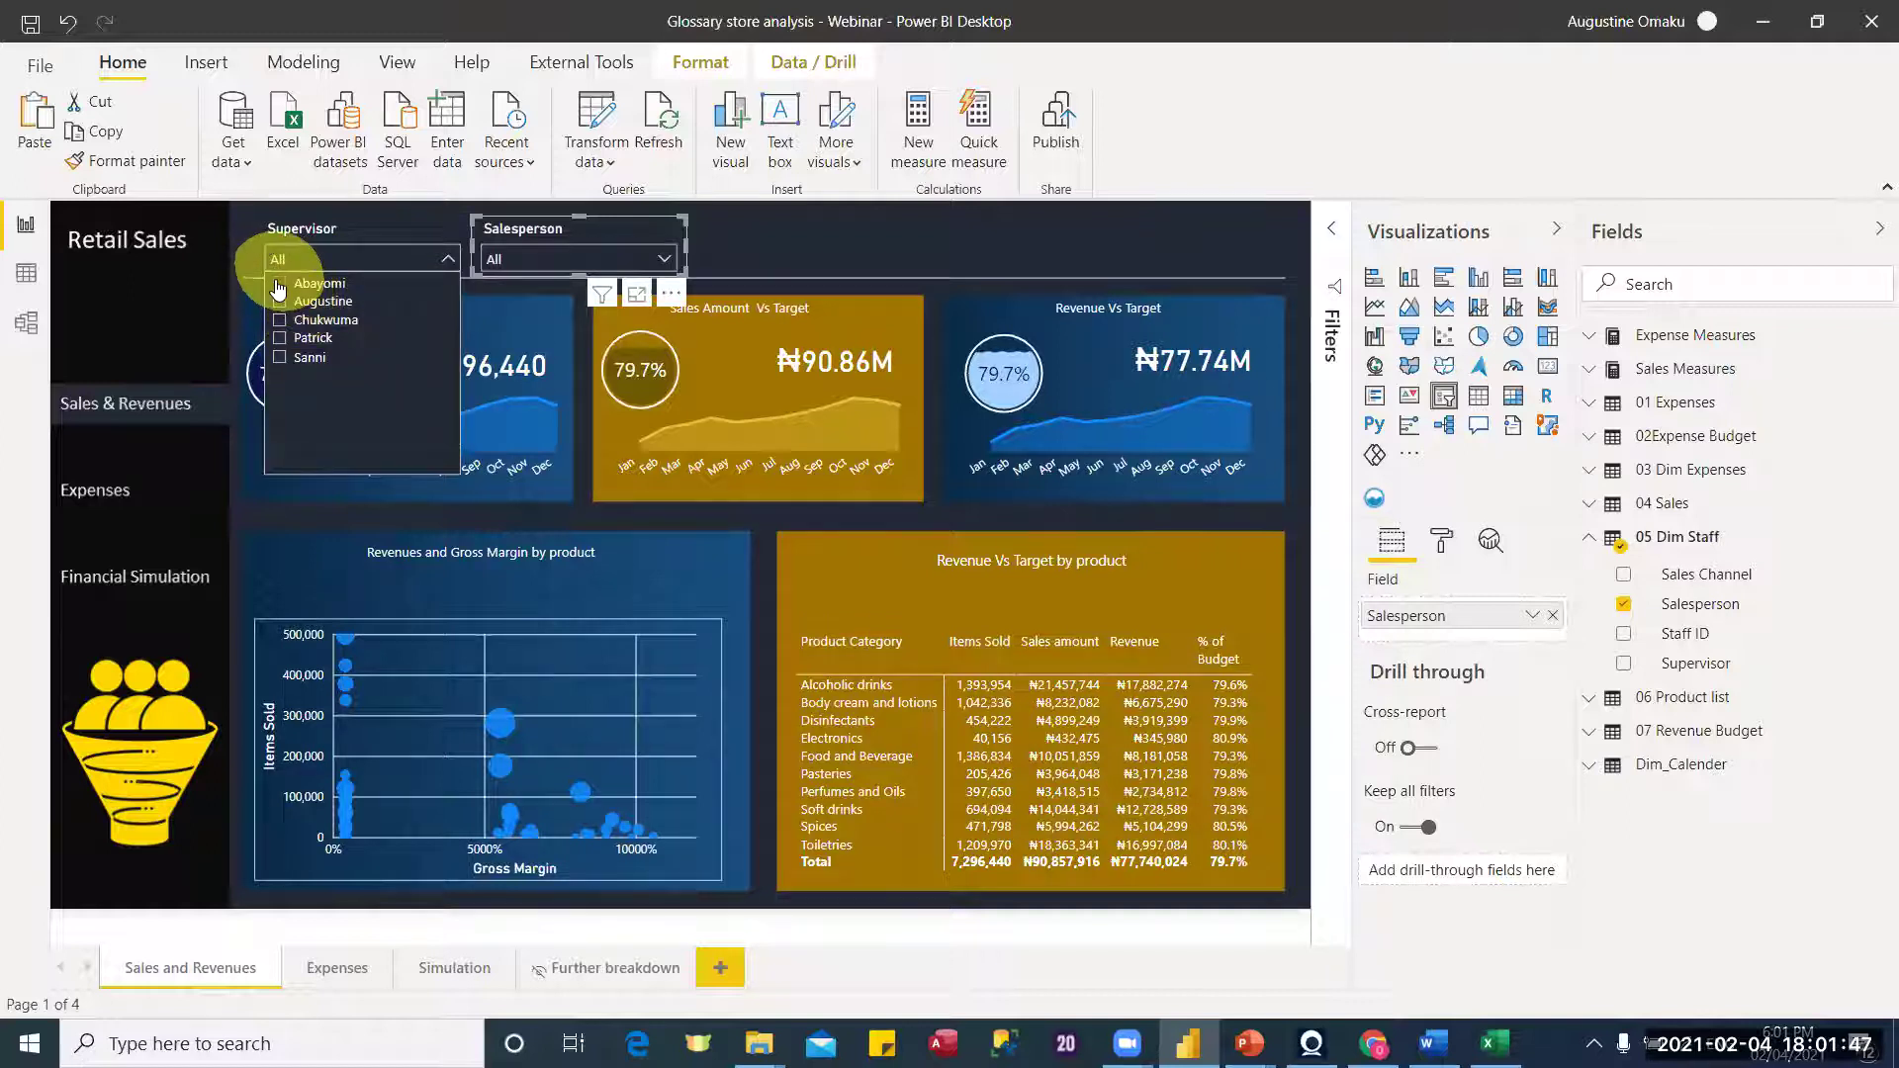
pyautogui.click(278, 286)
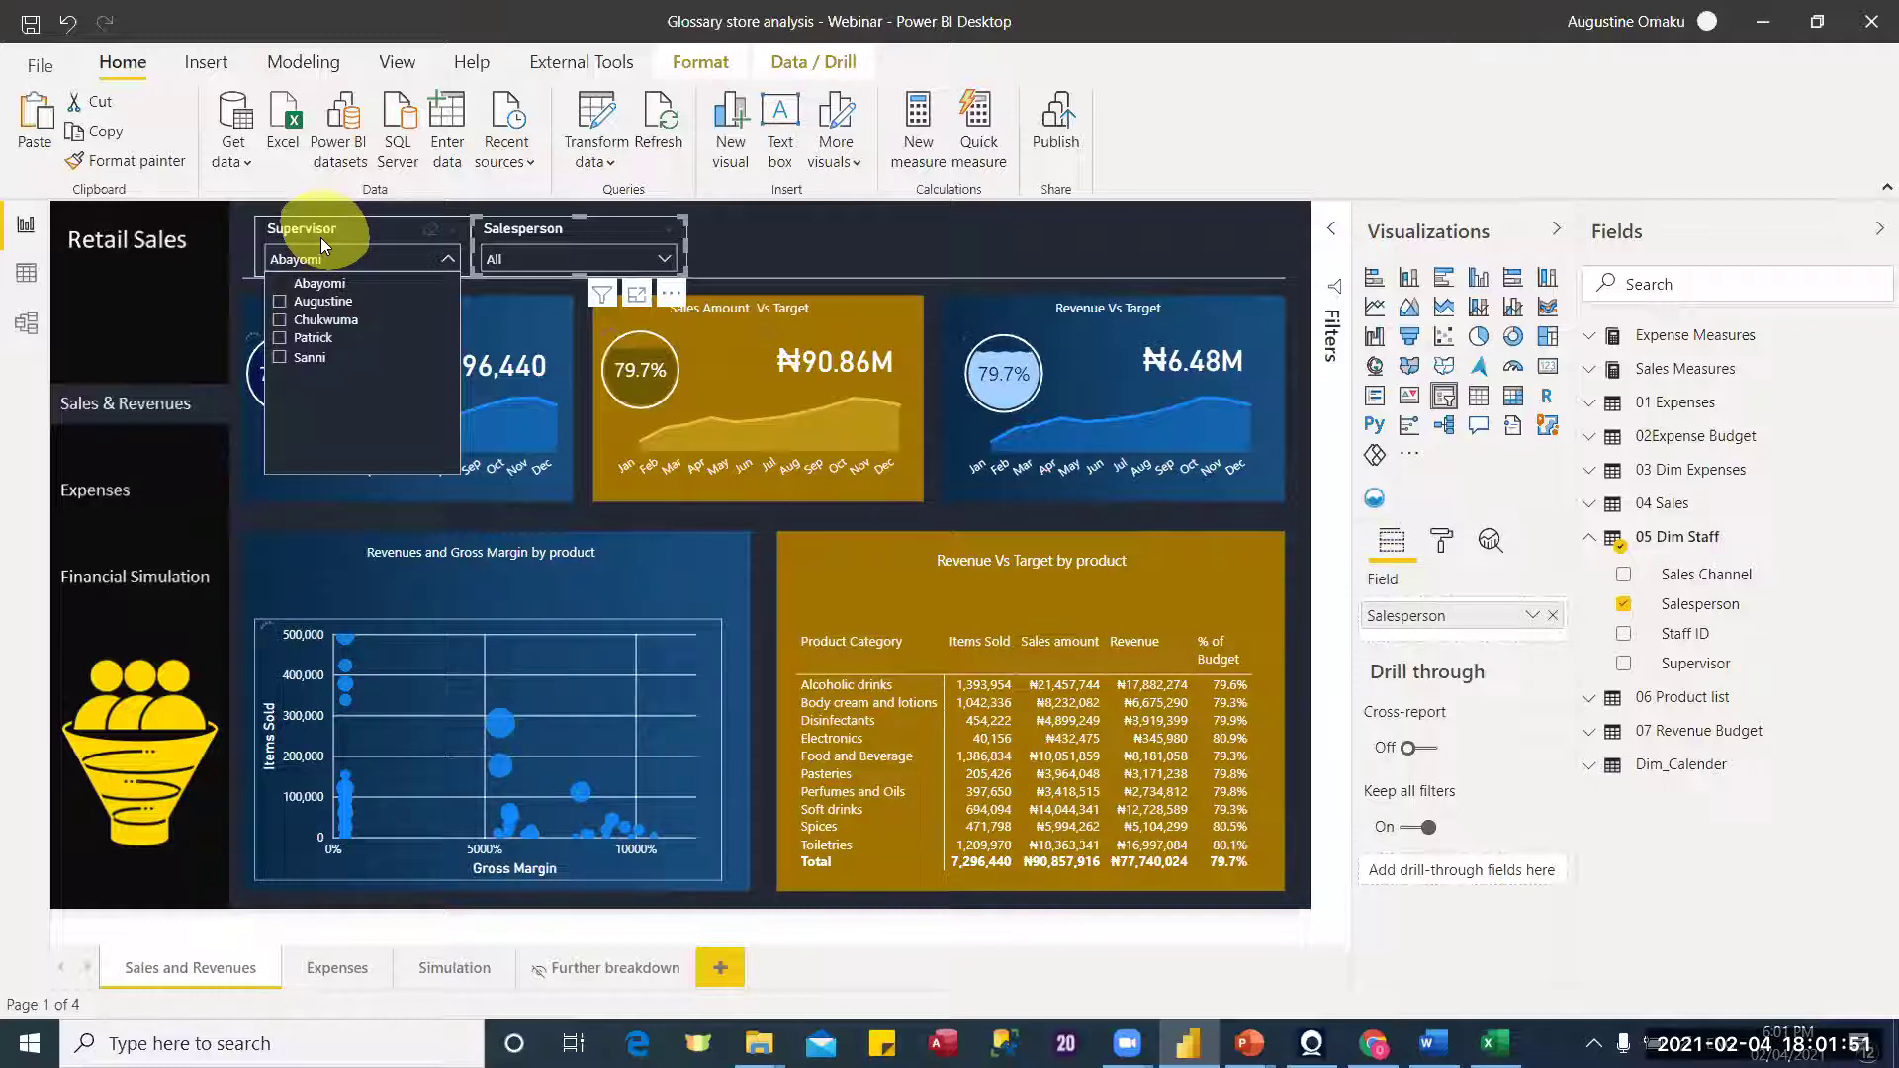
pyautogui.click(347, 224)
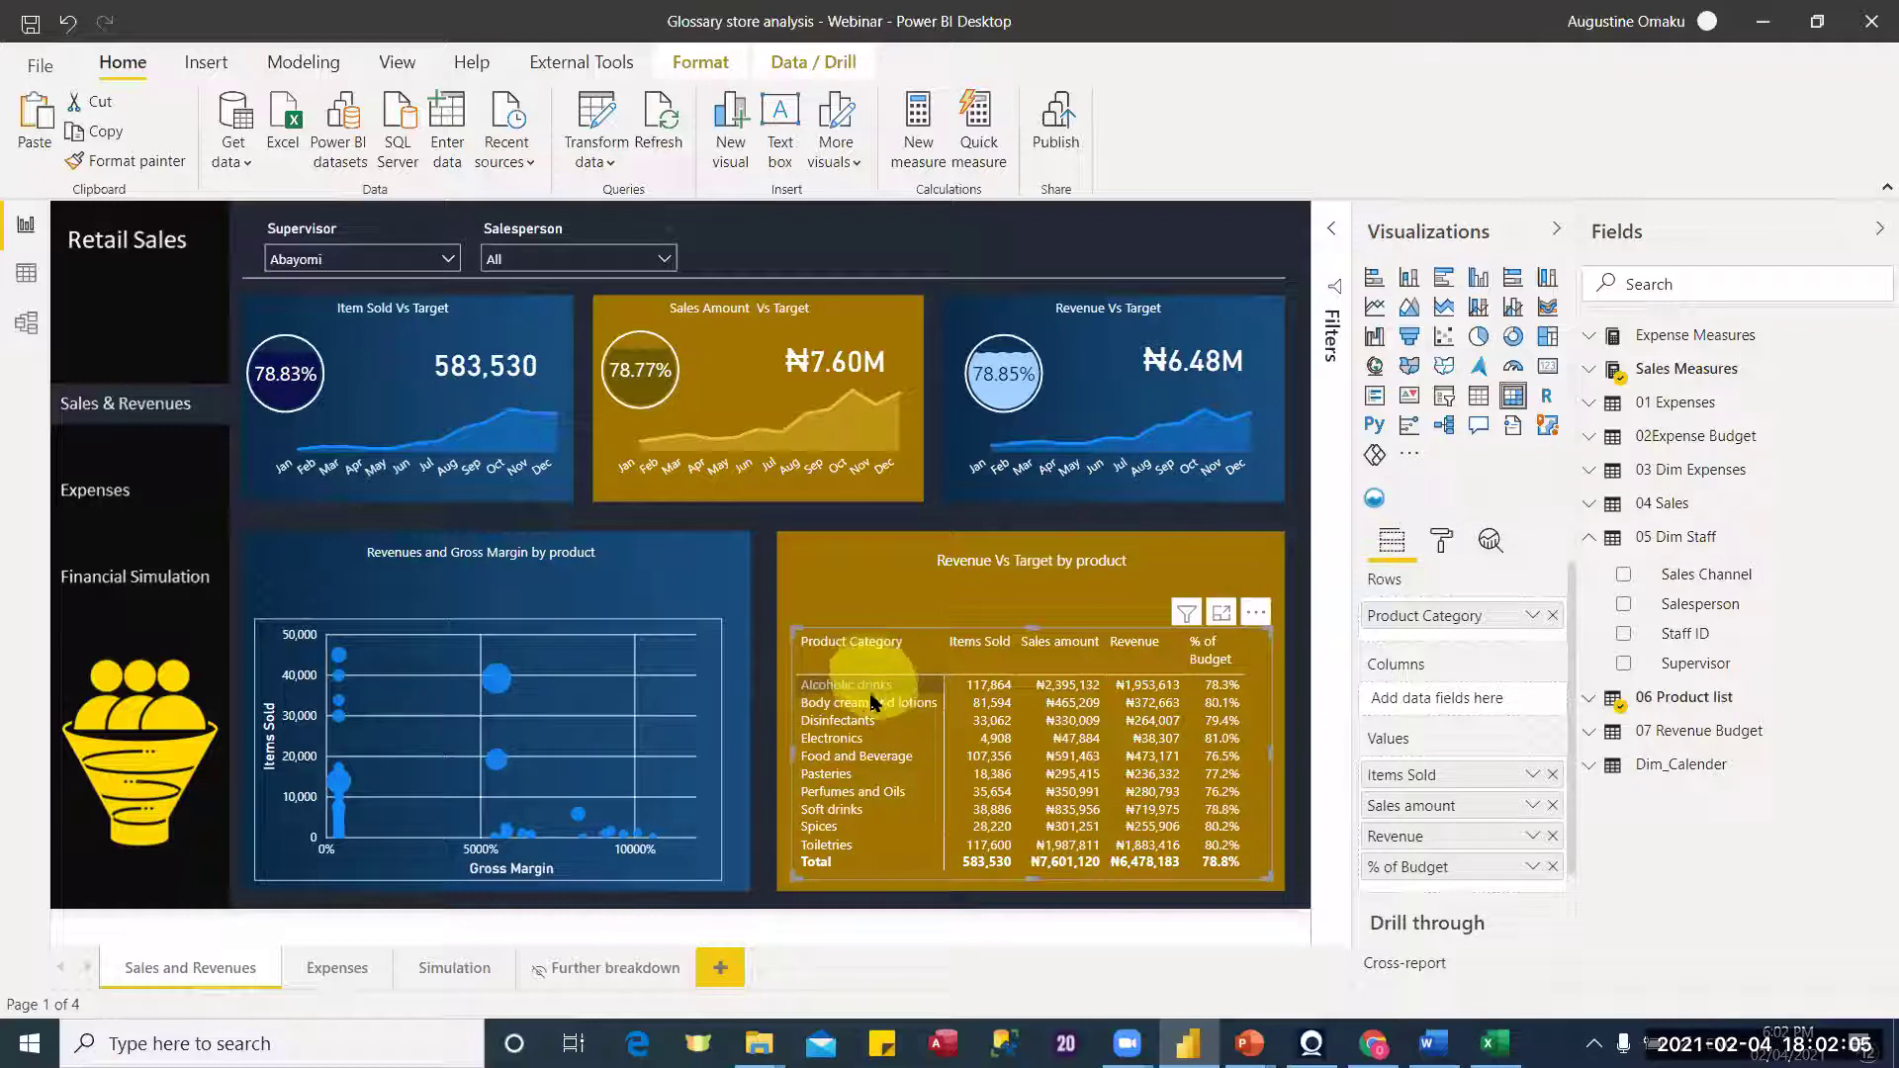
# Step: Drill through from Disinfectants in the Revenue Vs Target by product table to Further breakdown, and return to Sales and Revenues
pyautogui.rightClick(863, 710)
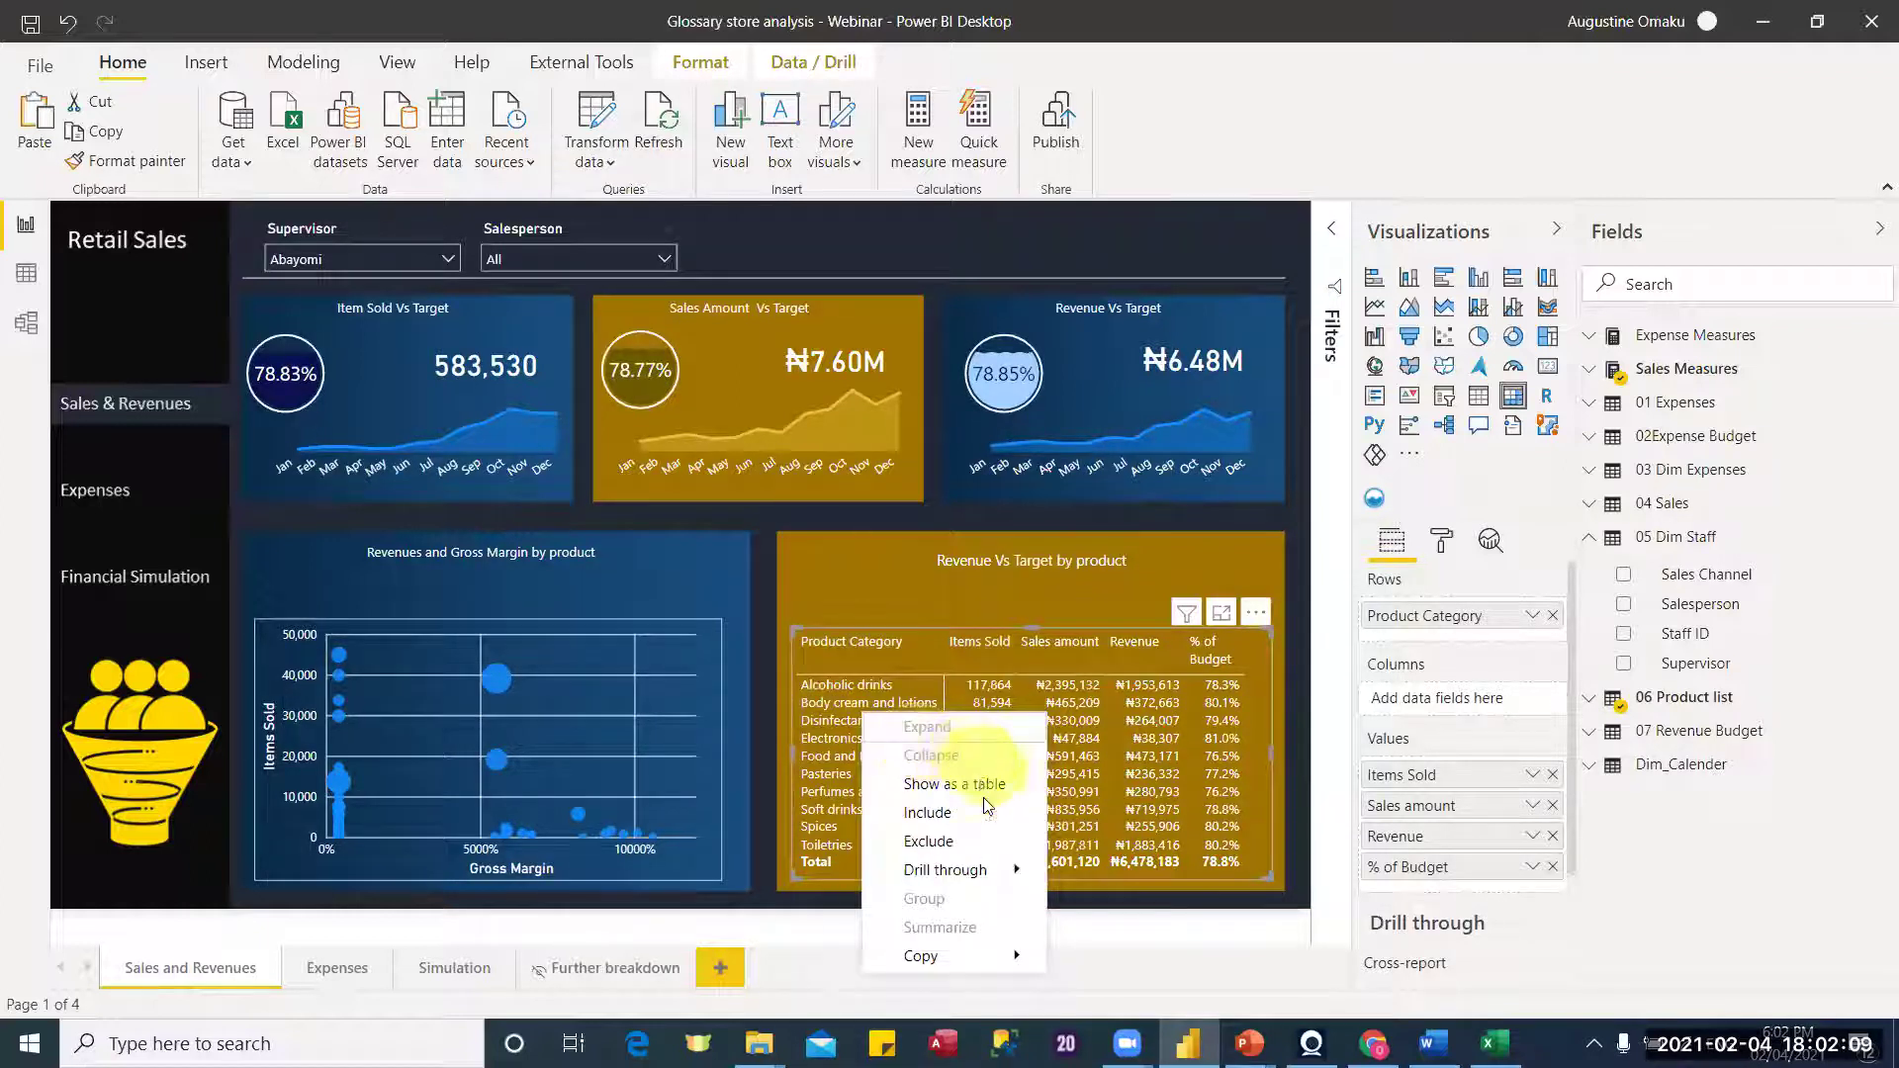
pyautogui.moveTo(980, 872)
pyautogui.click(1117, 877)
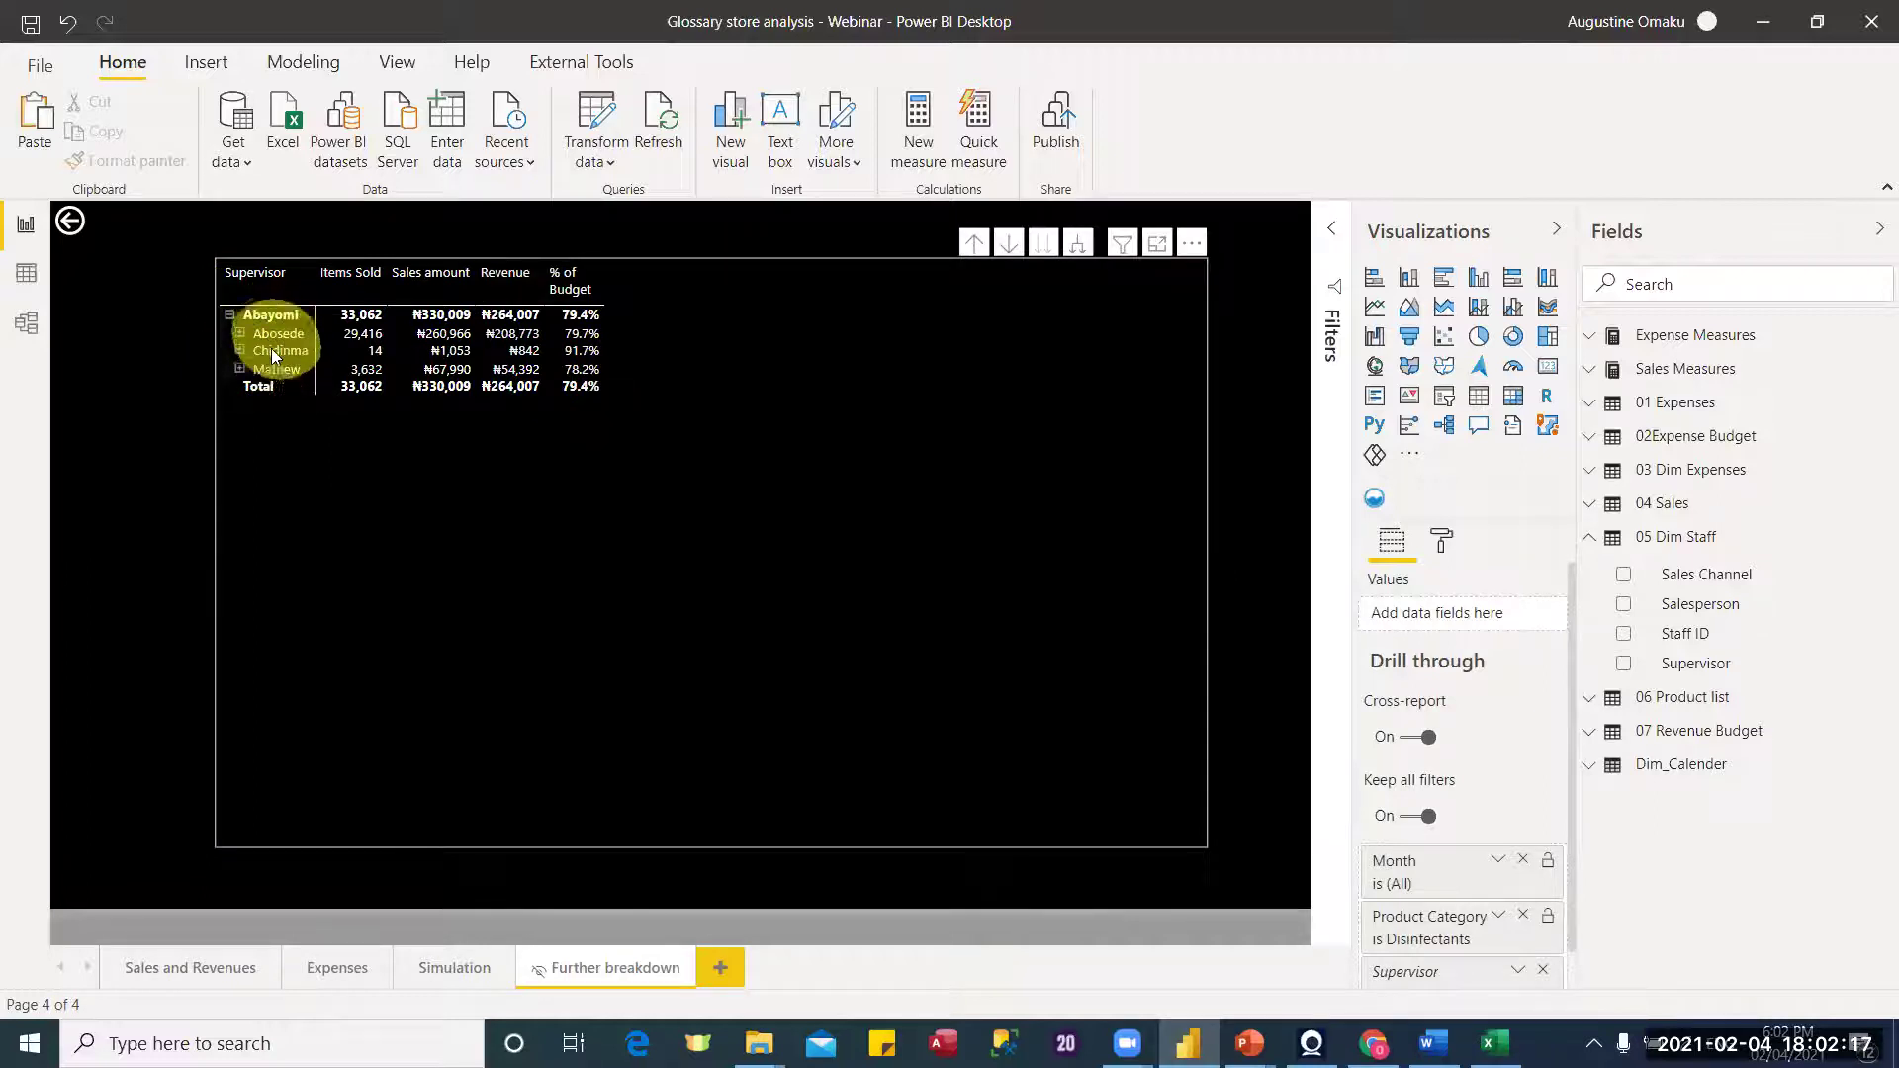
pyautogui.keyDown('ctrl'); pyautogui.click(71, 223); pyautogui.keyUp('ctrl')
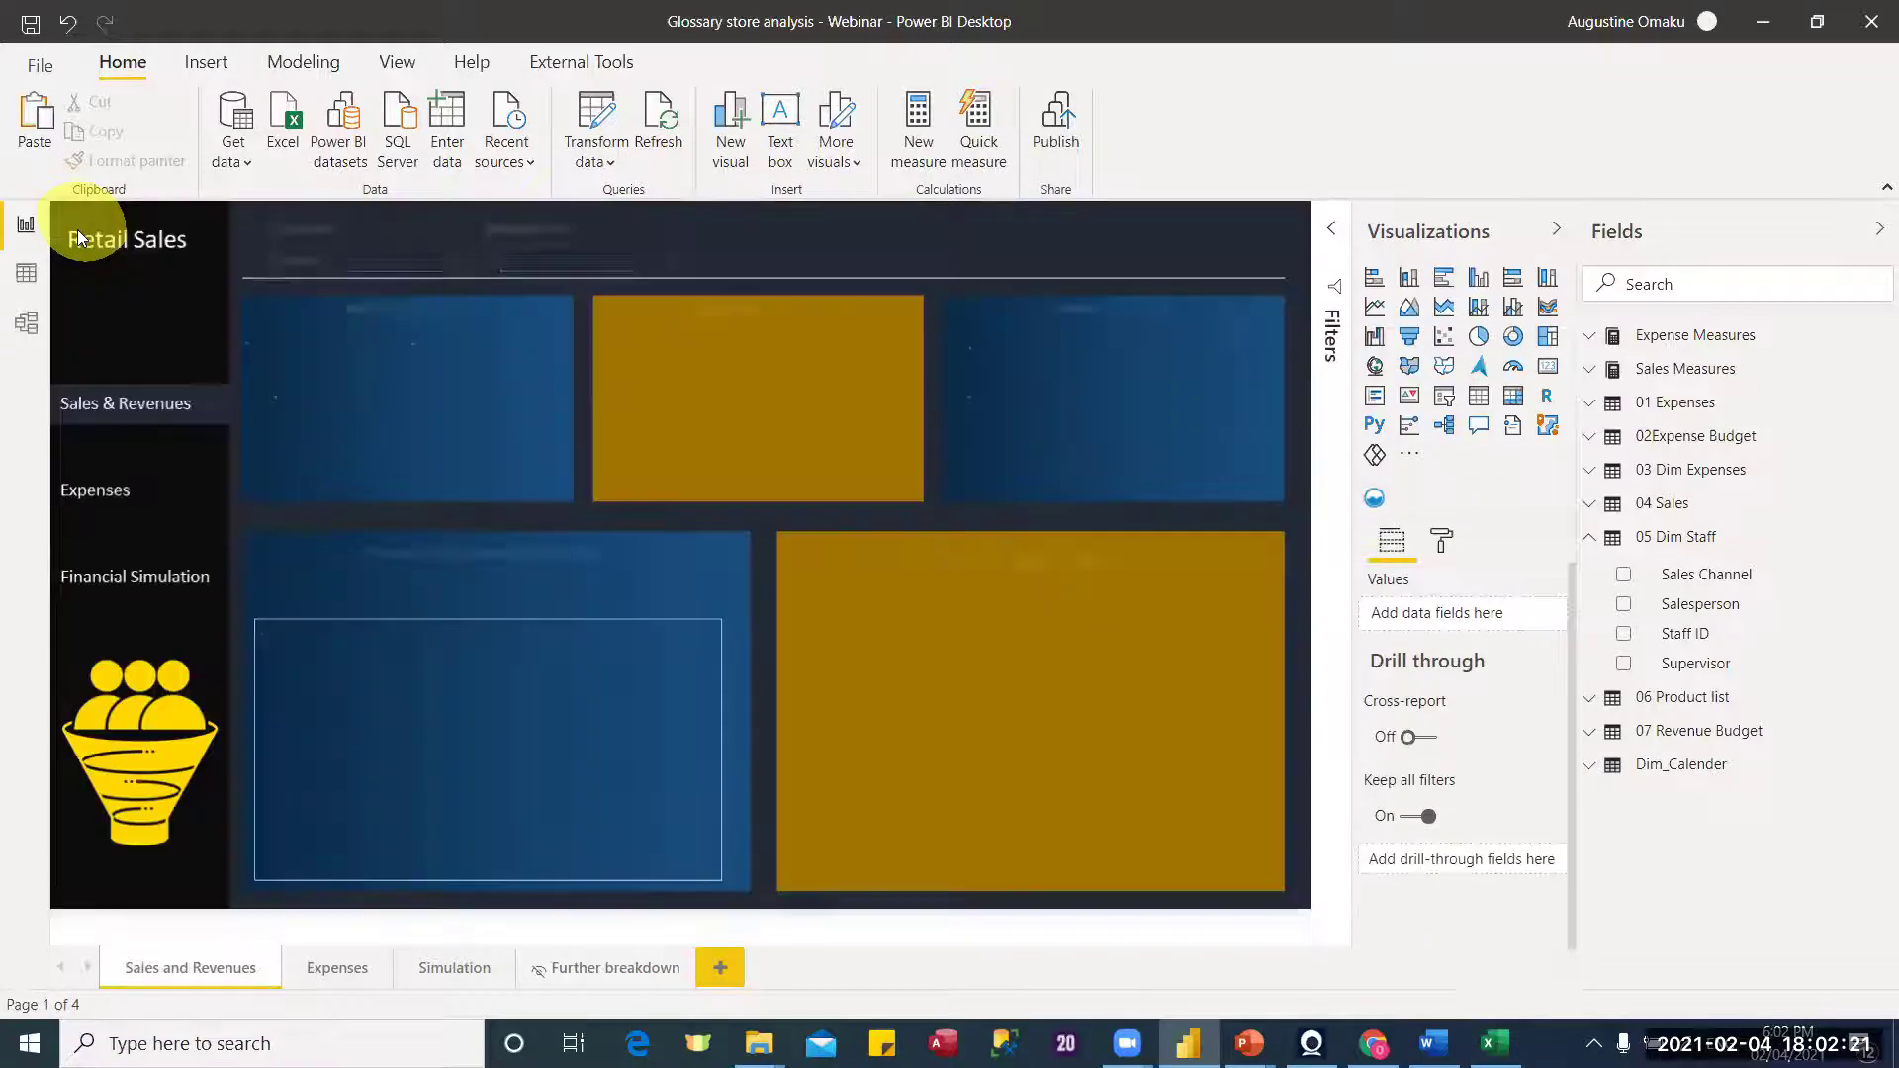